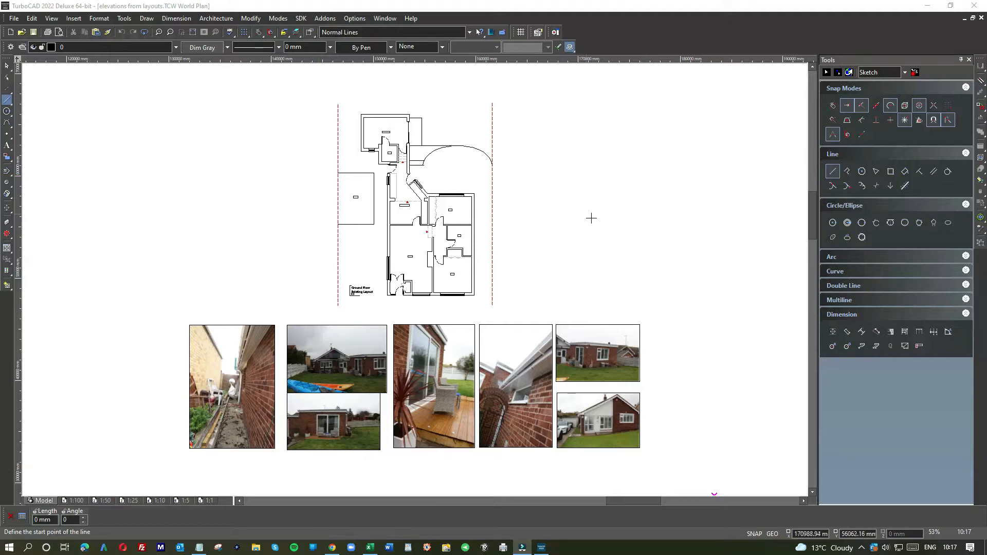
# Draw a long horizontal ground line from the floor plan's lower-right outer corner, extending well to the right of the photos
pyautogui.scroll(-1, 597, 227)
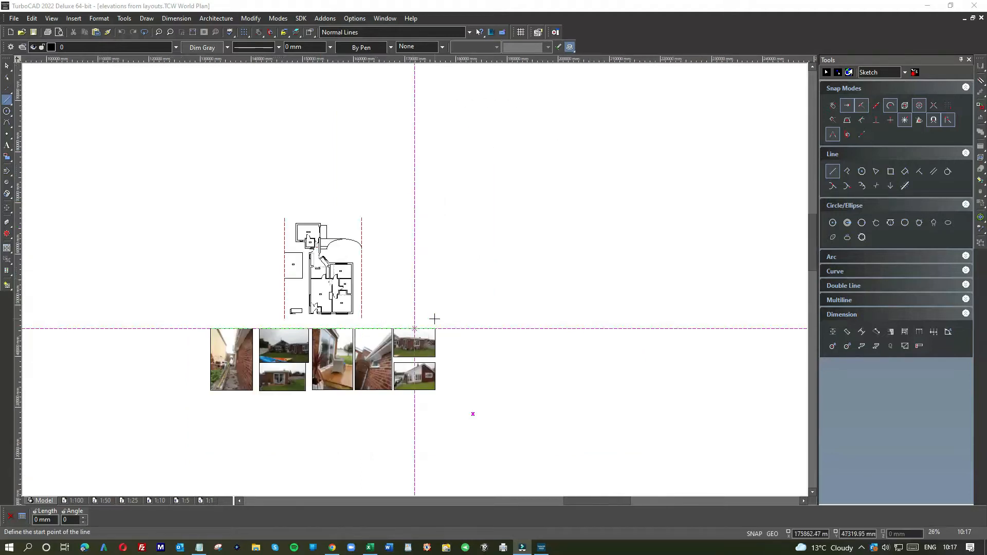
pyautogui.scroll(1, 419, 331)
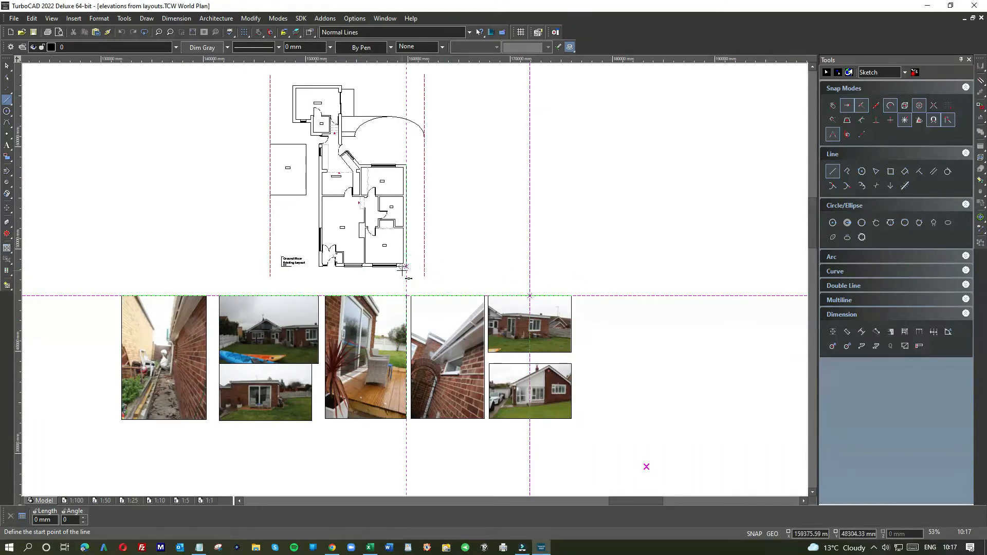
pyautogui.click(406, 267)
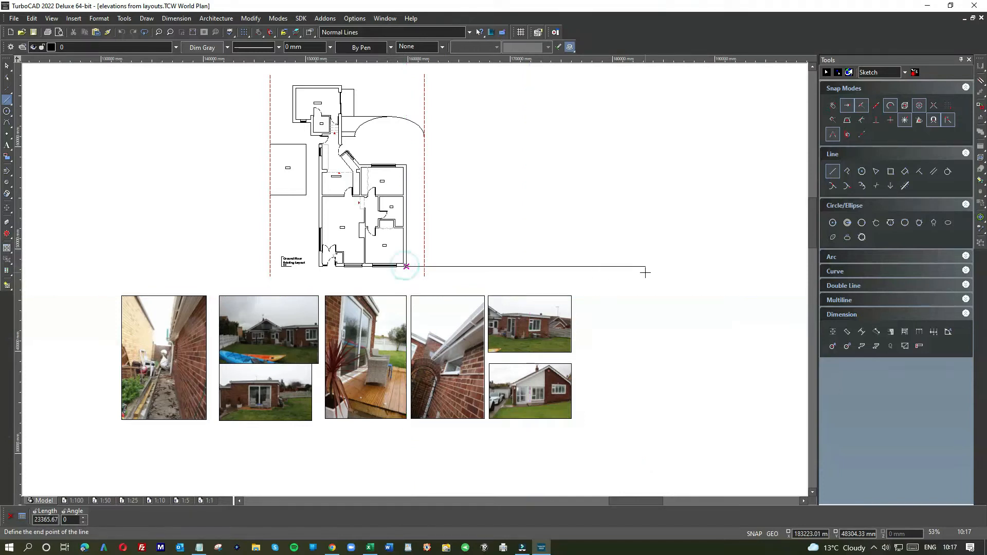
pyautogui.scroll(-2, 646, 271)
pyautogui.click(661, 277)
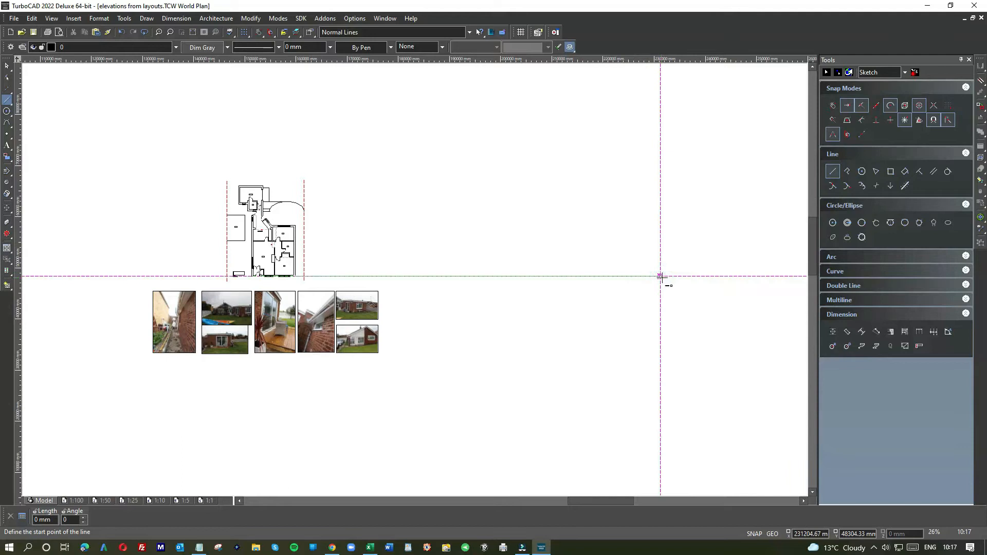
# Copy the whole ground floor layout and place the duplicate to the right of the original, above the ground line
pyautogui.click(6, 66)
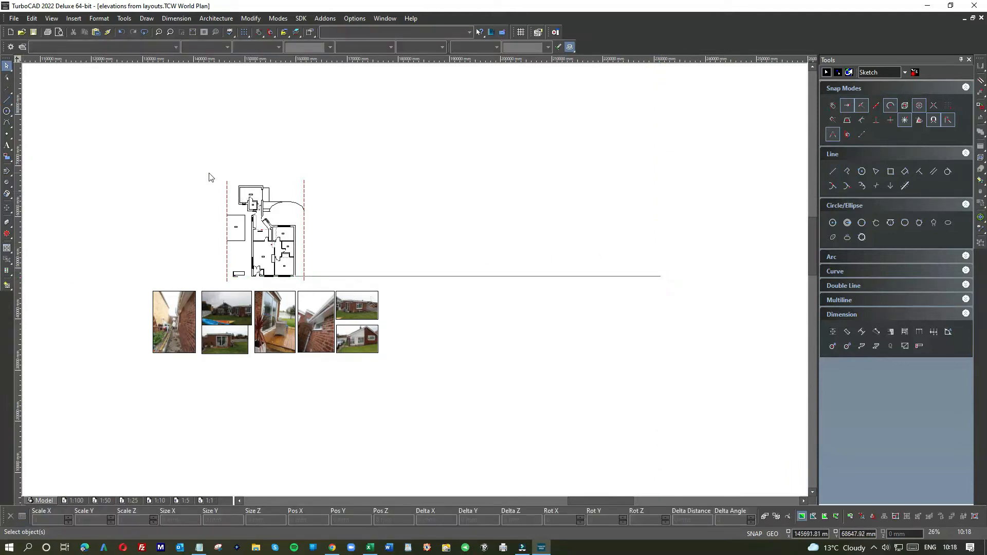
pyautogui.moveTo(210, 170); pyautogui.dragTo(319, 290)
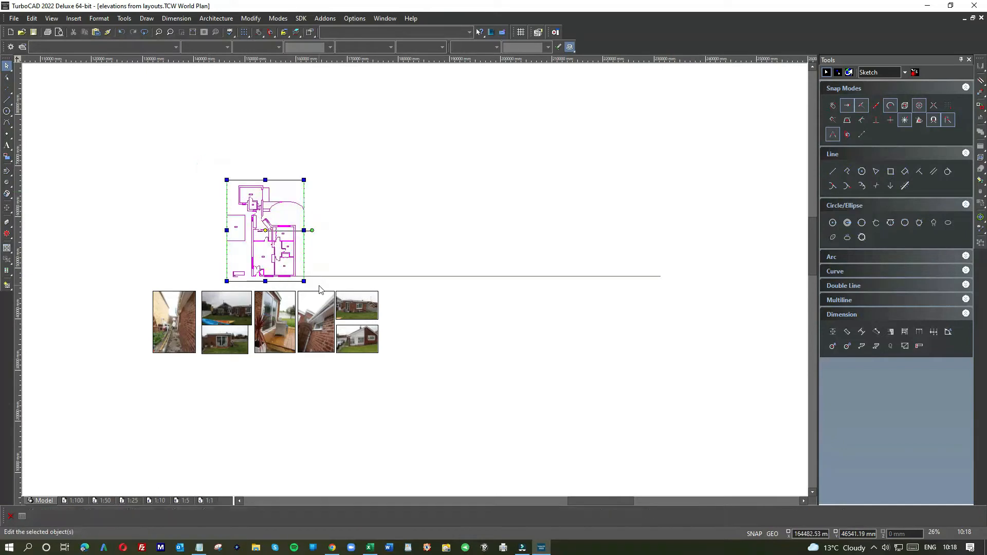
pyautogui.click(455, 199)
pyautogui.hotkey('ctrl', 'v')
pyautogui.moveTo(430, 240); pyautogui.dragTo(488, 152)
pyautogui.click(562, 167)
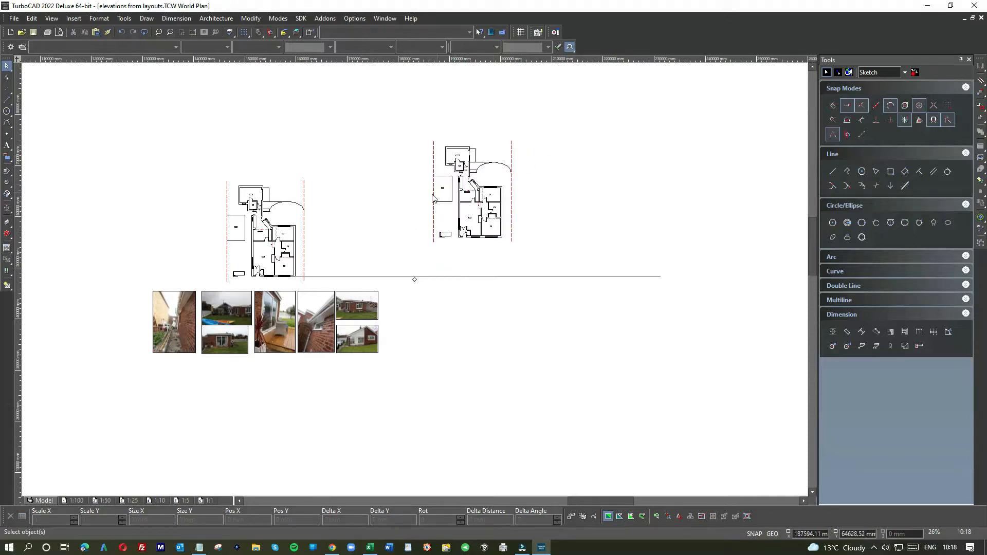
# Delete the garage and both red dashed boundary lines from the copied plan
pyautogui.scroll(2, 443, 182)
pyautogui.scroll(2, 417, 283)
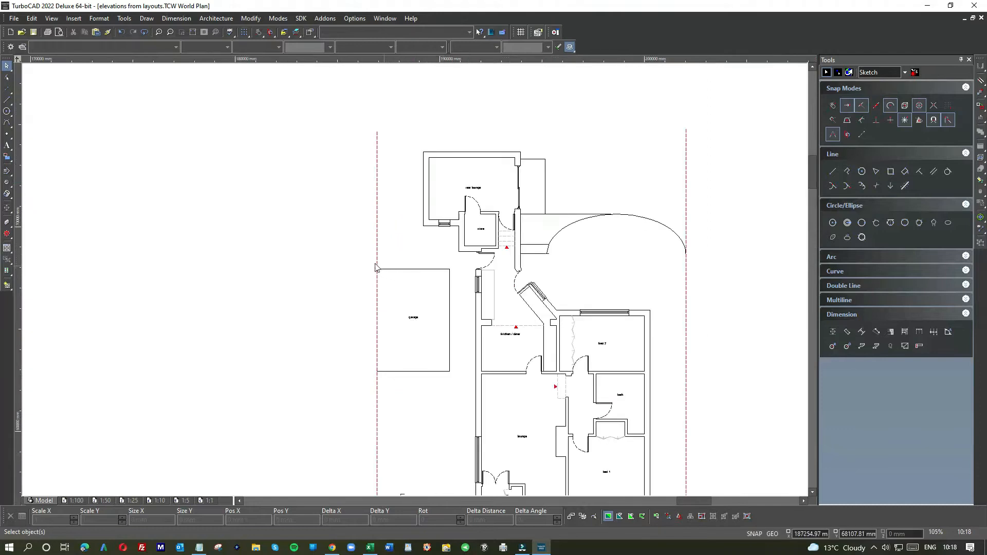
pyautogui.moveTo(364, 261); pyautogui.dragTo(457, 383)
pyautogui.press('Escape')
pyautogui.click(694, 196)
pyautogui.press('Delete')
pyautogui.click(379, 164)
pyautogui.press('Delete')
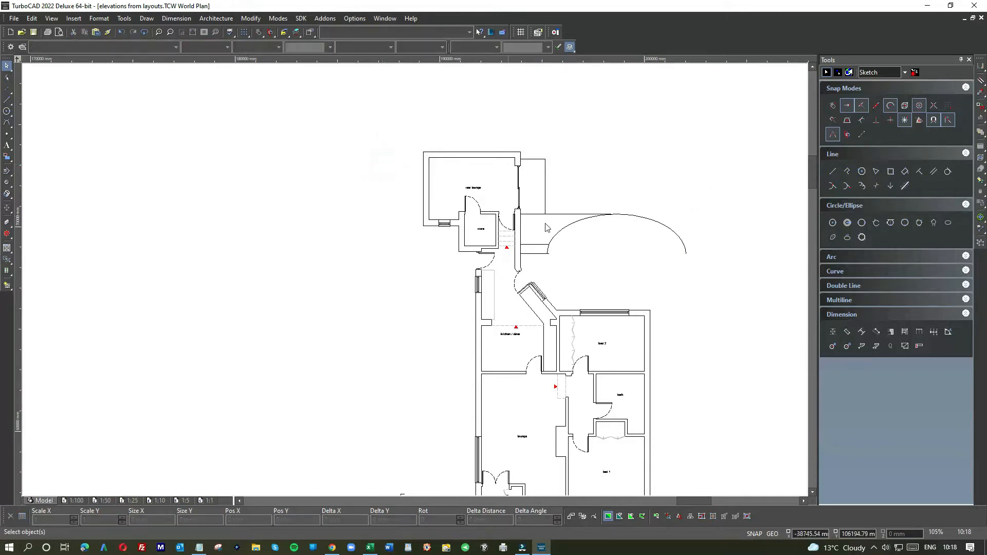
# Delete the decking, step and curved patio lines beside the rear lounge of the copied plan
pyautogui.scroll(-2, 418, 284)
pyautogui.scroll(6, 402, 293)
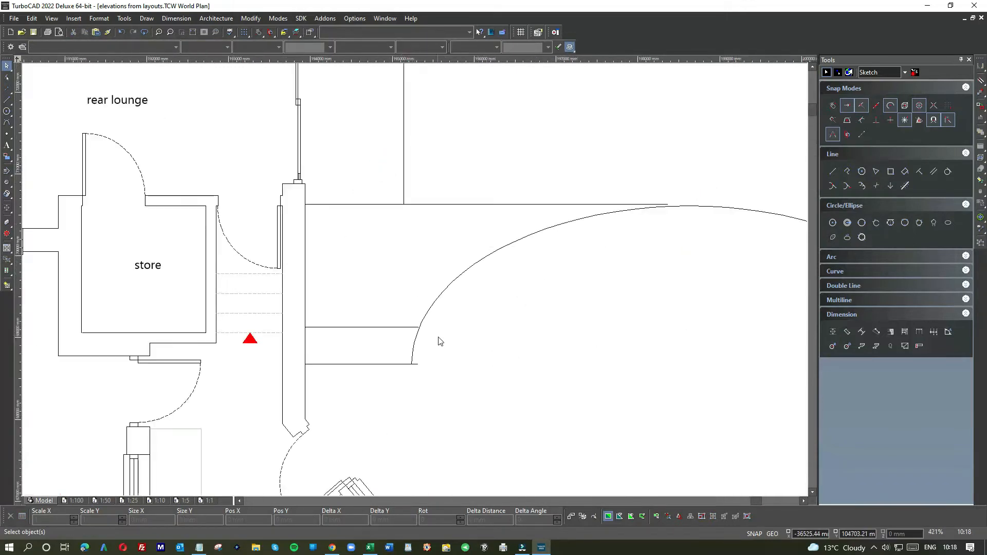
pyautogui.moveTo(402, 389); pyautogui.dragTo(370, 148)
pyautogui.press('Delete')
pyautogui.click(404, 145)
pyautogui.press('Delete')
pyautogui.click(425, 204)
pyautogui.press('Delete')
pyautogui.click(475, 276)
pyautogui.press('Delete')
pyautogui.scroll(-4, 437, 268)
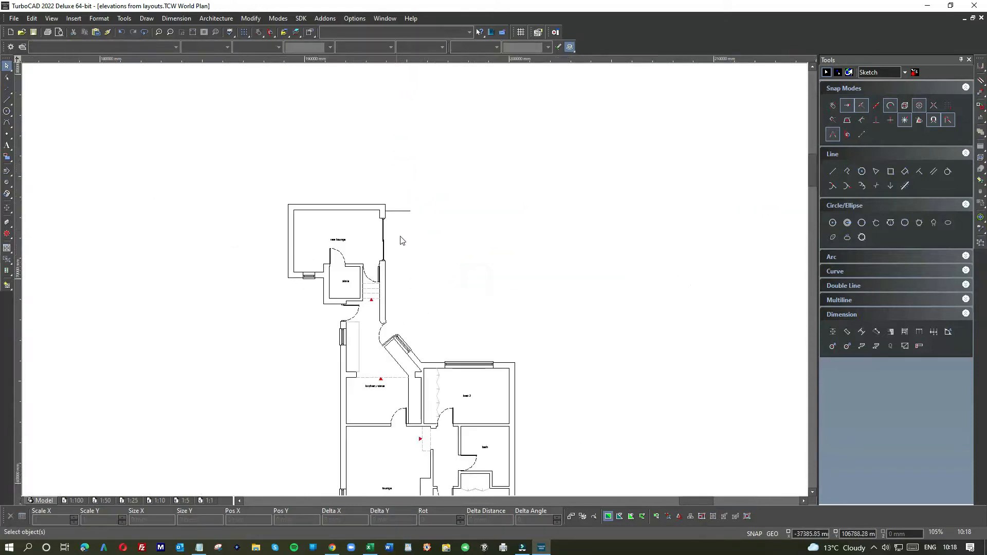
pyautogui.click(404, 216)
# Delete the title text at the lower-left of the copied plan
pyautogui.scroll(-4, 414, 283)
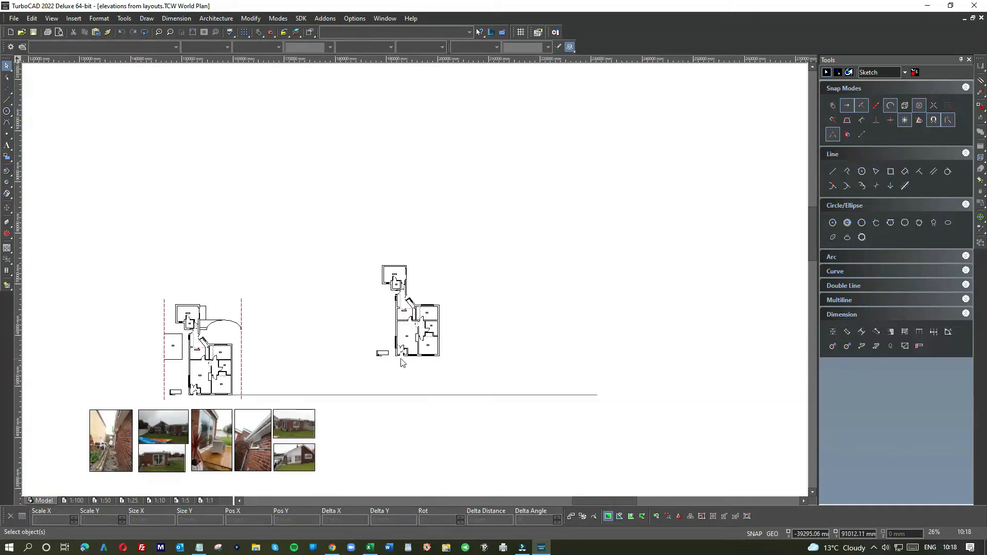
pyautogui.scroll(4, 387, 357)
pyautogui.moveTo(363, 249); pyautogui.dragTo(431, 292)
pyautogui.press('Delete')
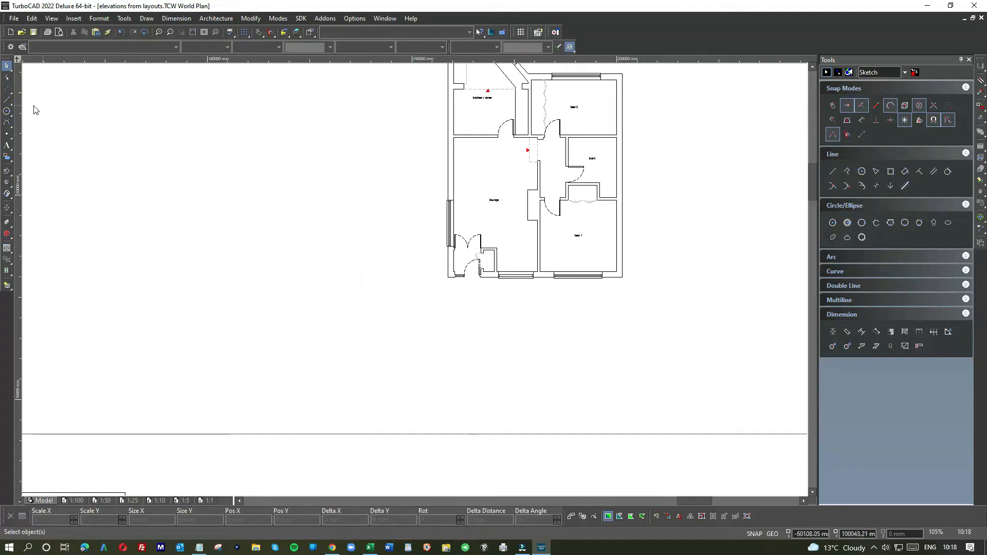
# Draw vertical projection lines from the copied plan's two front outer corners down past the ground line
pyautogui.click(7, 99)
pyautogui.click(448, 278)
pyautogui.click(440, 474)
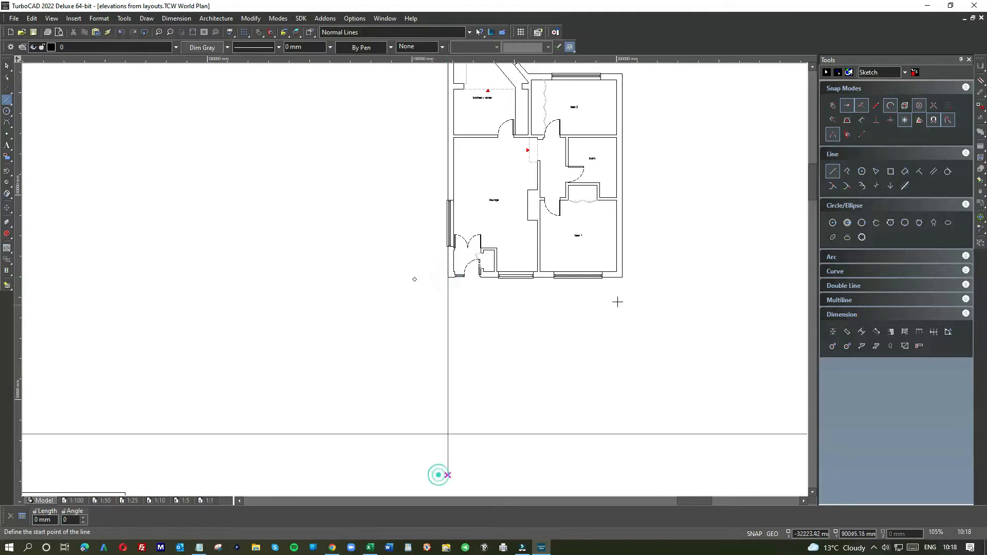
pyautogui.click(622, 278)
pyautogui.click(621, 452)
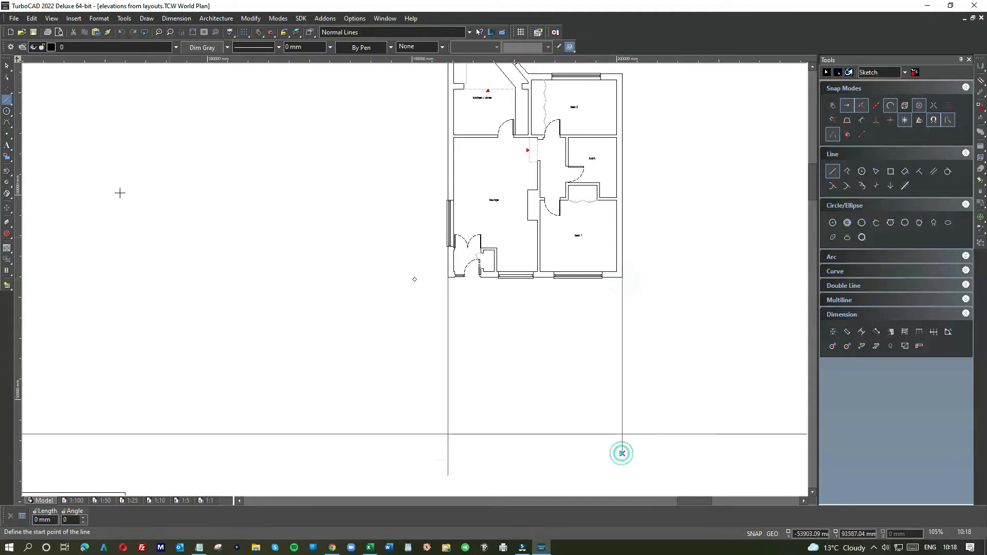
pyautogui.click(6, 66)
# Shorten the left projection line so its lower end meets the ground line
pyautogui.scroll(-3, 377, 293)
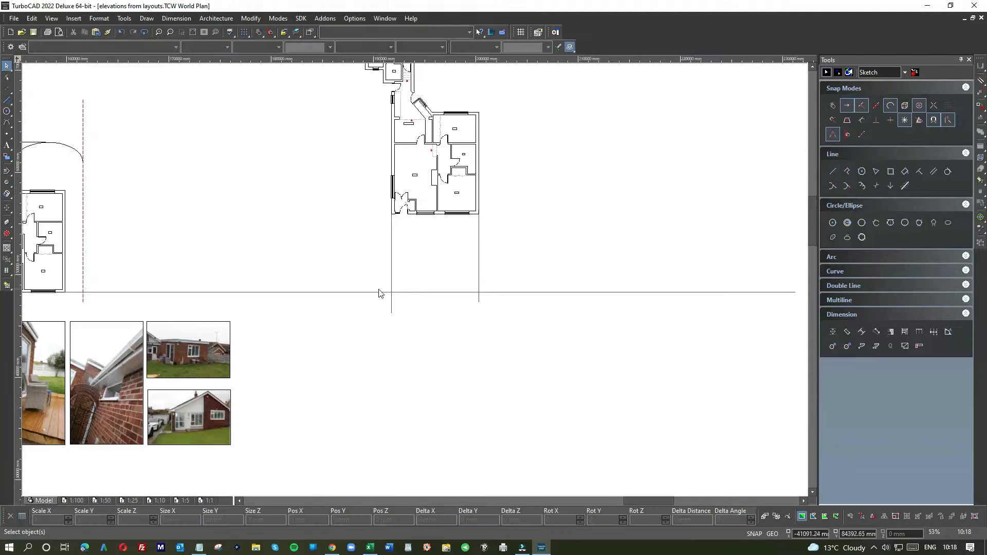
pyautogui.scroll(6, 415, 282)
pyautogui.click(441, 260)
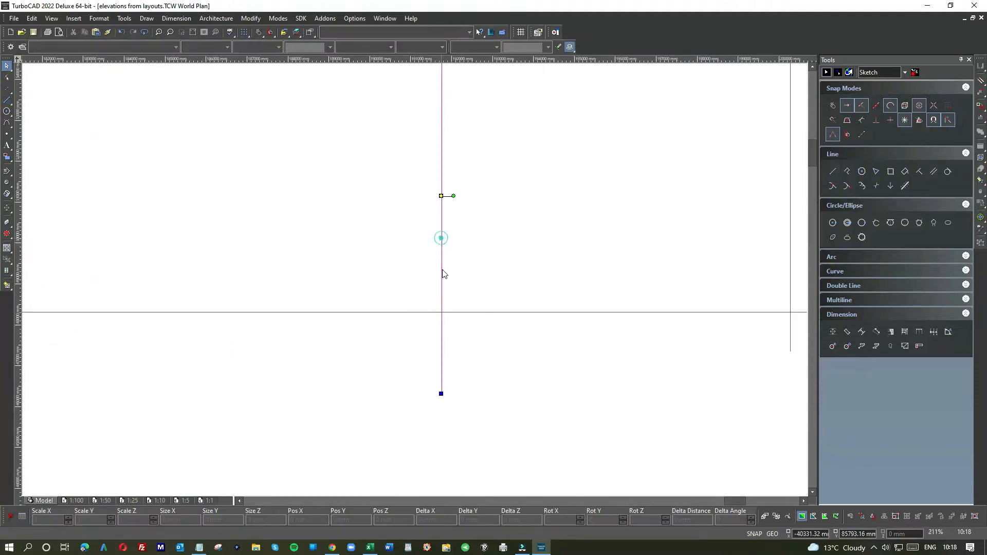
pyautogui.click(441, 395)
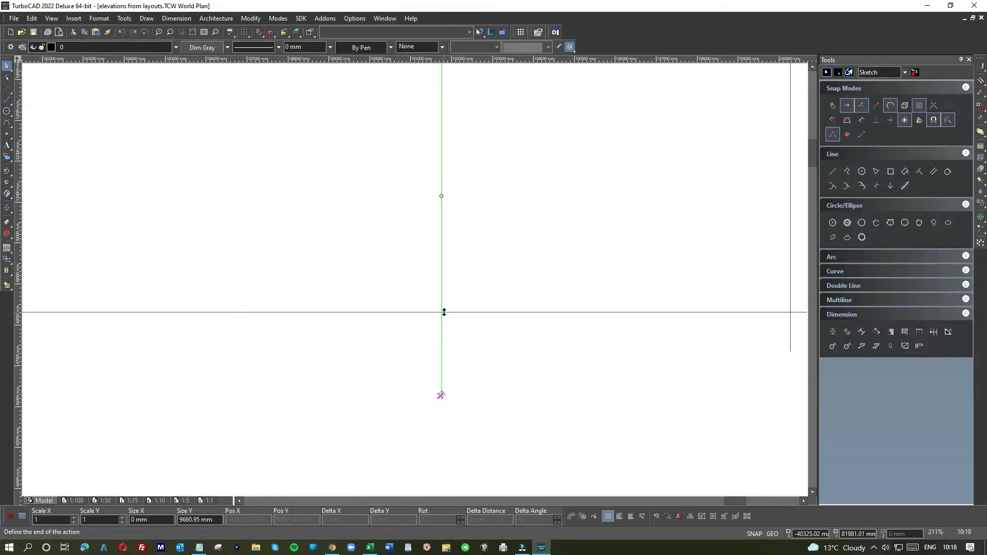
pyautogui.click(444, 313)
pyautogui.click(476, 334)
# Shorten the right projection line so its lower end meets the ground line
pyautogui.scroll(-5, 488, 303)
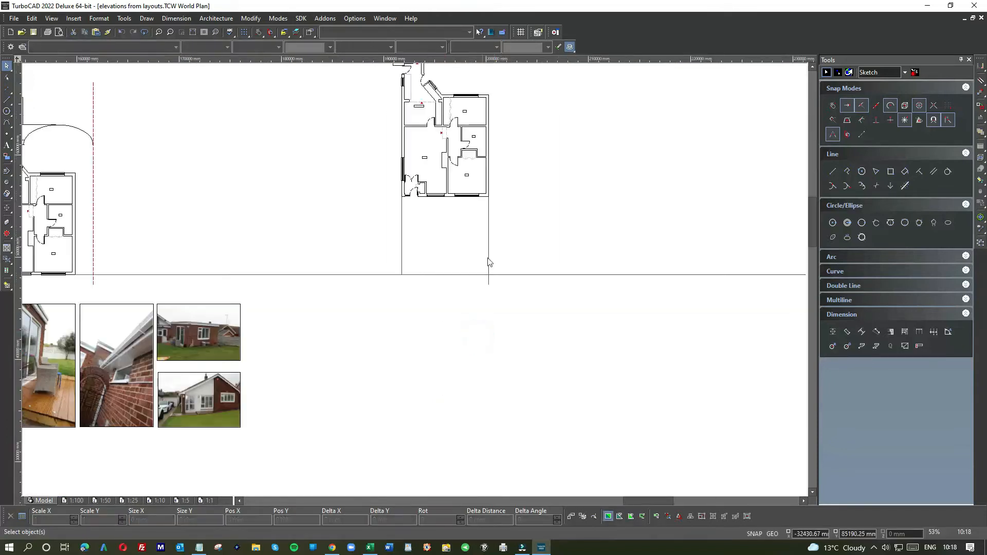
pyautogui.click(487, 238)
pyautogui.click(488, 283)
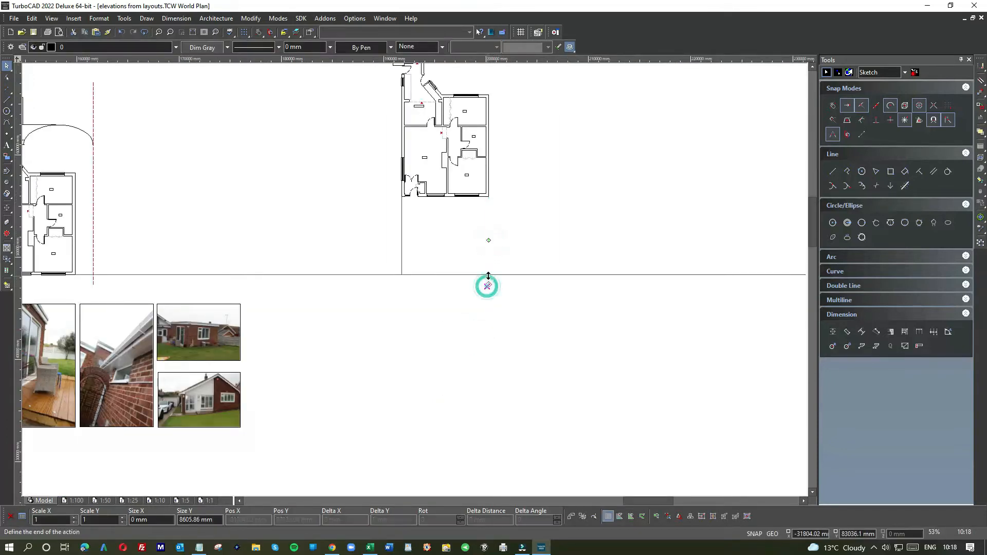
pyautogui.click(489, 275)
pyautogui.click(488, 292)
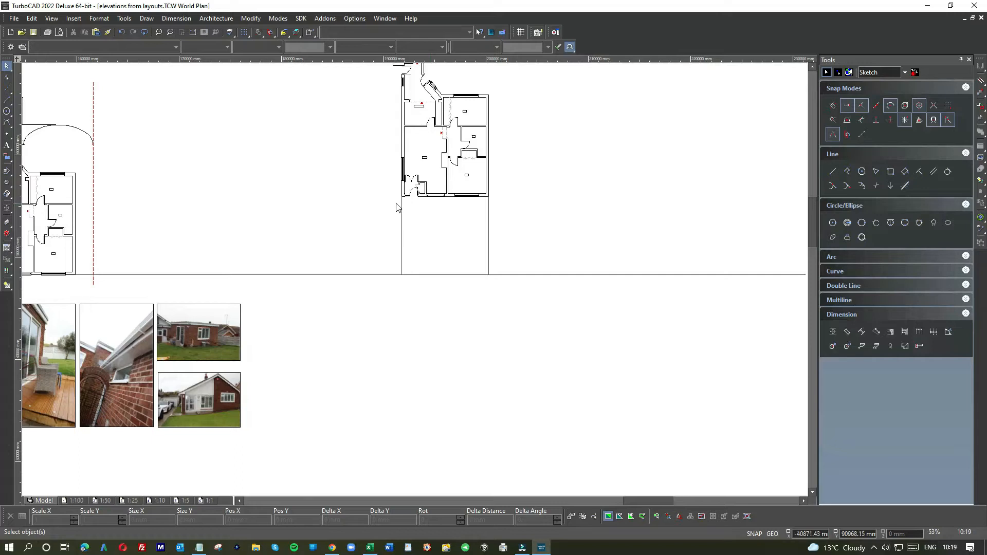
# Pull in the ground line's left end to meet the foot of the left projection line
pyautogui.click(276, 275)
pyautogui.moveTo(75, 274)
pyautogui.mouseDown()
pyautogui.moveTo(440, 275)
pyautogui.moveTo(401, 276)
pyautogui.mouseUp()
pyautogui.click(496, 288)
pyautogui.click(467, 279)
pyautogui.click(432, 291)
# Shorten the ground line from its right end towards the right projection line
pyautogui.scroll(-3, 425, 280)
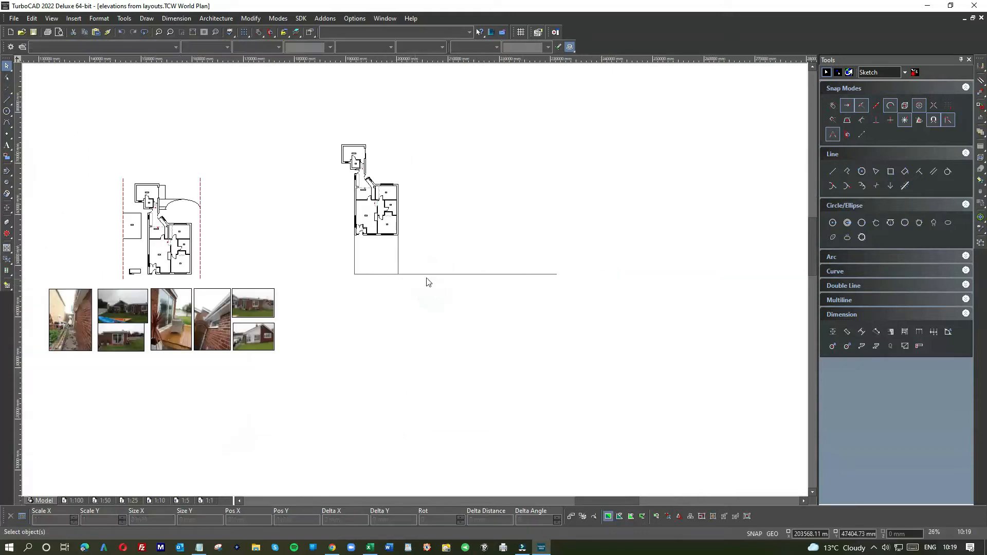
pyautogui.click(466, 277)
pyautogui.moveTo(556, 274); pyautogui.dragTo(399, 278)
pyautogui.click(399, 291)
pyautogui.scroll(3, 368, 262)
pyautogui.click(431, 278)
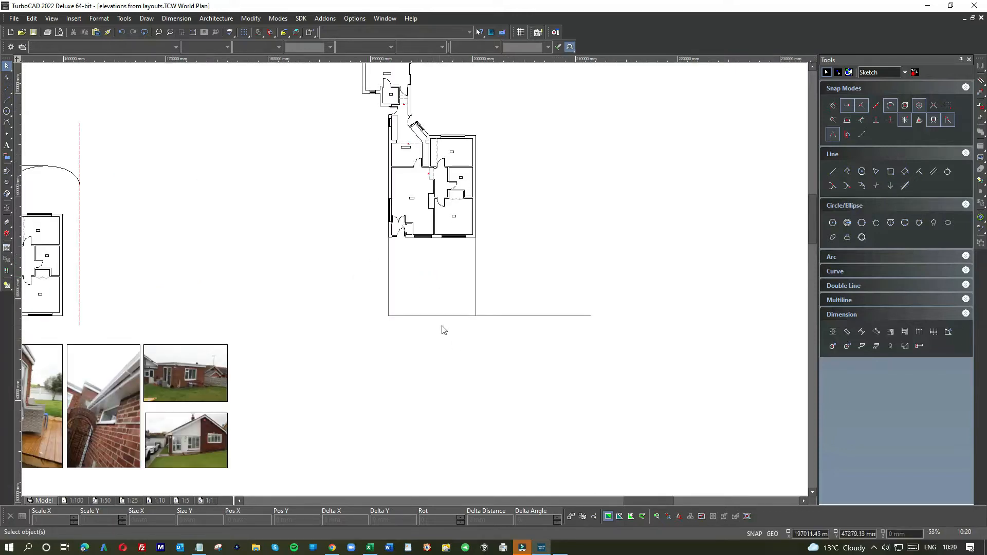
pyautogui.click(553, 316)
pyautogui.click(551, 315)
pyautogui.click(589, 316)
pyautogui.click(475, 316)
pyautogui.click(499, 287)
# Extend the right projection line's lower end down to the ground line to close the small gap
pyautogui.scroll(3, 477, 309)
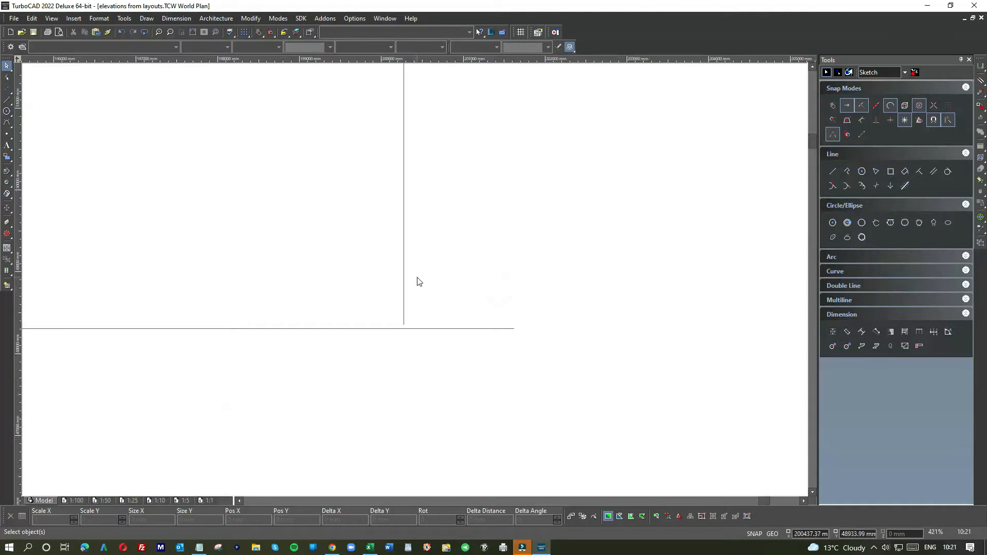
pyautogui.click(403, 315)
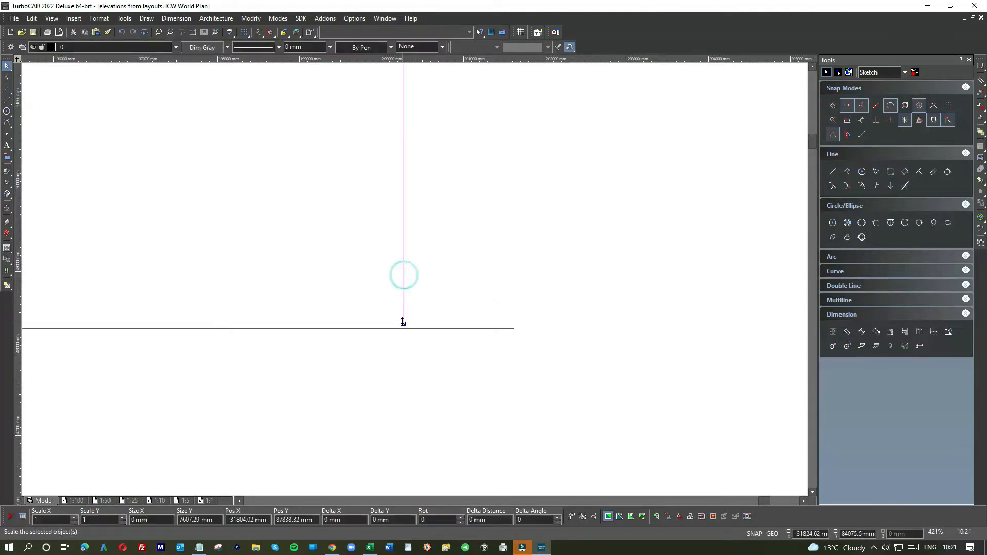
pyautogui.click(404, 324)
pyautogui.click(403, 327)
# Adjust the ground line's right end to meet the foot of the right projection line
pyautogui.click(453, 328)
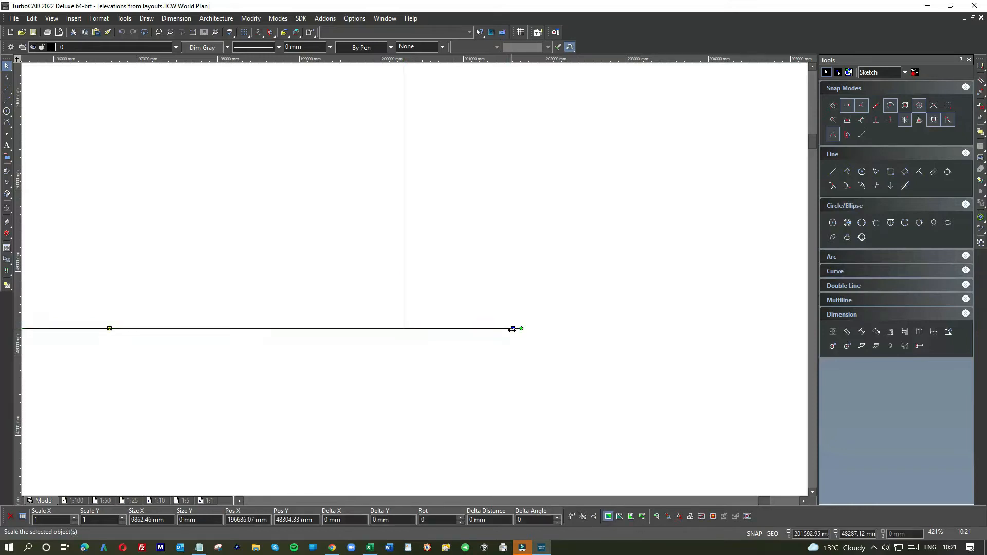
pyautogui.click(512, 330)
pyautogui.click(403, 329)
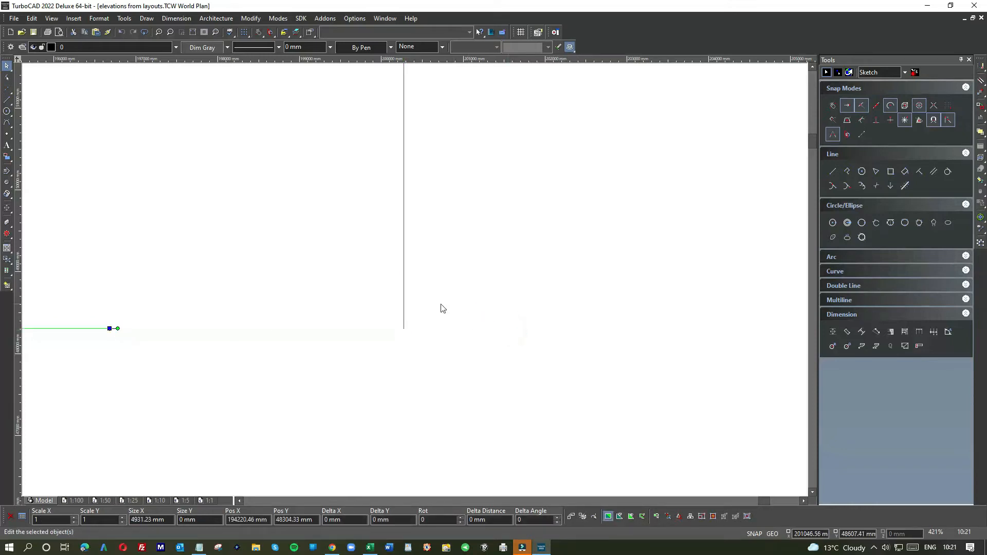
pyautogui.click(109, 328)
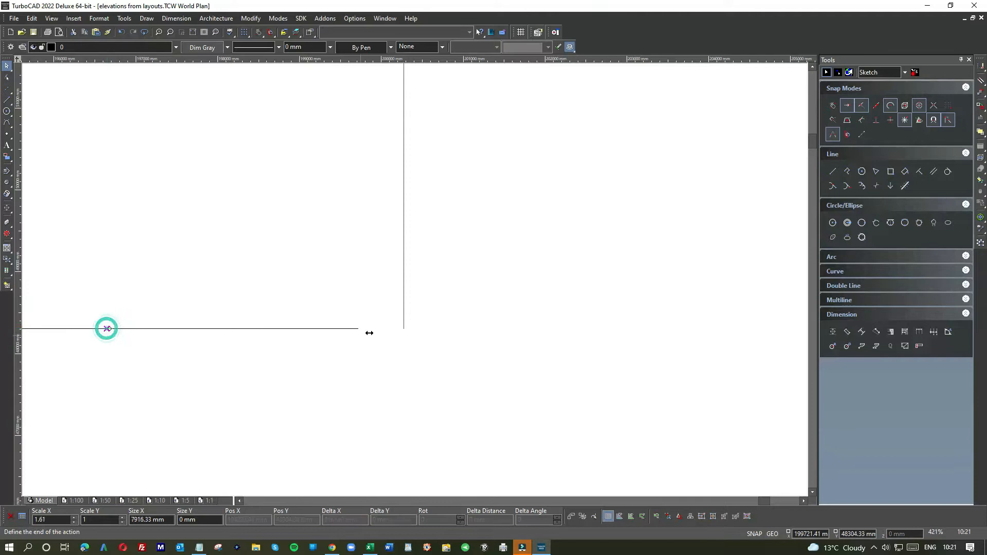
pyautogui.click(404, 328)
# Draw a 2419 mm vertical construction line upward from the midpoint of the ground line
pyautogui.scroll(-4, 427, 291)
pyautogui.click(7, 99)
pyautogui.click(371, 286)
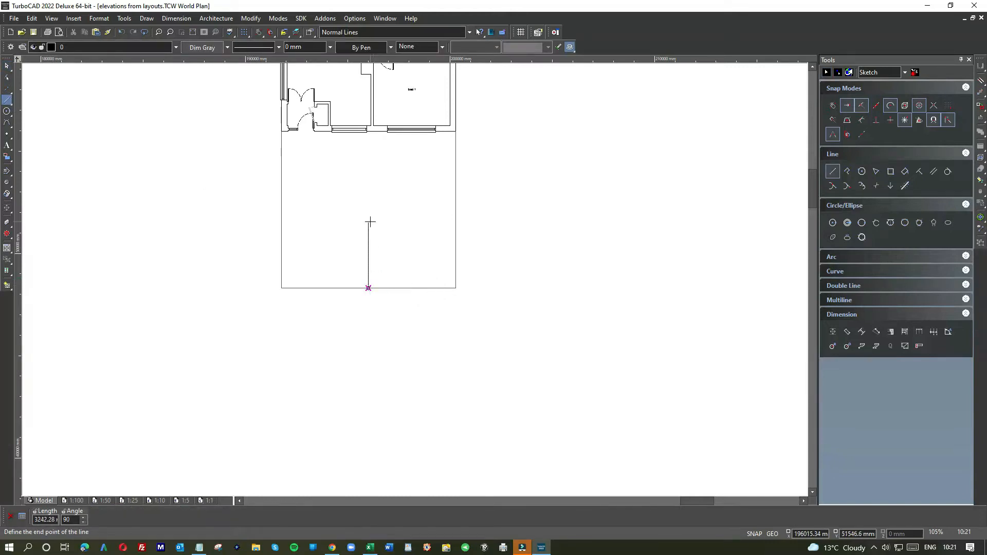
pyautogui.press('Tab')
pyautogui.write('24')
pyautogui.press('Return')
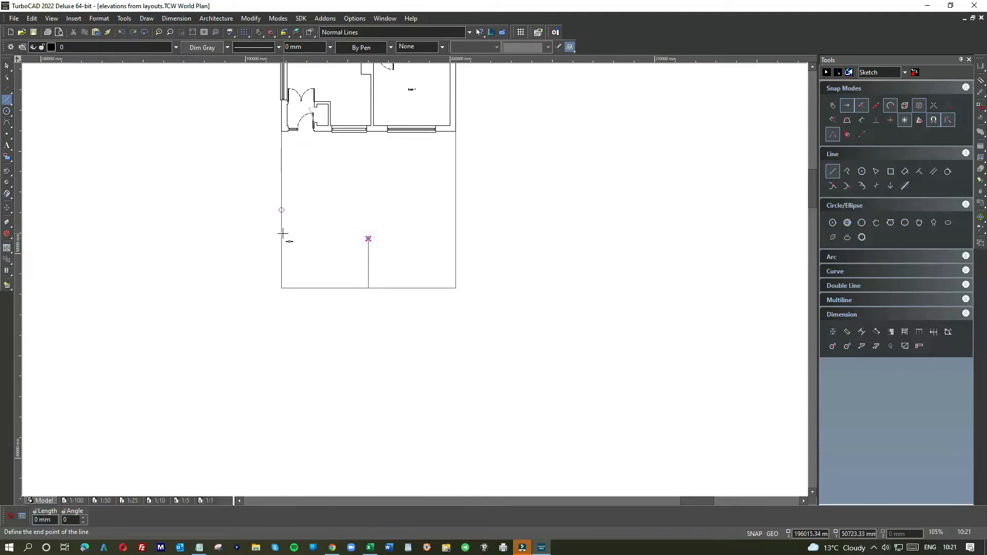
# Draw a horizontal line leftward from the construction line's top end and trim it at the left projection line
pyautogui.click(245, 239)
pyautogui.click(7, 65)
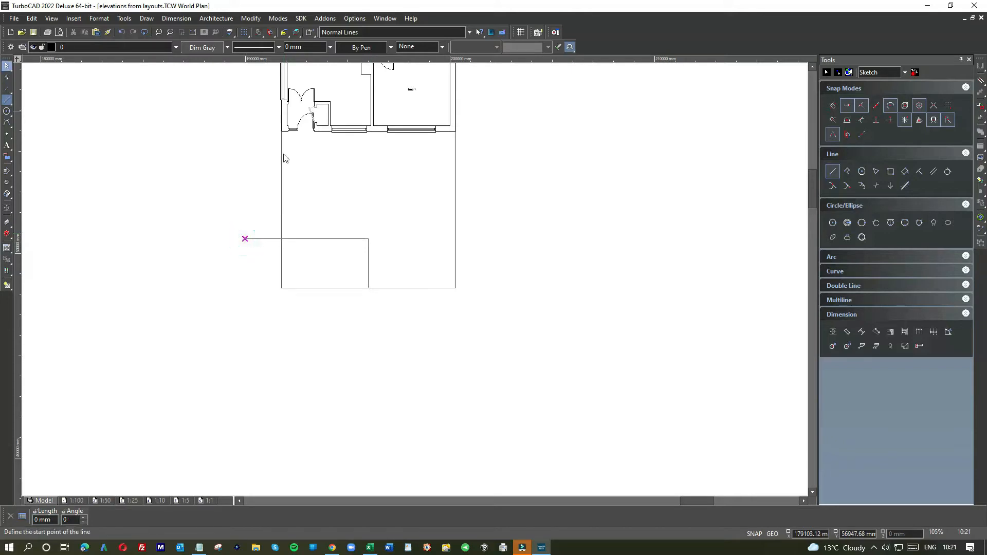
pyautogui.click(339, 238)
pyautogui.click(243, 238)
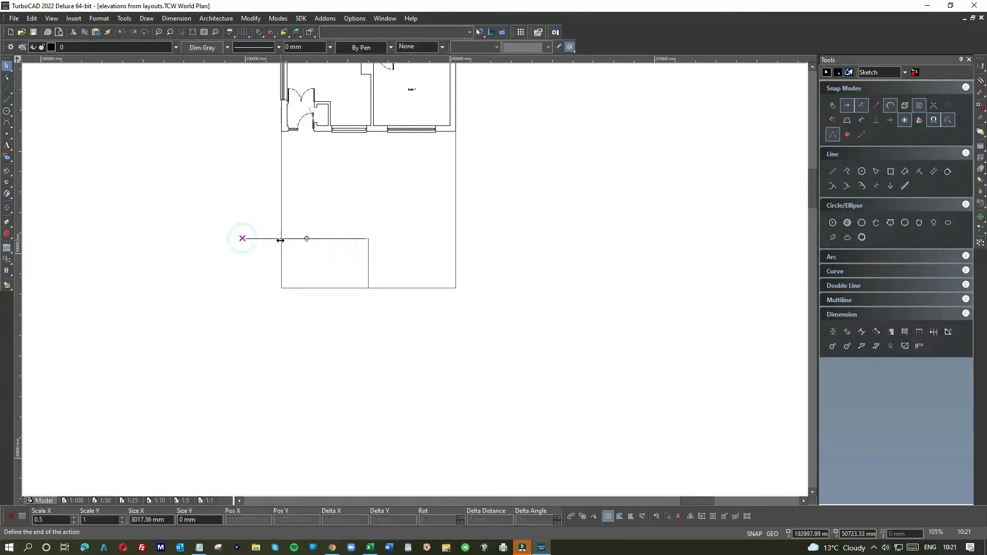
pyautogui.click(281, 240)
pyautogui.click(298, 218)
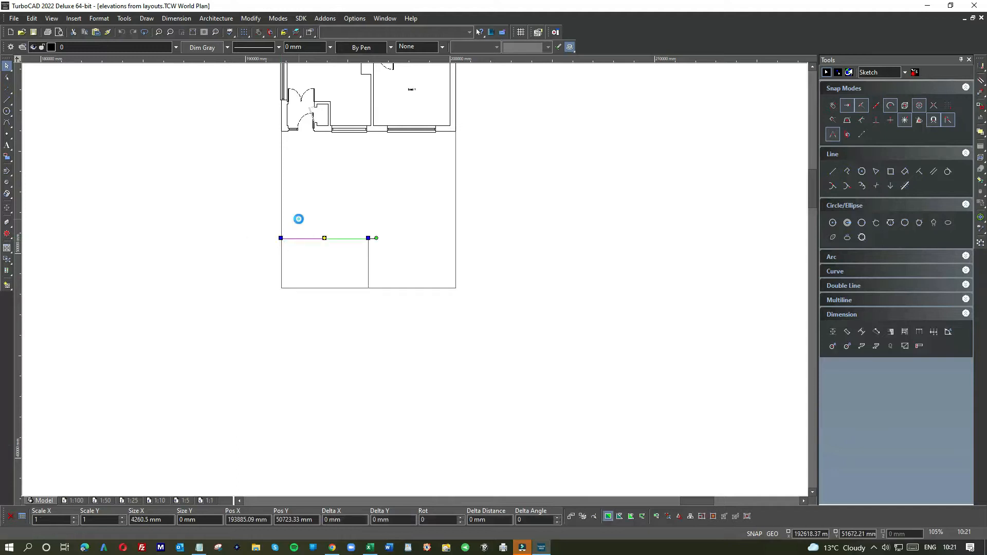
# Delete the vertical construction line and extend the upper horizontal line to the right projection line
pyautogui.click(368, 258)
pyautogui.click(342, 238)
pyautogui.click(371, 238)
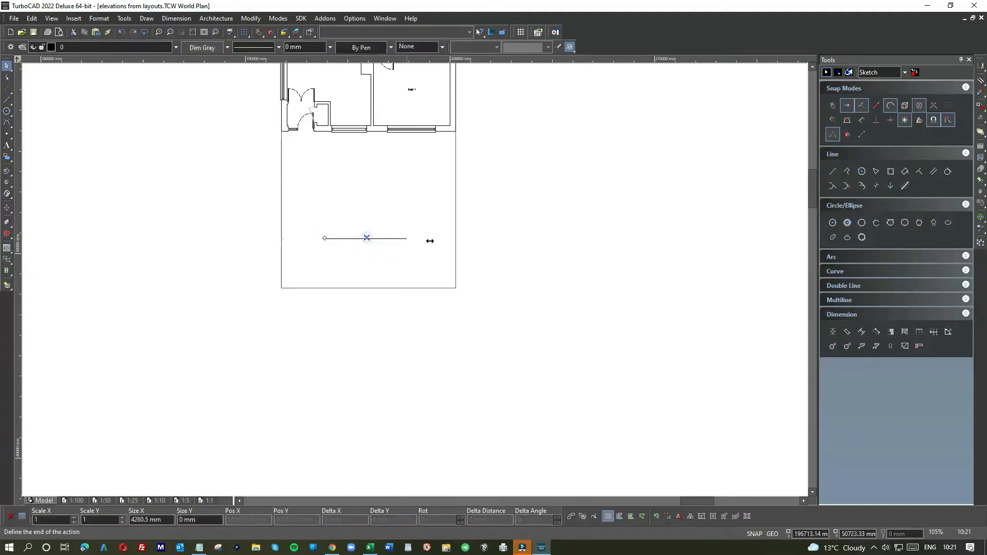
pyautogui.click(455, 238)
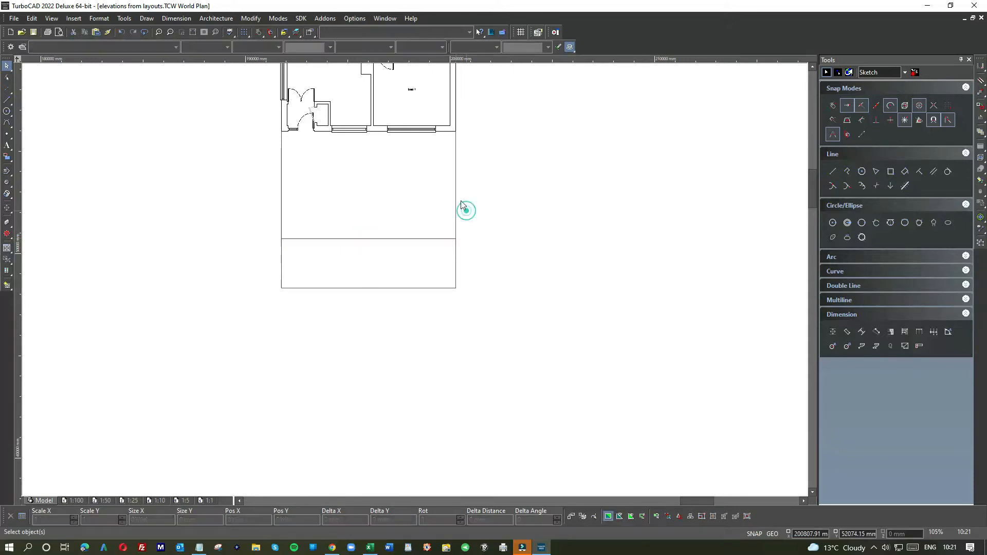
# Shorten both vertical projection lines by pulling their top ends away from the floor layout towards the upper horizontal line
pyautogui.click(456, 132)
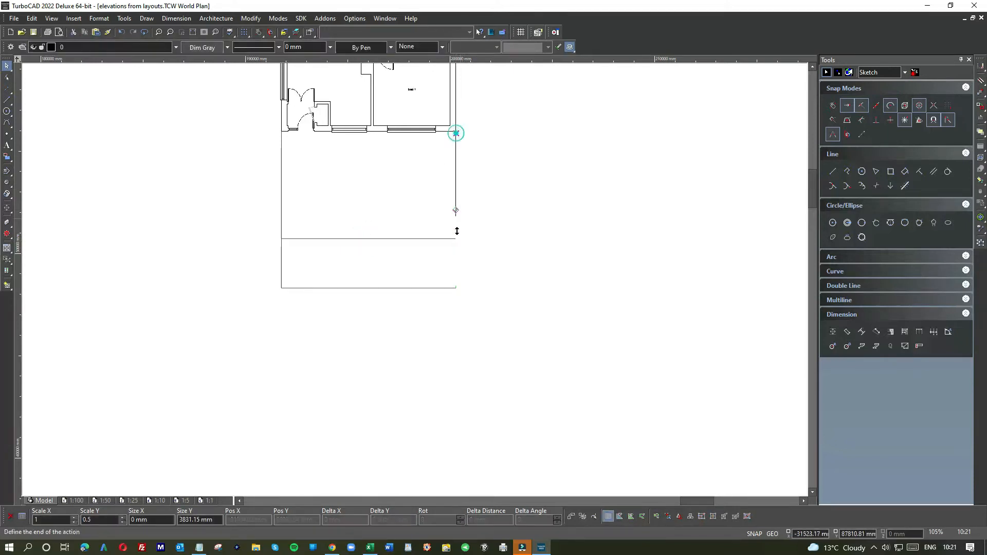
pyautogui.click(456, 238)
pyautogui.click(286, 196)
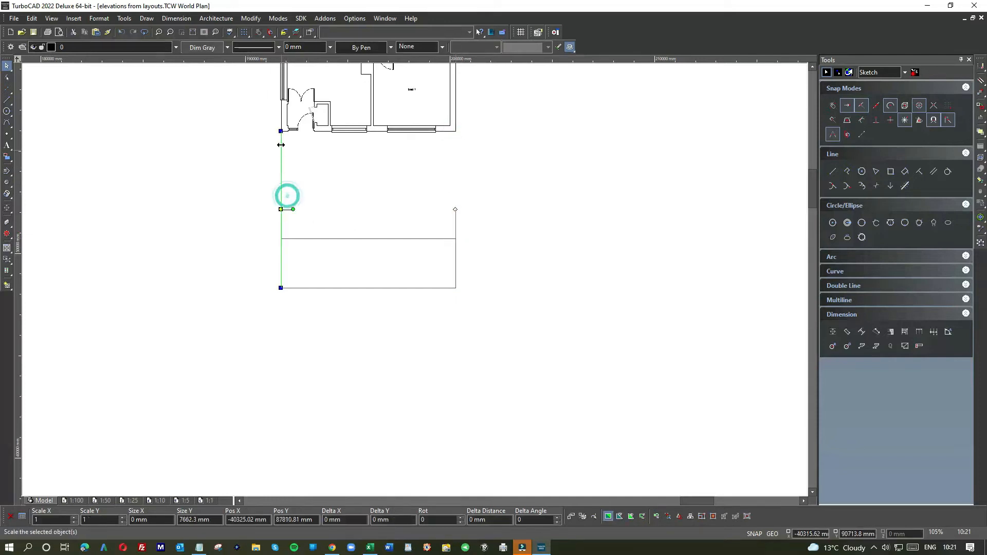
pyautogui.click(280, 131)
pyautogui.click(281, 239)
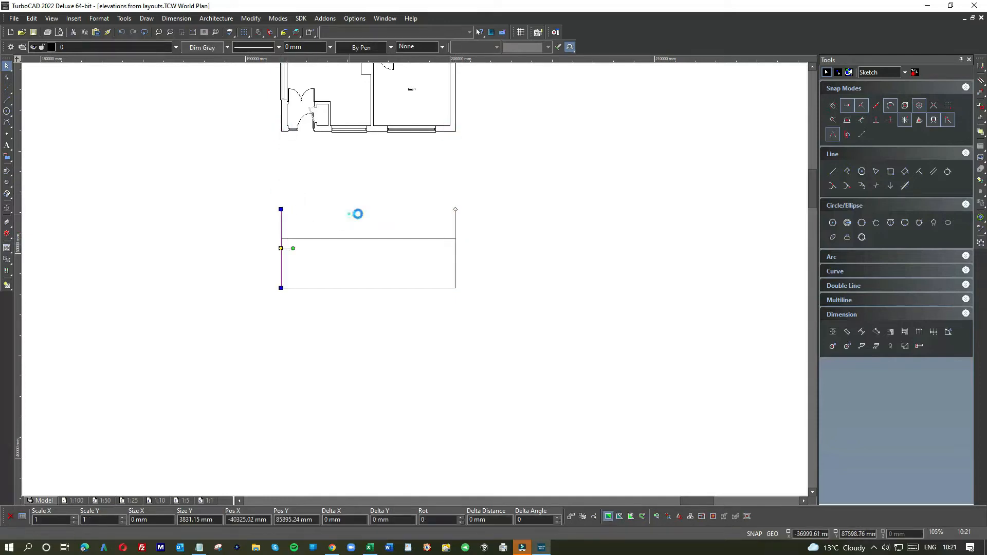
# Lower the top ends of both side lines to meet the upper horizontal line, closing the wall outline as a rectangle
pyautogui.click(456, 217)
pyautogui.click(455, 210)
pyautogui.click(455, 238)
pyautogui.click(281, 221)
pyautogui.click(281, 209)
pyautogui.click(282, 238)
pyautogui.click(299, 222)
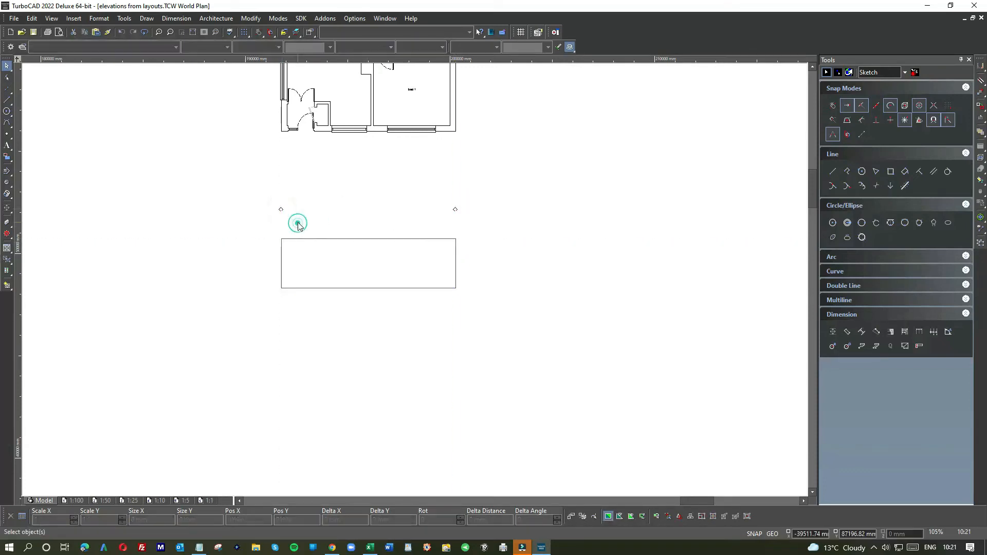
# Examine the rear photo of the bungalow for the shape and overhang of the gable's eaves
pyautogui.scroll(-1, 232, 216)
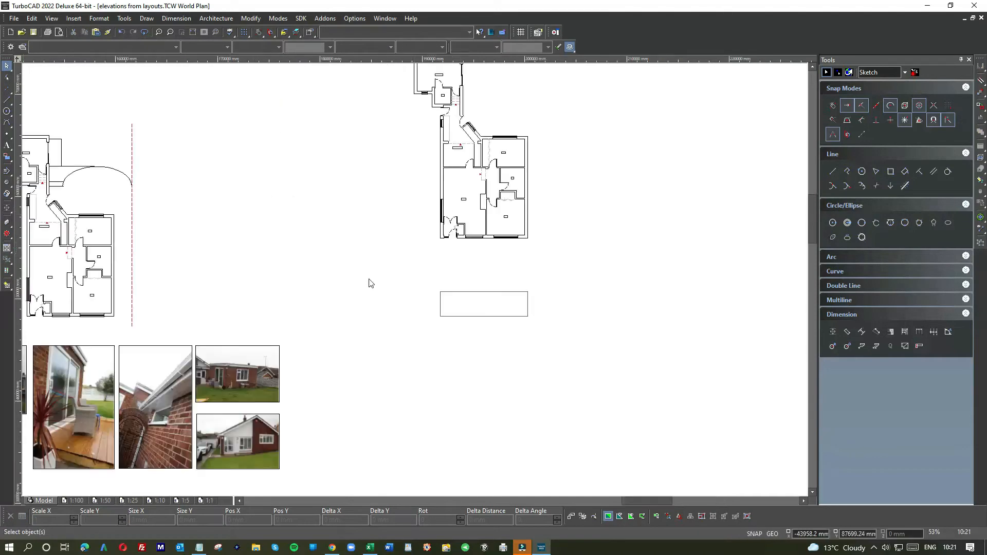
pyautogui.scroll(-1, 233, 401)
pyautogui.scroll(1, 272, 280)
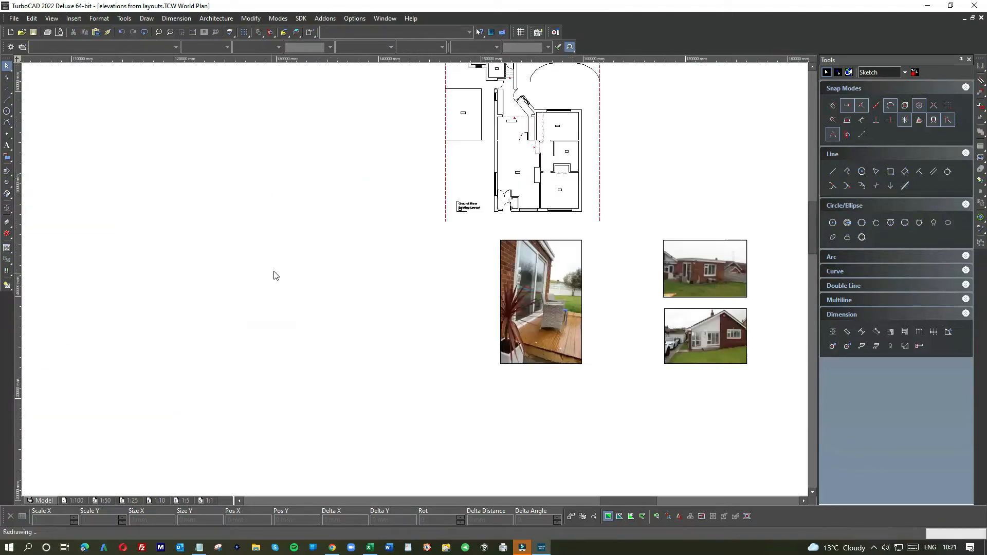
pyautogui.scroll(2, 473, 288)
pyautogui.scroll(1, 457, 282)
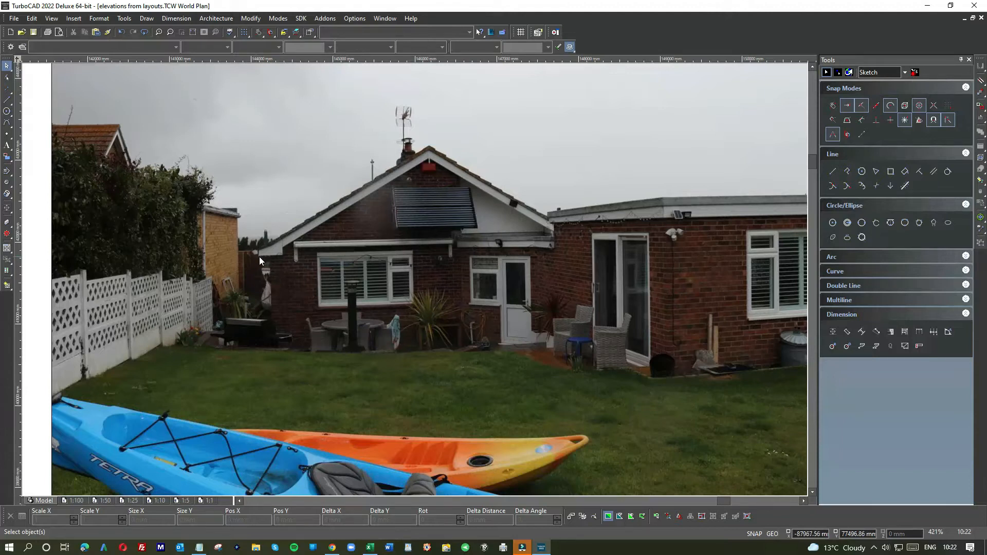
pyautogui.scroll(5, 260, 255)
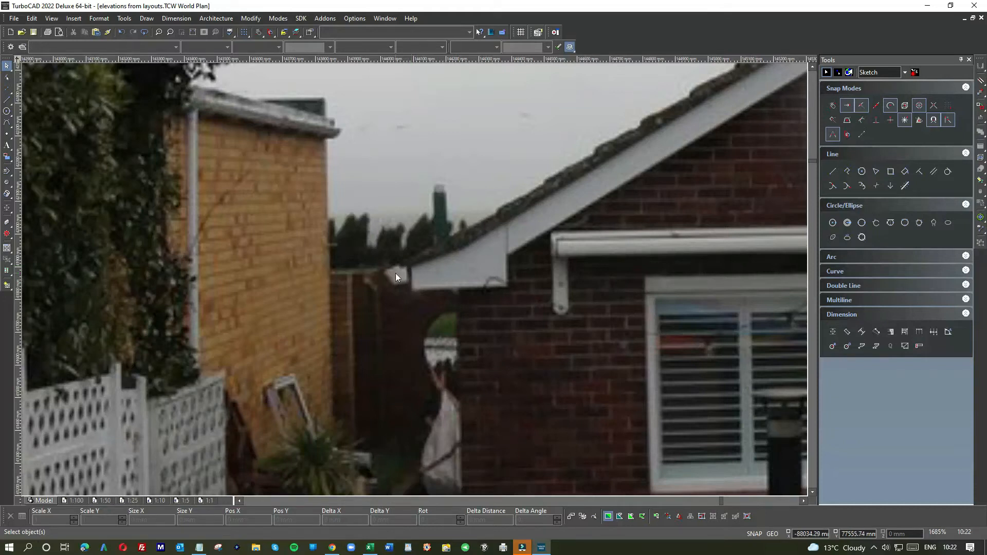
pyautogui.scroll(-2, 409, 276)
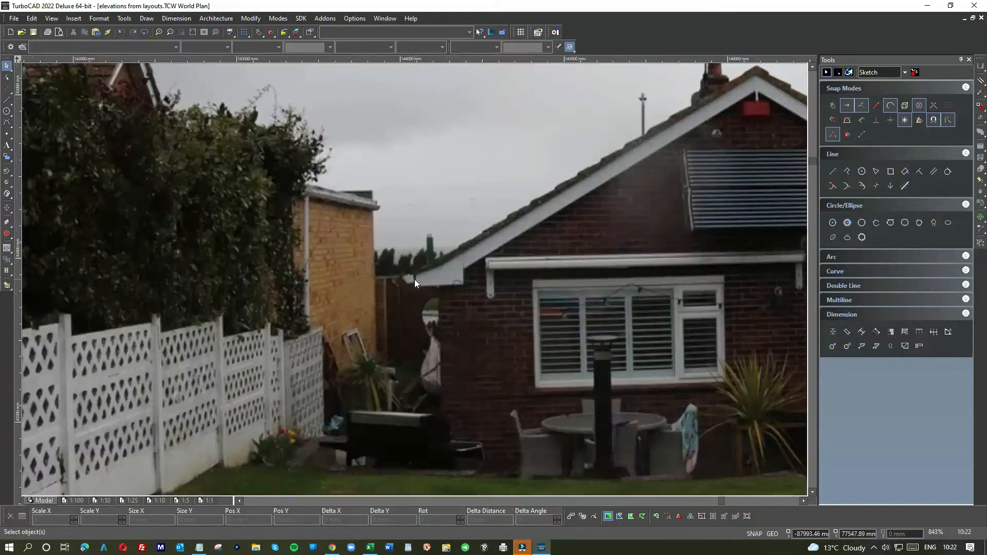
pyautogui.scroll(-2, 415, 279)
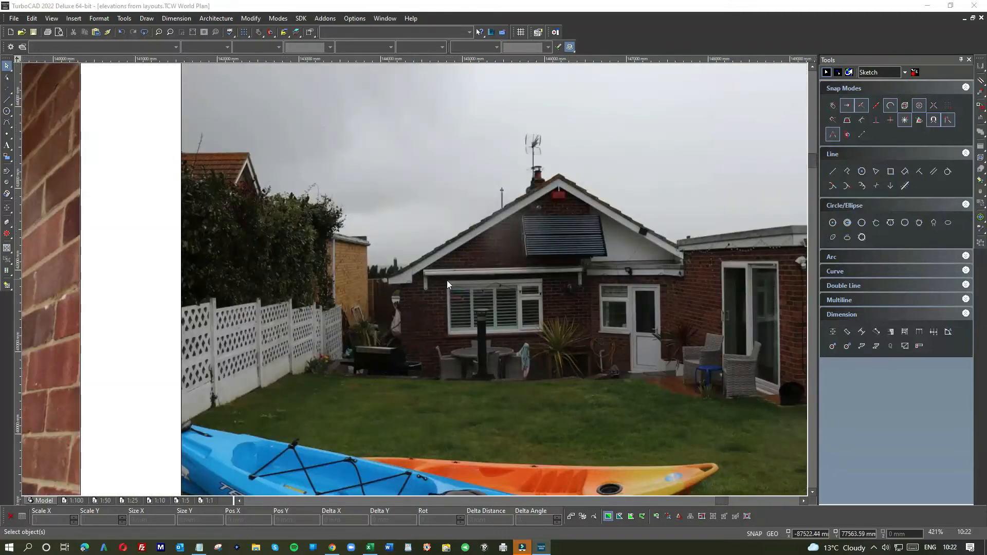
pyautogui.scroll(-3, 511, 288)
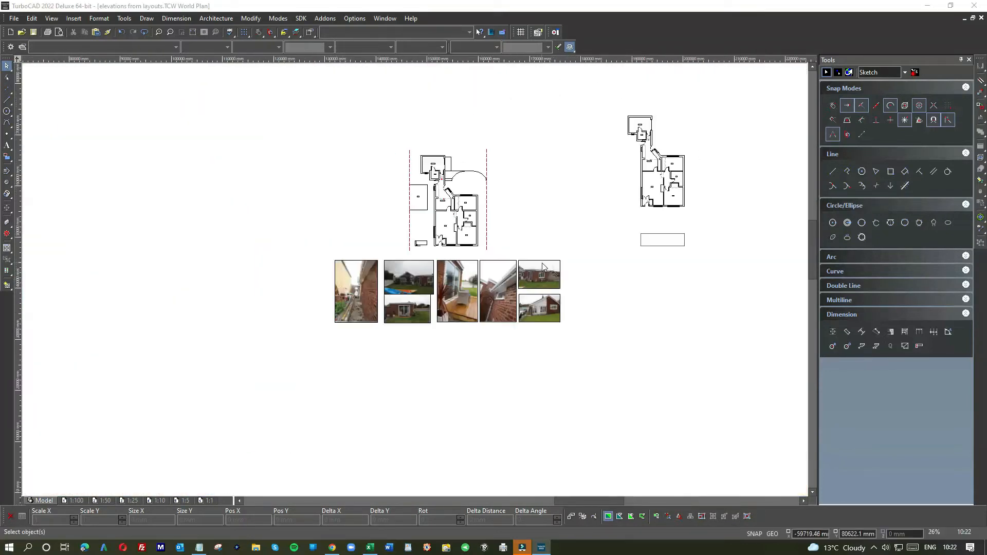
pyautogui.scroll(-1, 645, 251)
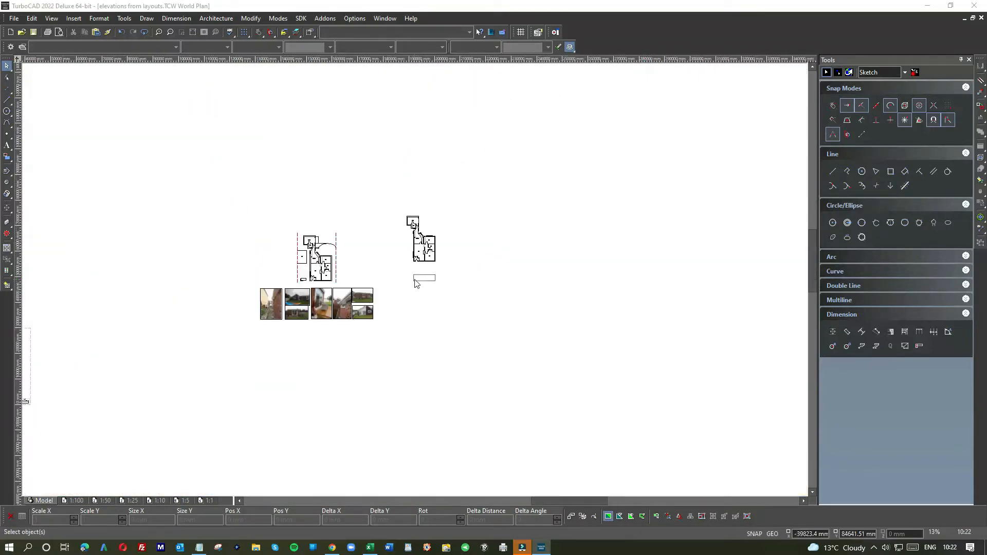
# Draw a 400 mm eaves line outward from the wall outline's upper-left corner, and a 150 mm vertical line up from its end
pyautogui.click(6, 103)
pyautogui.scroll(3, 414, 276)
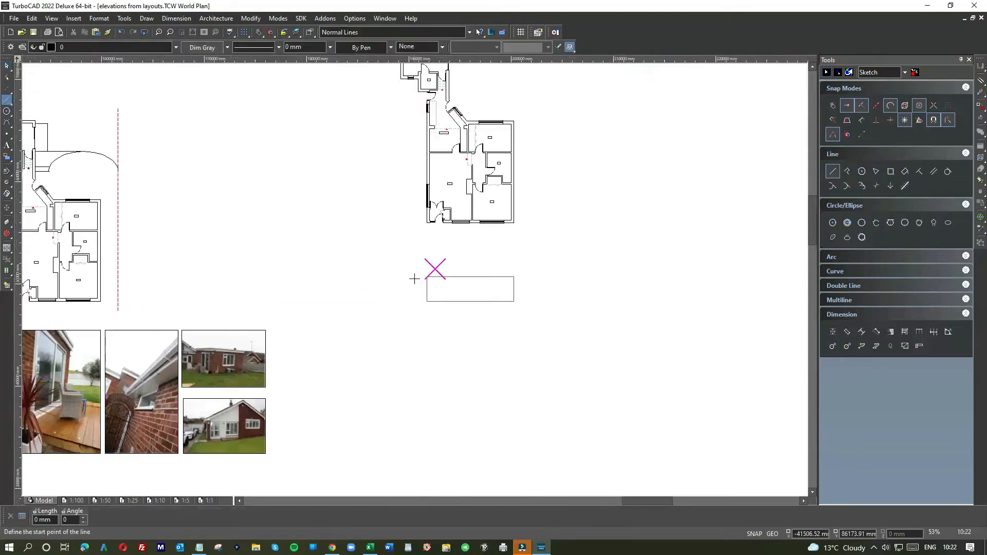
pyautogui.click(440, 275)
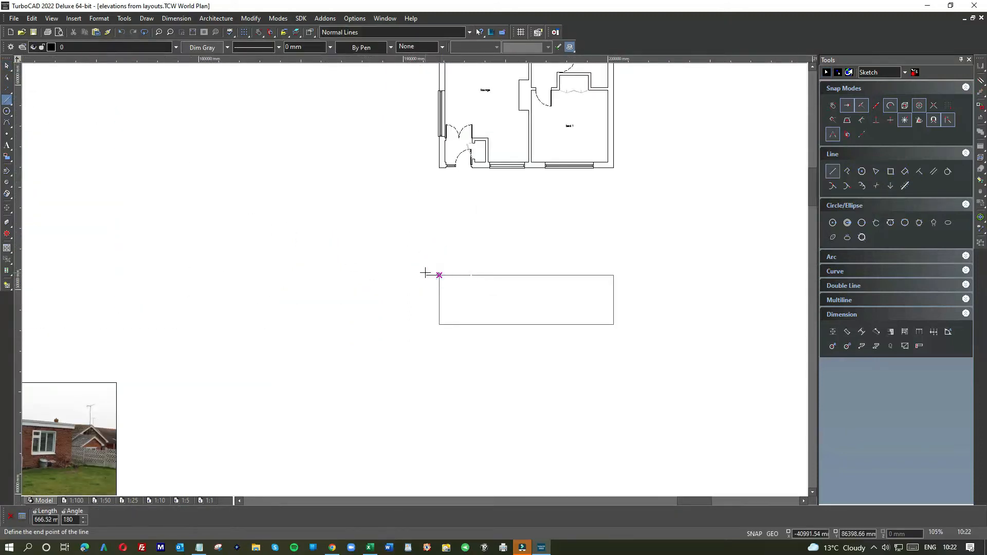
pyautogui.write('200')
pyautogui.press('Return')
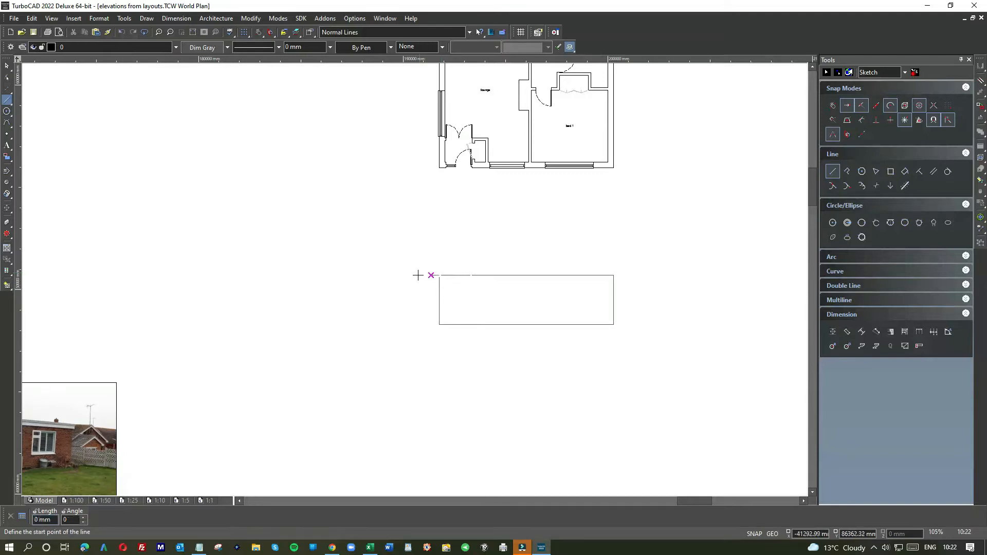
pyautogui.scroll(3, 416, 275)
pyautogui.click(466, 283)
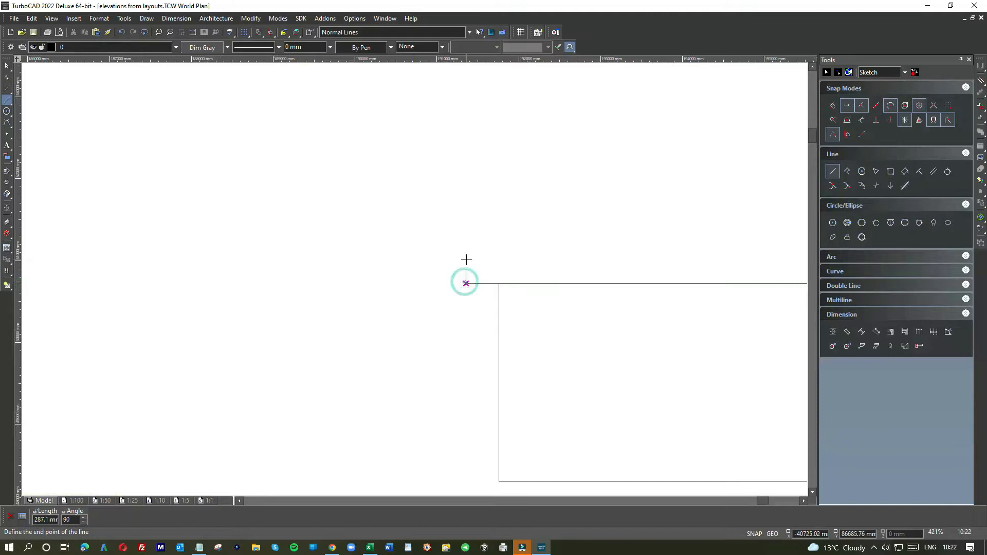
pyautogui.write('150')
pyautogui.press('Return')
# Draw a 400 mm eaves line outward from the wall outline's upper-right corner, and a 150 mm vertical line up from its end
pyautogui.scroll(-2, 499, 313)
pyautogui.scroll(2, 577, 285)
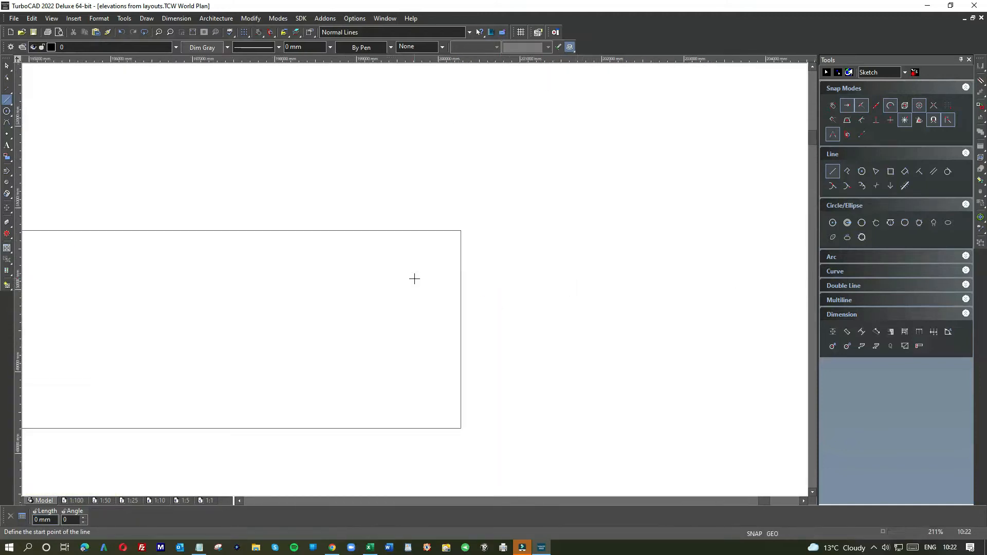
pyautogui.click(460, 229)
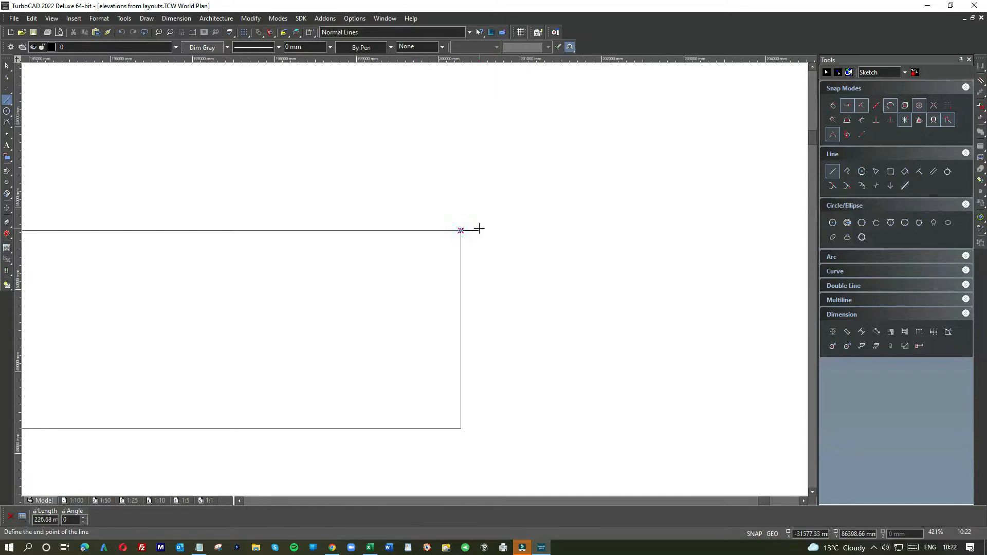
pyautogui.write('400')
pyautogui.press('Return')
pyautogui.write('150')
pyautogui.press('Return')
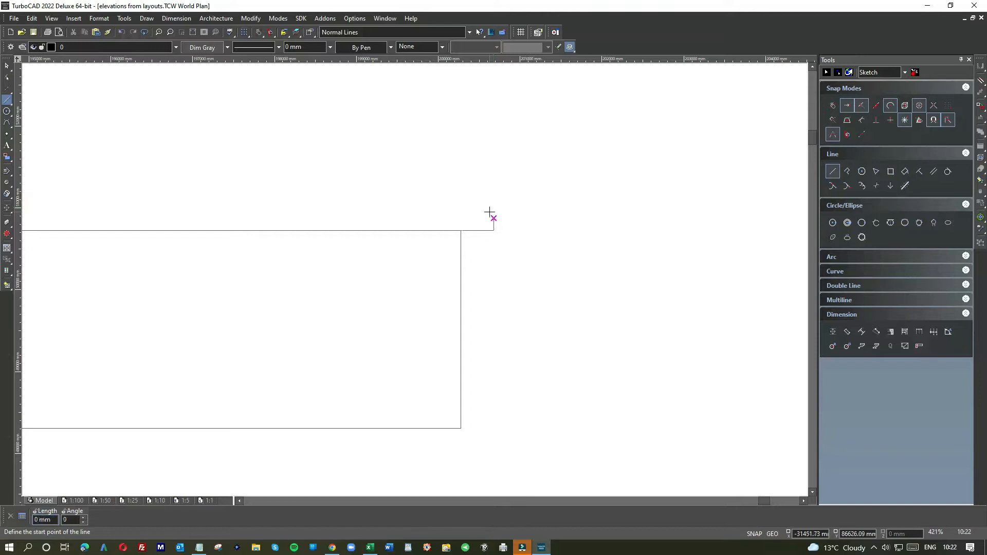
pyautogui.scroll(-2, 414, 280)
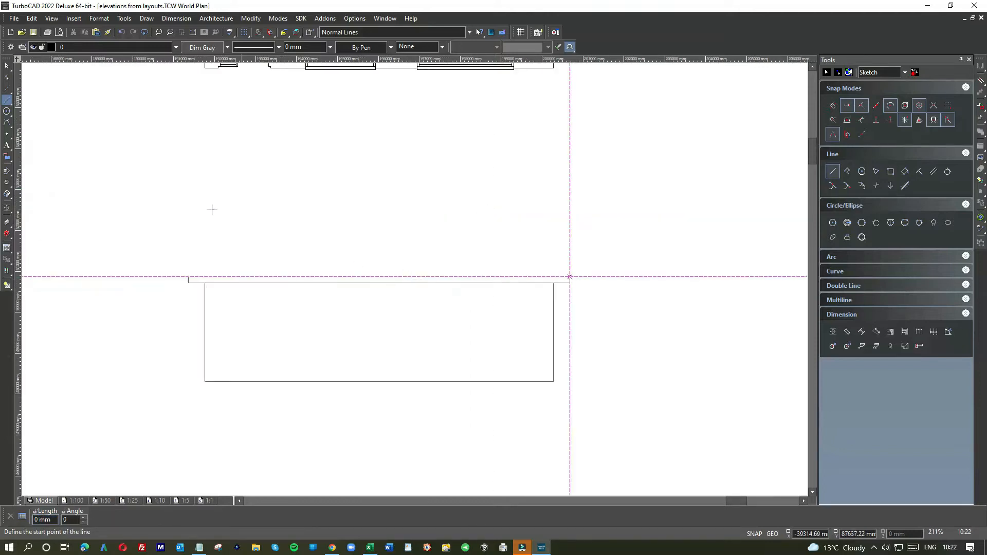
pyautogui.click(6, 67)
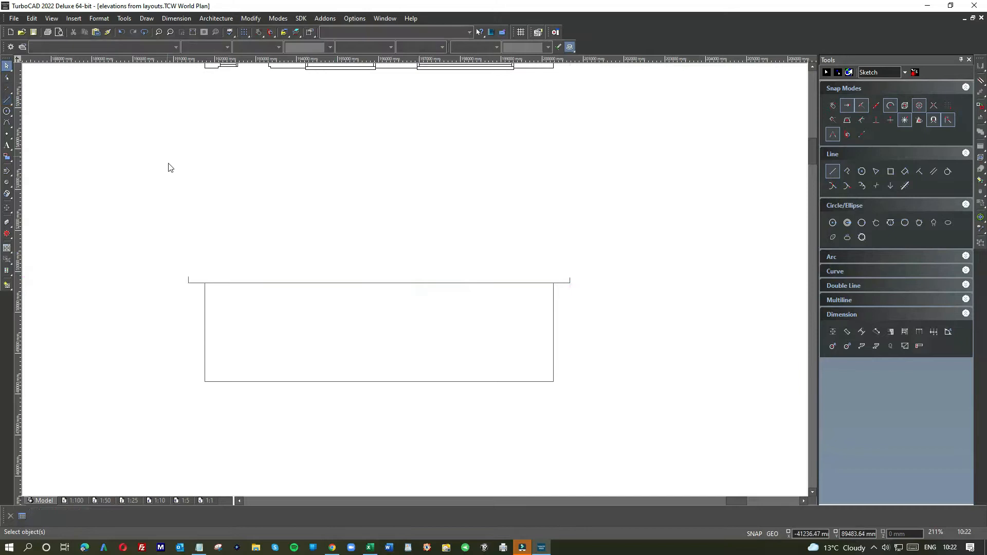
# Examine the rear and front photos of the bungalow for the gable roof's ridge, slopes and eaves
pyautogui.scroll(-2, 415, 282)
pyautogui.scroll(-2, 194, 320)
pyautogui.scroll(-2, 374, 335)
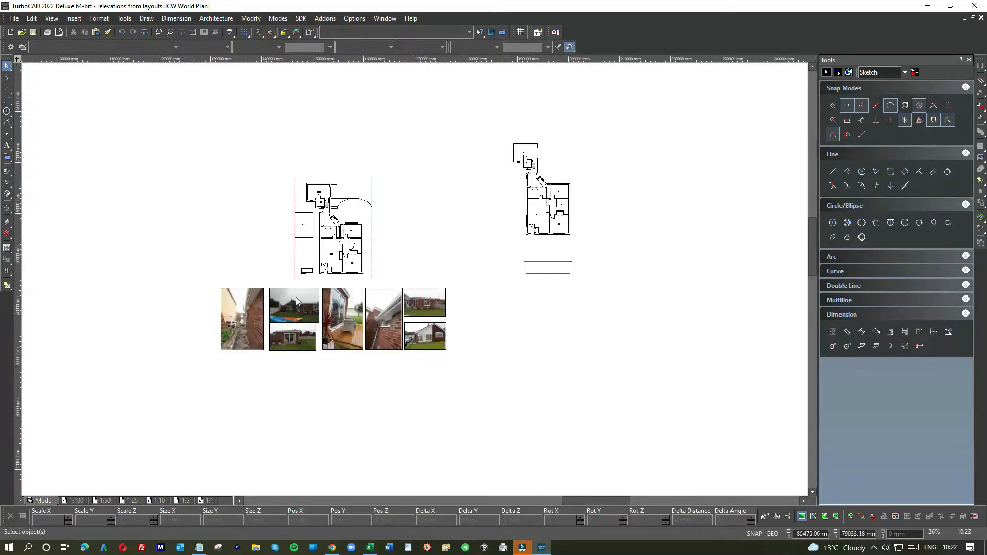
pyautogui.scroll(4, 414, 280)
pyautogui.scroll(4, 413, 282)
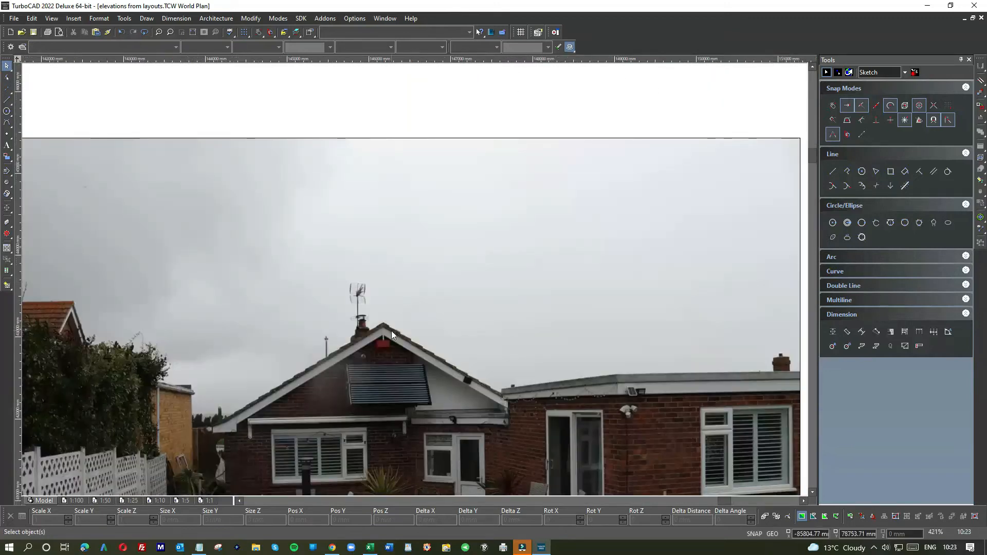
pyautogui.scroll(-5, 414, 280)
pyautogui.scroll(-1, 415, 283)
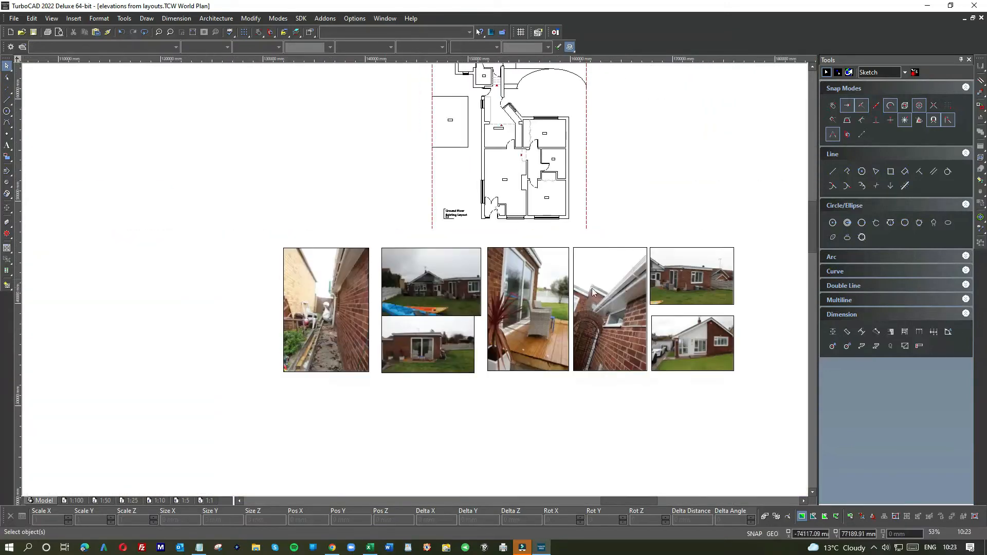
pyautogui.scroll(6, 414, 279)
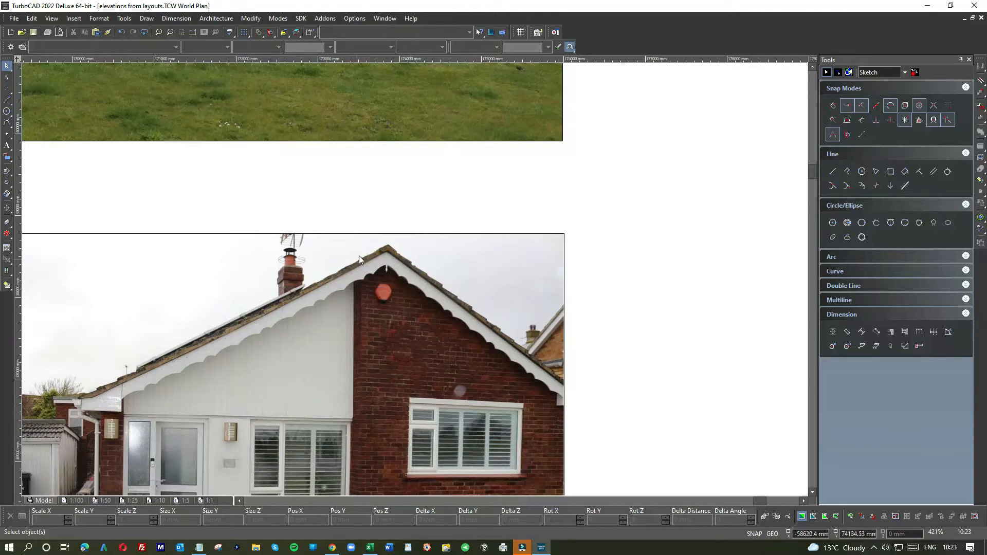
pyautogui.scroll(-3, 397, 268)
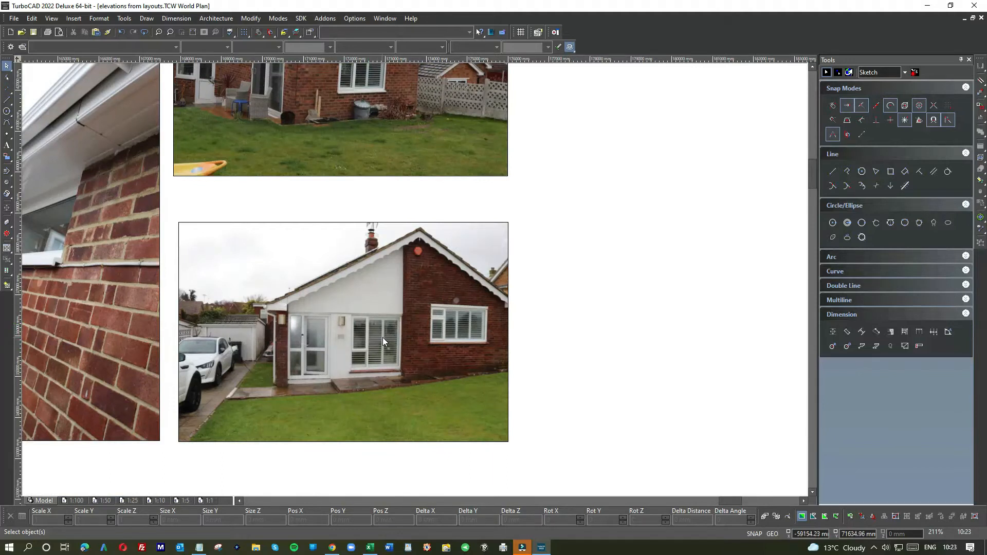
pyautogui.scroll(-3, 454, 280)
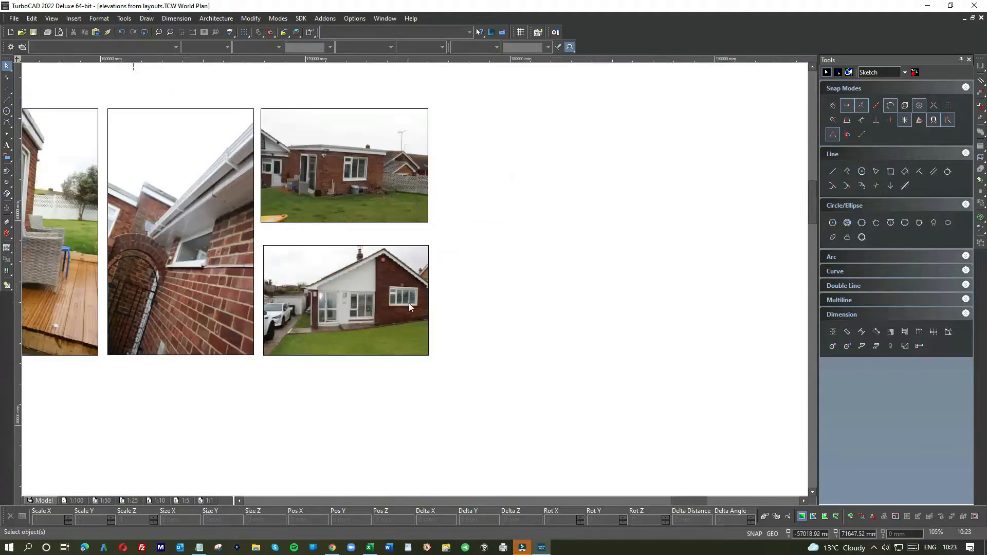
pyautogui.scroll(-3, 412, 300)
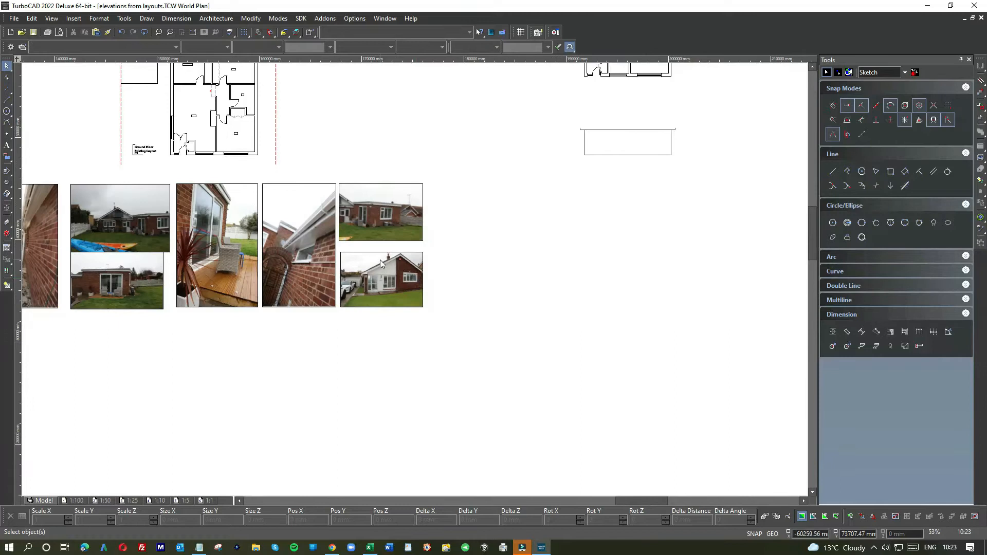
pyautogui.scroll(9, 399, 262)
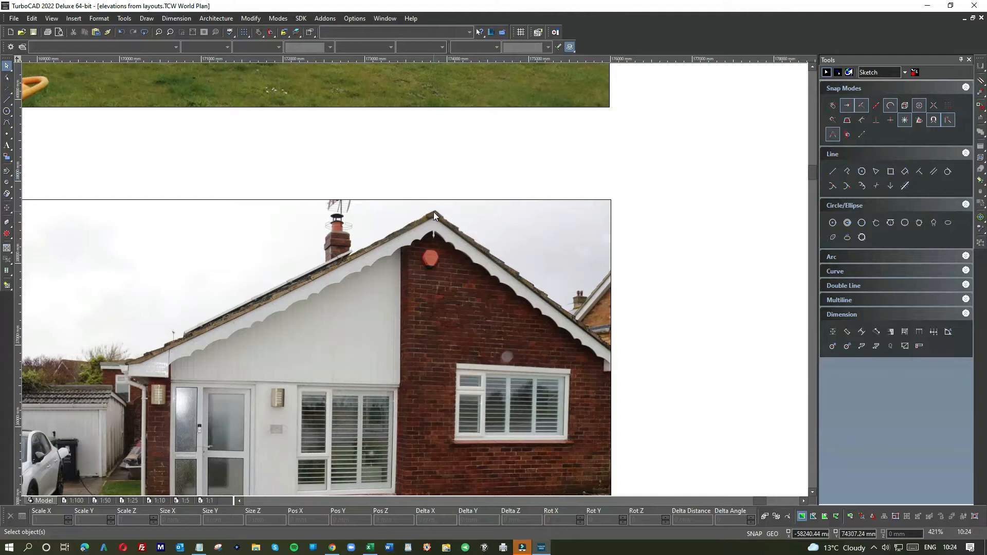
pyautogui.scroll(-2, 417, 288)
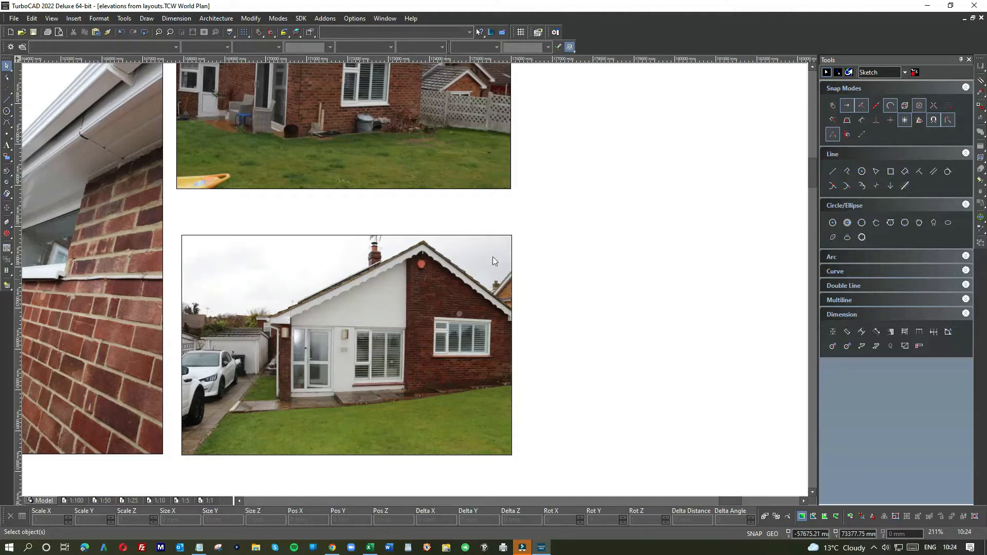
pyautogui.scroll(-2, 509, 218)
pyautogui.scroll(-4, 414, 282)
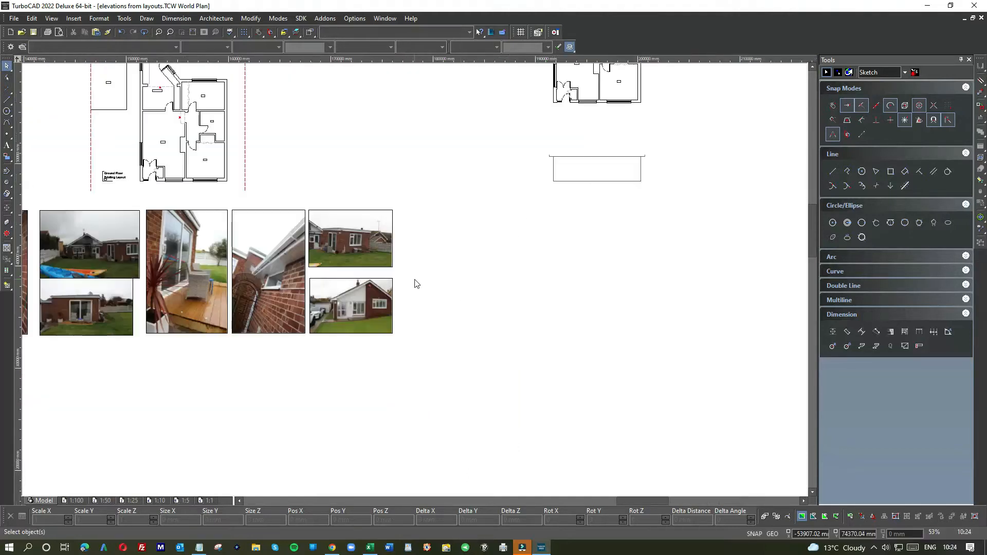
# Draw a 2474 mm vertical construction line upward from the midpoint of the wall outline's upper line
pyautogui.scroll(6, 424, 260)
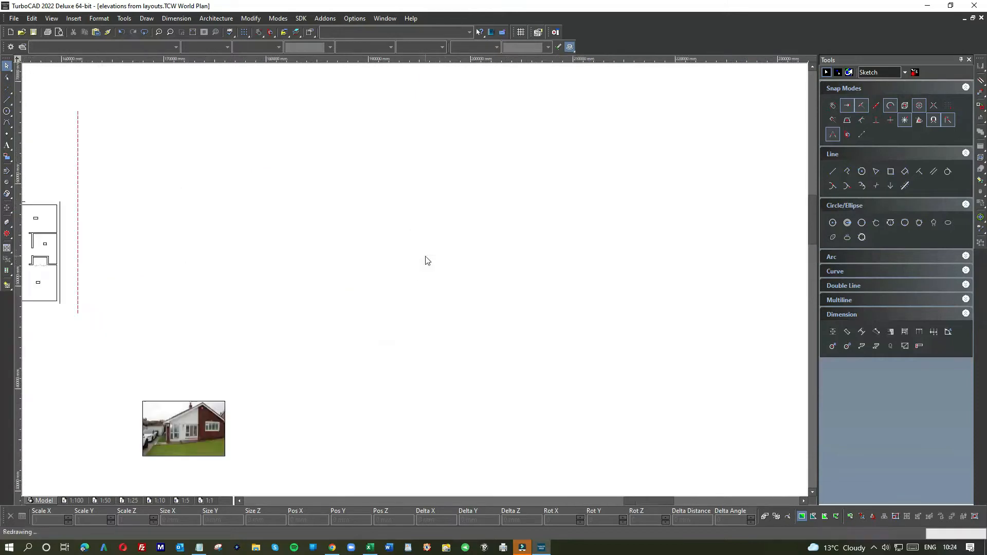
pyautogui.click(6, 99)
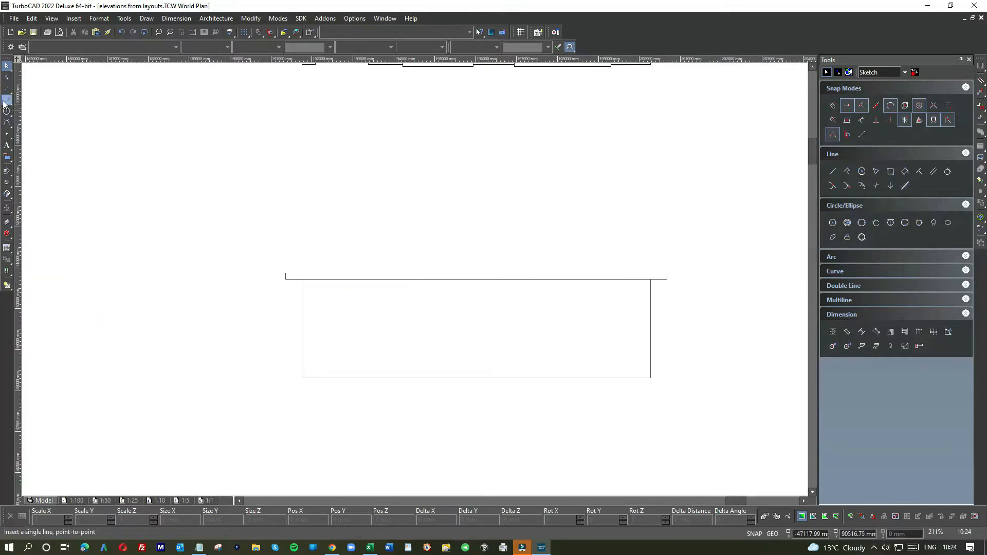
pyautogui.click(465, 276)
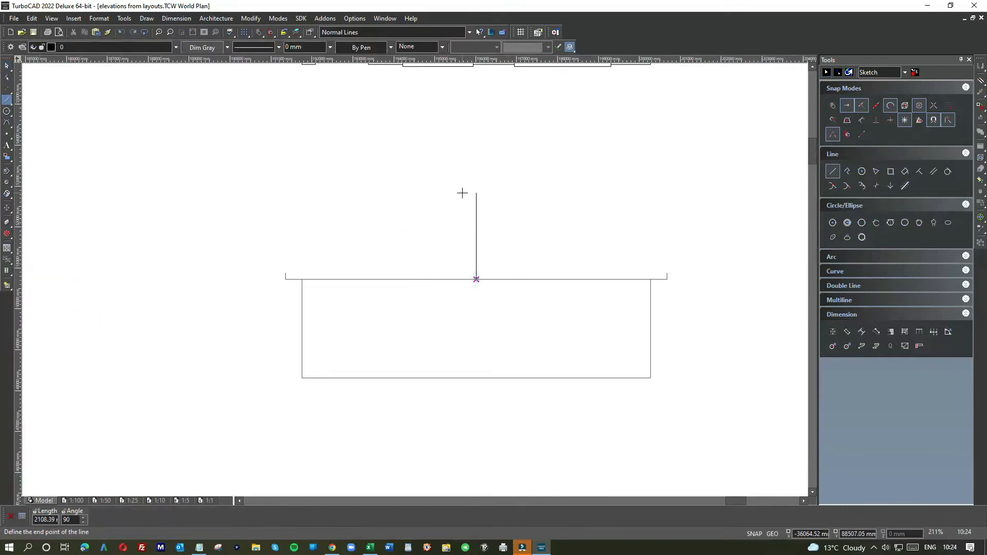
pyautogui.write('2474')
pyautogui.press('Return')
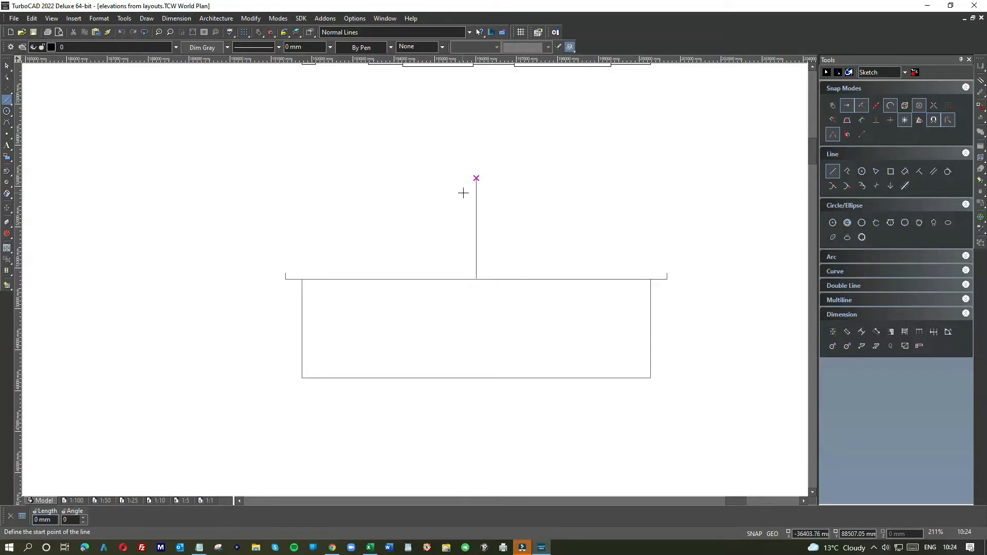
# Delete the upper horizontal line of the wall outline between the two eaves
pyautogui.press('Escape')
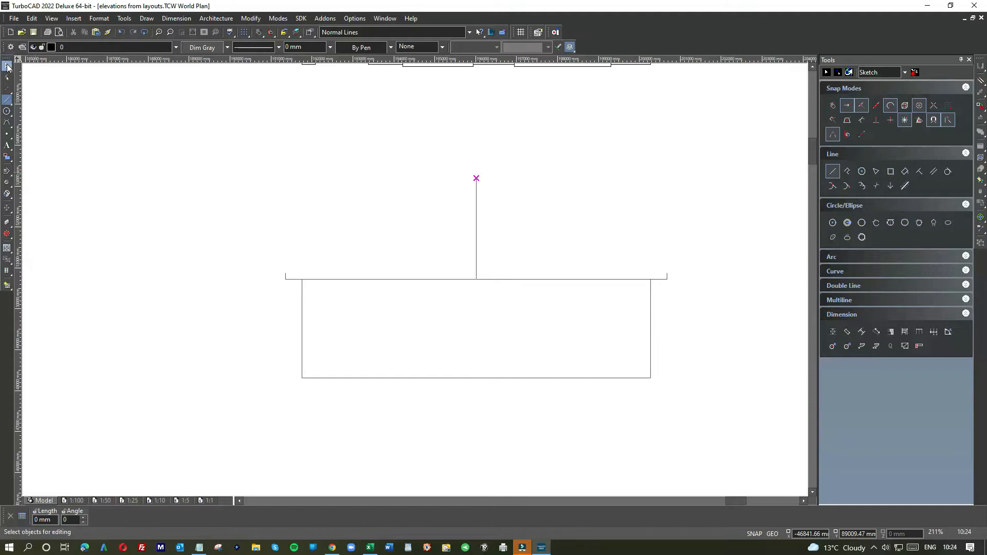
pyautogui.click(417, 279)
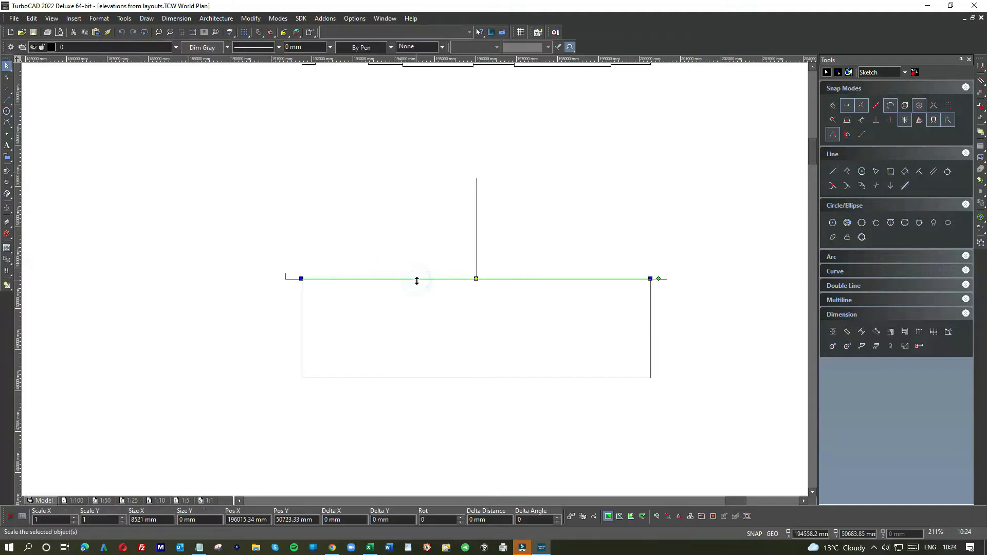
pyautogui.press('Delete')
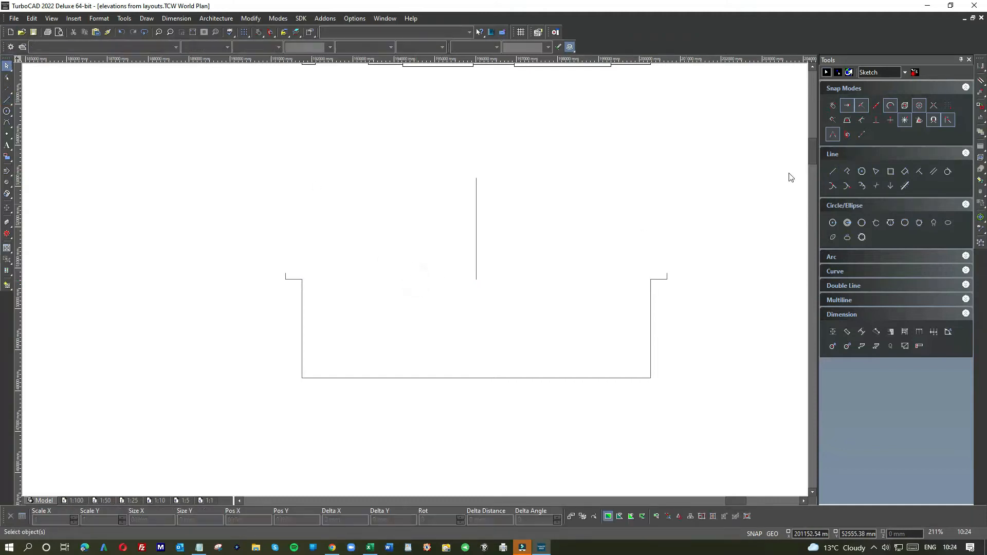
# With orthogonal constraint off, draw both gable roof slopes between the construction line's upper end and the tops of the short eaves verticals
pyautogui.click(905, 119)
pyautogui.click(833, 172)
pyautogui.click(667, 274)
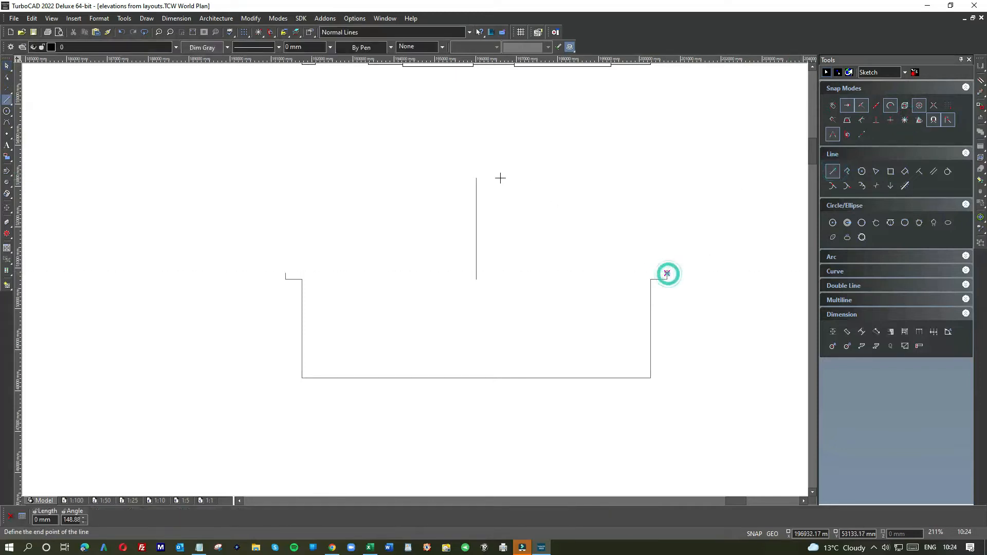
pyautogui.click(476, 177)
pyautogui.click(476, 178)
pyautogui.click(285, 273)
# Delete the vertical construction line beneath the roof's ridge
pyautogui.click(6, 67)
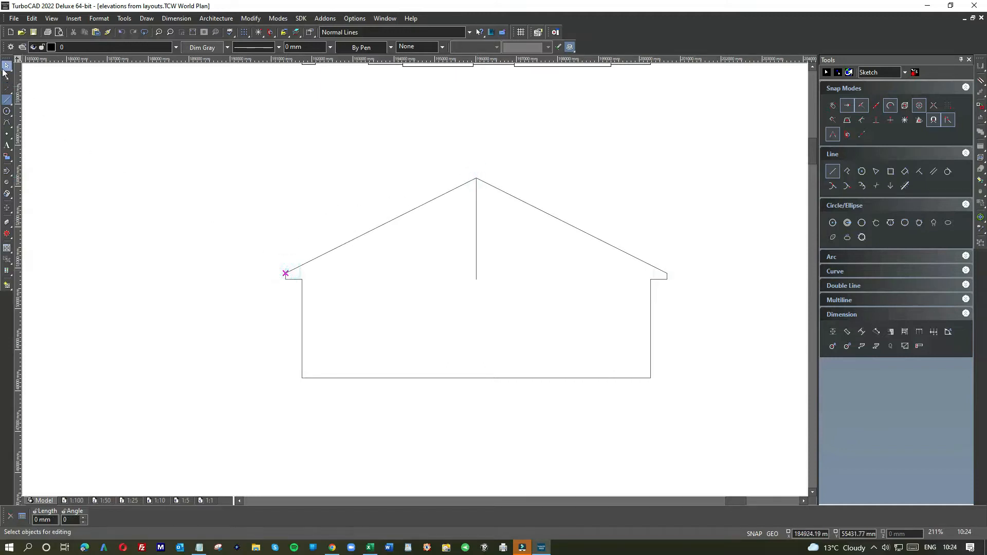
pyautogui.click(469, 241)
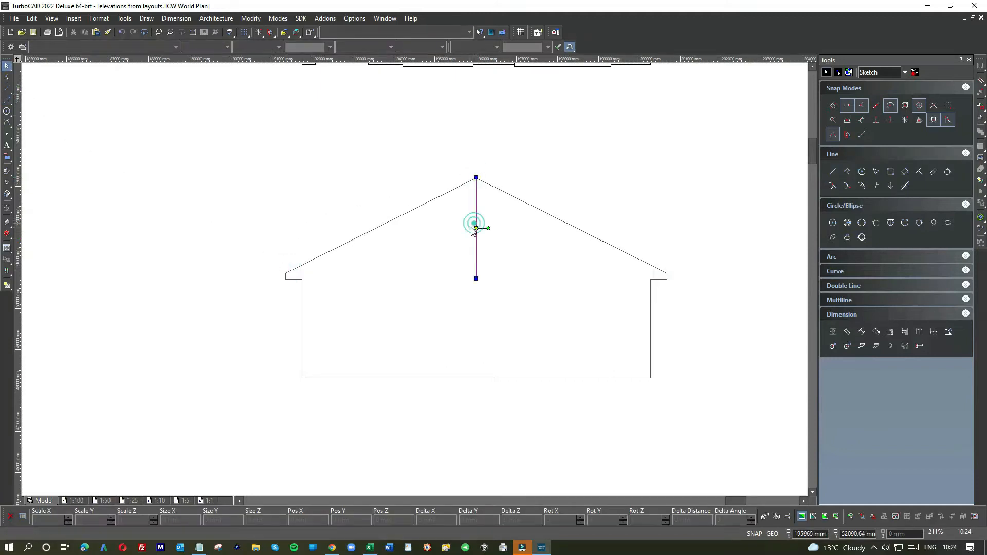
pyautogui.press('Delete')
# Compare the gable outline with the front photo of the bungalow and the floor plan's front wall openings
pyautogui.scroll(-2, 416, 284)
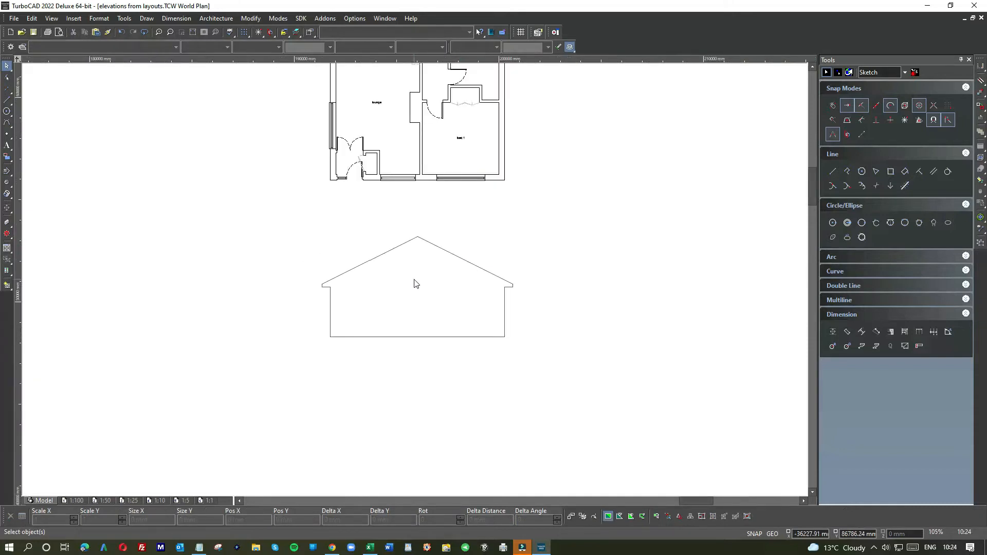
pyautogui.scroll(-2, 417, 284)
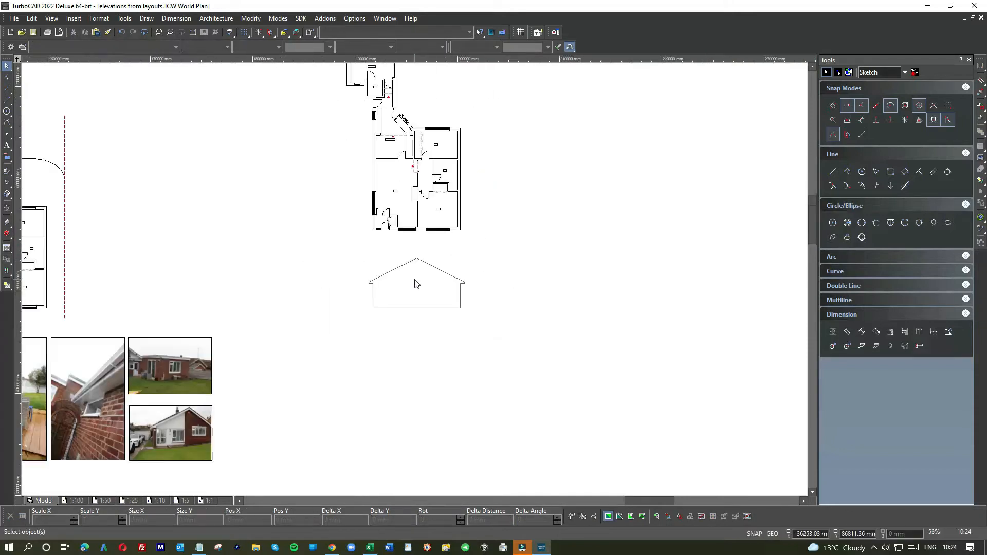
pyautogui.scroll(-2, 414, 279)
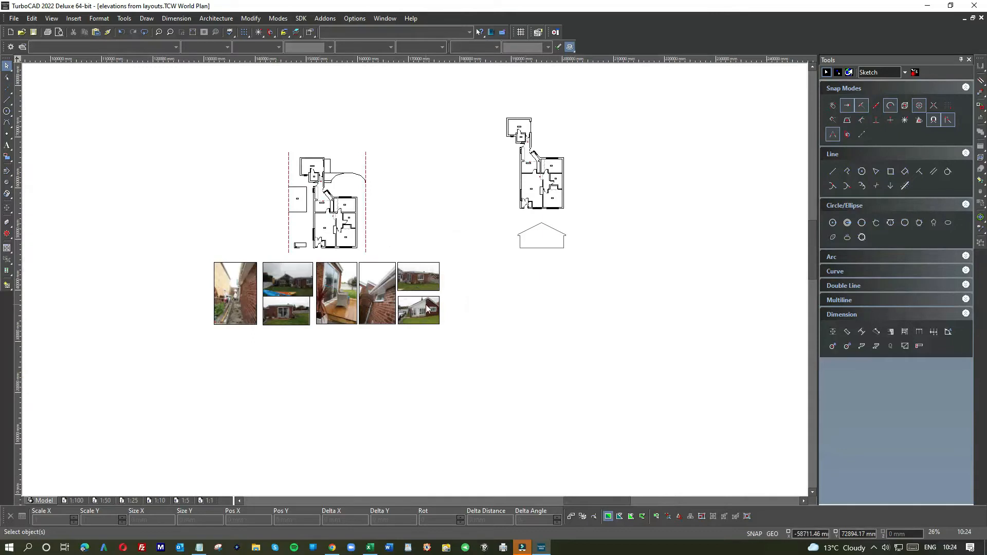
pyautogui.scroll(4, 422, 301)
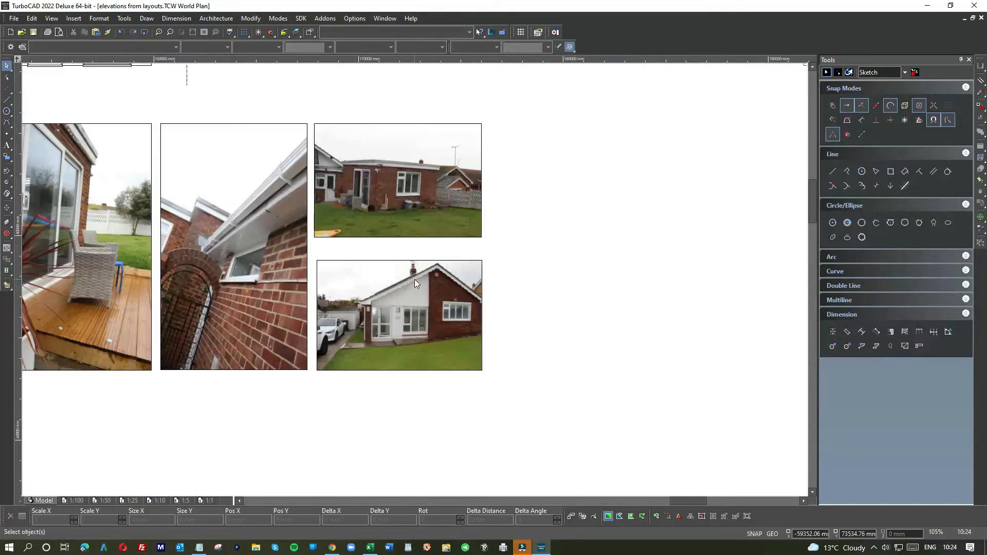
pyautogui.scroll(-4, 420, 270)
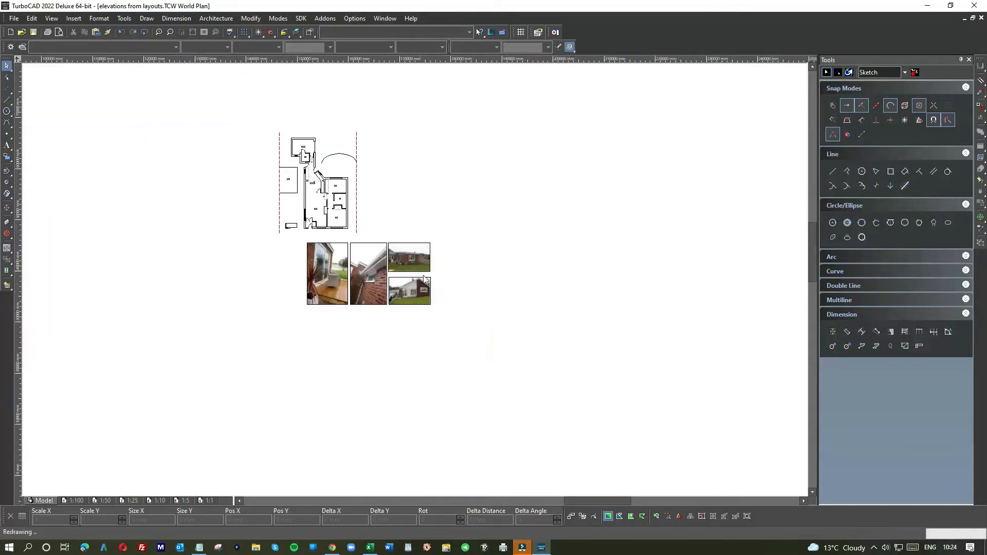
pyautogui.scroll(2, 542, 222)
pyautogui.scroll(2, 414, 283)
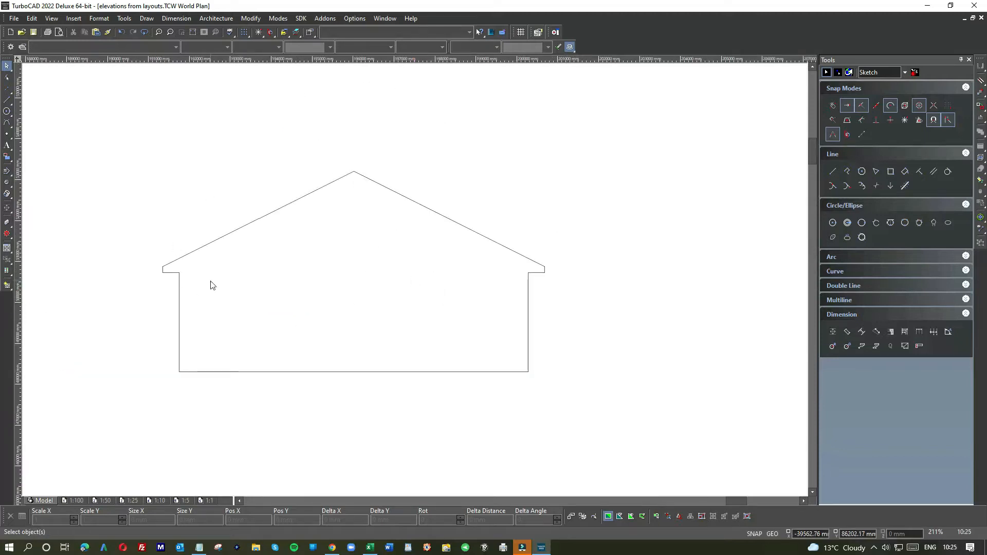
pyautogui.scroll(-2, 417, 284)
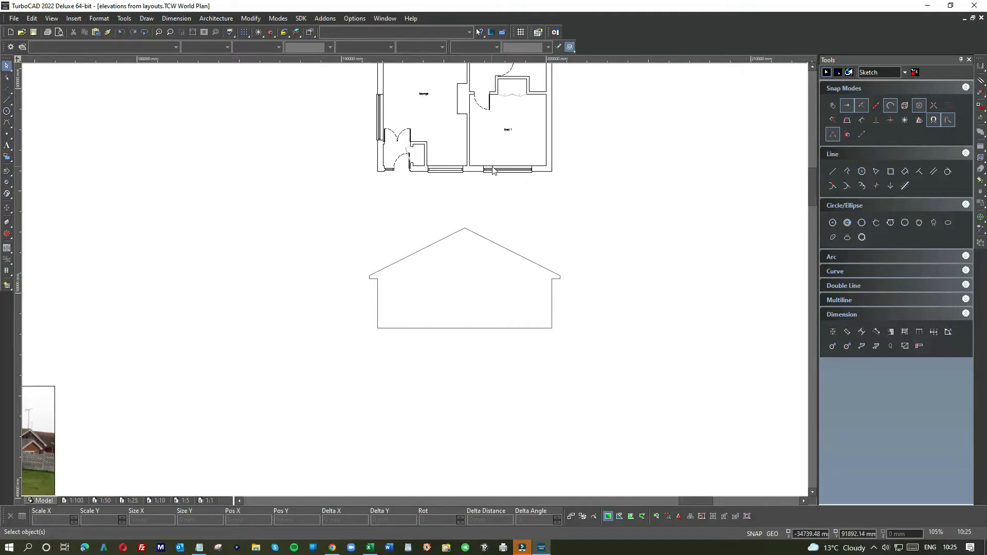
# Project the left edge of the bed 1 front window down into the elevation with an orthogonally constrained vertical line
pyautogui.click(7, 99)
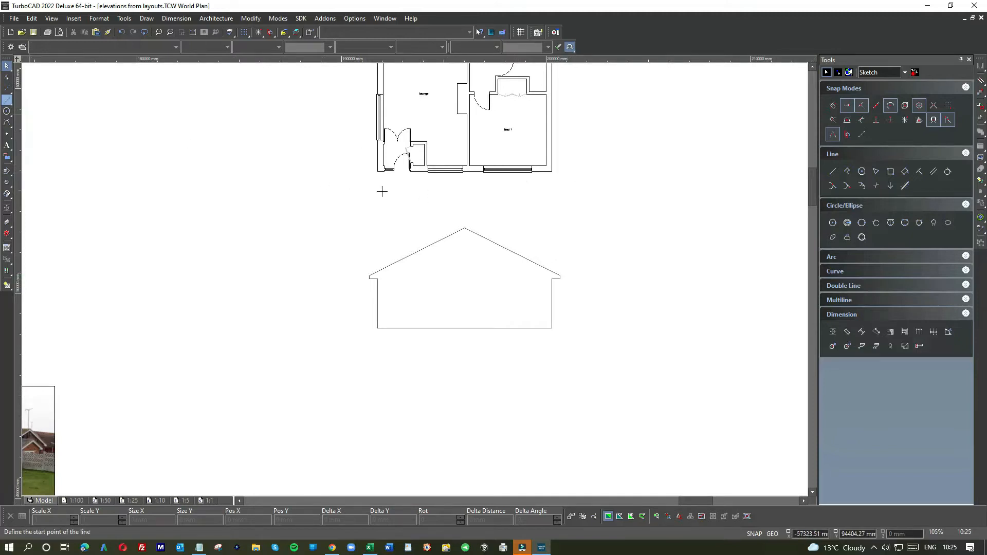
pyautogui.scroll(4, 479, 177)
pyautogui.scroll(2, 414, 279)
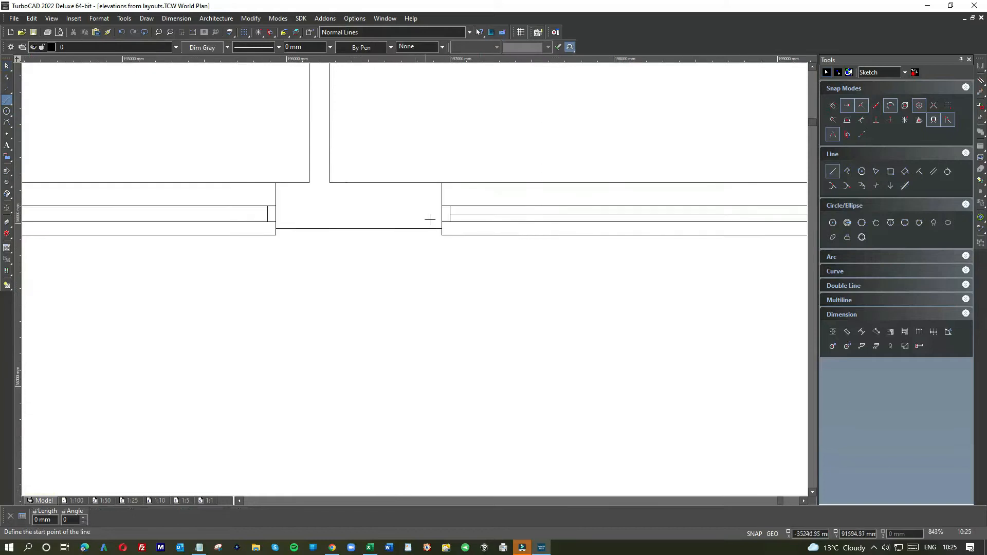
pyautogui.click(440, 190)
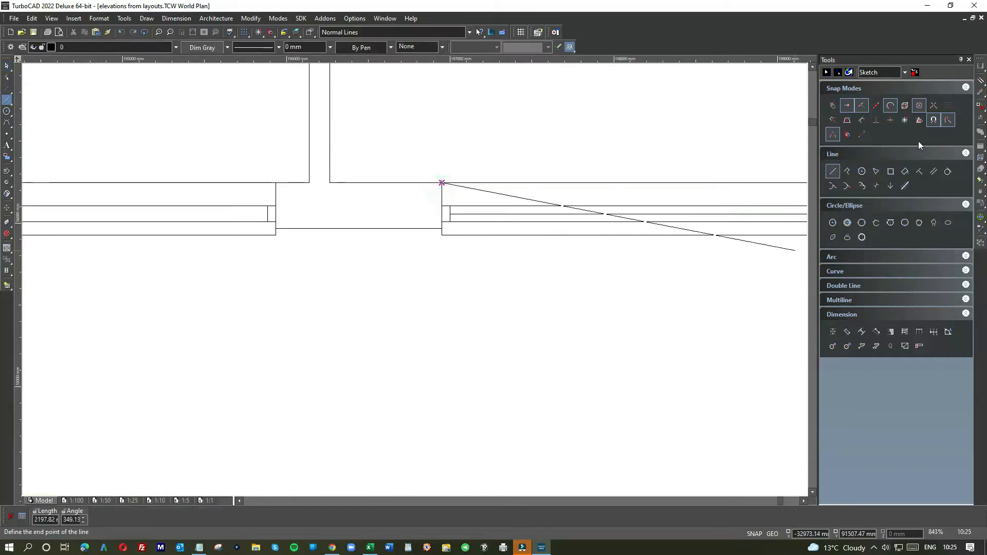
pyautogui.click(905, 122)
pyautogui.scroll(-6, 414, 278)
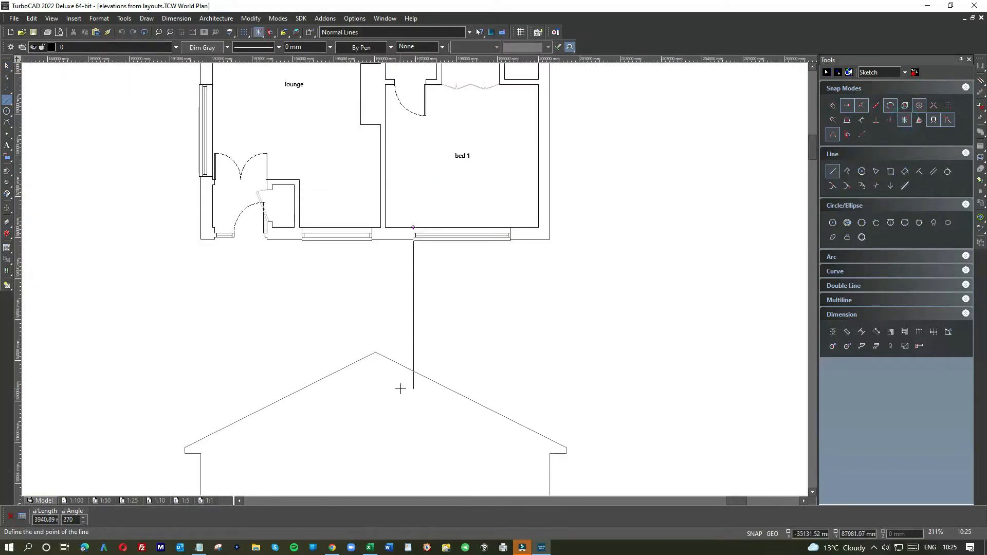
pyautogui.click(422, 331)
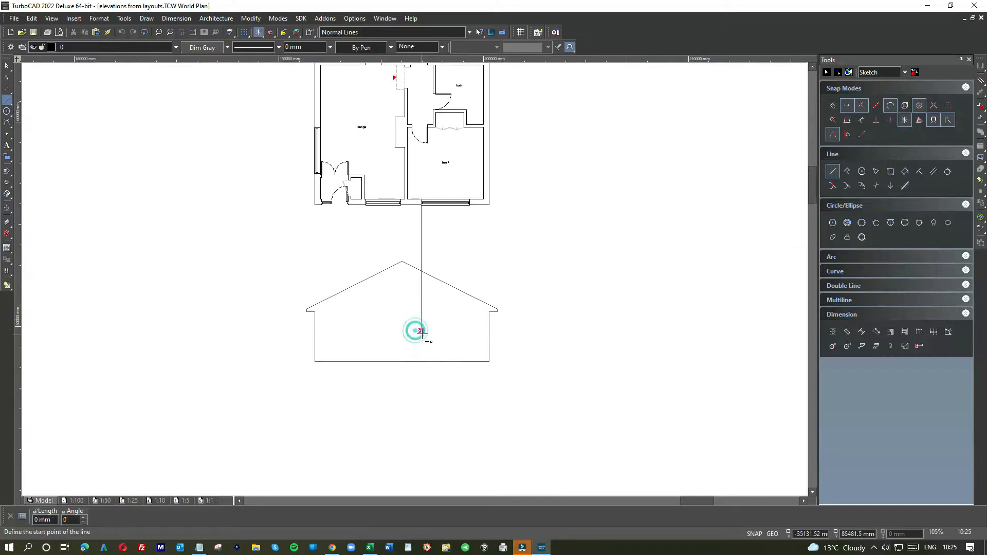
pyautogui.click(421, 345)
# Project the right edge of the bed 1 front window vertically down into the elevation's wall area
pyautogui.scroll(6, 413, 273)
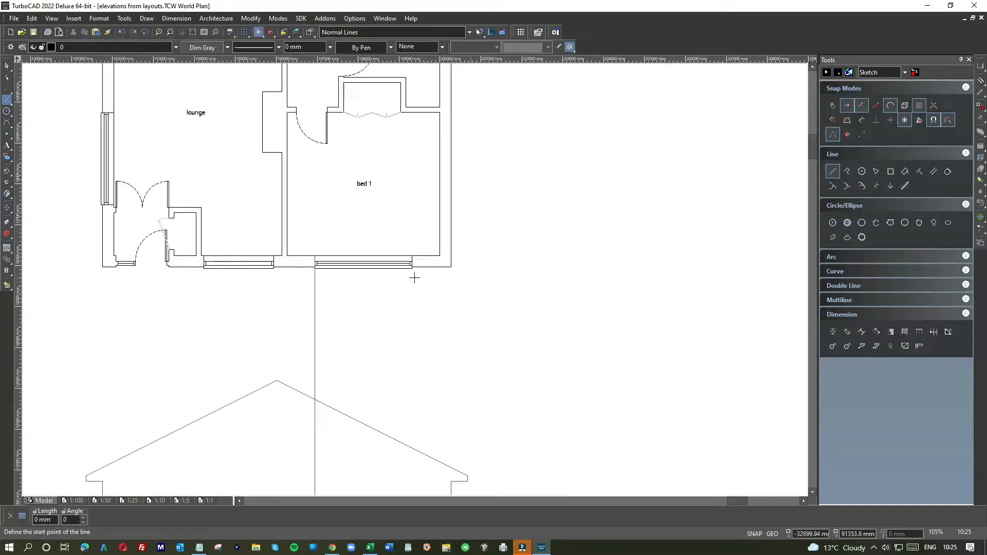
pyautogui.click(406, 213)
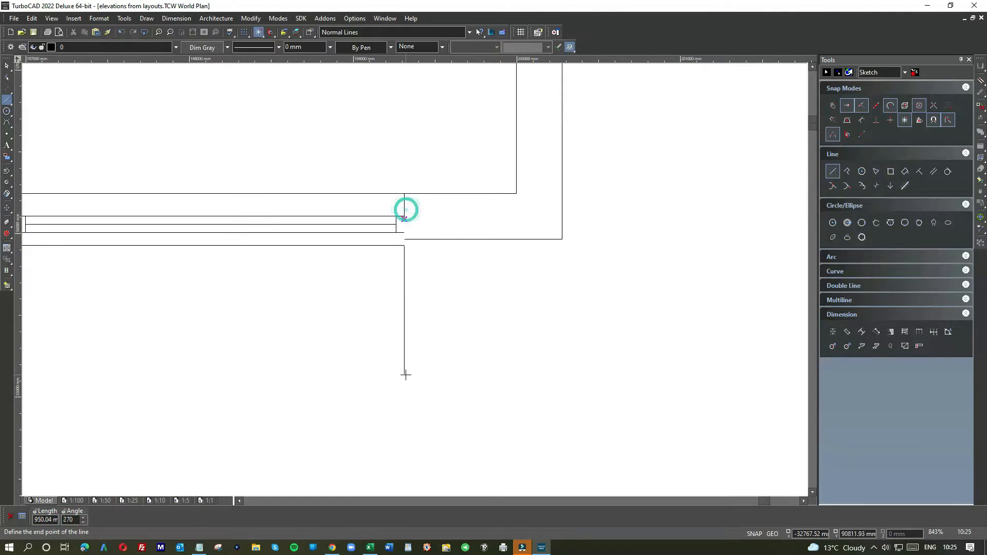
pyautogui.scroll(-6, 405, 374)
pyautogui.click(415, 325)
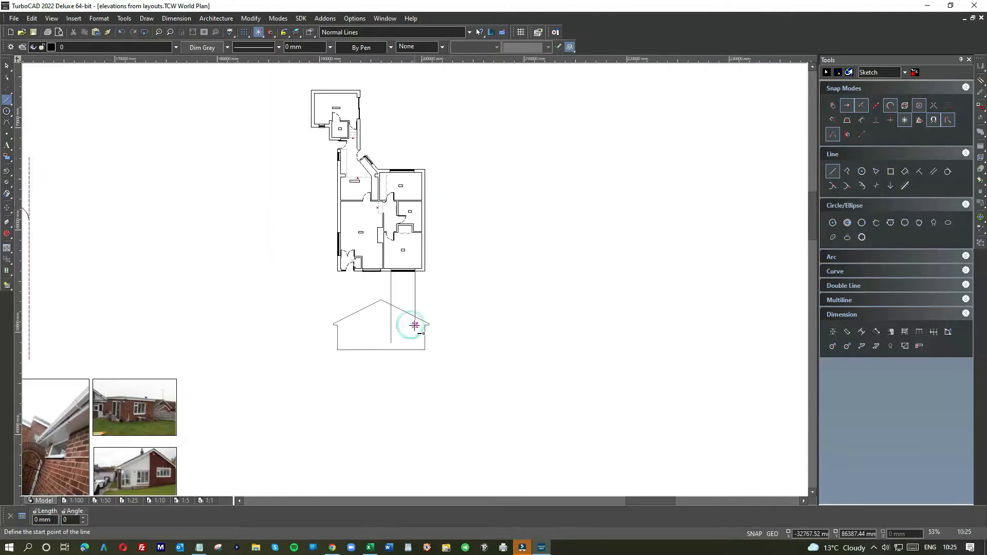
pyautogui.click(414, 340)
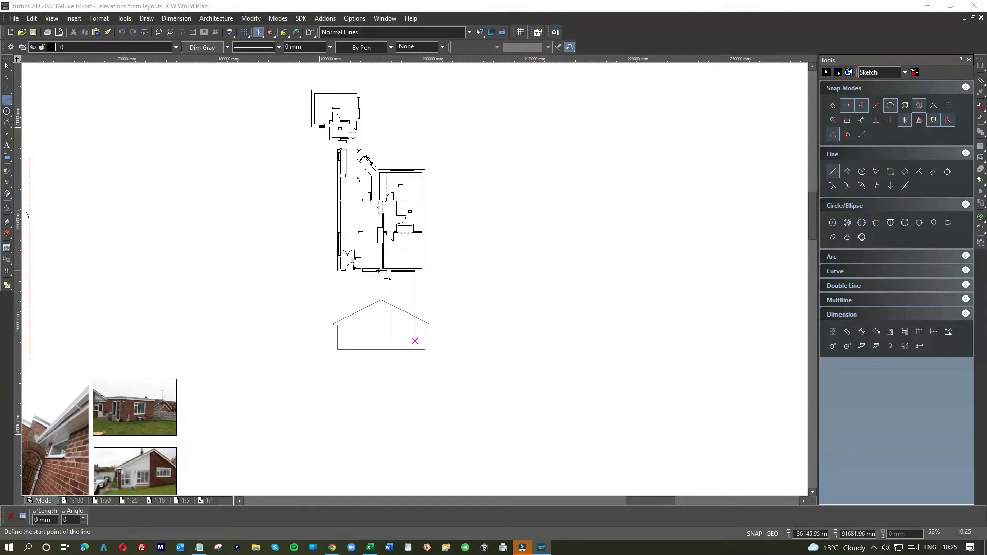
pyautogui.scroll(5, 381, 271)
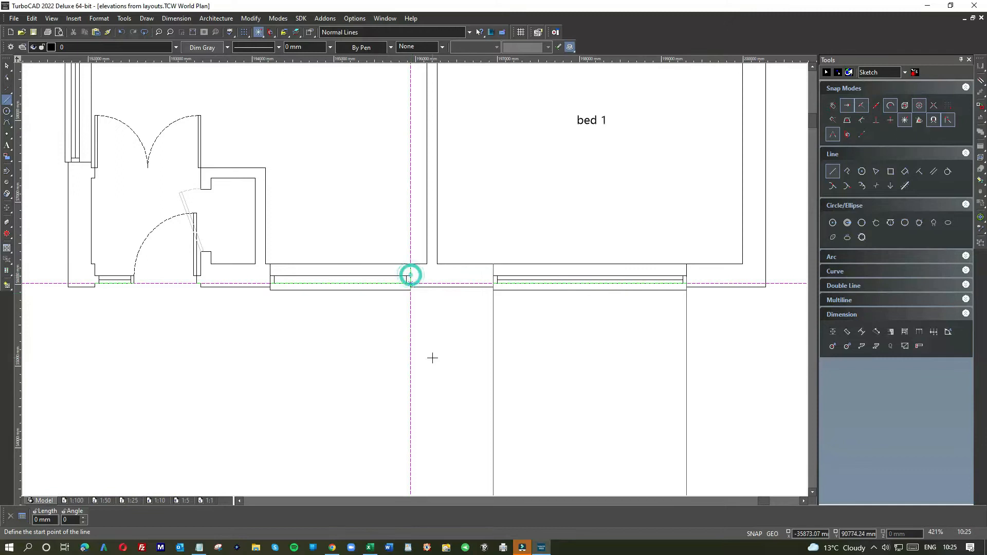
pyautogui.scroll(-3, 403, 399)
pyautogui.click(410, 375)
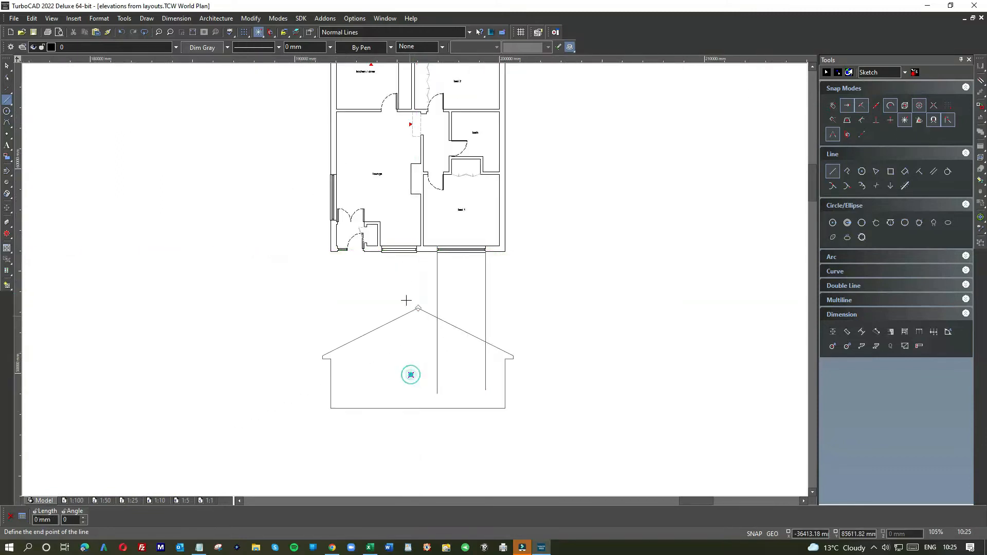
pyautogui.scroll(3, 411, 300)
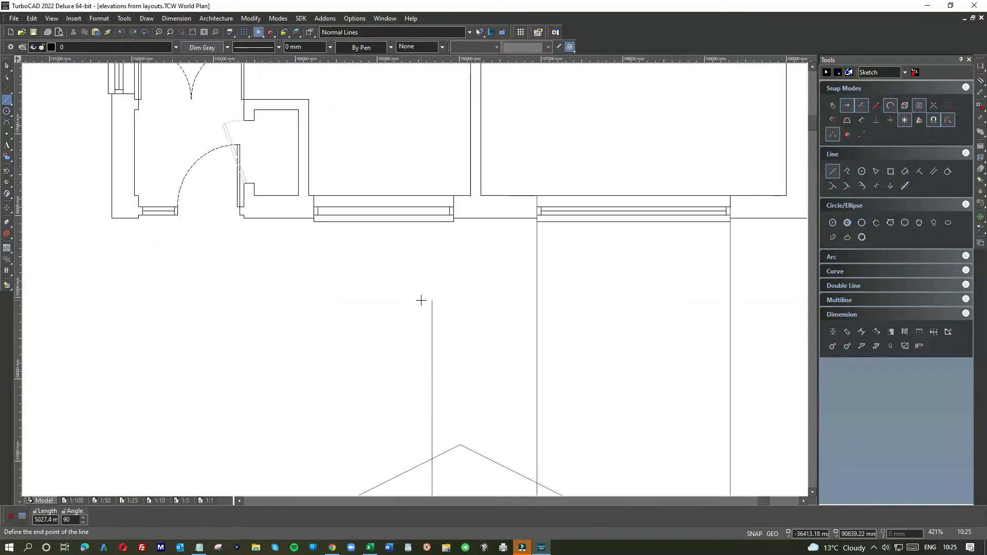
pyautogui.click(121, 34)
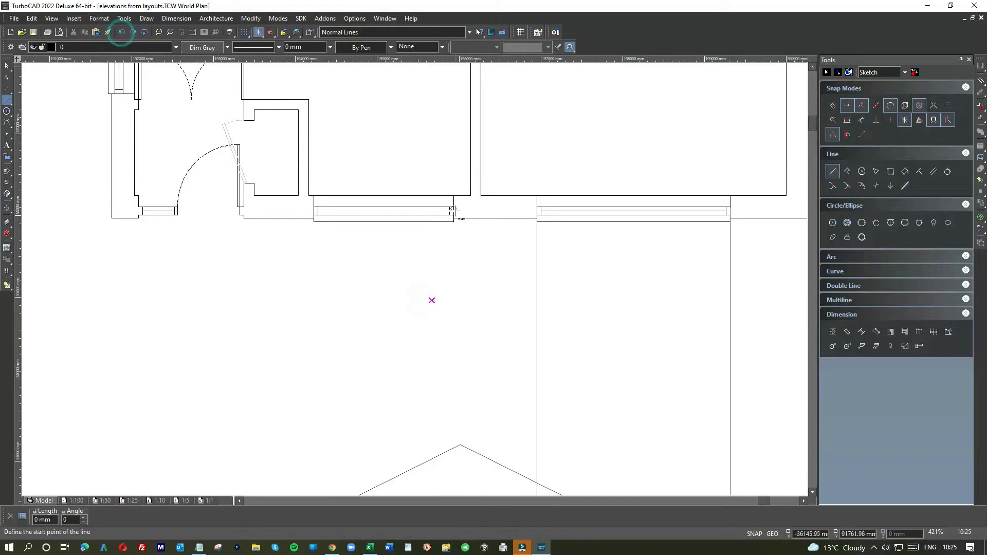
# Project the right edge of the lounge's front window vertically down into the elevation
pyautogui.click(454, 207)
pyautogui.scroll(-3, 438, 330)
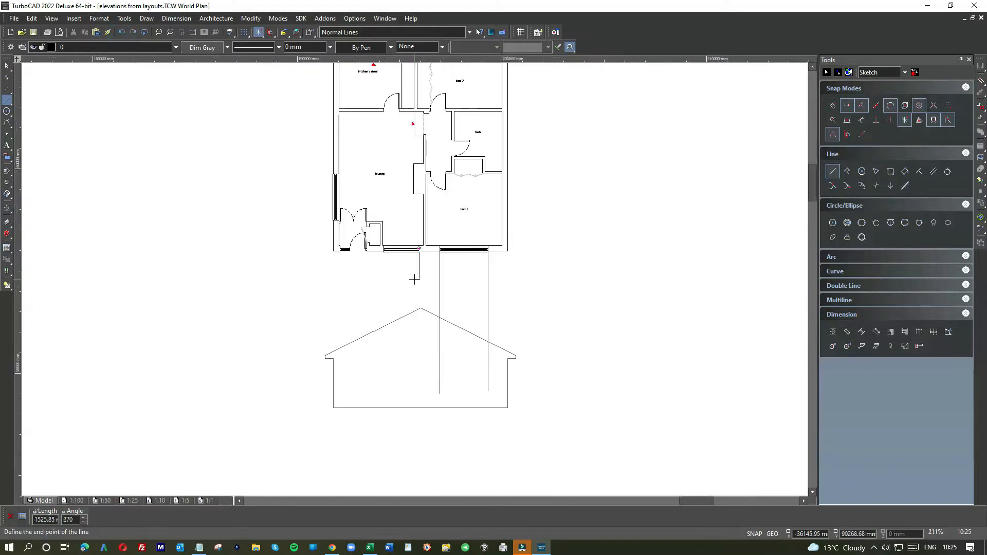
pyautogui.click(418, 359)
# Project the left edge of the lounge's front window vertically down and extend the line further into the elevation's wall area
pyautogui.scroll(5, 424, 264)
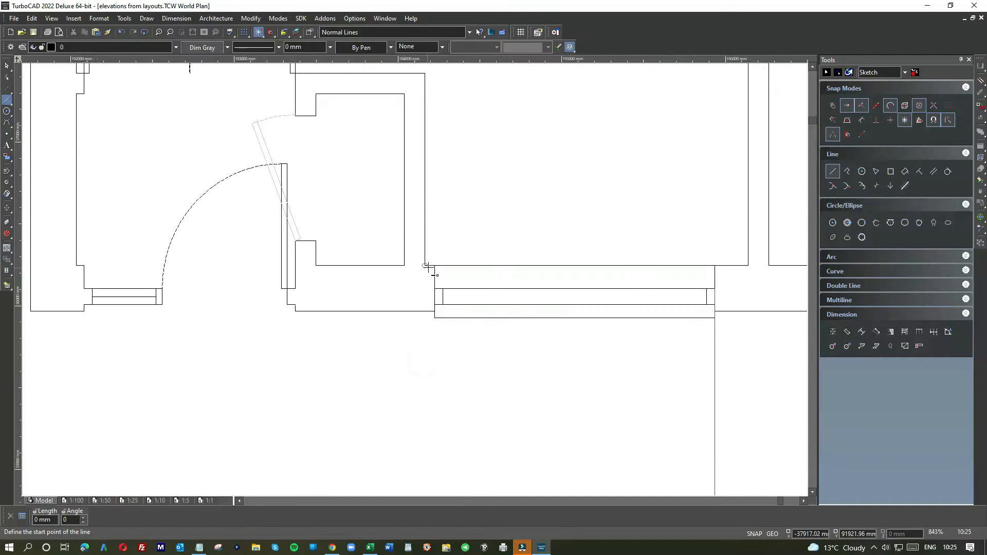
pyautogui.click(427, 266)
pyautogui.scroll(-5, 414, 319)
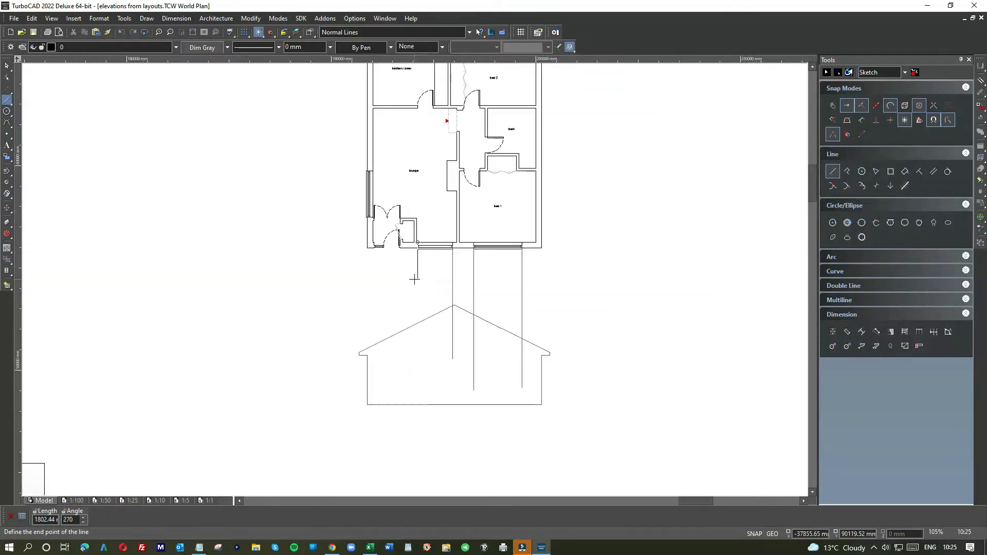
pyautogui.click(418, 353)
pyautogui.click(418, 353)
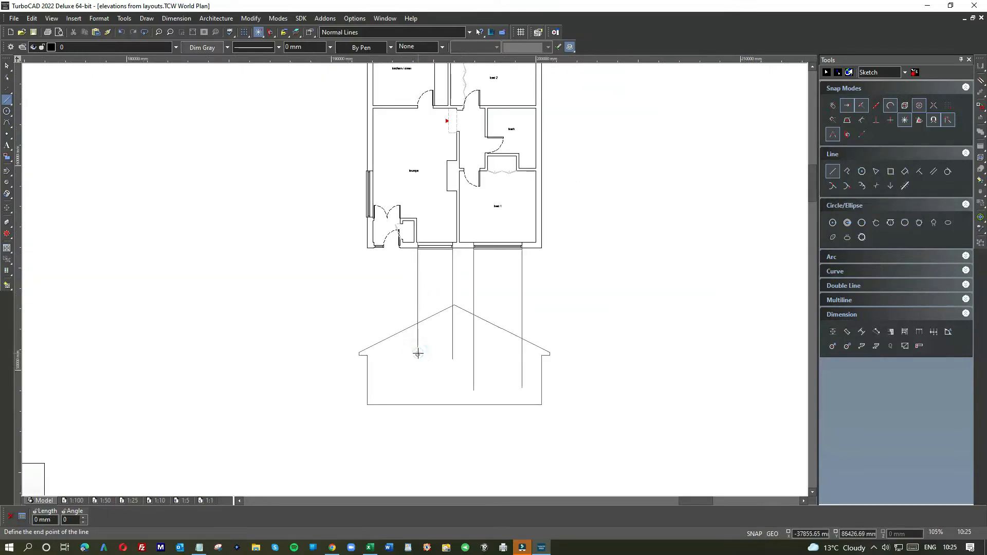
pyautogui.click(417, 379)
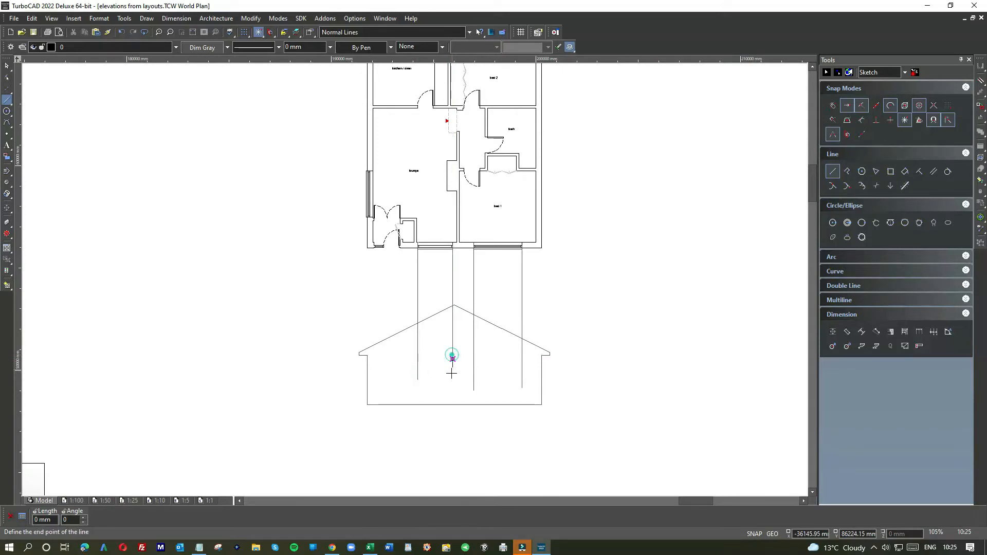
# Project the right side of the front entrance opening vertically down into the elevation
pyautogui.scroll(2, 406, 275)
pyautogui.scroll(4, 415, 278)
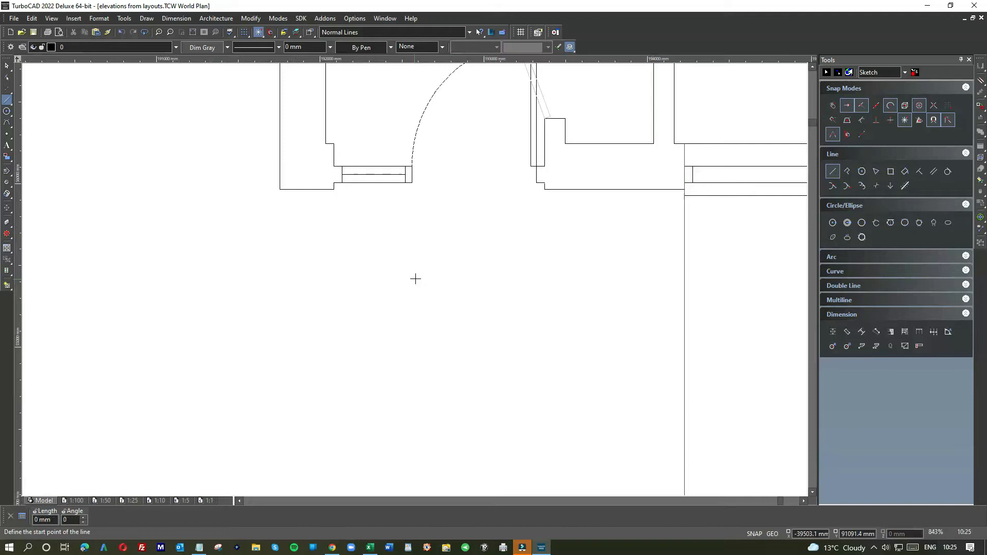
pyautogui.click(545, 186)
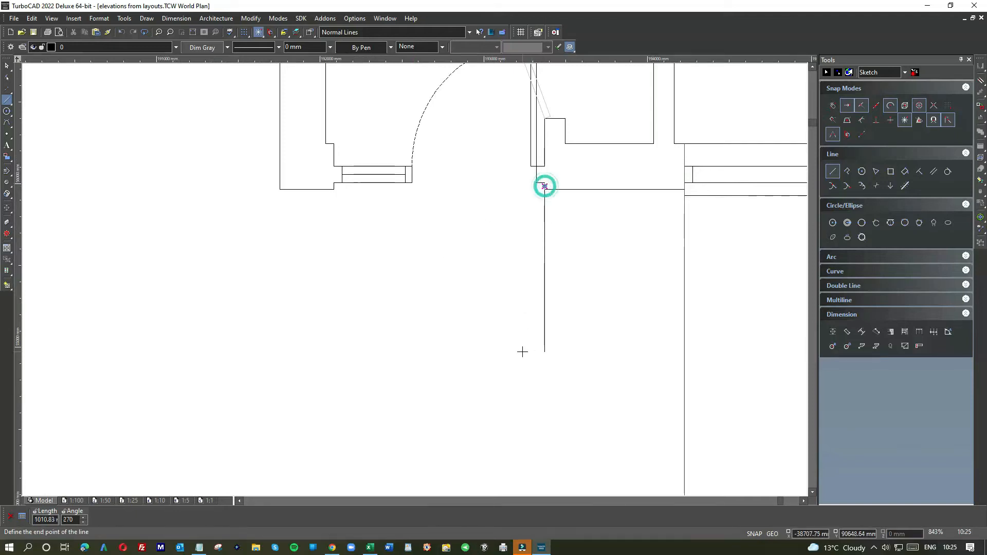
pyautogui.scroll(-6, 414, 275)
pyautogui.click(415, 294)
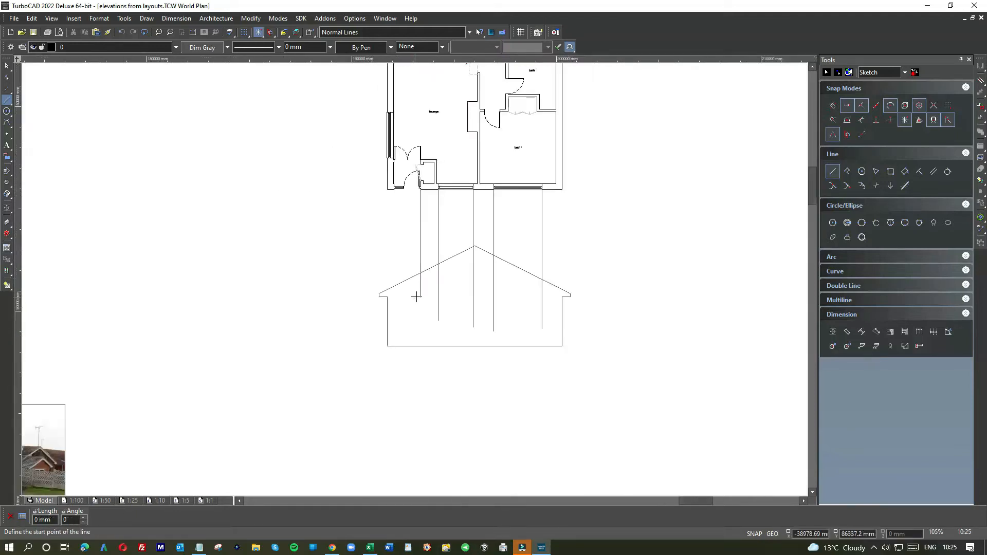
# Project the left side of the front entrance opening vertically down and extend the line further into the elevation's wall area
pyautogui.scroll(8, 415, 288)
pyautogui.click(529, 302)
pyautogui.scroll(-8, 414, 280)
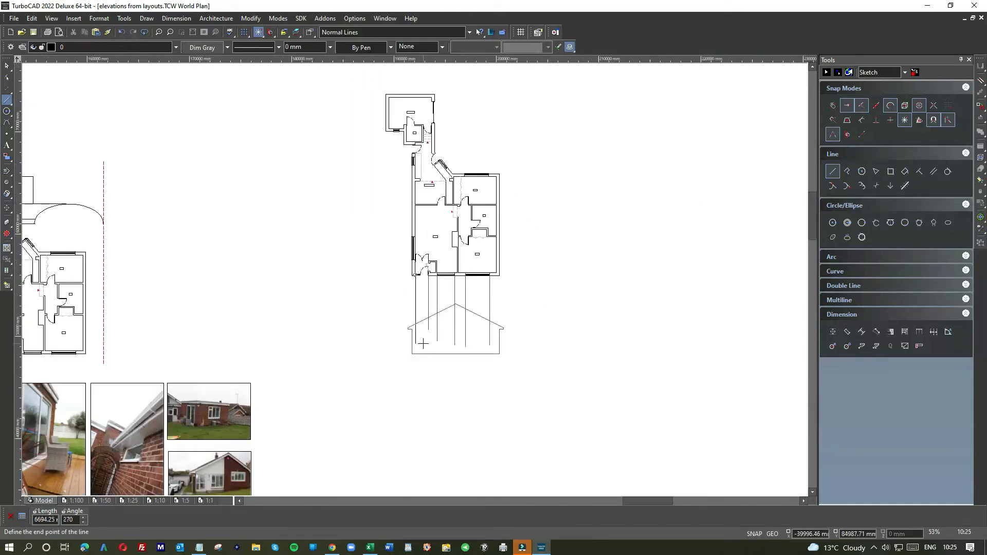
pyautogui.click(419, 331)
pyautogui.scroll(3, 414, 280)
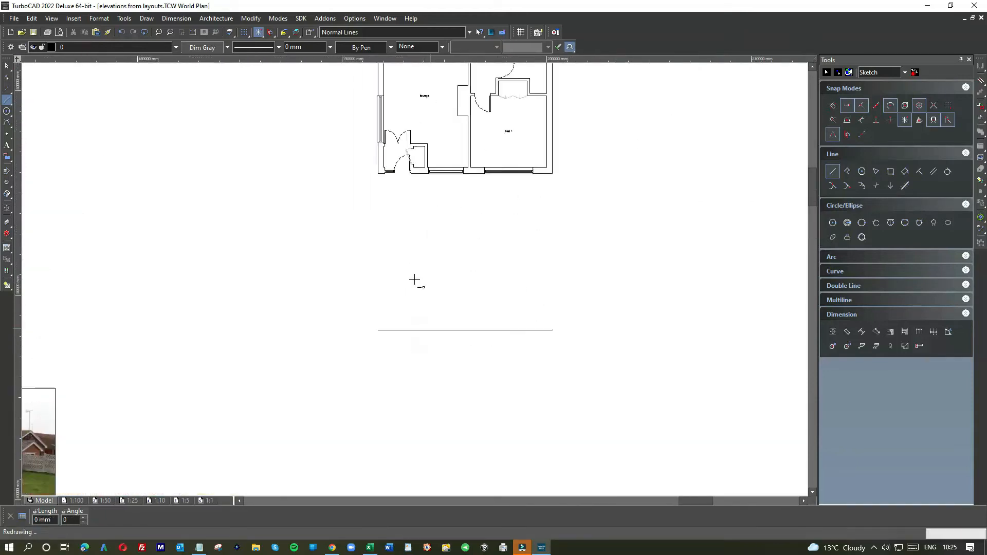
pyautogui.click(297, 325)
pyautogui.click(296, 392)
pyautogui.press('Escape')
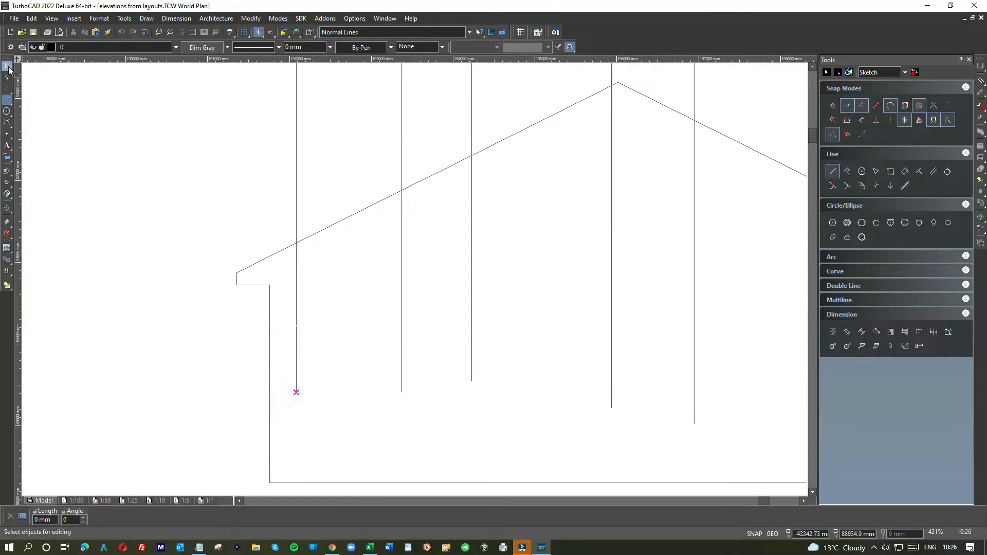
# Delete the upper projection line segments between the plan and the elevation, keeping the short lower pieces inside the wall
pyautogui.scroll(-6, 415, 282)
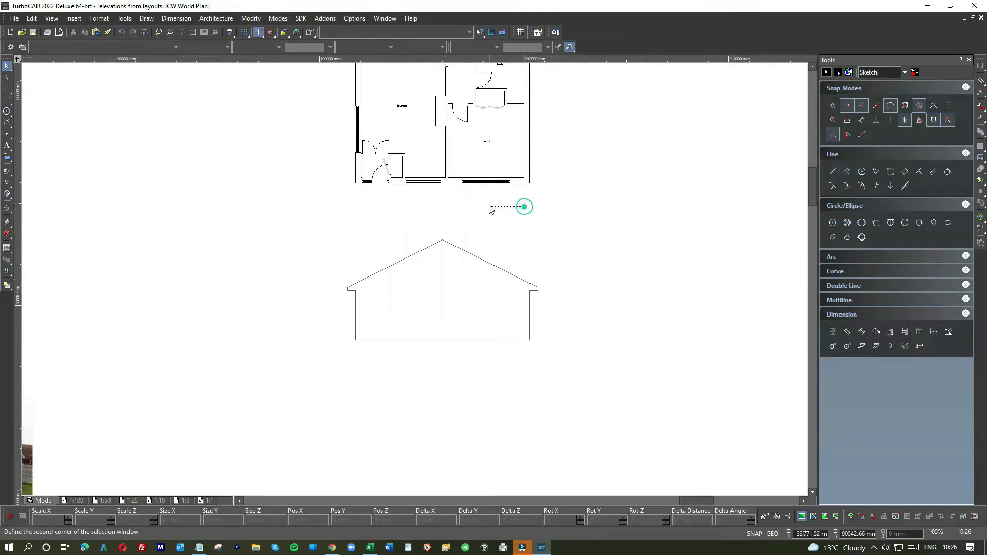
pyautogui.click(458, 200)
pyautogui.press('Delete')
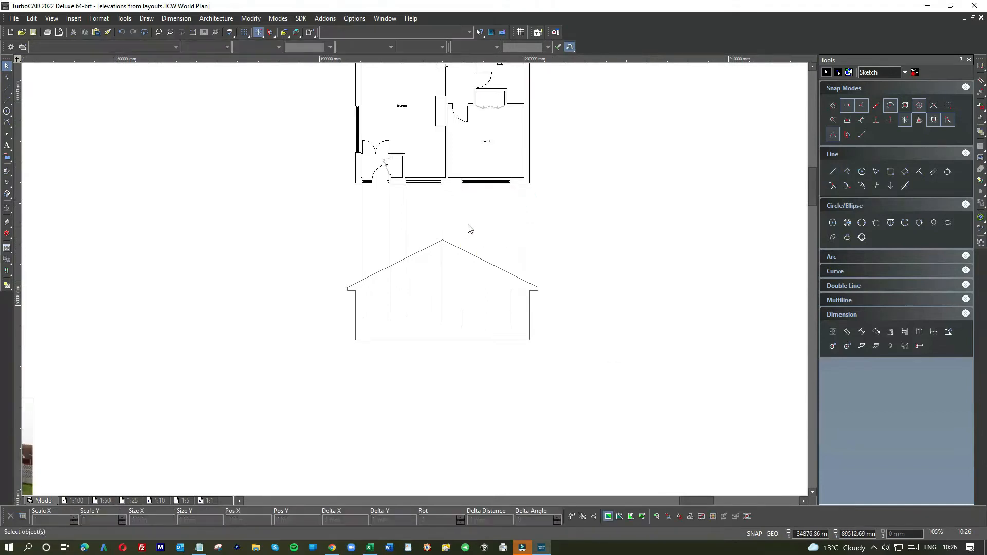
pyautogui.click(405, 212)
pyautogui.press('Delete')
pyautogui.click(393, 211)
pyautogui.press('Delete')
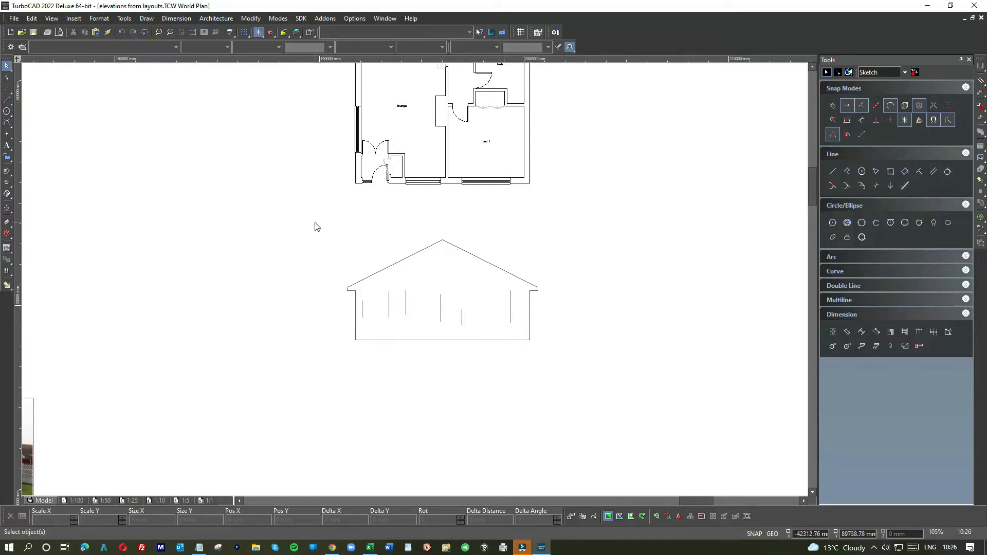
# Examine the front photo of the bungalow for the entrance threshold, the window sills and the wall base
pyautogui.scroll(-2, 317, 227)
pyautogui.scroll(3, 248, 447)
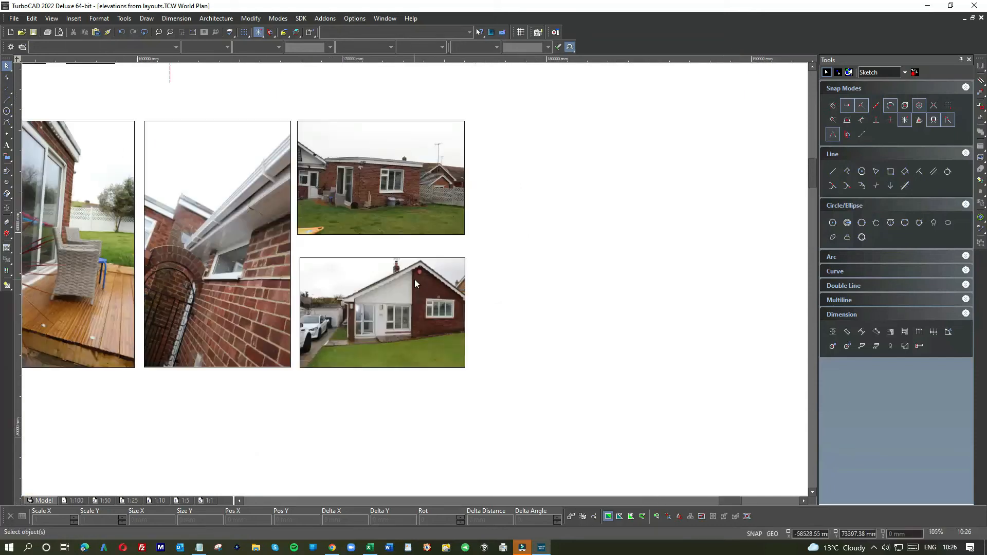
pyautogui.scroll(3, 414, 279)
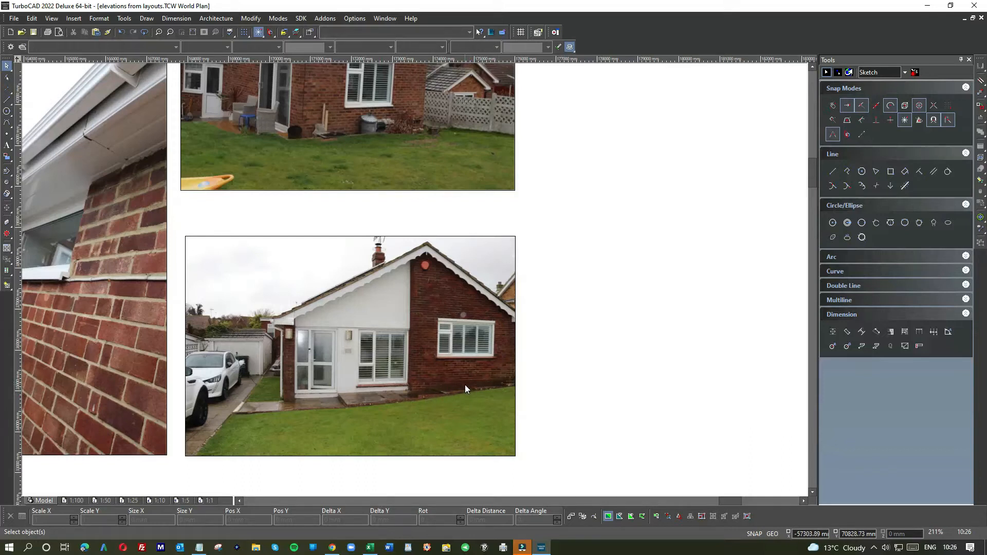
pyautogui.scroll(2, 465, 384)
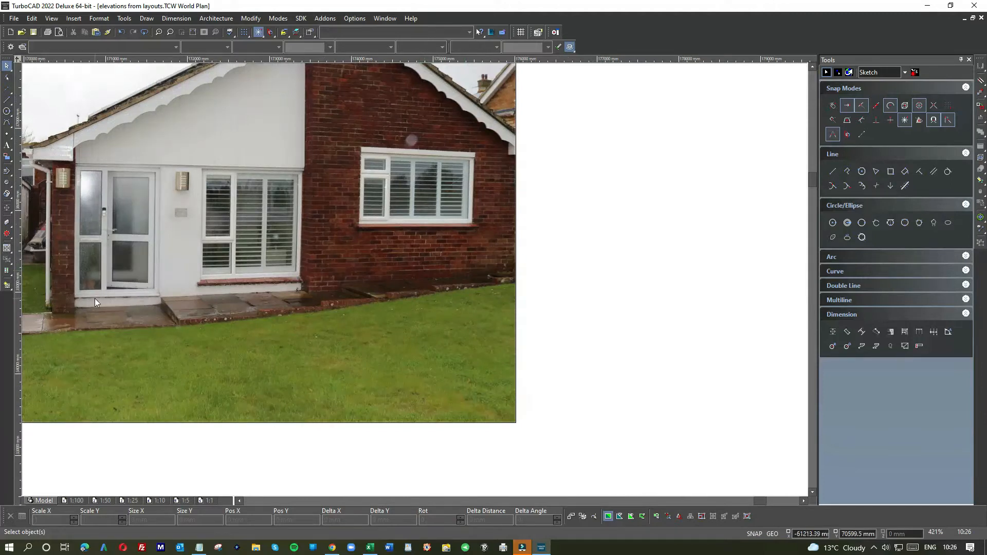
pyautogui.scroll(2, 131, 297)
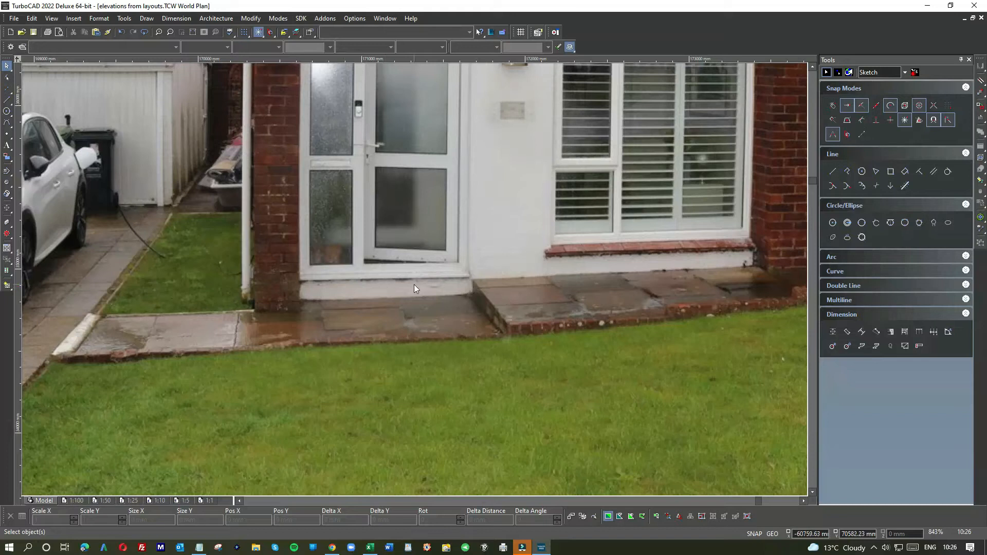
pyautogui.scroll(-2, 414, 285)
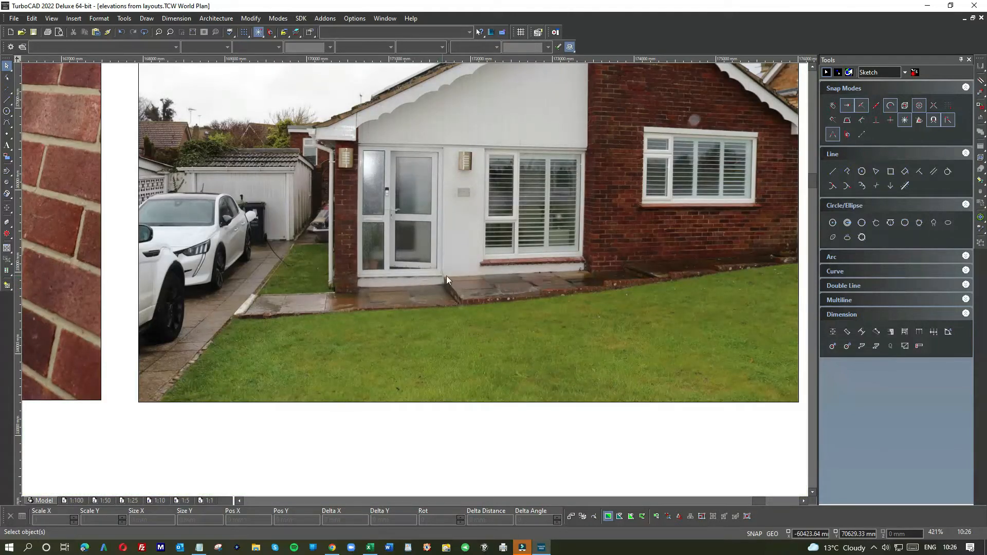
pyautogui.scroll(-3, 552, 286)
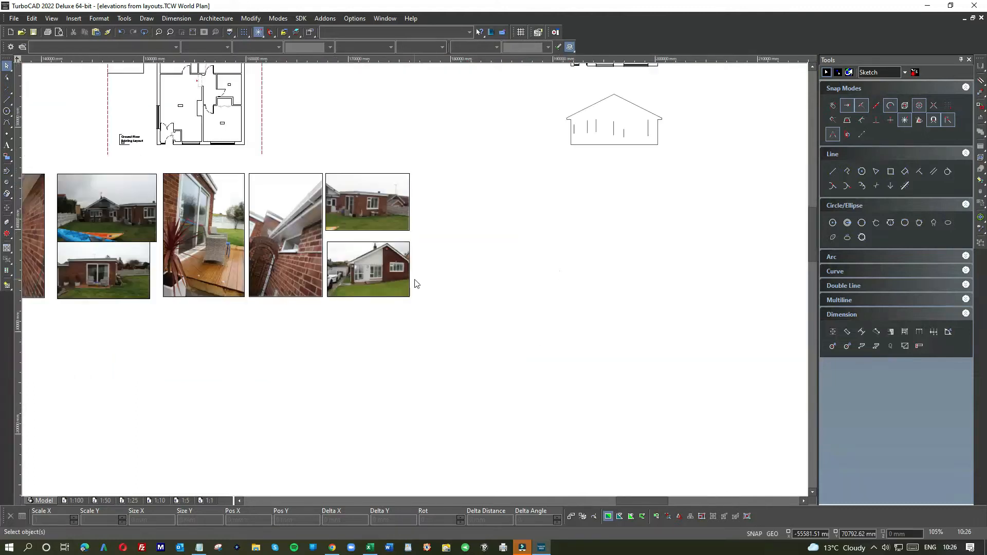
# Extend both vertical edge lines of the front entrance down to the elevation's base line
pyautogui.scroll(3, 601, 145)
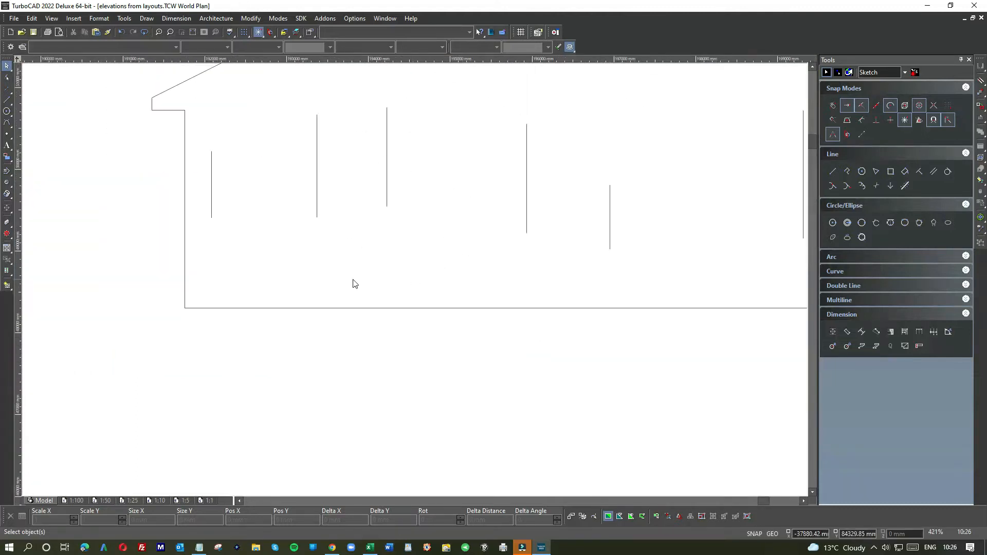
pyautogui.click(318, 210)
pyautogui.click(315, 216)
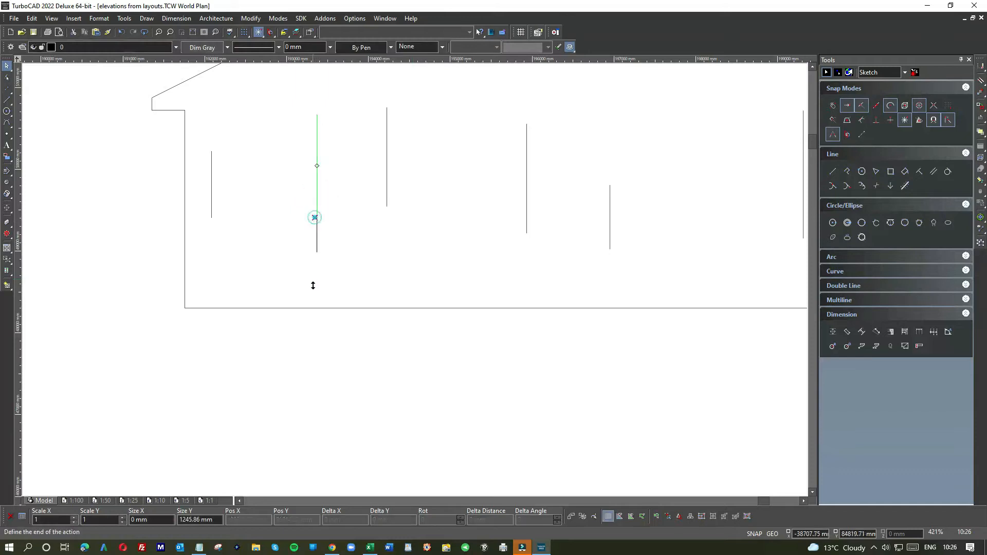
pyautogui.click(315, 308)
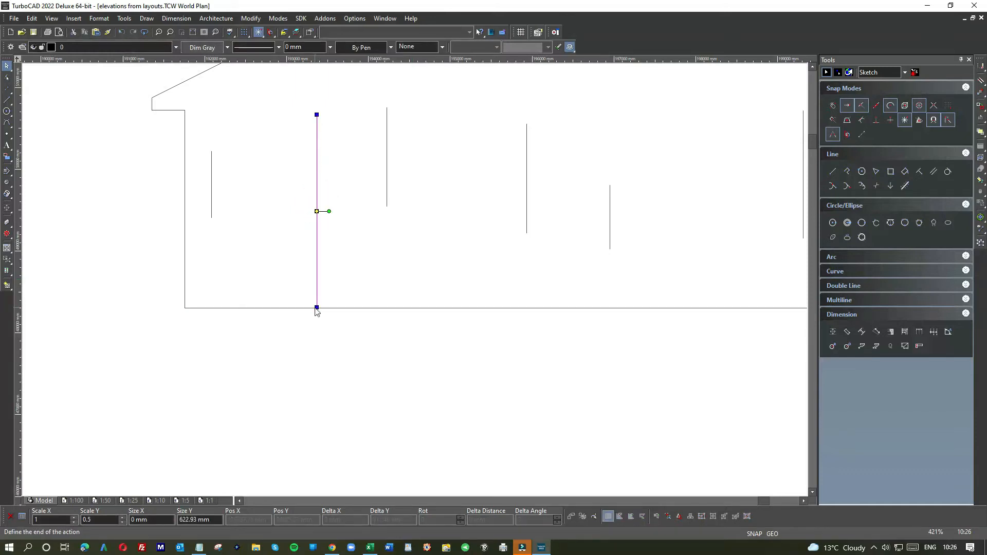
pyautogui.click(337, 335)
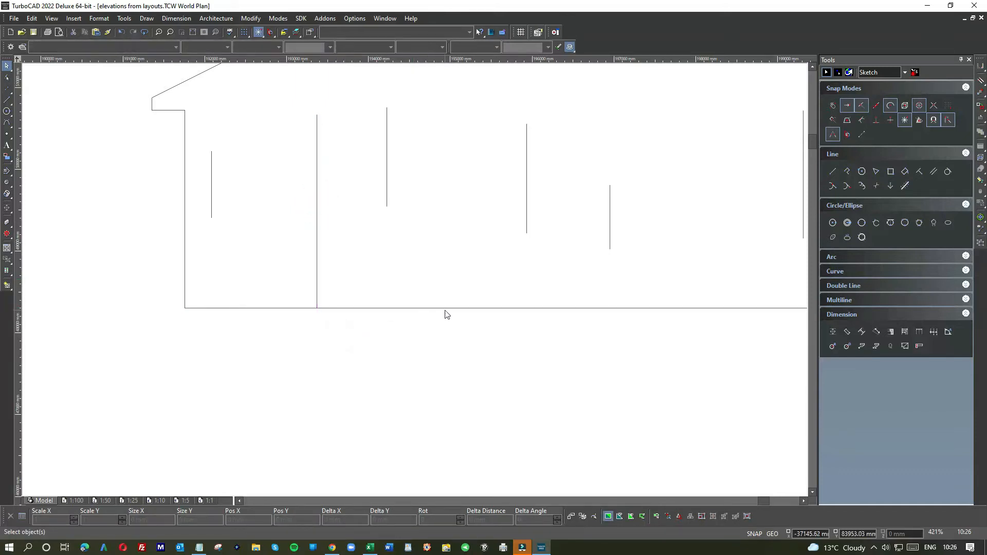
pyautogui.click(212, 187)
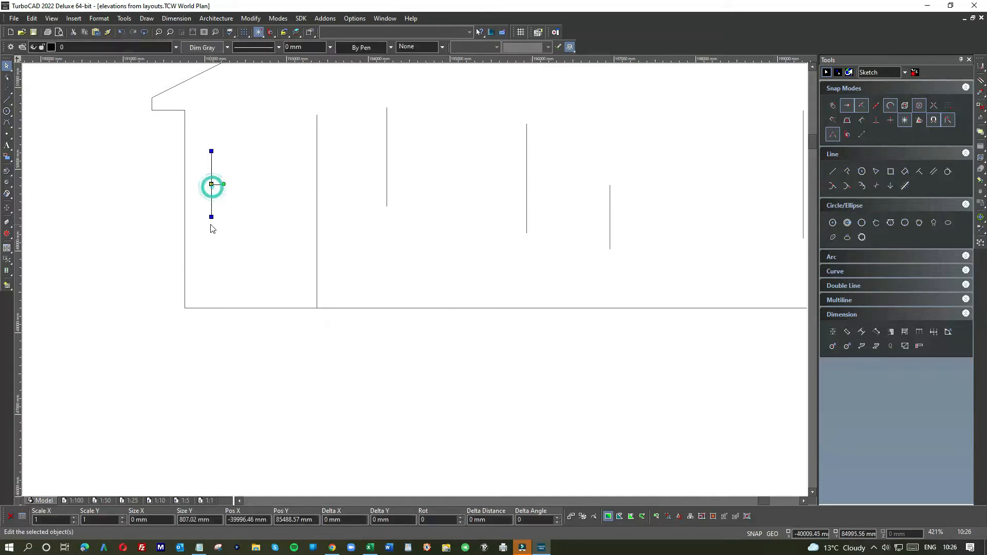
pyautogui.click(211, 216)
pyautogui.click(214, 309)
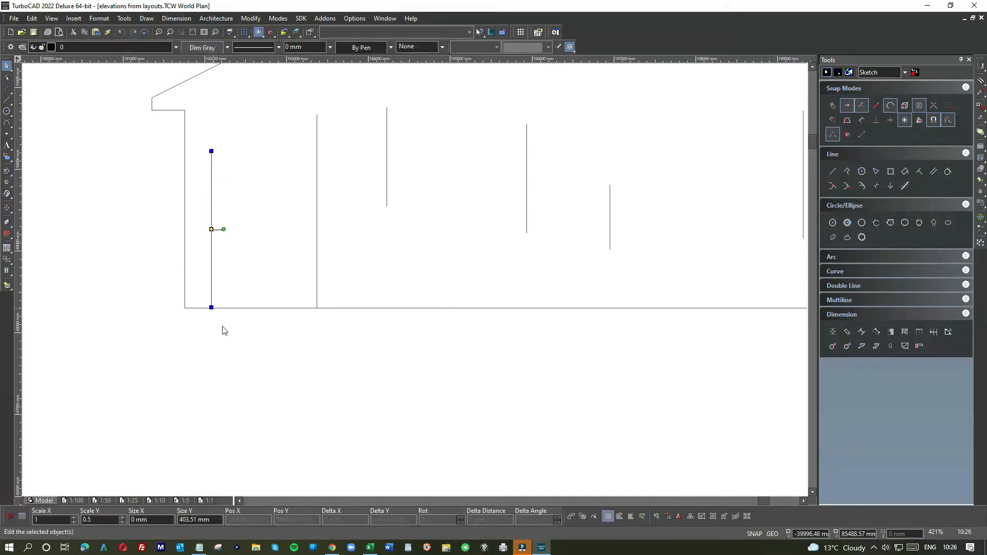
pyautogui.click(222, 332)
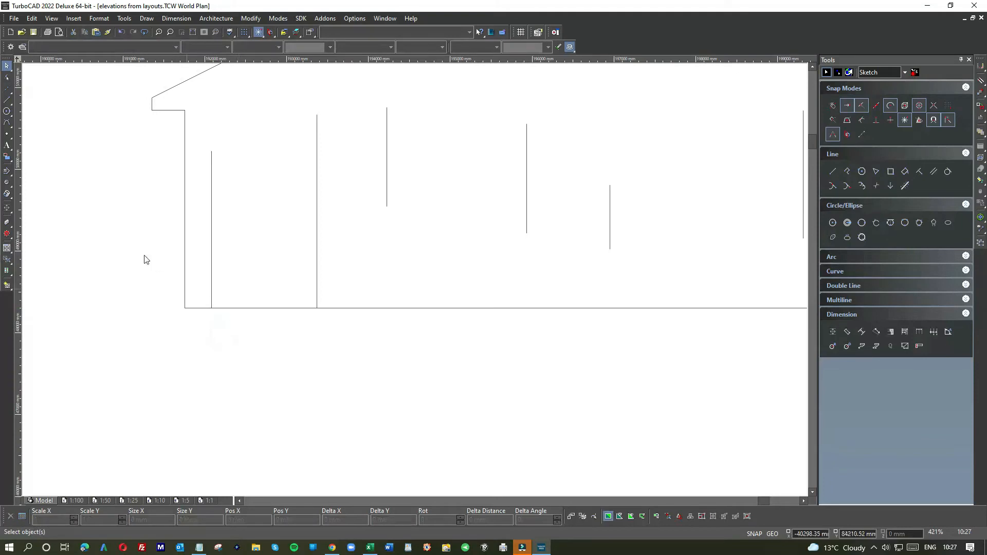
# Draw a short line down from the wall's lower left corner and a horizontal line from it below the entrance
pyautogui.click(181, 308)
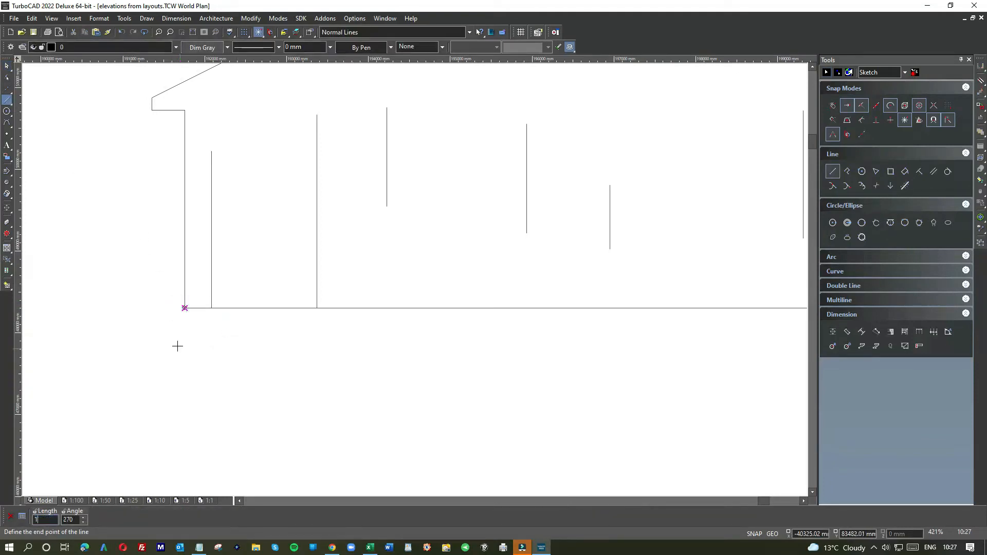
pyautogui.press('Return')
pyautogui.click(309, 323)
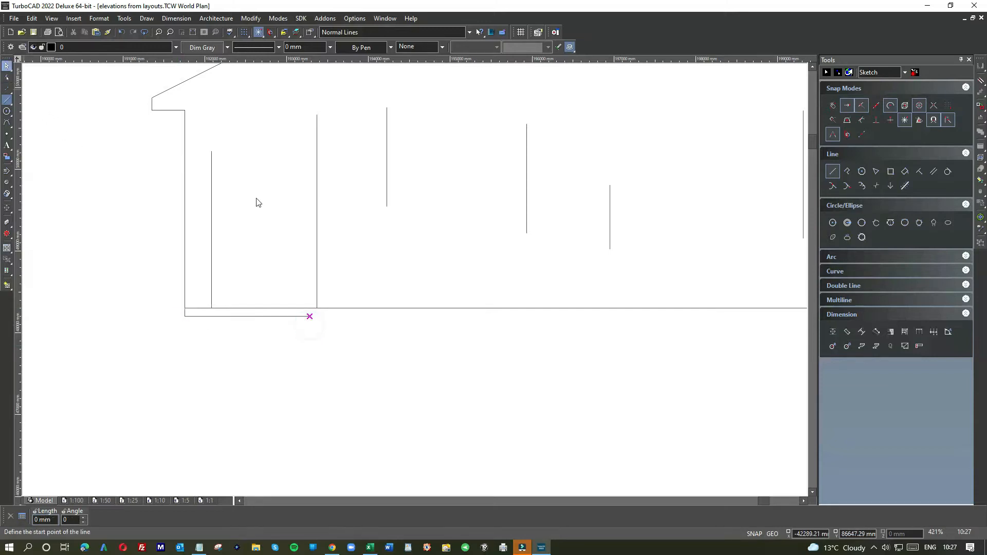
# Shorten the elevation's original base line so that it ends at the entrance's left edge
pyautogui.click(434, 307)
pyautogui.scroll(-1, 584, 310)
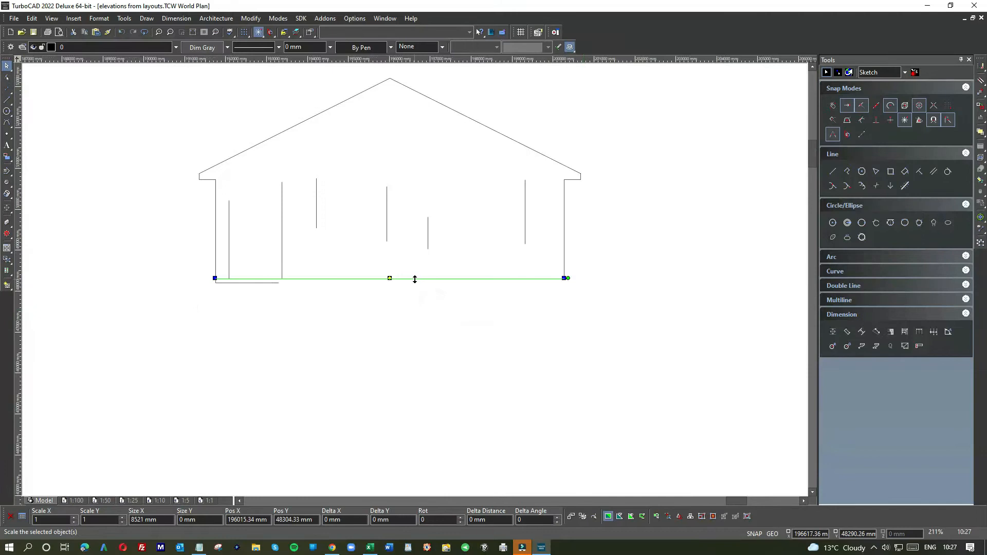
pyautogui.click(562, 278)
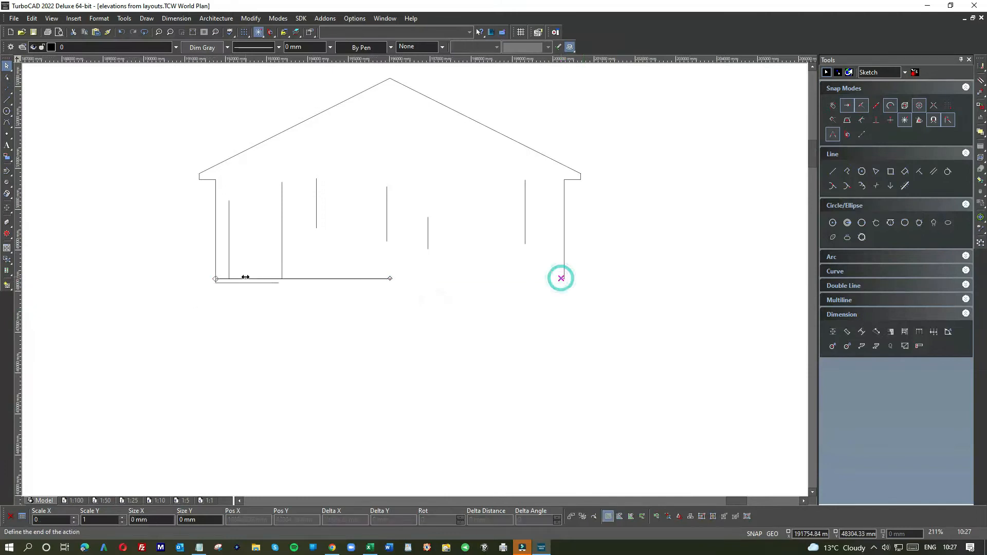
pyautogui.click(232, 287)
# Draw a horizontal threshold line from the bottom of the entrance's left edge towards its right edge
pyautogui.click(7, 99)
pyautogui.scroll(2, 190, 283)
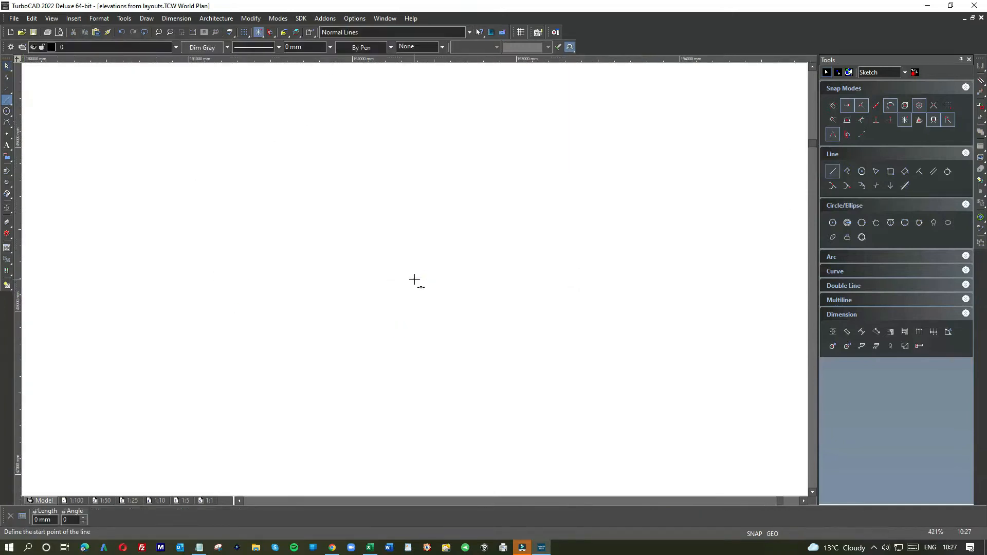
pyautogui.click(367, 262)
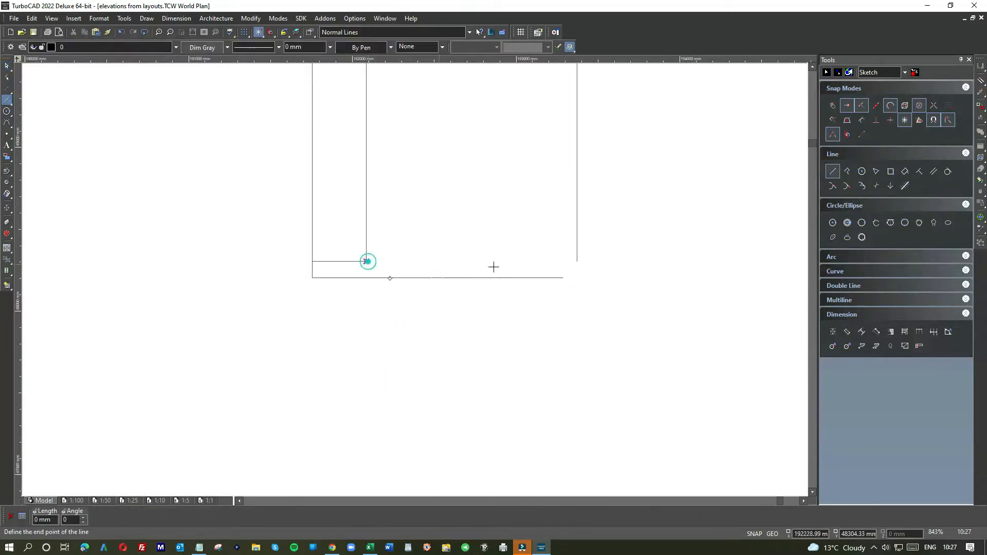
pyautogui.click(576, 261)
pyautogui.click(366, 261)
pyautogui.click(623, 261)
pyautogui.press('Escape')
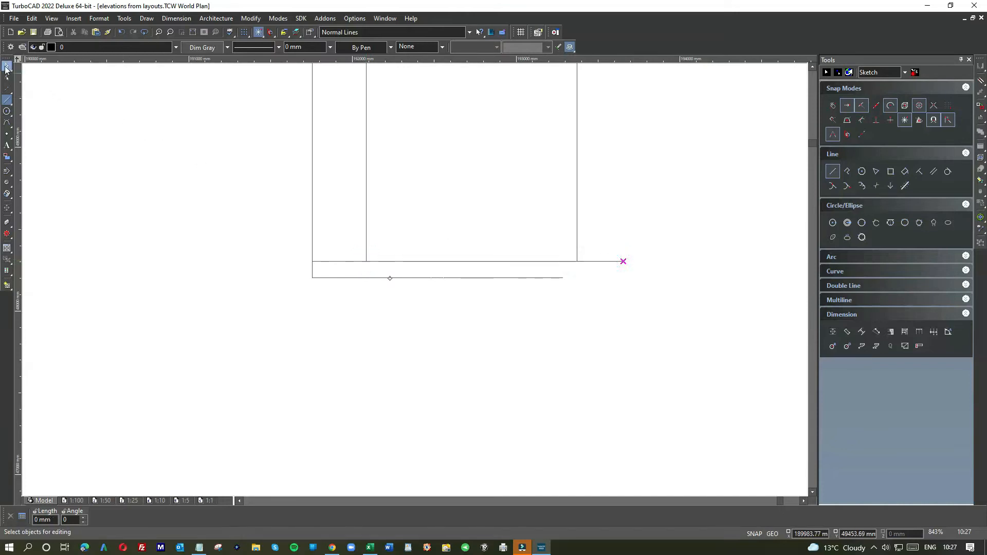
# Adjust the right end of the threshold line to meet the bottom of the entrance's right edge
pyautogui.click(599, 261)
pyautogui.click(624, 262)
pyautogui.click(578, 262)
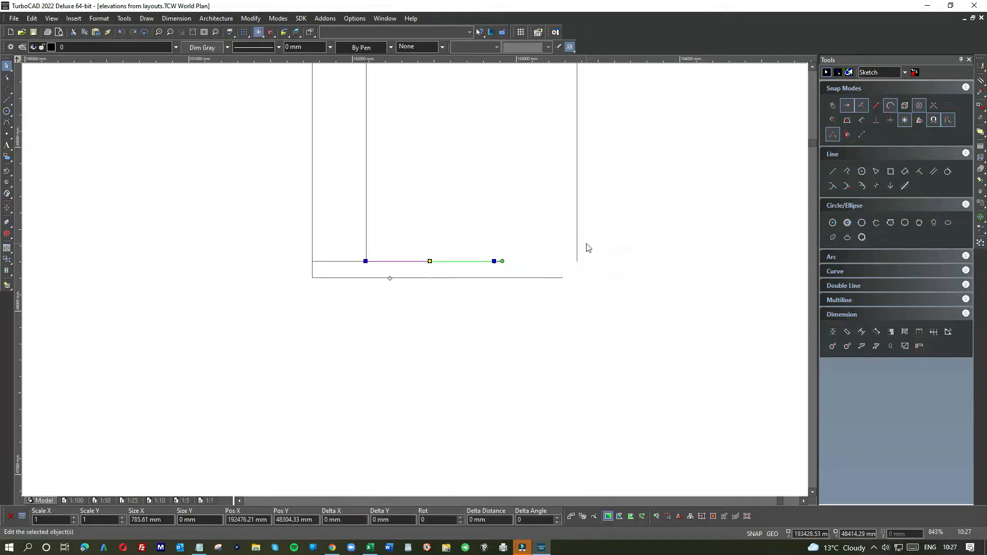
pyautogui.click(494, 261)
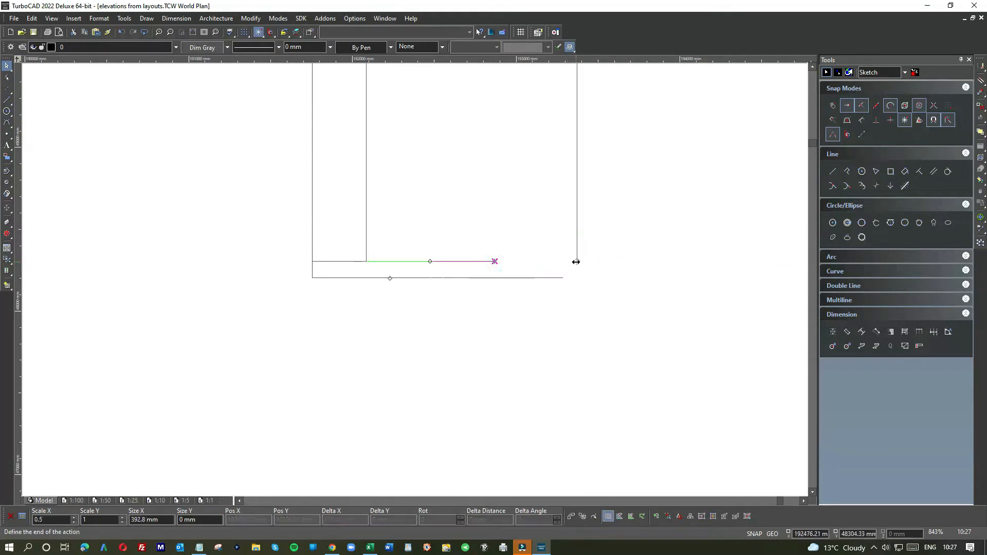
pyautogui.click(429, 261)
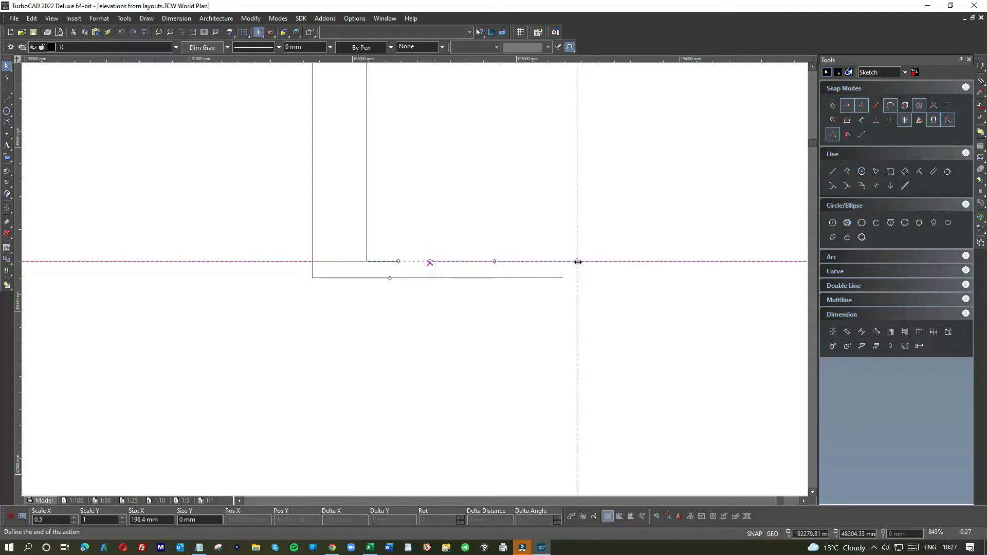
pyautogui.click(578, 261)
pyautogui.click(592, 234)
# Give the short base line segment left of the entrance a dashed line pattern and the light grey colour 224,224,224
pyautogui.scroll(-2, 401, 296)
pyautogui.scroll(2, 355, 289)
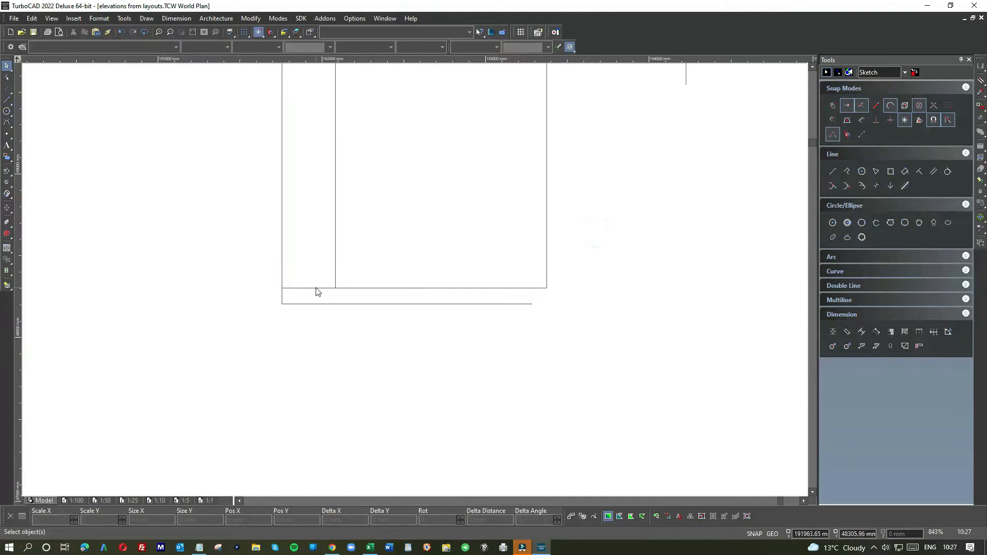
pyautogui.click(316, 288)
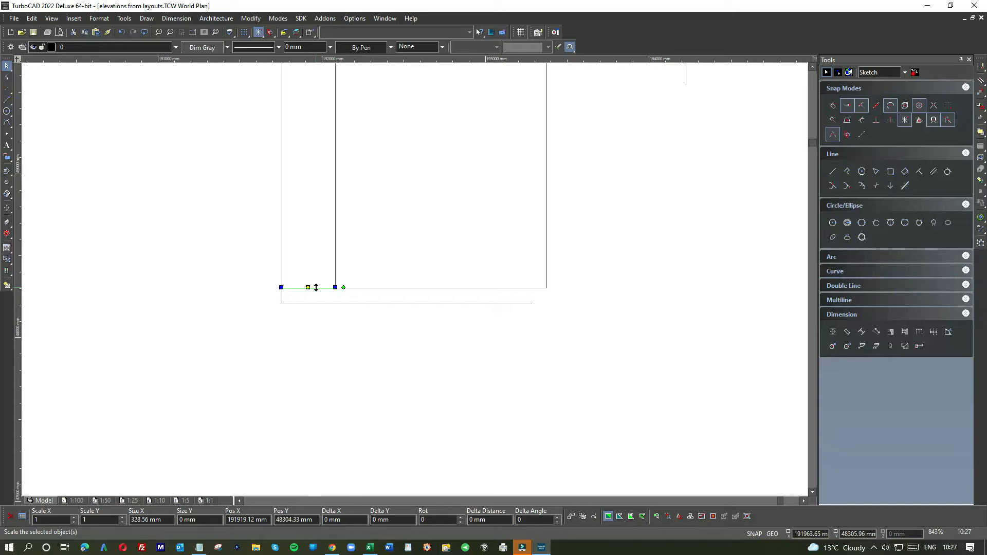
pyautogui.click(254, 47)
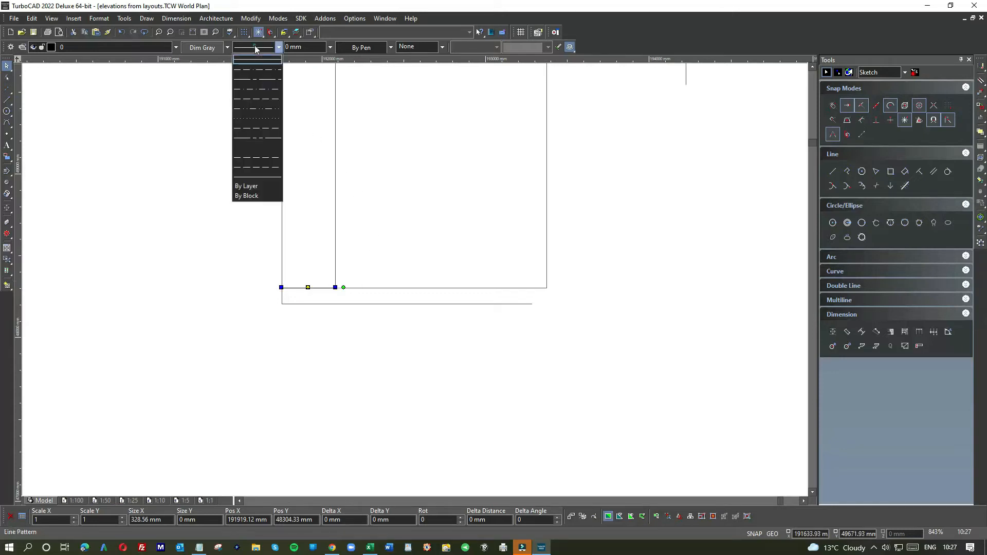
pyautogui.click(257, 157)
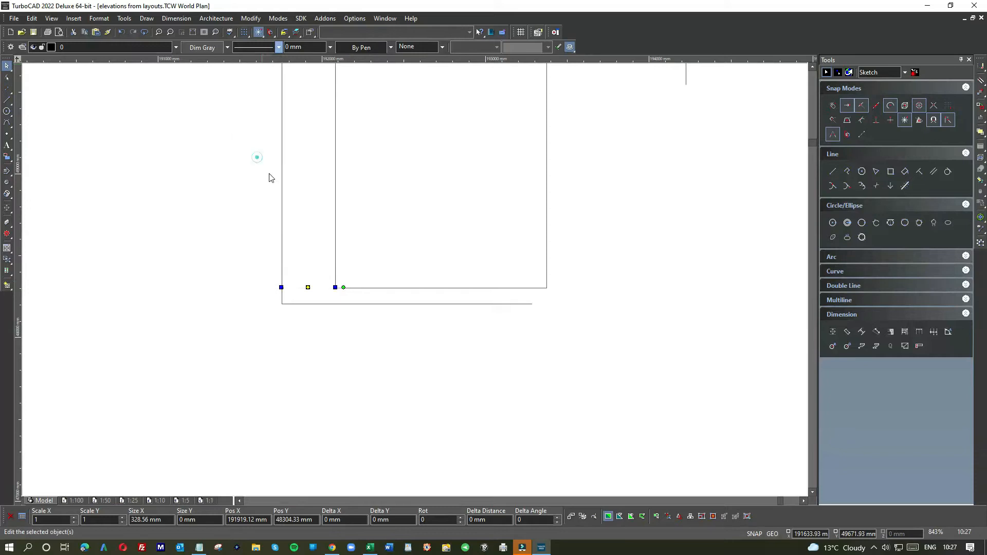
pyautogui.click(305, 327)
pyautogui.click(309, 289)
pyautogui.click(207, 50)
pyautogui.doubleClick(449, 209)
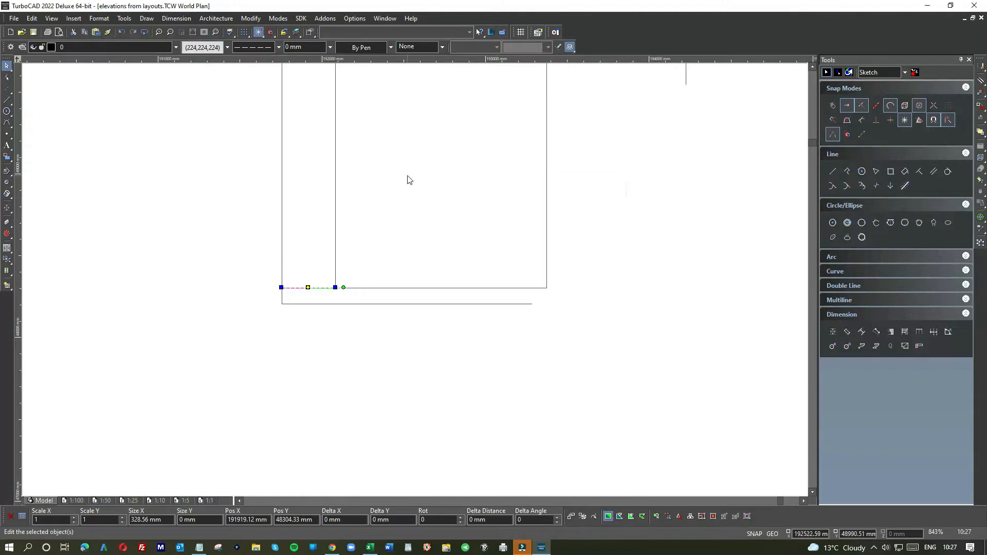
pyautogui.click(407, 176)
# Draw a horizontal base line from the bottom of the entrance's right edge to the elevation's right wall
pyautogui.click(321, 288)
pyautogui.click(6, 99)
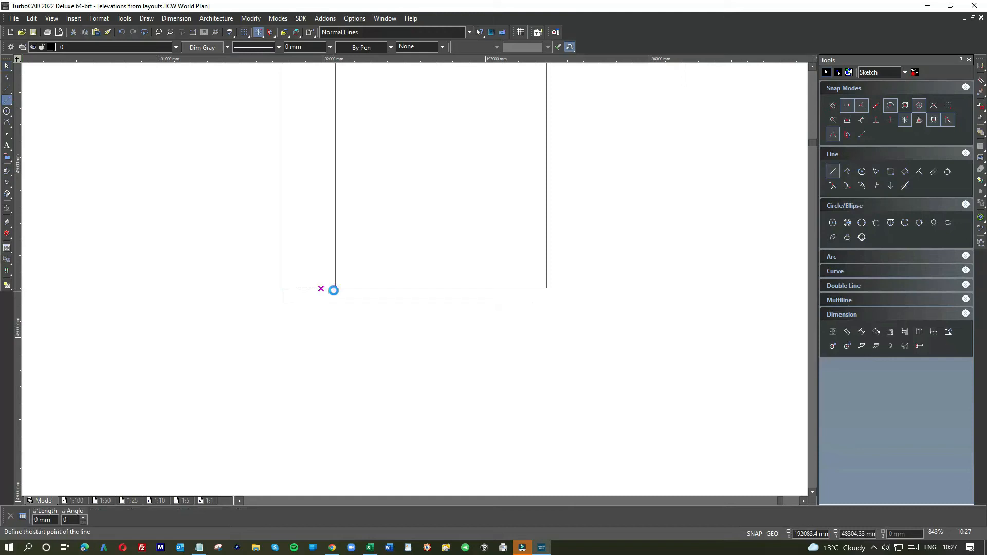
pyautogui.click(546, 288)
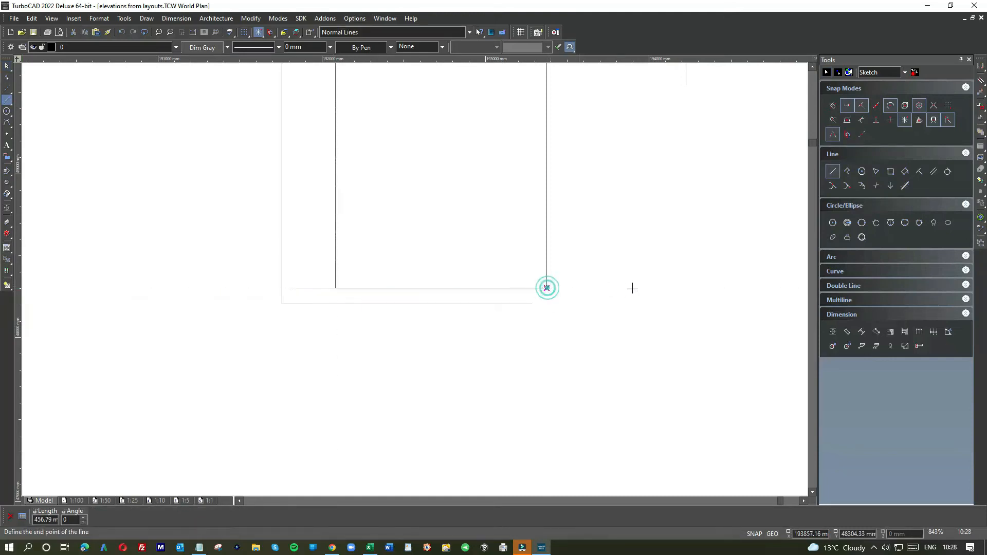
pyautogui.scroll(-5, 412, 278)
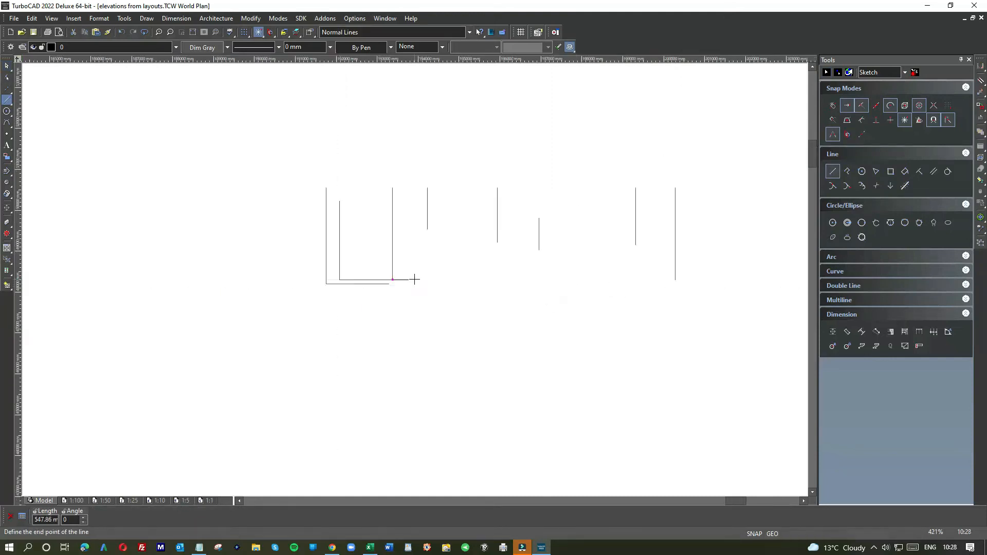
pyautogui.click(675, 279)
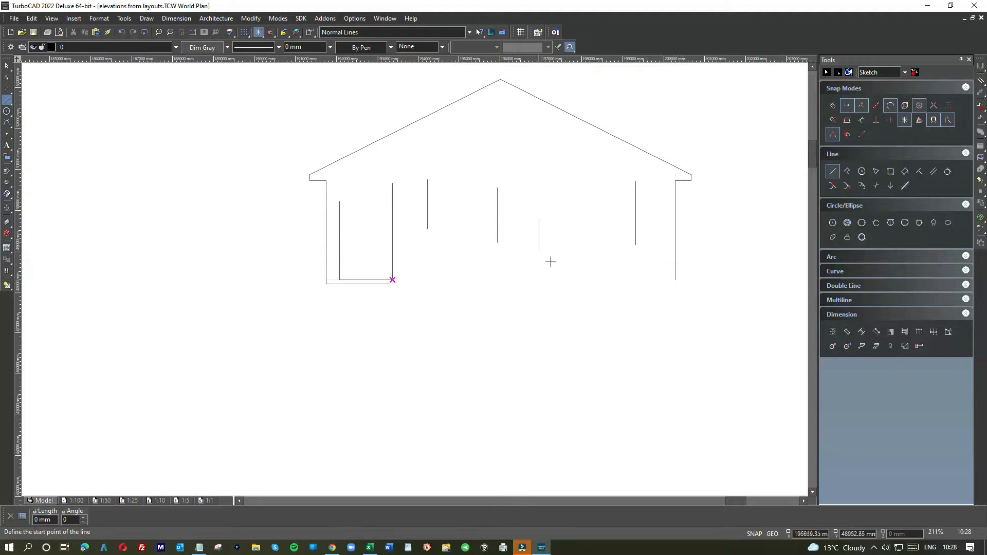
pyautogui.click(678, 280)
# Shorten the overshooting right end of the new base line back to the elevation's right wall line
pyautogui.click(7, 67)
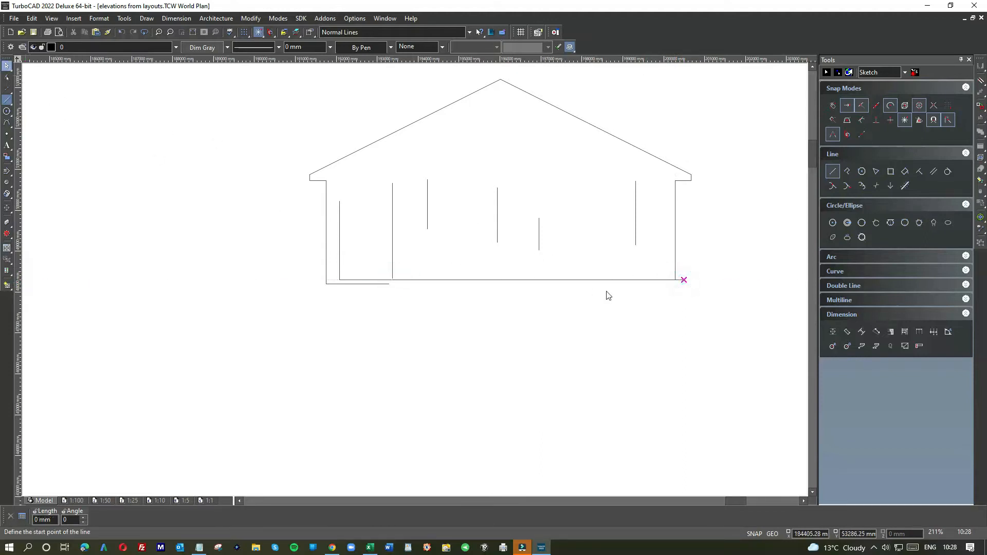
pyautogui.click(626, 279)
pyautogui.click(684, 280)
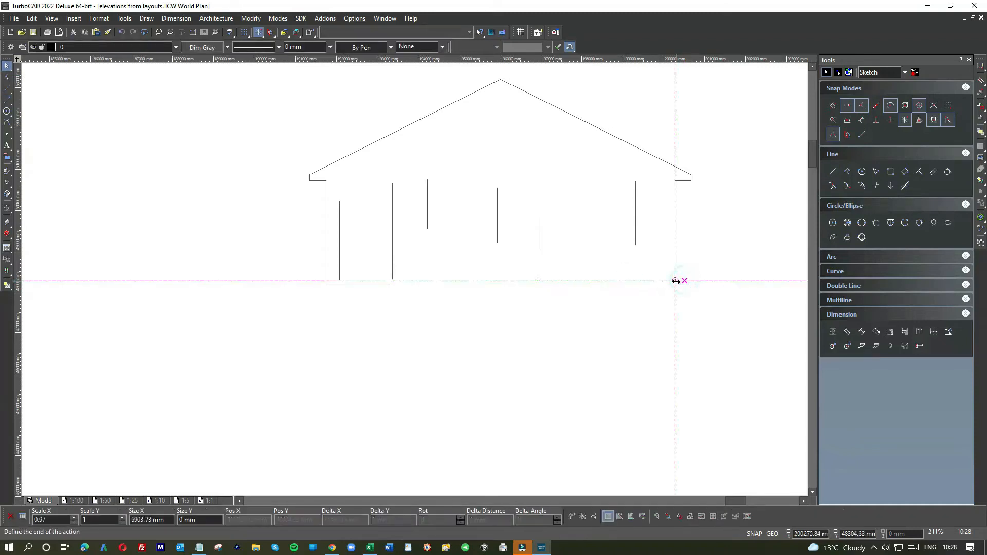
pyautogui.click(676, 281)
pyautogui.click(681, 257)
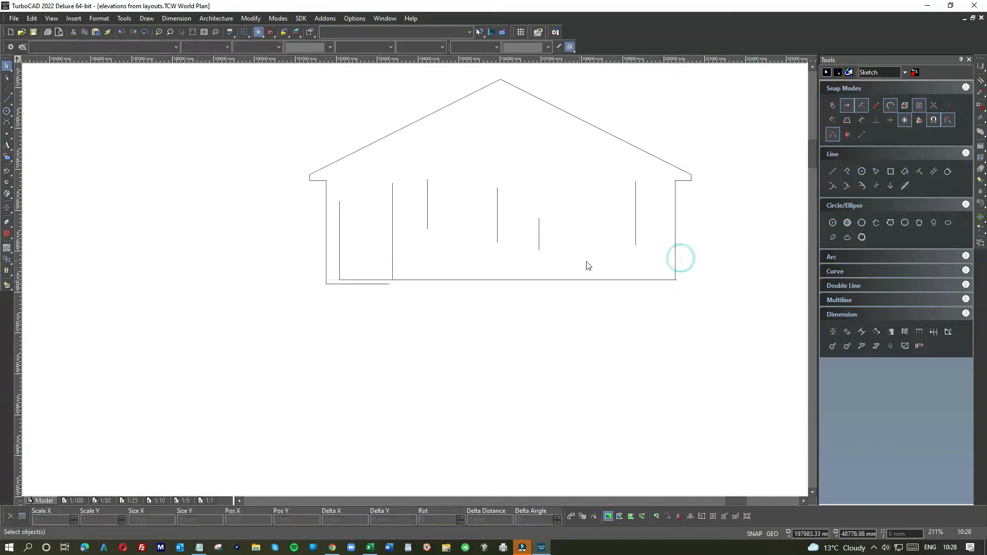
pyautogui.scroll(5, 667, 283)
pyautogui.click(464, 289)
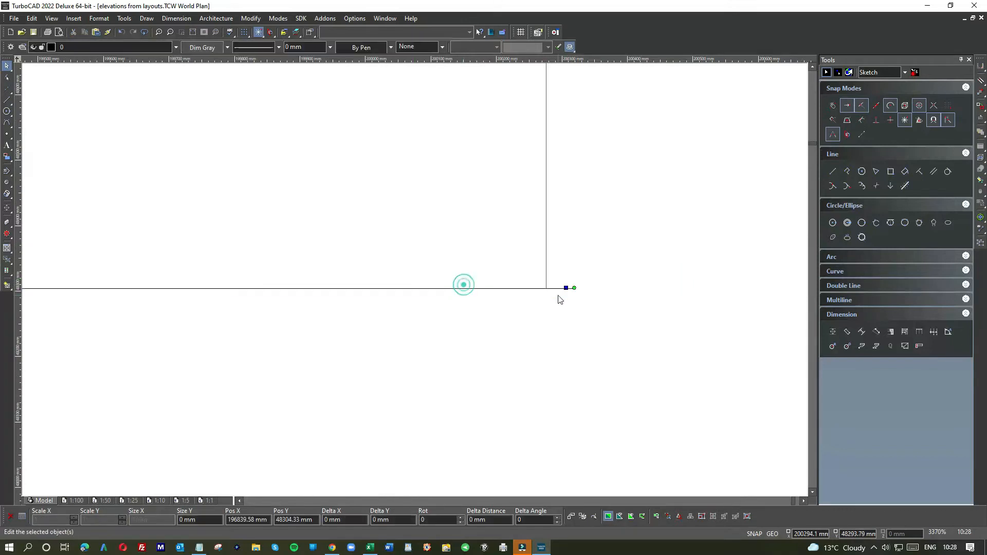
pyautogui.click(562, 289)
pyautogui.click(547, 289)
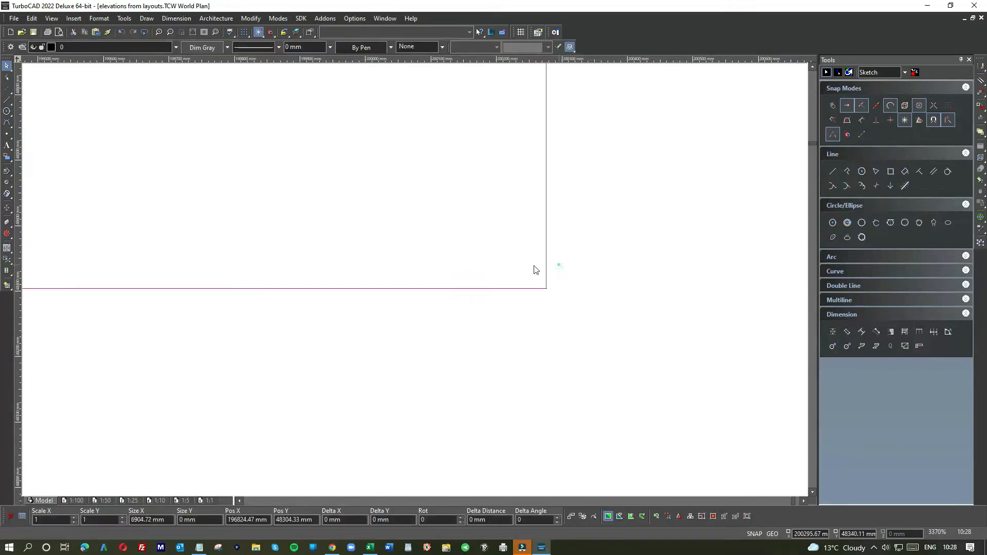
pyautogui.click(558, 265)
# Fine-tune the base line's right end so that it meets the bottom end of the right wall line exactly
pyautogui.scroll(-3, 415, 281)
pyautogui.scroll(4, 448, 281)
pyautogui.scroll(5, 406, 287)
pyautogui.click(509, 249)
pyautogui.click(567, 249)
pyautogui.click(555, 230)
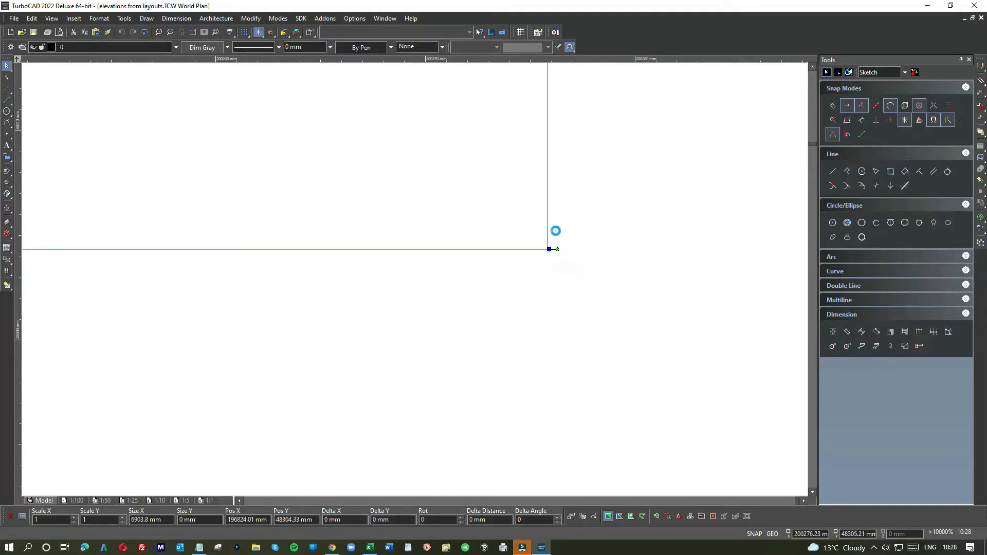
pyautogui.click(543, 248)
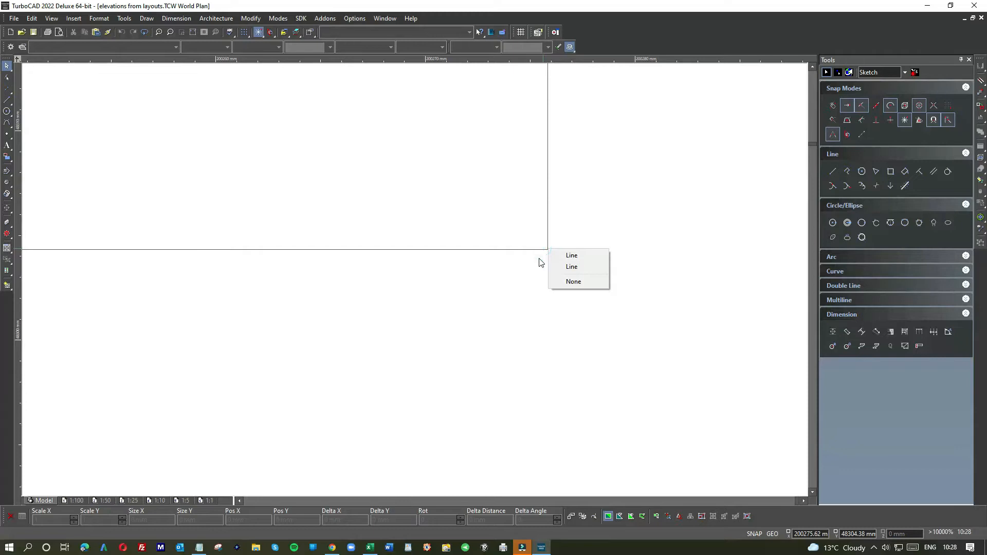
pyautogui.click(594, 210)
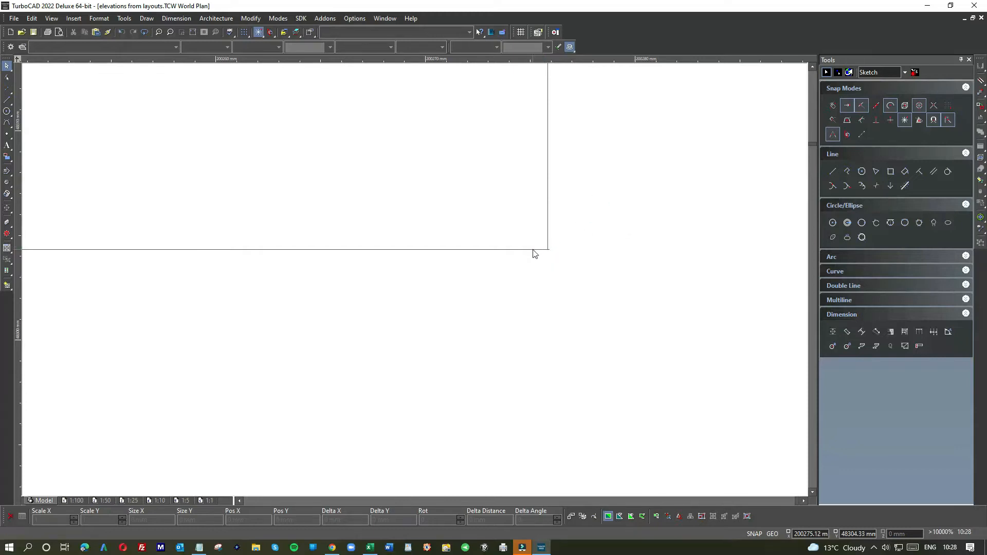
pyautogui.click(547, 249)
pyautogui.click(548, 251)
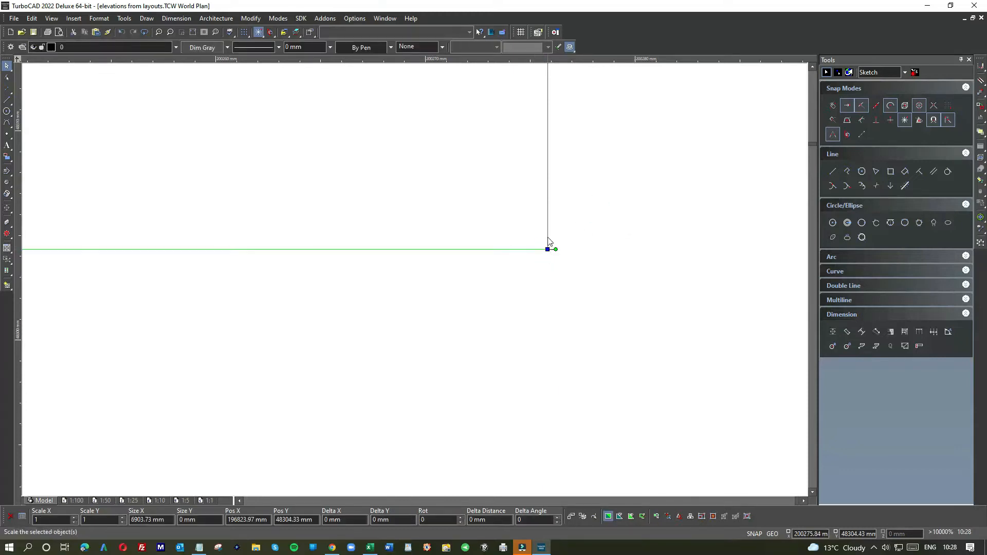
pyautogui.click(556, 223)
# Give the base line right of the entrance a dashed line pattern and a light grey colour
pyautogui.scroll(-15, 211, 273)
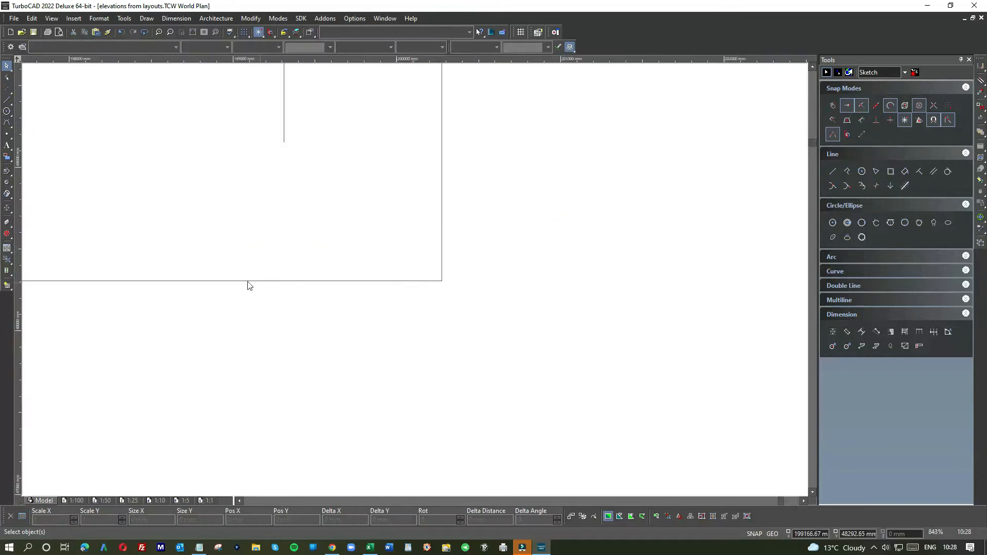
pyautogui.scroll(9, 362, 278)
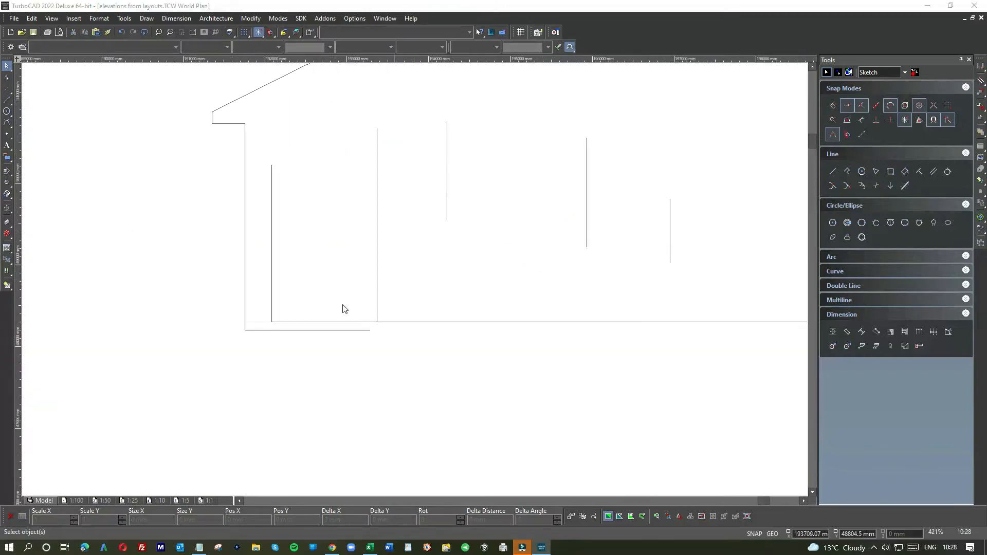
pyautogui.scroll(9, 320, 327)
pyautogui.scroll(-6, 334, 278)
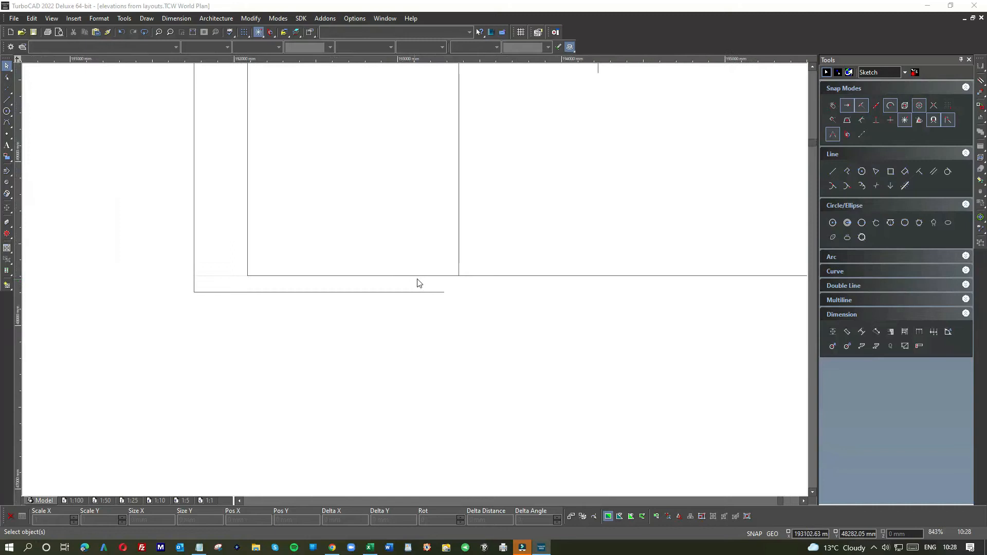
pyautogui.click(590, 276)
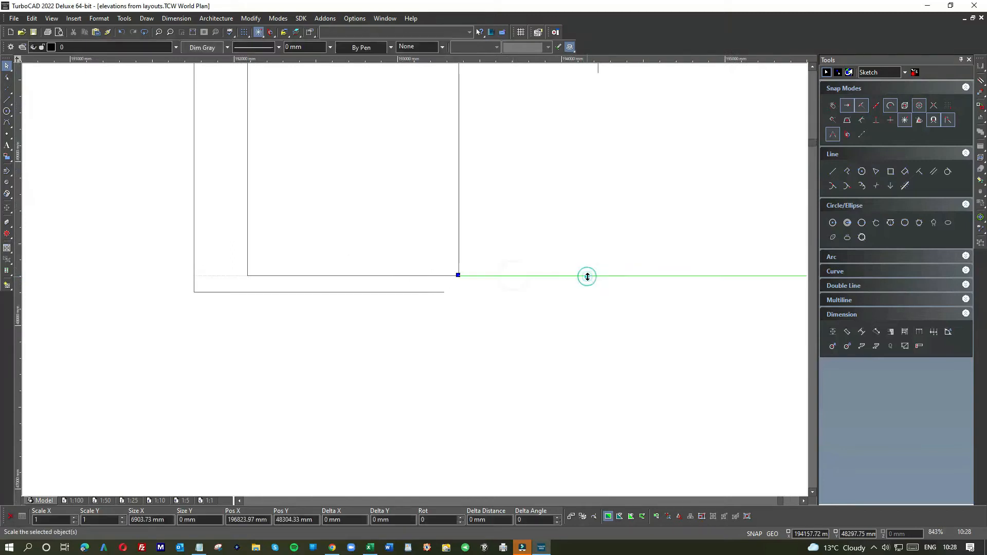
pyautogui.click(249, 49)
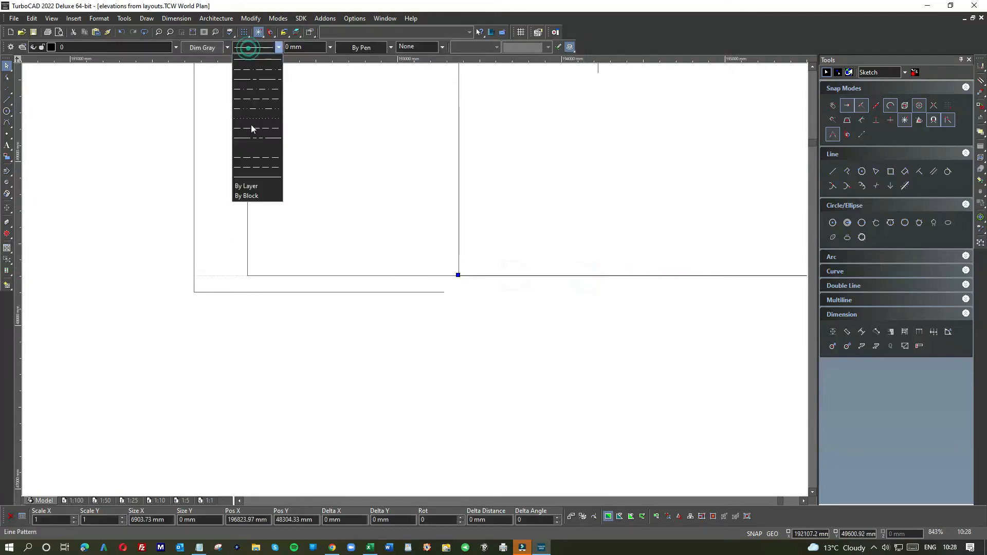
pyautogui.click(249, 156)
pyautogui.doubleClick(450, 208)
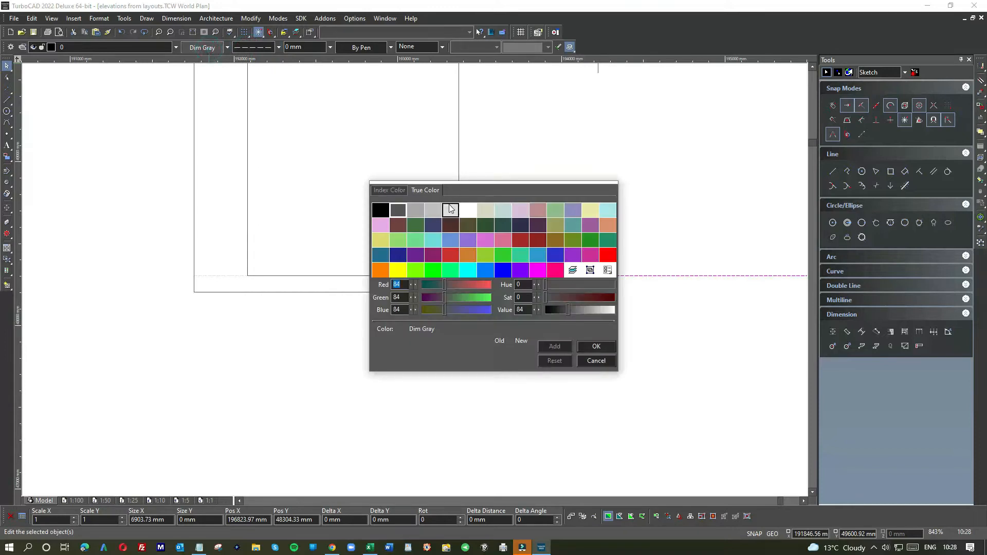
pyautogui.click(572, 210)
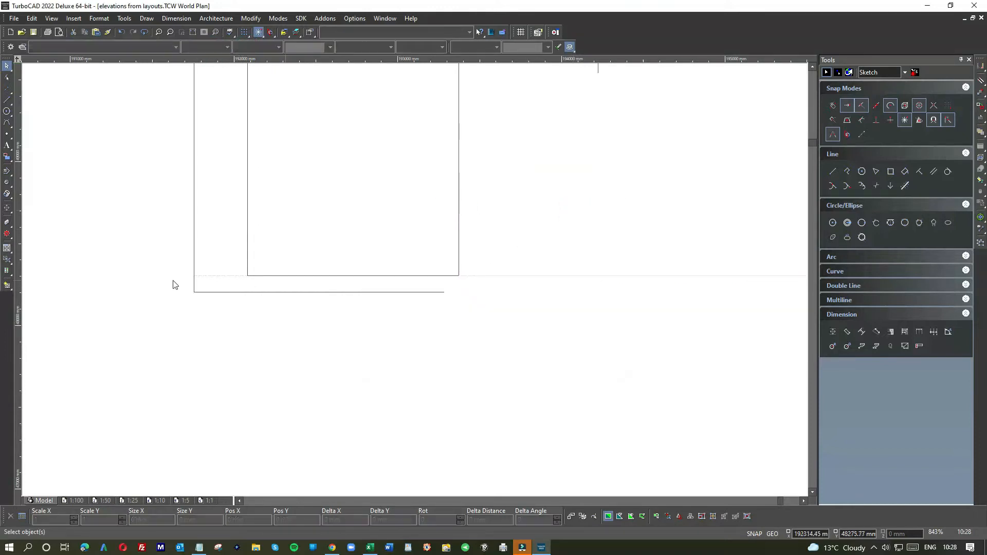
# Examine the bungalow's front photo for the entrance base, the ground line and the division between white wall and brickwork
pyautogui.scroll(-5, 418, 284)
pyautogui.scroll(-3, 413, 284)
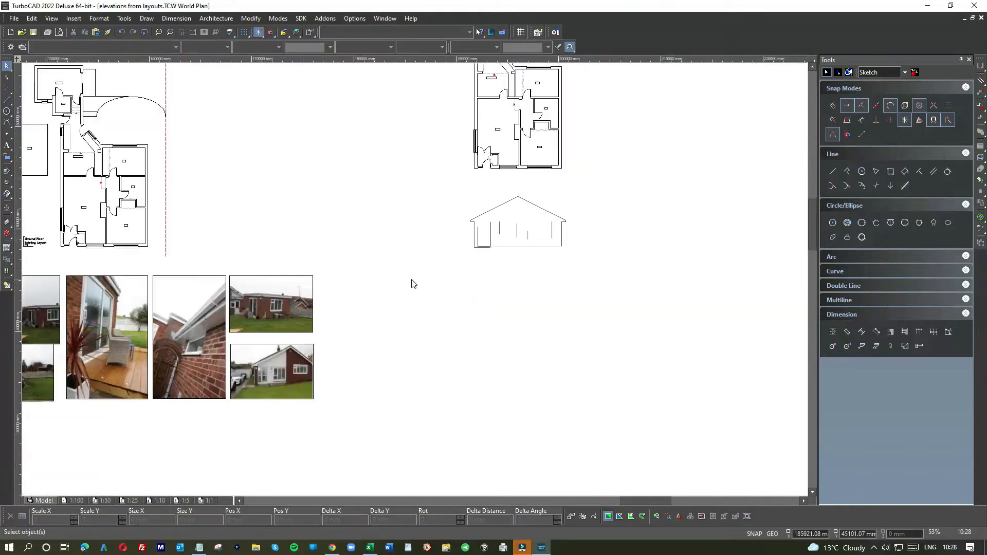
pyautogui.scroll(4, 259, 381)
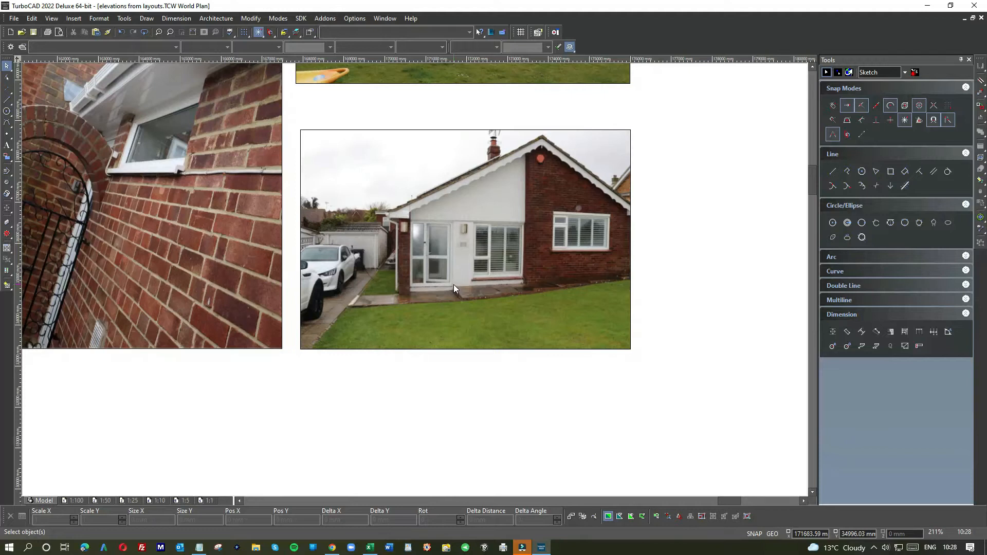
pyautogui.scroll(-6, 532, 282)
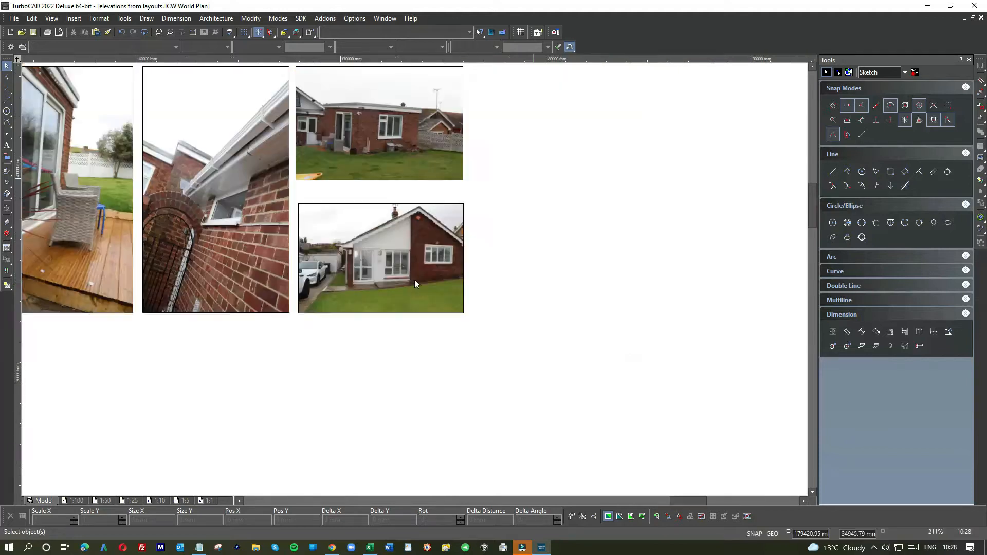
pyautogui.scroll(8, 441, 246)
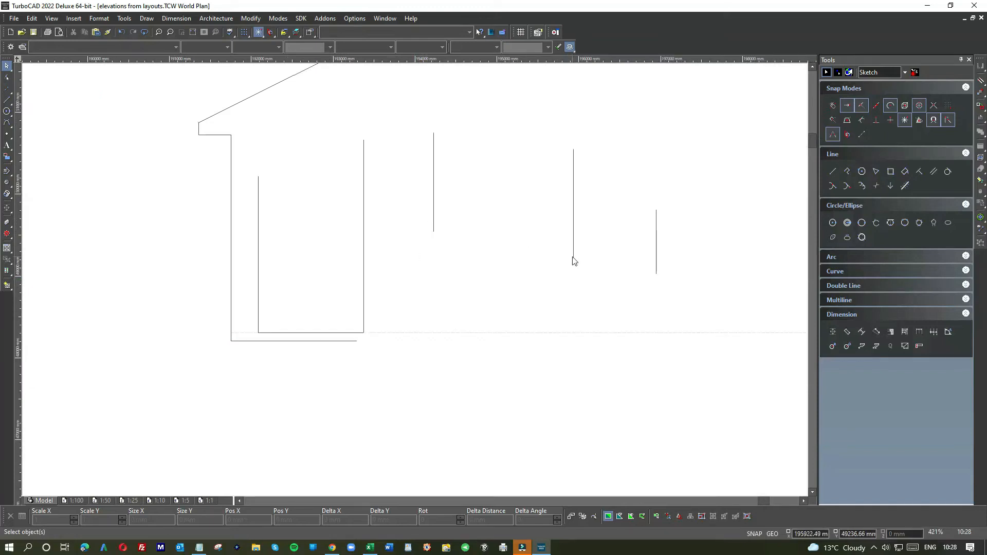
pyautogui.scroll(-6, 574, 258)
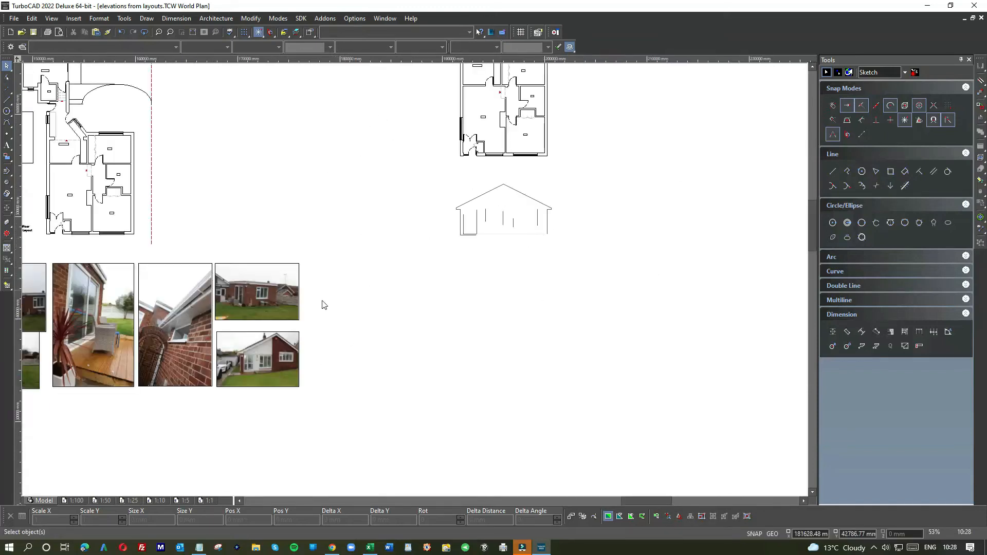
pyautogui.scroll(2, 247, 368)
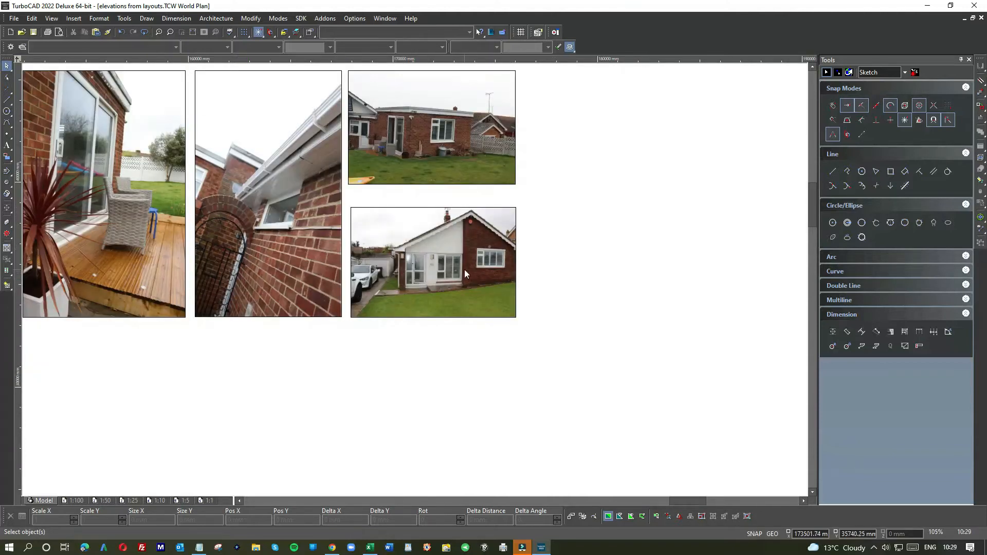
pyautogui.scroll(2, 463, 222)
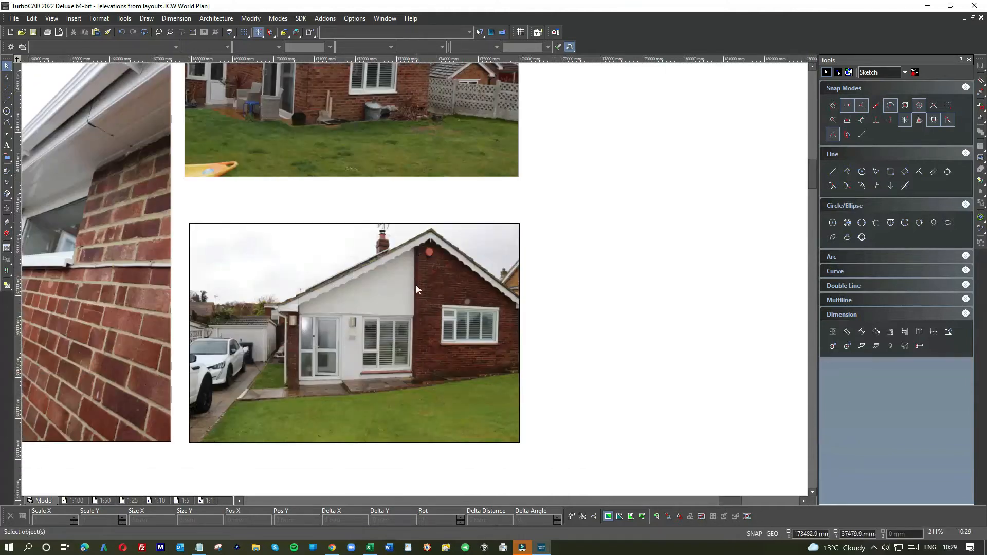
pyautogui.scroll(-6, 418, 350)
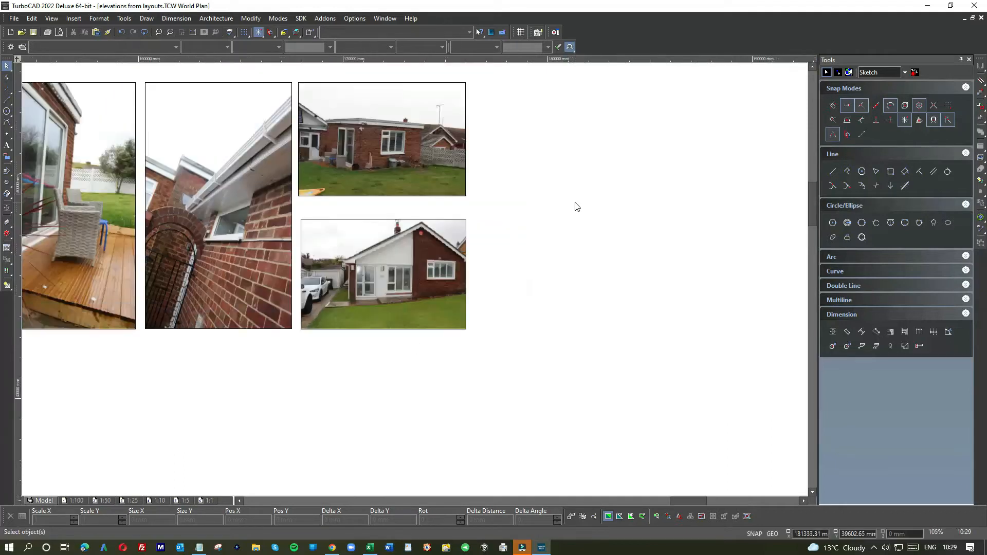
# Extend the vertical line just left of the roof apex upwards to meet the left roof slope
pyautogui.scroll(8, 484, 235)
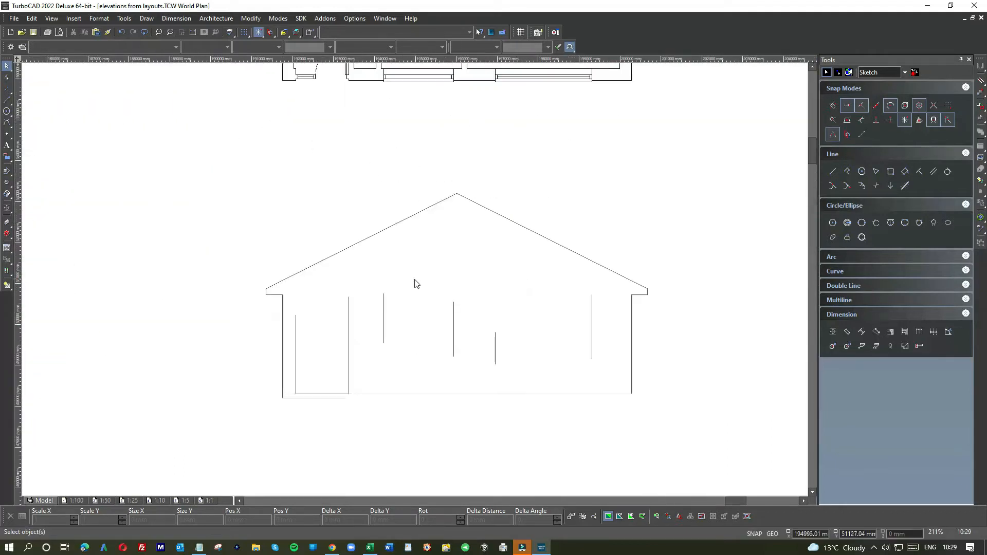
pyautogui.click(490, 346)
pyautogui.moveTo(492, 326); pyautogui.dragTo(485, 116)
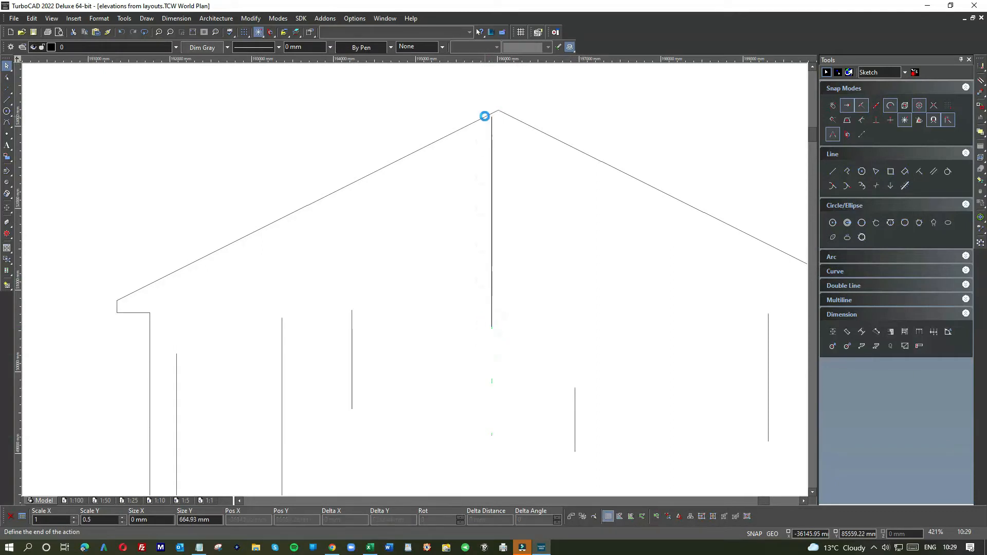
pyautogui.click(516, 172)
pyautogui.scroll(-1, 493, 253)
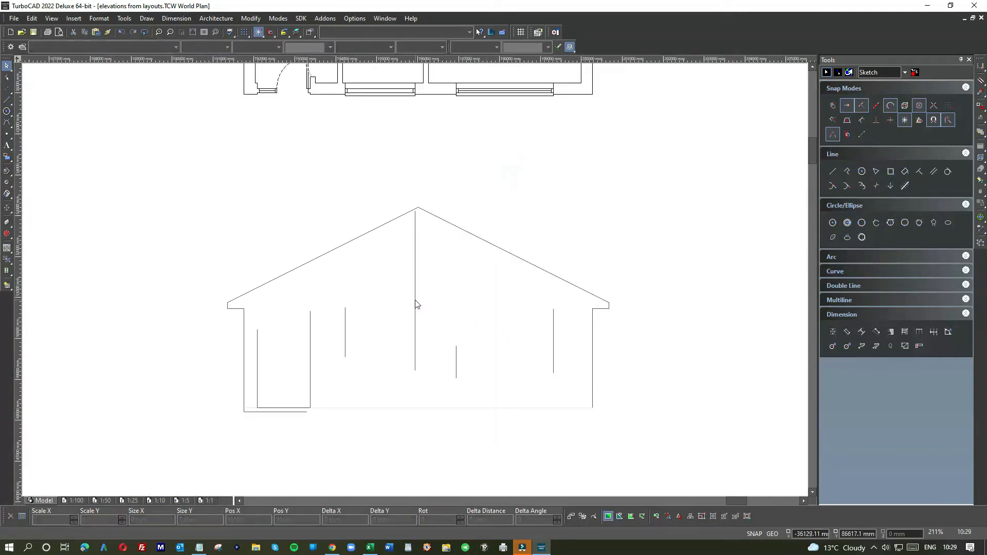
# Try to extend the lower end of the vertical dividing line down to the lowered base line
pyautogui.click(416, 304)
pyautogui.moveTo(411, 370); pyautogui.dragTo(412, 414)
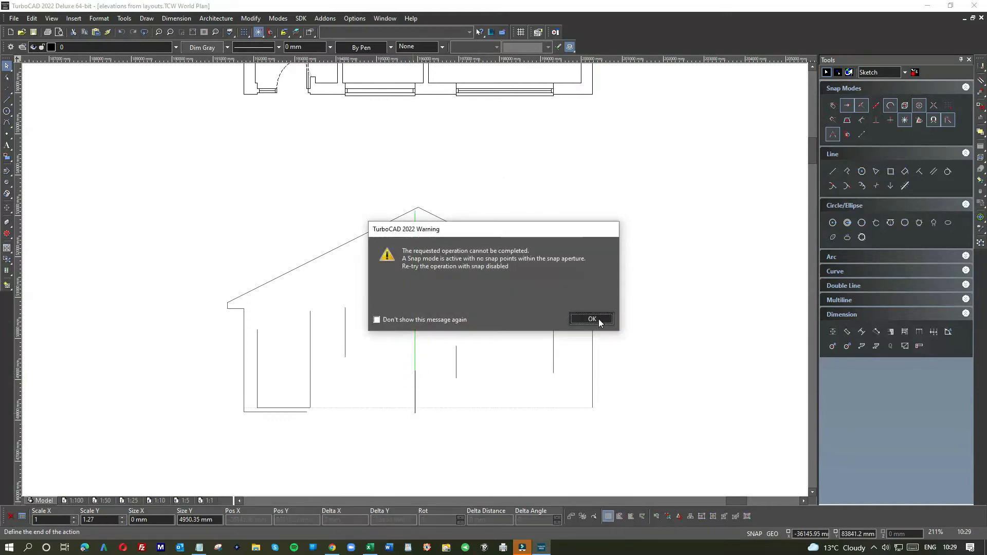
pyautogui.click(596, 319)
# Draw a horizontal line continuing the lowered base line from its right end to just beyond the right wall, and select it
pyautogui.click(8, 102)
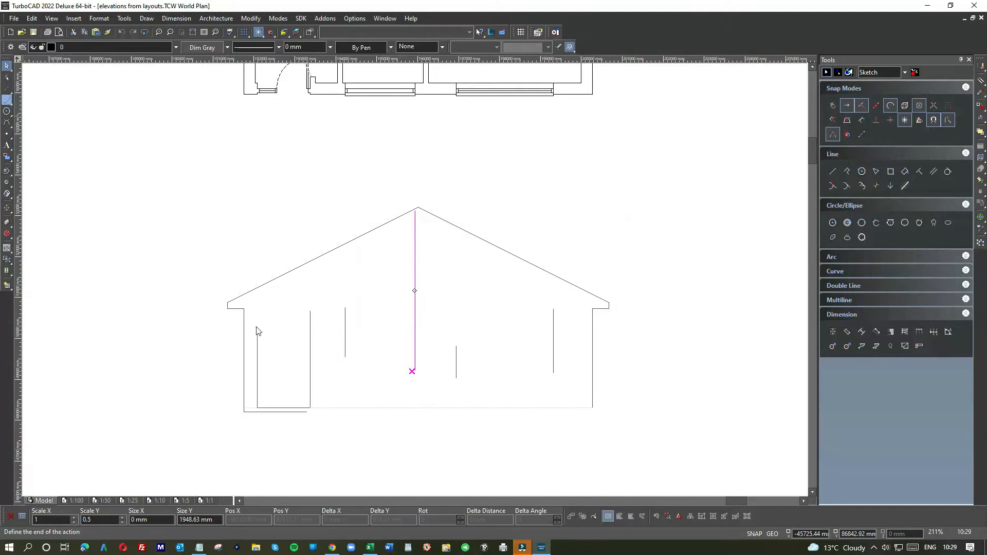
pyautogui.click(299, 413)
pyautogui.click(595, 413)
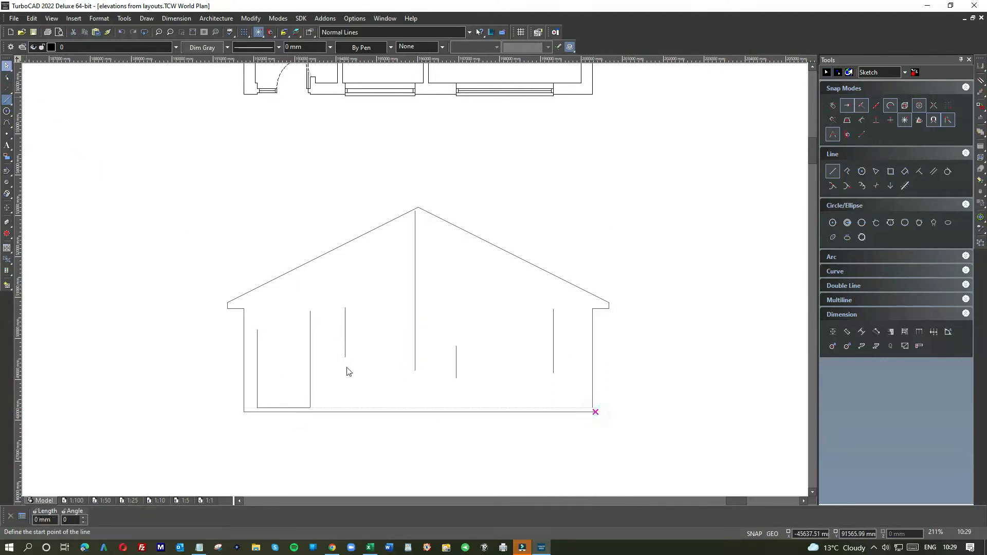
pyautogui.press('Escape')
pyautogui.click(392, 411)
pyautogui.click(417, 431)
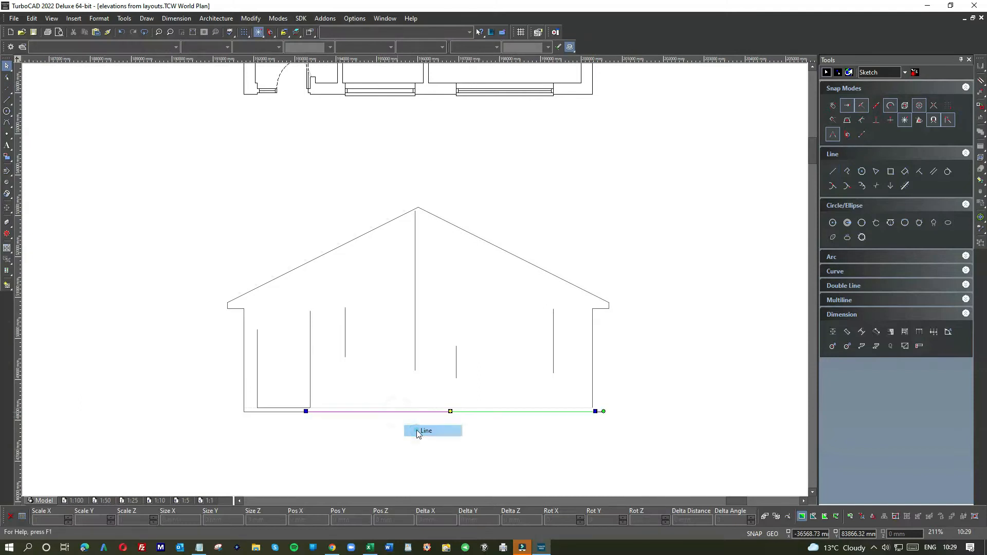
# Delete the selected horizontal line continuing the lowered base line, and stretch the vertical dividing line's lower end down to the dashed floor line
pyautogui.press('Delete')
pyautogui.click(416, 350)
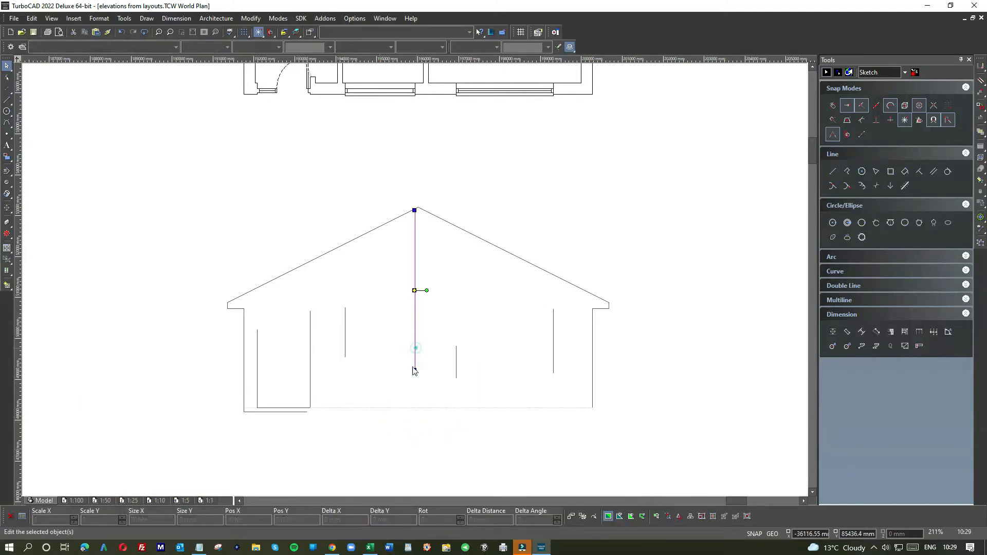
pyautogui.click(415, 370)
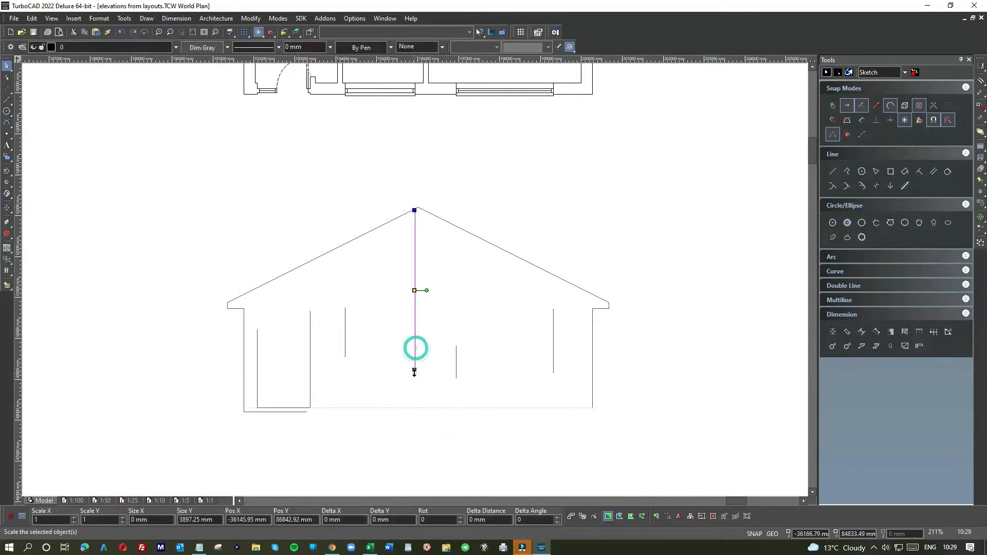
pyautogui.click(412, 408)
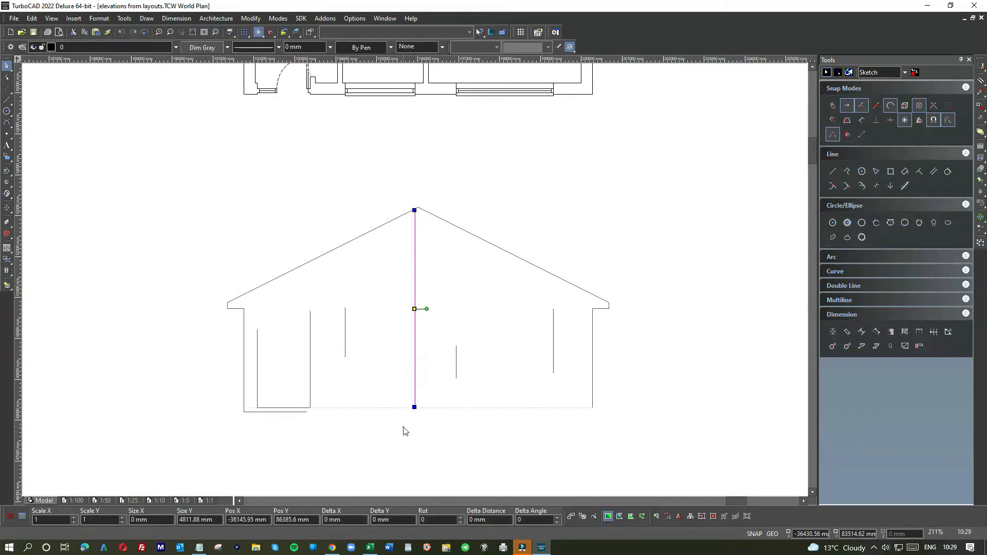
pyautogui.click(403, 426)
pyautogui.click(305, 411)
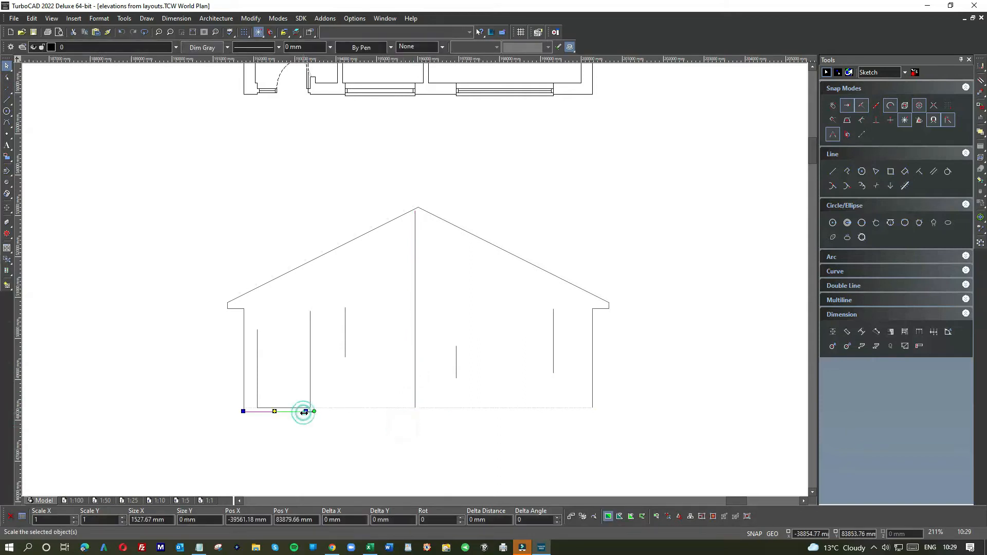
pyautogui.click(307, 412)
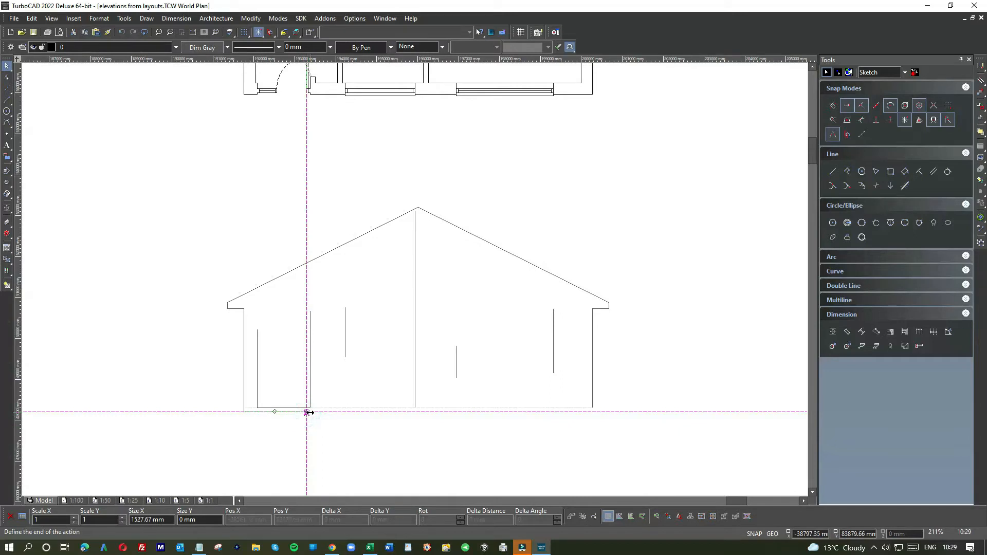
pyautogui.click(313, 412)
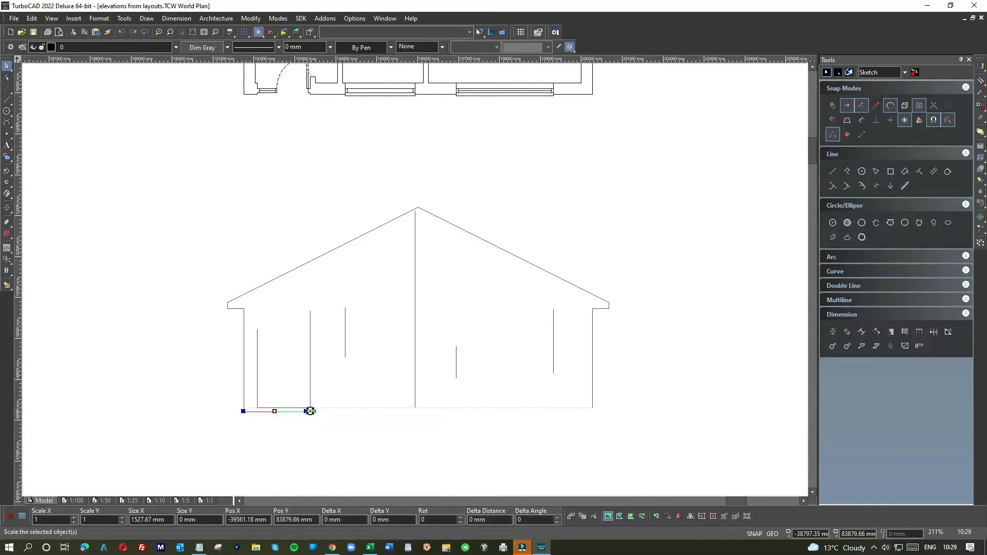
# Draw a sloping ground line as a curve from the lowered base line's right end up to the foot of the dividing line
pyautogui.click(7, 123)
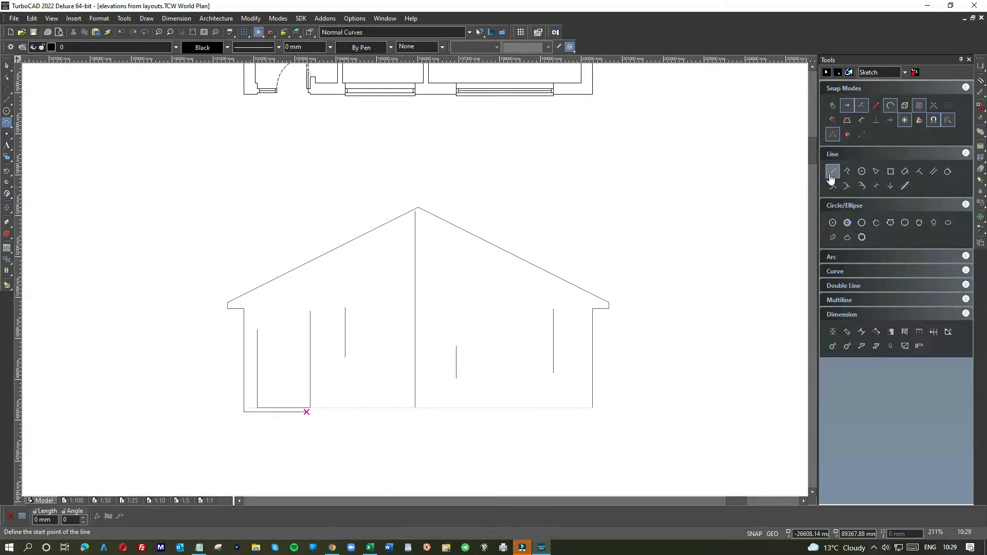
pyautogui.click(307, 412)
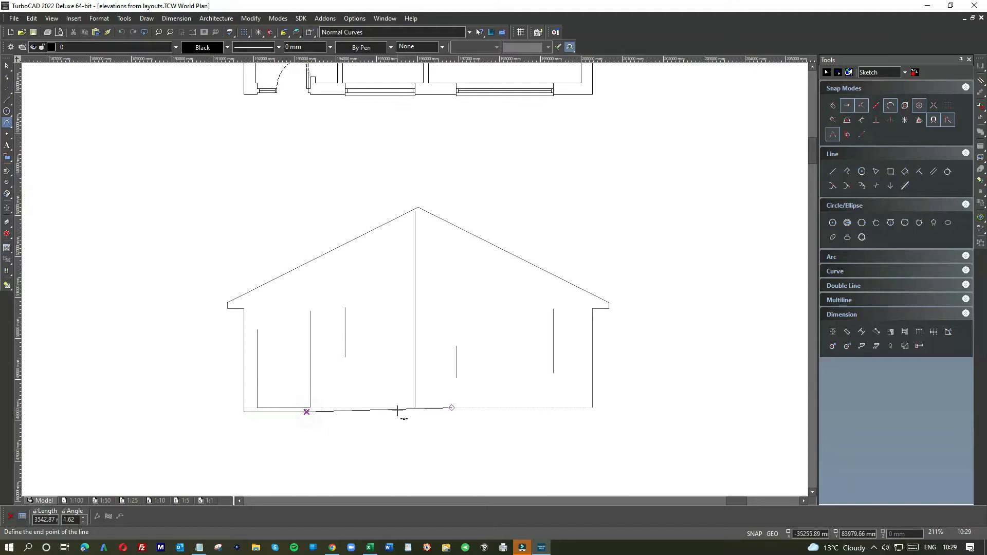
pyautogui.click(414, 408)
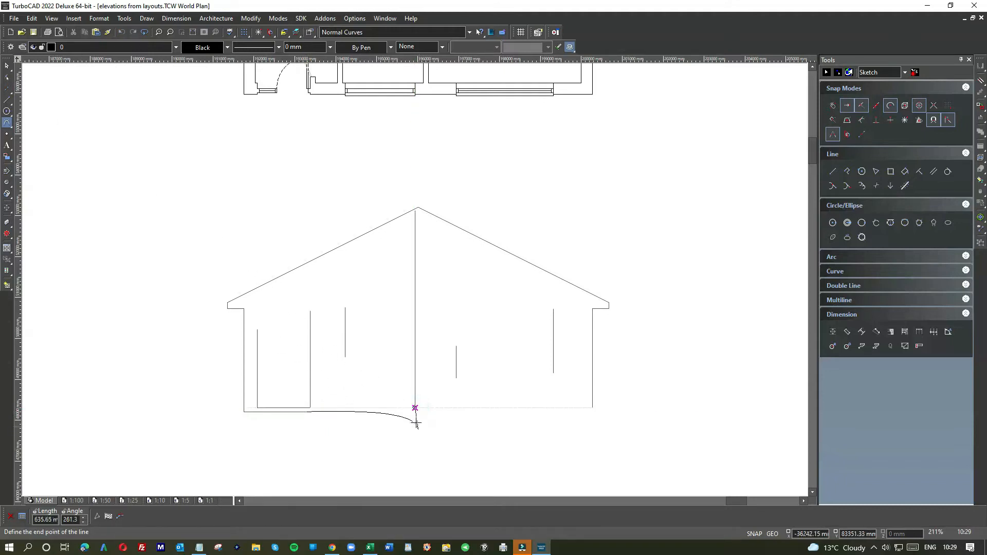
pyautogui.doubleClick(415, 409)
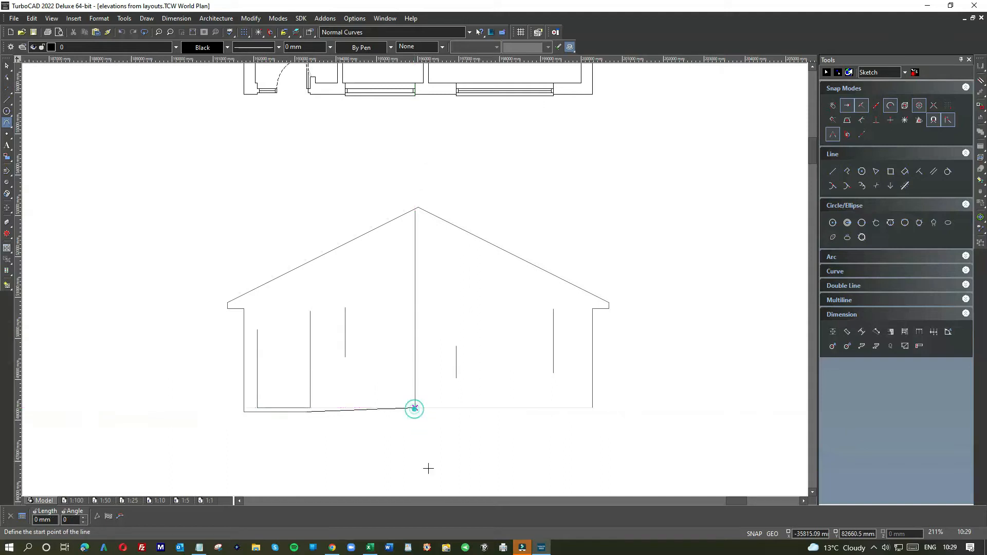
# Try to stretch the top end of the vertical dividing line to the left roof slope near the apex
pyautogui.click(7, 67)
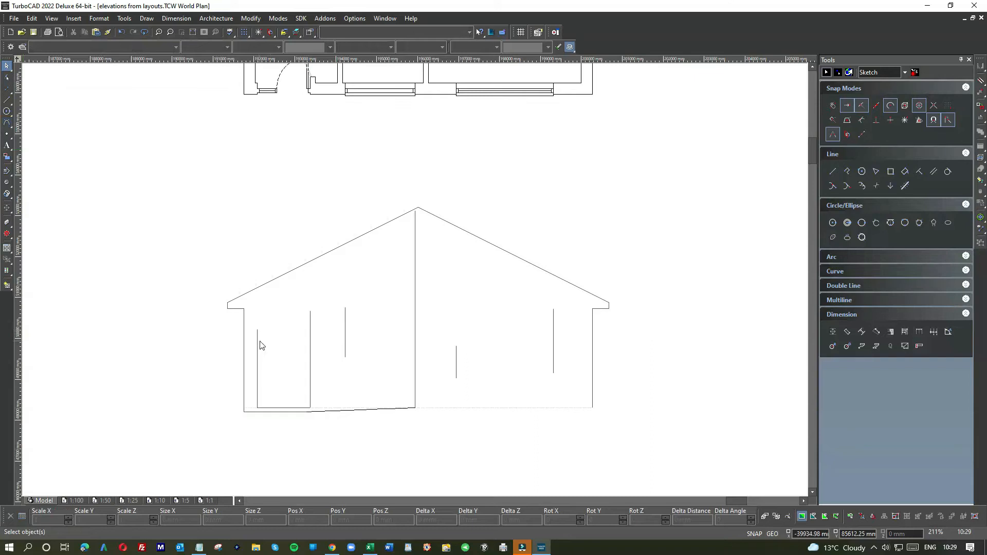
pyautogui.click(415, 238)
pyautogui.click(415, 210)
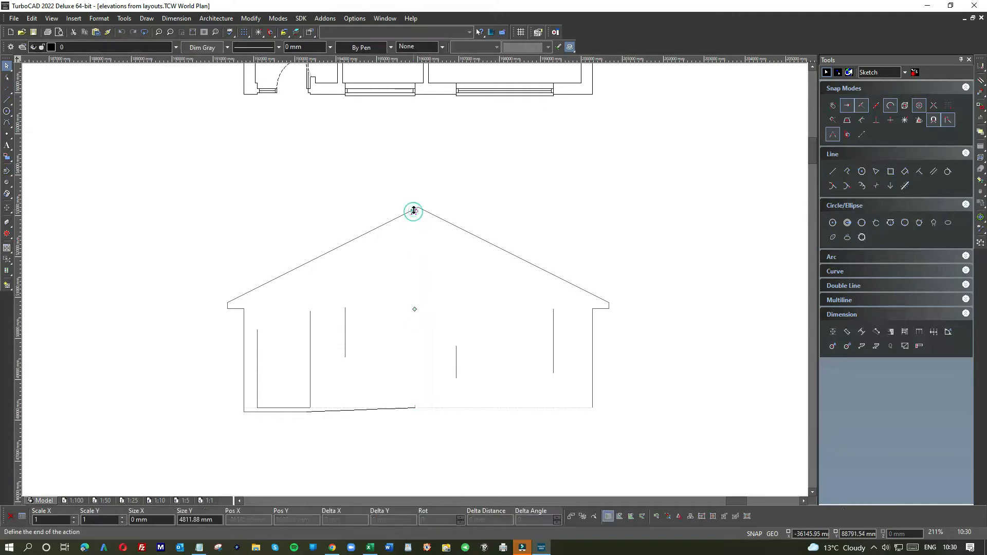
pyautogui.click(414, 210)
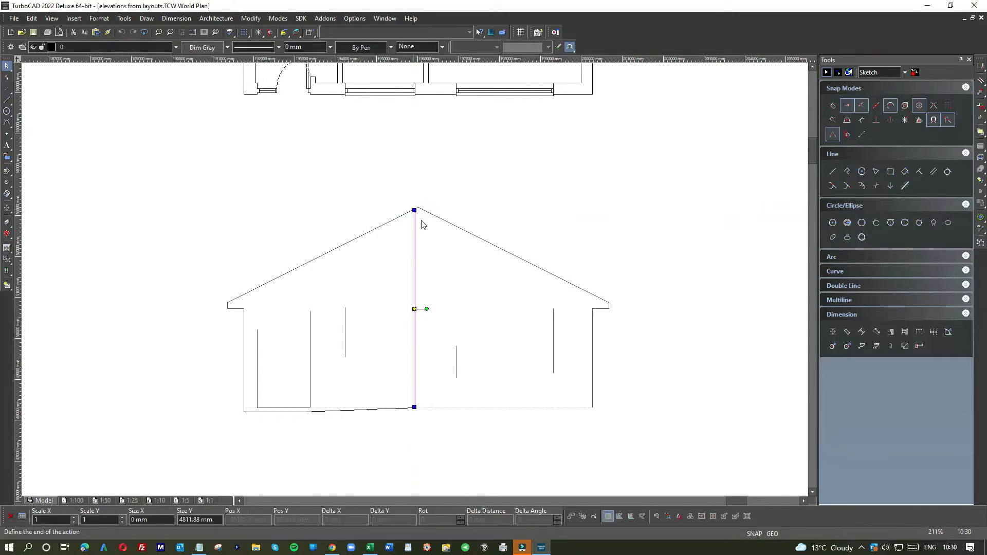
pyautogui.click(414, 210)
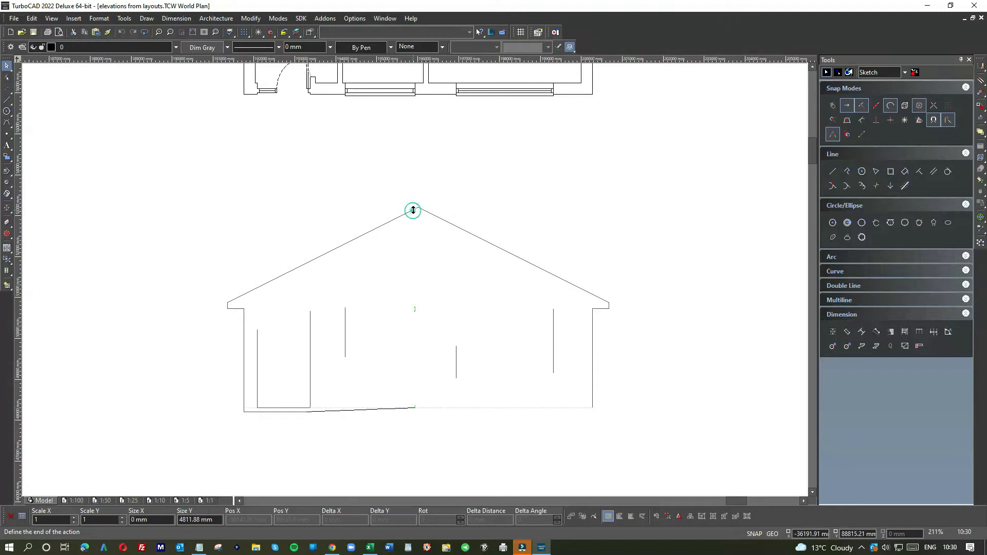
pyautogui.click(413, 209)
pyautogui.click(437, 241)
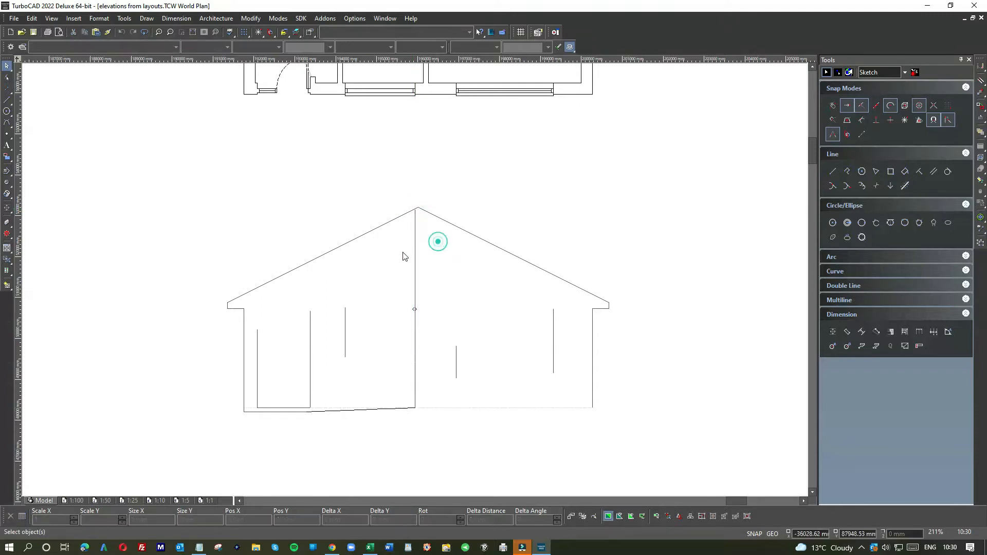
# Draw a horizontal door-head line from the left wall, 75 mm below the soffit, across to the door's right vertical line
pyautogui.scroll(-8, 309, 355)
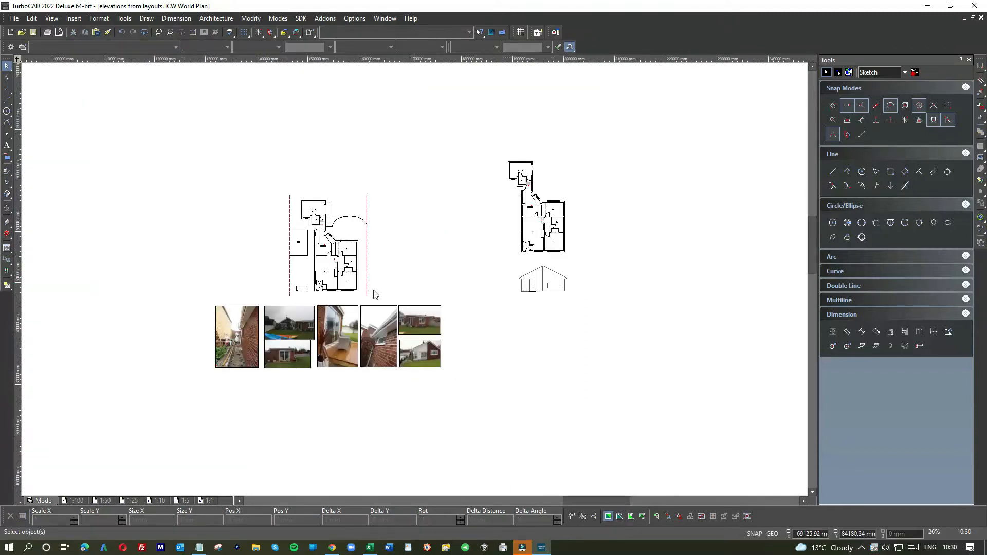
pyautogui.scroll(10, 420, 352)
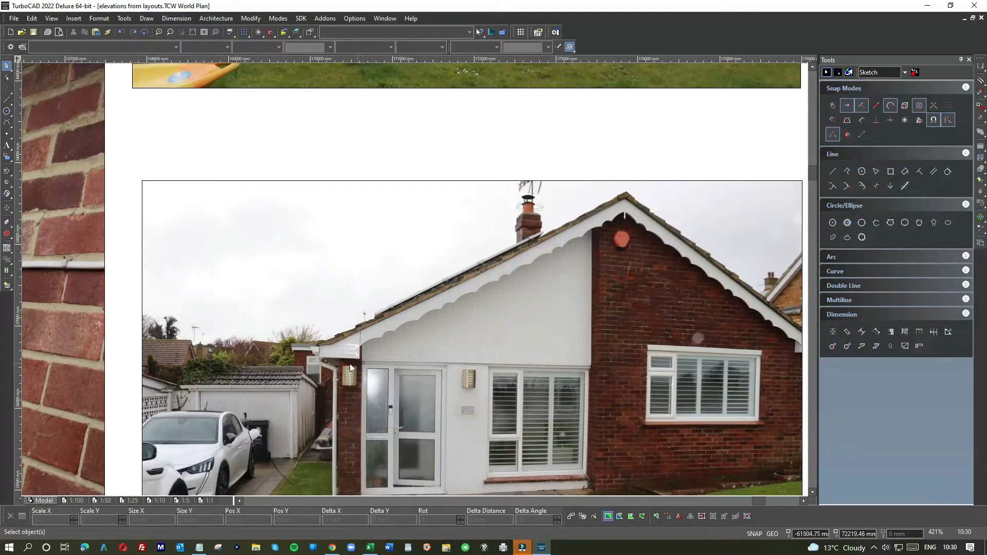
pyautogui.scroll(3, 350, 363)
pyautogui.scroll(-10, 415, 281)
pyautogui.scroll(-5, 416, 282)
pyautogui.scroll(12, 473, 215)
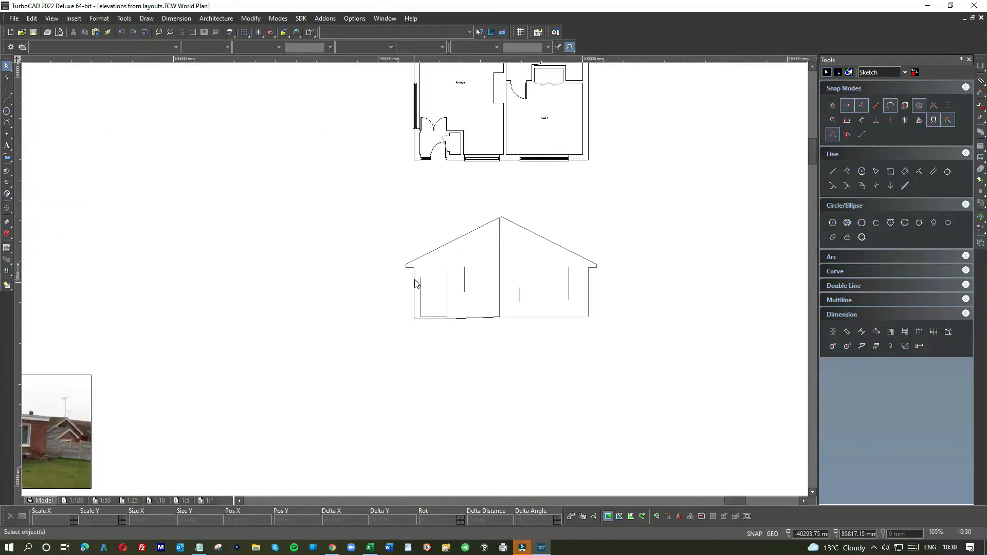
pyautogui.click(7, 99)
pyautogui.click(412, 186)
pyautogui.click(905, 120)
pyautogui.write('75')
pyautogui.press('Return')
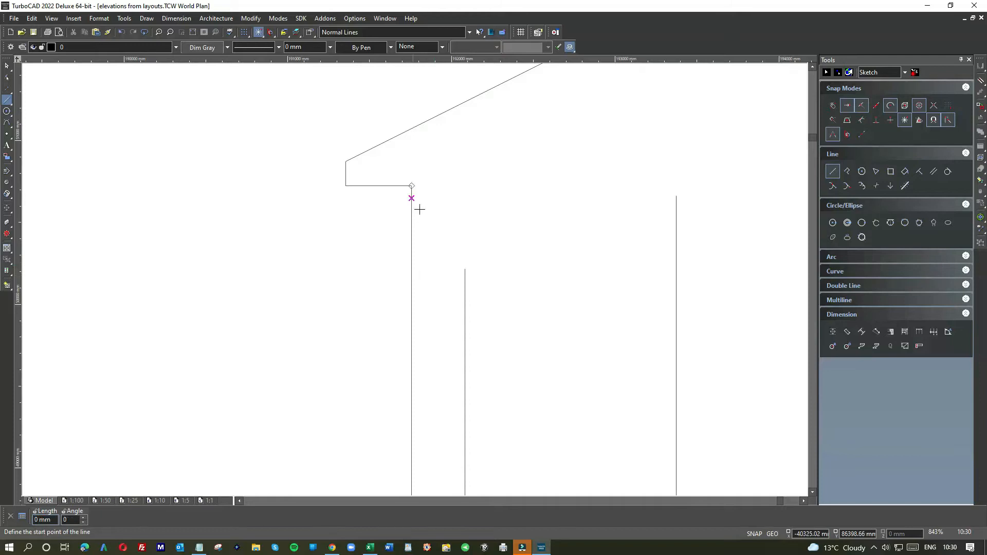
pyautogui.click(411, 198)
pyautogui.click(677, 200)
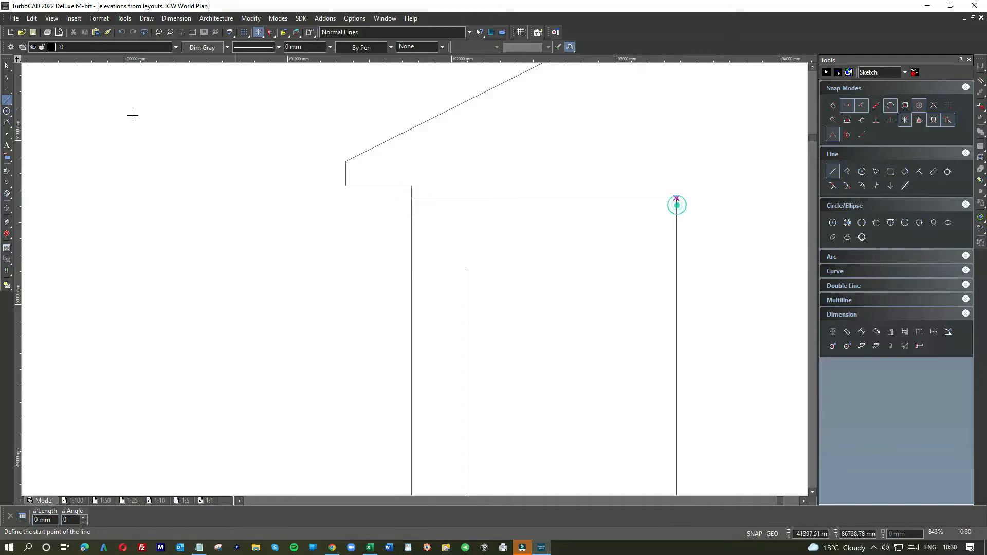
# Extend the door's left vertical line up to the head line and shorten the head line to start at that vertical
pyautogui.click(7, 65)
pyautogui.click(466, 274)
pyautogui.moveTo(466, 274); pyautogui.dragTo(467, 199)
pyautogui.click(496, 198)
pyautogui.click(498, 230)
pyautogui.scroll(-1, 517, 242)
pyautogui.scroll(4, 489, 247)
pyautogui.click(487, 454)
pyautogui.moveTo(491, 415); pyautogui.dragTo(492, 432)
pyautogui.click(511, 414)
# Draw a parallel line 40 mm inside the door's right vertical line to form the frame
pyautogui.scroll(-5, 388, 420)
pyautogui.scroll(-1, 354, 296)
pyautogui.scroll(-2, 416, 284)
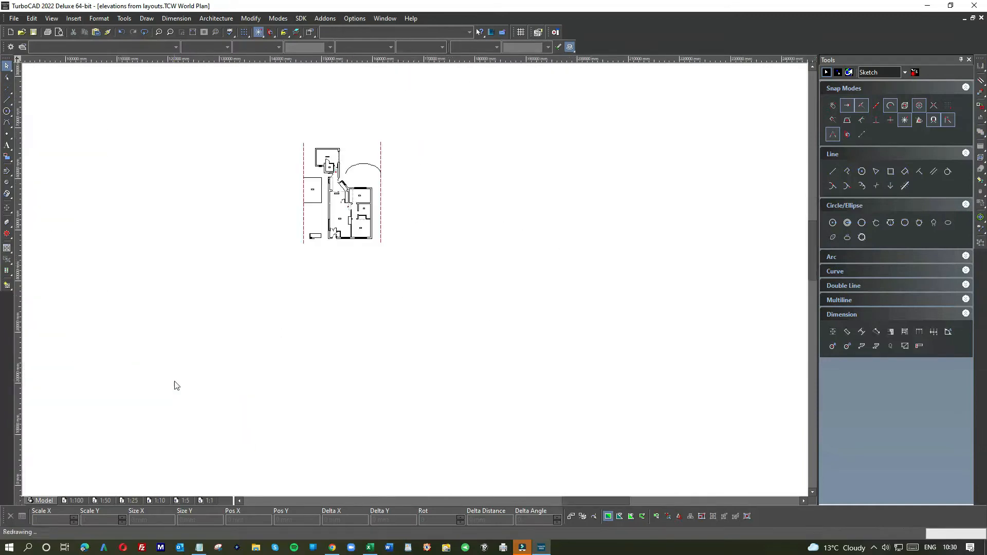
pyautogui.scroll(3, 426, 302)
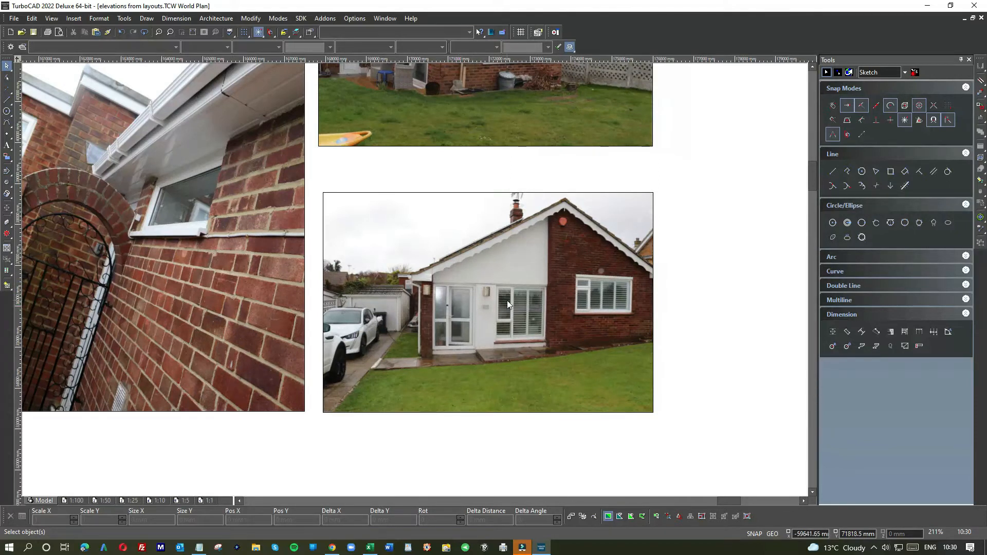
pyautogui.scroll(-2, 506, 300)
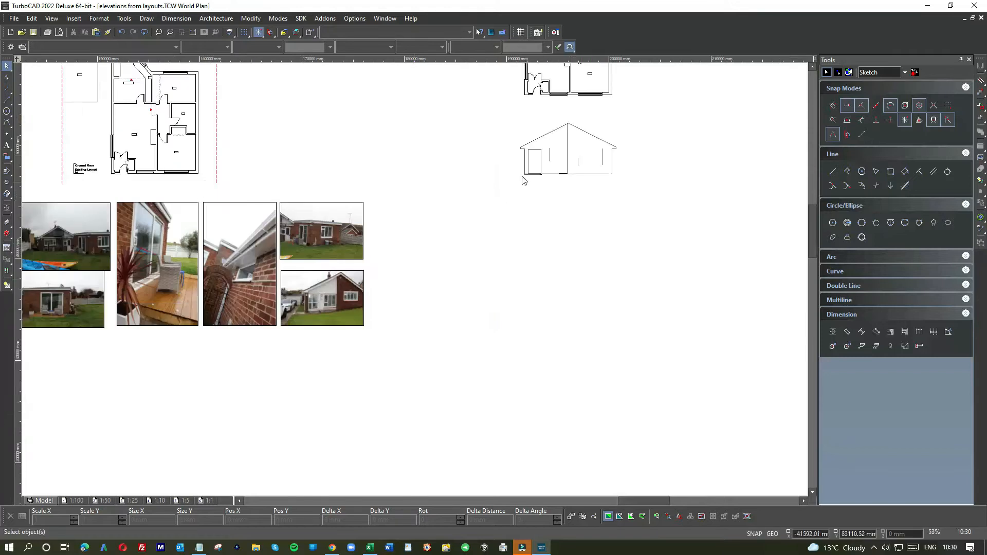
pyautogui.scroll(4, 414, 282)
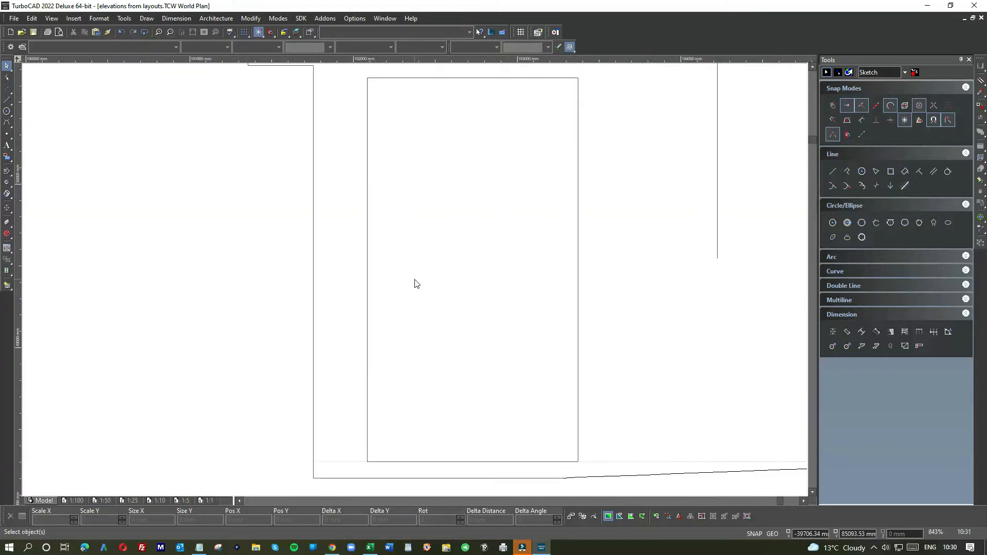
pyautogui.click(934, 173)
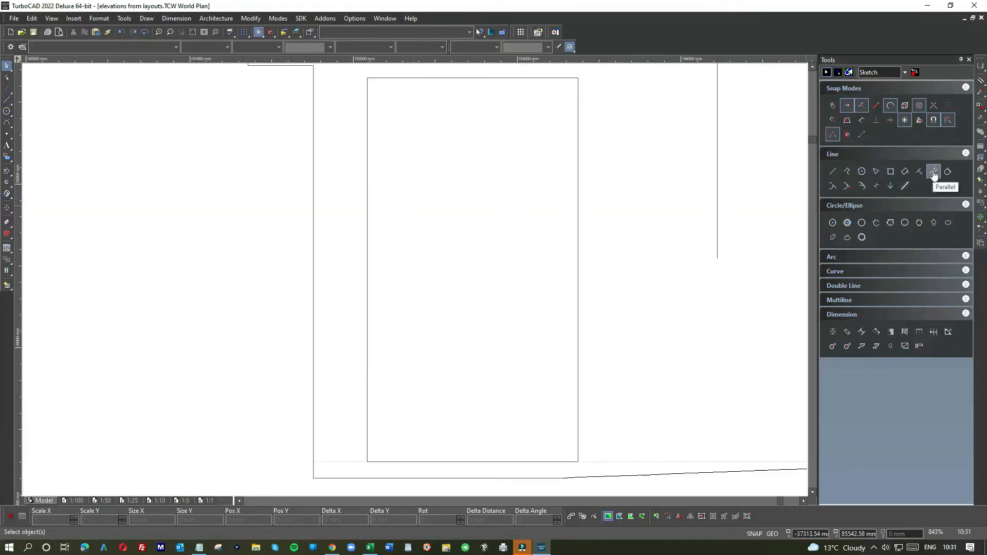
pyautogui.click(934, 172)
pyautogui.click(578, 215)
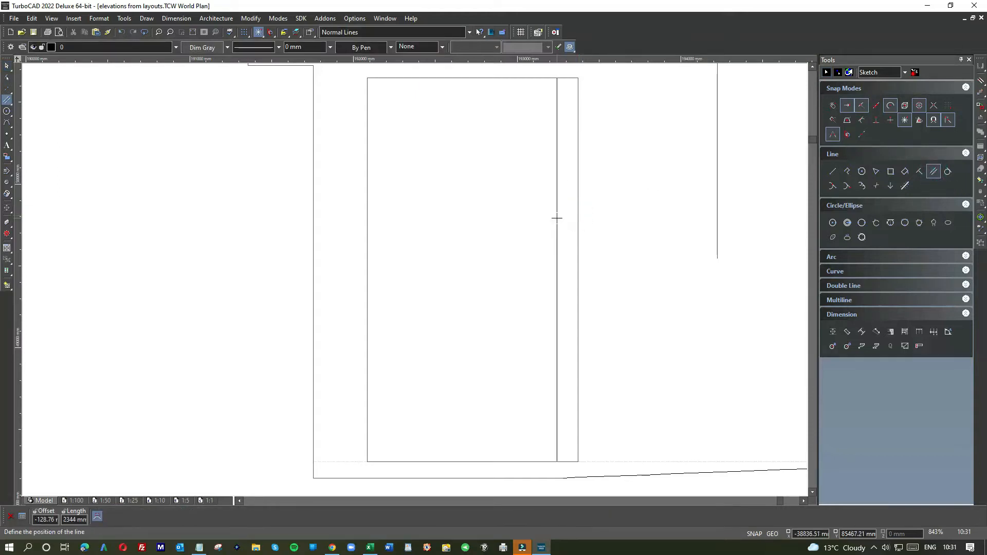
pyautogui.write('-')
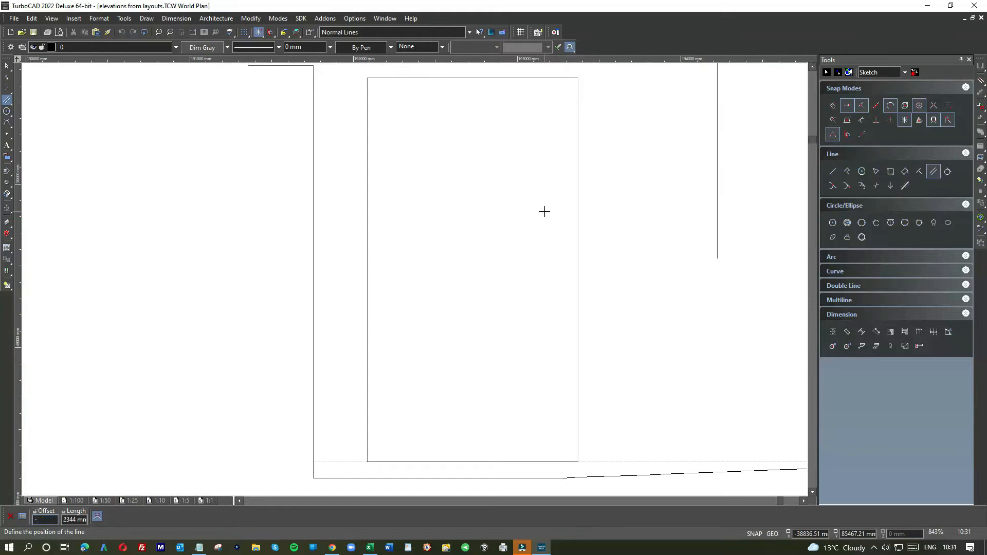
pyautogui.write('40')
pyautogui.press('Return')
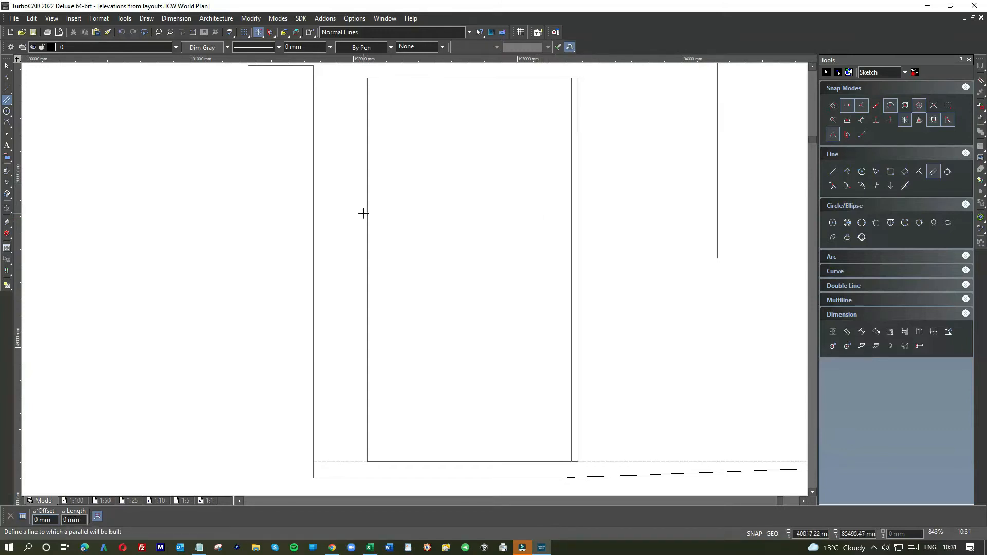
# Add parallel frame lines 40 mm inside the door's left vertical line and 40 mm below its head line
pyautogui.click(367, 202)
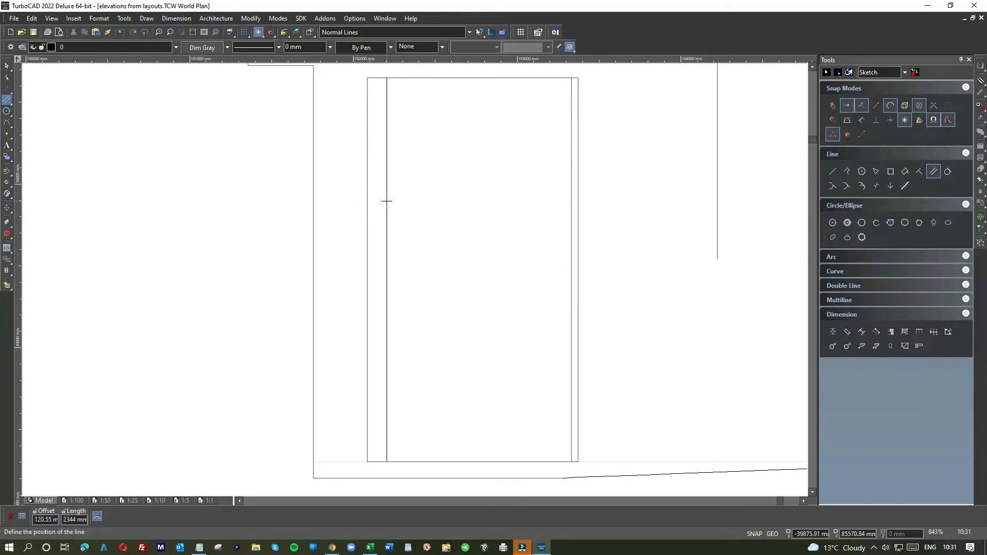
pyautogui.write('40')
pyautogui.press('Return')
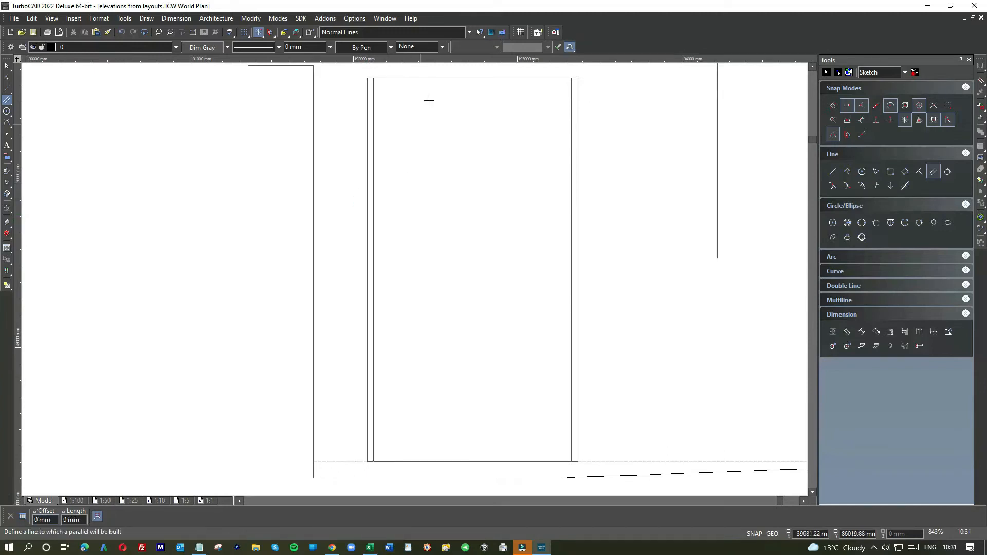
pyautogui.click(441, 79)
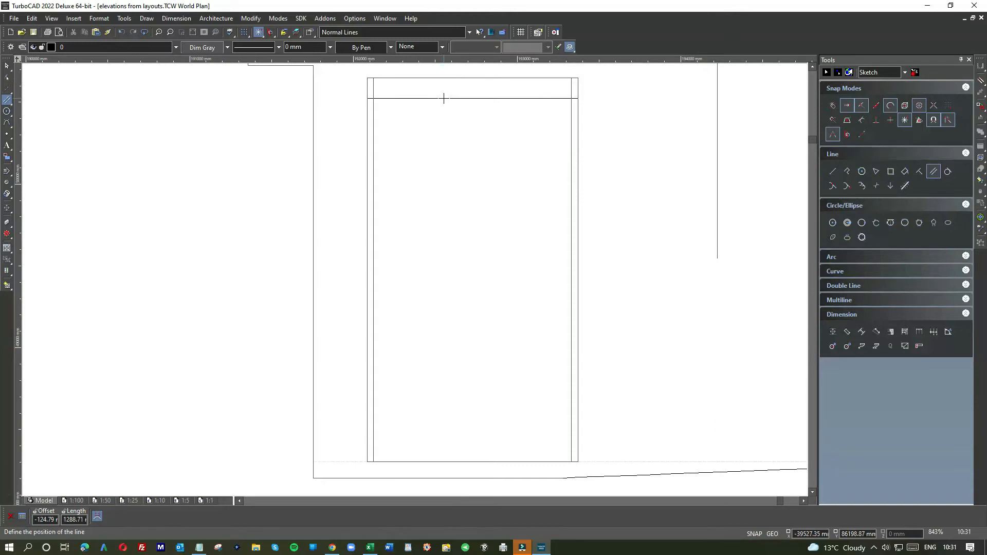
pyautogui.write('40')
pyautogui.press('Return')
# Add two parallel lines above the door's bottom line, offsetting the upper one 40 mm from the lower one
pyautogui.scroll(-1, 425, 371)
pyautogui.click(420, 324)
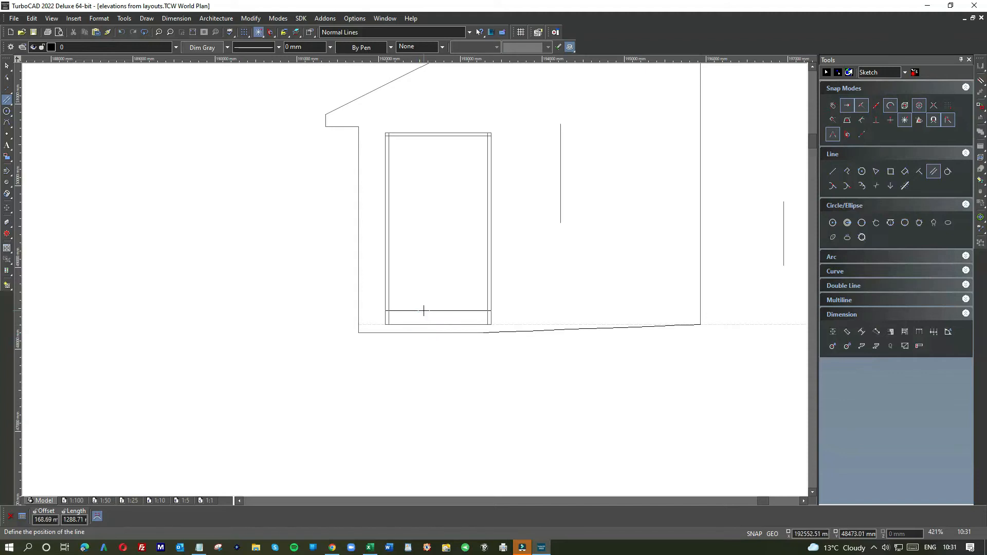
pyautogui.click(430, 321)
pyautogui.scroll(2, 429, 324)
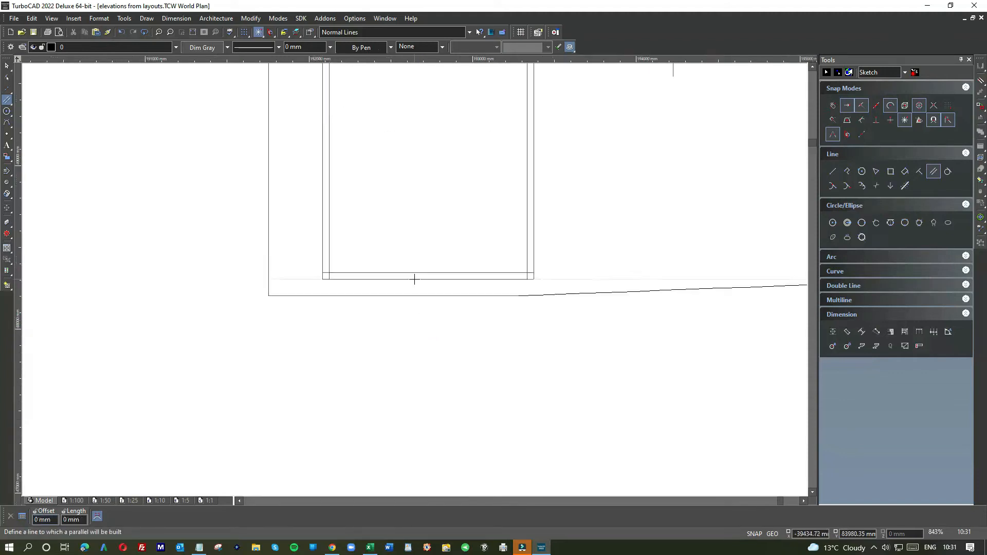
pyautogui.click(420, 265)
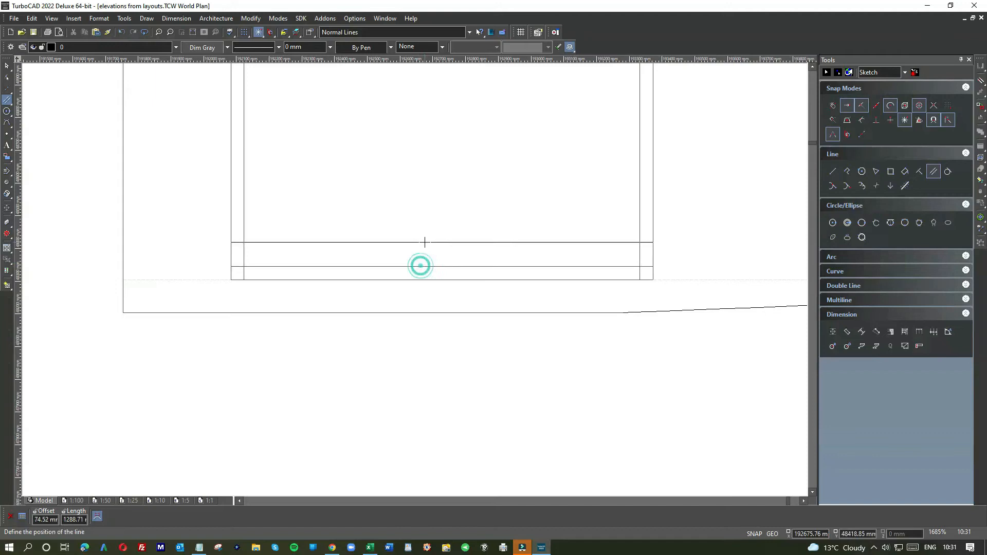
pyautogui.write('40')
pyautogui.press('Return')
pyautogui.scroll(-2, 424, 242)
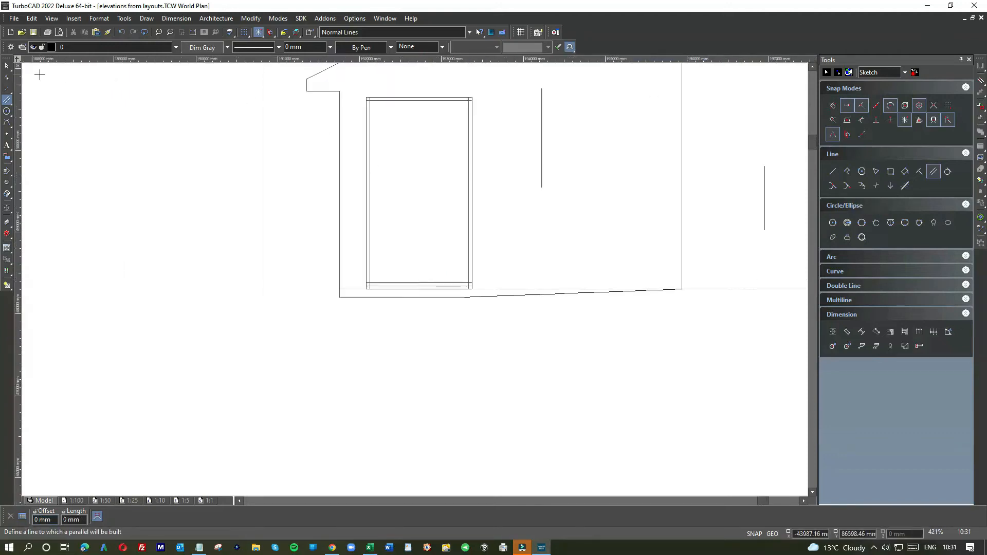
# Trim the door frame's upper left inner corner so the inner left vertical and inner head line end where they meet
pyautogui.click(8, 66)
pyautogui.scroll(3, 375, 286)
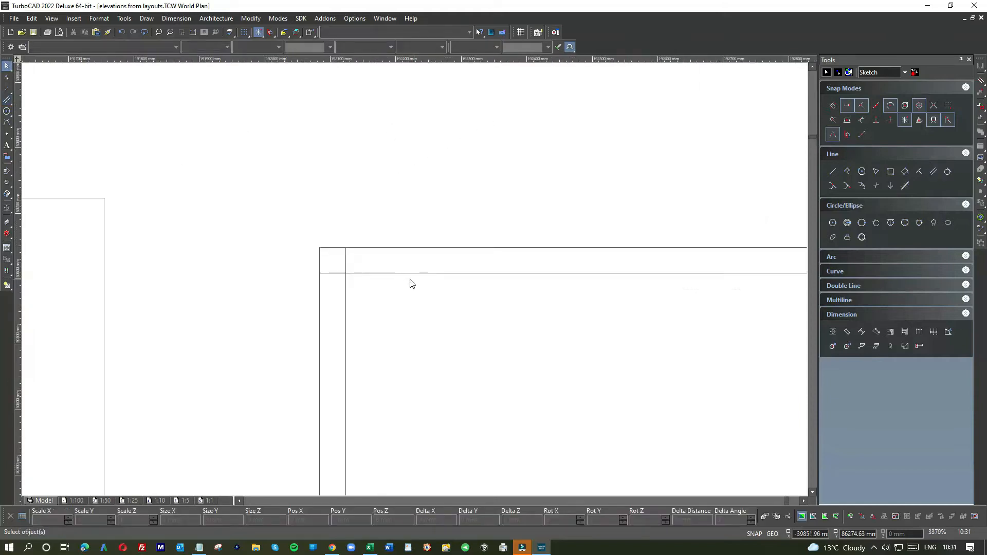
pyautogui.click(345, 264)
pyautogui.moveTo(343, 246); pyautogui.dragTo(342, 273)
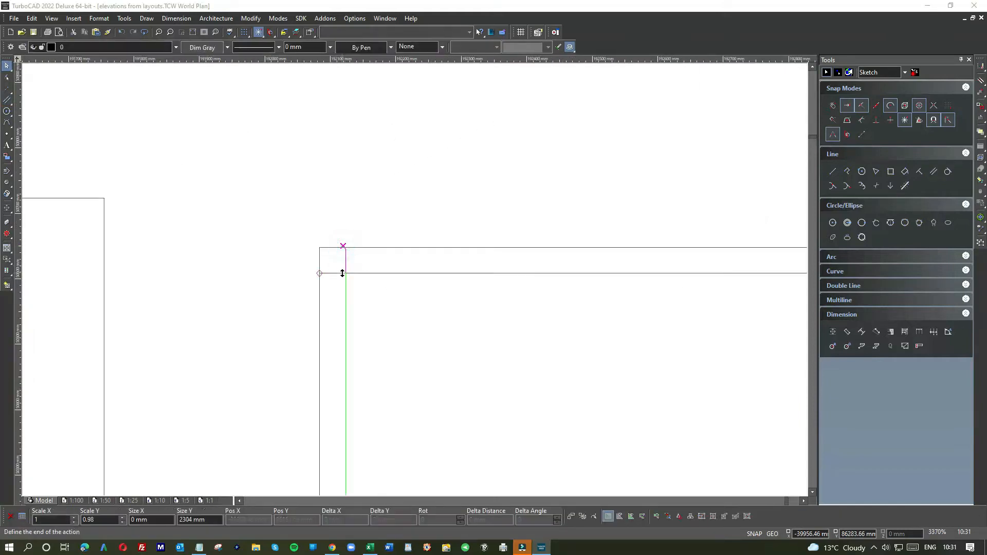
pyautogui.click(374, 273)
pyautogui.moveTo(329, 274); pyautogui.dragTo(345, 273)
# Trim the inner right vertical and inner head line so they end at the door frame's upper right inner corner
pyautogui.scroll(-2, 414, 282)
pyautogui.scroll(3, 586, 273)
pyautogui.click(437, 267)
pyautogui.moveTo(435, 247); pyautogui.dragTo(436, 300)
pyautogui.click(460, 299)
pyautogui.click(404, 336)
pyautogui.scroll(-5, 404, 382)
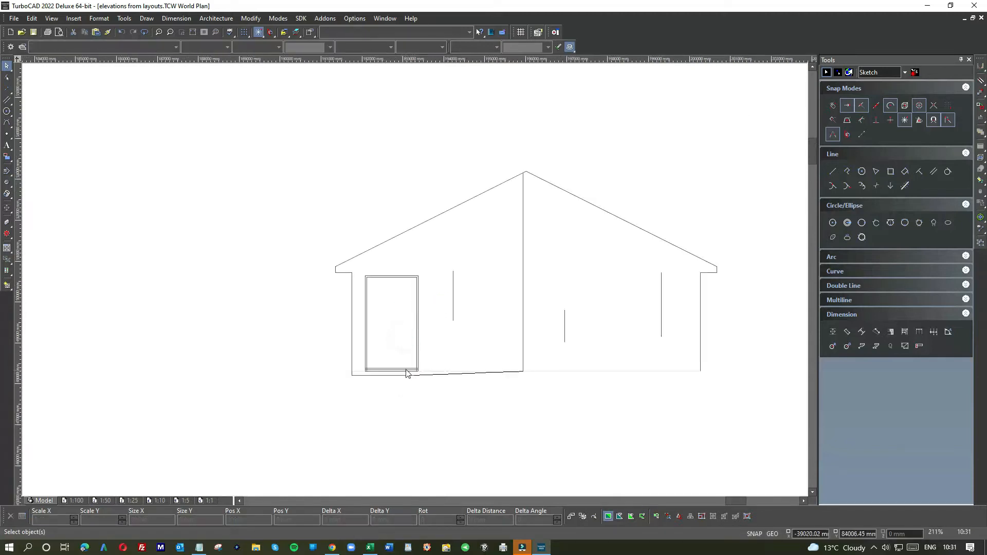
# Shorten the inner right vertical so its lower end stops at the lower of the two sill lines
pyautogui.scroll(3, 406, 374)
pyautogui.click(503, 233)
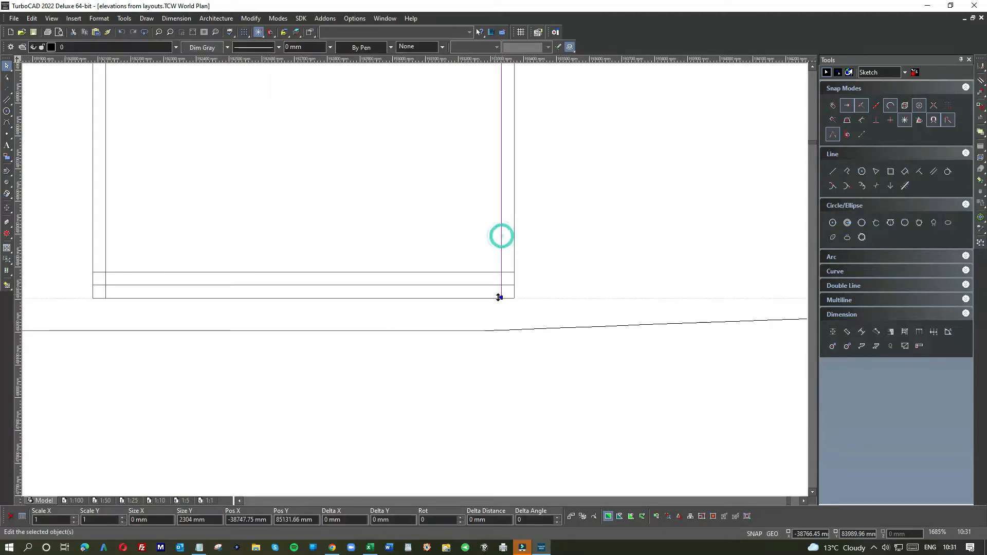
pyautogui.click(499, 298)
pyautogui.click(502, 286)
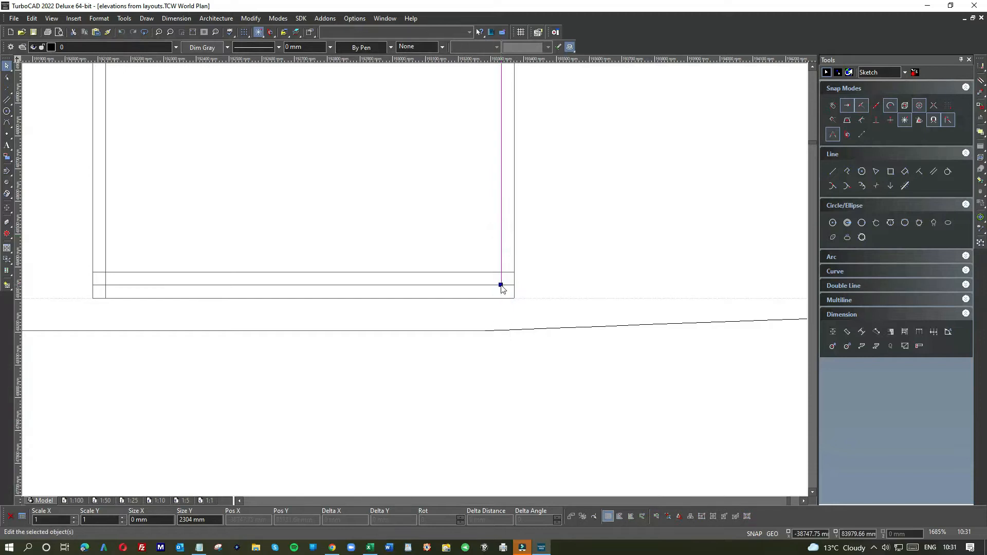
pyautogui.click(514, 271)
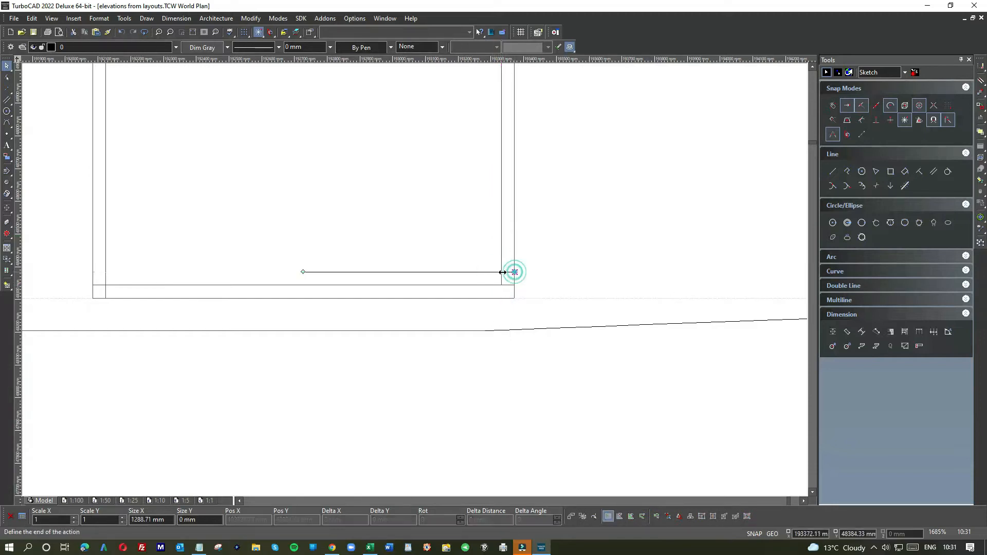
pyautogui.press('Escape')
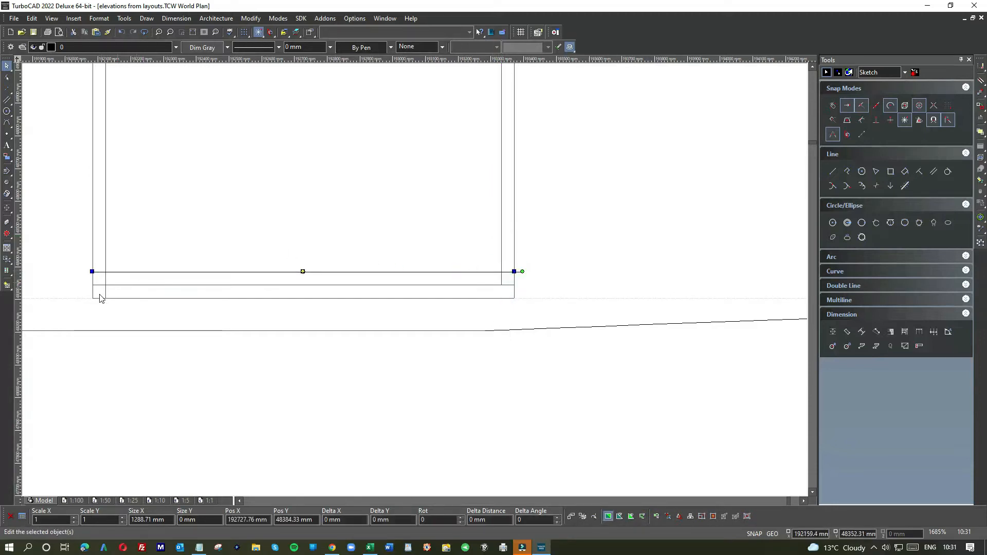
# Shorten the inner left vertical so its lower end stops at the lower of the two sill lines
pyautogui.click(106, 235)
pyautogui.click(105, 298)
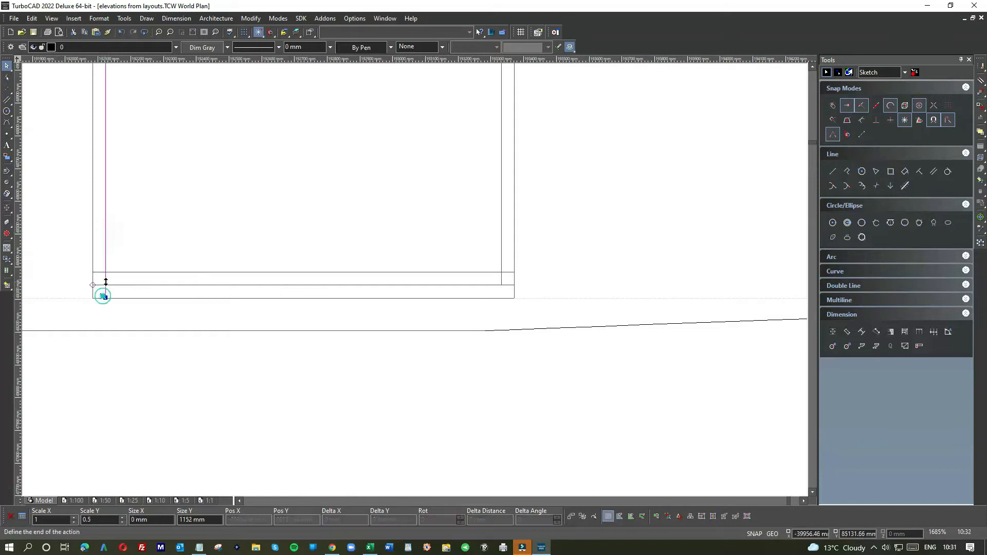
pyautogui.click(106, 285)
pyautogui.click(123, 244)
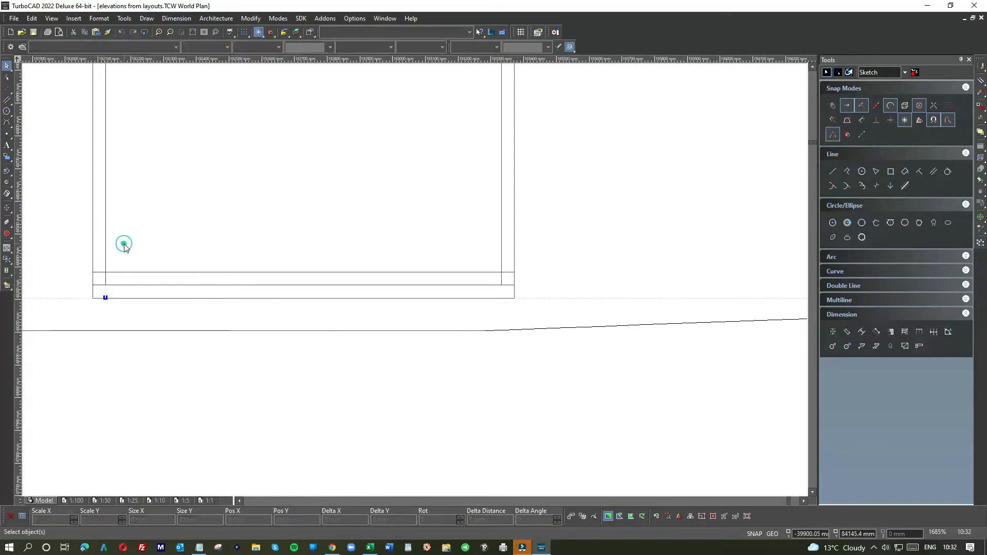
pyautogui.scroll(-2, 123, 267)
pyautogui.scroll(6, 416, 284)
pyautogui.click(454, 311)
pyautogui.click(372, 310)
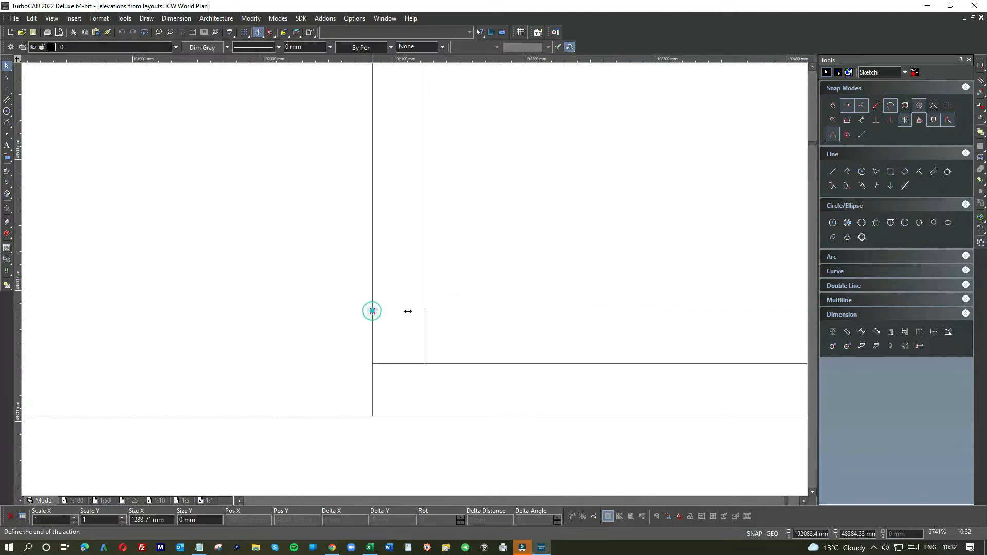
pyautogui.click(425, 310)
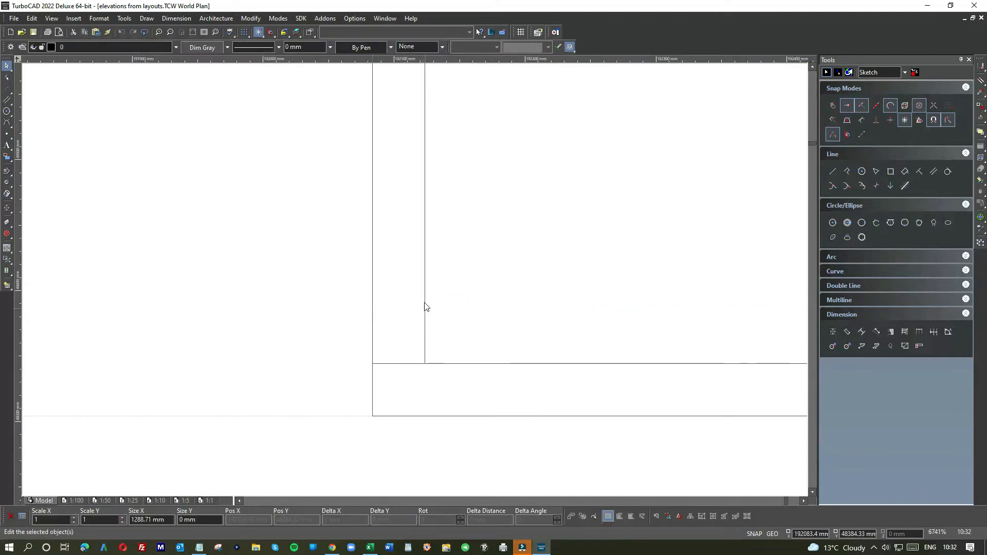
pyautogui.click(125, 35)
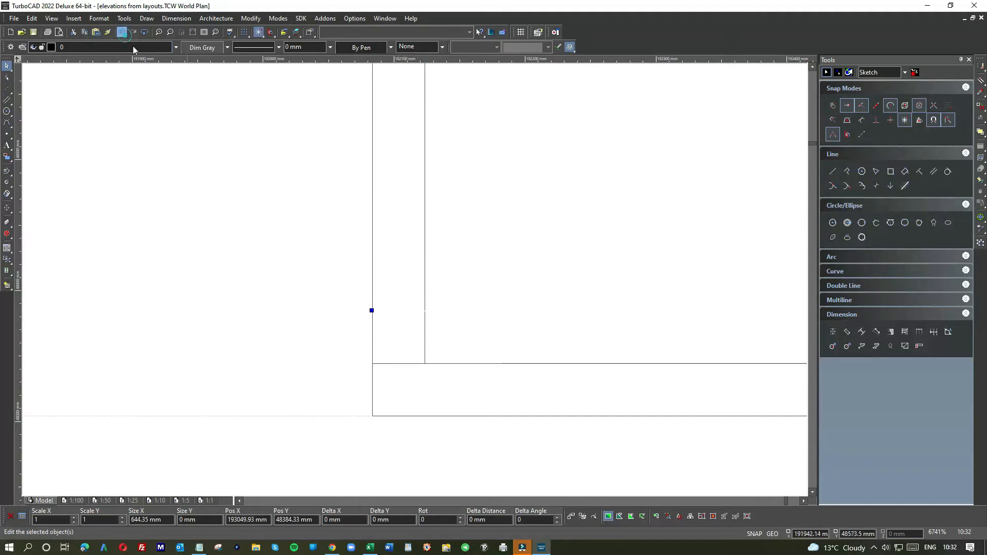
# Shorten the upper sill line to start at the inner left vertical, and raise that vertical's lower end to meet it
pyautogui.click(371, 310)
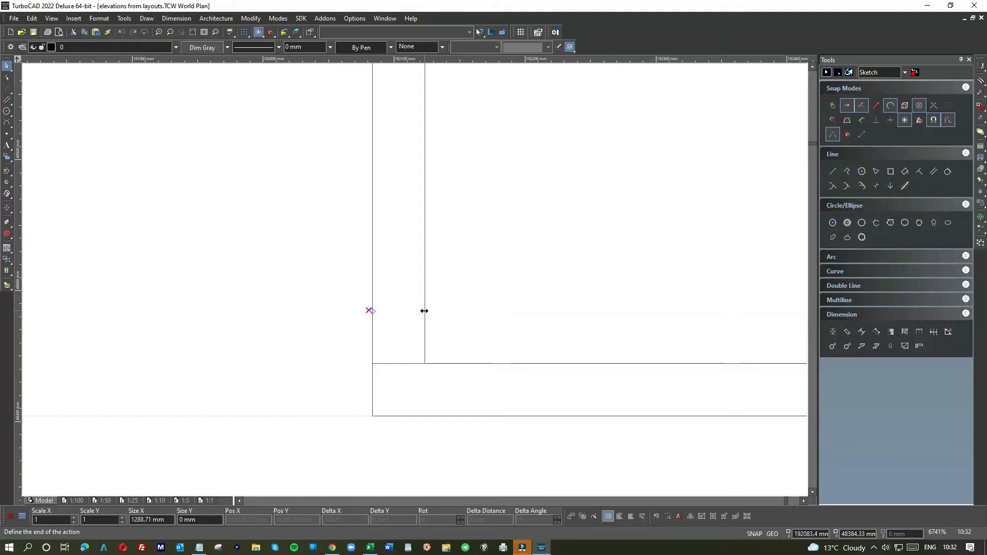
pyautogui.click(425, 311)
pyautogui.click(424, 286)
pyautogui.moveTo(423, 362); pyautogui.dragTo(432, 306)
pyautogui.click(432, 302)
# Examine the front reference photo for the entrance door and side panel arrangement, and compare it with the drawn frame
pyautogui.scroll(-2, 417, 283)
pyautogui.scroll(-2, 416, 283)
pyautogui.scroll(-4, 391, 286)
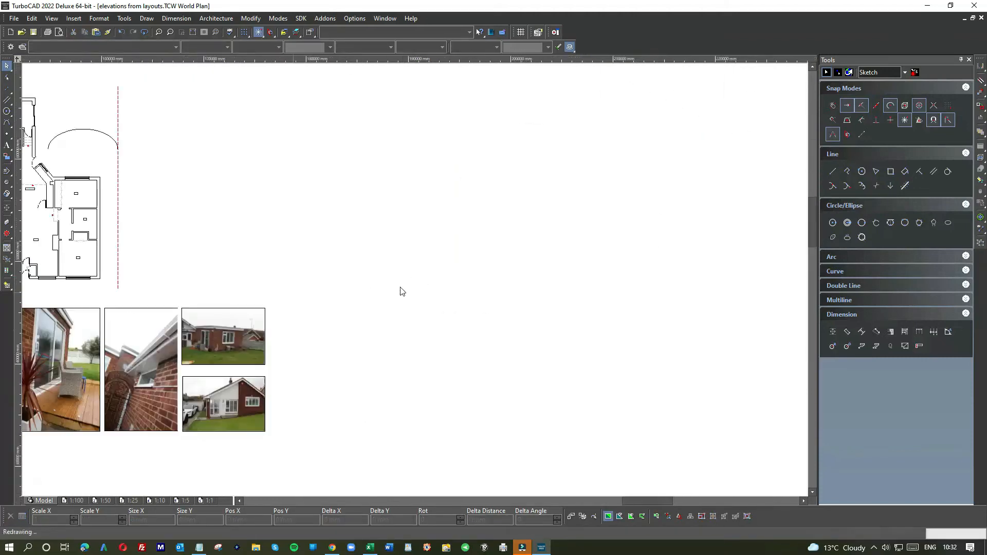
pyautogui.scroll(6, 226, 415)
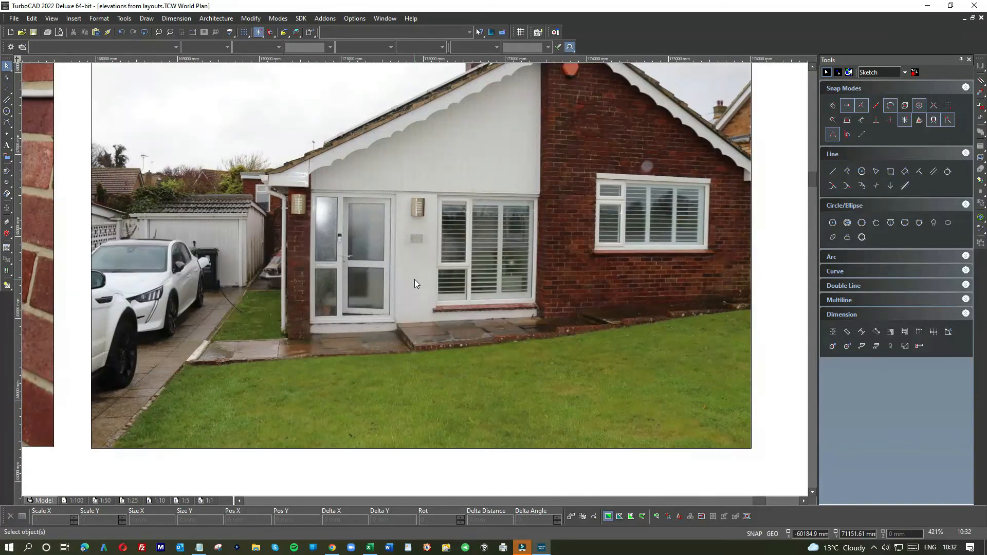
pyautogui.scroll(-4, 409, 260)
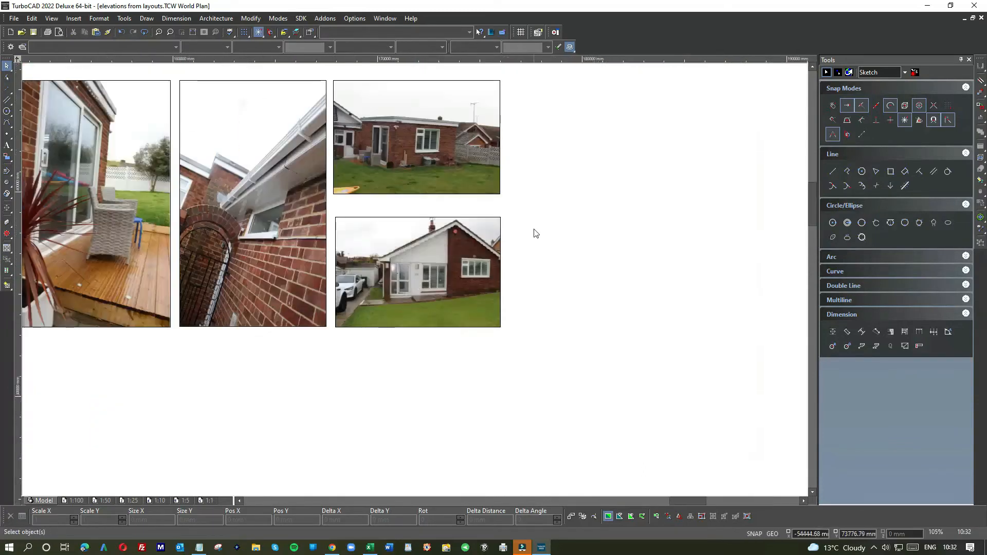
pyautogui.scroll(-3, 415, 282)
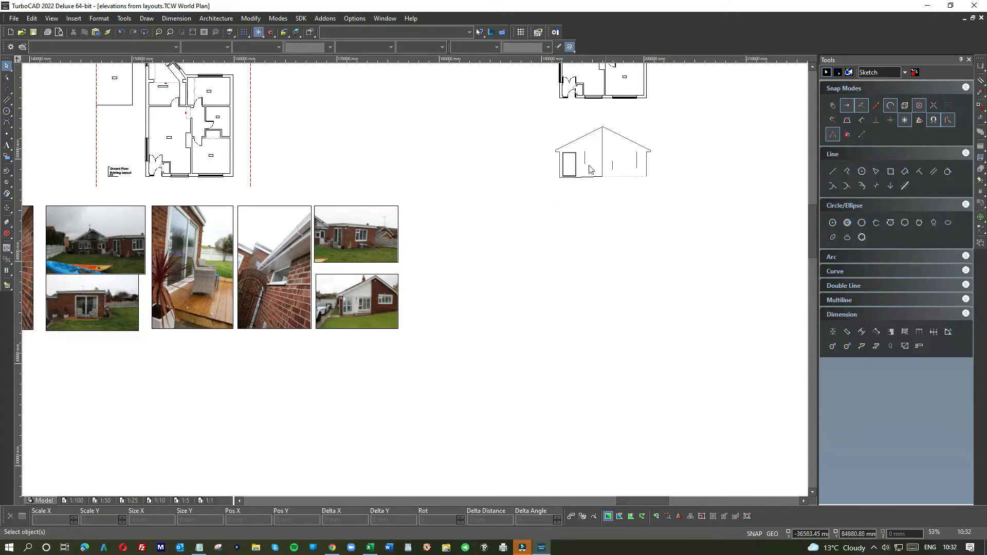
pyautogui.scroll(8, 590, 169)
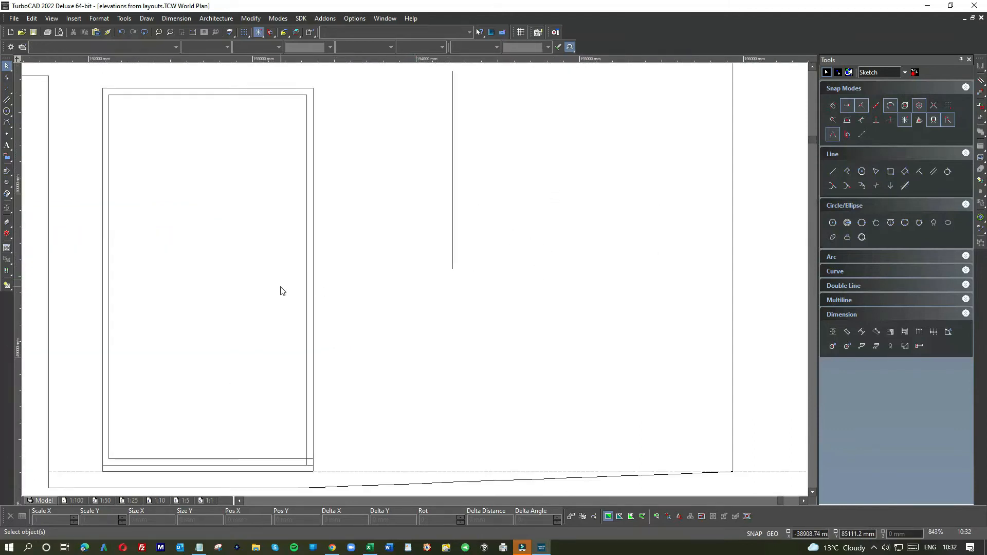
pyautogui.scroll(-2, 371, 253)
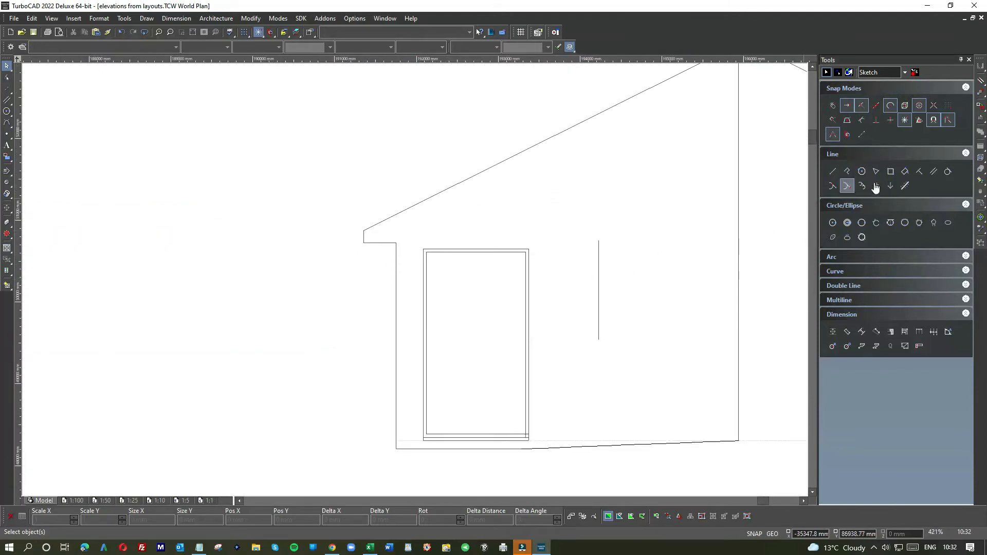
# Draw a parallel line offset 762 mm inward from the door frame's inner right vertical to mark the door leaf width
pyautogui.click(933, 171)
pyautogui.scroll(2, 415, 277)
pyautogui.scroll(6, 416, 278)
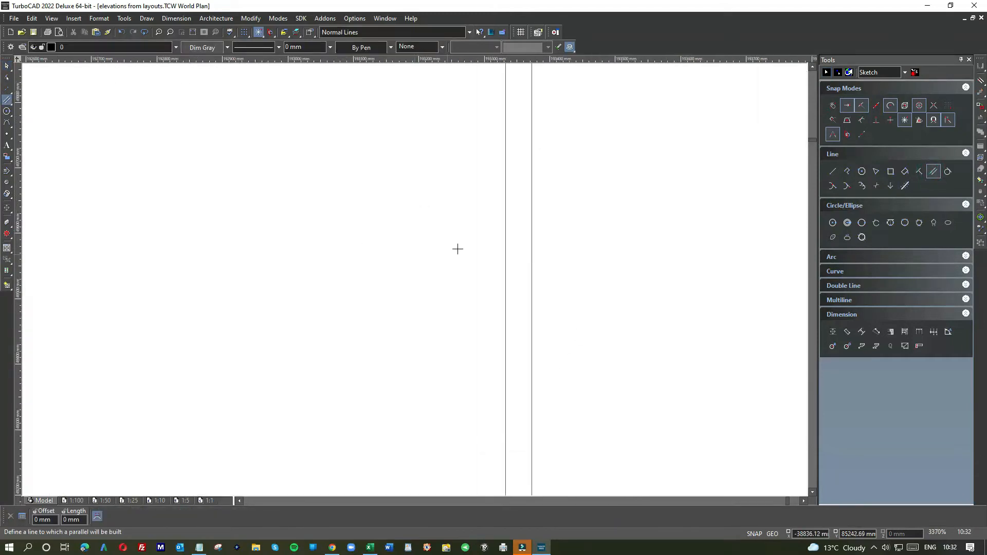
pyautogui.click(504, 243)
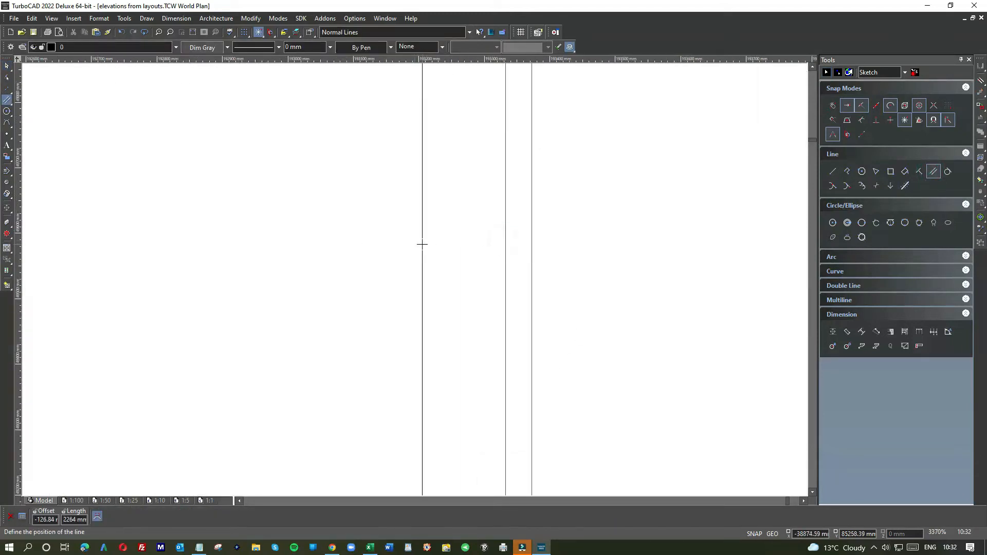
pyautogui.write('-762')
pyautogui.press('Return')
pyautogui.scroll(-2, 412, 261)
pyautogui.scroll(3, 309, 262)
pyautogui.click(448, 249)
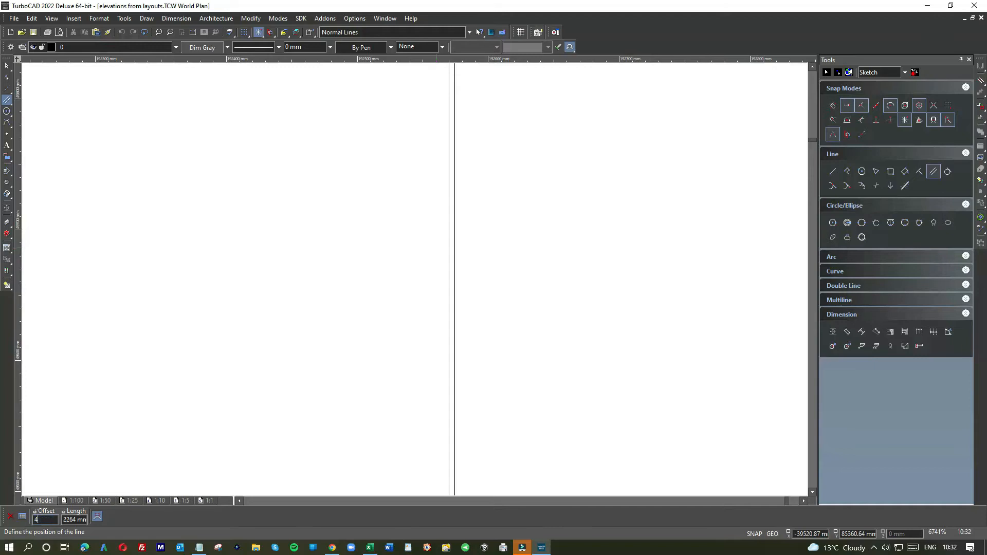
pyautogui.click(434, 247)
pyautogui.scroll(-2, 438, 253)
pyautogui.scroll(-2, 414, 280)
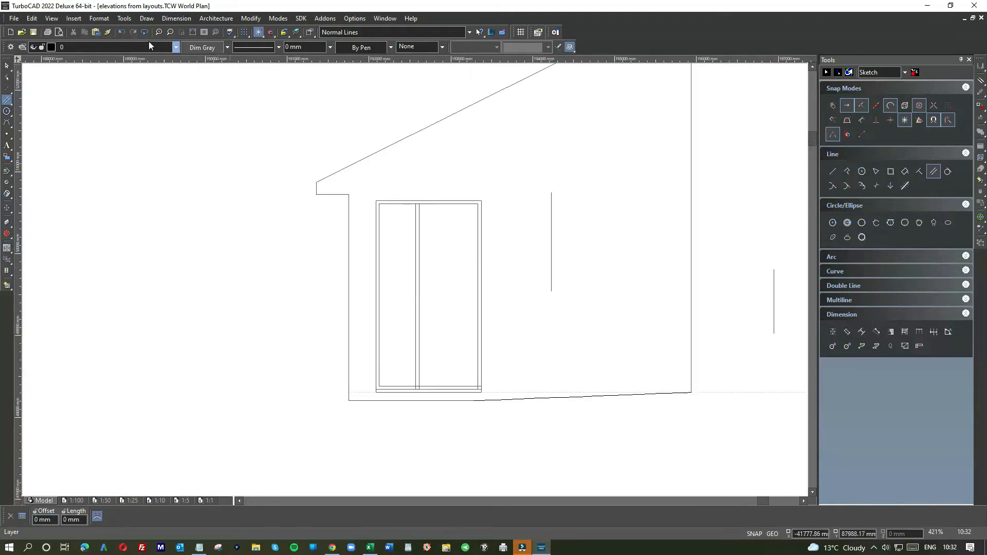
pyautogui.click(122, 32)
# Draw a parallel line 40 mm to the left of the door leaf line to form the mullion
pyautogui.scroll(3, 414, 278)
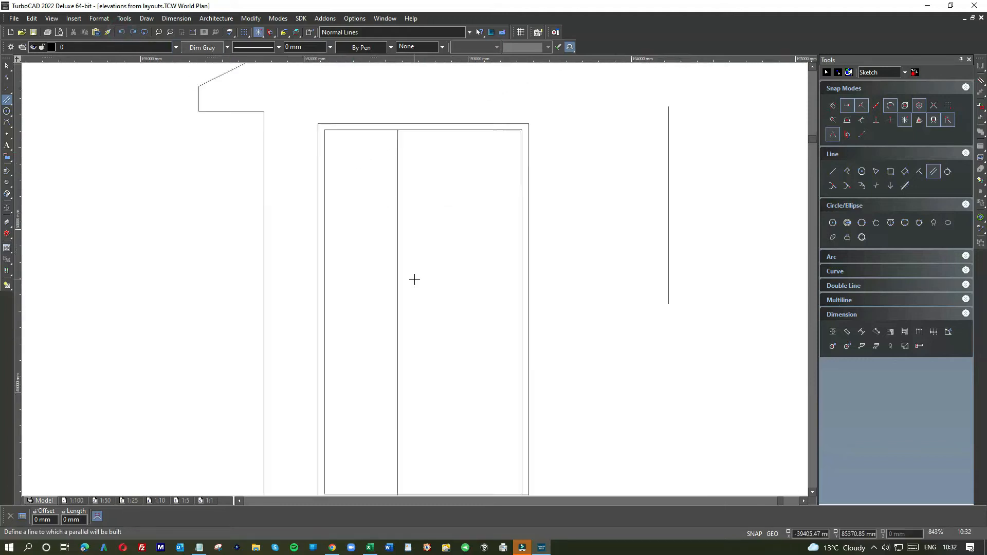
pyautogui.click(347, 287)
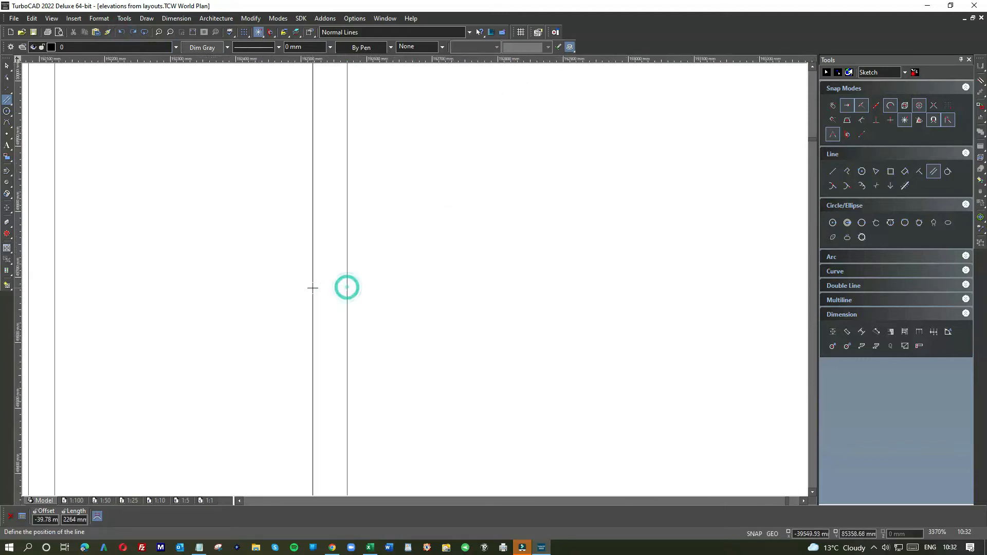
pyautogui.write('40')
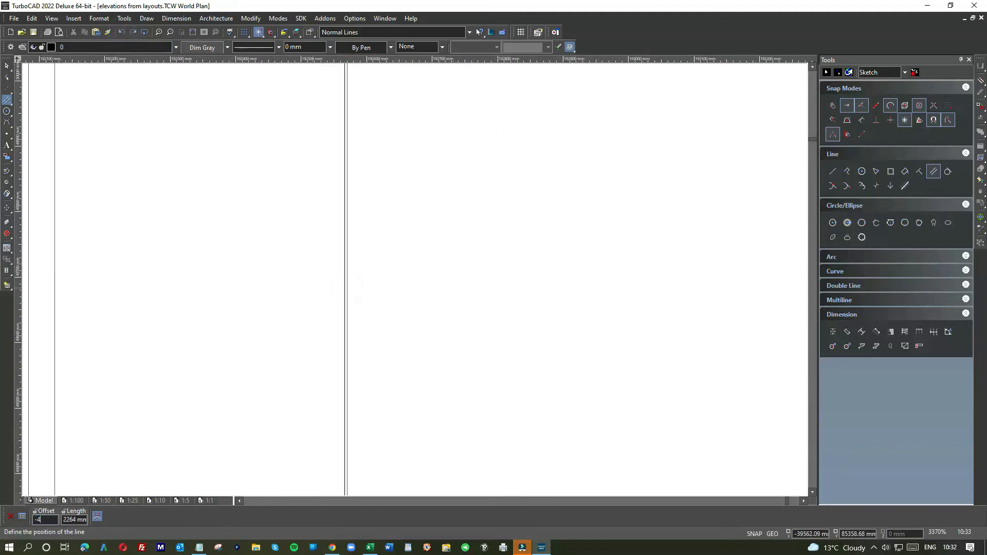
pyautogui.press('Return')
pyautogui.scroll(-3, 414, 280)
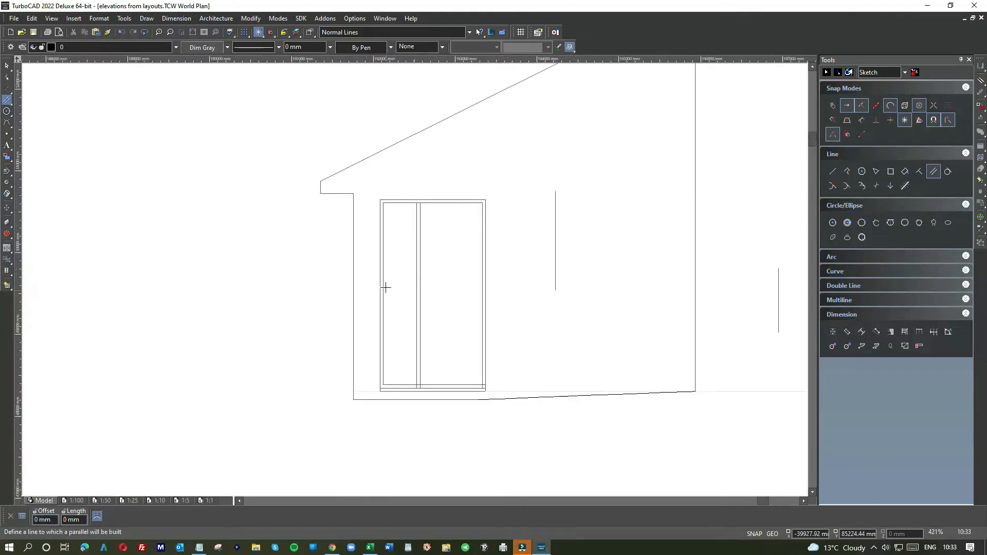
# Shorten the inner head line so its left end starts at the mullion's right line
pyautogui.scroll(1, 415, 279)
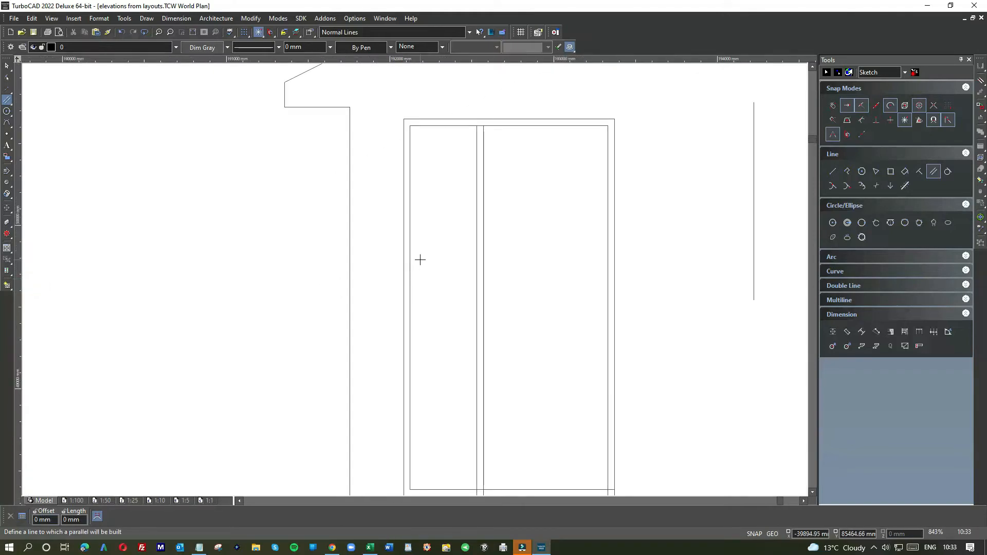
pyautogui.click(7, 66)
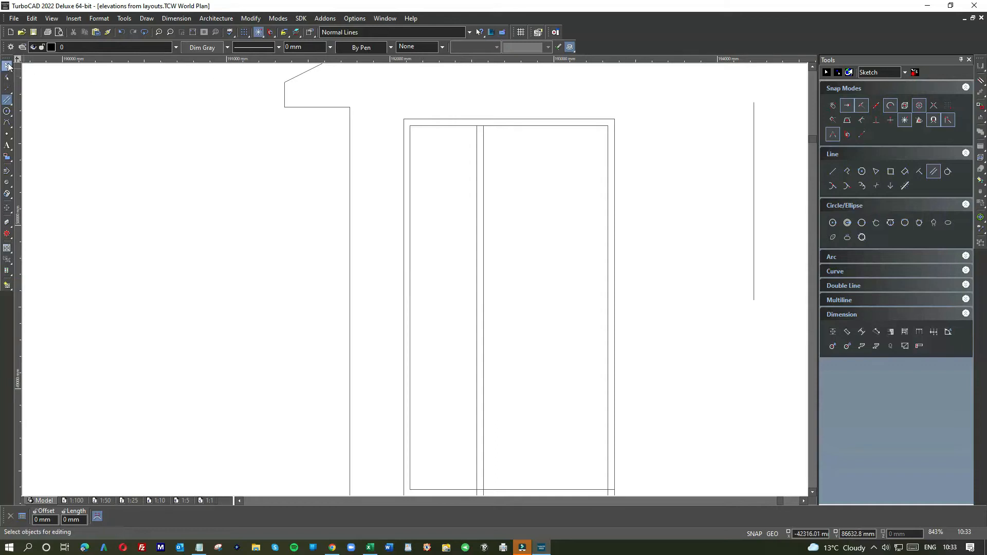
pyautogui.click(465, 125)
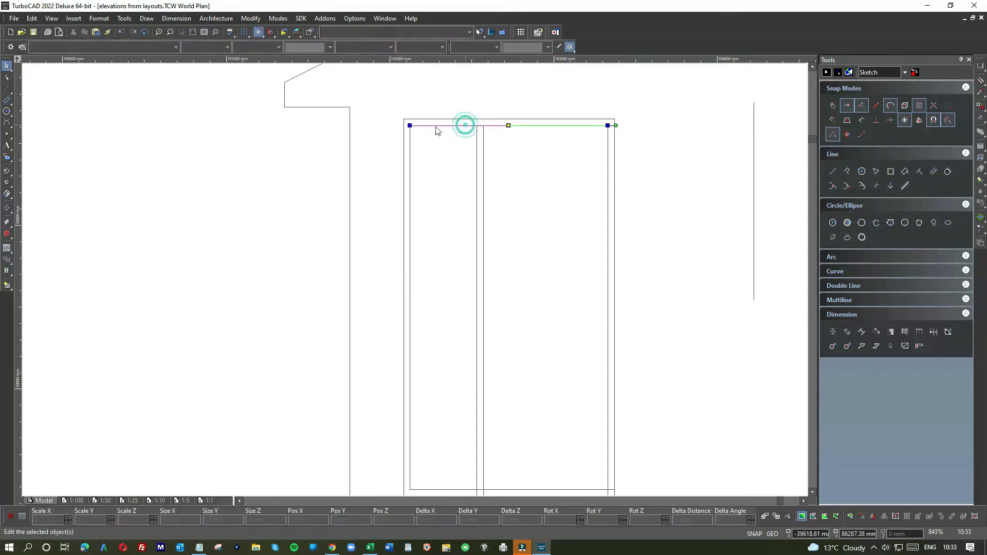
pyautogui.click(413, 126)
pyautogui.click(483, 126)
pyautogui.click(497, 140)
# Draw a horizontal line across the top of the side panel, from the inner left vertical to the mullion's left line
pyautogui.click(6, 99)
pyautogui.click(18, 107)
pyautogui.scroll(5, 503, 128)
pyautogui.click(146, 270)
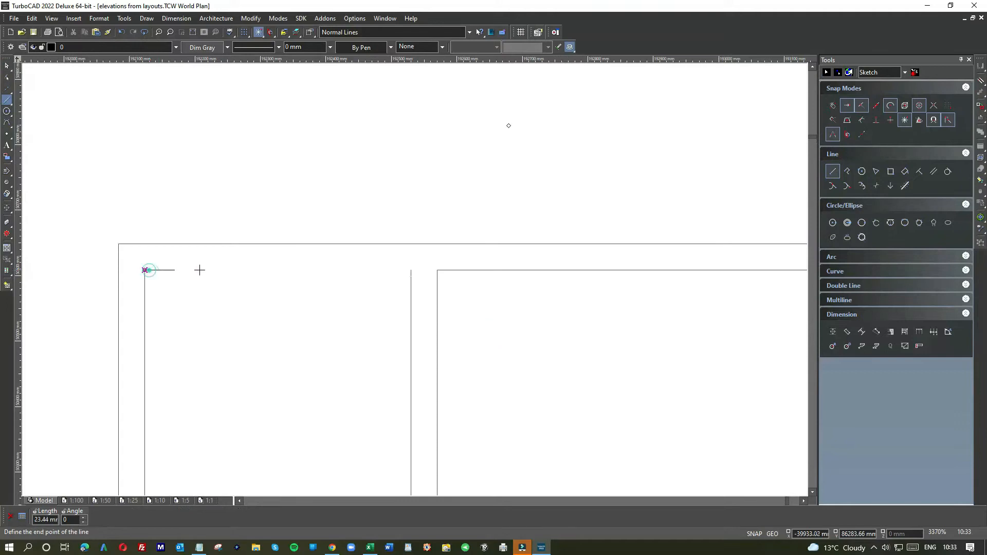
pyautogui.click(411, 270)
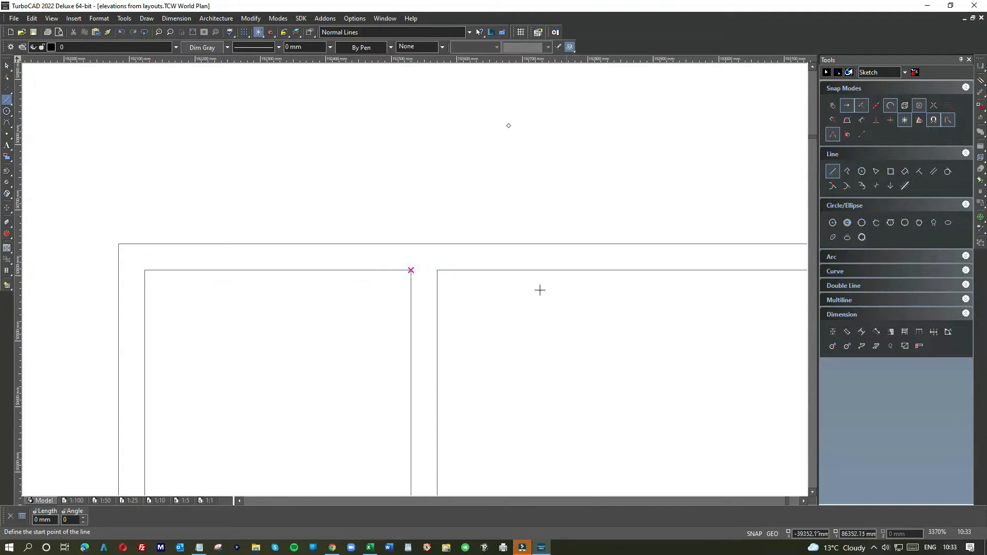
pyautogui.rightClick(528, 304)
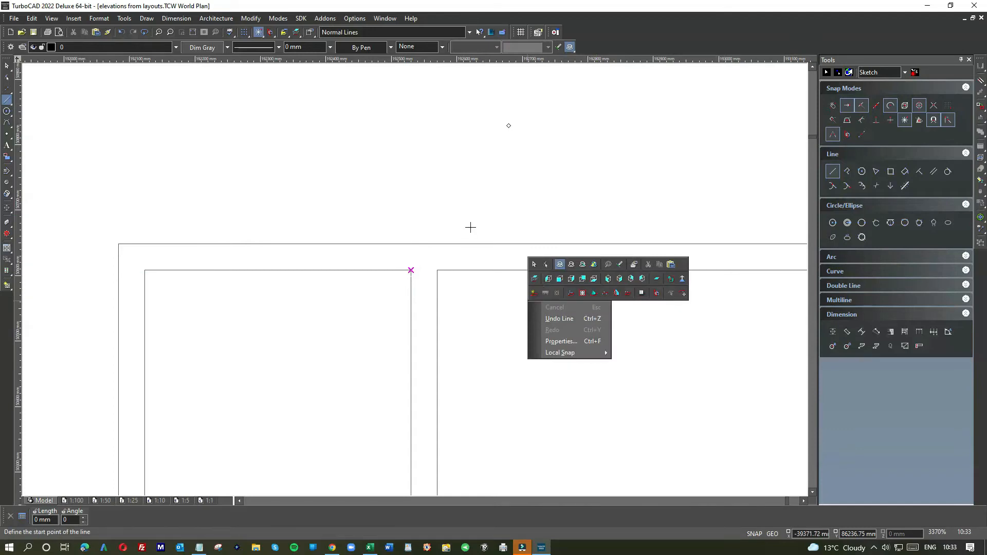
pyautogui.click(6, 68)
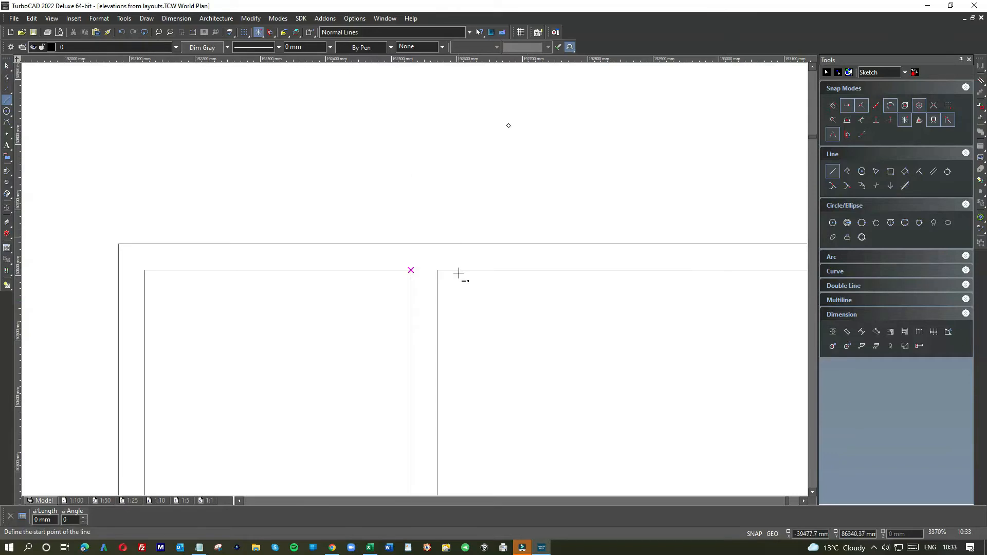
pyautogui.scroll(-4, 414, 280)
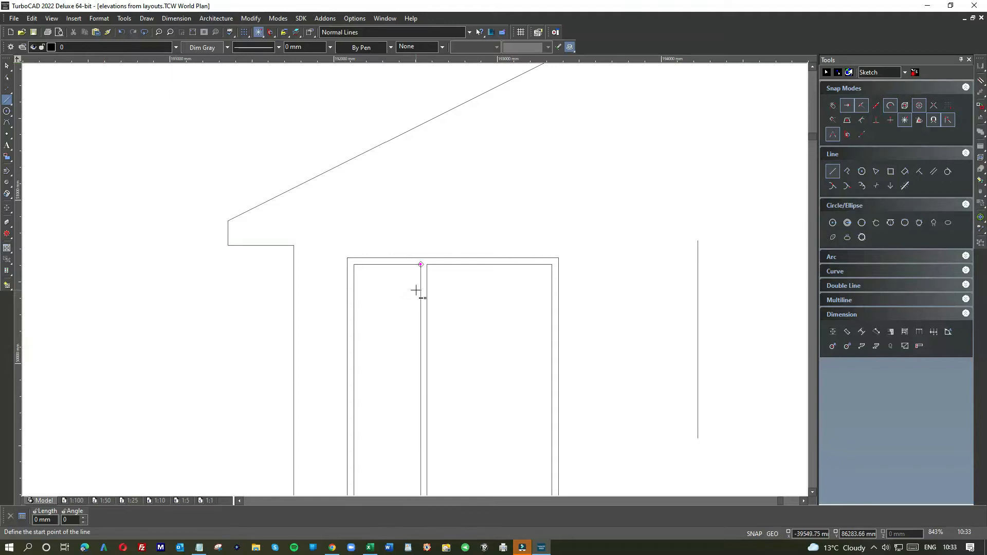
# Draw a parallel line 70 mm inward from the frame's inner right vertical to form the door's right stile
pyautogui.scroll(-2, 415, 290)
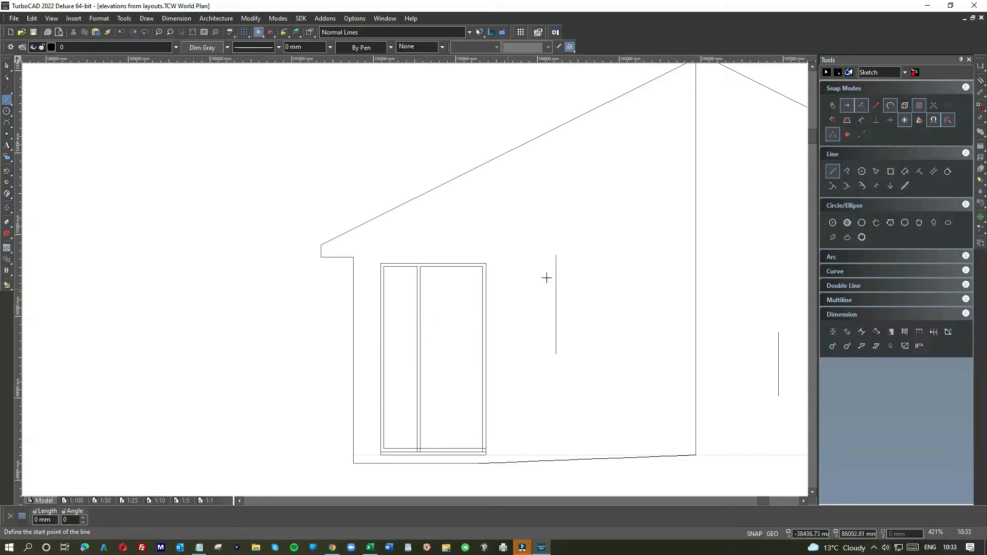
pyautogui.click(933, 171)
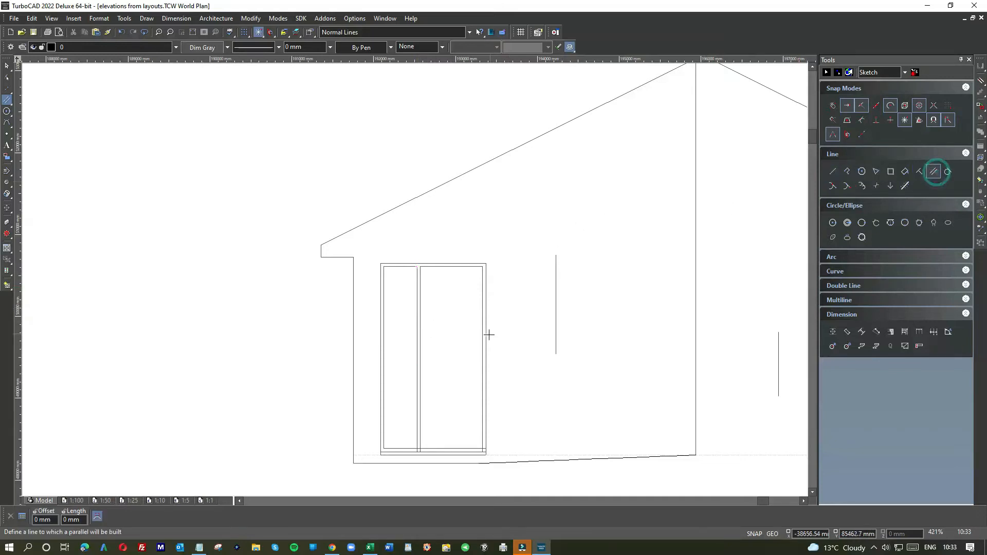
pyautogui.scroll(2, 414, 280)
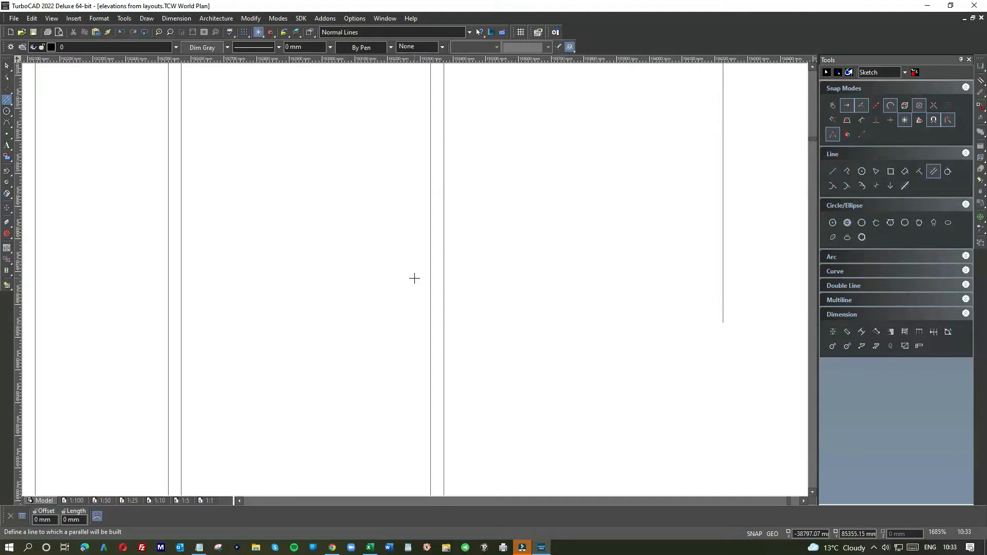
pyautogui.scroll(-1, 415, 279)
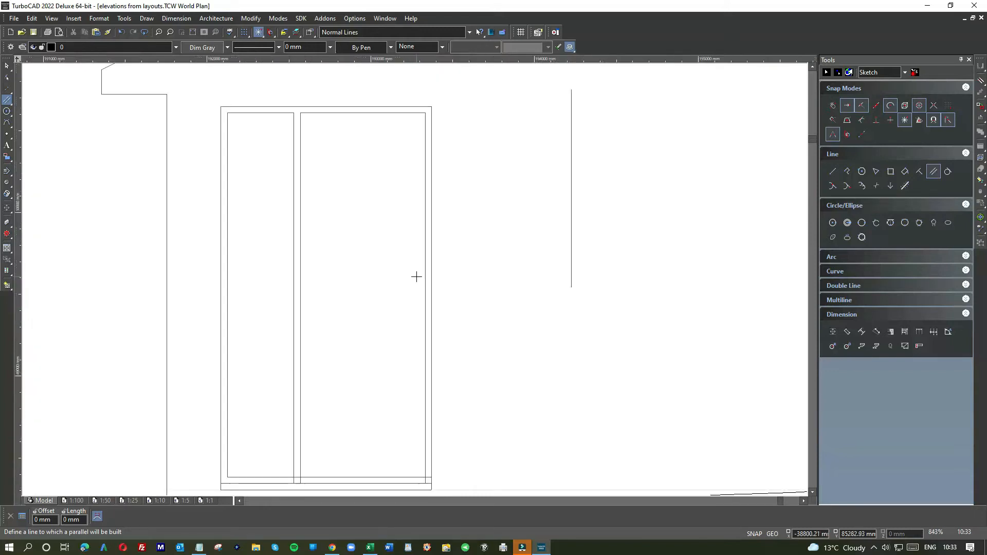
pyautogui.click(424, 264)
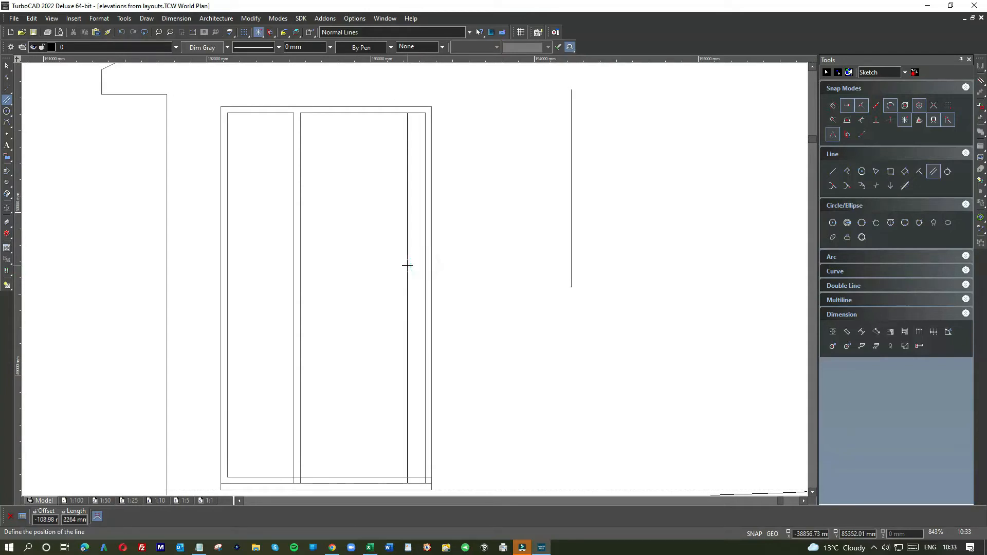
pyautogui.write('-70')
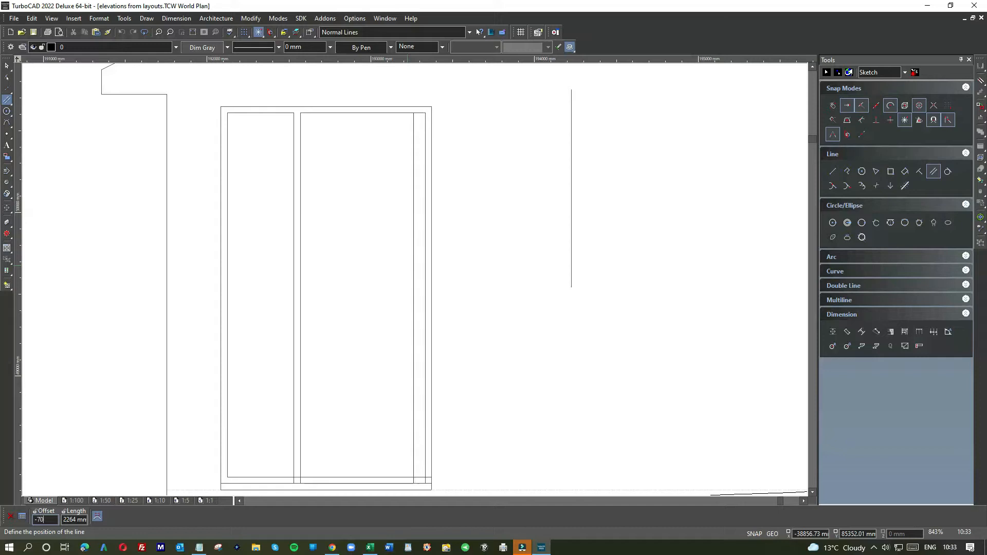
pyautogui.press('Return')
# Draw parallel lines 70 mm inside the mullion's right line and the door's head line for the left stile and top rail
pyautogui.click(302, 268)
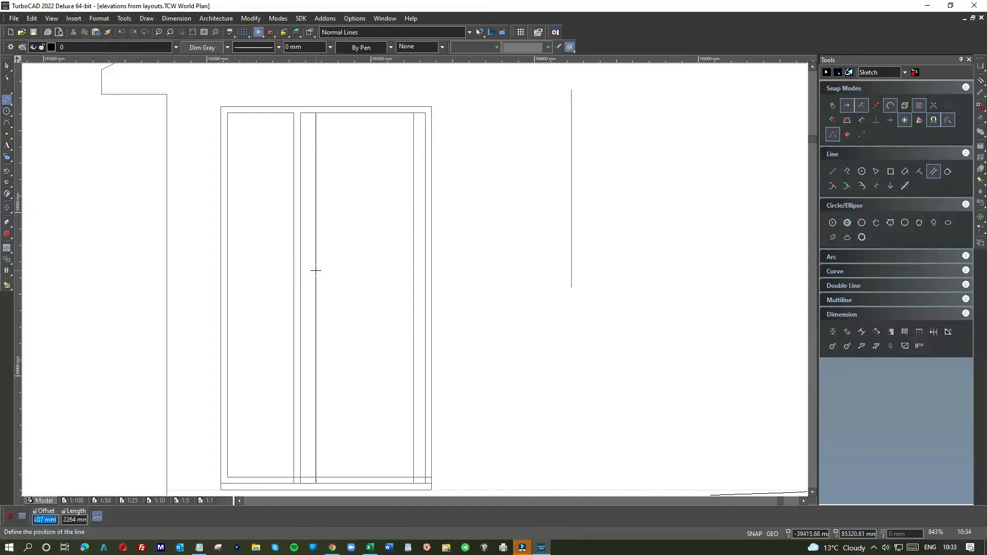
pyautogui.write('70')
pyautogui.press('Return')
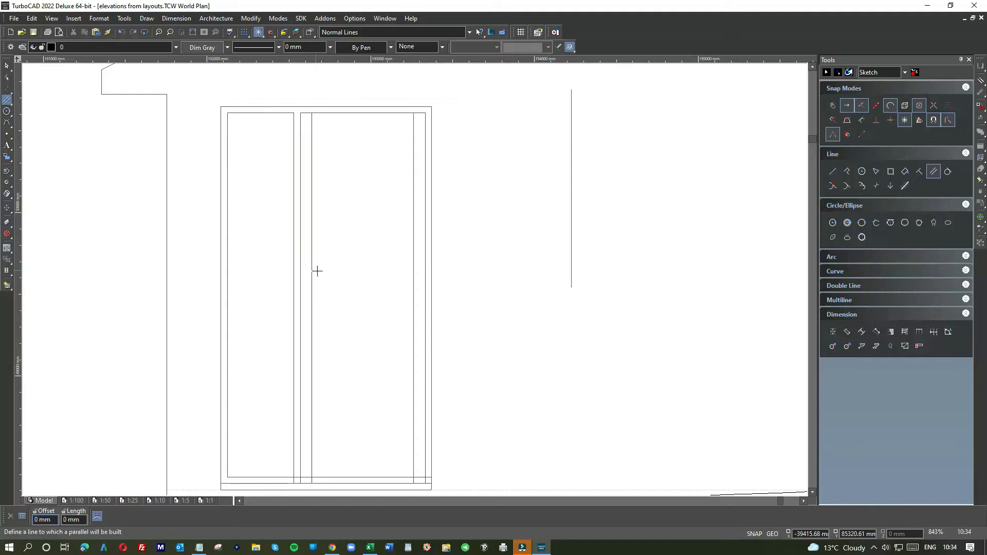
pyautogui.click(347, 114)
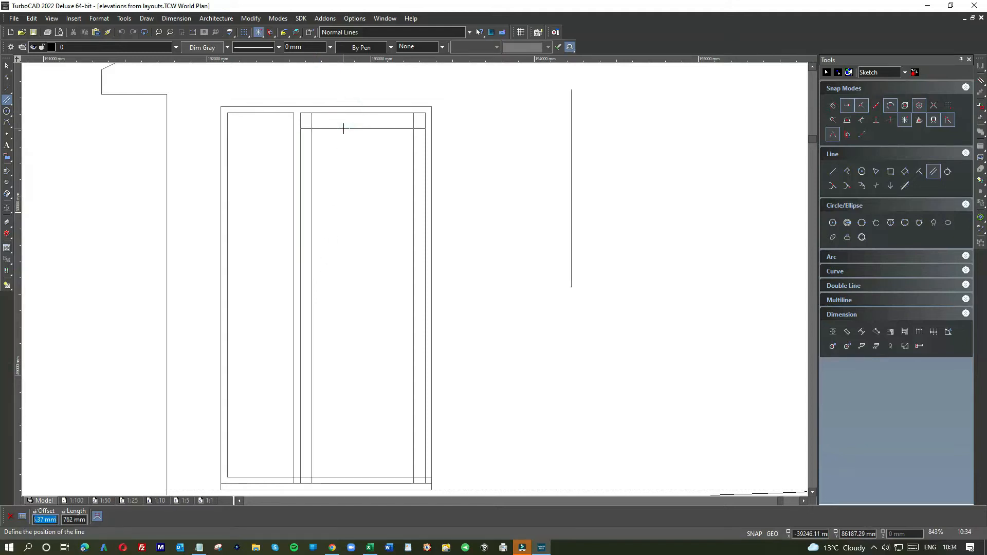
pyautogui.write('70')
pyautogui.press('Return')
pyautogui.scroll(-1, 434, 334)
# Draw a parallel line 70 mm above the inner bottom line of the frame to form the door's bottom rail
pyautogui.scroll(3, 411, 278)
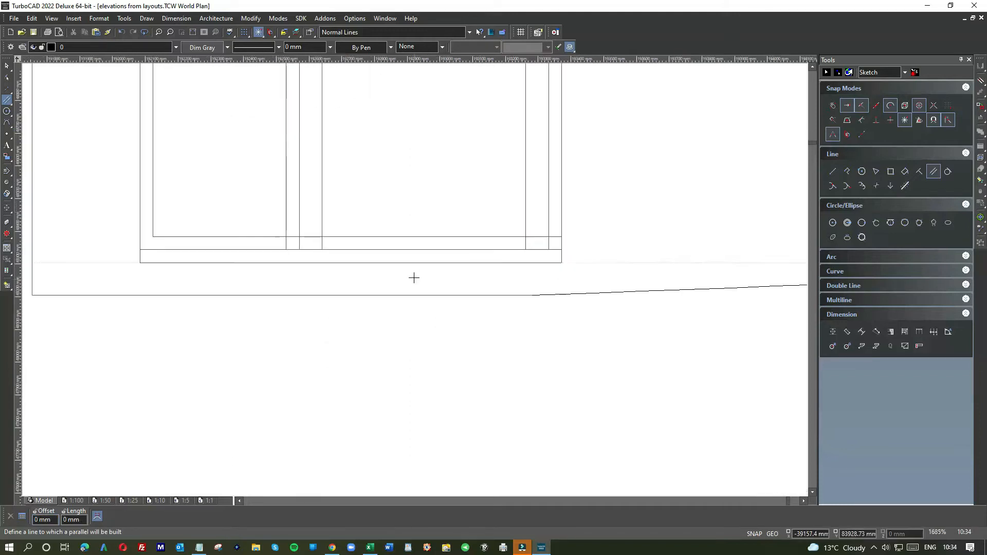
pyautogui.click(420, 206)
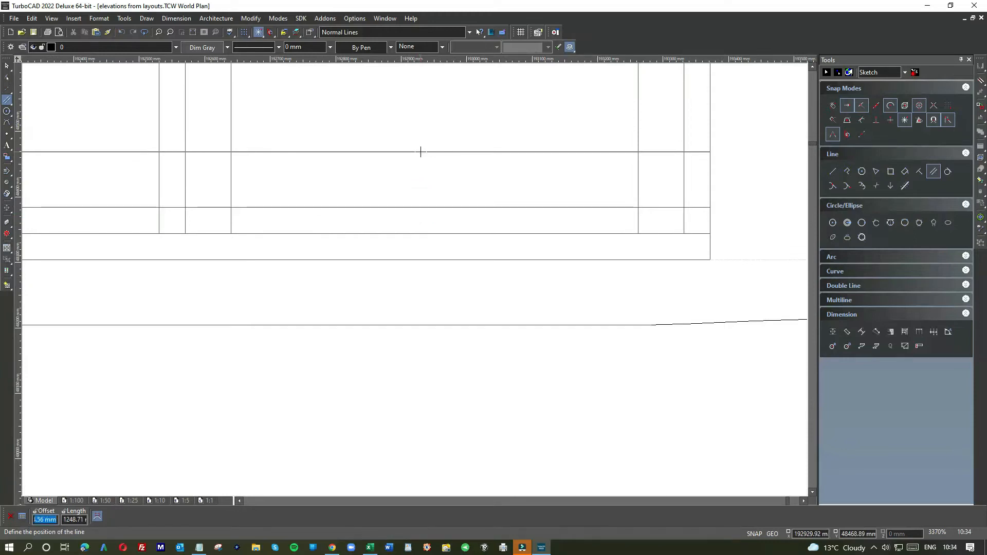
pyautogui.click(427, 162)
pyautogui.scroll(-1, 427, 162)
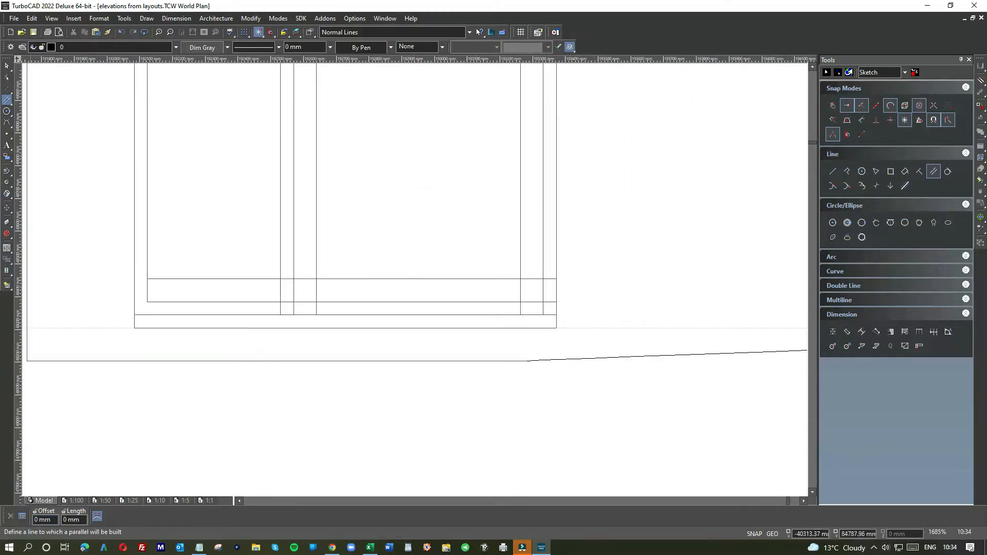
# Shorten the bottom rail line and the left stile line so they meet at the door panel's lower-left corner
pyautogui.click(7, 66)
pyautogui.click(343, 279)
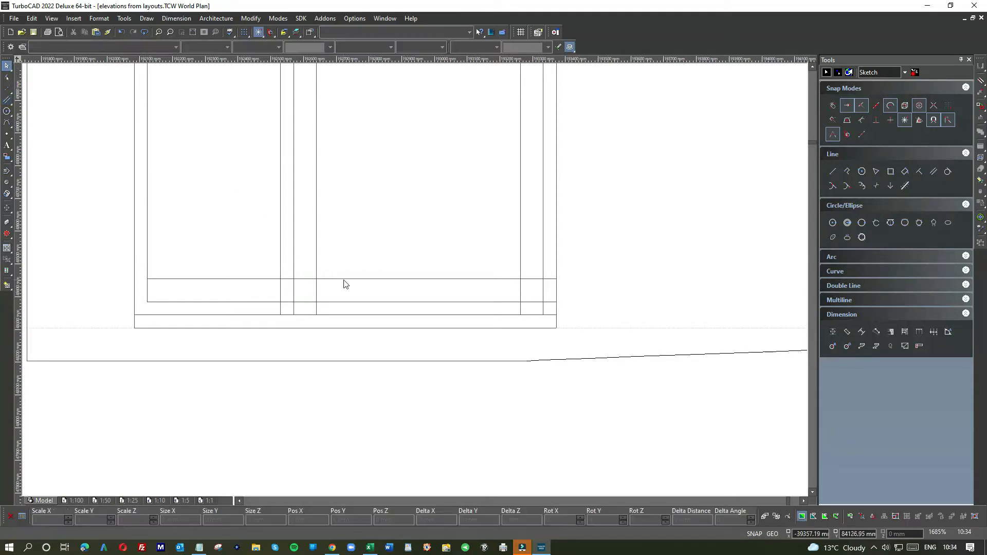
pyautogui.click(147, 279)
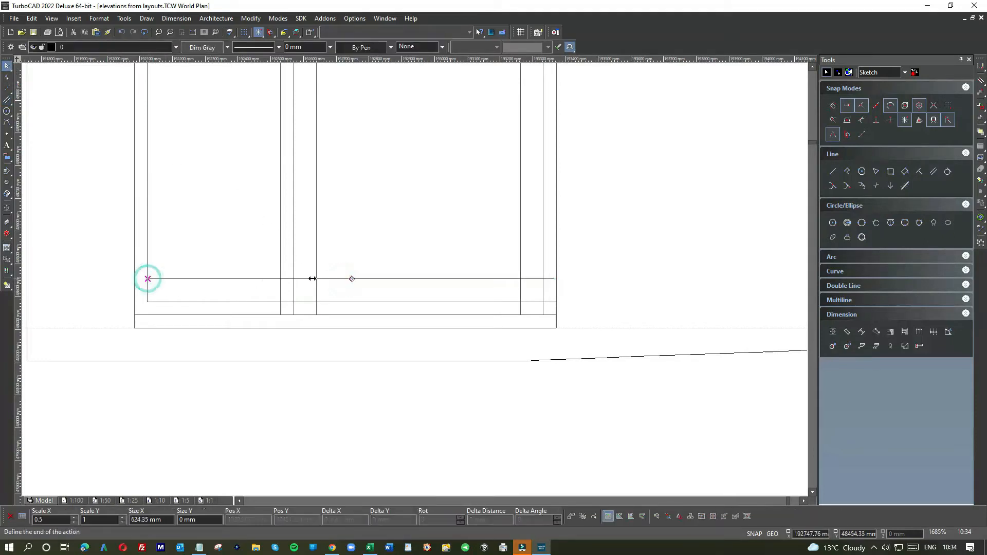
pyautogui.click(313, 278)
pyautogui.click(318, 254)
pyautogui.click(315, 314)
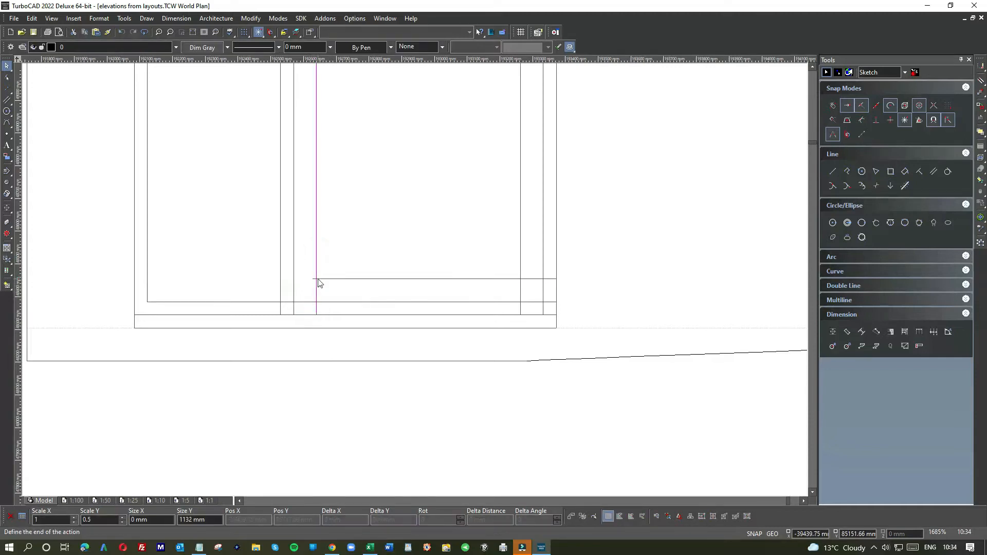
pyautogui.click(315, 279)
pyautogui.click(313, 278)
pyautogui.click(315, 280)
pyautogui.click(433, 278)
pyautogui.click(316, 280)
pyautogui.click(339, 252)
# Shorten the right stile line and the bottom rail line so they meet at the door panel's lower-right corner
pyautogui.click(519, 257)
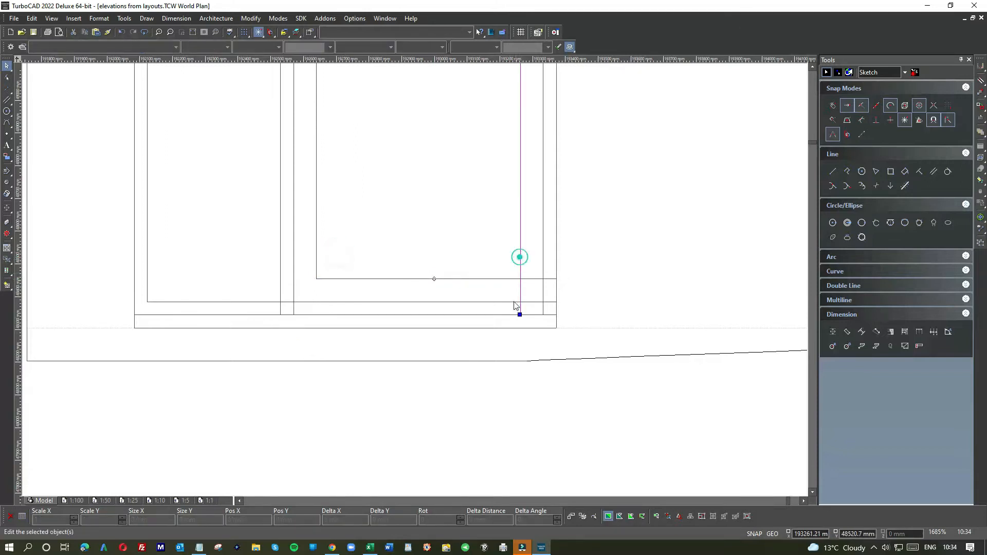
pyautogui.click(519, 314)
pyautogui.click(519, 278)
pyautogui.click(497, 278)
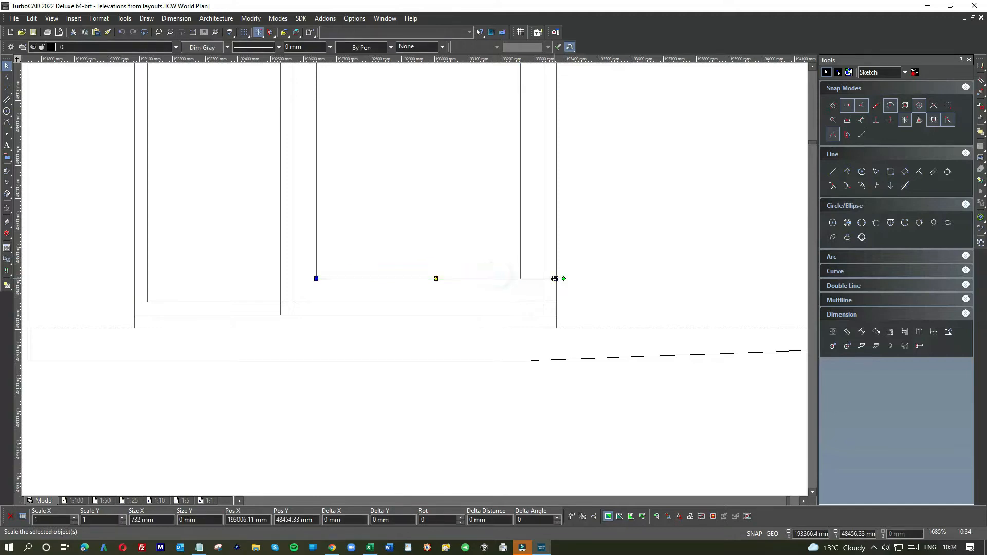
pyautogui.click(555, 278)
pyautogui.click(521, 279)
pyautogui.click(436, 279)
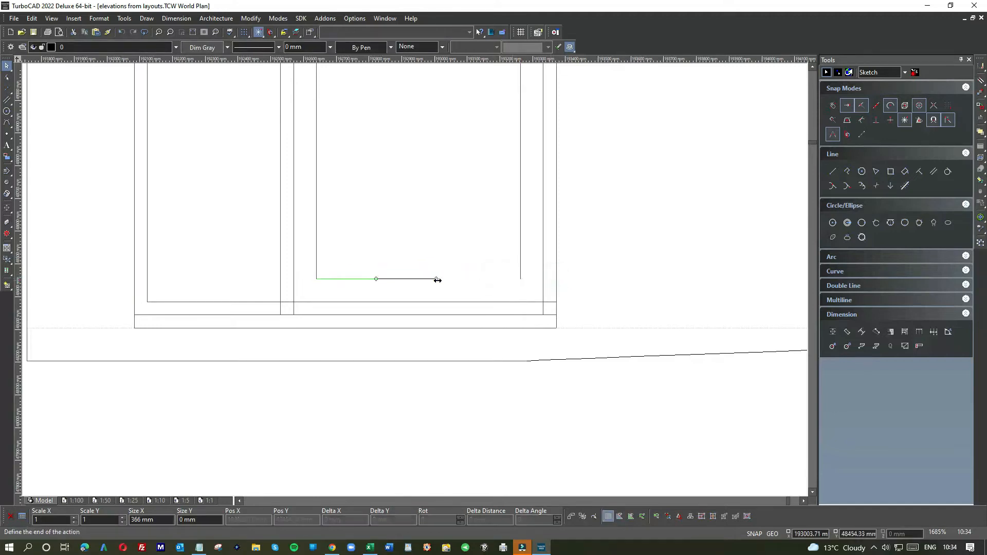
pyautogui.click(521, 279)
# Shorten the side panel's inner bottom line so its right end stops at the mullion's left line
pyautogui.scroll(-1, 487, 235)
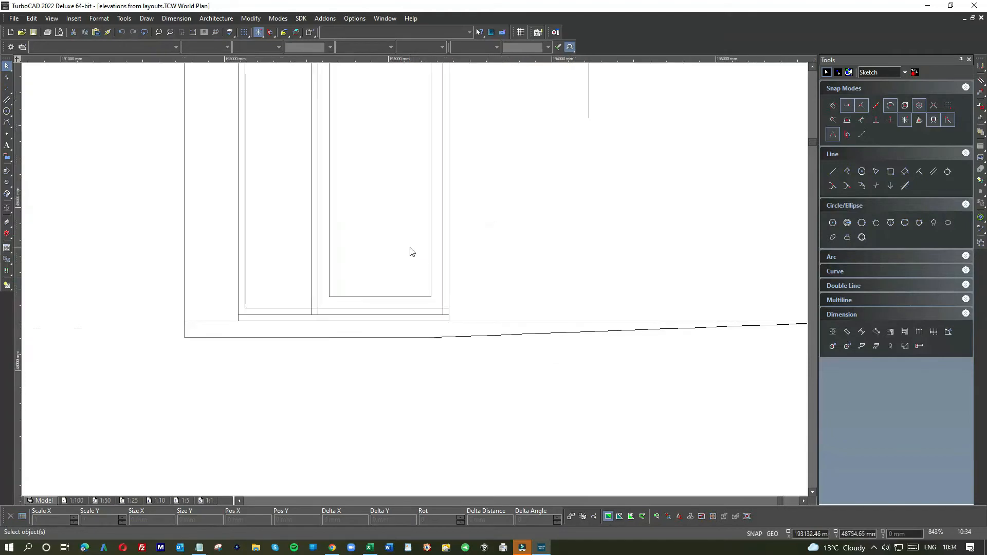
pyautogui.scroll(-1, 412, 334)
pyautogui.scroll(3, 405, 327)
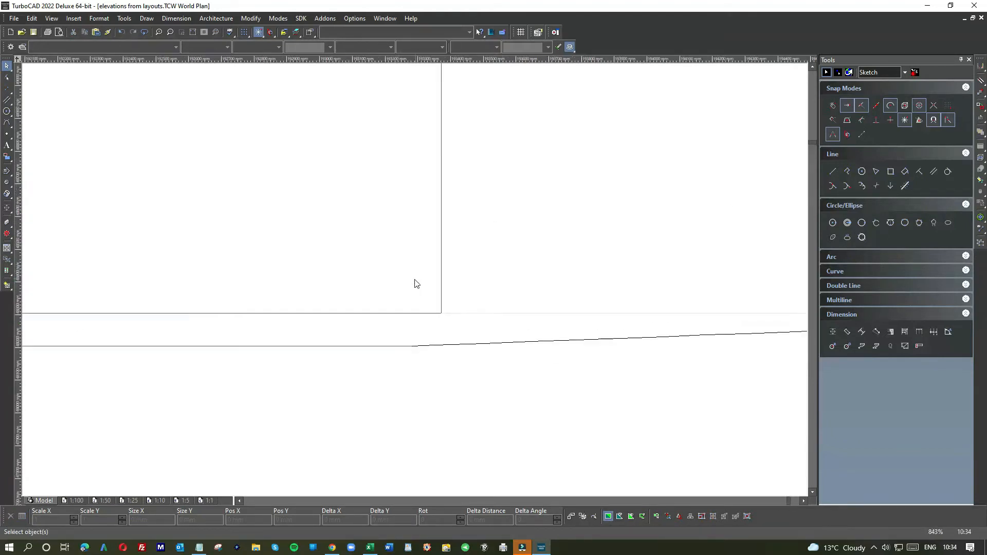
pyautogui.click(442, 265)
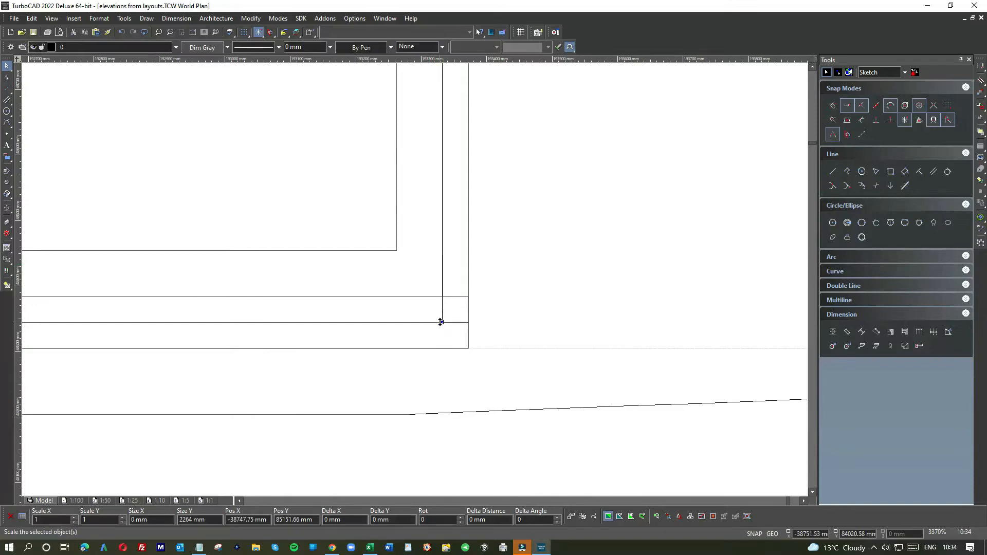
pyautogui.scroll(-2, 415, 282)
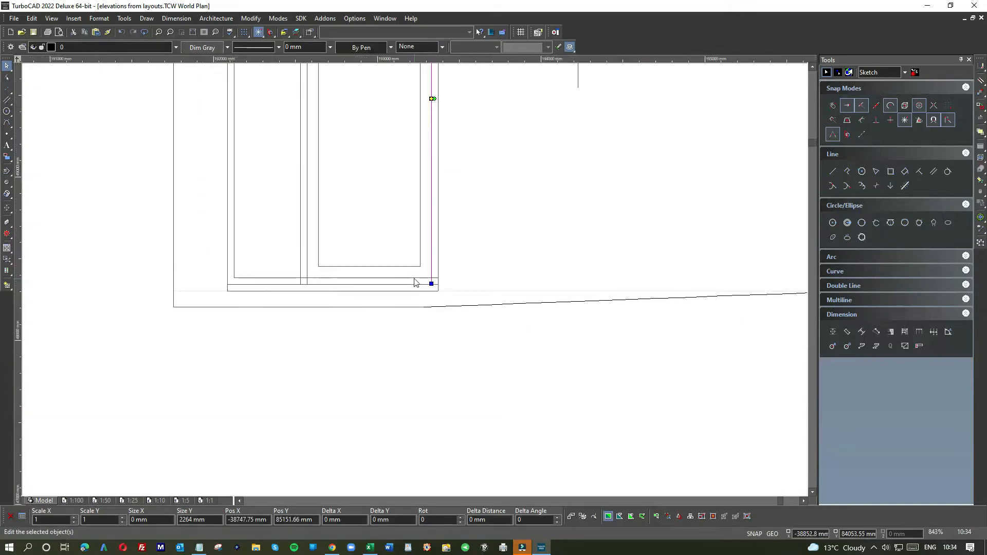
pyautogui.click(388, 277)
pyautogui.click(439, 279)
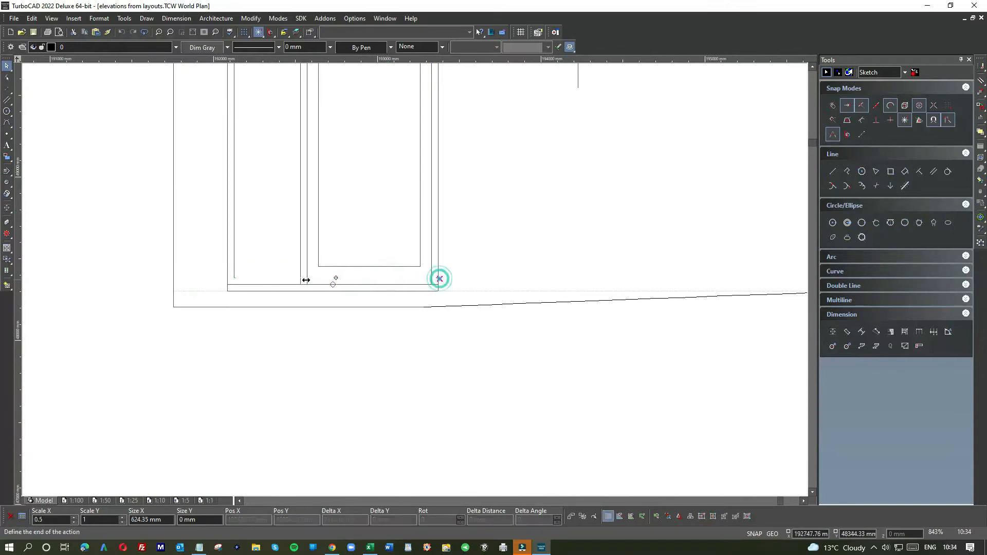
pyautogui.click(301, 278)
pyautogui.click(286, 253)
# Shorten the mullion's left line so its lower end stops at the side panel's bottom line
pyautogui.click(300, 262)
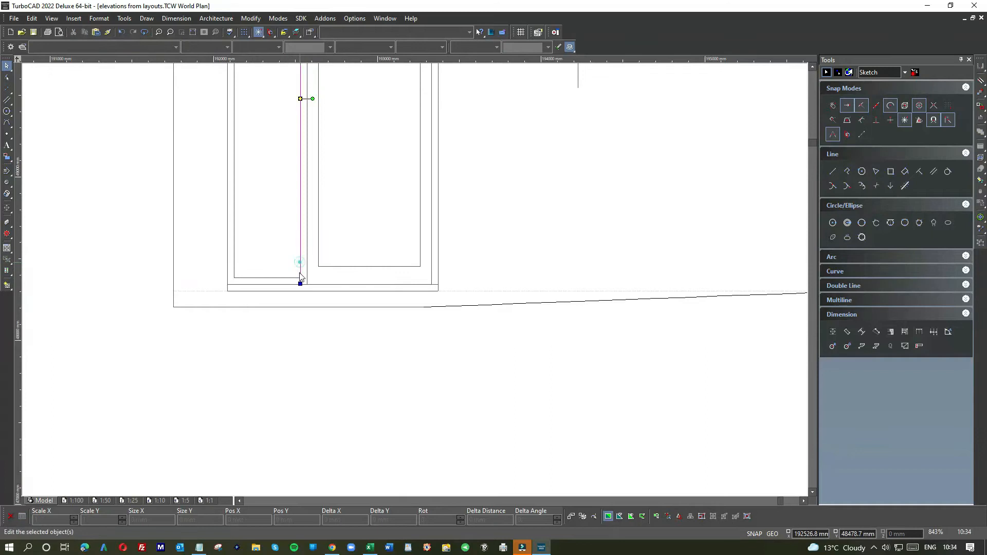
pyautogui.click(300, 284)
pyautogui.click(299, 278)
pyautogui.click(343, 278)
# Shorten the upper ends of the door's right and left stile lines to stop at the top rail line
pyautogui.scroll(-2, 386, 243)
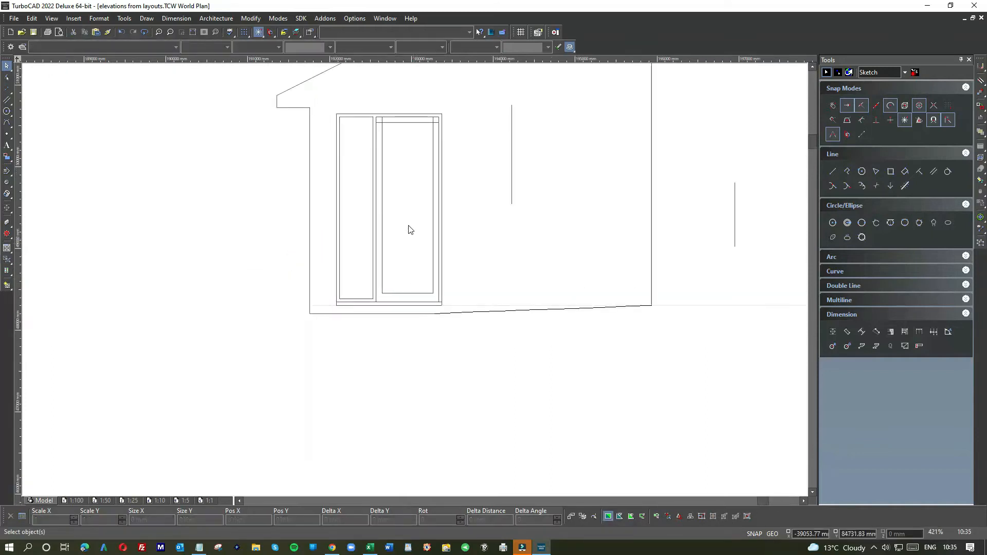
pyautogui.scroll(4, 401, 132)
pyautogui.click(547, 253)
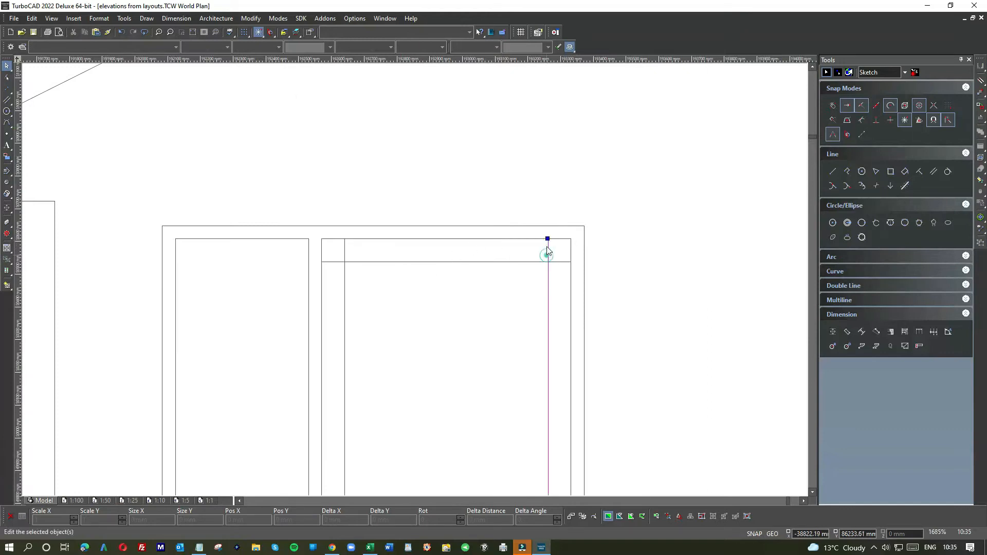
pyautogui.click(547, 239)
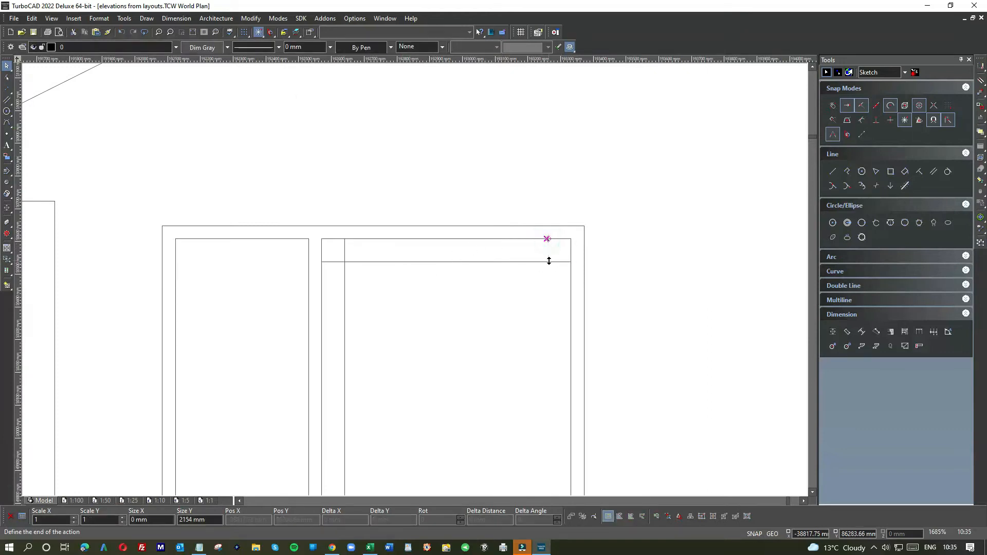
pyautogui.click(550, 261)
pyautogui.click(508, 291)
pyautogui.click(345, 255)
pyautogui.click(344, 239)
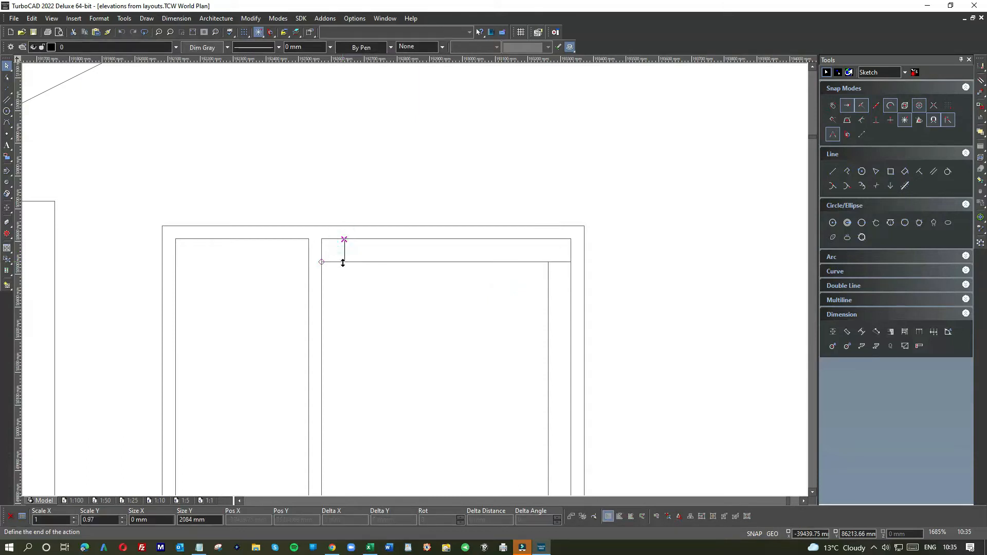
pyautogui.click(346, 262)
pyautogui.click(375, 268)
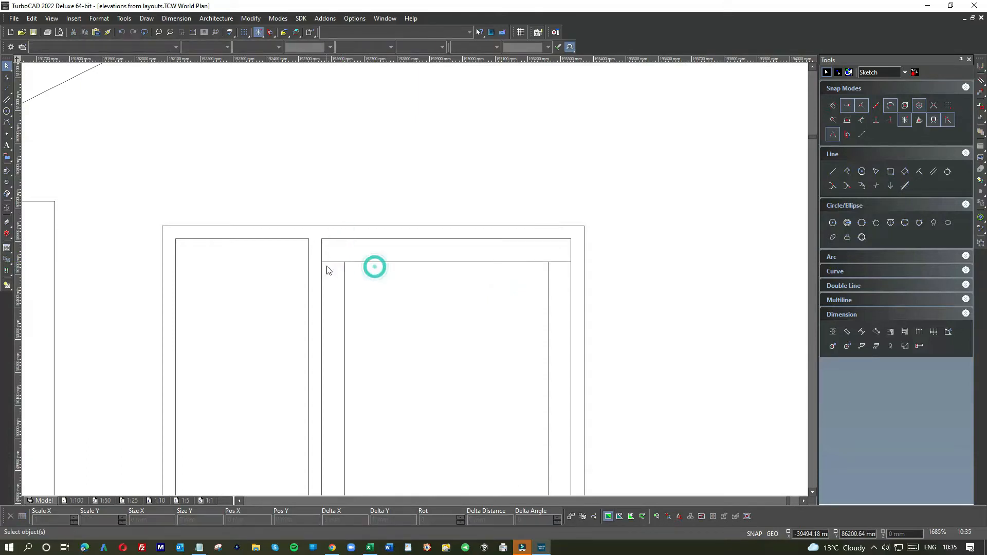
# Shorten the top rail line so its left end starts at the left stile line
pyautogui.click(330, 260)
pyautogui.click(322, 261)
pyautogui.click(344, 261)
pyautogui.click(404, 291)
# Shorten the top rail line's right end to the right stile line, closing the door panel outline
pyautogui.scroll(-3, 281, 327)
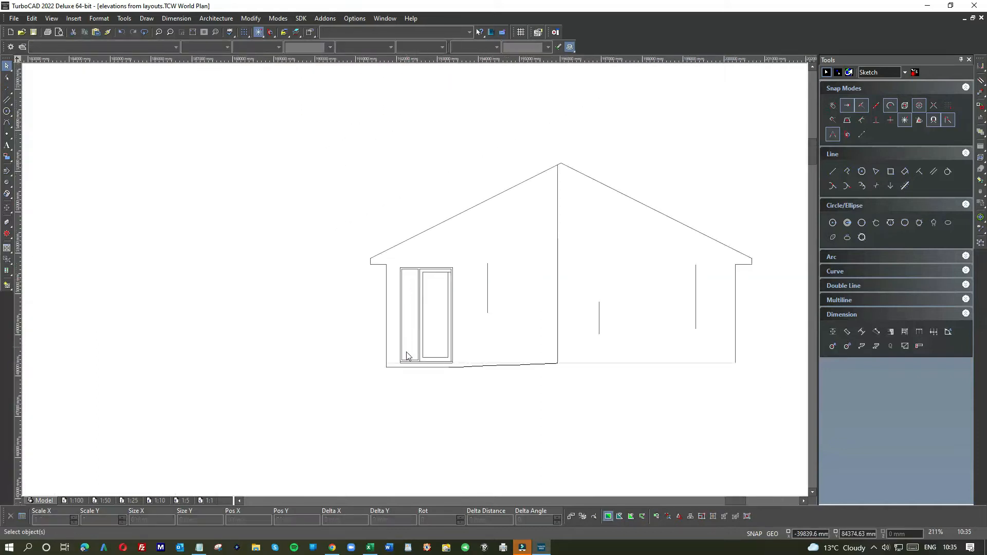
pyautogui.scroll(2, 408, 355)
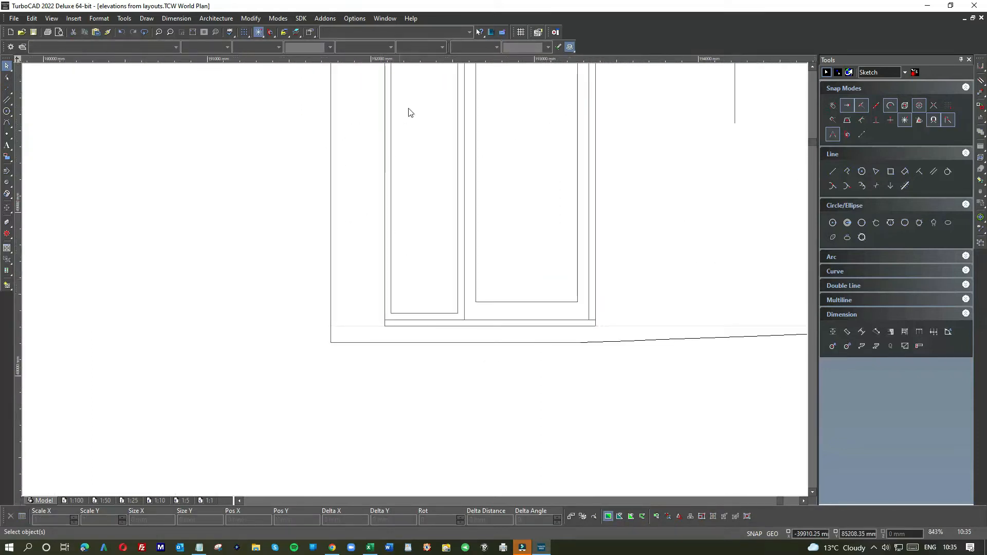
pyautogui.scroll(-1, 414, 283)
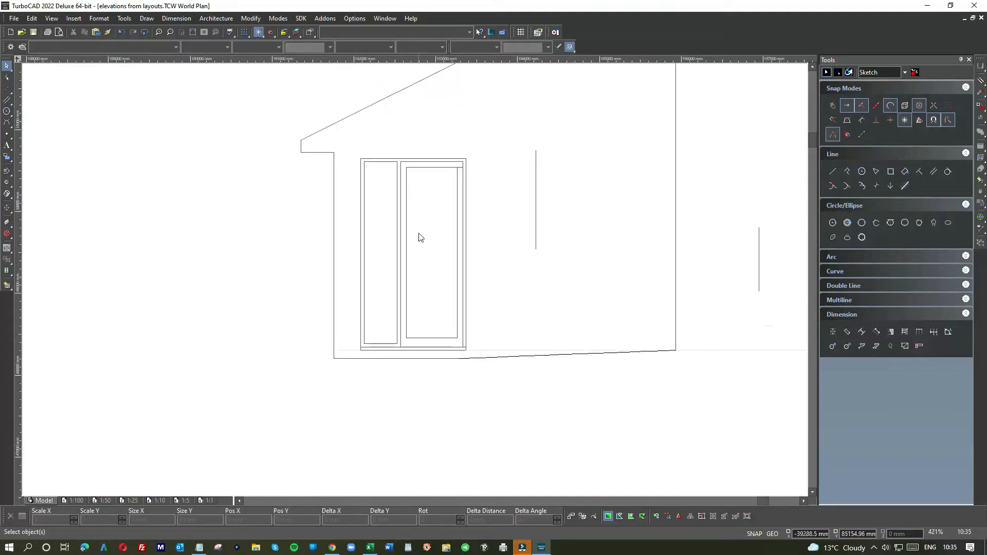
pyautogui.scroll(2, 449, 178)
pyautogui.click(414, 264)
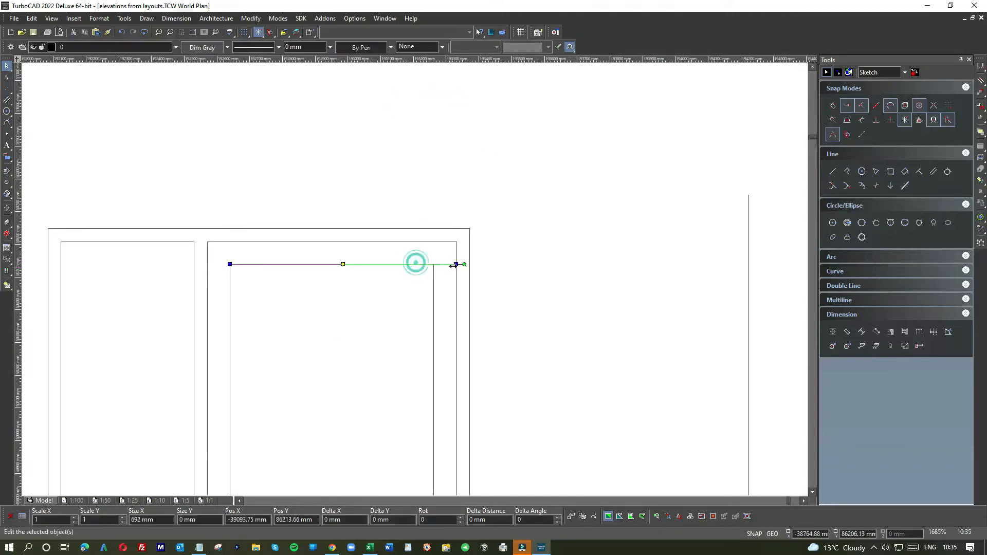
pyautogui.moveTo(431, 267); pyautogui.dragTo(433, 265)
pyautogui.click(372, 310)
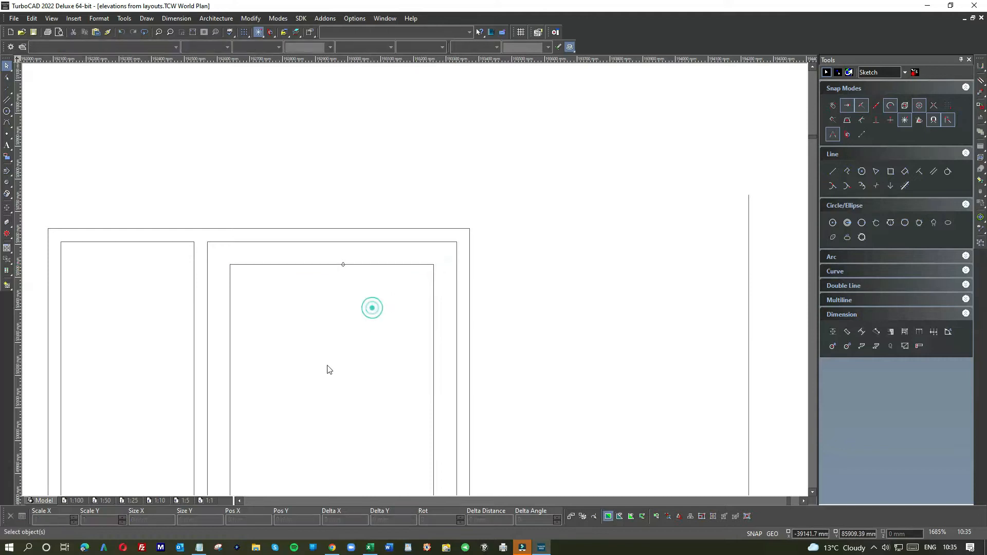
pyautogui.scroll(-2, 319, 360)
pyautogui.scroll(-3, 415, 282)
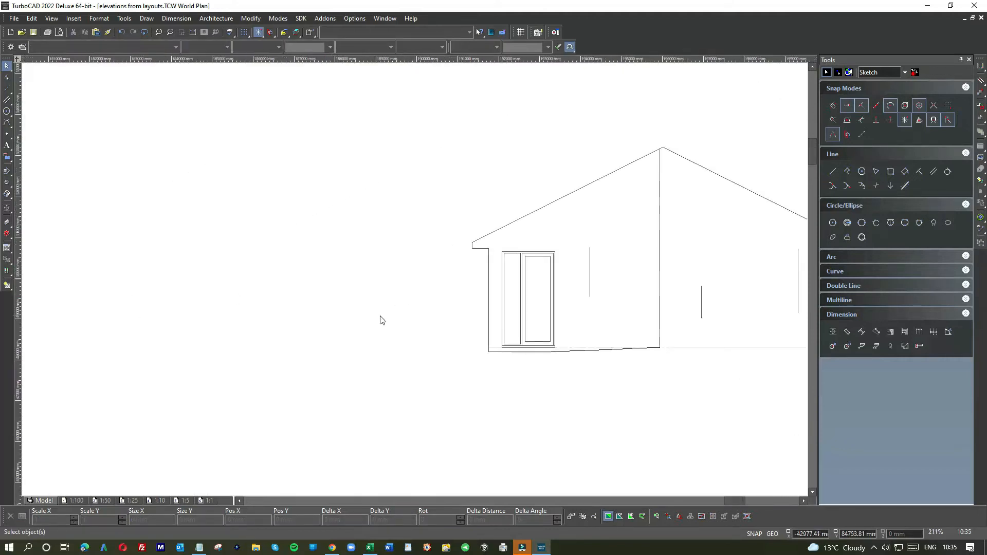
# Draw a horizontal line about 1337 mm long from the wall beside the frame across the side panel to the door's right stile line, near mid-height
pyautogui.moveTo(239, 418); pyautogui.dragTo(415, 279, button='middle')
pyautogui.scroll(2, 414, 279)
pyautogui.scroll(-2, 415, 279)
pyautogui.scroll(3, 639, 145)
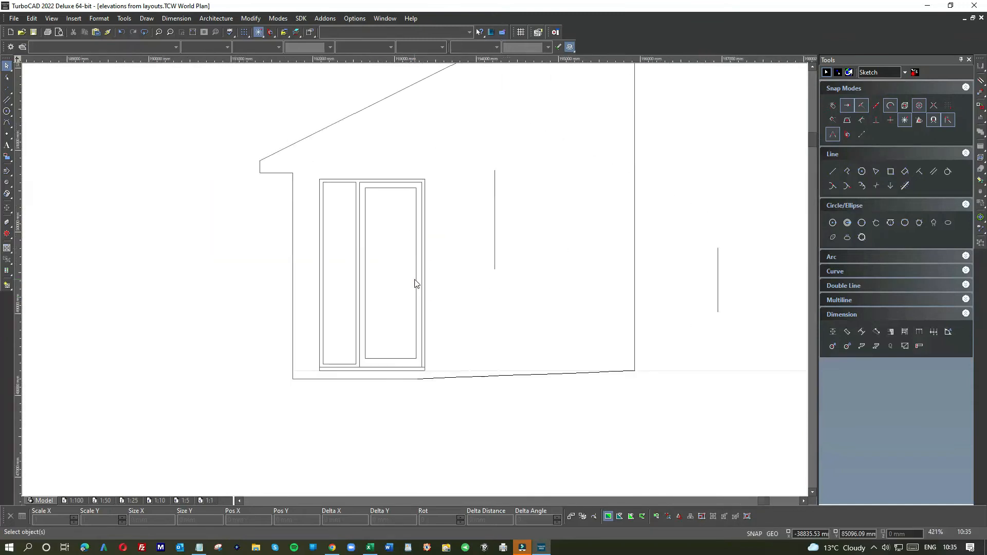
pyautogui.click(832, 171)
pyautogui.click(306, 281)
pyautogui.click(411, 286)
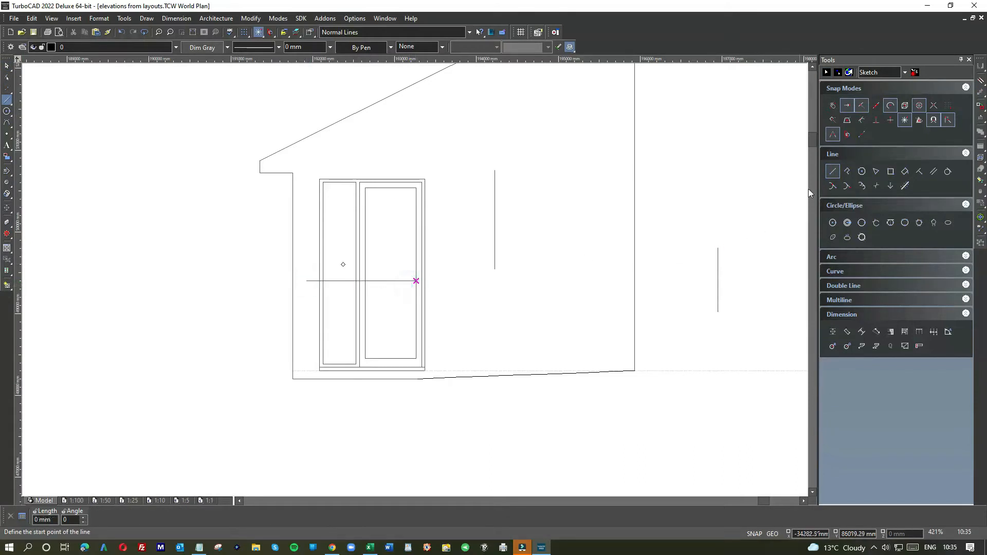
# Add a parallel line 70 mm below the new horizontal line to form the door's middle rail
pyautogui.click(933, 171)
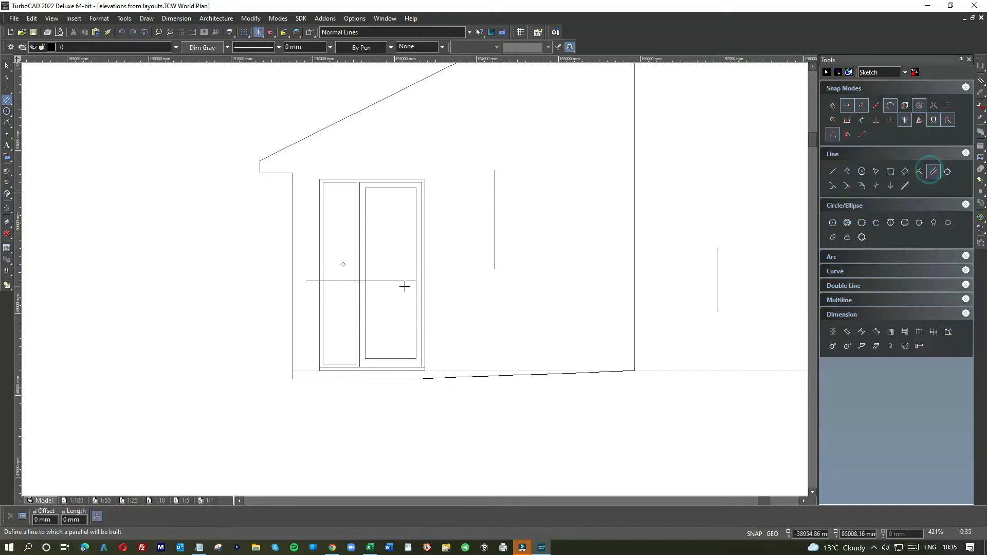
pyautogui.scroll(5, 405, 287)
pyautogui.click(400, 258)
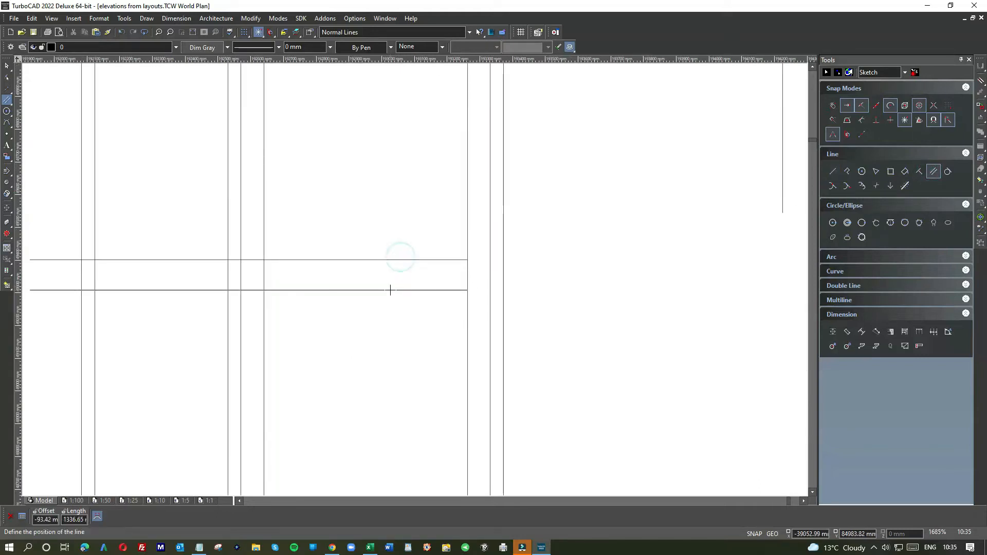
pyautogui.write('70')
pyautogui.press('Return')
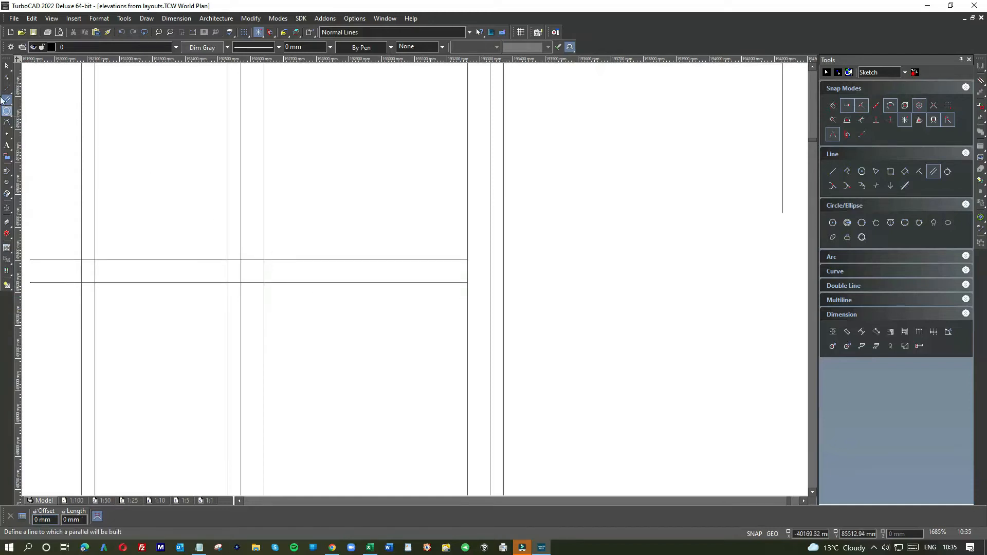
# Shorten the middle rail's upper line so its left end starts at the door's left stile line
pyautogui.click(6, 66)
pyautogui.click(150, 259)
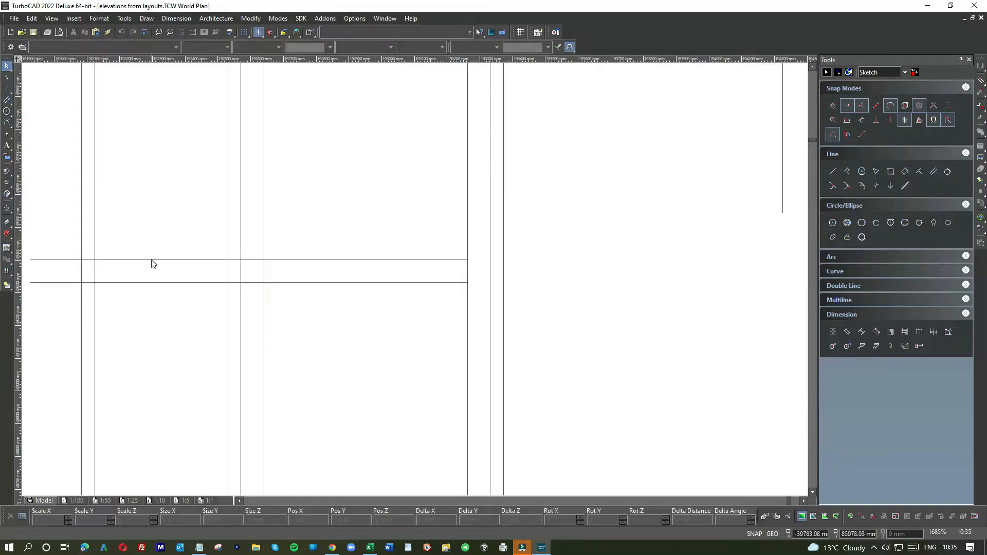
pyautogui.click(29, 259)
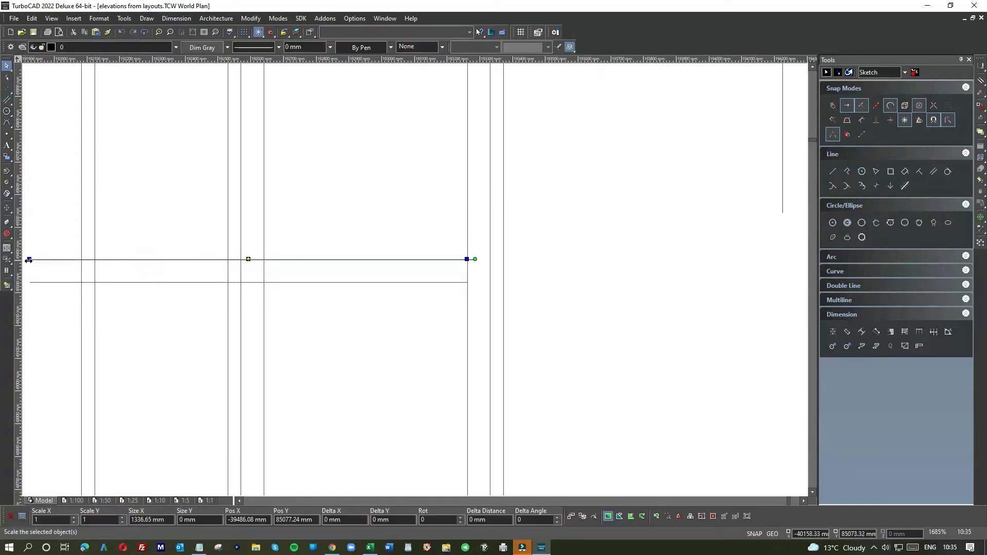
pyautogui.click(264, 262)
pyautogui.click(286, 227)
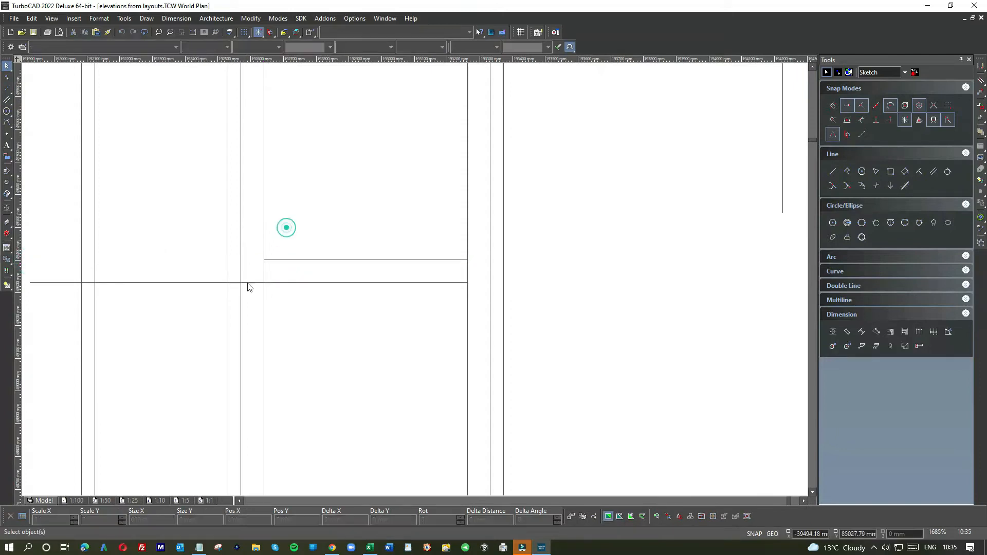
# Shorten the middle rail's lower line so its left end starts at the left stile line
pyautogui.click(306, 284)
pyautogui.click(30, 282)
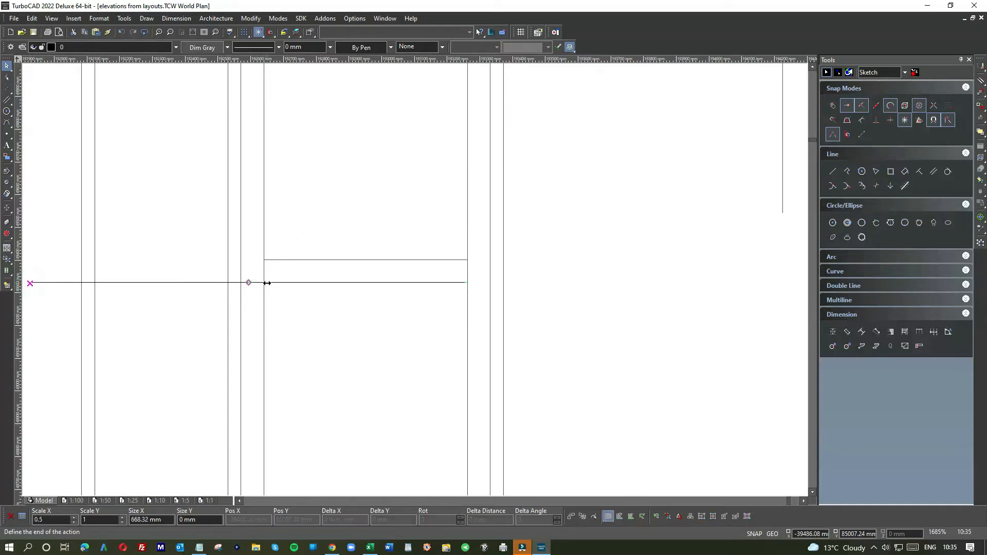
pyautogui.click(263, 282)
pyautogui.click(307, 305)
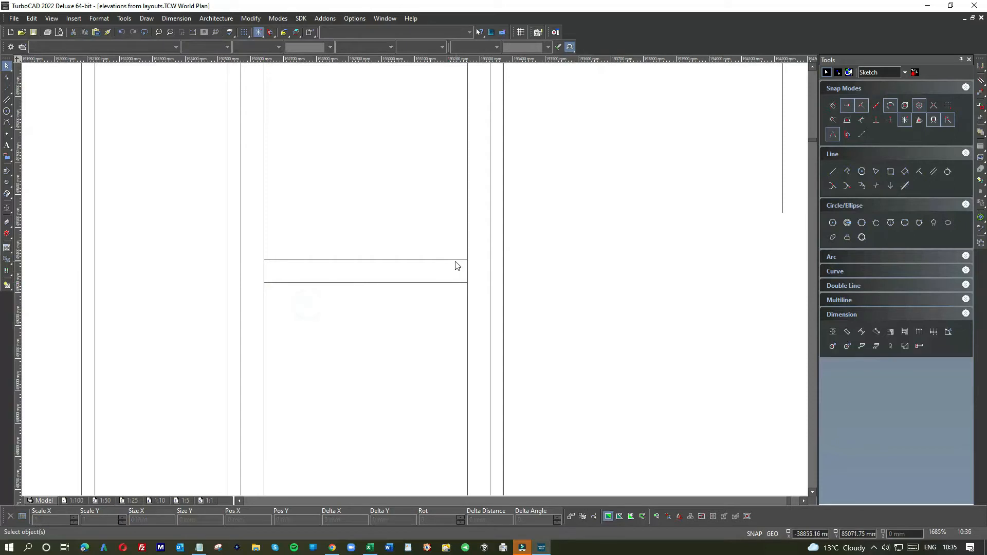
# Shorten both inner stile lines of the door together so their lower ends stop at the middle rail's upper line
pyautogui.click(467, 238)
pyautogui.click(368, 315)
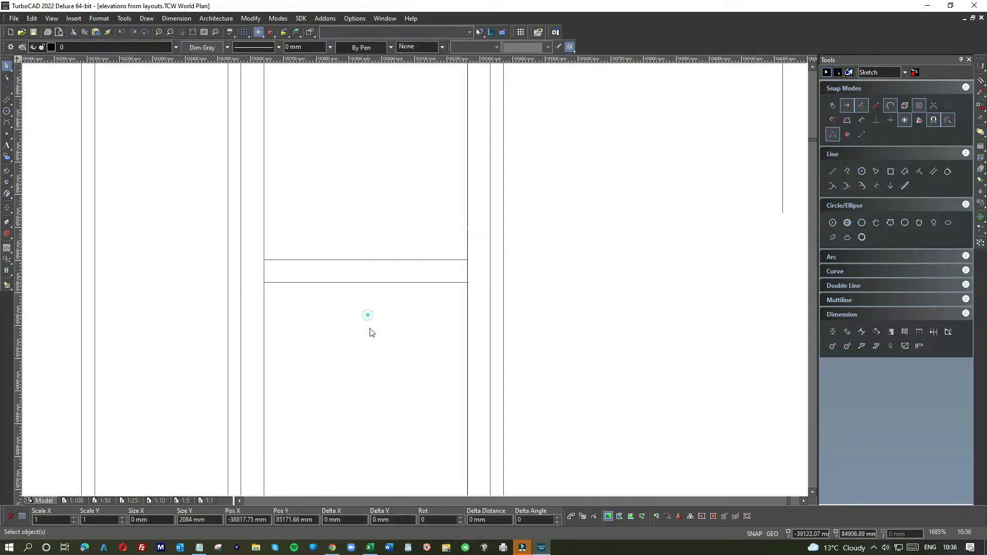
pyautogui.scroll(-1, 365, 365)
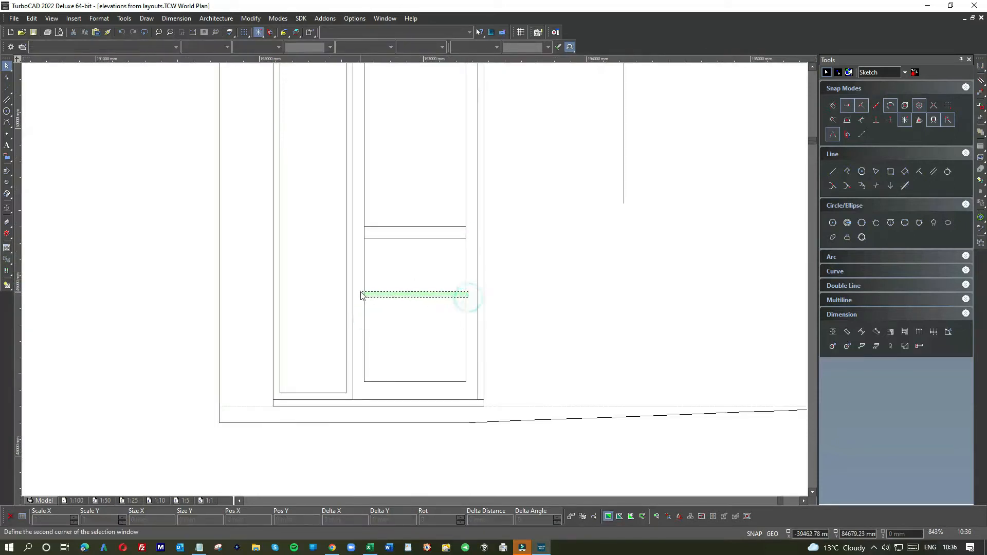
pyautogui.click(467, 295)
pyautogui.click(414, 382)
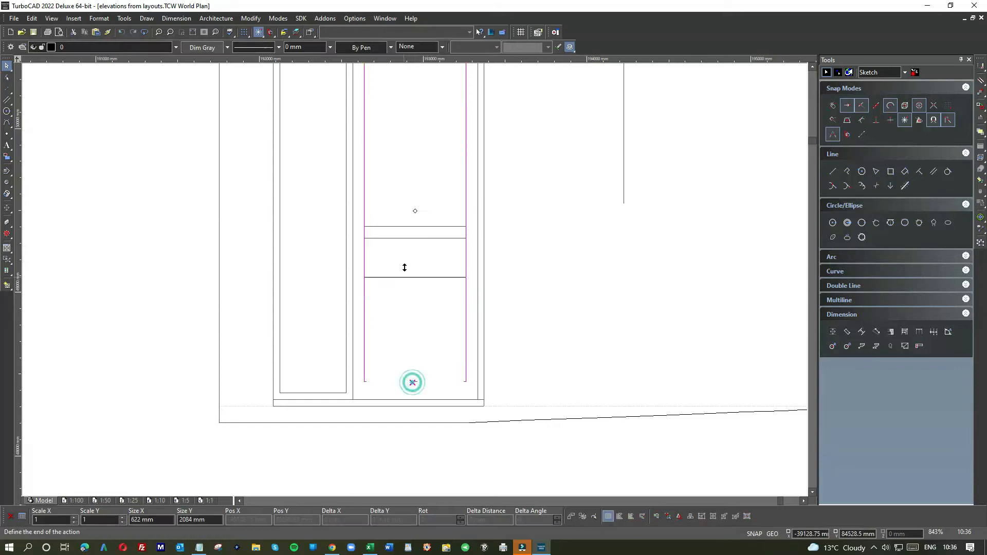
pyautogui.click(410, 227)
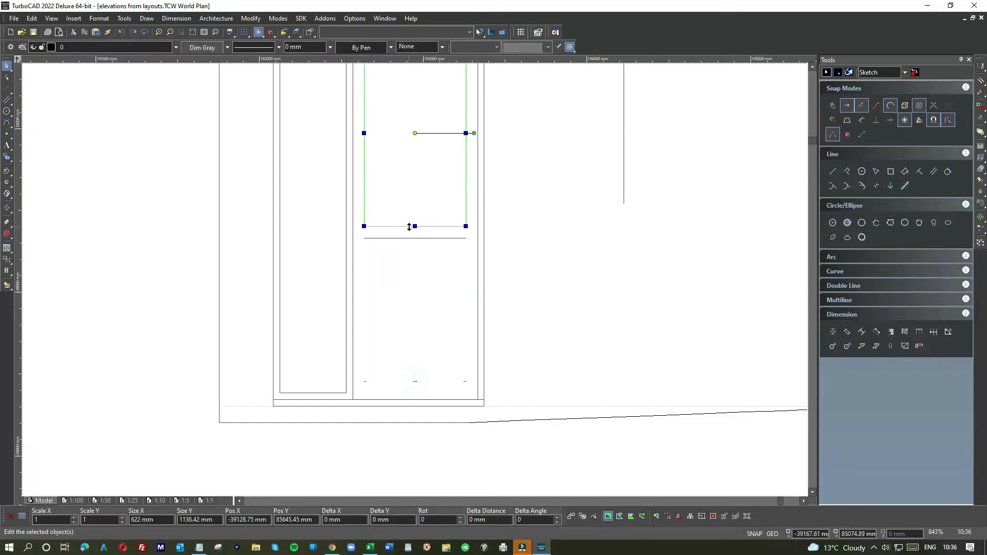
pyautogui.click(411, 266)
# Try to draw the lower panel's right line from the middle rail's right end down to the bottom rail line
pyautogui.click(9, 101)
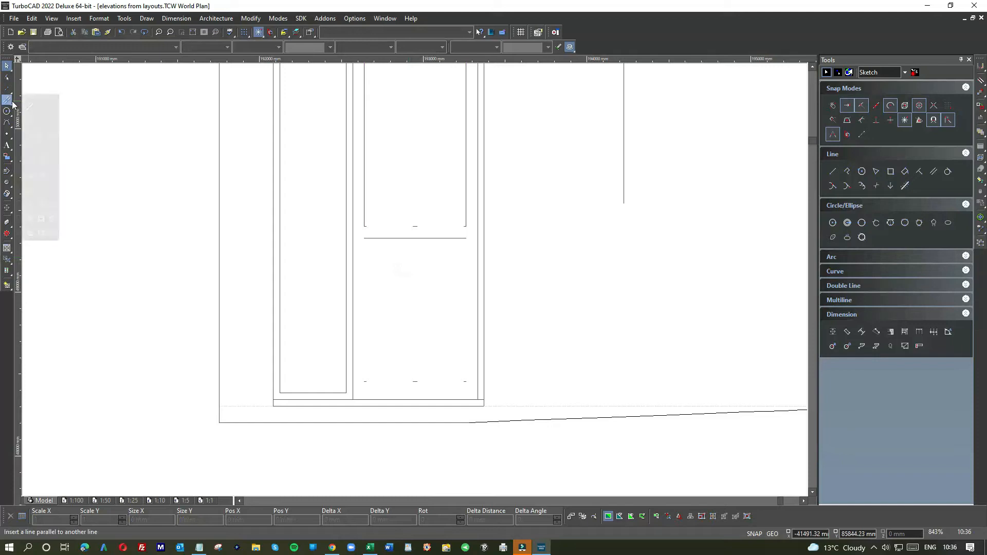
pyautogui.click(125, 125)
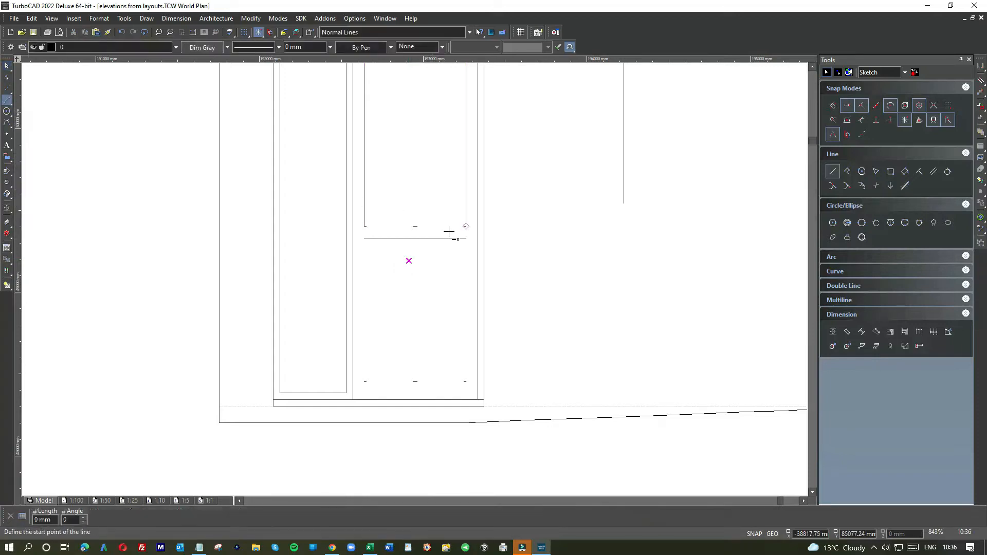
pyautogui.click(467, 238)
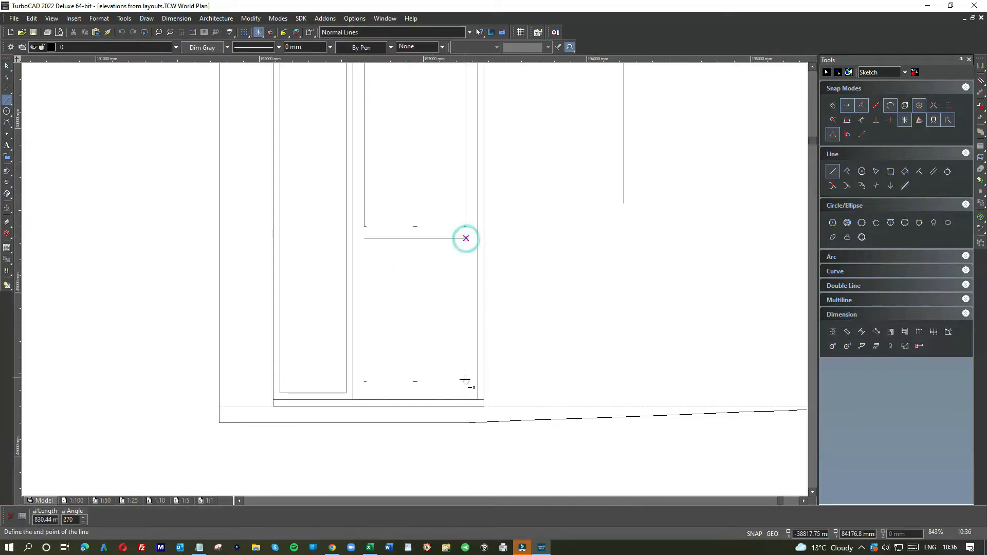
pyautogui.click(465, 382)
pyautogui.scroll(-2, 414, 278)
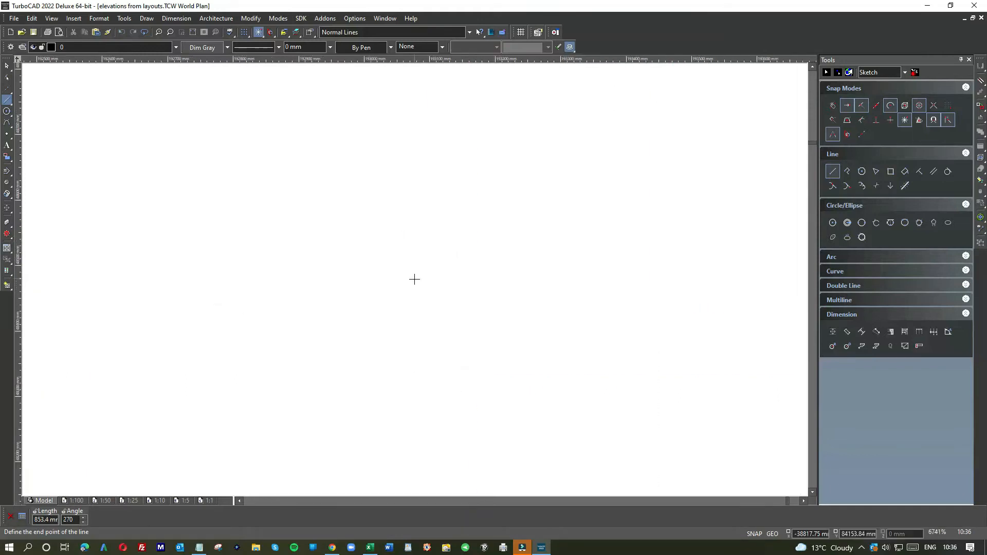
pyautogui.scroll(6, 371, 212)
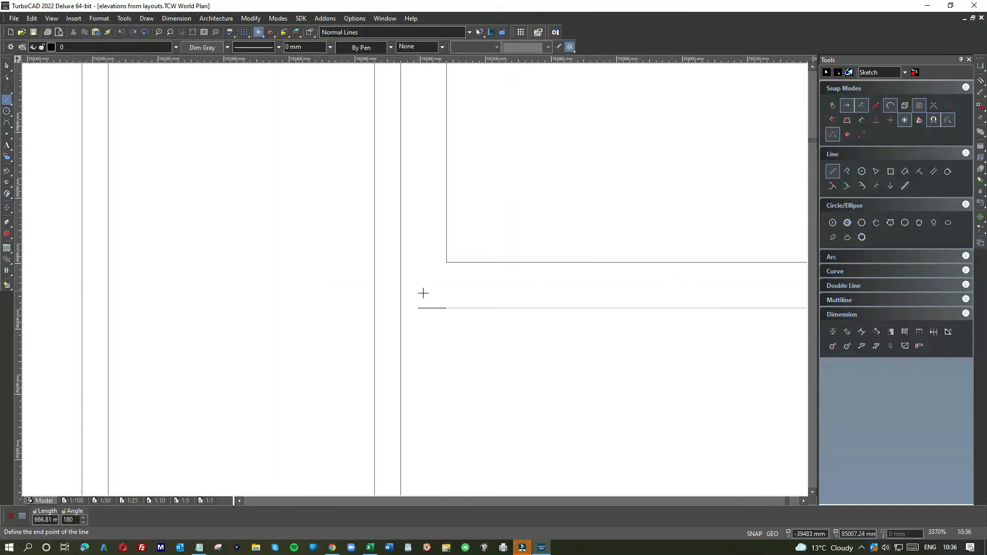
pyautogui.click(446, 262)
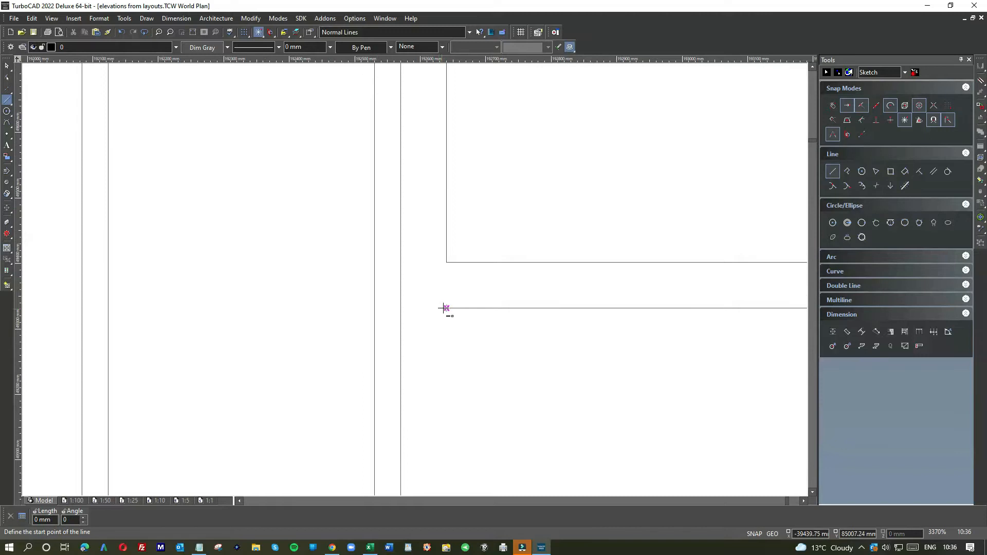
# Draw the lower panel's left line from the middle rail's left end straight down past the bottom rail line
pyautogui.click(446, 262)
pyautogui.scroll(-4, 446, 396)
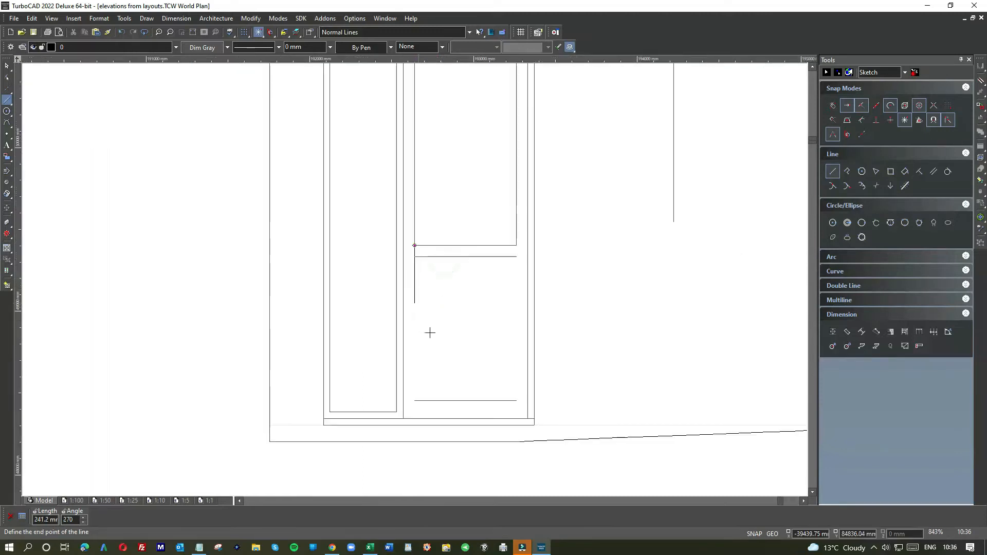
pyautogui.click(412, 405)
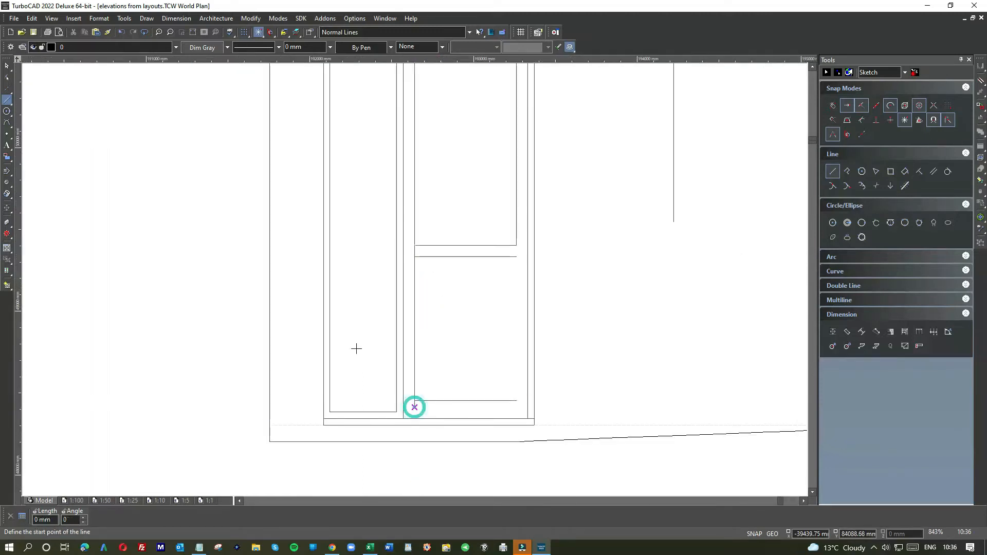
pyautogui.click(8, 66)
# Shorten the lower panel's left line so its lower end stops at the bottom rail line
pyautogui.scroll(6, 427, 403)
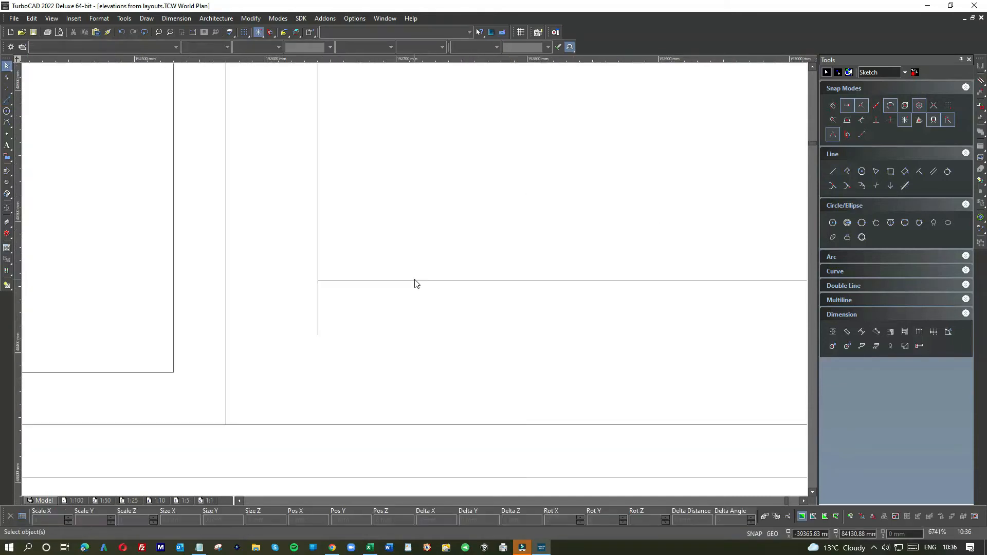
pyautogui.click(319, 298)
pyautogui.click(315, 332)
pyautogui.click(316, 281)
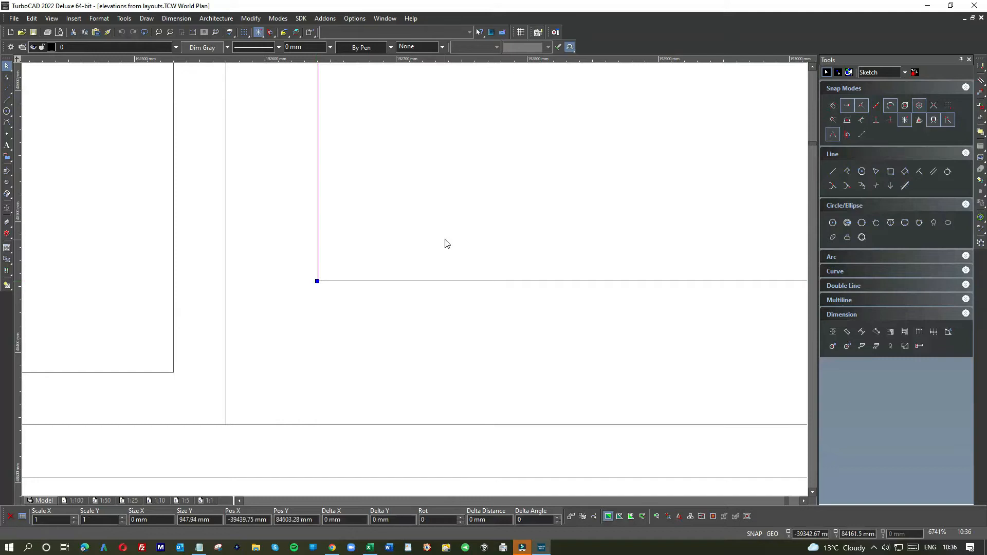
pyautogui.scroll(-8, 415, 281)
pyautogui.scroll(10, 406, 288)
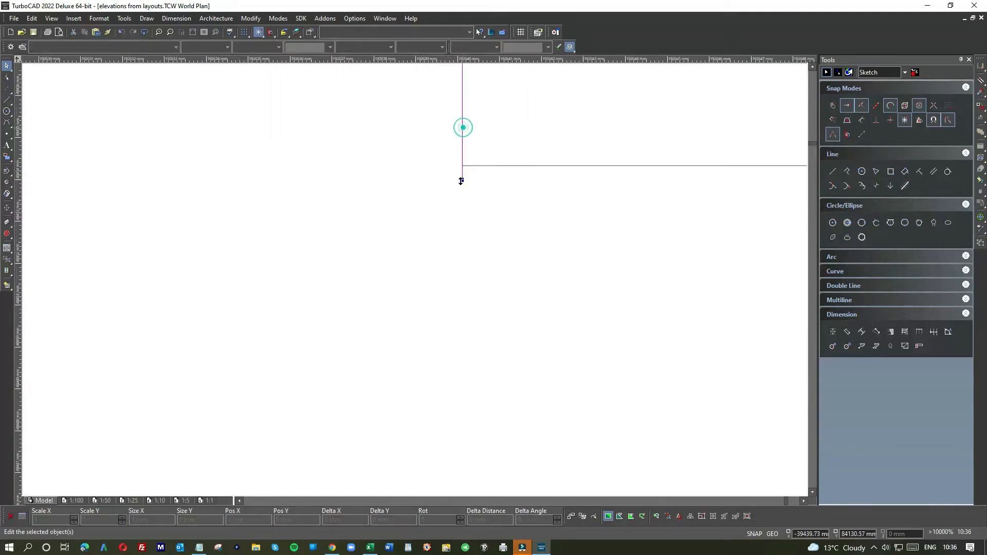
pyautogui.click(462, 125)
pyautogui.click(463, 168)
pyautogui.click(463, 165)
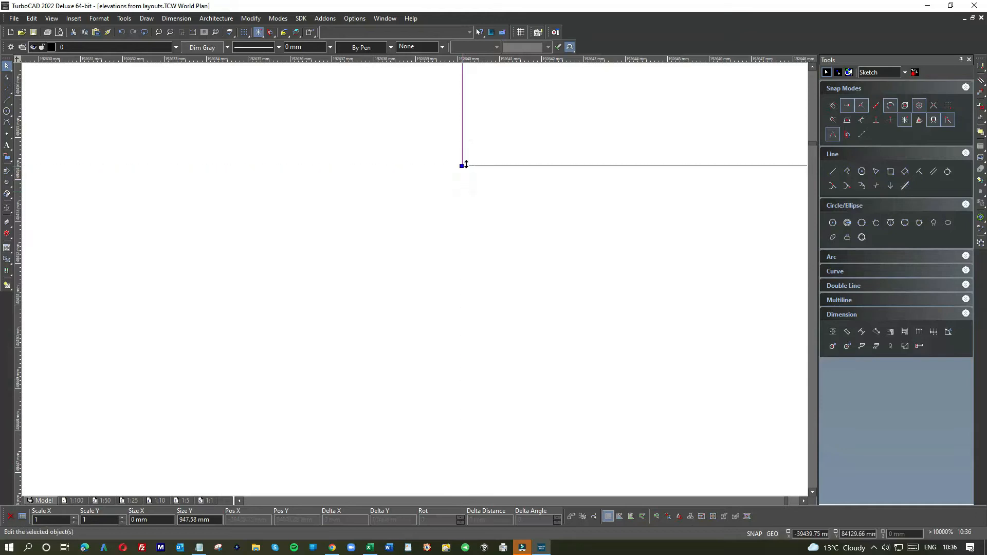
pyautogui.scroll(-8, 416, 284)
pyautogui.scroll(6, 418, 282)
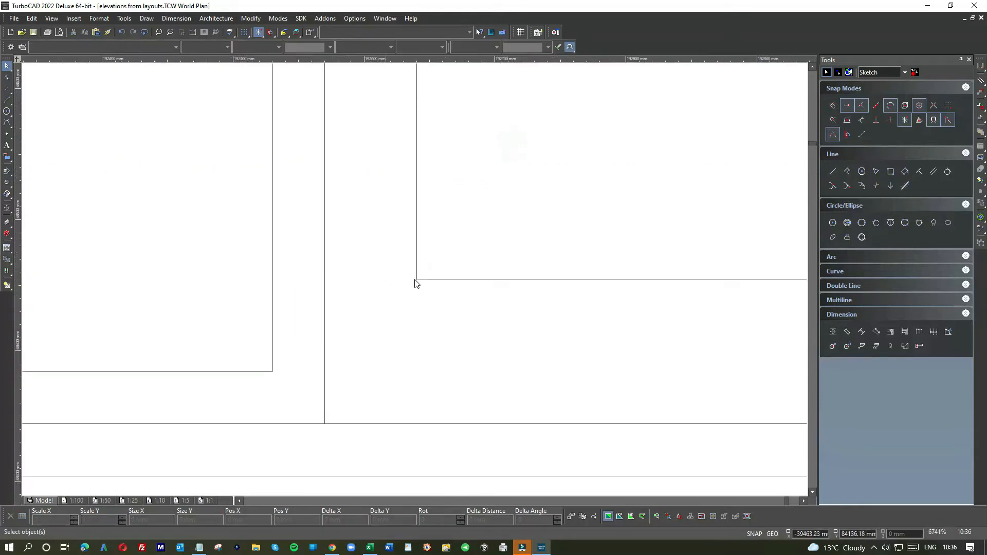
# Enable the Intersection snap and check the lower panel's left line where it meets the bottom rail line
pyautogui.scroll(6, 483, 301)
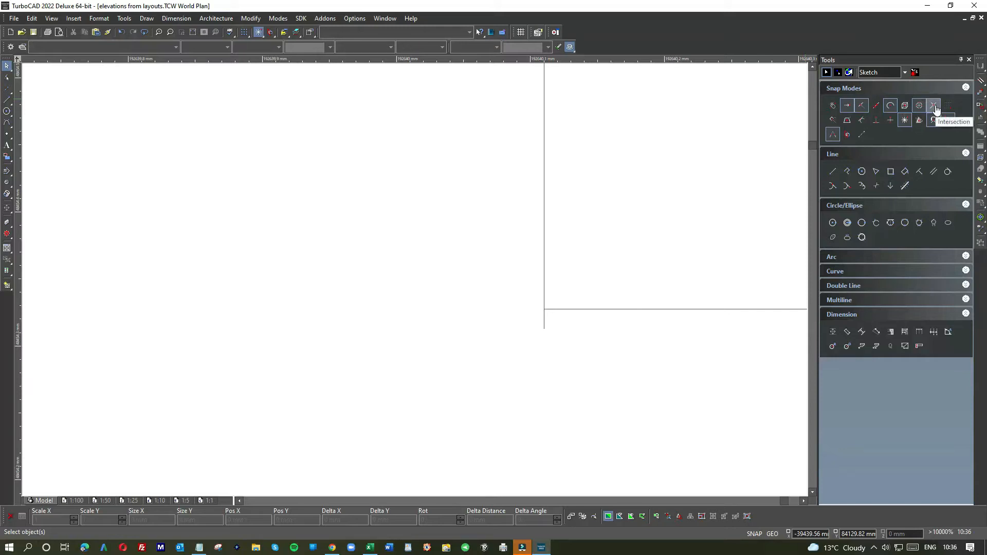
pyautogui.click(920, 109)
pyautogui.click(934, 106)
pyautogui.click(543, 322)
pyautogui.click(564, 297)
pyautogui.scroll(-3, 564, 293)
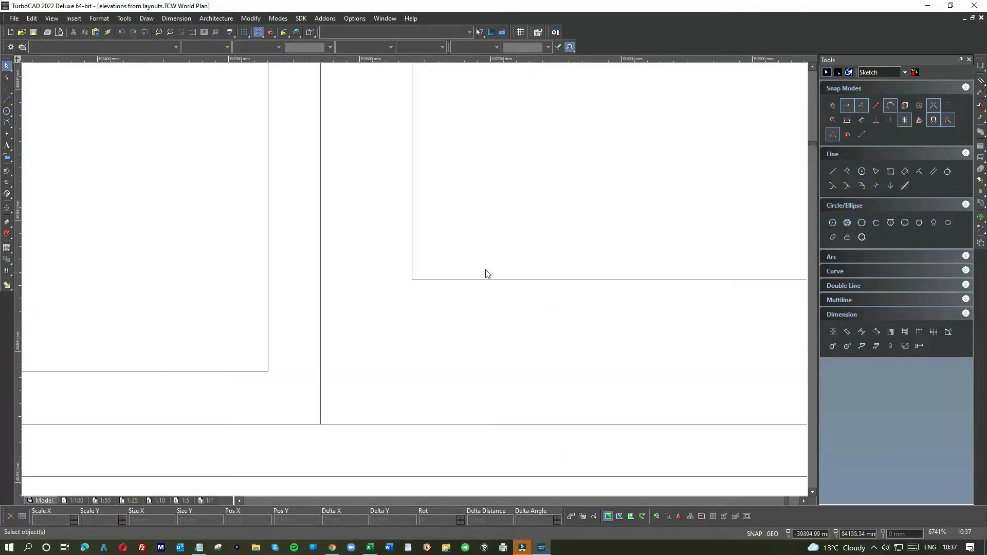
# Draw the lower panel's right line from the right end of the middle rail's lower line straight down past the bottom rail line
pyautogui.scroll(-4, 414, 280)
pyautogui.scroll(2, 440, 276)
pyautogui.scroll(-1, 415, 279)
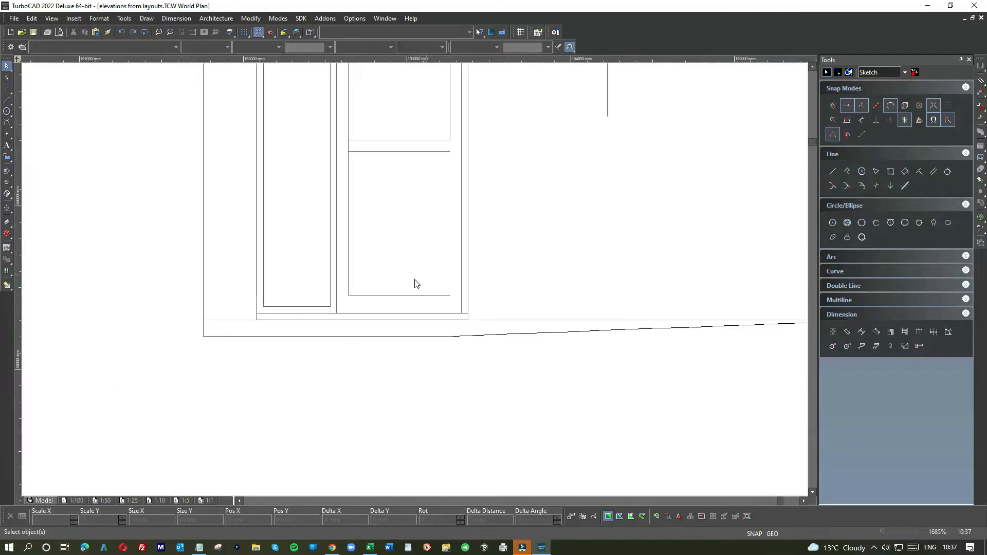
pyautogui.scroll(-2, 416, 284)
pyautogui.click(7, 99)
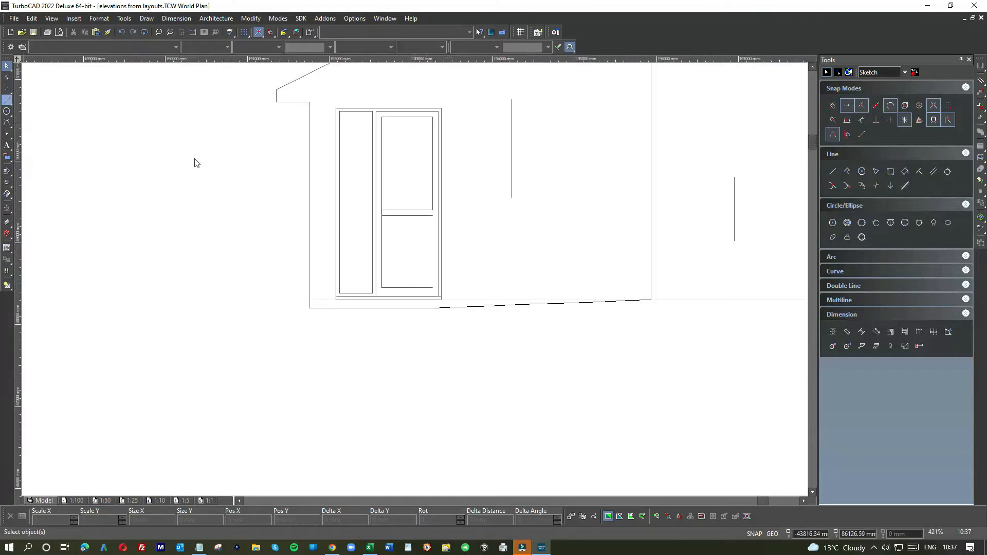
pyautogui.click(433, 216)
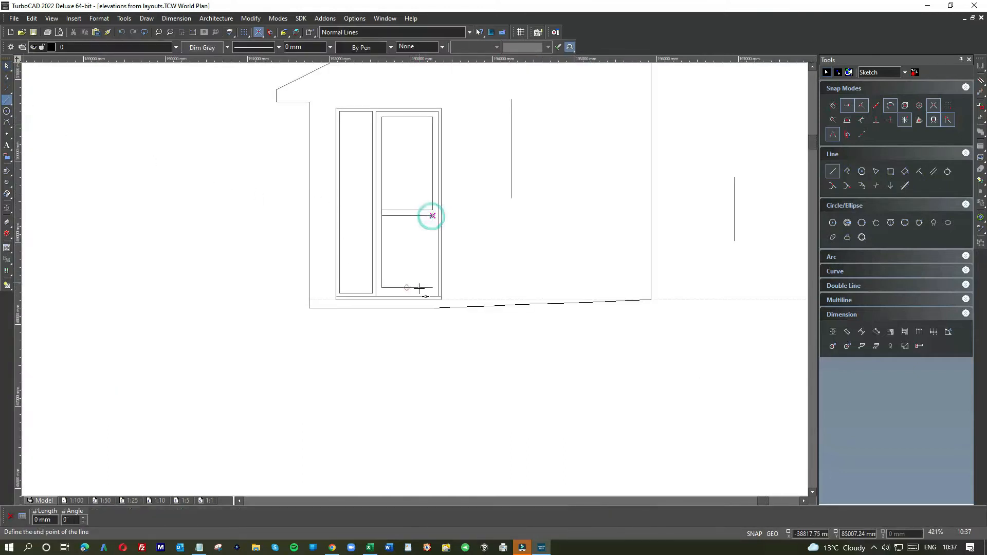
pyautogui.click(432, 322)
pyautogui.click(10, 67)
# Adjust the lower panel's right line so its lower end meets the bottom rail line, closing the panel
pyautogui.scroll(2, 425, 264)
pyautogui.click(429, 267)
pyautogui.moveTo(423, 407); pyautogui.dragTo(413, 312)
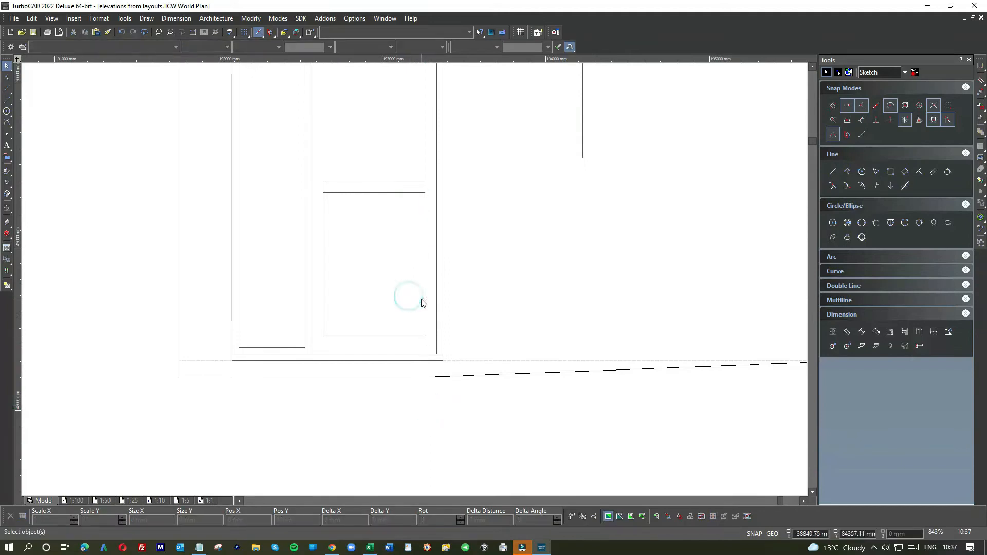
pyautogui.click(424, 298)
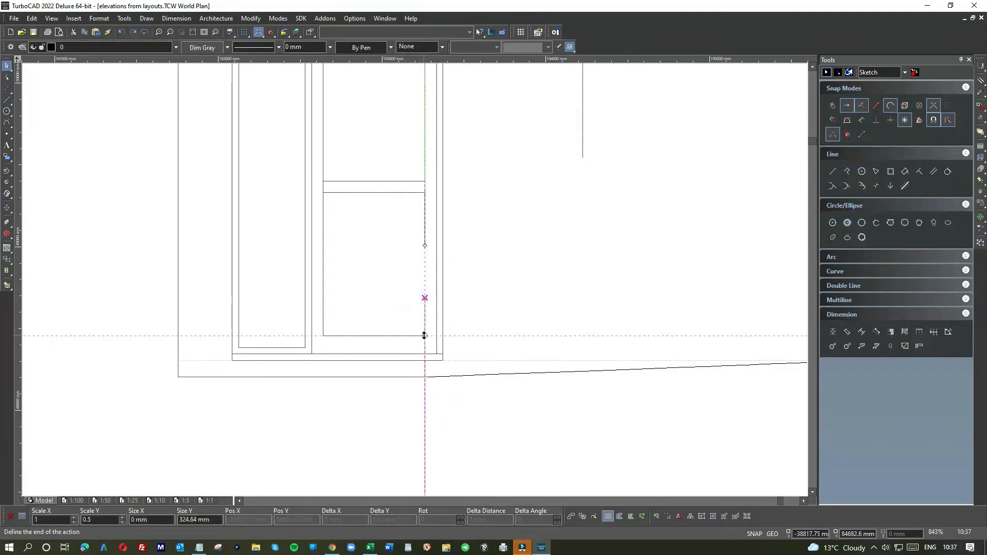
pyautogui.click(425, 335)
pyautogui.click(394, 290)
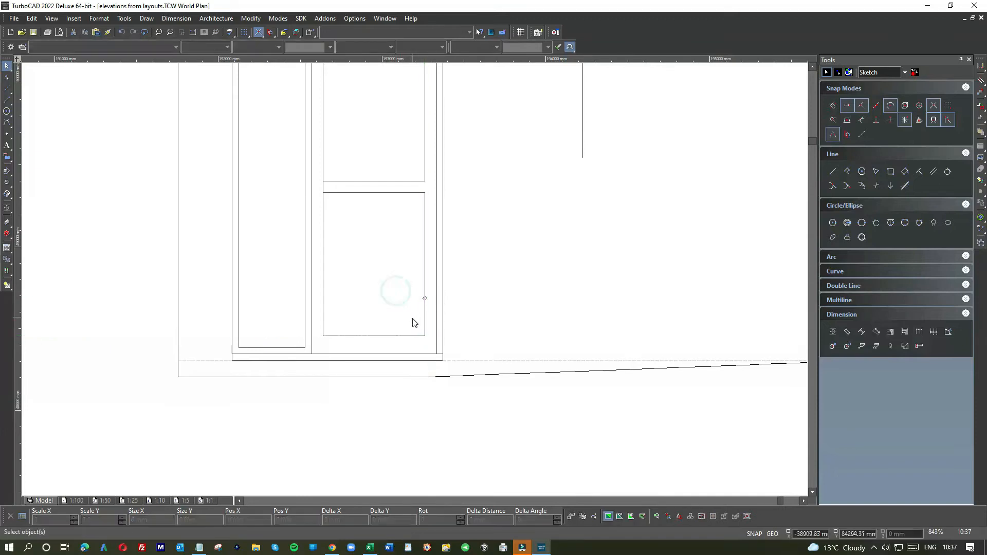
# Shorten the door leaf lower panel's left line so its upper end stops at the middle rail's lower line
pyautogui.click(324, 211)
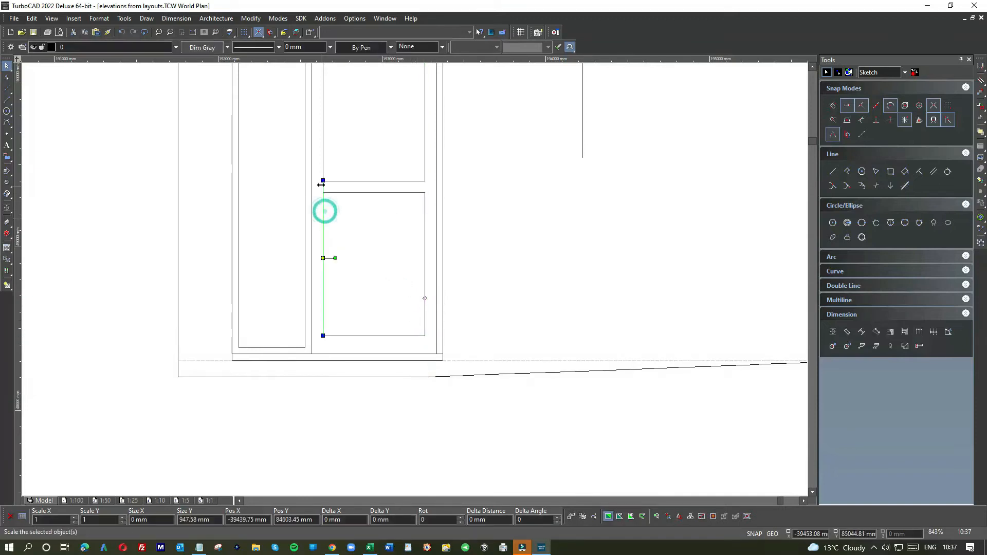
pyautogui.click(322, 184)
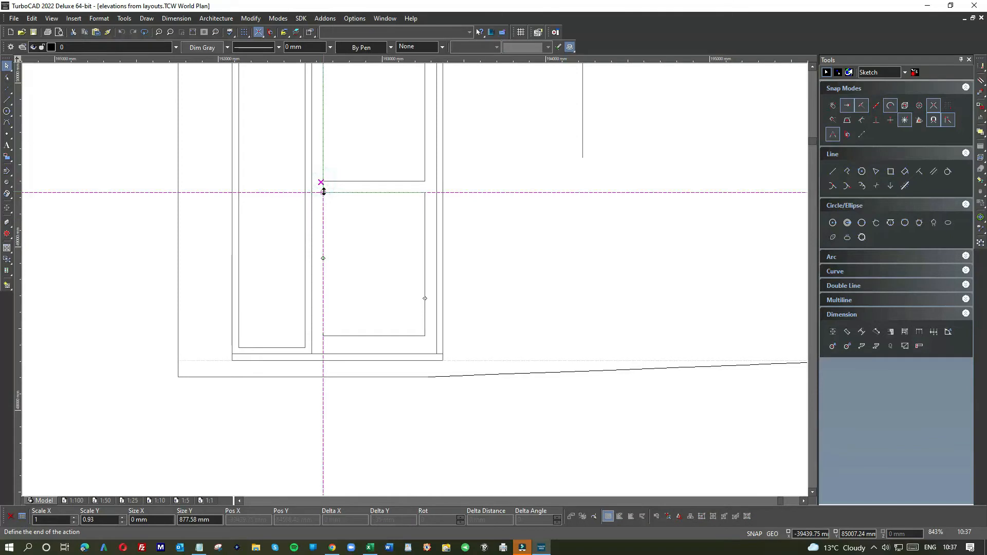
pyautogui.click(324, 193)
# Correct the upper end of the lower panel's left line so it meets the panel corner exactly
pyautogui.scroll(4, 320, 196)
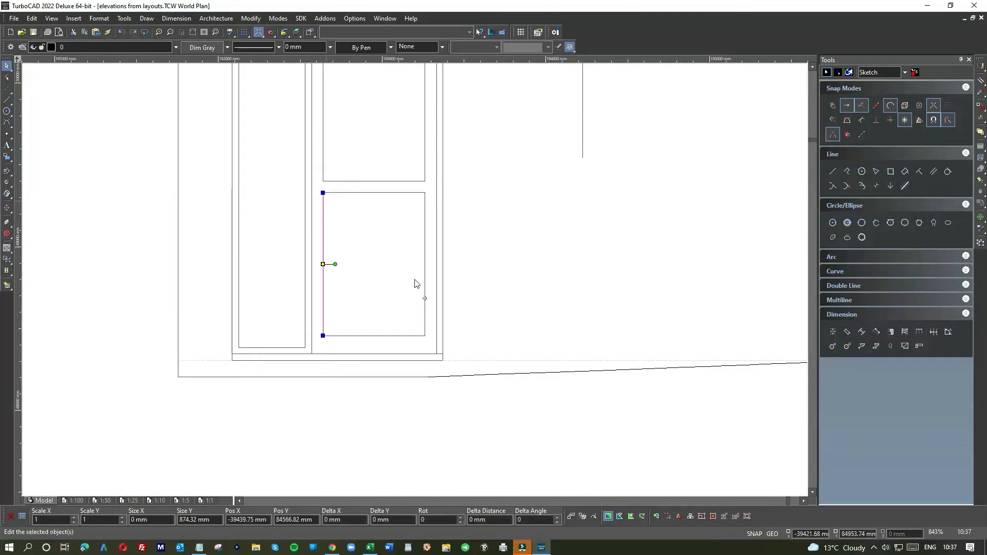
pyautogui.click(451, 271)
pyautogui.click(371, 177)
pyautogui.click(370, 151)
pyautogui.click(371, 143)
pyautogui.click(405, 173)
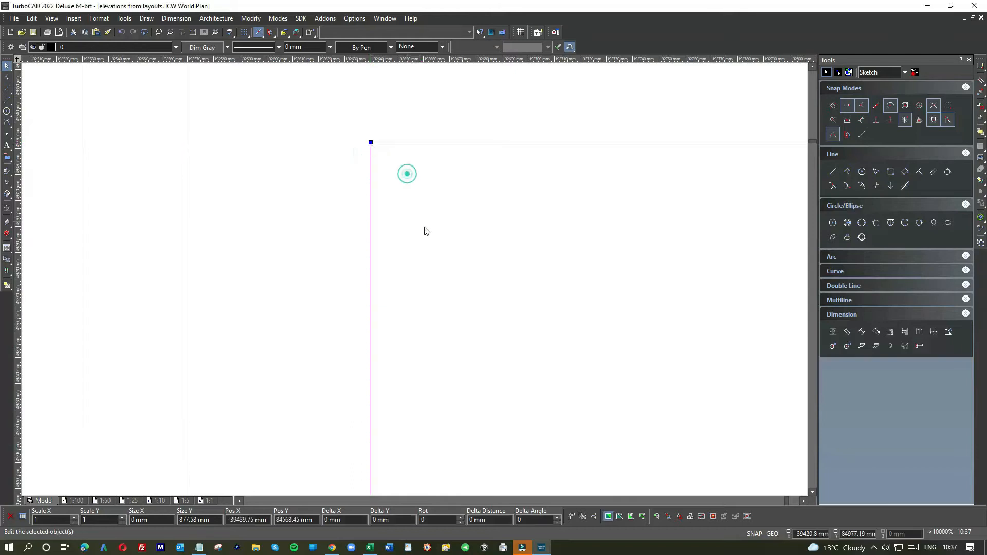
pyautogui.click(429, 232)
pyautogui.scroll(-4, 430, 234)
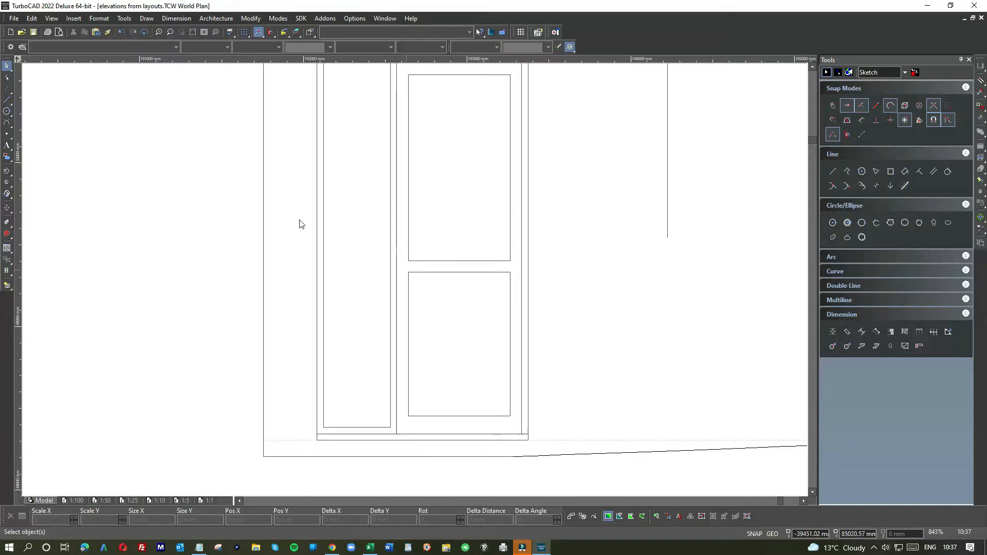
# Draw two horizontal lines from the door leaf's middle rail lines across the sidelight to its inner left line
pyautogui.click(7, 100)
pyautogui.scroll(1, 438, 276)
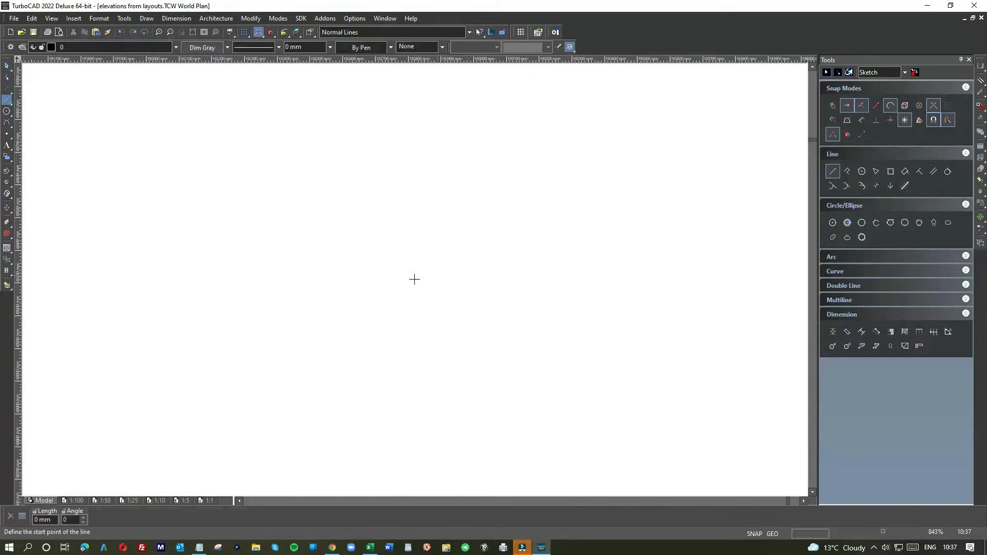
pyautogui.click(306, 264)
pyautogui.scroll(-2, 414, 278)
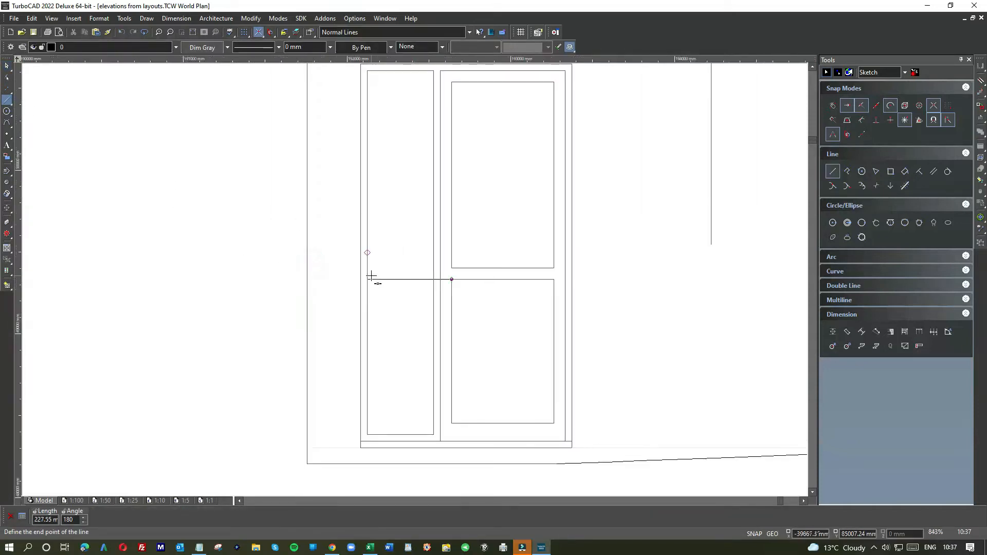
pyautogui.click(370, 276)
pyautogui.click(450, 268)
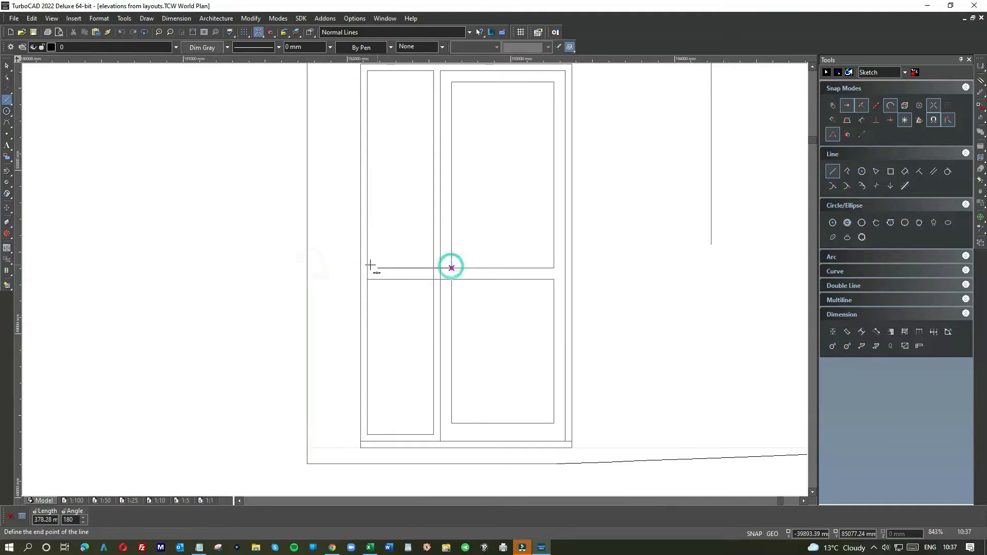
pyautogui.click(367, 265)
# Shorten both sidelight rail lines so their right ends stop at the sidelight's inner right line
pyautogui.click(7, 66)
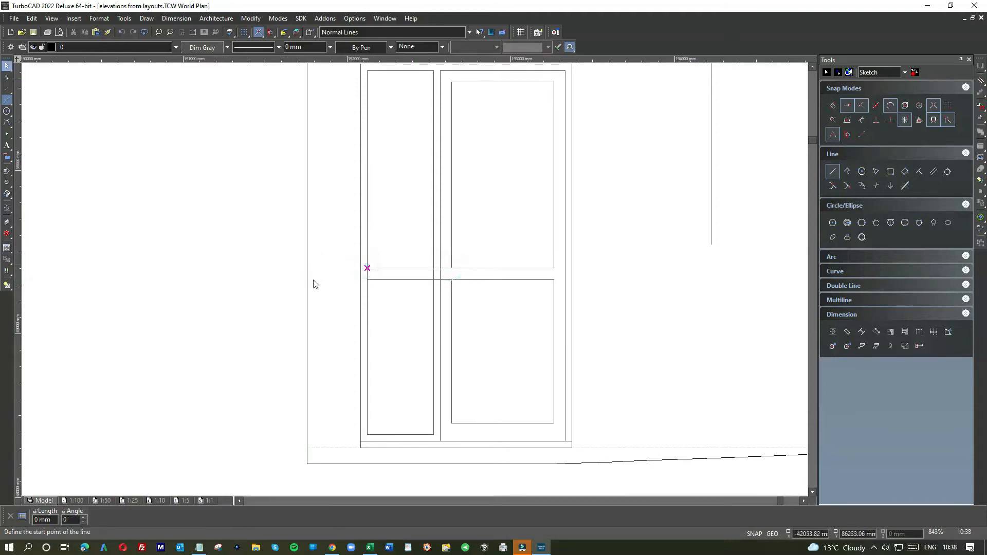
pyautogui.click(395, 268)
pyautogui.click(451, 268)
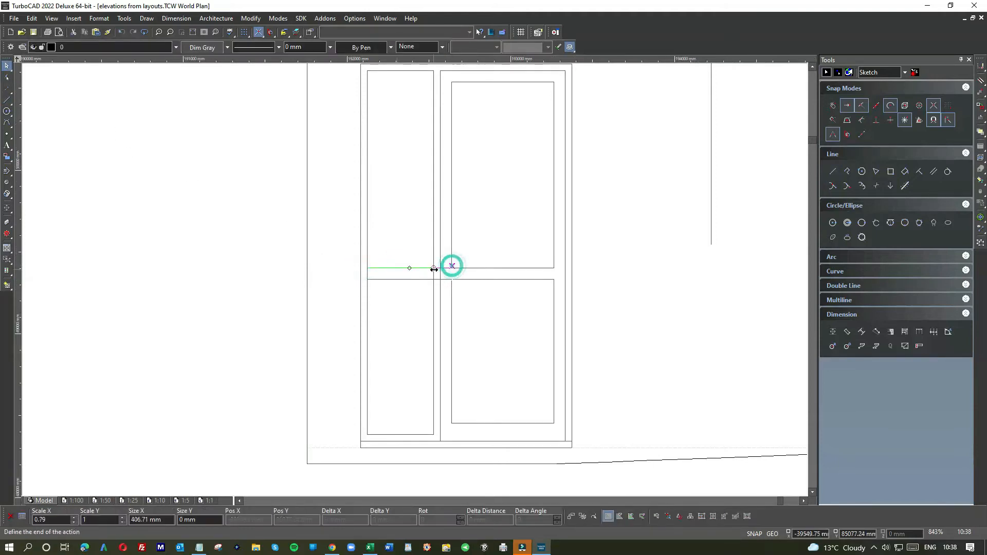
pyautogui.click(434, 269)
pyautogui.click(423, 280)
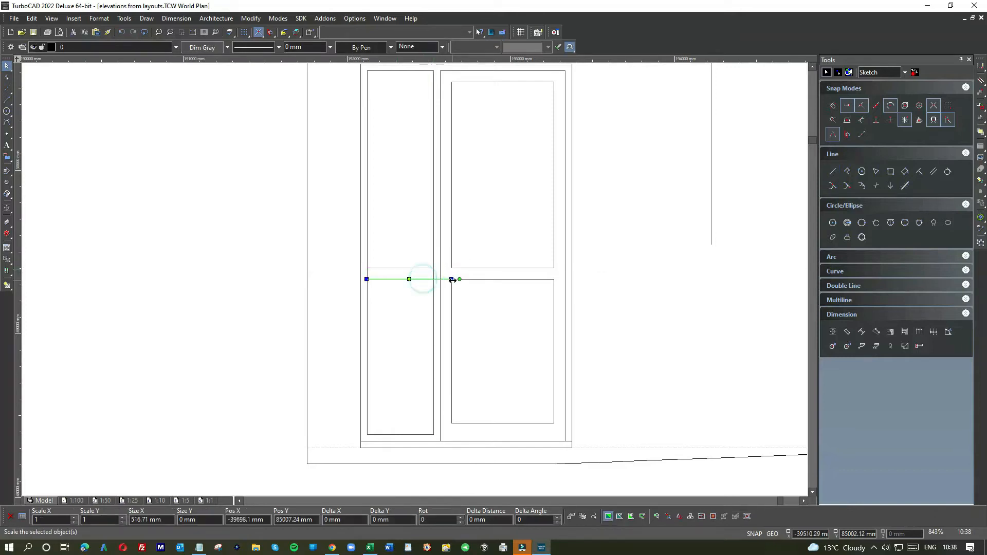
pyautogui.click(452, 280)
pyautogui.click(434, 280)
pyautogui.click(397, 293)
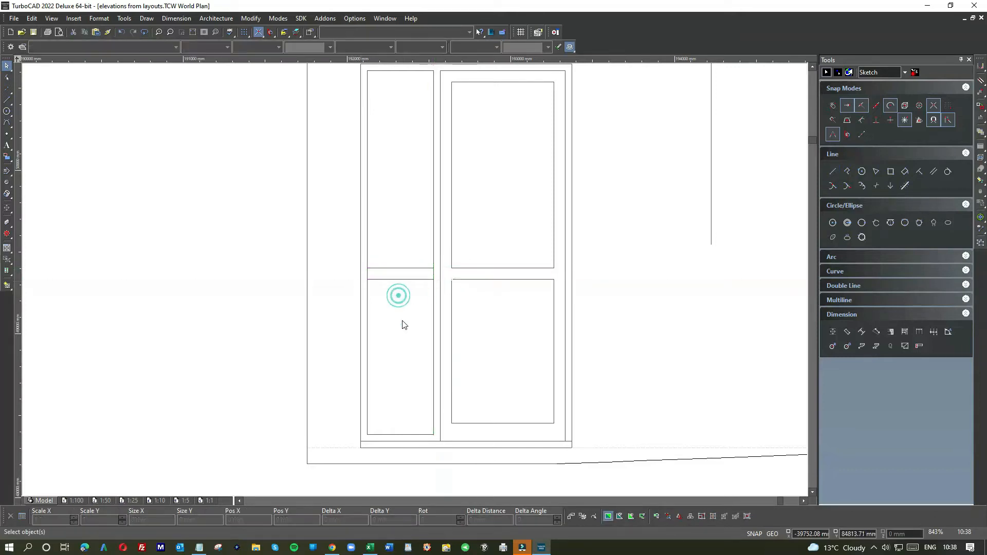
# Shorten the sidelight's inner right and left lines so their lower ends stop at the rail's upper line
pyautogui.click(433, 359)
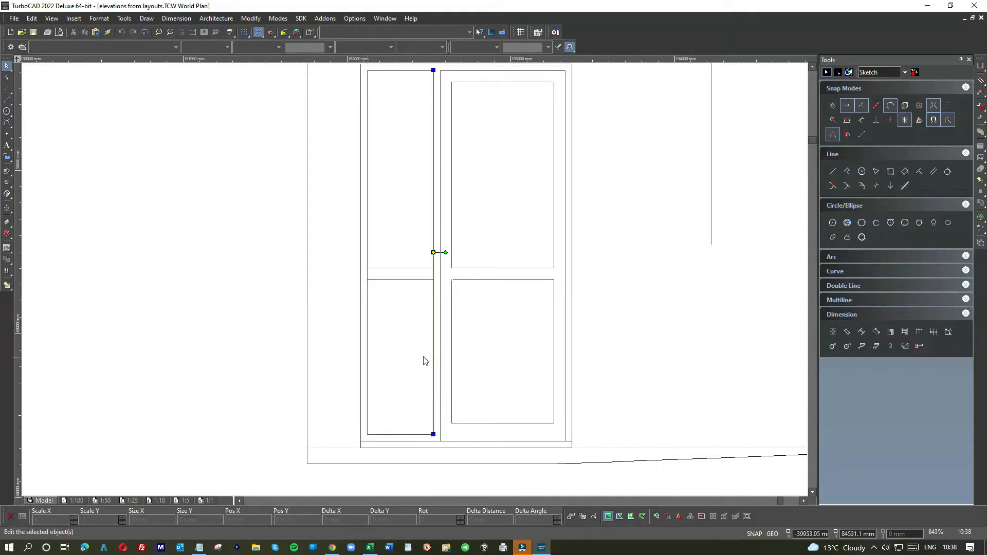
pyautogui.click(431, 435)
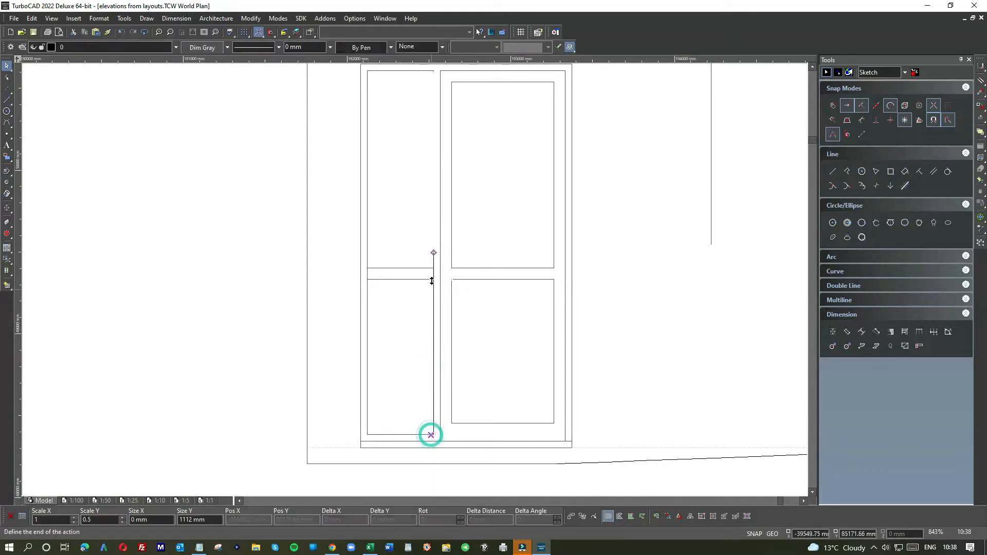
pyautogui.click(434, 267)
pyautogui.click(399, 296)
pyautogui.click(370, 300)
pyautogui.click(370, 298)
pyautogui.click(366, 434)
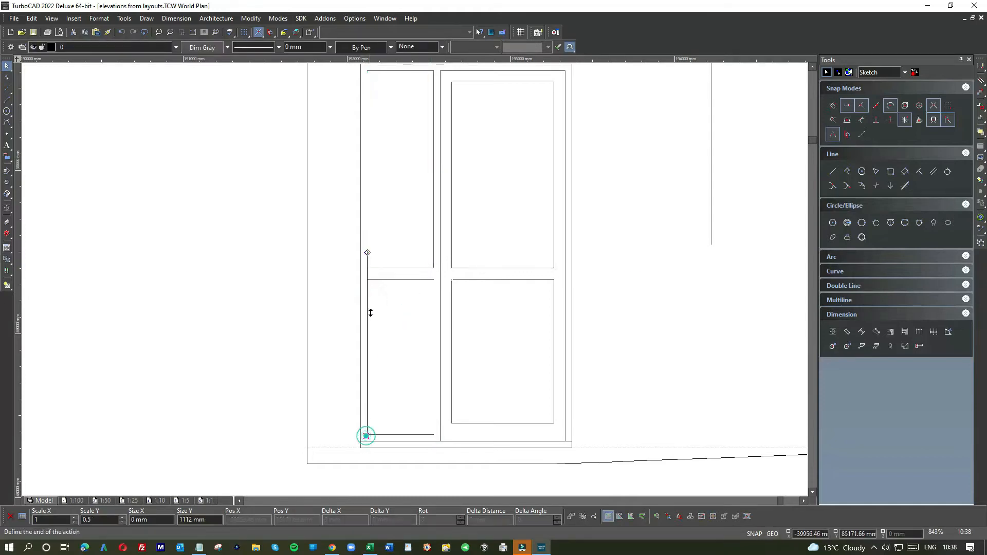
pyautogui.click(369, 267)
pyautogui.click(383, 246)
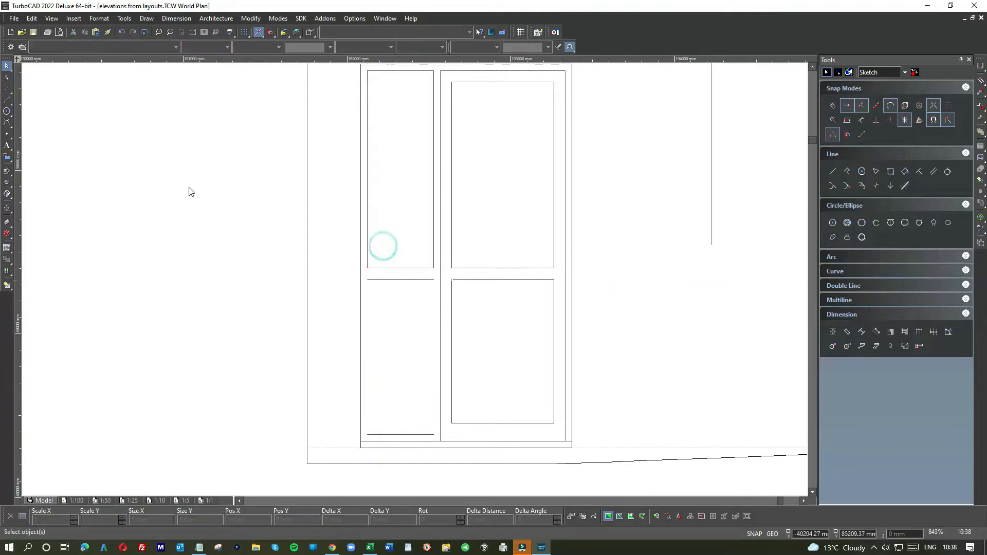
# Draw the lower sidelight panel's right line from the rail's upper line to the bottom line, and its left line down to the ground line
pyautogui.click(7, 100)
pyautogui.click(432, 268)
pyautogui.click(433, 434)
pyautogui.click(367, 280)
pyautogui.click(367, 435)
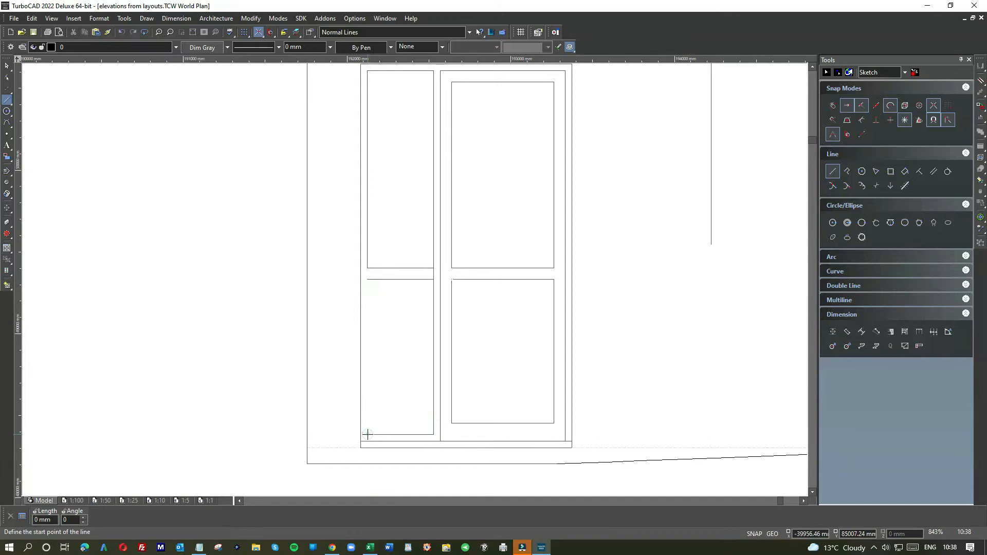
pyautogui.click(367, 280)
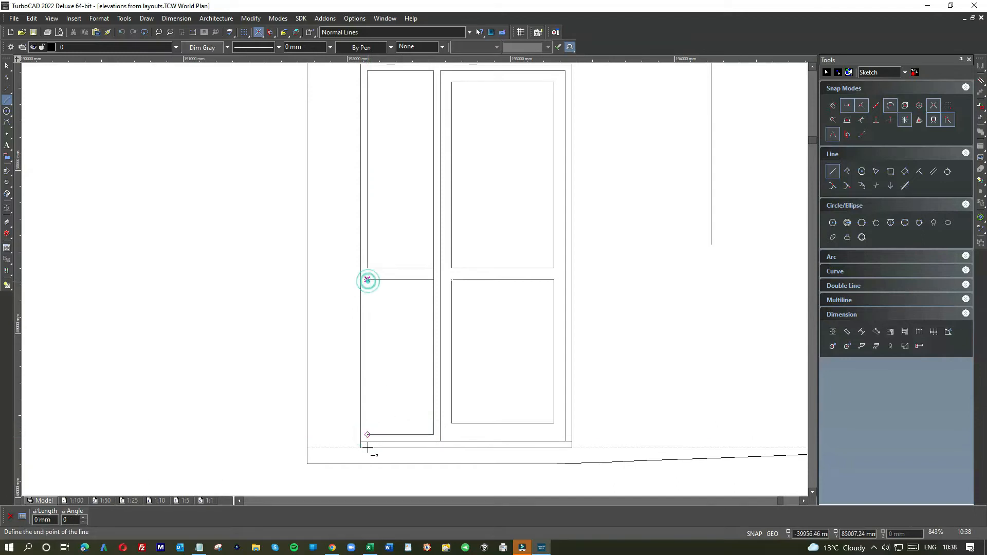
pyautogui.click(368, 464)
# Adjust the lower sidelight panel's left line so its lower end meets the panel's bottom line
pyautogui.click(7, 65)
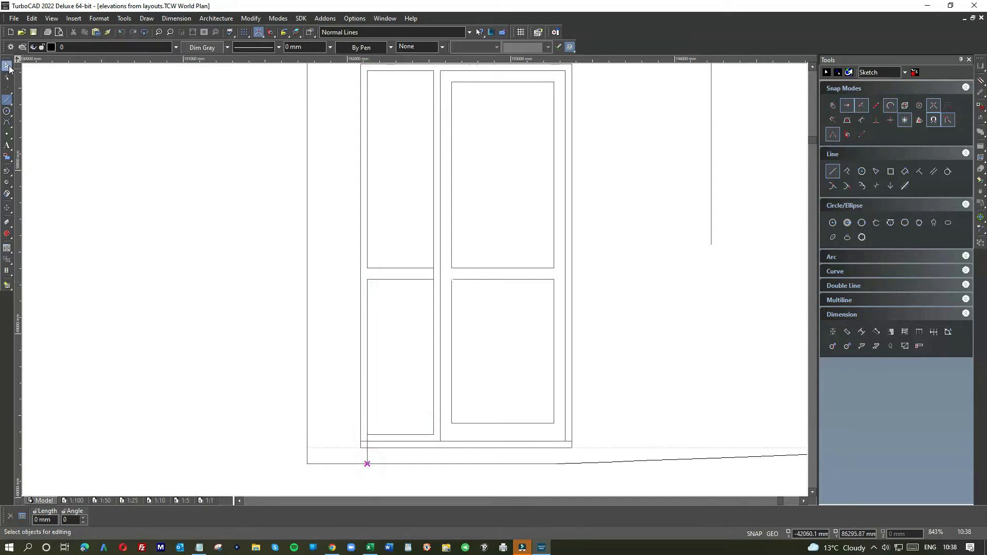
pyautogui.click(367, 362)
pyautogui.moveTo(366, 465); pyautogui.dragTo(367, 434)
pyautogui.click(367, 434)
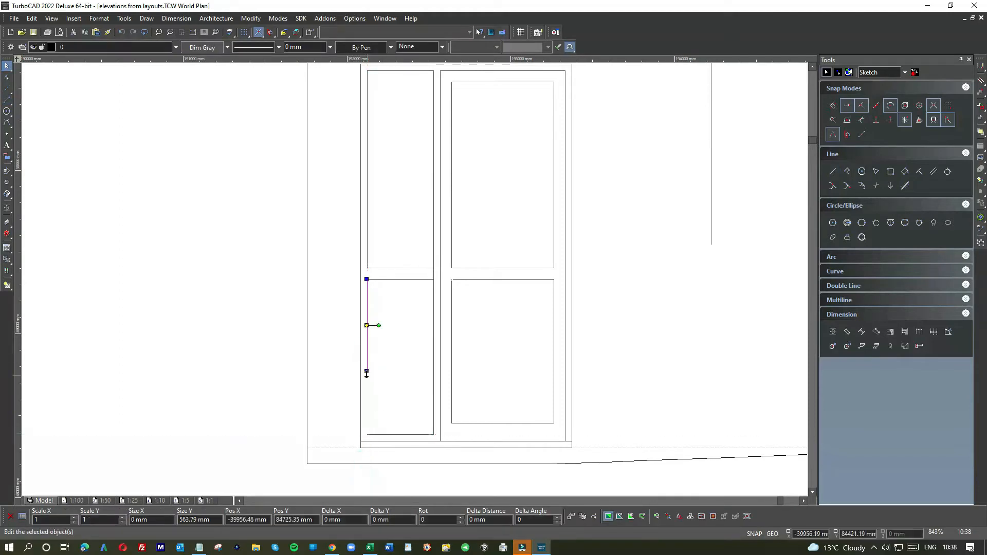
pyautogui.click(366, 372)
pyautogui.click(366, 434)
pyautogui.click(392, 406)
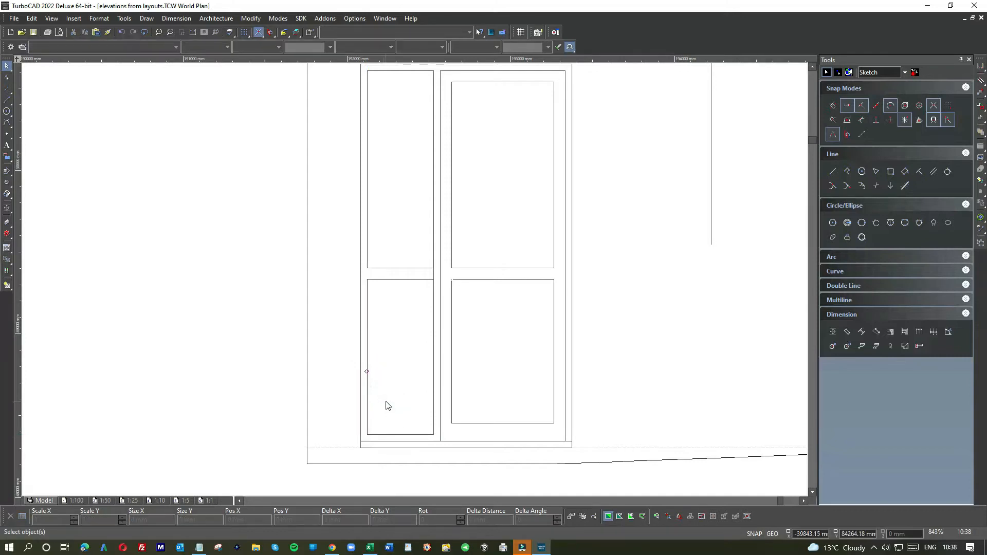
# Shorten the lower sidelight panel's right line so its upper end stops at the rail's lower line
pyautogui.click(434, 291)
pyautogui.click(432, 268)
pyautogui.click(432, 279)
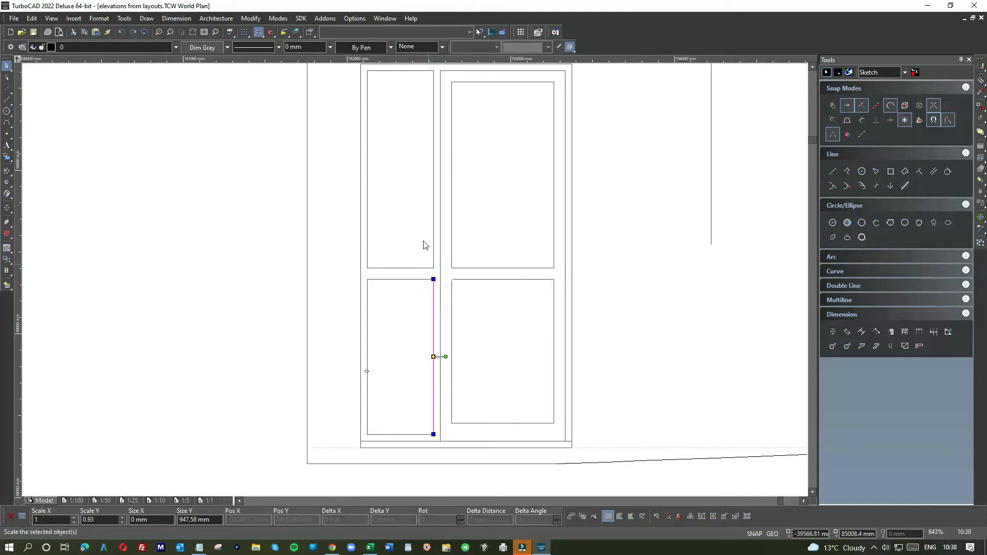
pyautogui.click(418, 236)
# Compare the front elevation with the site photo of the bungalow's front, examining the window beside the door and the brick gable's window
pyautogui.scroll(-2, 415, 282)
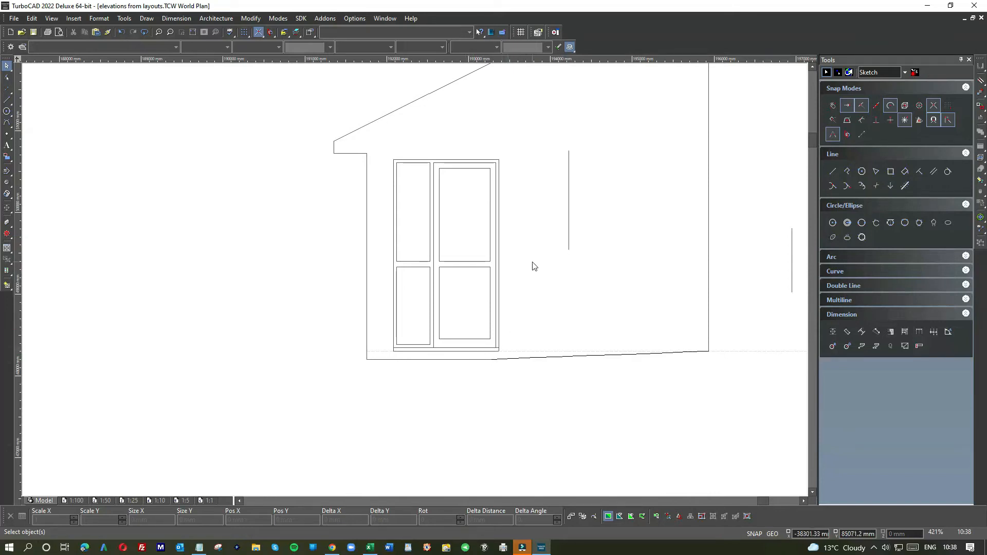
pyautogui.scroll(-5, 533, 265)
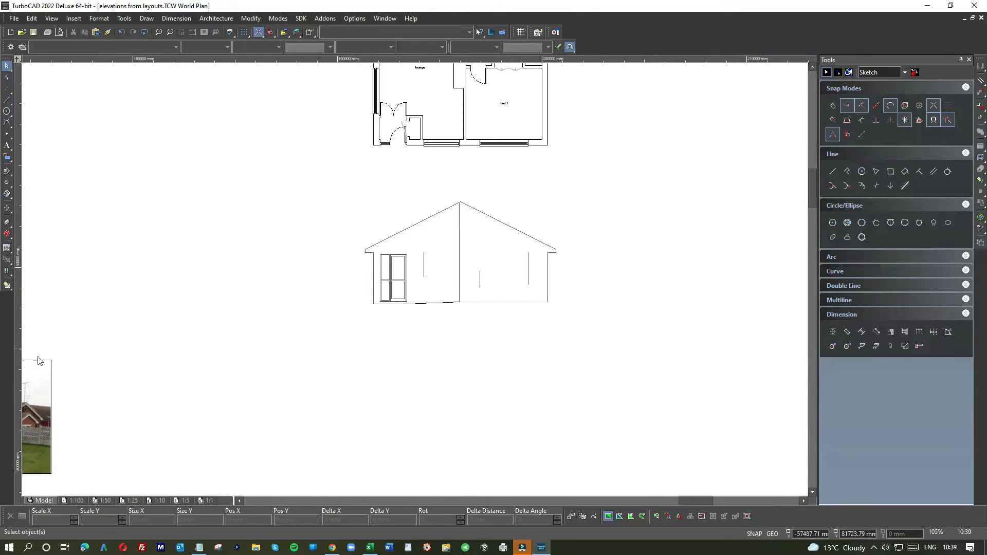
pyautogui.scroll(-2, 81, 415)
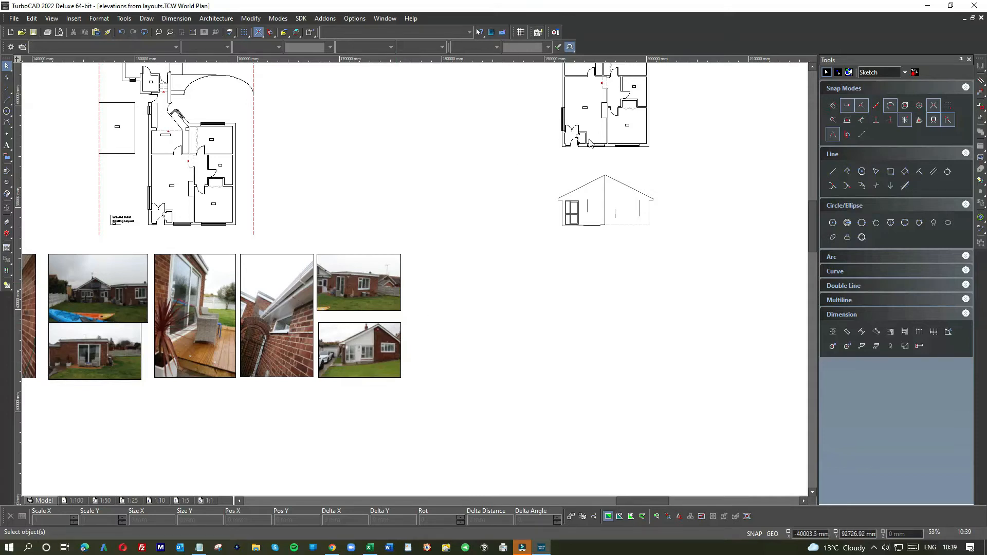
pyautogui.scroll(4, 376, 347)
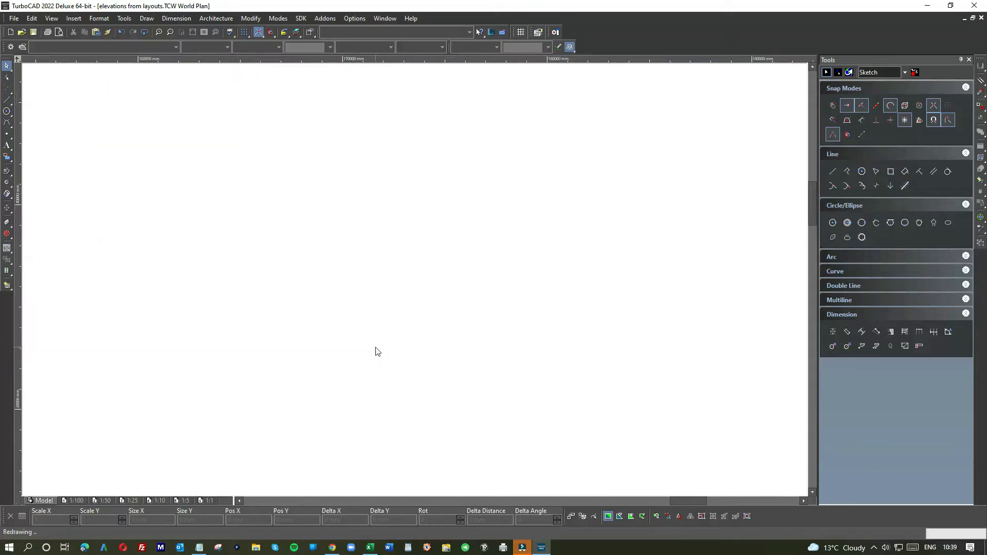
pyautogui.scroll(4, 427, 267)
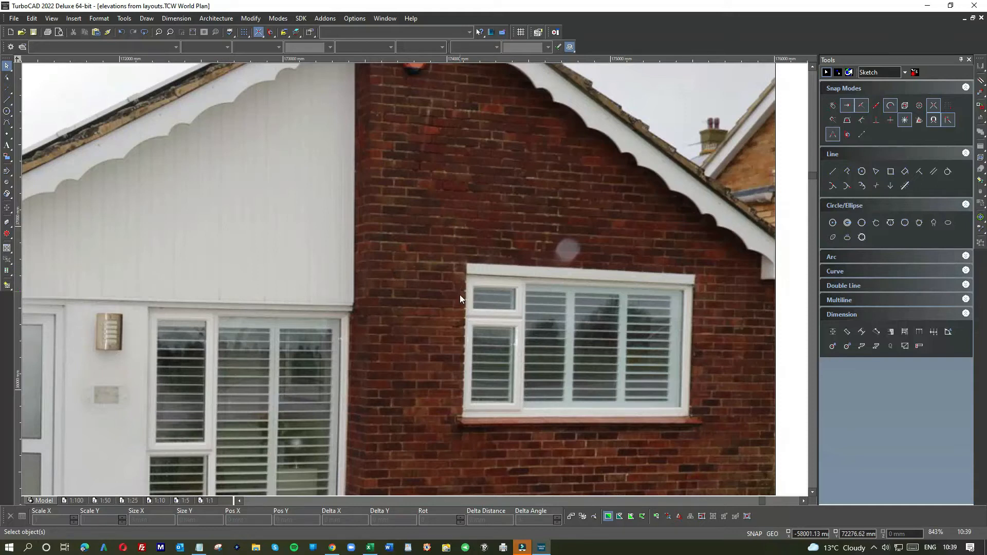
pyautogui.scroll(-10, 502, 296)
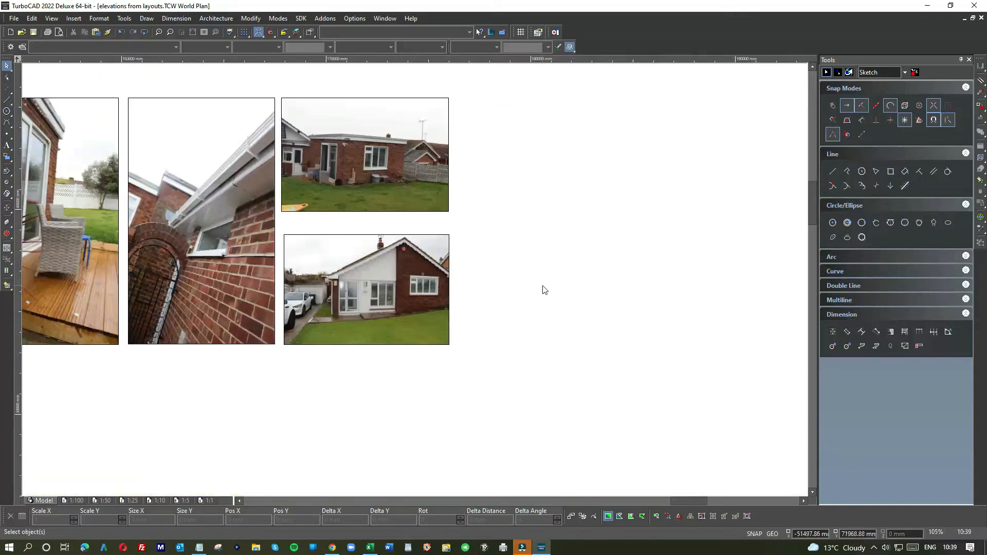
pyautogui.scroll(6, 488, 220)
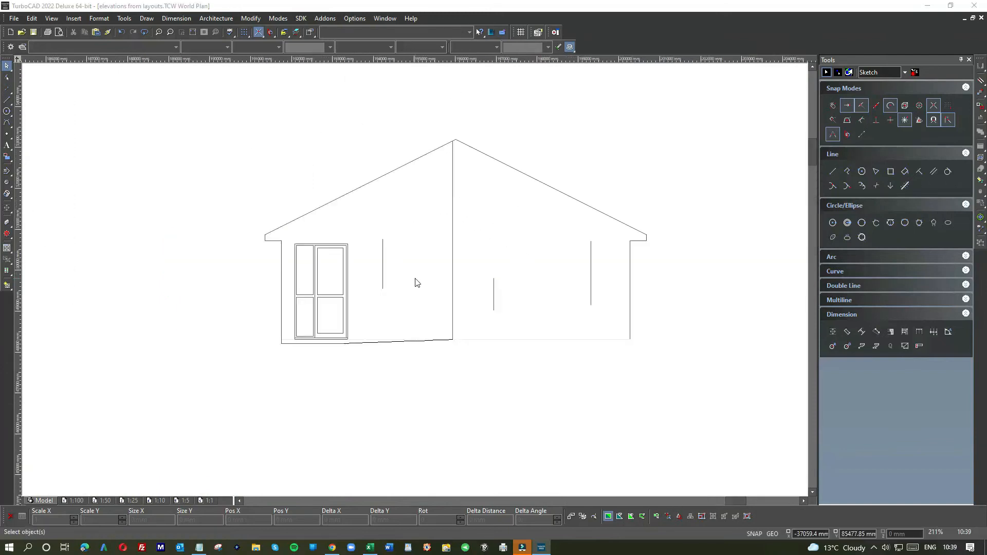
pyautogui.scroll(-6, 416, 283)
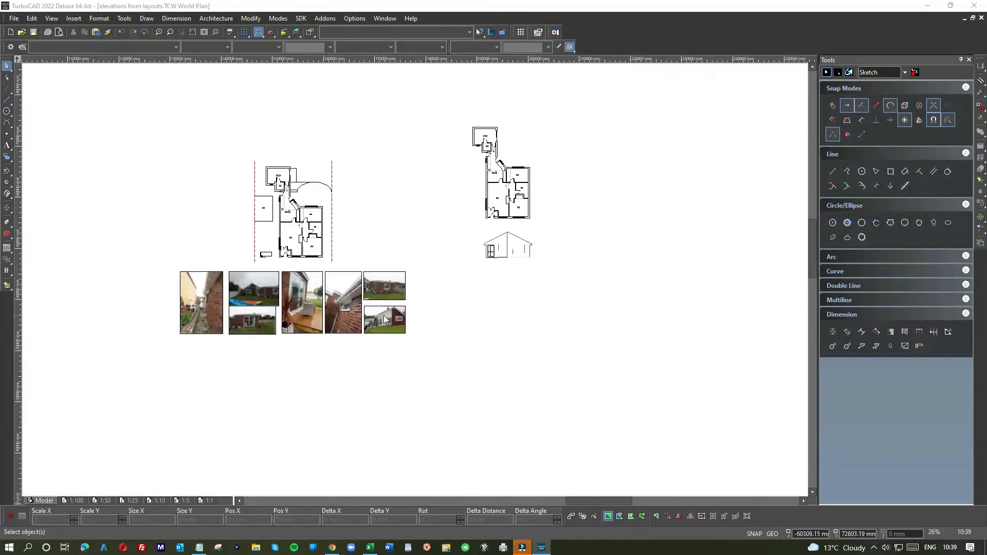
# Draw a horizontal head line from the door frame's top right corner to the elevation's central vertical line
pyautogui.scroll(6, 387, 323)
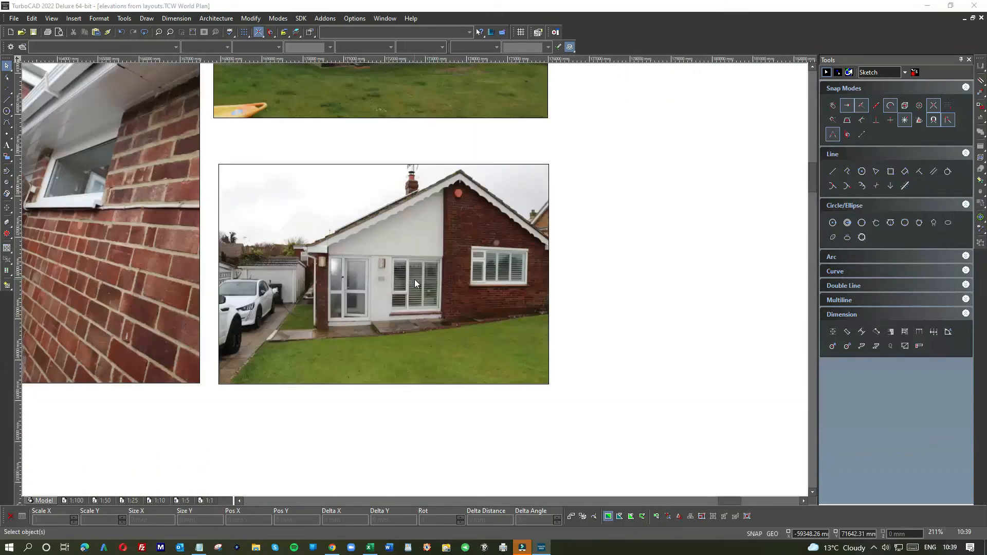
pyautogui.scroll(-2, 415, 282)
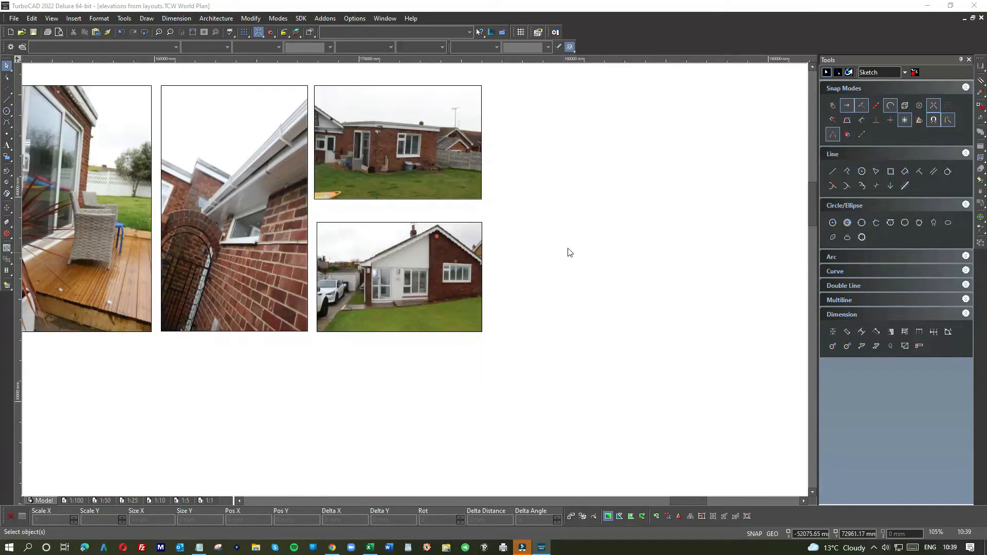
pyautogui.scroll(-6, 414, 282)
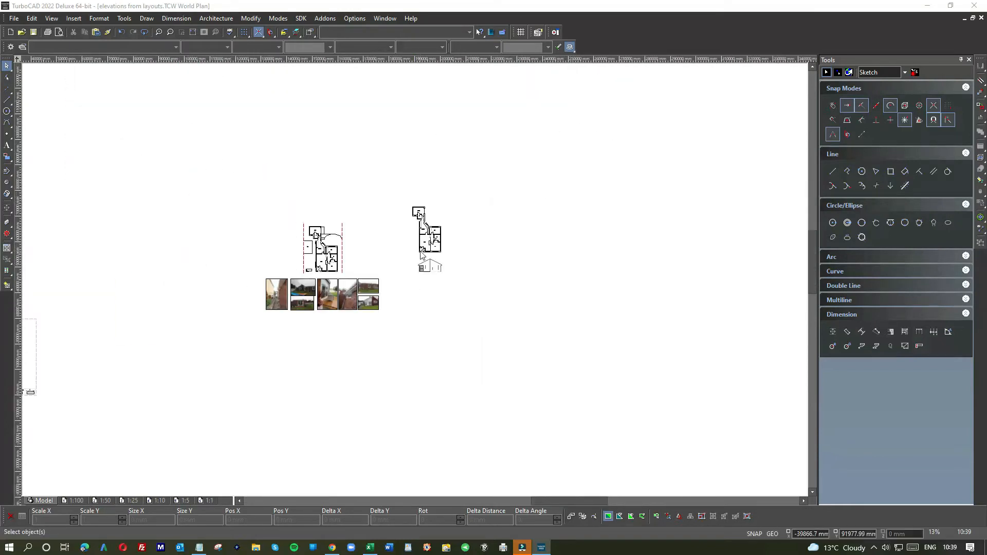
pyautogui.scroll(8, 421, 254)
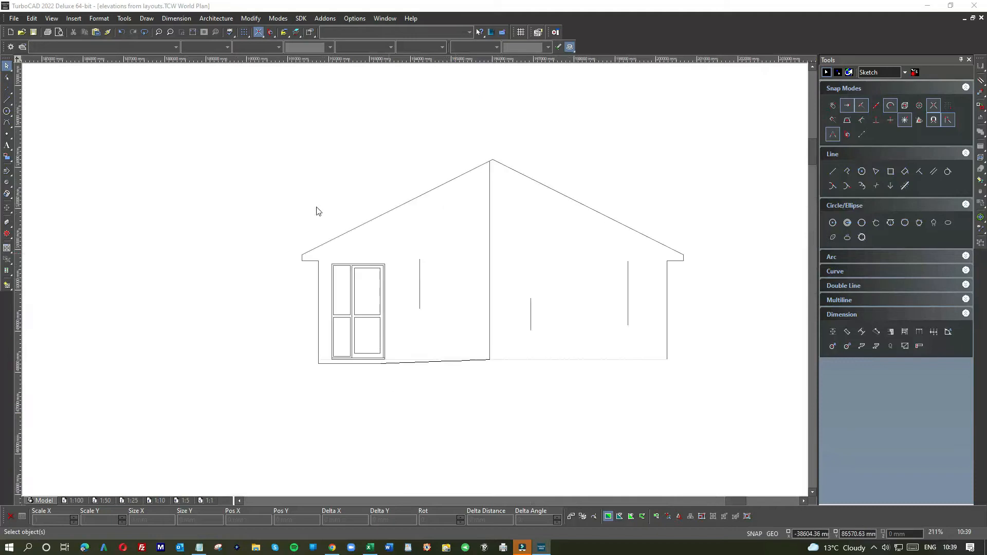
pyautogui.click(8, 101)
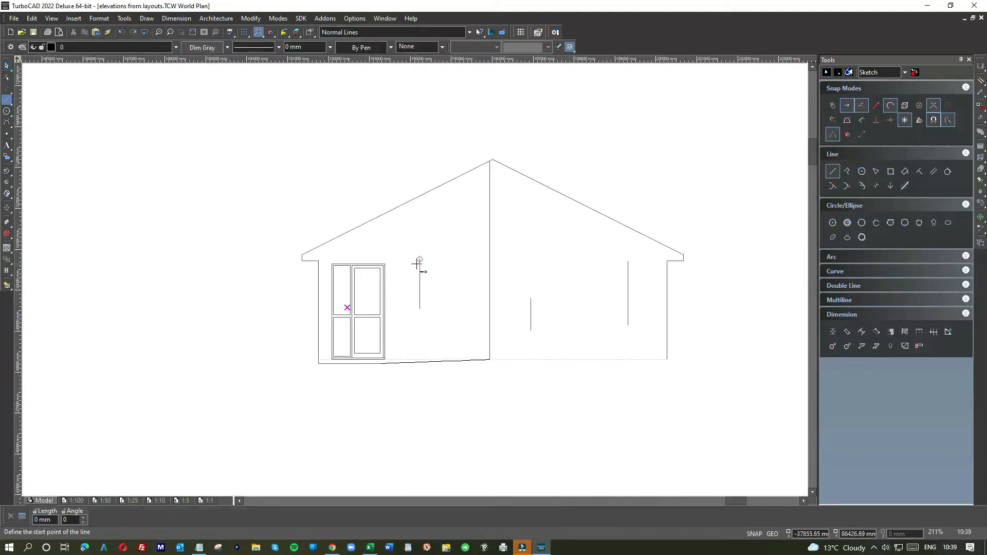
pyautogui.click(384, 265)
pyautogui.click(488, 266)
# Draw a 300 mm vertical line up the central line, and a horizontal line from its end across the right-hand window jambs
pyautogui.click(490, 264)
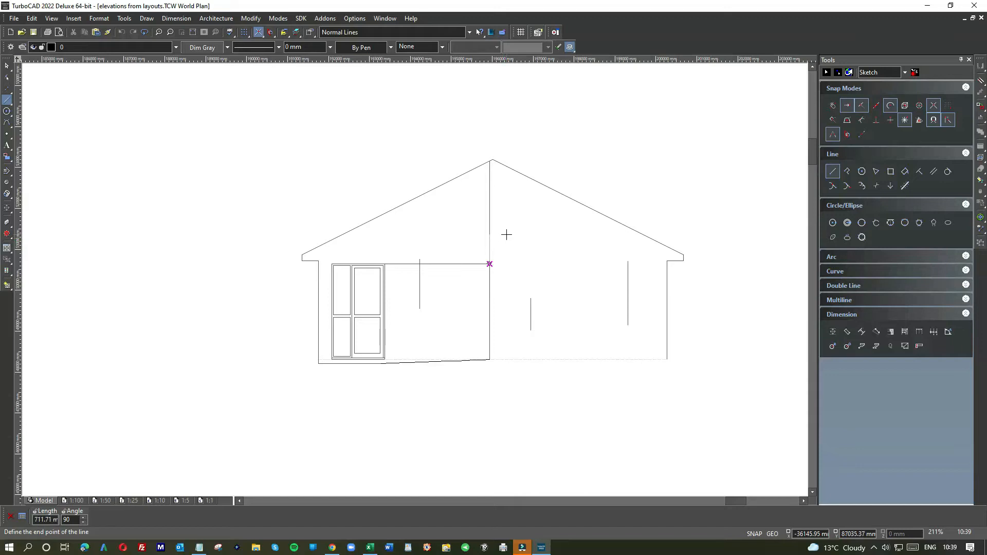
pyautogui.write('300')
pyautogui.press('Return')
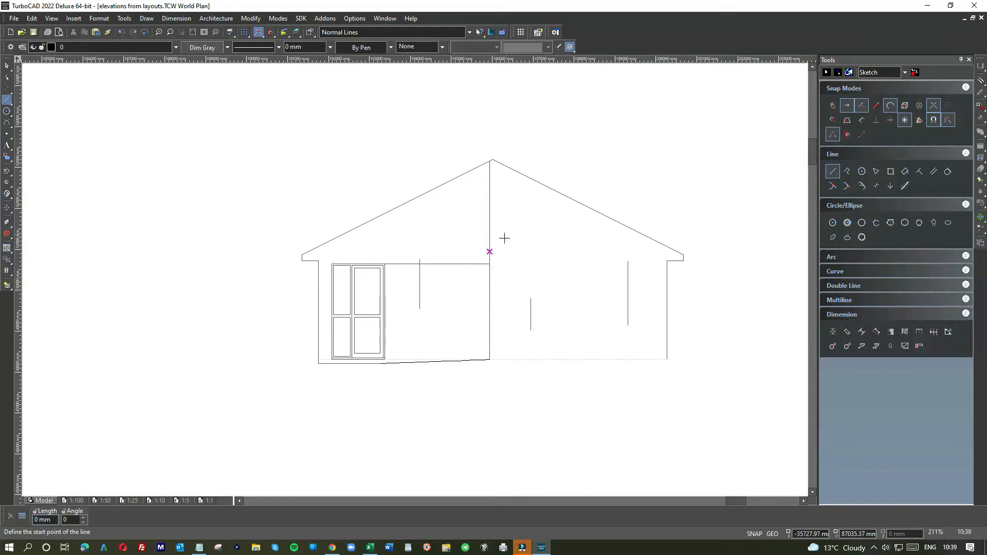
pyautogui.click(490, 252)
pyautogui.click(644, 252)
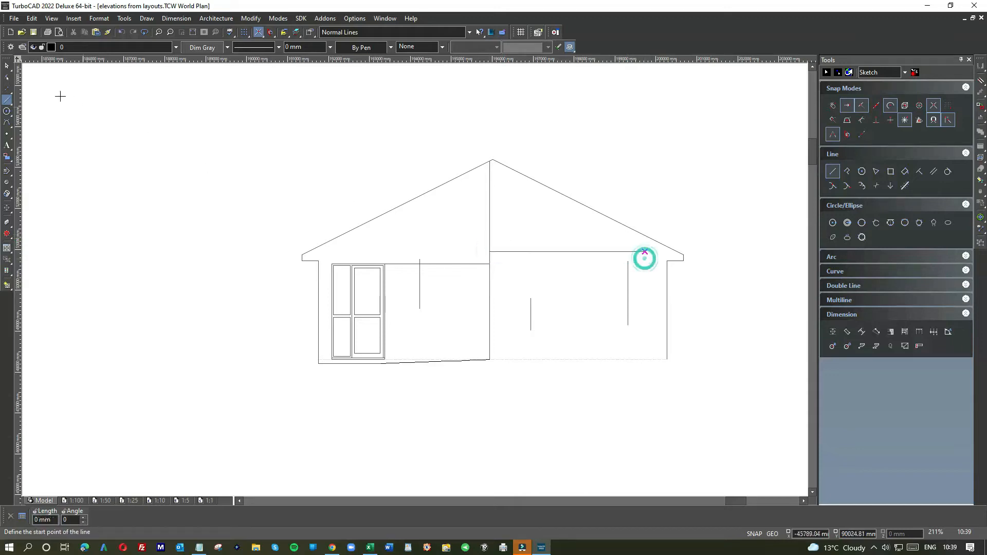
# Extend both vertical jamb lines of the right-hand window up to the horizontal head line
pyautogui.click(6, 65)
pyautogui.click(627, 278)
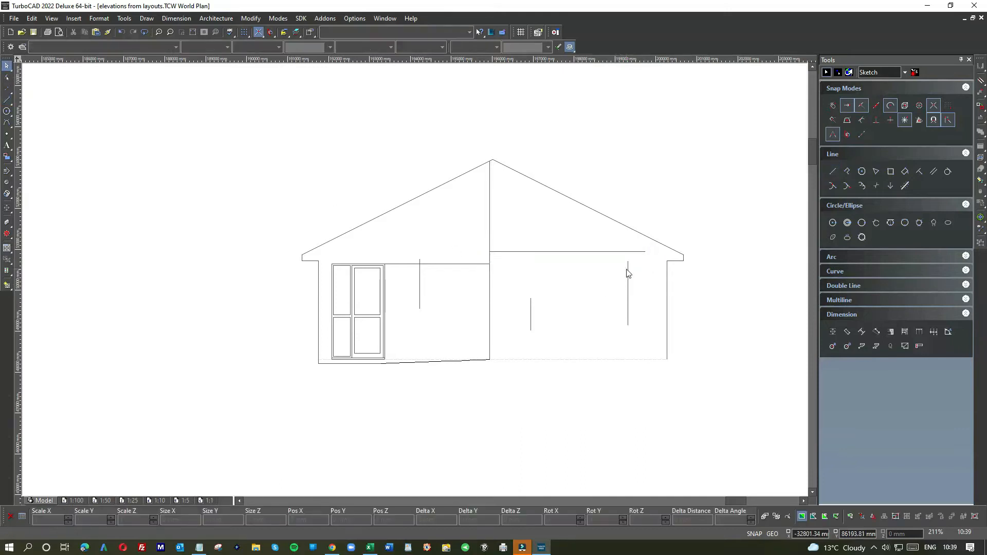
pyautogui.moveTo(627, 261); pyautogui.dragTo(627, 252)
pyautogui.click(531, 308)
pyautogui.moveTo(532, 298); pyautogui.dragTo(531, 251)
# Shorten both ends of the right-hand window's head line to meet its jambs
pyautogui.click(552, 251)
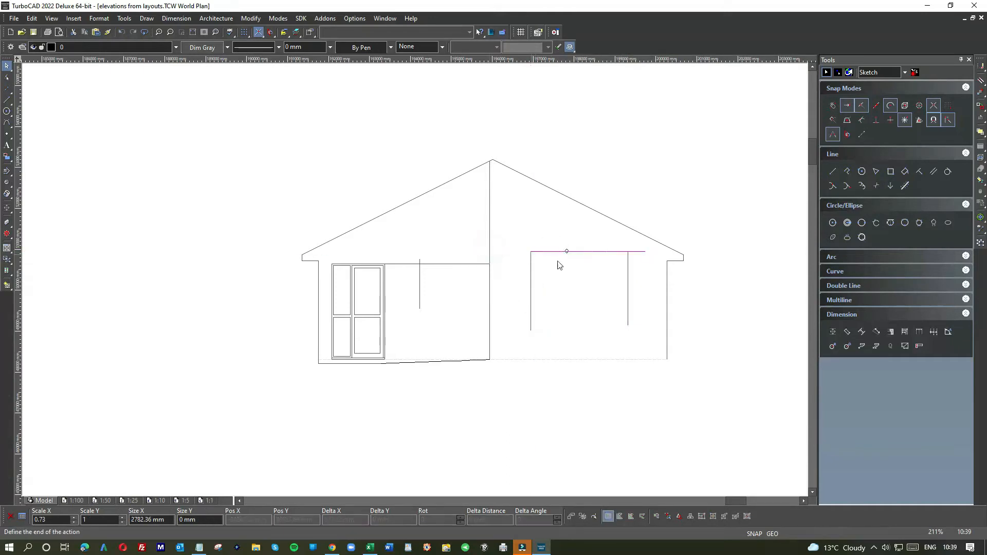
pyautogui.moveTo(646, 251); pyautogui.dragTo(628, 251)
pyautogui.click(569, 278)
# Shorten the head line beside the door to the left-hand window's jamb, and bring the jamb's top down to meet it
pyautogui.click(405, 263)
pyautogui.moveTo(384, 266); pyautogui.dragTo(420, 264)
pyautogui.scroll(6, 419, 282)
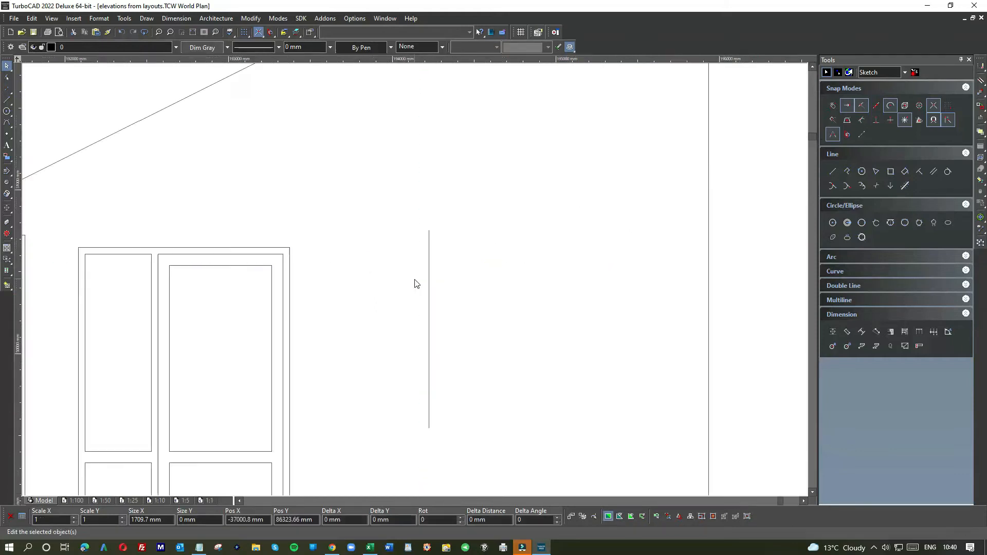
pyautogui.click(472, 228)
pyautogui.moveTo(471, 85); pyautogui.dragTo(471, 152)
pyautogui.click(385, 247)
pyautogui.scroll(-6, 403, 299)
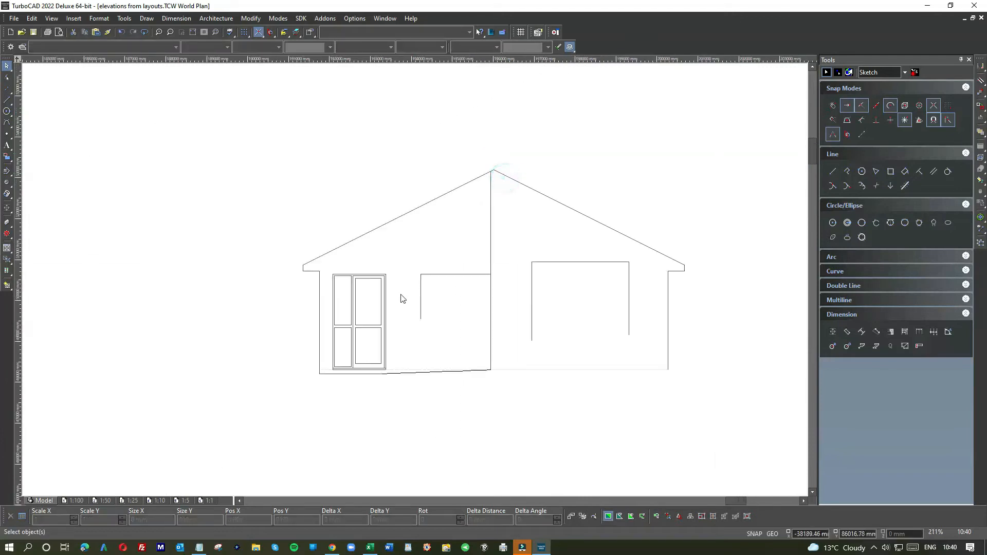
# Check the front photo and lengthen the left-hand window's jamb downward to about 1610 mm
pyautogui.scroll(-5, 401, 286)
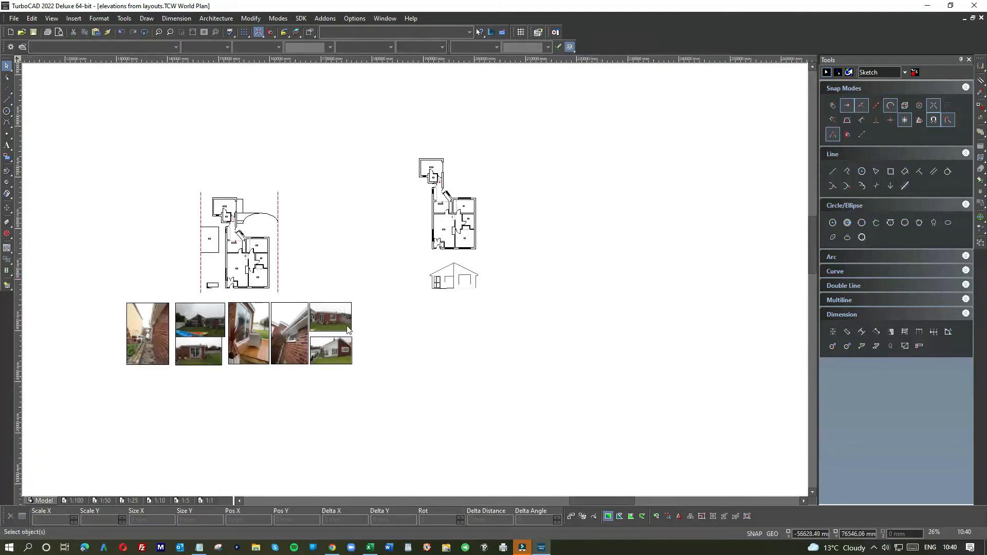
pyautogui.scroll(7, 428, 291)
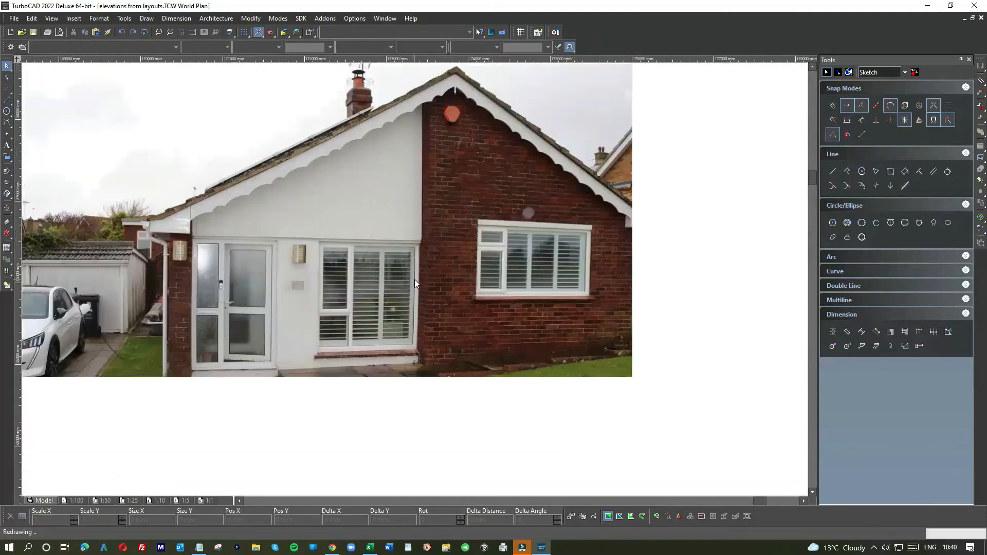
pyautogui.scroll(-5, 415, 279)
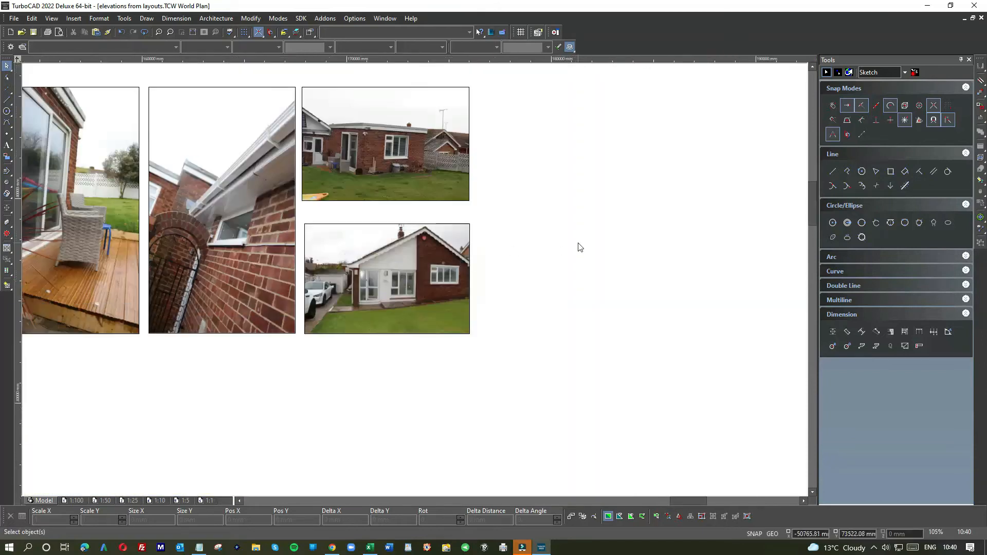
pyautogui.scroll(2, 552, 161)
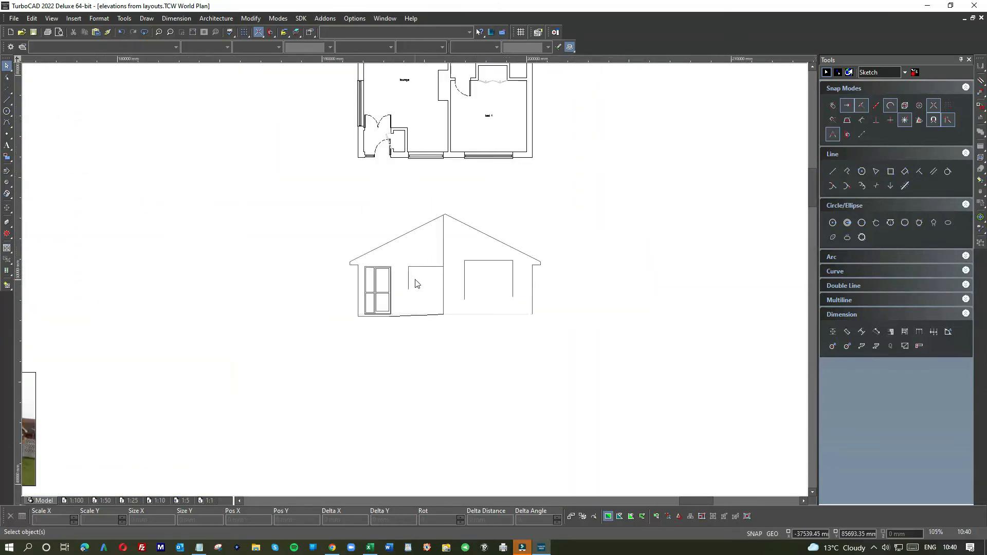
pyautogui.click(408, 281)
pyautogui.moveTo(409, 289); pyautogui.dragTo(410, 307)
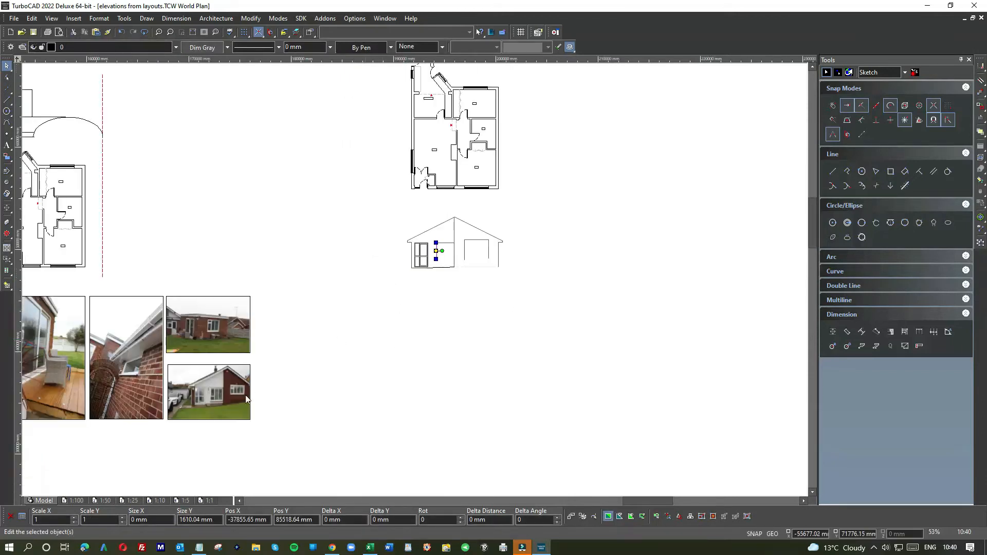
# Examine the front photo's brick sill and paved step, comparing them with the ground line beside the door in the elevation
pyautogui.scroll(5, 220, 398)
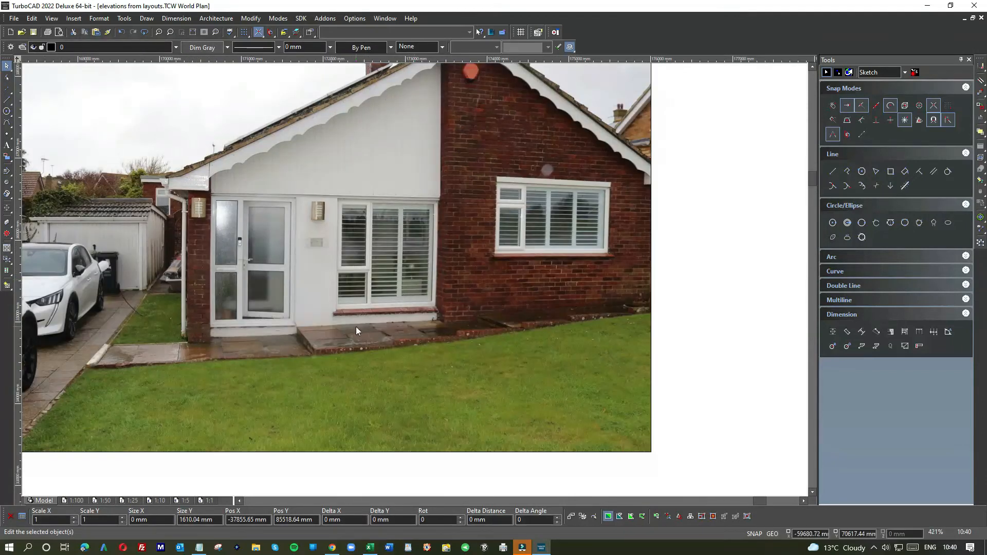
pyautogui.scroll(3, 359, 322)
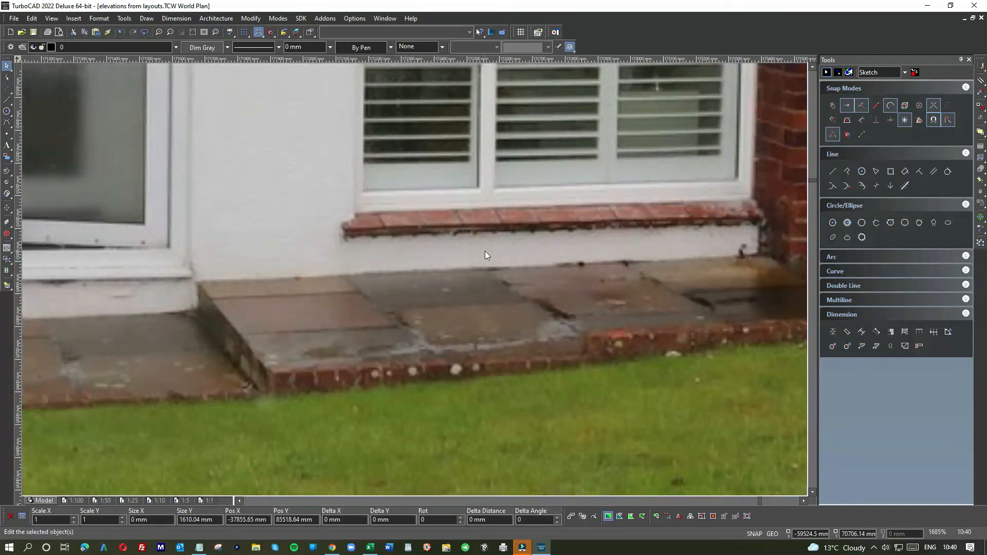
pyautogui.scroll(-10, 485, 251)
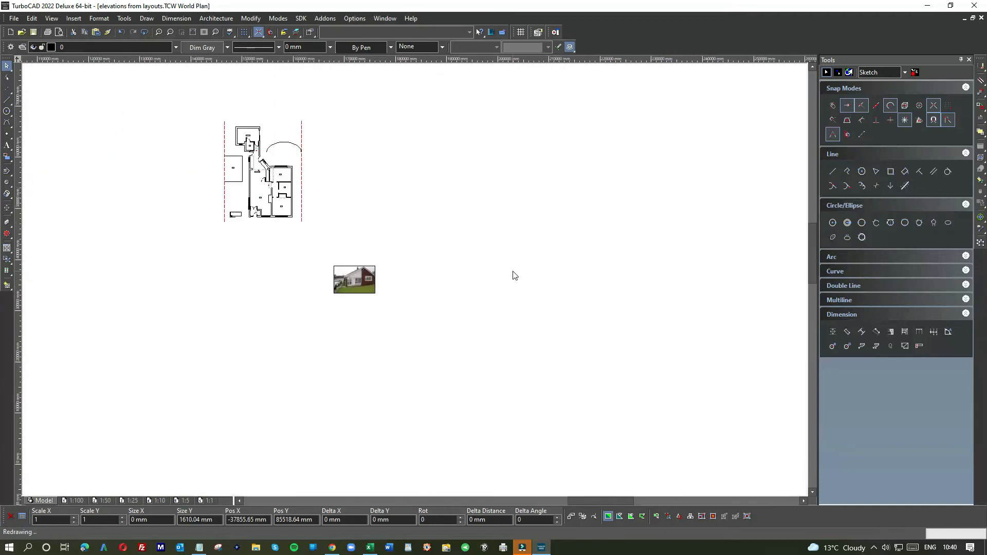
pyautogui.scroll(4, 472, 219)
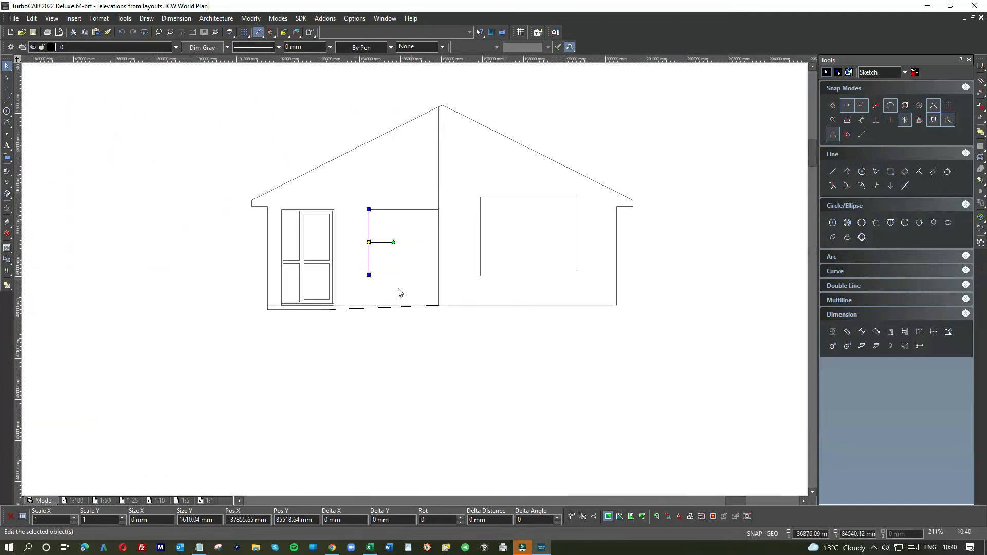
pyautogui.scroll(3, 366, 307)
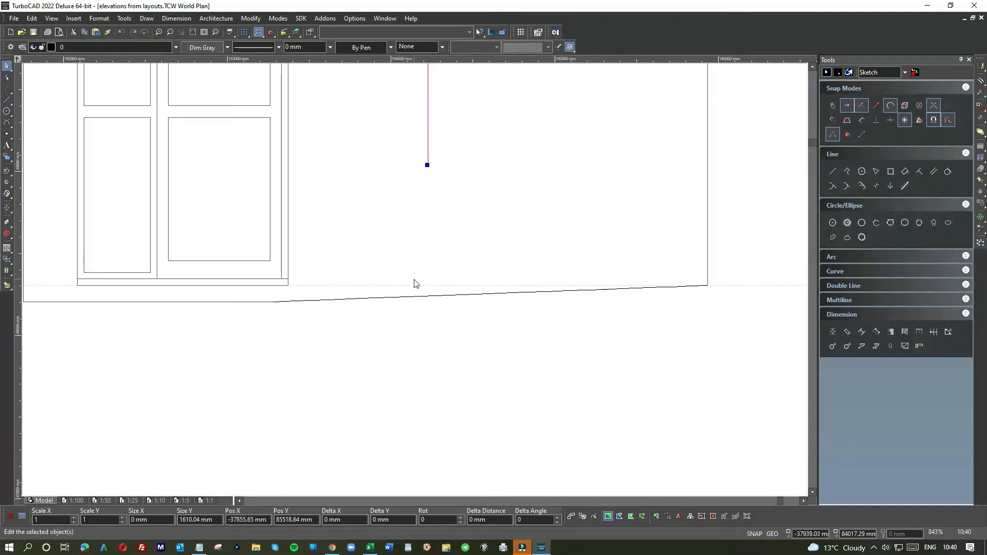
pyautogui.scroll(-6, 411, 288)
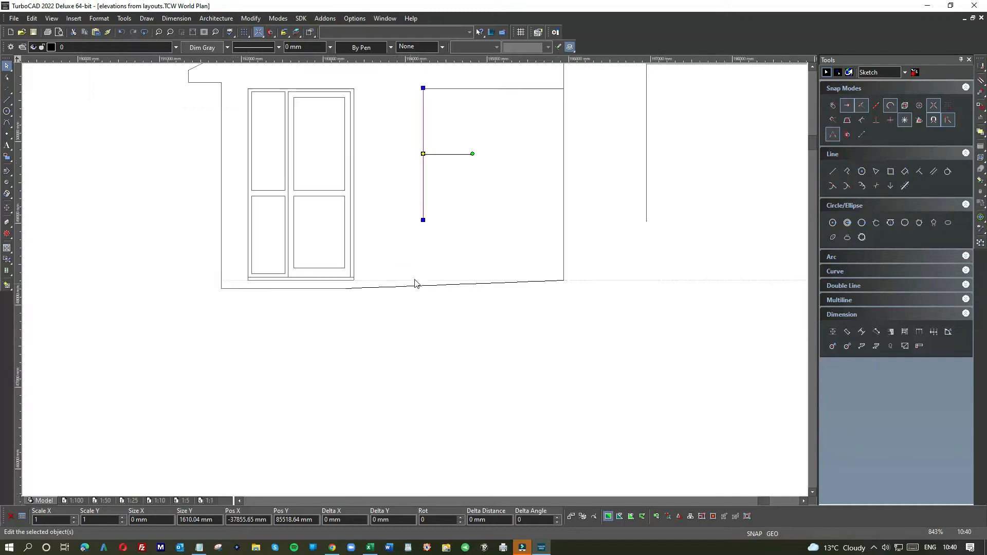
pyautogui.scroll(2, 230, 403)
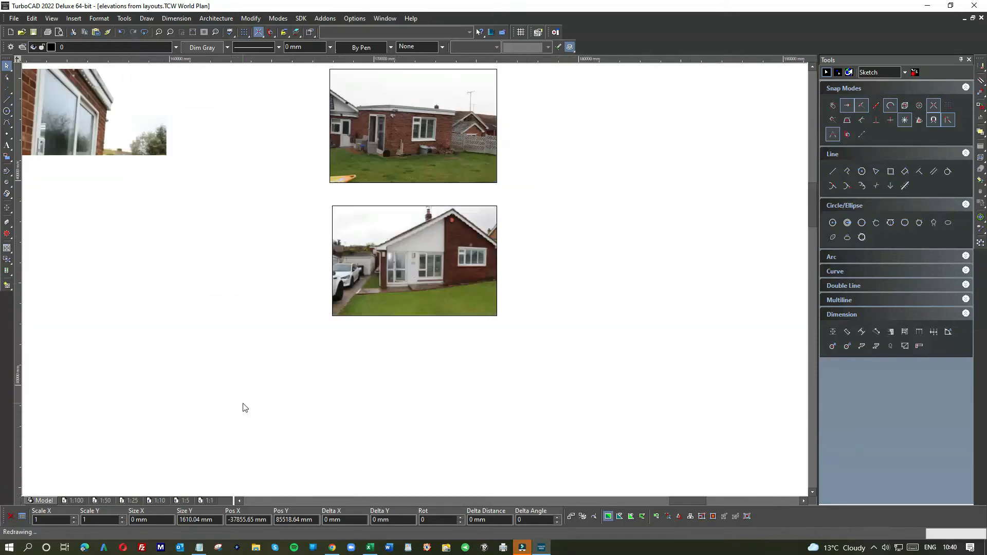
pyautogui.scroll(1, 415, 279)
pyautogui.scroll(-3, 414, 279)
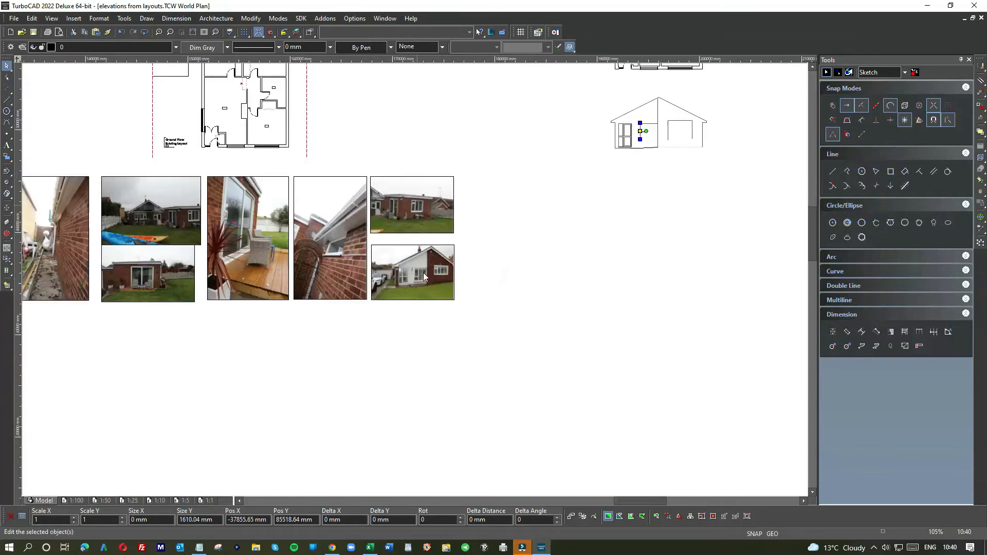
pyautogui.scroll(3, 525, 226)
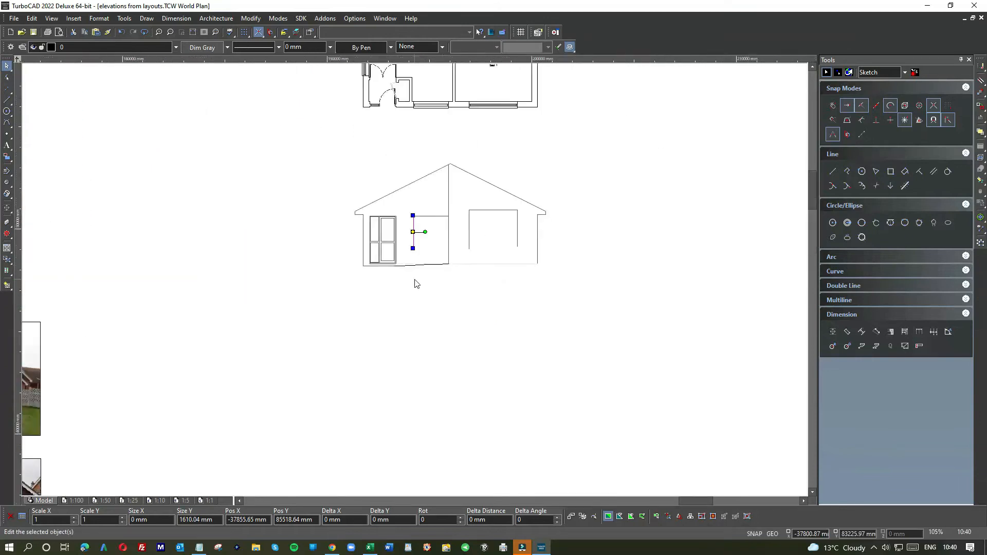
pyautogui.scroll(3, 414, 282)
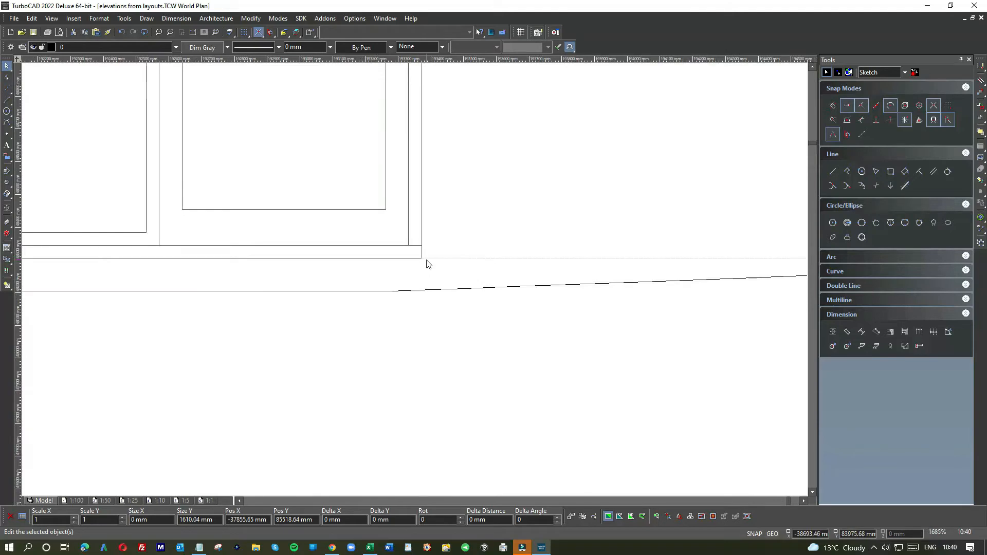
# Draw a vertical line about 124 mm long just right of the door, ending on the sloping ground line
pyautogui.click(7, 99)
pyautogui.click(441, 248)
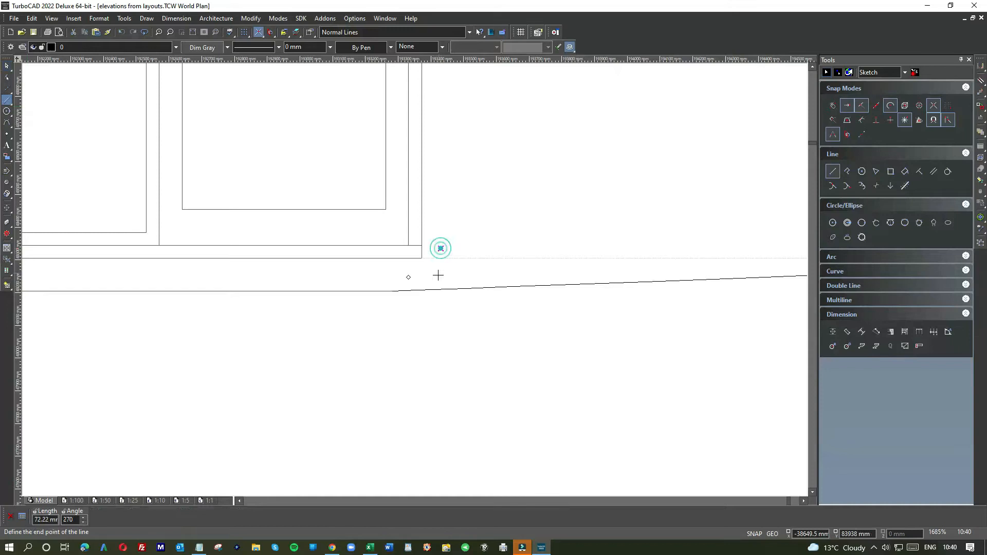
pyautogui.click(441, 289)
# Lower the top of the short vertical line beside the door to the door threshold level
pyautogui.click(10, 67)
pyautogui.click(441, 248)
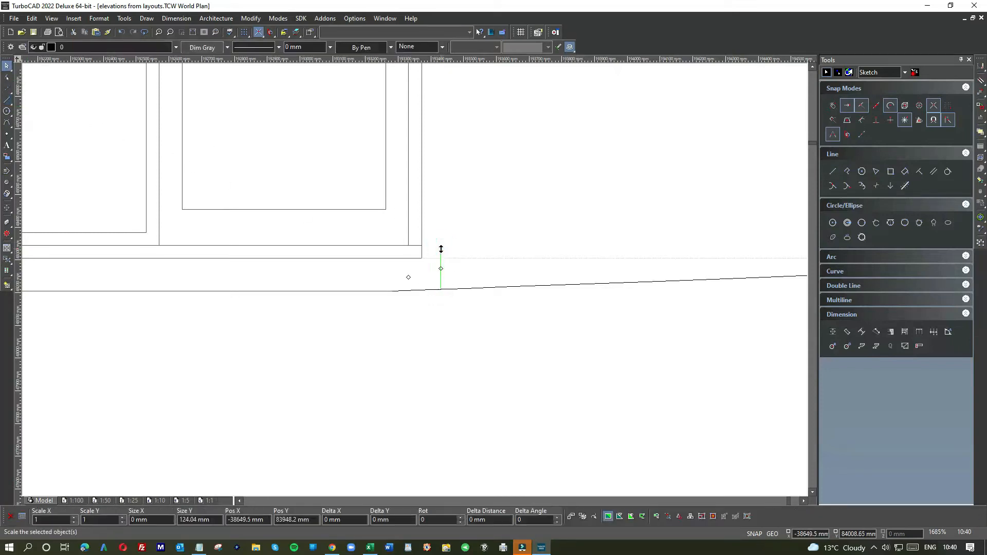
pyautogui.click(440, 268)
pyautogui.click(446, 257)
pyautogui.click(442, 276)
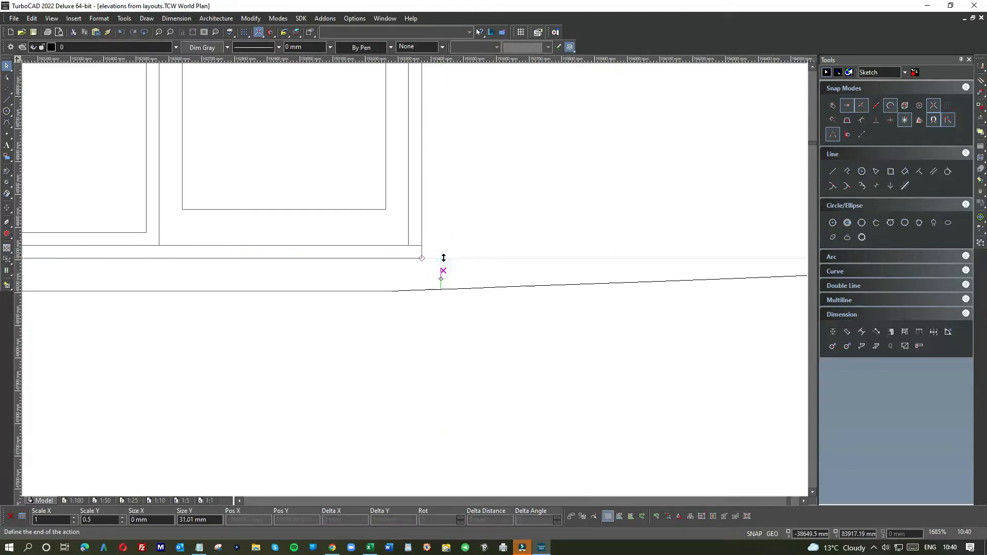
pyautogui.click(468, 235)
# Compare the elevation's ground line with the paved step between the door and window in the front photo
pyautogui.scroll(-3, 415, 282)
pyautogui.scroll(-3, 416, 284)
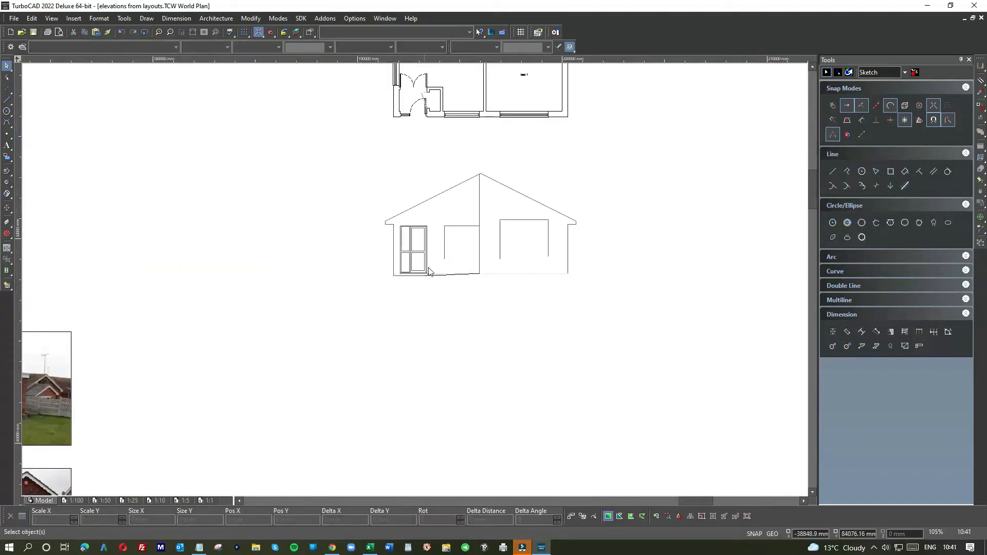
pyautogui.scroll(5, 445, 279)
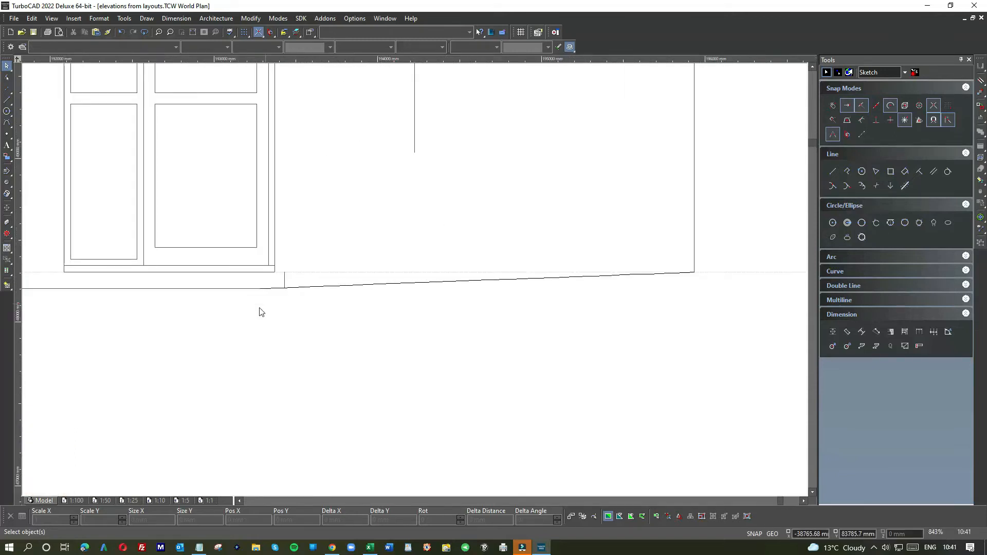
pyautogui.scroll(-5, 390, 304)
pyautogui.scroll(-2, 350, 299)
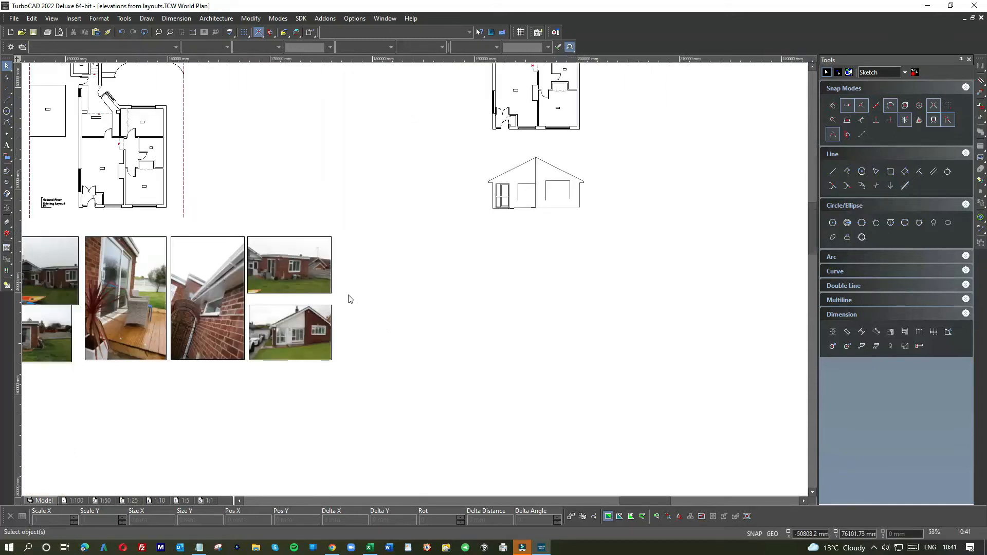
pyautogui.scroll(4, 284, 345)
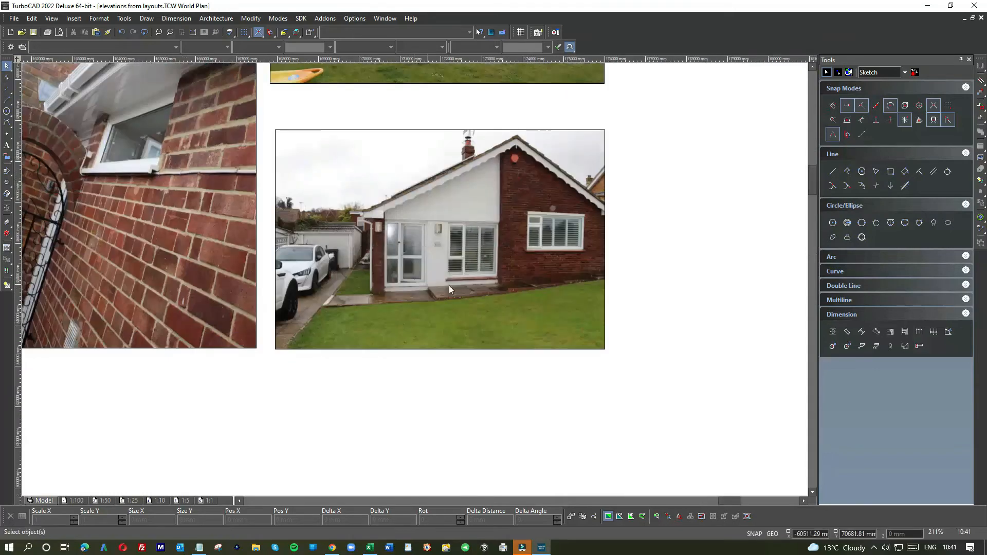
pyautogui.scroll(4, 471, 291)
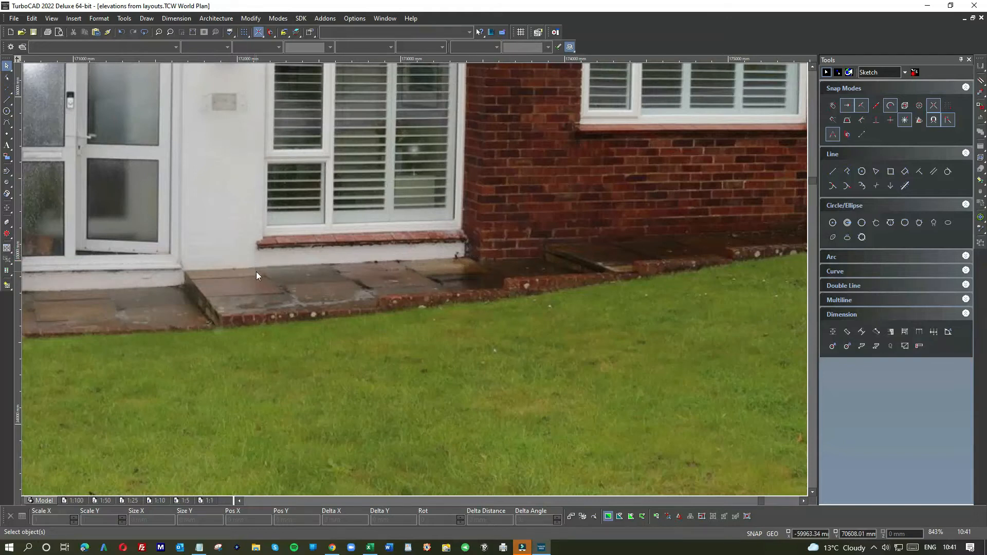
# Draw a vertical guide line up from the short line beside the door, and a horizontal line from its top to the central wall line
pyautogui.scroll(-5, 248, 254)
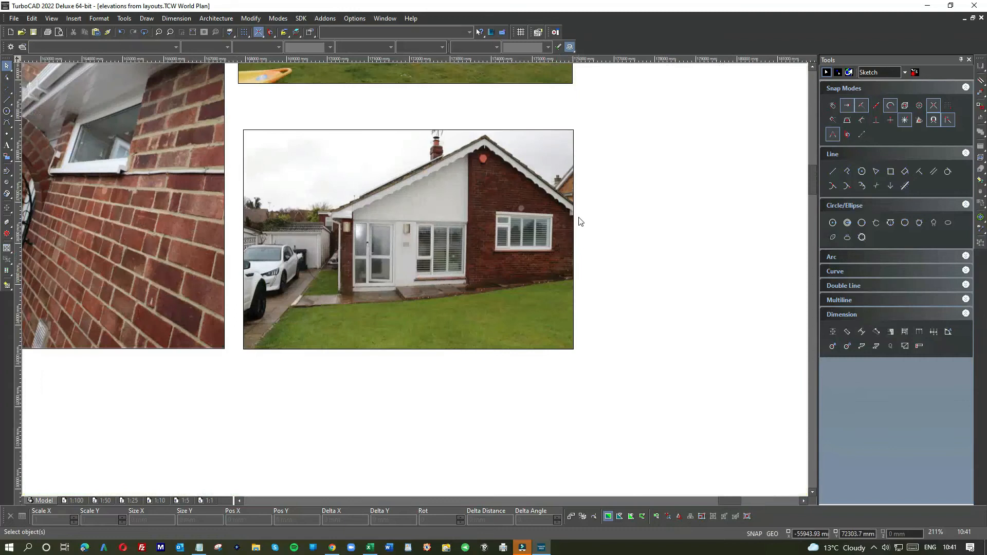
pyautogui.scroll(-5, 414, 280)
pyautogui.scroll(5, 587, 171)
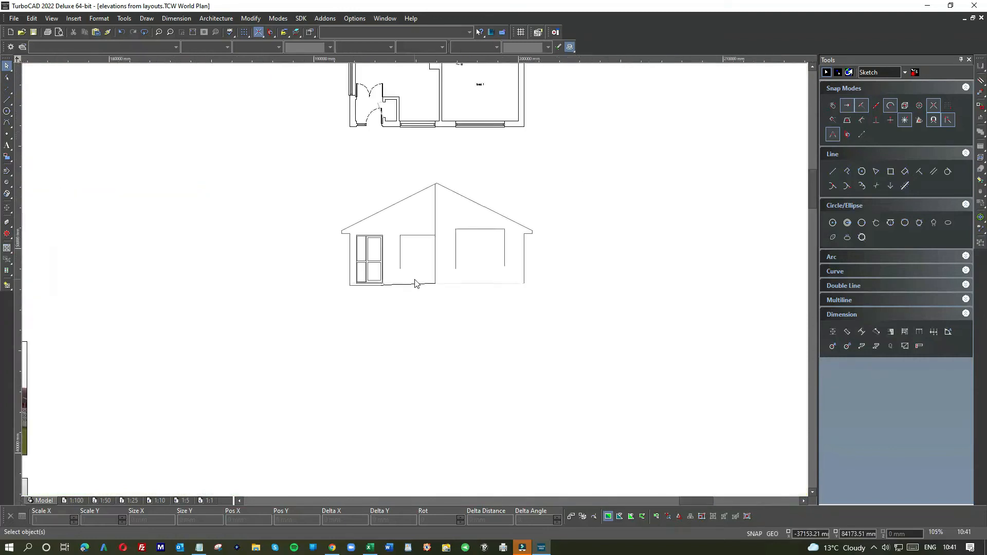
pyautogui.click(11, 100)
pyautogui.click(25, 107)
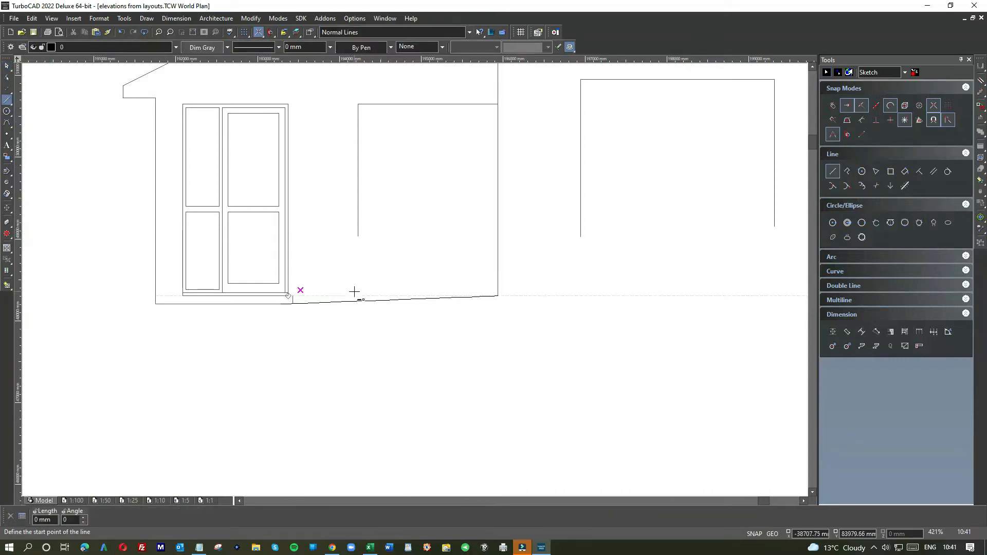
pyautogui.click(293, 297)
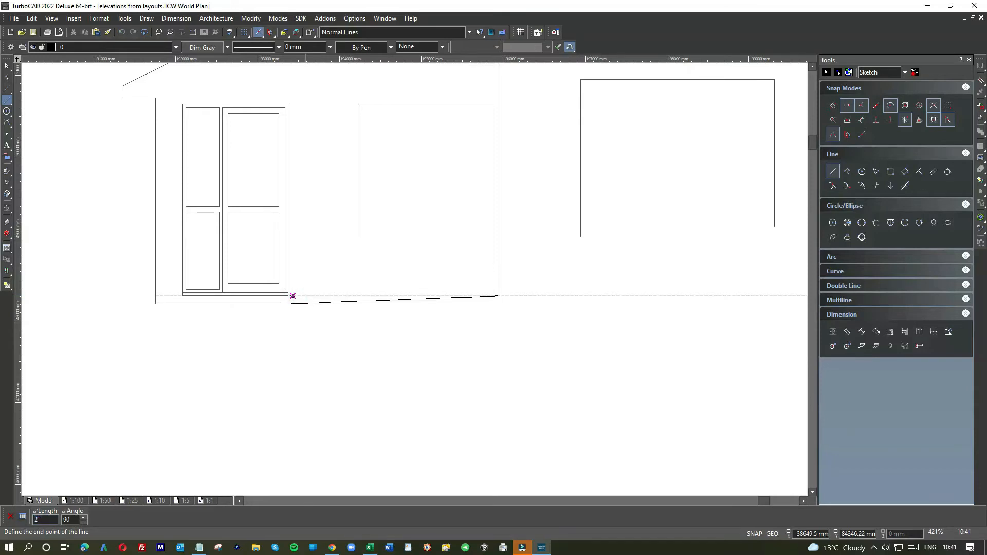
pyautogui.press('Return')
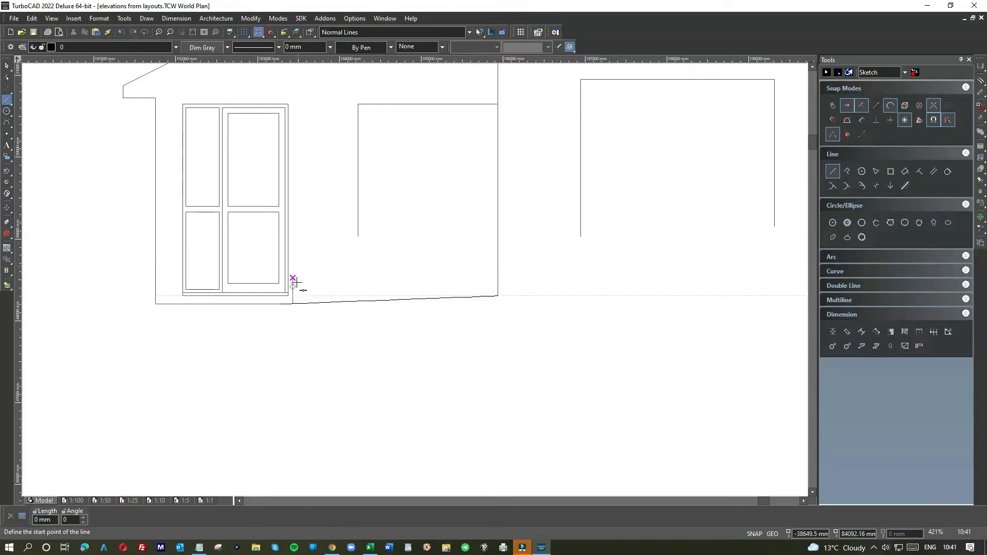
pyautogui.click(293, 277)
pyautogui.click(497, 278)
# Extend the left side line of the window beside the door down to the new horizontal line
pyautogui.click(7, 65)
pyautogui.click(358, 210)
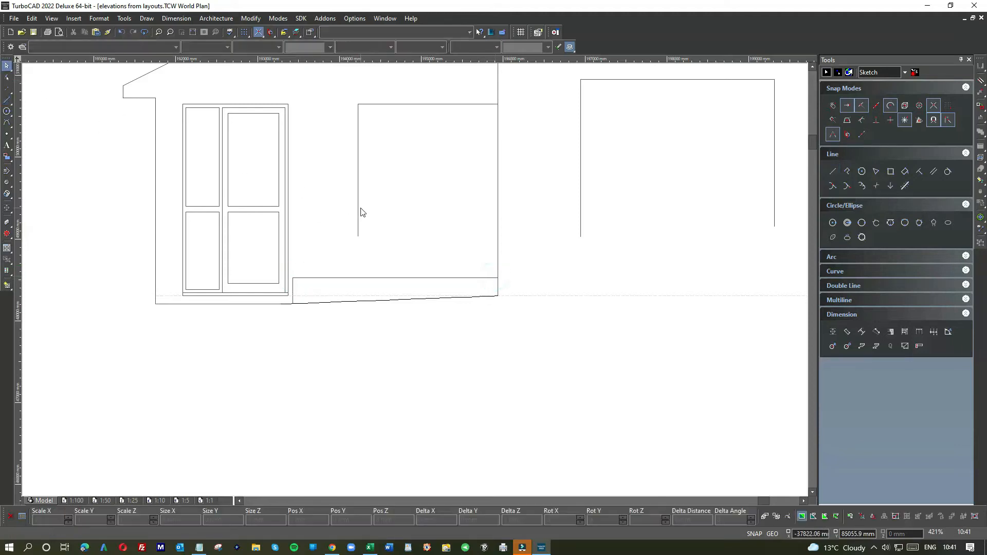
pyautogui.moveTo(358, 236); pyautogui.dragTo(356, 277)
pyautogui.click(397, 261)
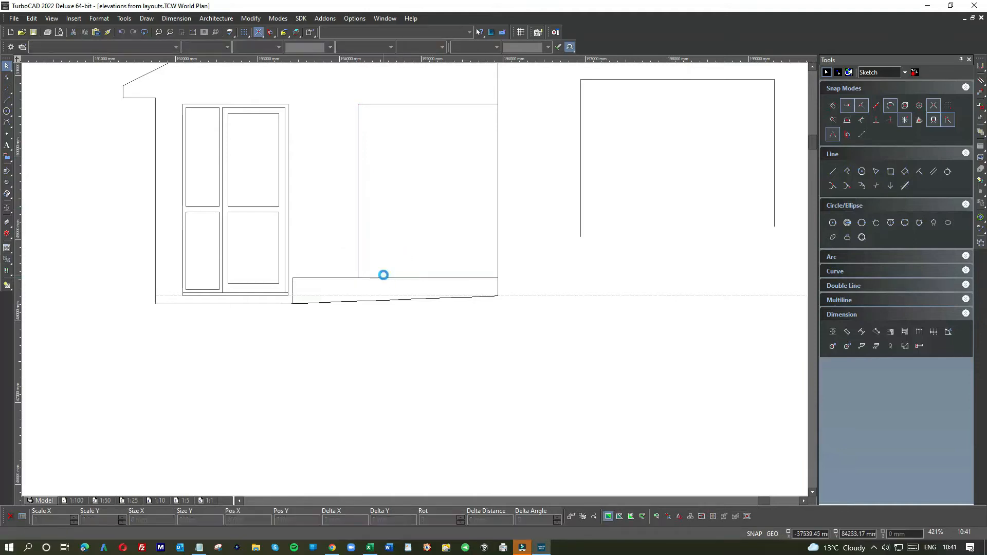
# Shorten the new horizontal line to start at the window's left side and delete the vertical guide line beside the door
pyautogui.click(383, 278)
pyautogui.moveTo(292, 278); pyautogui.dragTo(358, 277)
pyautogui.click(381, 236)
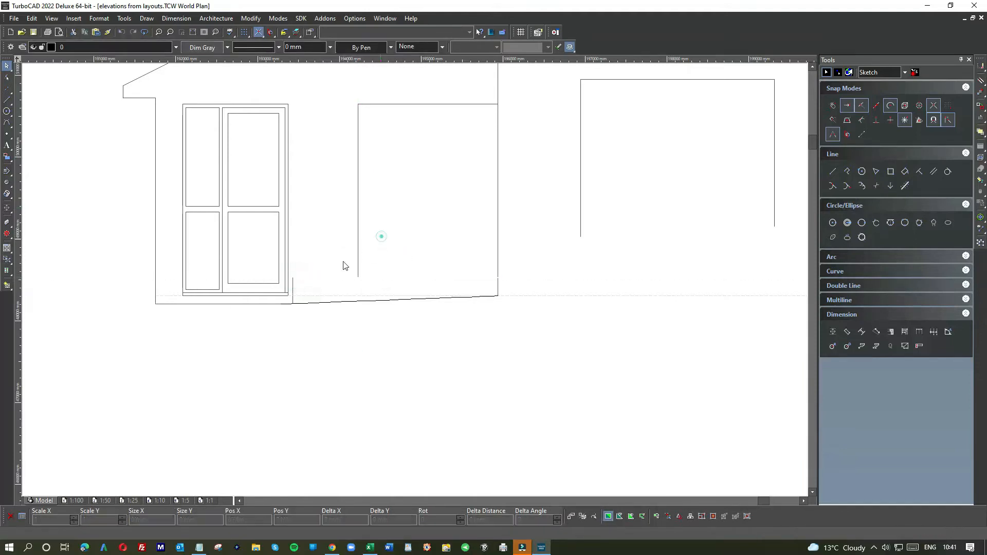
pyautogui.click(293, 275)
pyautogui.press('Delete')
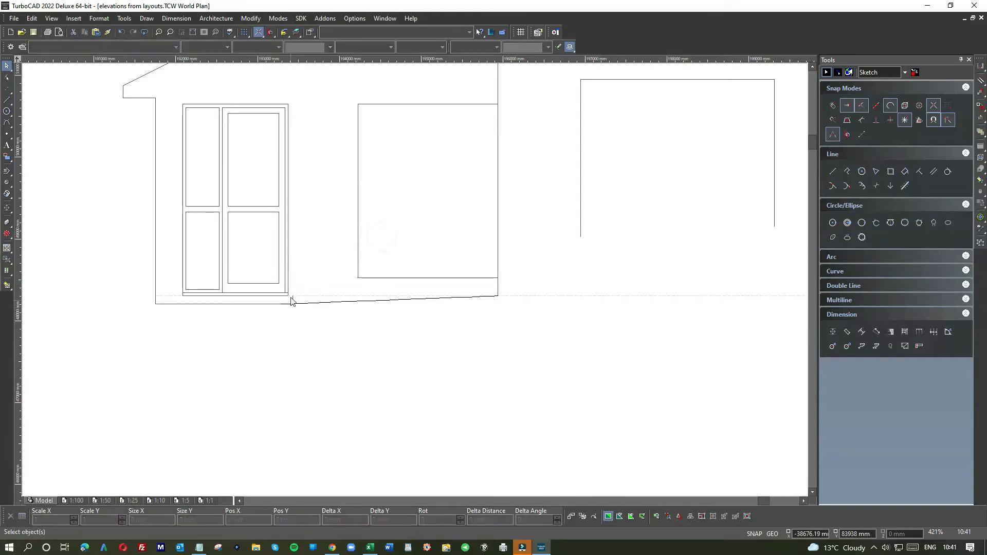
# Trim the bottom line's small overhang at the window's lower-left corner so it meets the side line exactly
pyautogui.scroll(5, 326, 294)
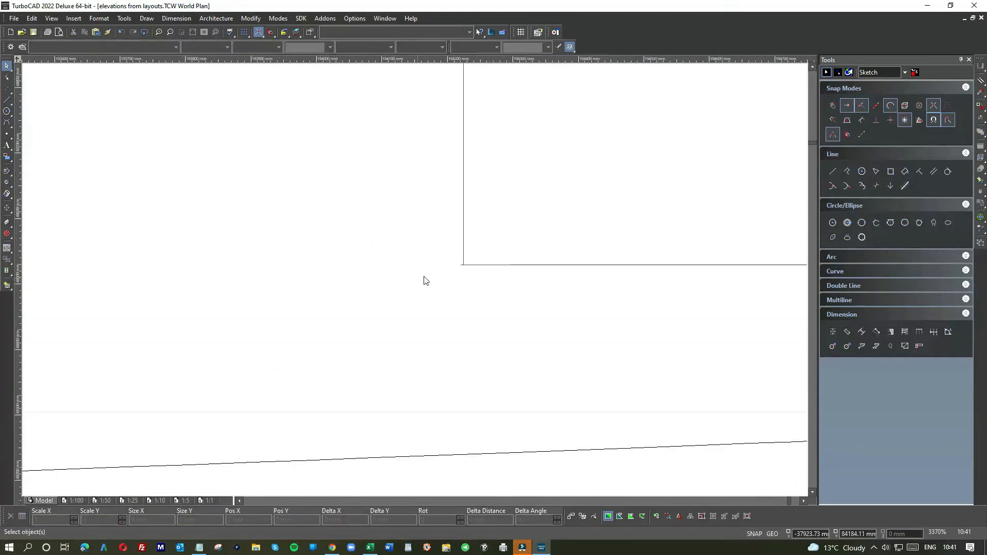
pyautogui.click(477, 265)
pyautogui.click(460, 265)
pyautogui.click(462, 265)
pyautogui.click(483, 237)
pyautogui.scroll(-5, 474, 265)
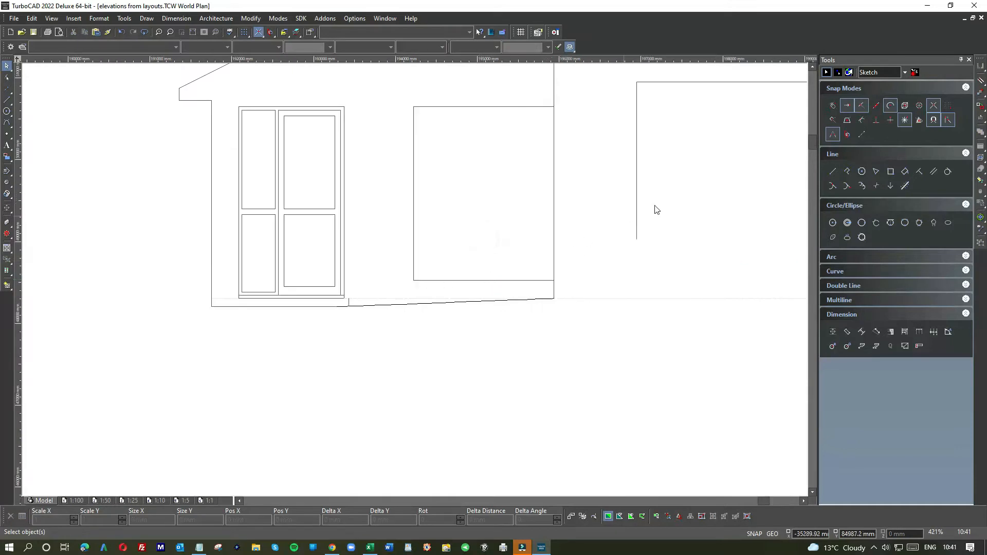
# Add a parallel line 40 mm above the window's bottom line
pyautogui.click(933, 171)
pyautogui.click(487, 280)
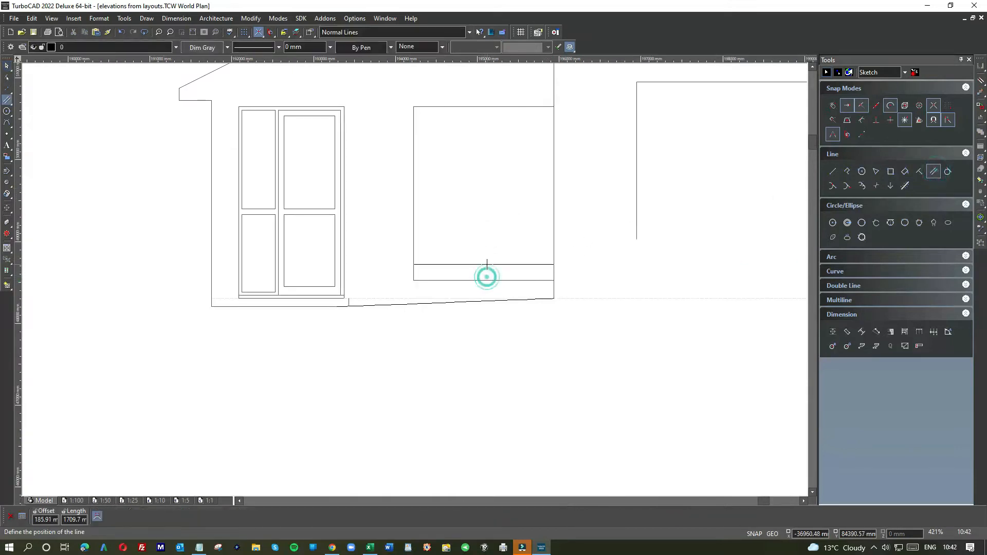
pyautogui.write('40')
pyautogui.press('Return')
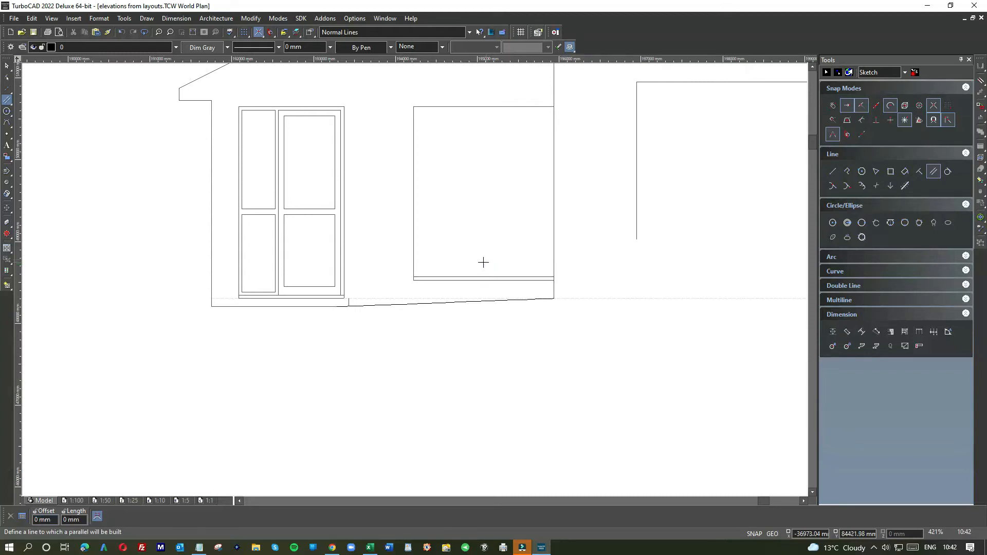
pyautogui.scroll(-5, 483, 262)
pyautogui.scroll(5, 208, 418)
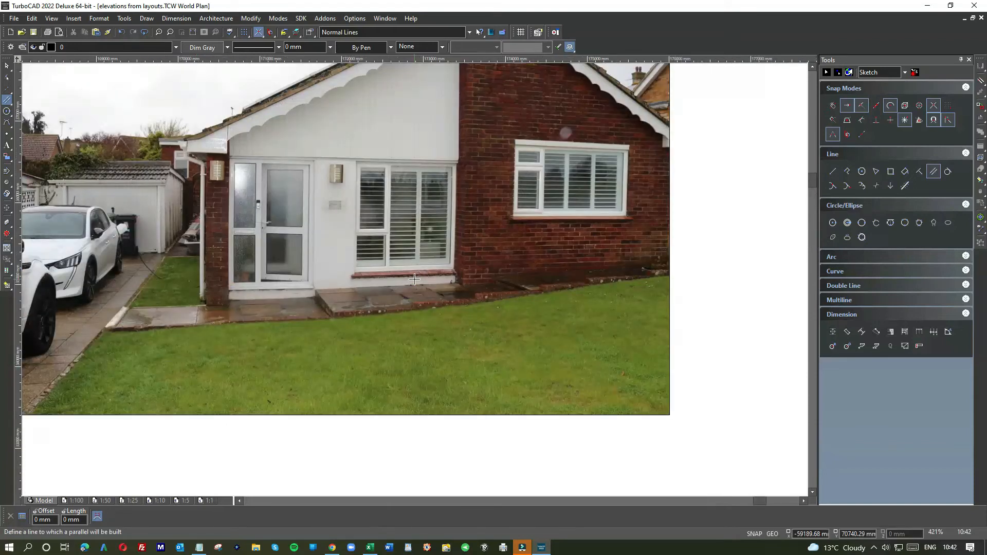
pyautogui.scroll(-6, 426, 273)
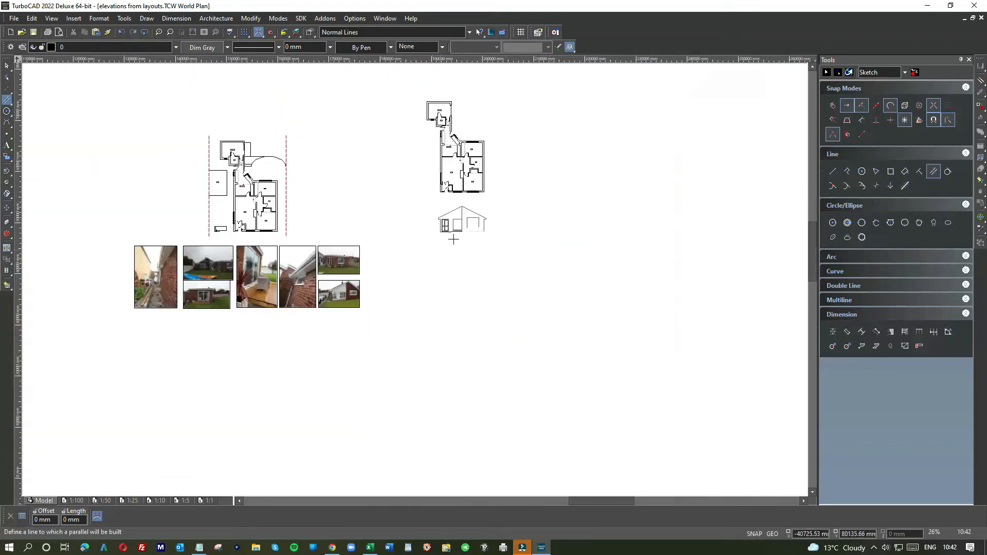
pyautogui.scroll(6, 453, 239)
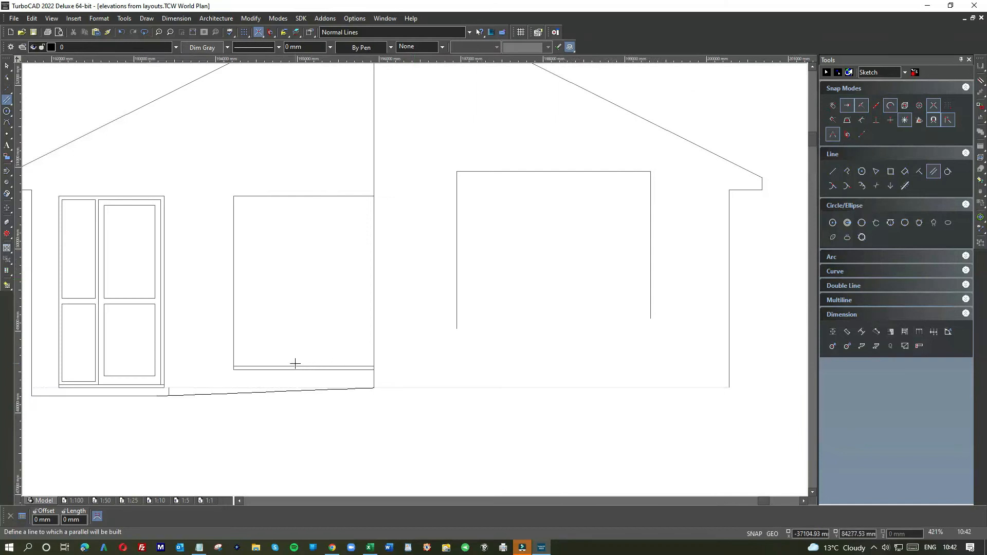
pyautogui.rightClick(300, 366)
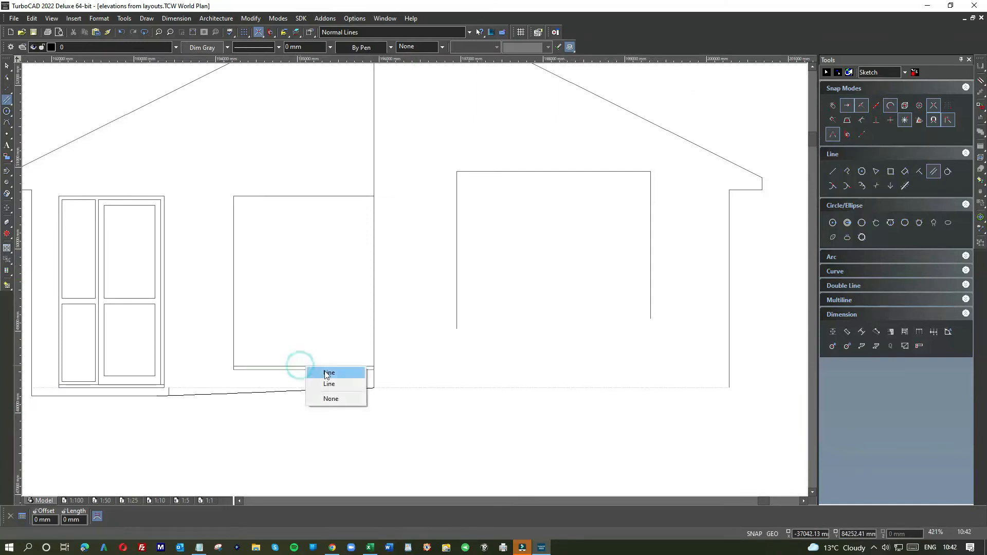
pyautogui.click(325, 369)
pyautogui.click(323, 359)
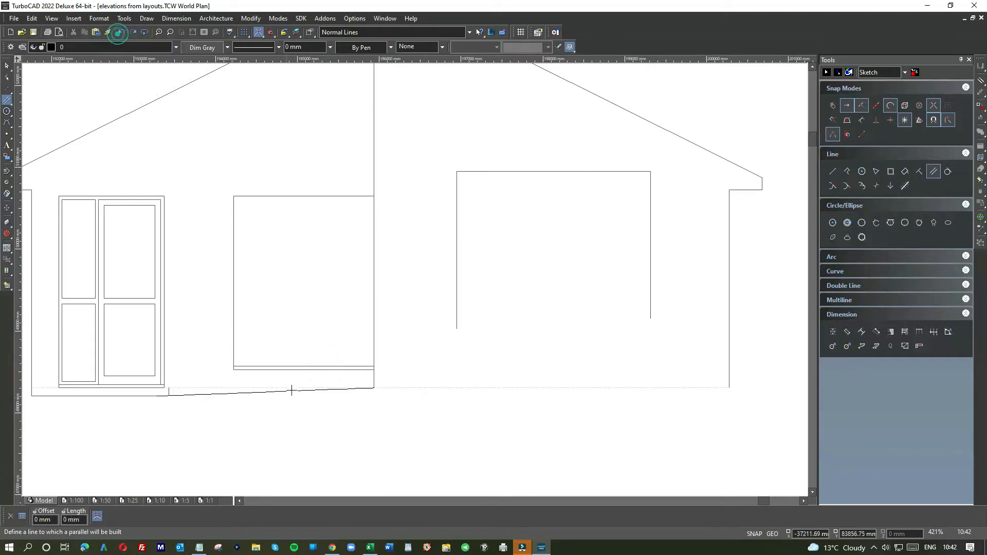
# Add another parallel line 40 mm above the upper of the two lines at the window's base
pyautogui.scroll(5, 293, 387)
pyautogui.click(399, 342)
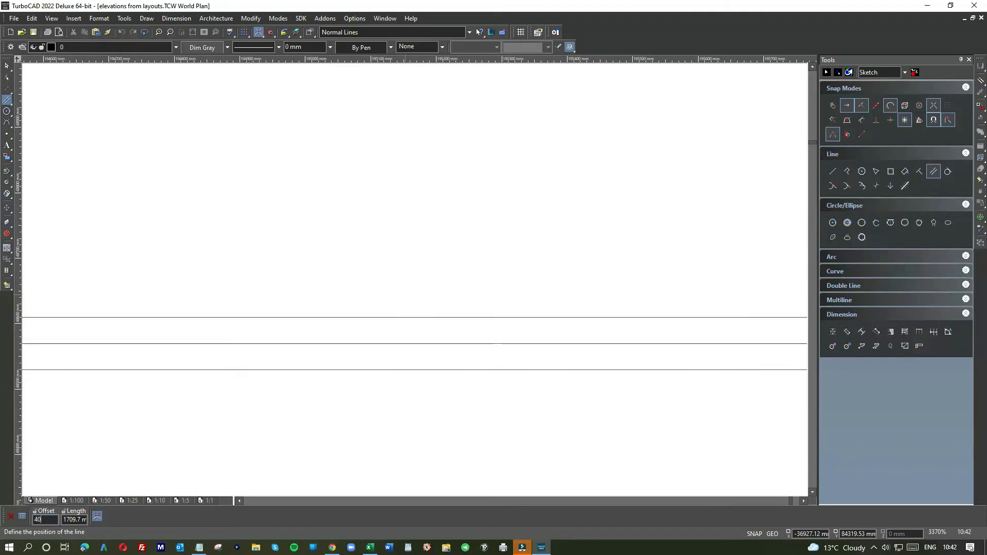
pyautogui.click(406, 316)
pyautogui.scroll(-5, 415, 278)
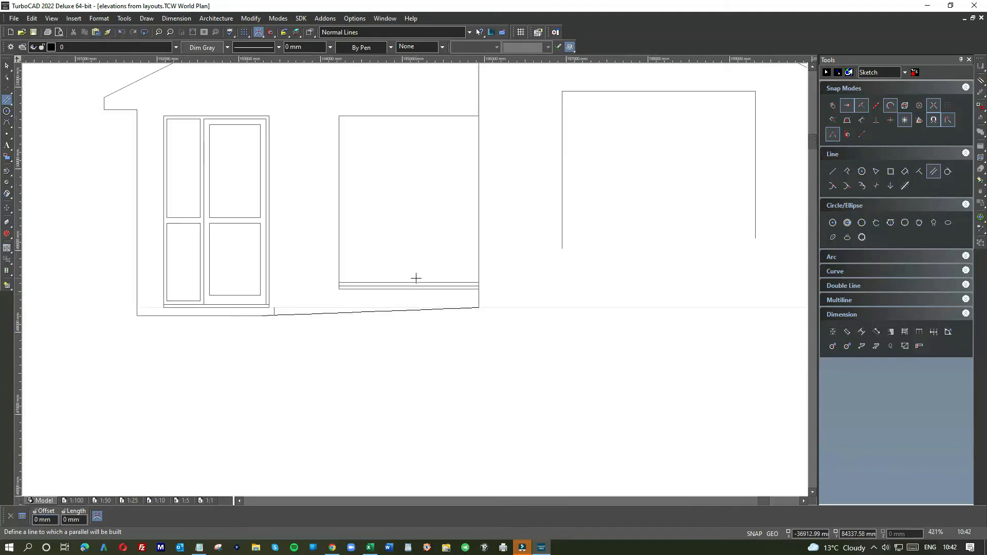
# Add parallel frame lines 40 mm inside the right, left and top edges of the window beside the door
pyautogui.click(479, 174)
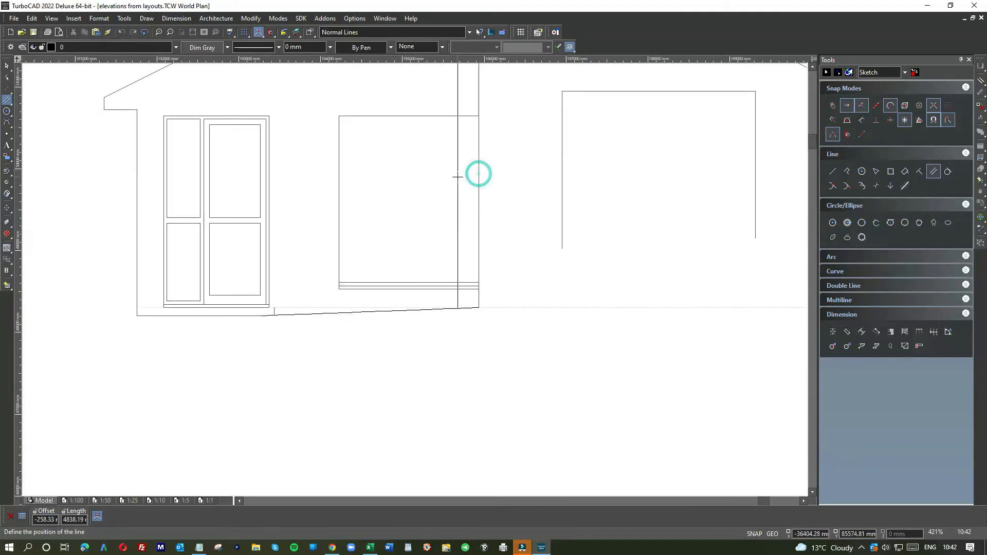
pyautogui.press('Return')
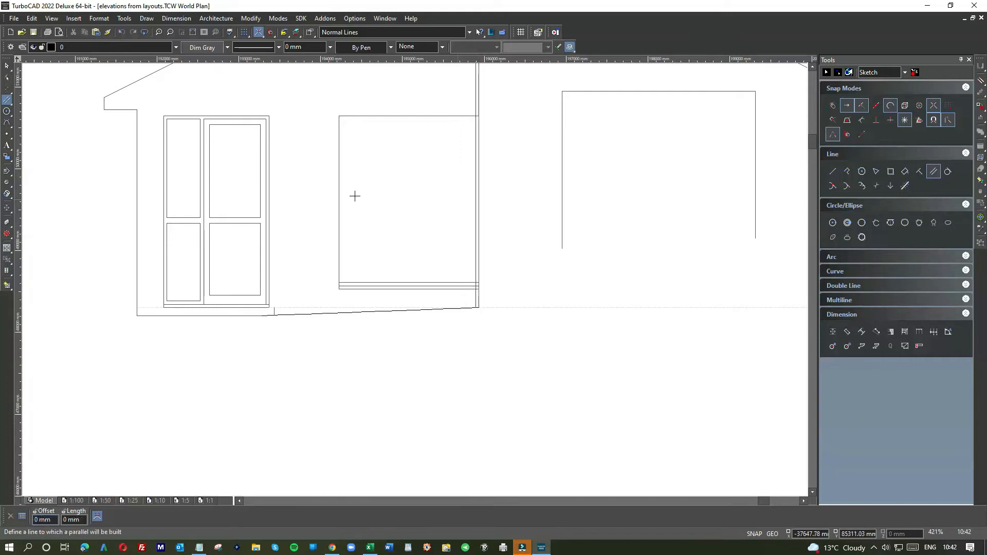
pyautogui.click(339, 185)
pyautogui.press('Tab')
pyautogui.write('40')
pyautogui.press('Return')
pyautogui.click(389, 117)
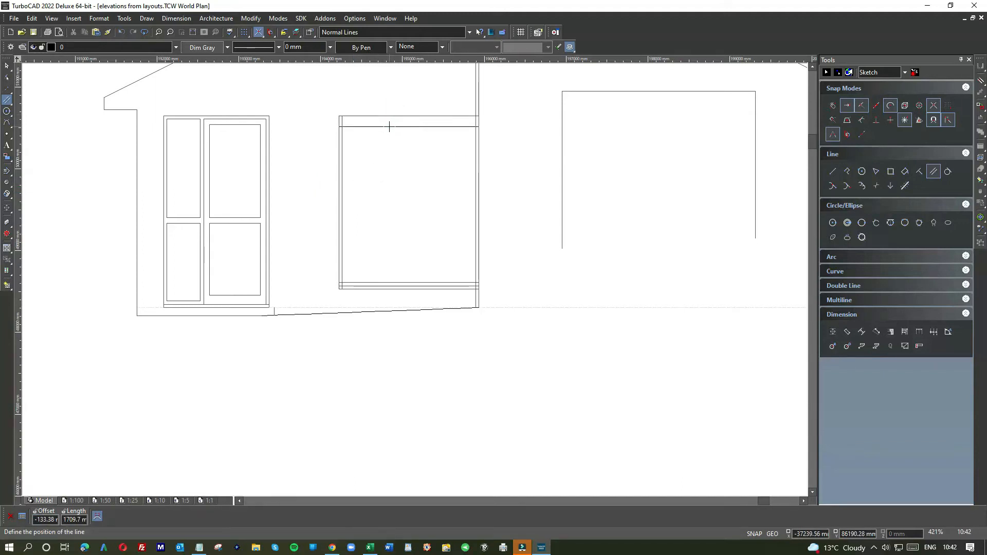
pyautogui.write('-3840')
pyautogui.press('Return')
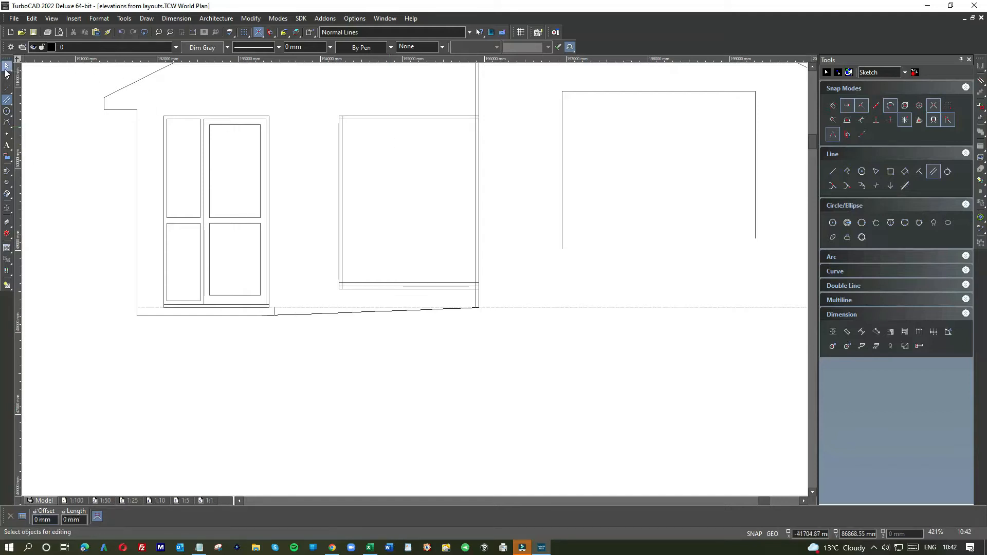
# Shorten the left end of the window's inner top frame line to the inner left frame line
pyautogui.press('Escape')
pyautogui.scroll(8, 414, 280)
pyautogui.click(487, 275)
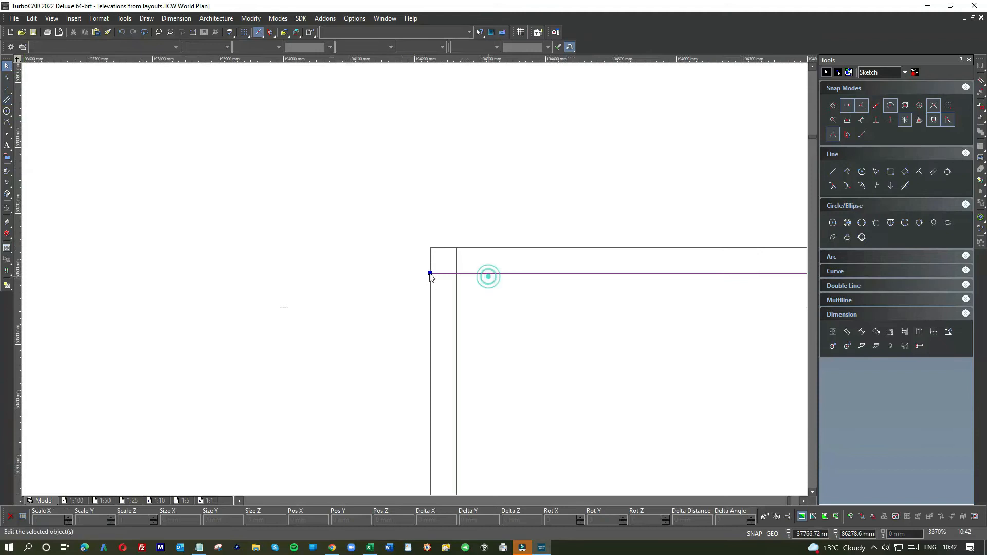
pyautogui.click(430, 273)
pyautogui.click(455, 273)
# Shorten the top of the inner left frame line to the inner top line, closing the inner frame's upper-left corner exactly
pyautogui.click(455, 258)
pyautogui.click(455, 247)
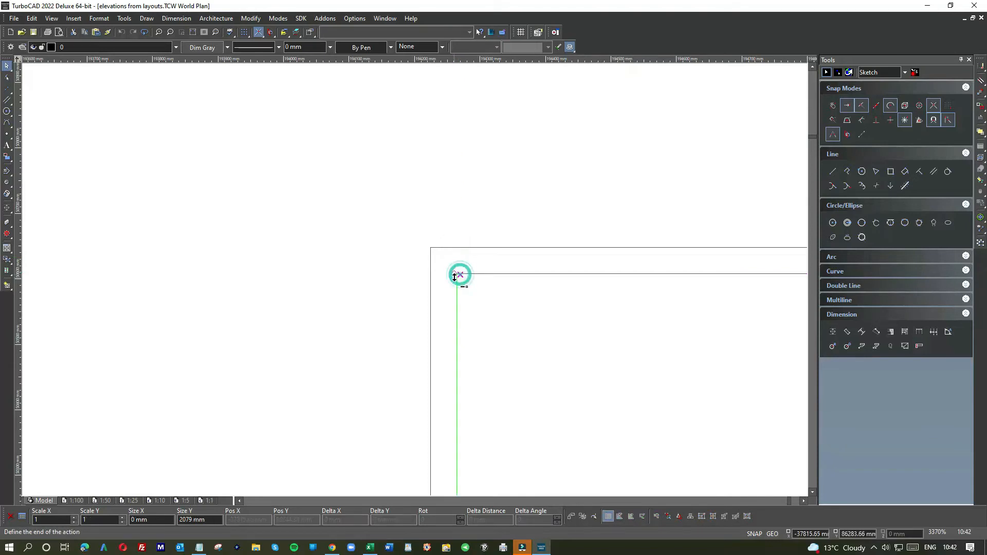
pyautogui.scroll(5, 462, 278)
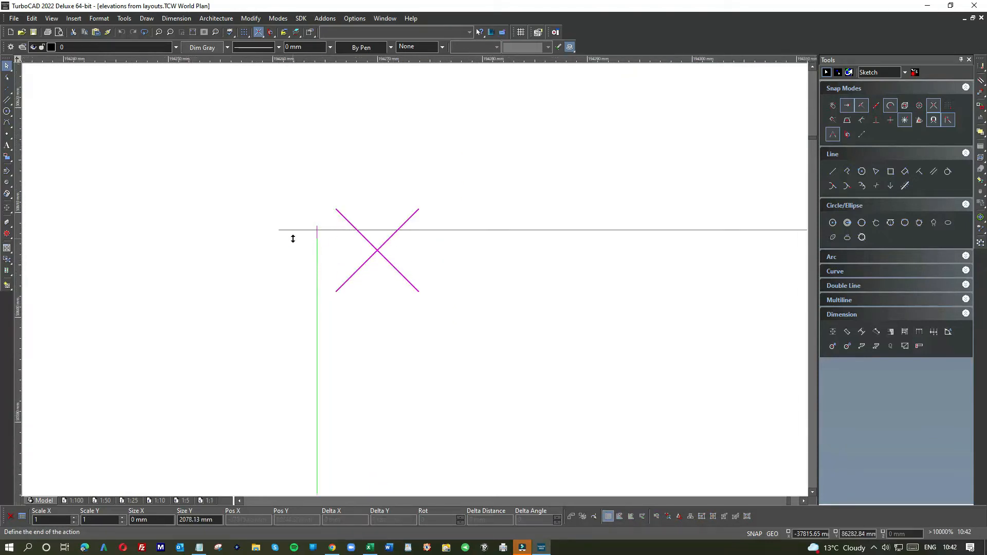
pyautogui.click(292, 238)
pyautogui.click(284, 230)
pyautogui.click(317, 246)
pyautogui.click(316, 239)
pyautogui.click(317, 229)
pyautogui.click(331, 231)
pyautogui.click(280, 232)
pyautogui.click(317, 230)
pyautogui.press('Escape')
# Trim the inner left and inner bottom frame lines to each other at the window's lower-left corner
pyautogui.scroll(-10, 412, 345)
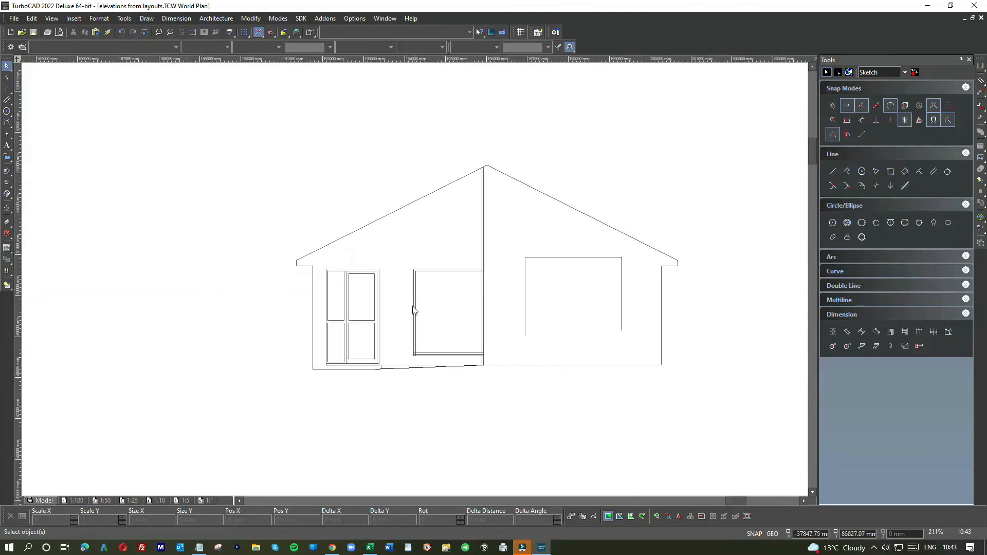
pyautogui.scroll(10, 412, 354)
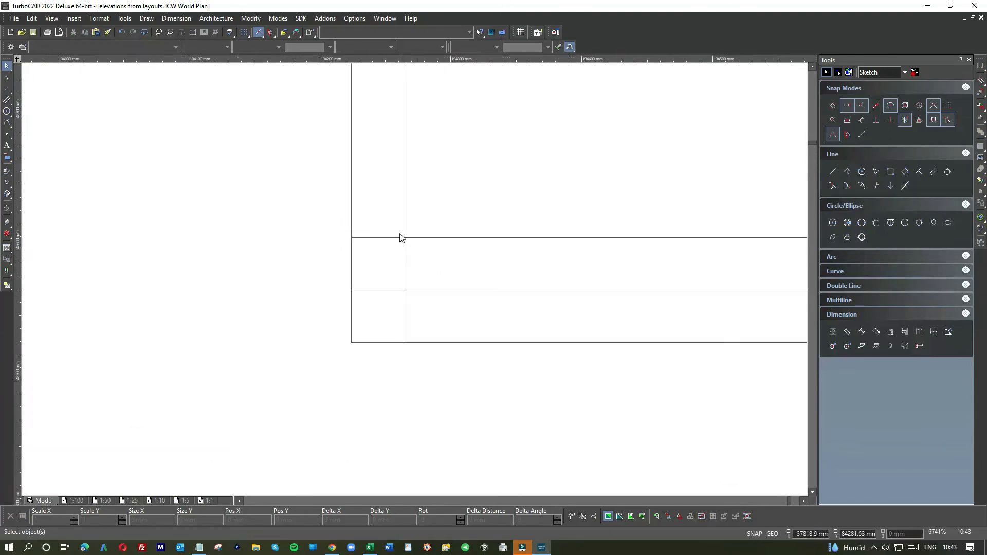
pyautogui.click(404, 209)
pyautogui.click(403, 342)
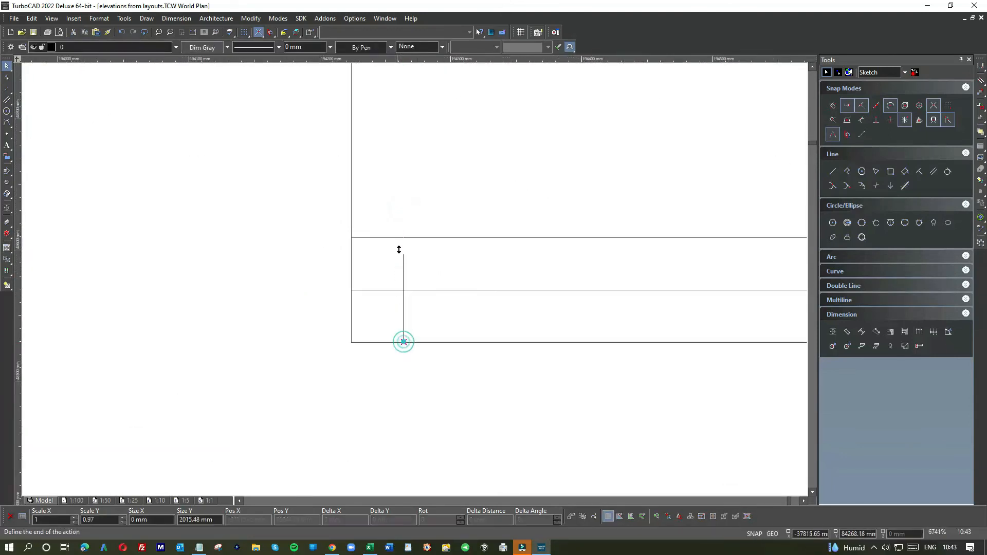
pyautogui.click(403, 238)
pyautogui.click(430, 238)
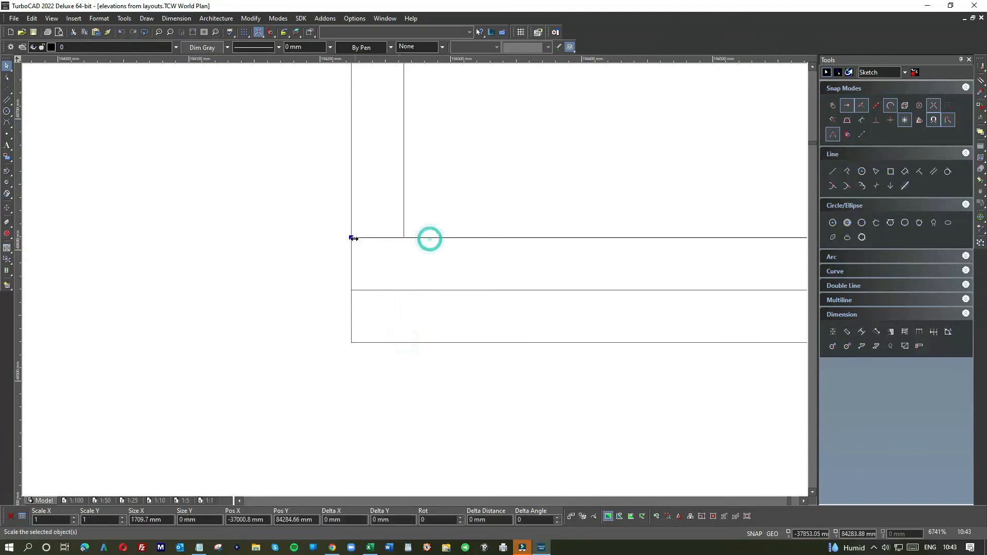
pyautogui.click(352, 238)
pyautogui.click(403, 238)
pyautogui.click(468, 214)
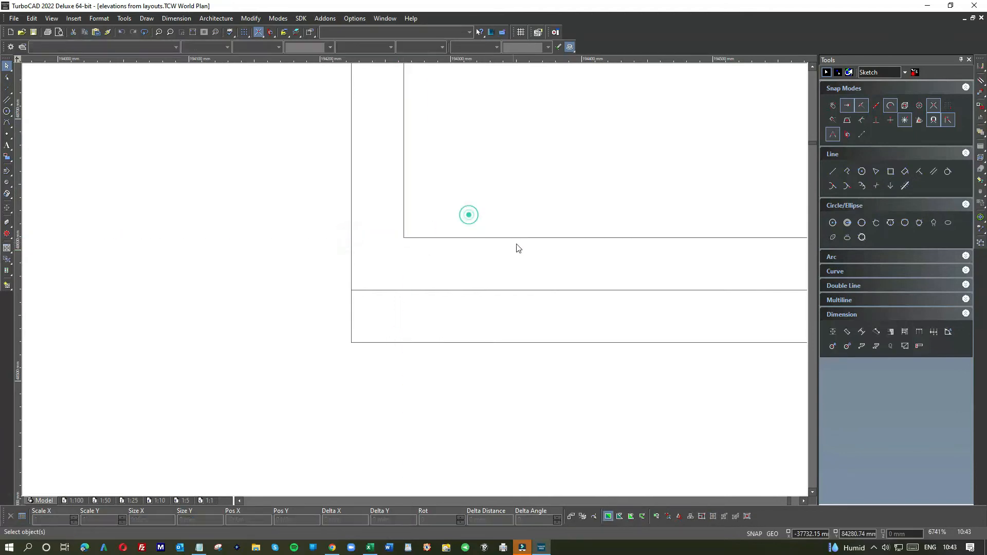
# Shorten the lower end of the window's inner right frame line to the inner bottom frame line
pyautogui.scroll(-10, 457, 283)
pyautogui.scroll(6, 459, 270)
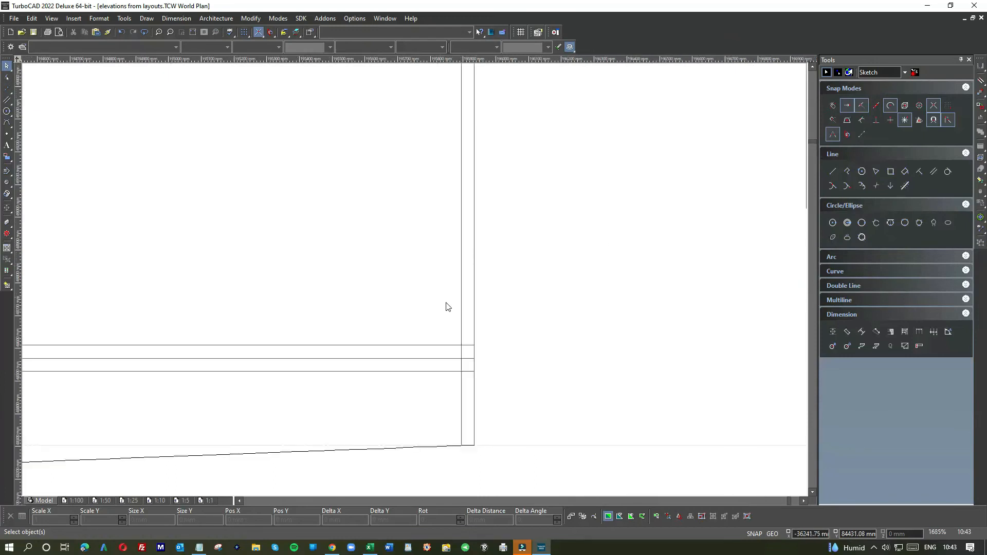
pyautogui.click(460, 300)
pyautogui.click(461, 443)
pyautogui.click(461, 345)
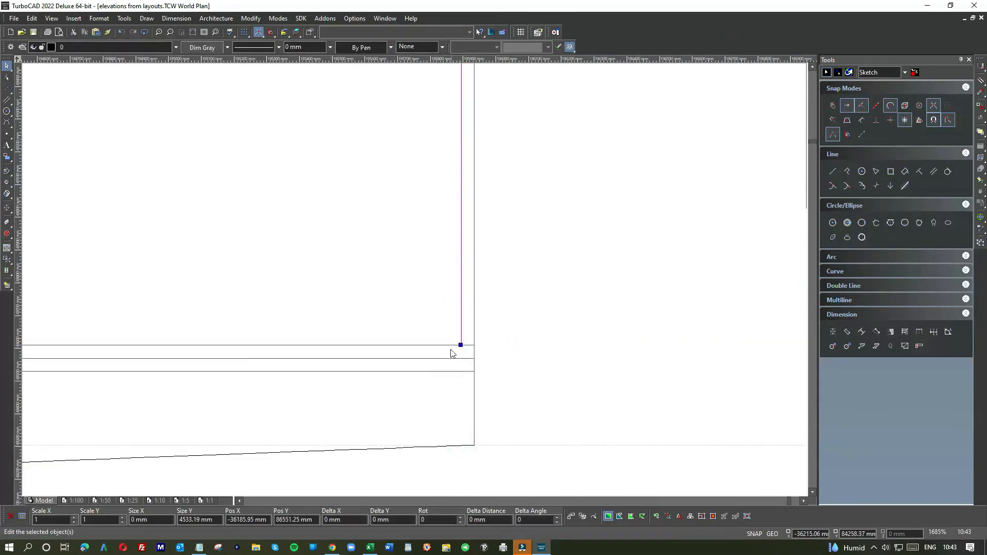
# Shorten the right end of the inner bottom frame line to the window's inner right frame line
pyautogui.click(448, 346)
pyautogui.click(467, 345)
pyautogui.click(461, 346)
pyautogui.click(436, 319)
pyautogui.scroll(-8, 436, 320)
pyautogui.scroll(-1, 417, 283)
pyautogui.scroll(4, 415, 280)
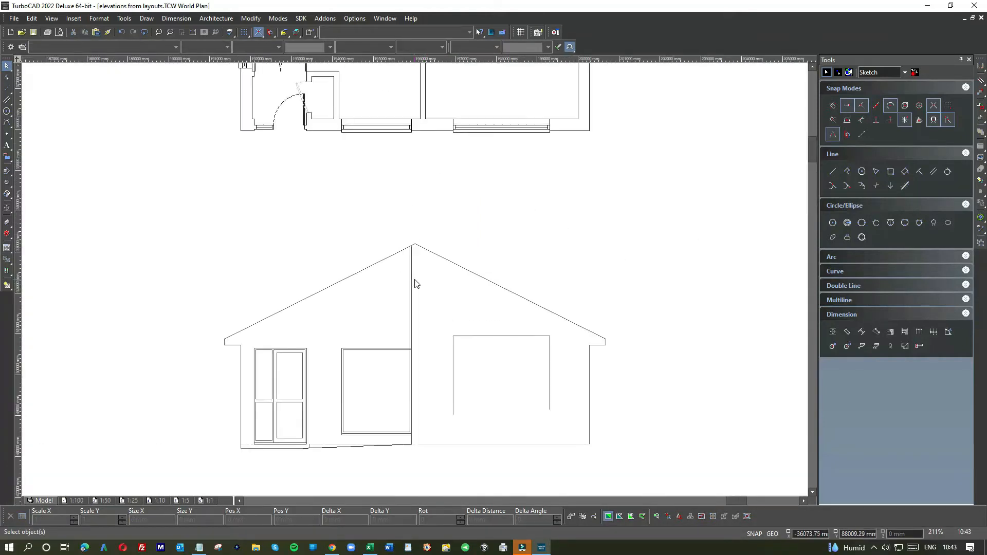
# Shorten the top of the window's inner right frame line to the inner top frame line
pyautogui.click(403, 250)
pyautogui.click(401, 212)
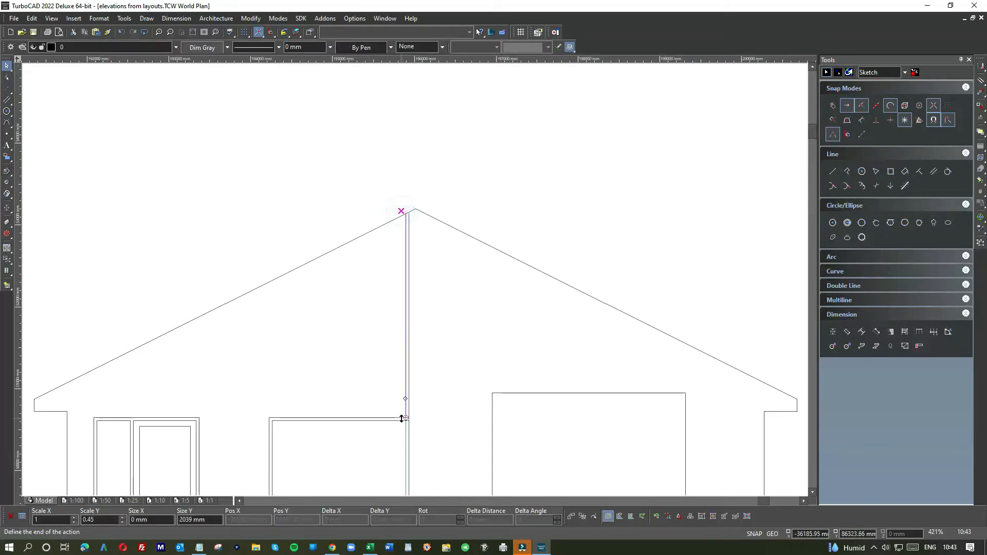
pyautogui.click(403, 418)
pyautogui.scroll(10, 414, 283)
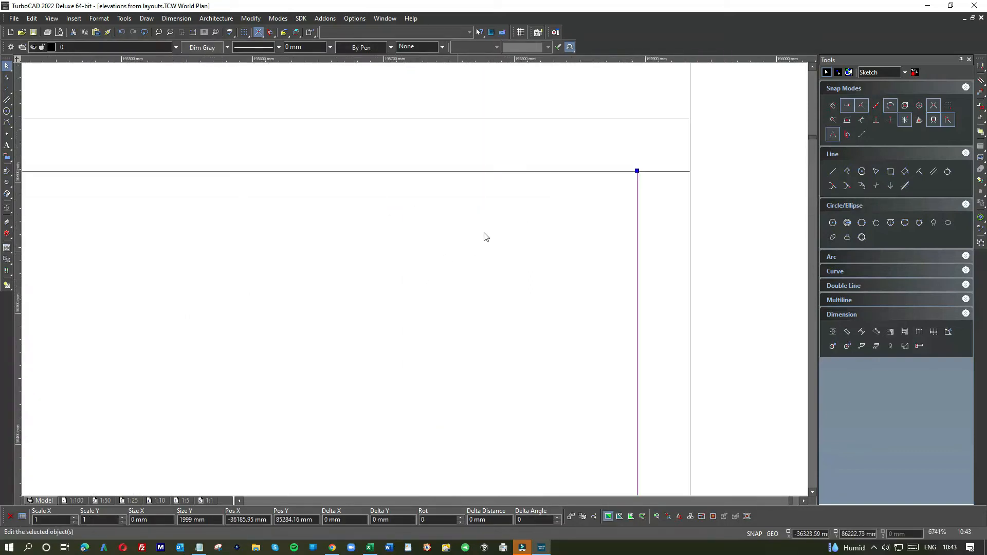
# Shorten the right end of the inner top frame line to the window's inner right frame line
pyautogui.click(564, 173)
pyautogui.click(658, 170)
pyautogui.click(686, 171)
pyautogui.click(598, 199)
# Examine the site photo of the front for how the window beside the door is divided into panes
pyautogui.scroll(-10, 412, 282)
pyautogui.scroll(-2, 147, 299)
pyautogui.scroll(-1, 70, 427)
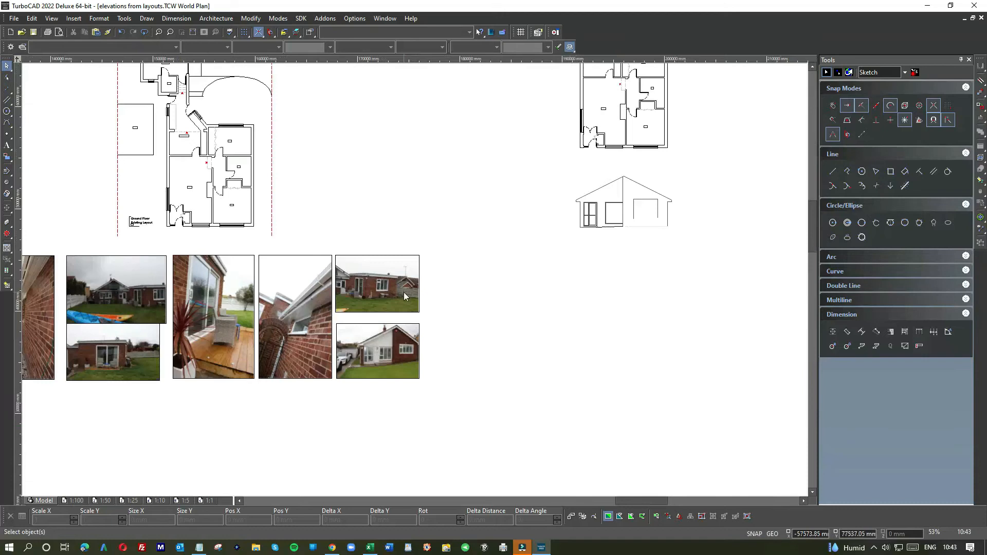
pyautogui.scroll(10, 414, 279)
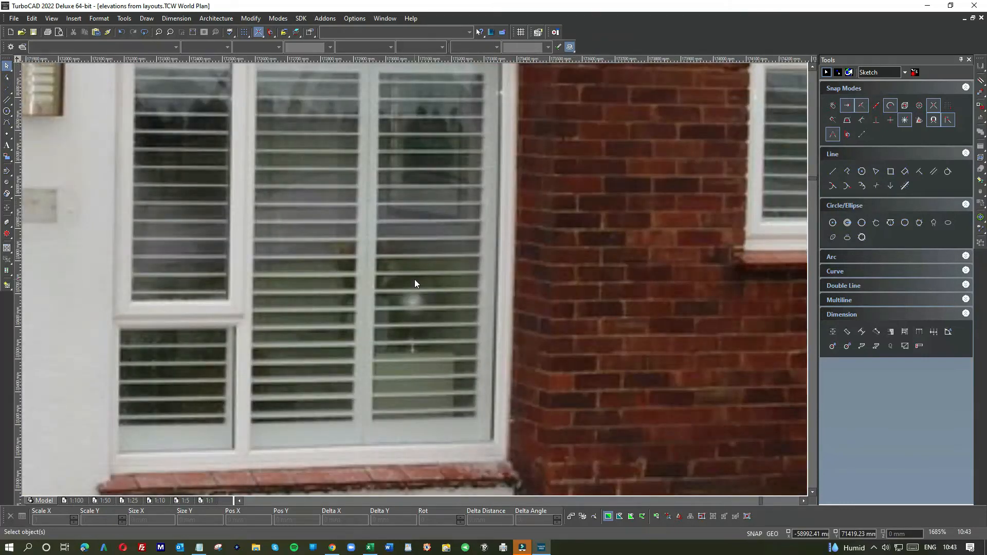
pyautogui.scroll(-2, 414, 279)
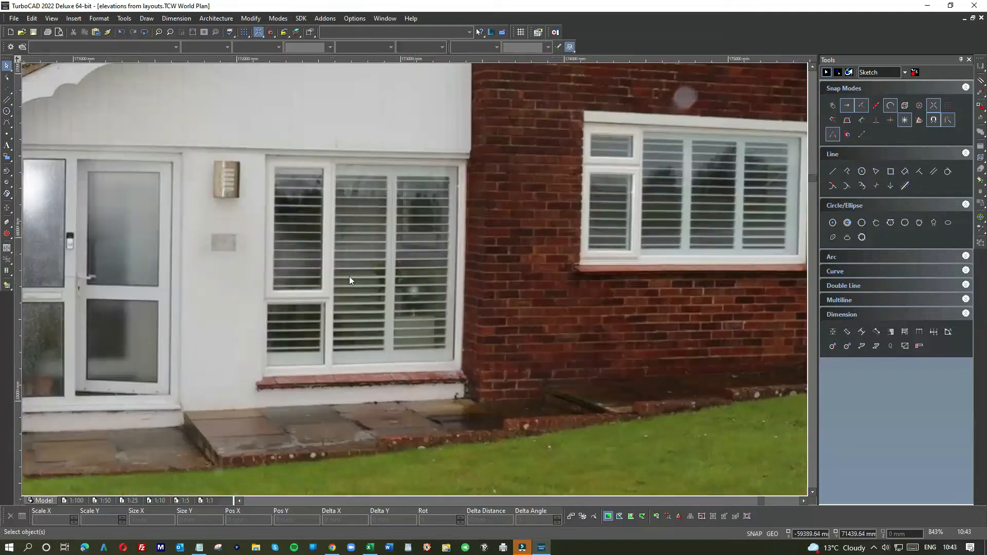
pyautogui.scroll(-10, 417, 278)
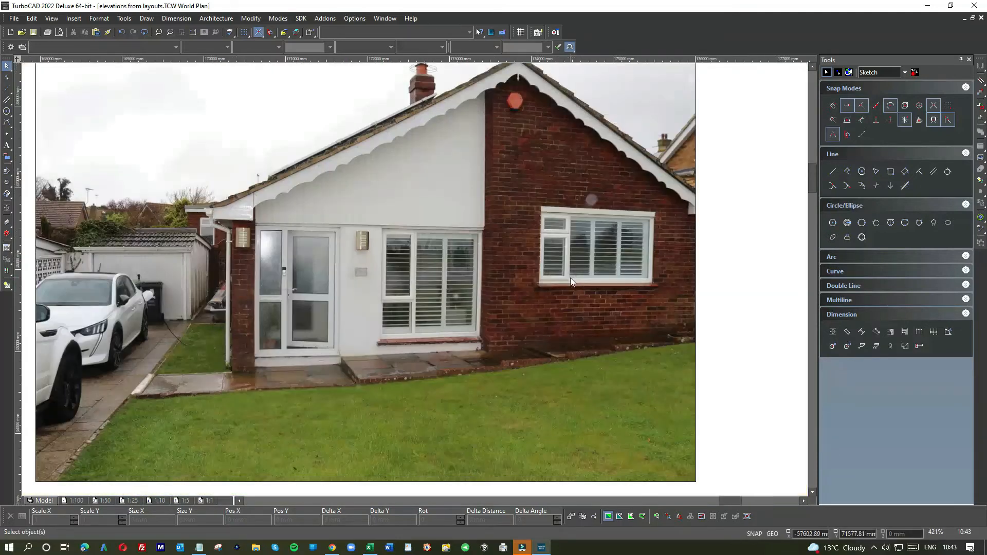
pyautogui.scroll(10, 466, 230)
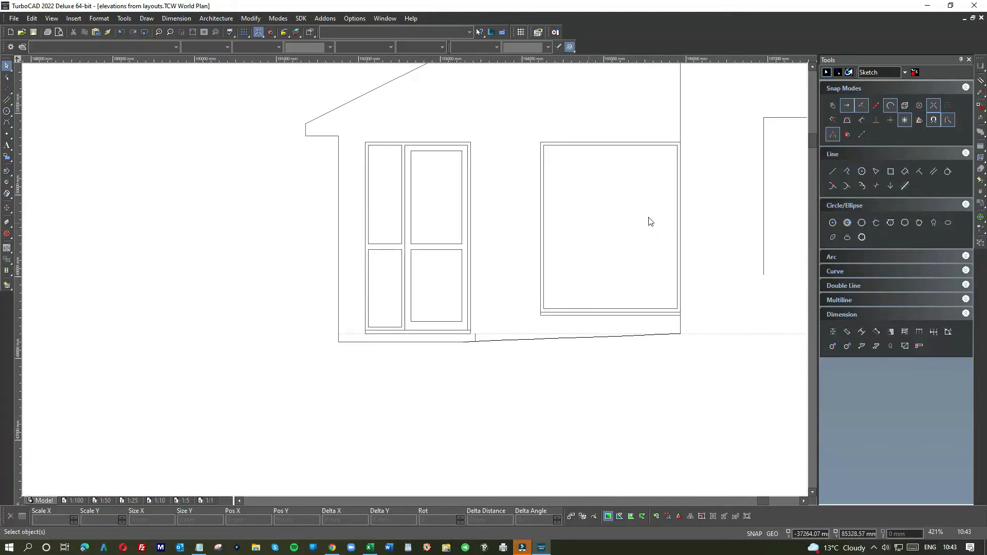
# Measure the window's clear width between the inner frame sides with a dimension, and undo the dimension
pyautogui.click(838, 332)
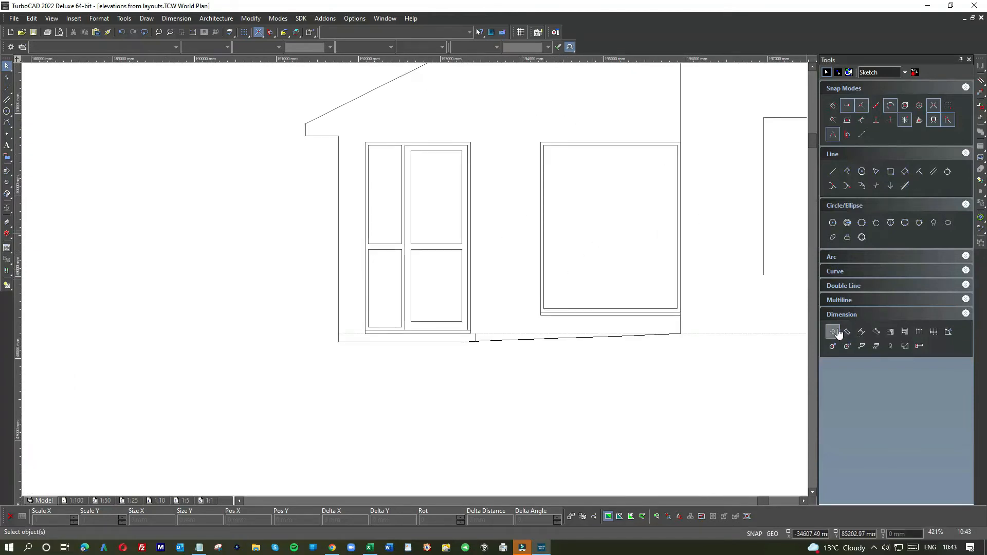
pyautogui.click(676, 224)
pyautogui.click(544, 227)
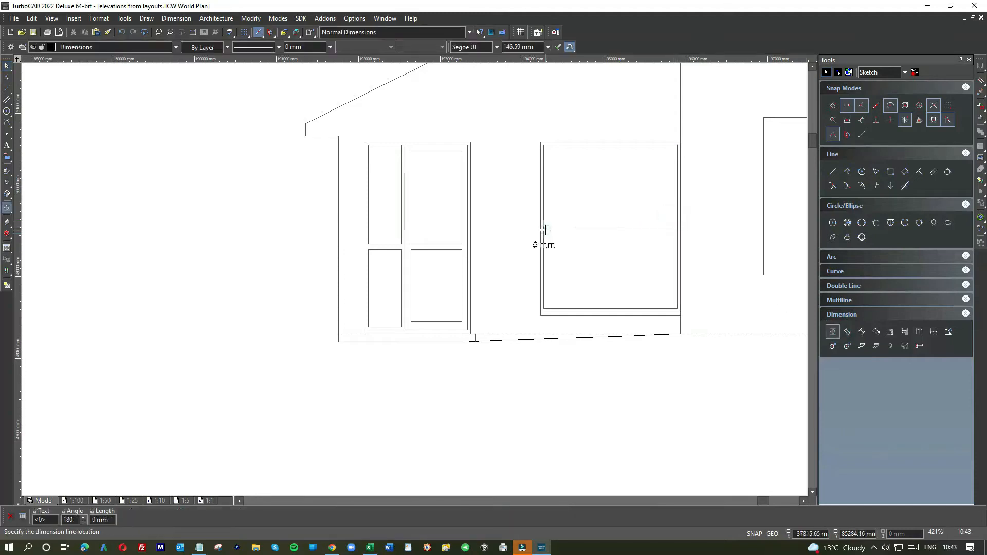
pyautogui.click(579, 226)
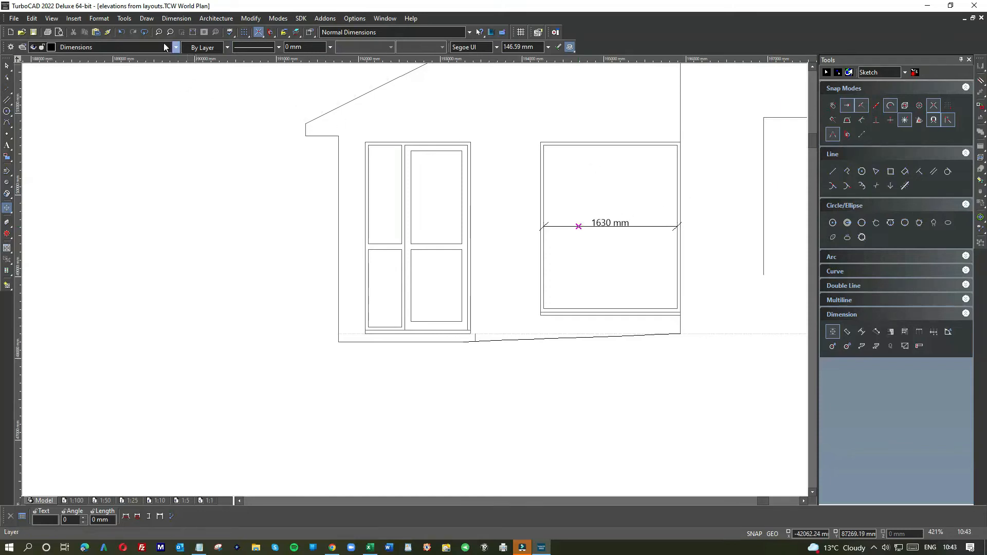
pyautogui.click(121, 32)
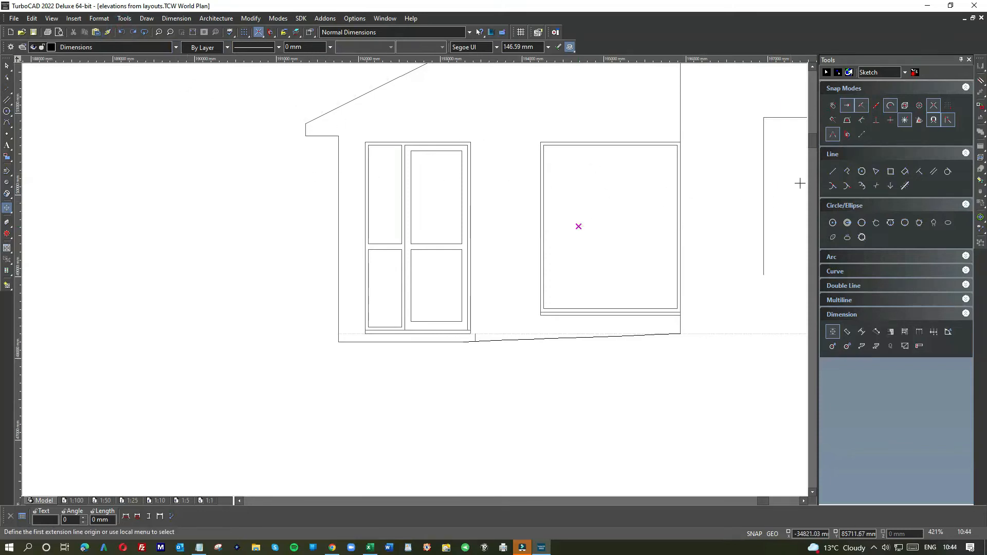
# Offset a parallel of the window's inner right frame line 543 mm inward as the right pane division
pyautogui.click(934, 172)
pyautogui.rightClick(676, 204)
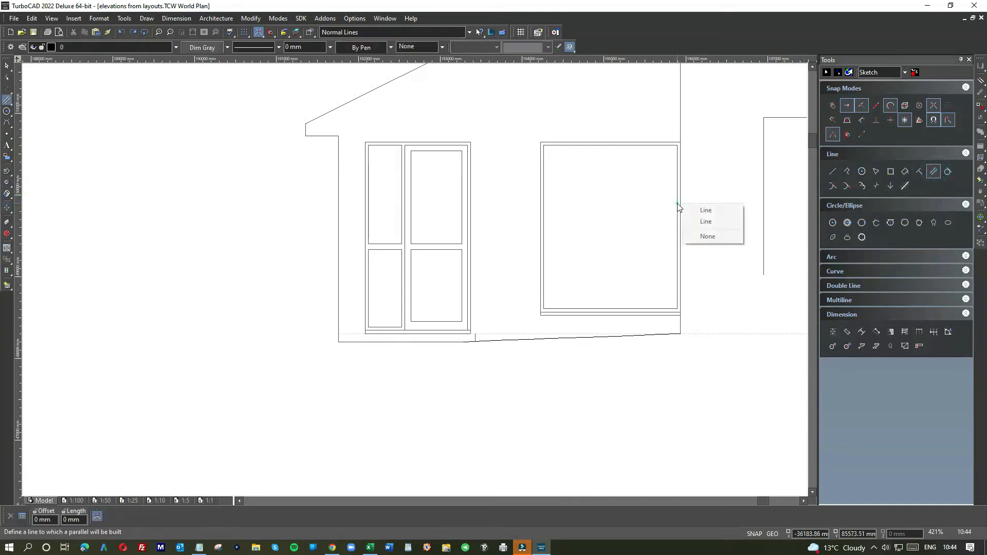
pyautogui.click(696, 221)
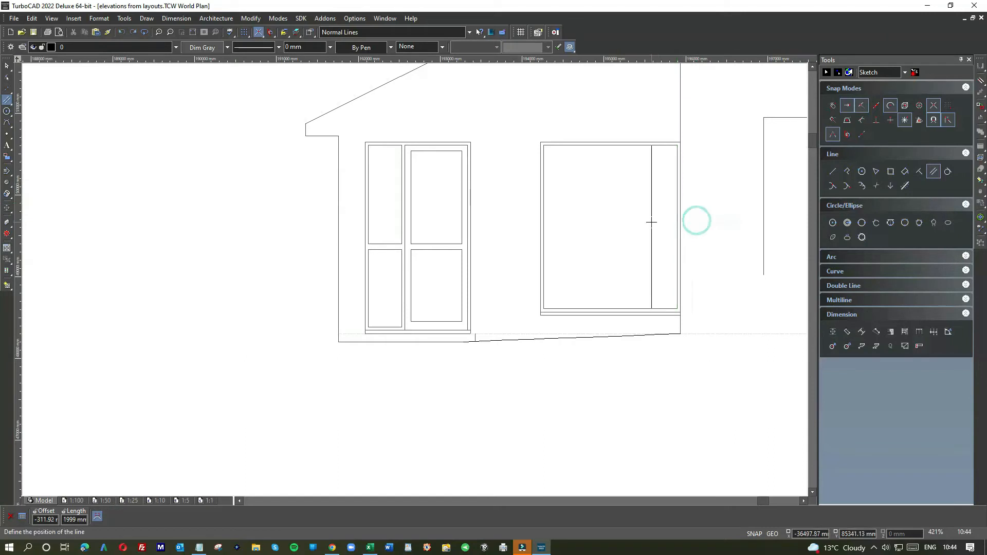
pyautogui.write('-543')
pyautogui.click(590, 245)
# Offset a parallel of the window's inner left frame line 543 mm inward as the left pane division
pyautogui.scroll(4, 414, 279)
pyautogui.click(369, 252)
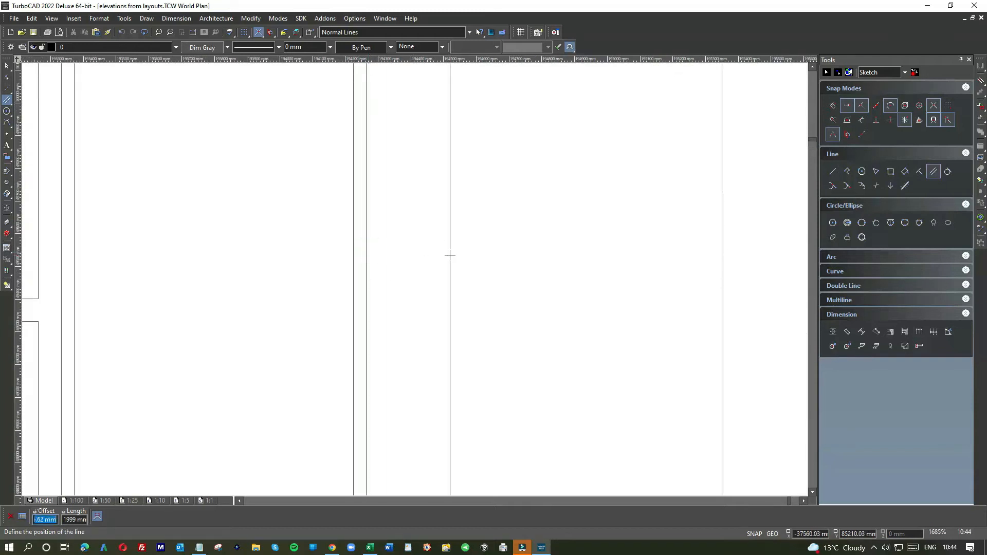
pyautogui.write('543')
pyautogui.press('Return')
pyautogui.scroll(-2, 452, 257)
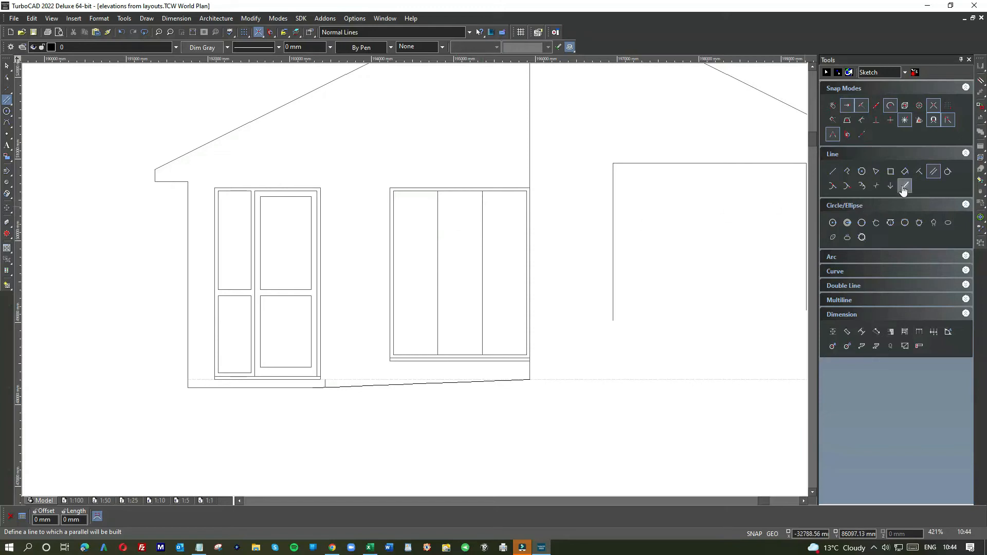
# Add parallel lines about 20 mm to each side of the window's right pane division line
pyautogui.click(934, 172)
pyautogui.scroll(5, 414, 279)
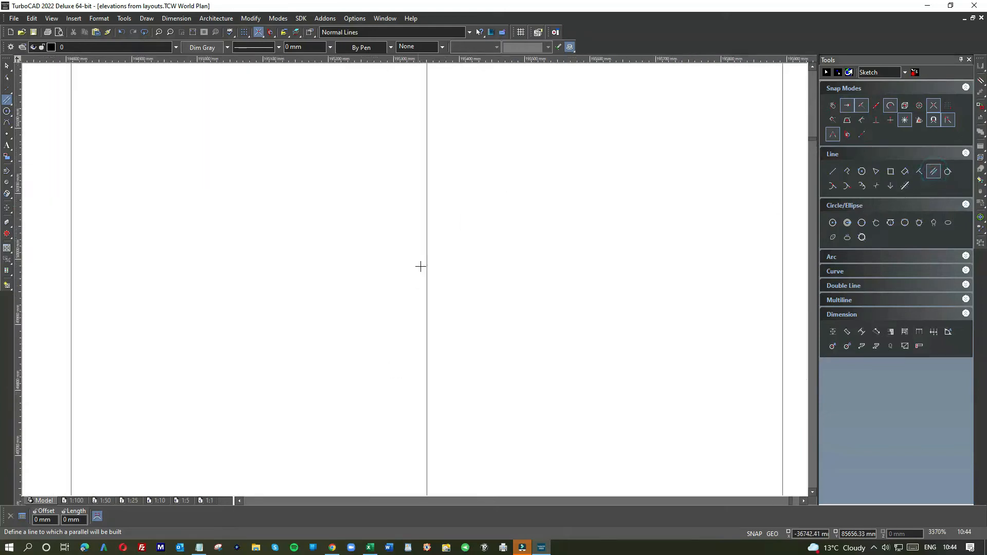
pyautogui.click(427, 252)
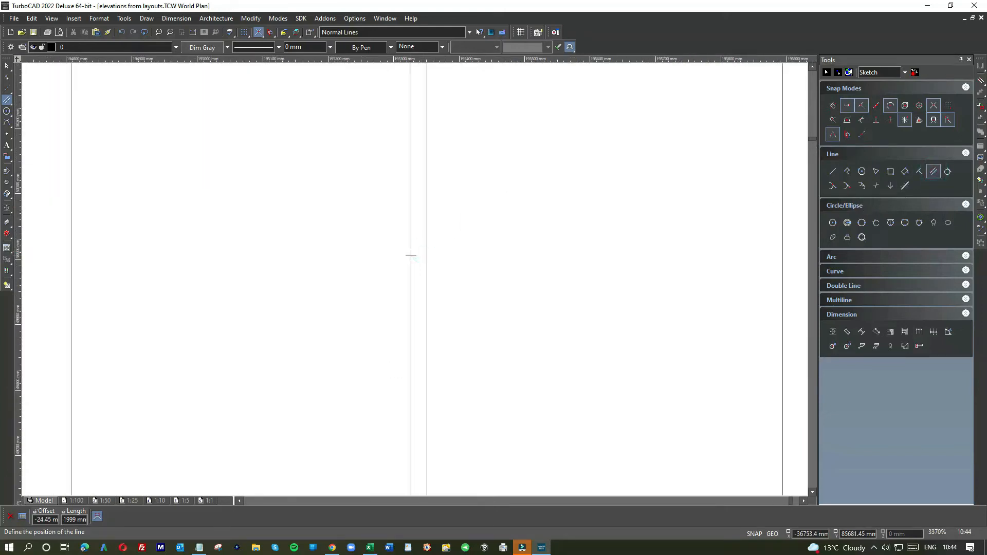
pyautogui.write('-2')
pyautogui.click(414, 255)
pyautogui.click(427, 249)
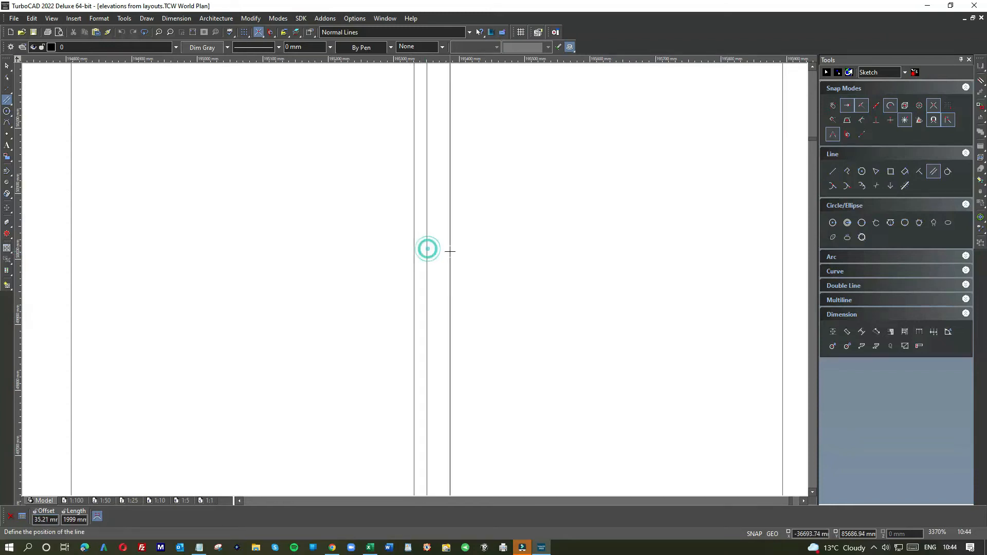
pyautogui.click(439, 251)
pyautogui.scroll(-1, 414, 280)
pyautogui.press('Escape')
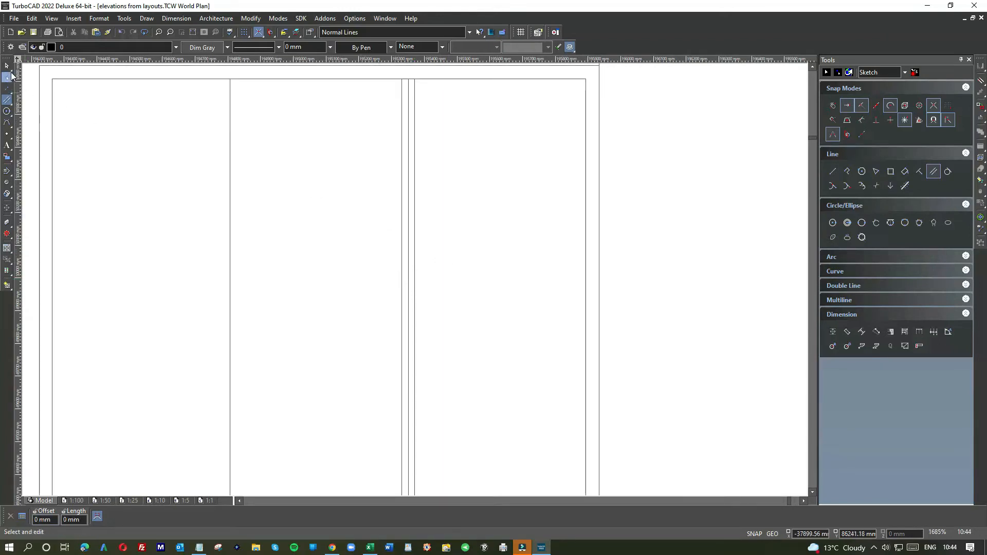
# Delete the centre line of the window's right mullion, keeping the two outer lines
pyautogui.click(409, 130)
pyautogui.press('Delete')
pyautogui.scroll(-1, 373, 288)
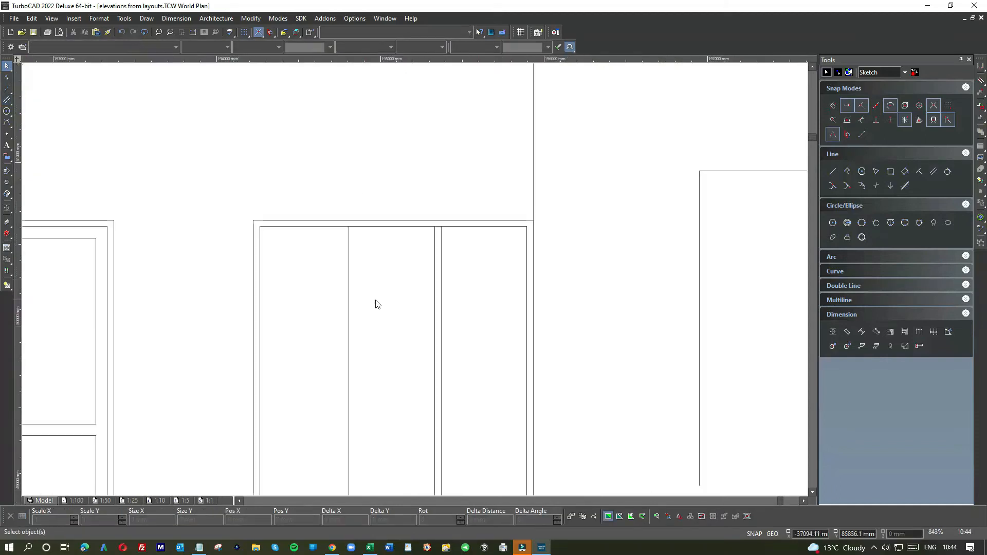
# Add parallel lines about 20 mm to each side of the window's left pane division line
pyautogui.scroll(1, 351, 298)
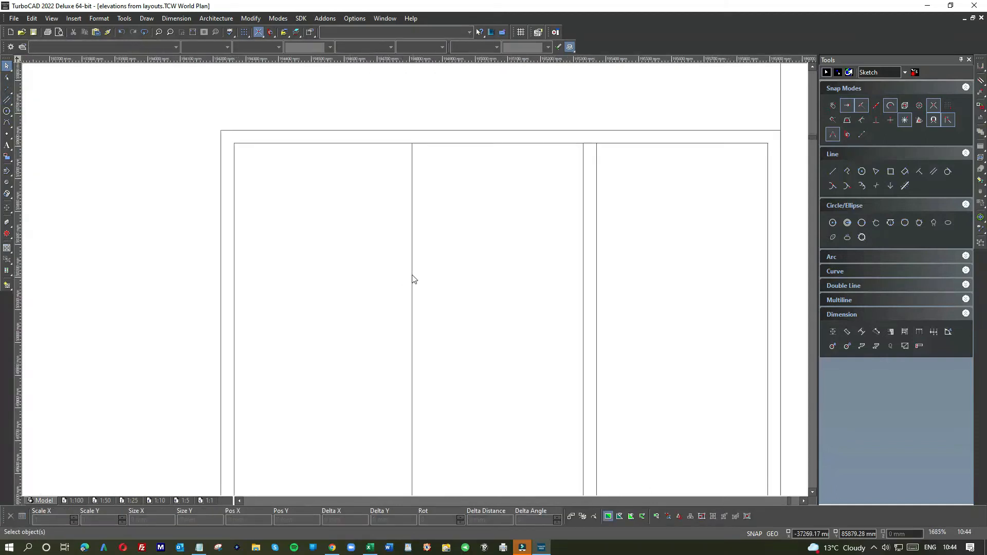
pyautogui.click(933, 171)
pyautogui.click(412, 244)
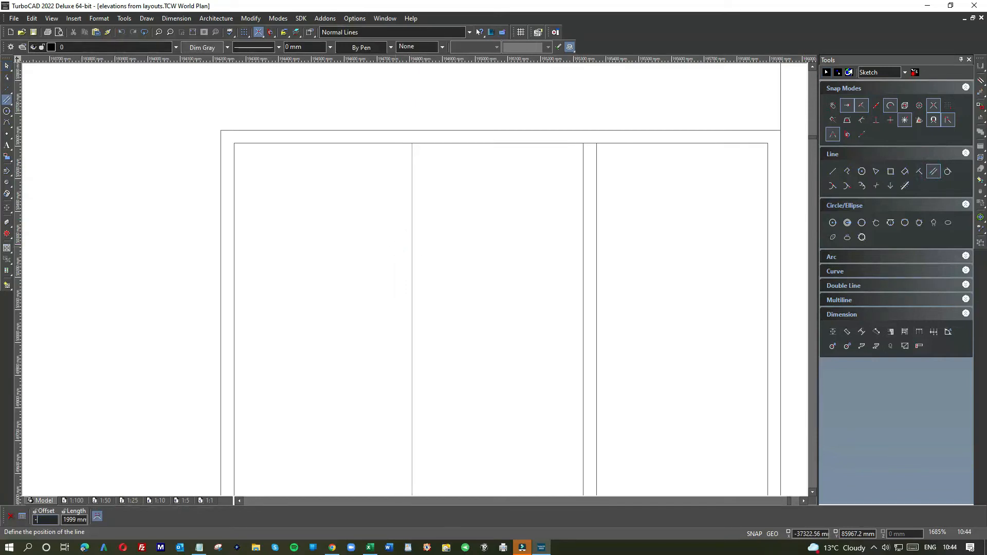
pyautogui.click(405, 254)
pyautogui.click(411, 242)
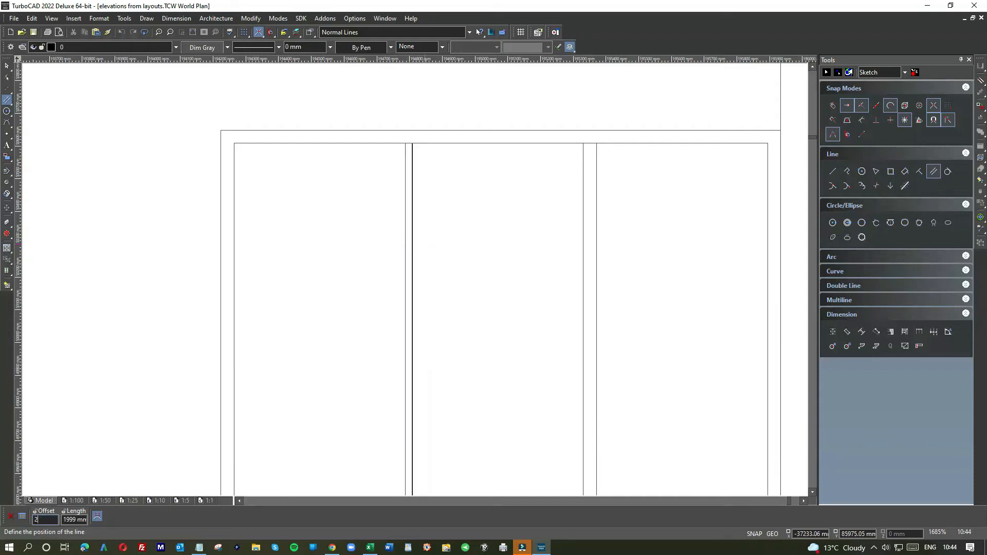
pyautogui.click(419, 249)
pyautogui.scroll(-2, 404, 254)
# Delete the centre line of the window's left mullion, keeping the two outer lines
pyautogui.click(7, 66)
pyautogui.scroll(6, 414, 282)
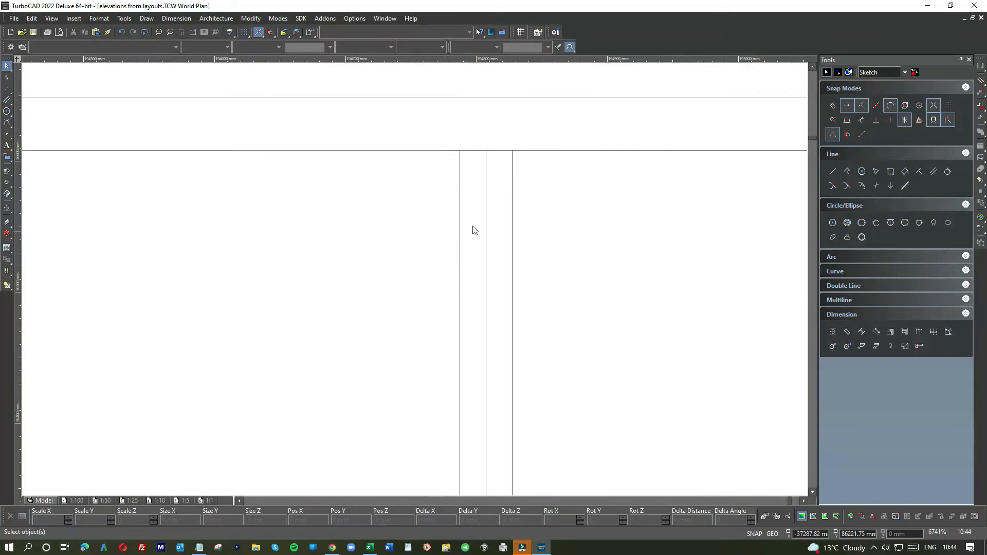
pyautogui.click(485, 220)
pyautogui.press('Delete')
pyautogui.scroll(-4, 417, 283)
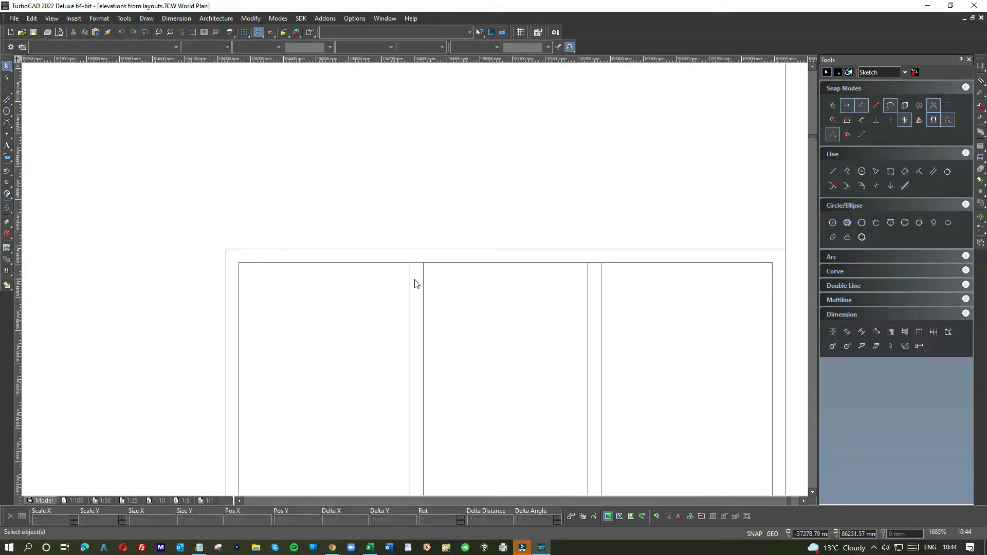
# Shorten the inner top frame line from the left so it spans only the window's right pane
pyautogui.click(356, 264)
pyautogui.click(235, 264)
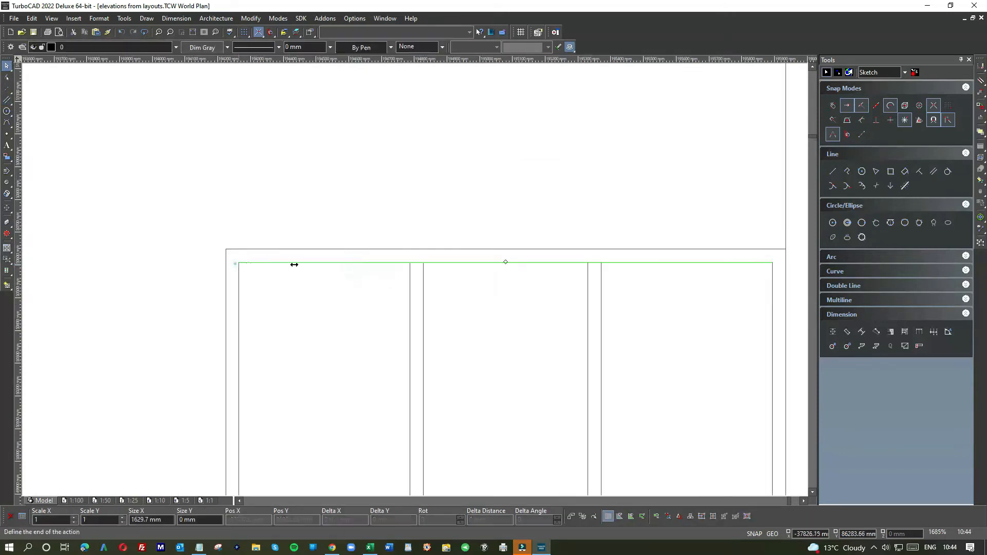
pyautogui.click(600, 264)
pyautogui.click(548, 290)
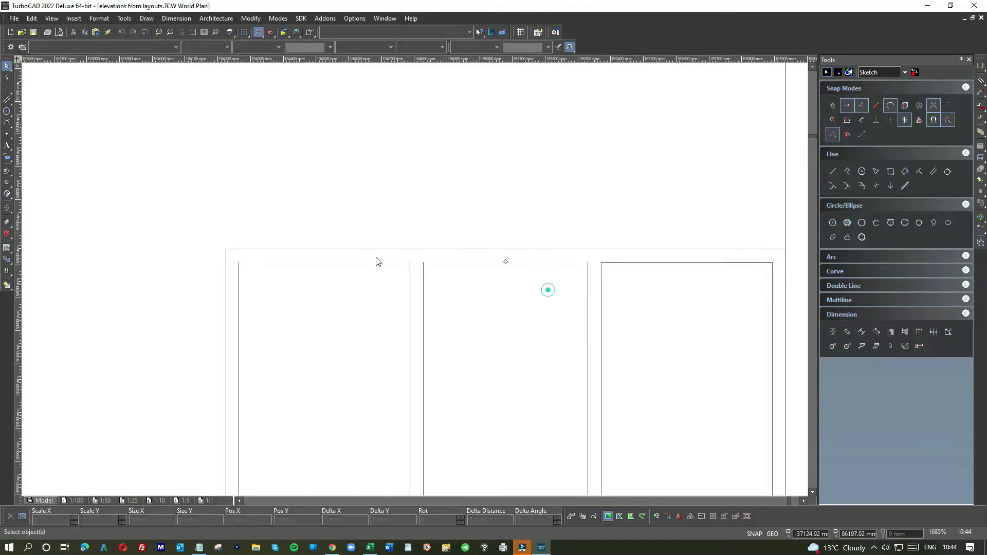
# Draw top lines from the right mullion to the left mullion's outer line and from there to the inner left frame line
pyautogui.click(7, 101)
pyautogui.click(19, 107)
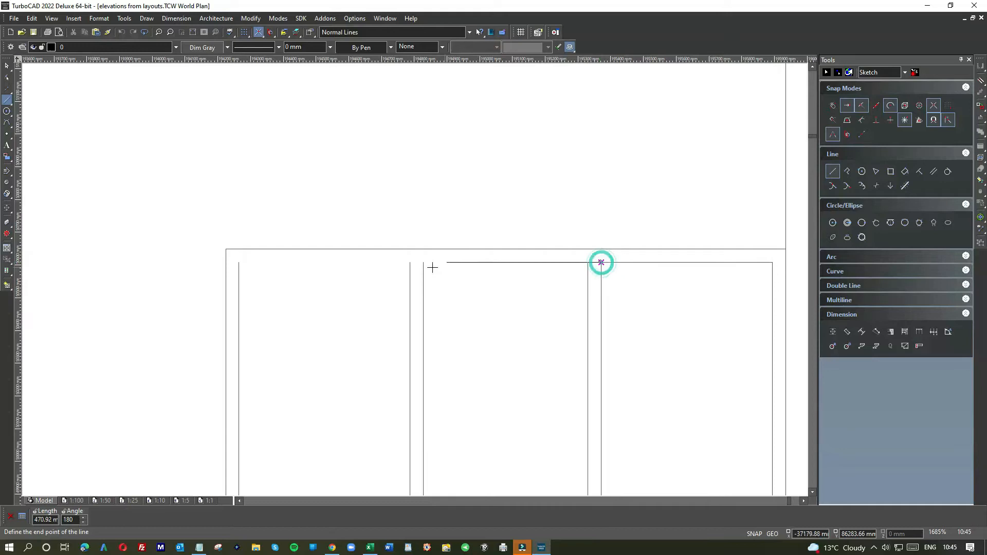
pyautogui.click(410, 263)
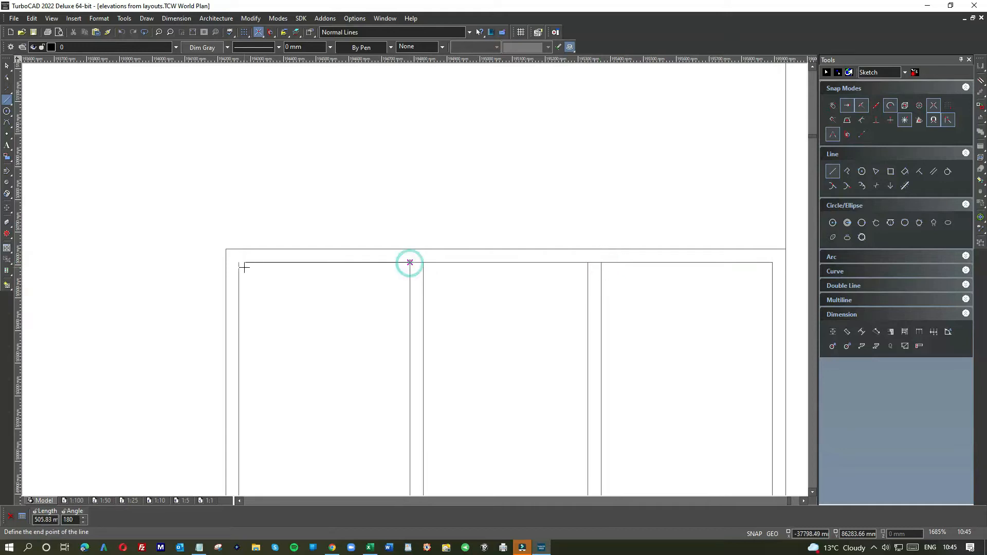
pyautogui.click(239, 263)
pyautogui.press('Escape')
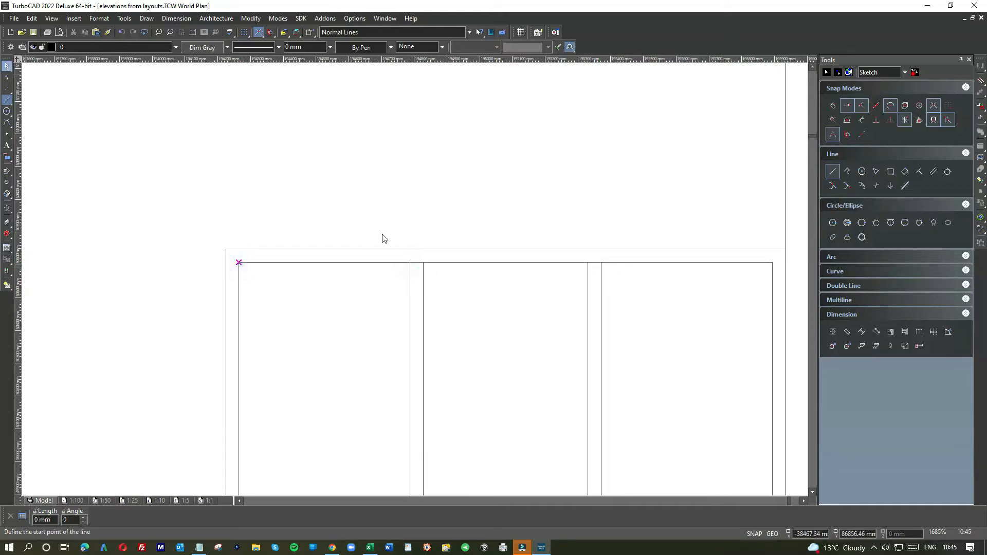
# Shorten both ends of the middle top line to the facing mullion lines so it spans only the middle pane
pyautogui.click(453, 263)
pyautogui.click(410, 263)
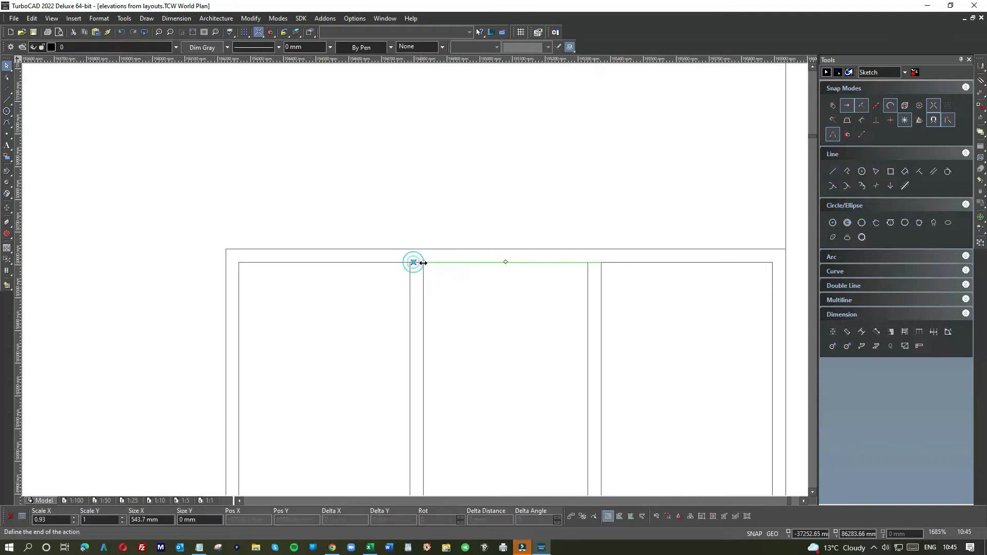
pyautogui.click(518, 273)
pyautogui.click(567, 264)
pyautogui.click(600, 262)
pyautogui.click(587, 264)
pyautogui.click(523, 297)
# Shorten the inner bottom frame line from the left so it spans only the window's right pane
pyautogui.scroll(-2, 409, 273)
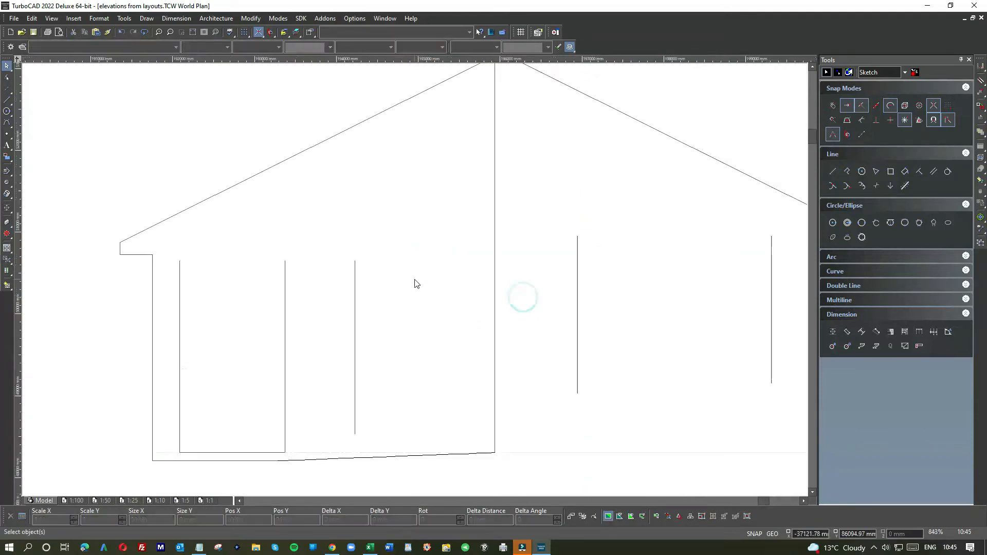
pyautogui.scroll(2, 415, 426)
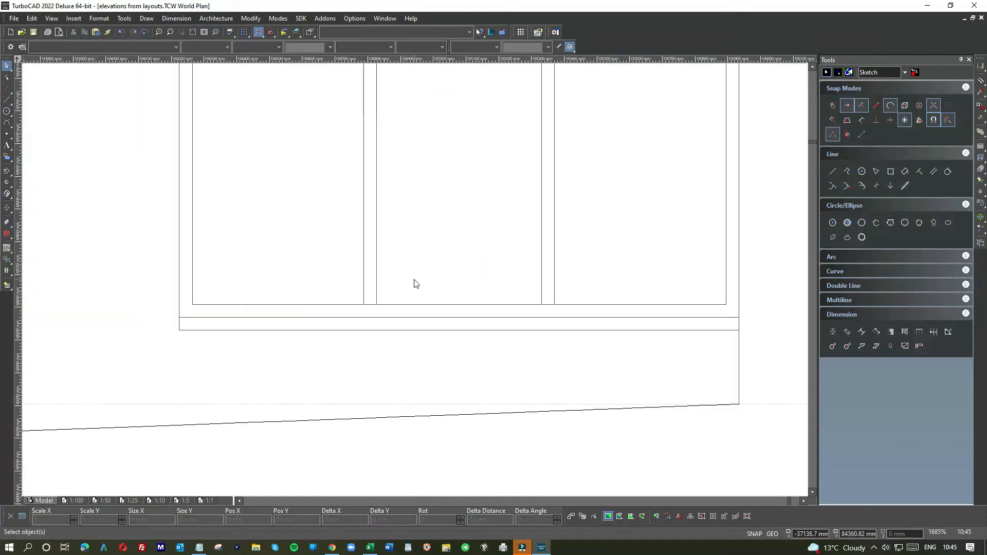
pyautogui.click(291, 304)
pyautogui.click(194, 304)
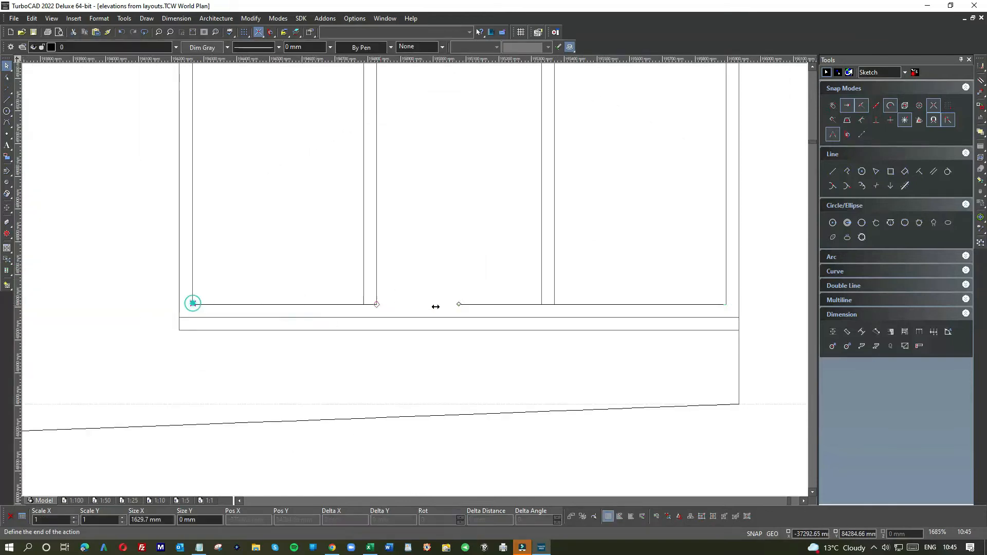
pyautogui.click(578, 269)
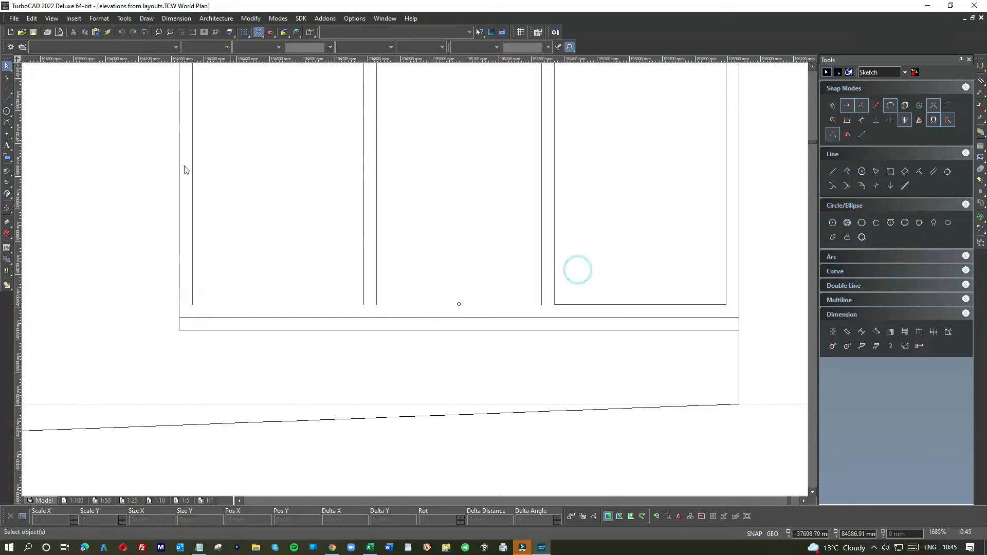
# Draw bottom lines from the right mullion to the left mullion's outer line and from there to the inner left frame line
pyautogui.click(555, 304)
pyautogui.click(364, 304)
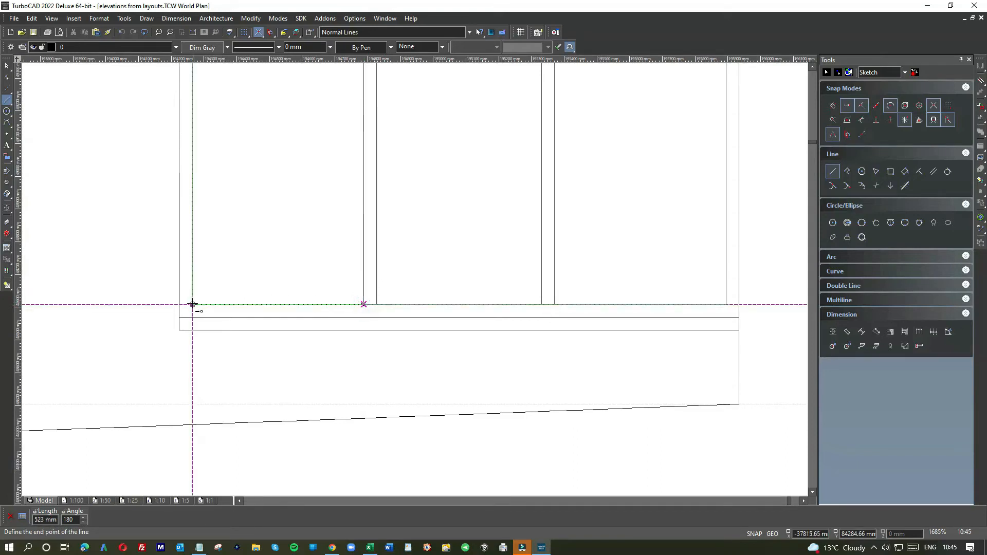
pyautogui.click(192, 304)
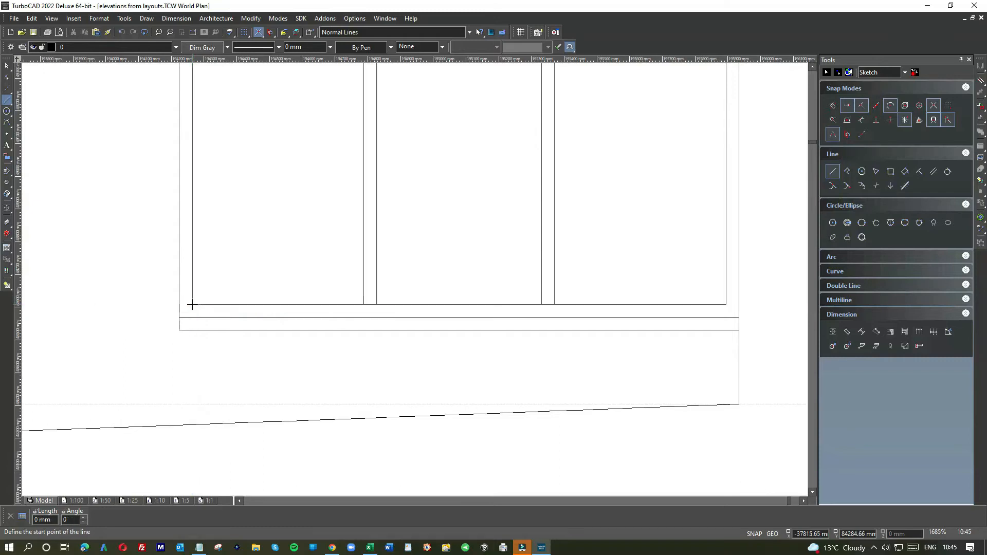
pyautogui.click(8, 66)
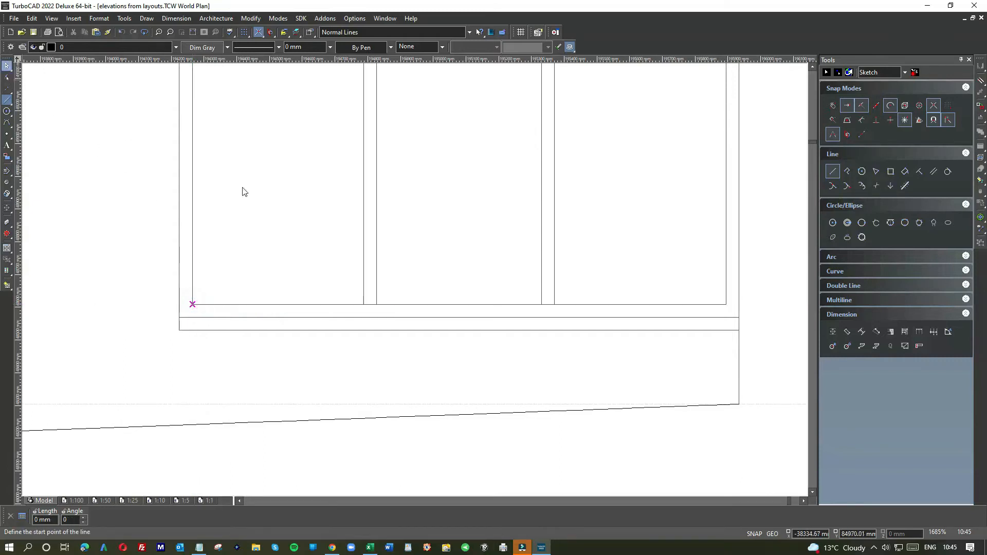
# Shorten both ends of the middle bottom line to the facing mullion lines so it spans only the middle pane
pyautogui.click(315, 304)
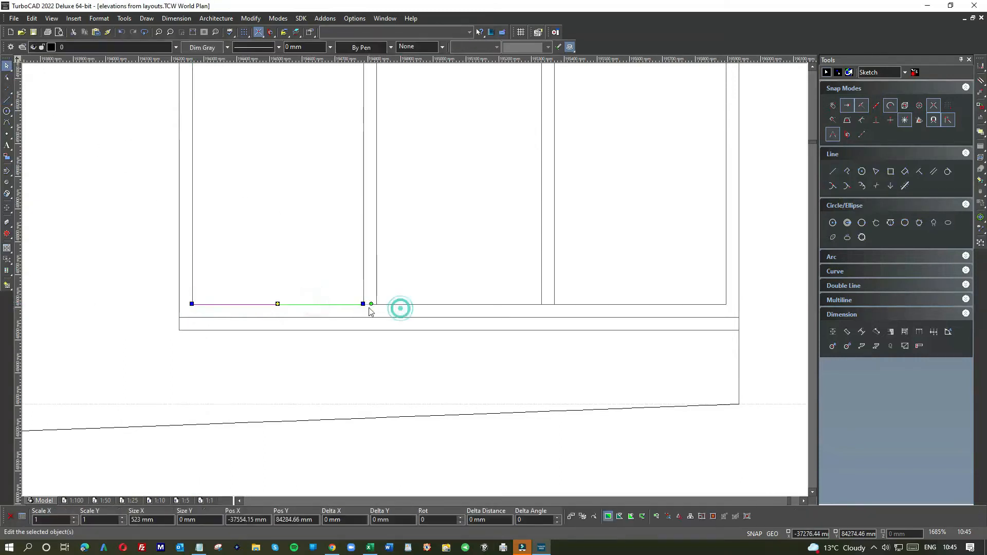
pyautogui.click(401, 304)
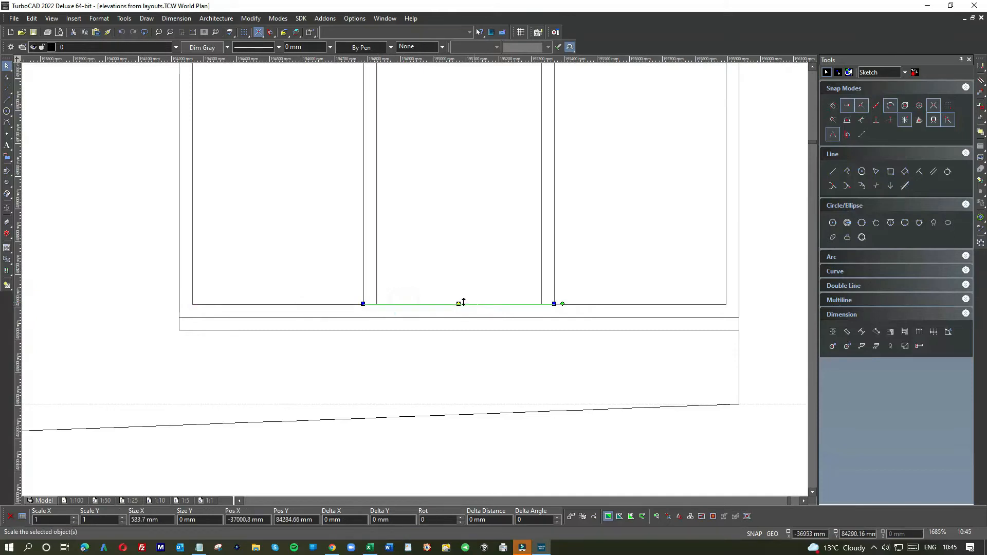
pyautogui.moveTo(363, 303); pyautogui.dragTo(377, 306)
pyautogui.click(386, 272)
pyautogui.scroll(3, 364, 308)
pyautogui.scroll(-3, 414, 283)
pyautogui.scroll(4, 414, 283)
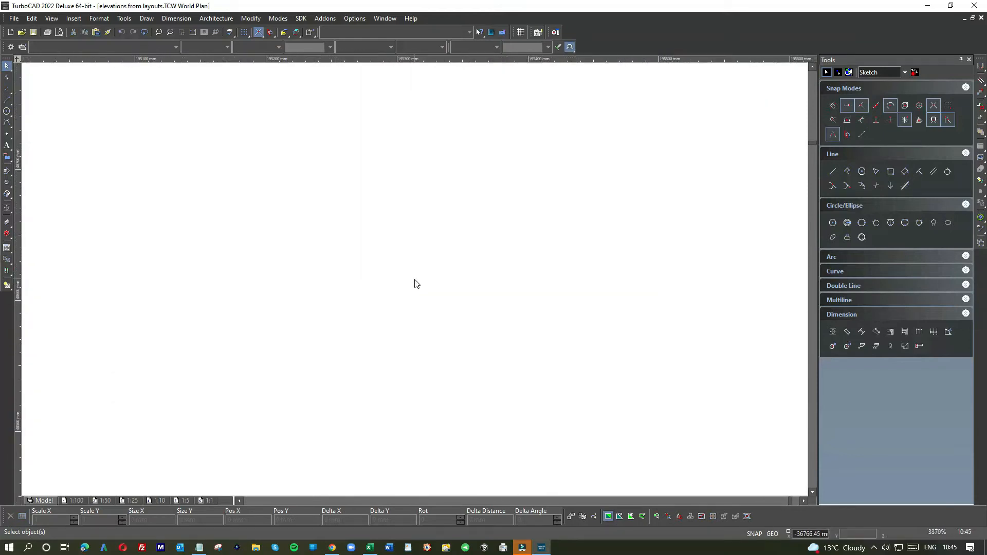
pyautogui.click(403, 288)
pyautogui.moveTo(489, 289); pyautogui.dragTo(440, 288)
pyautogui.click(409, 273)
pyautogui.scroll(-3, 378, 281)
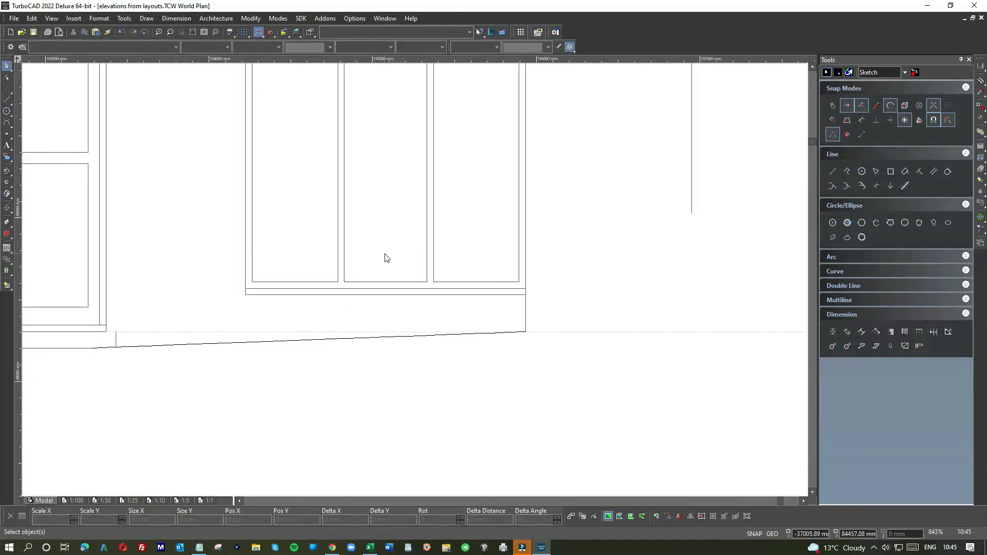
# Examine the front site photo for how the left pane of the window beside the door is divided
pyautogui.scroll(-2, 383, 249)
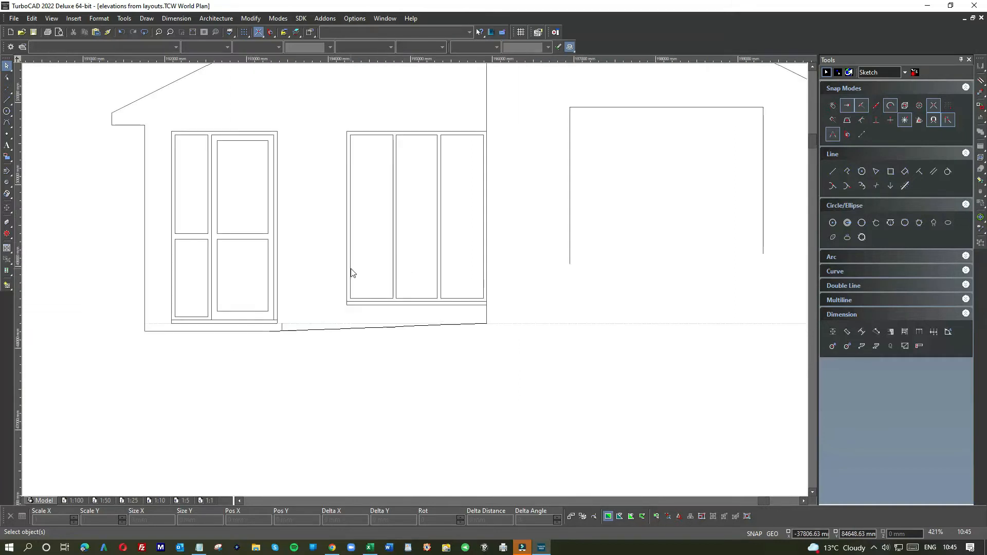
pyautogui.scroll(-4, 324, 282)
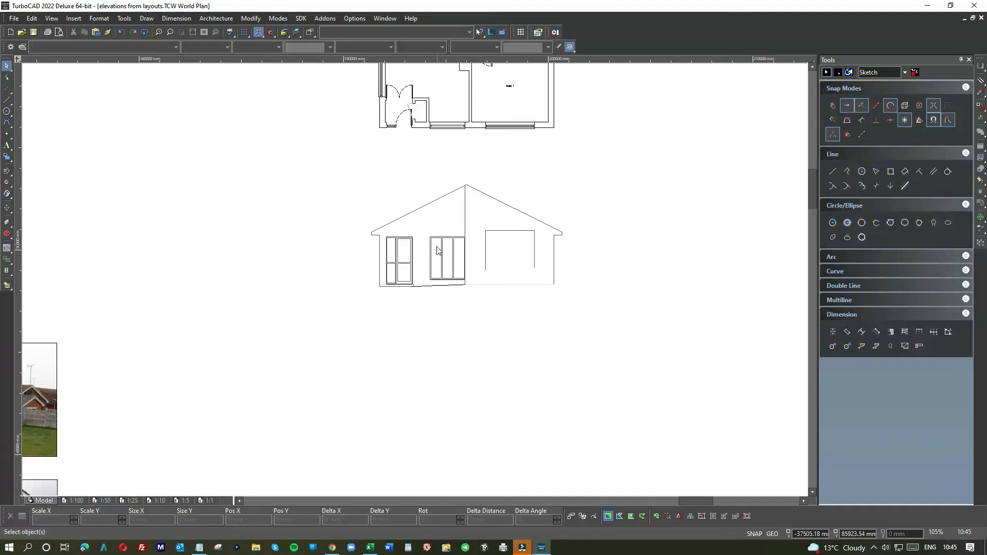
pyautogui.scroll(-2, 378, 328)
pyautogui.scroll(4, 242, 400)
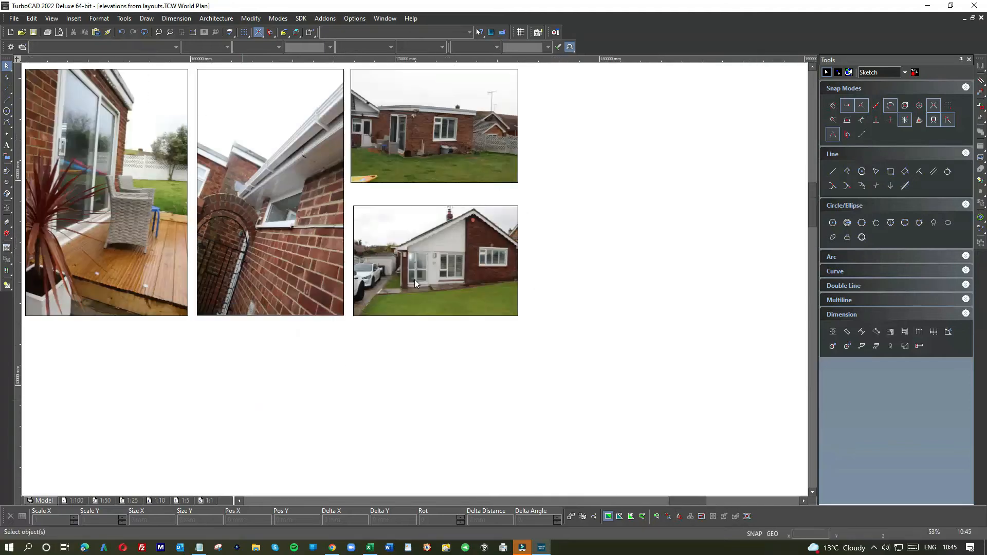
pyautogui.scroll(2, 485, 260)
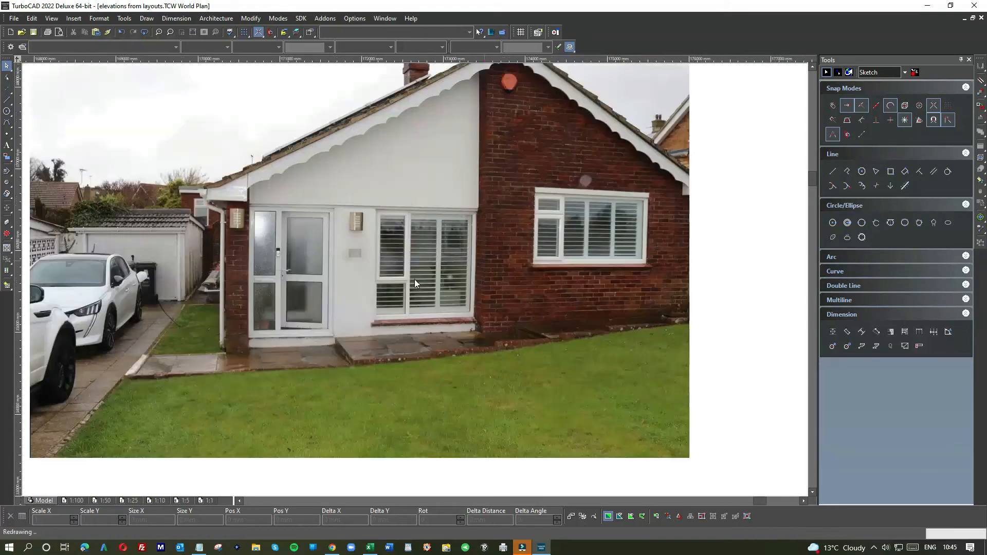
pyautogui.scroll(-4, 440, 277)
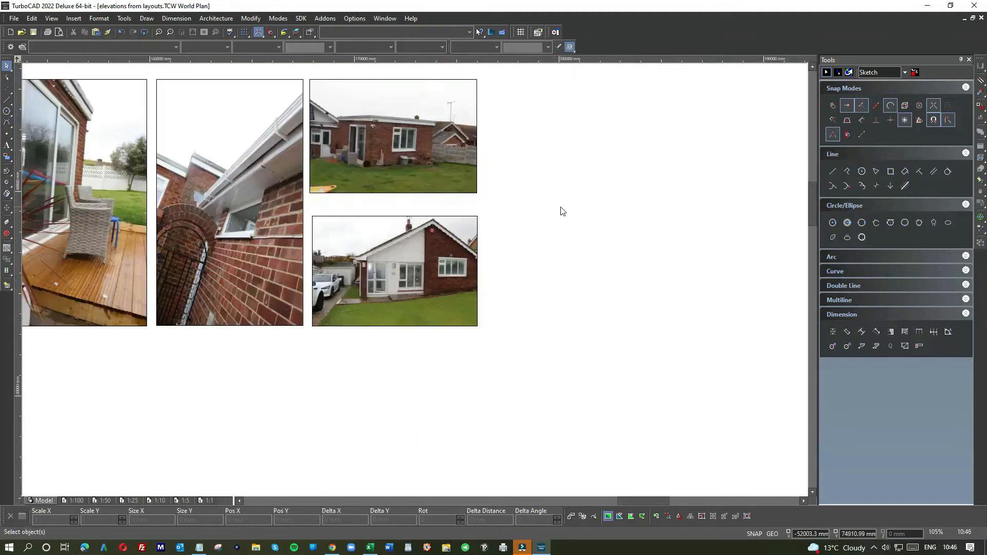
pyautogui.scroll(-2, 497, 255)
pyautogui.scroll(8, 553, 185)
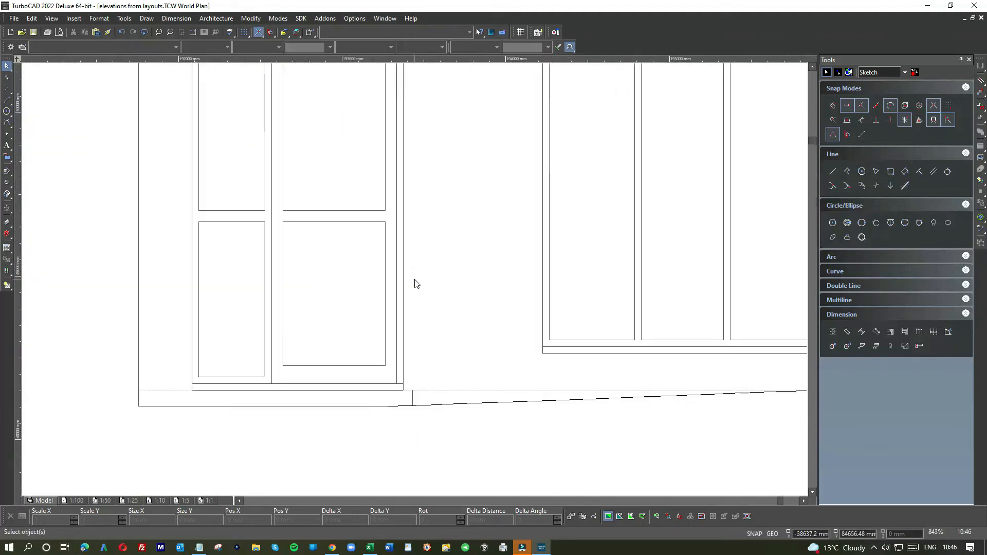
# Draw a horizontal line about 563 mm long across the window's left pane, from the outer left frame line to the left mullion
pyautogui.click(8, 100)
pyautogui.scroll(-2, 414, 279)
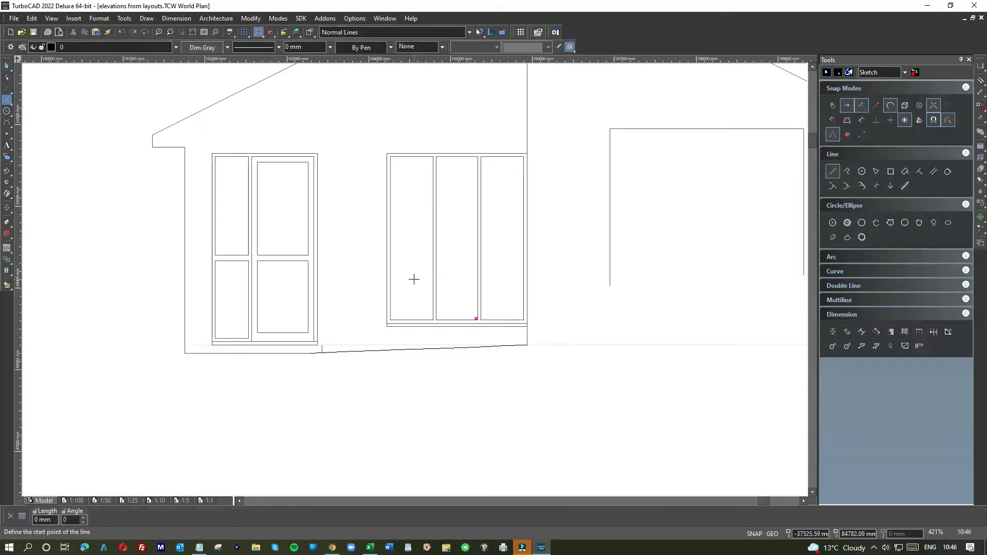
pyautogui.click(383, 259)
pyautogui.click(431, 250)
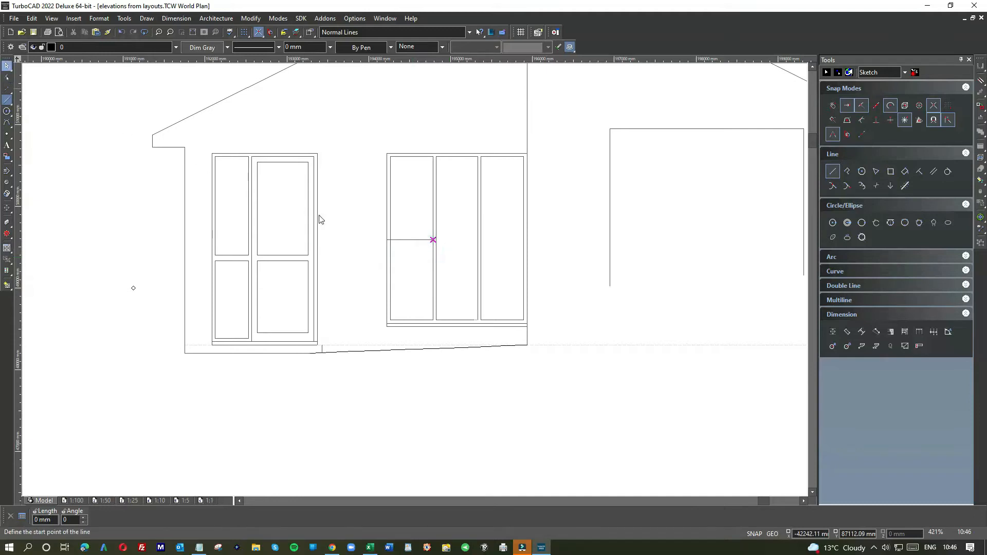
pyautogui.press('Escape')
# Move the new horizontal line down to the transom height in the lower part of the window's left pane
pyautogui.scroll(4, 403, 230)
pyautogui.click(408, 239)
pyautogui.moveTo(437, 276); pyautogui.dragTo(440, 437)
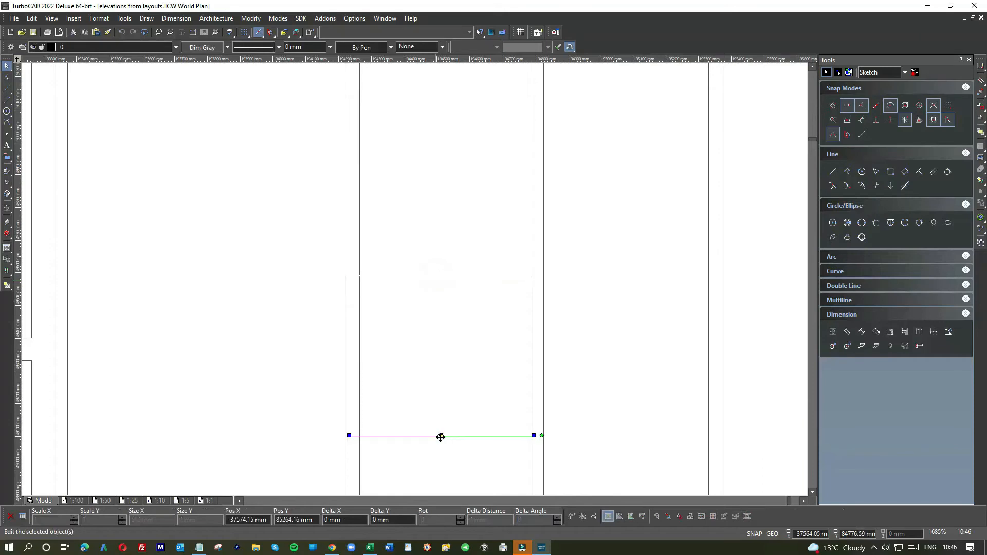
pyautogui.scroll(-2, 441, 437)
pyautogui.scroll(2, 415, 283)
pyautogui.click(415, 270)
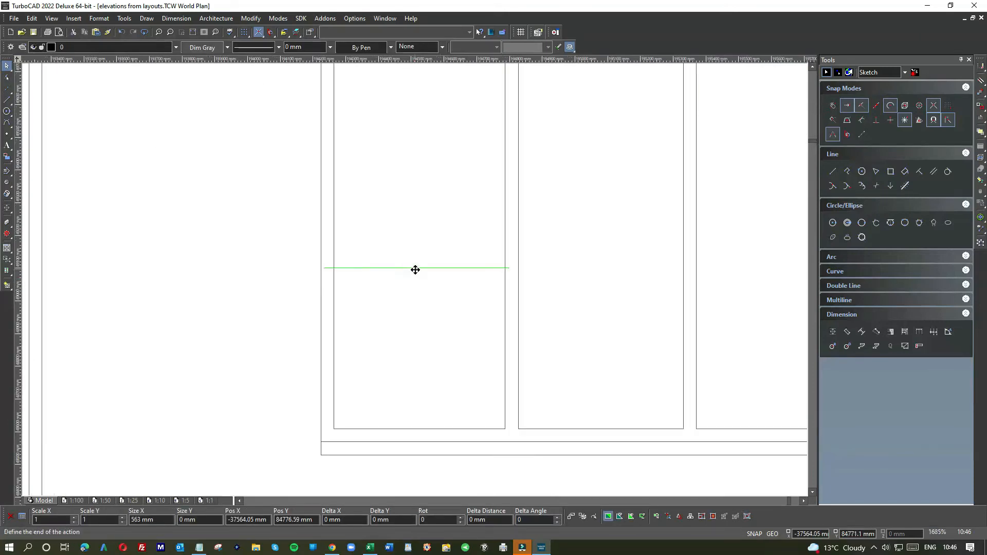
pyautogui.click(415, 221)
pyautogui.scroll(2, 485, 226)
# Shorten both ends of the transom line to the mullion and the inner left frame line so it spans only the left pane
pyautogui.click(401, 303)
pyautogui.click(441, 273)
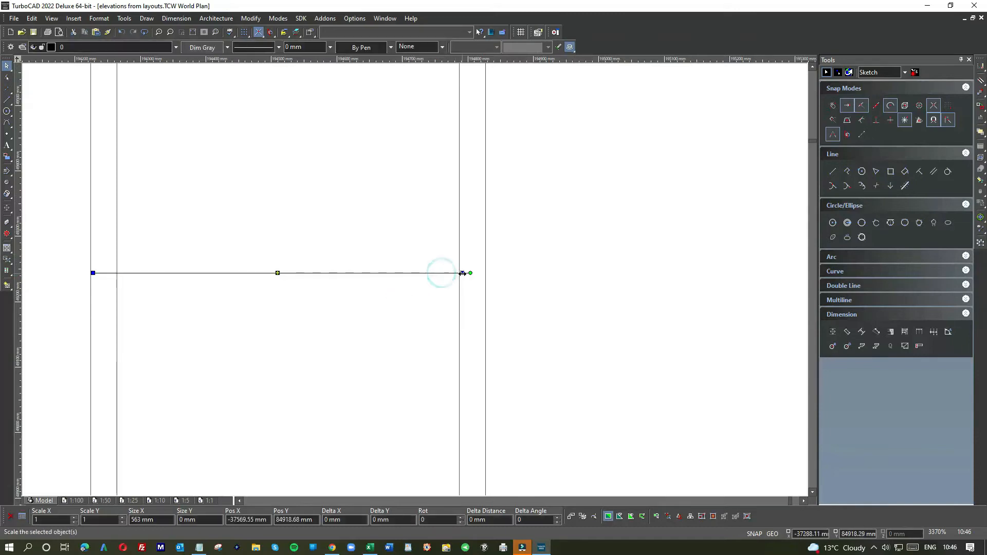
pyautogui.click(462, 273)
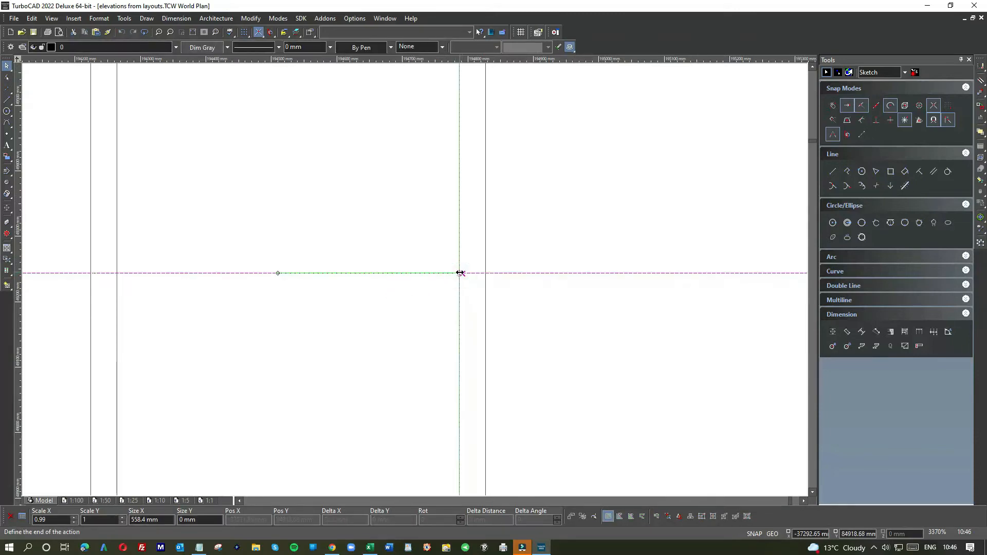
pyautogui.click(459, 273)
pyautogui.click(312, 251)
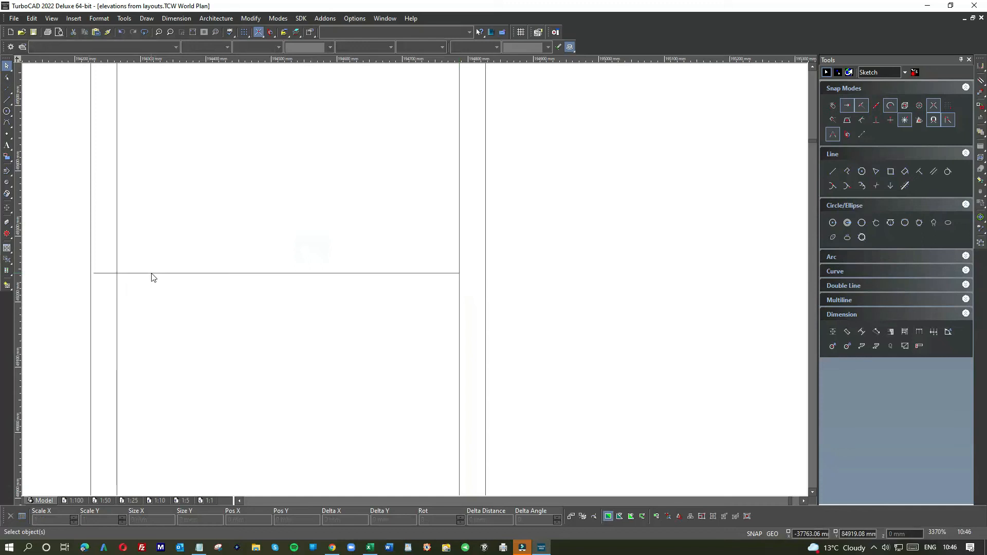
pyautogui.click(151, 273)
pyautogui.click(94, 273)
pyautogui.click(118, 273)
pyautogui.click(254, 316)
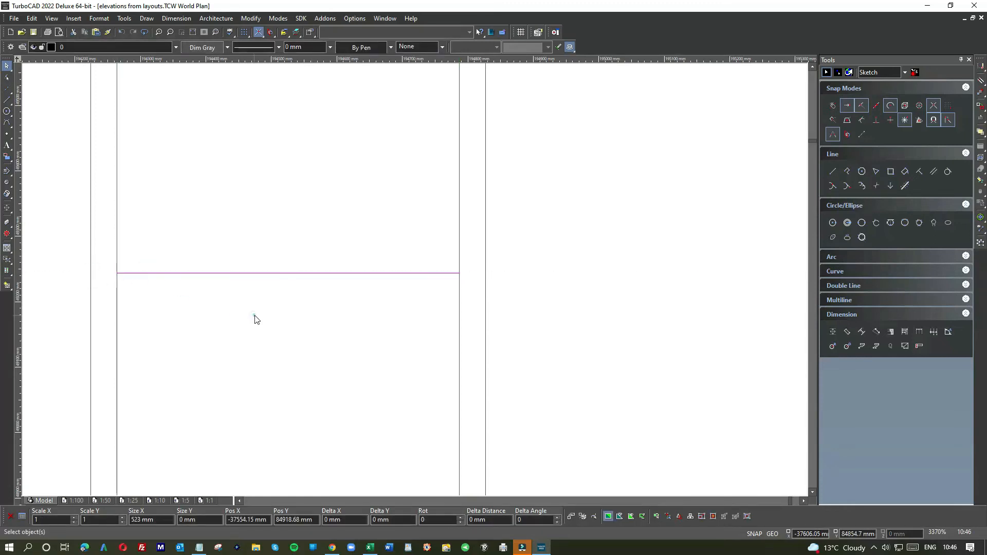
# Add a parallel line above the transom line, spaced to match the width of the window frame
pyautogui.click(934, 172)
pyautogui.click(313, 273)
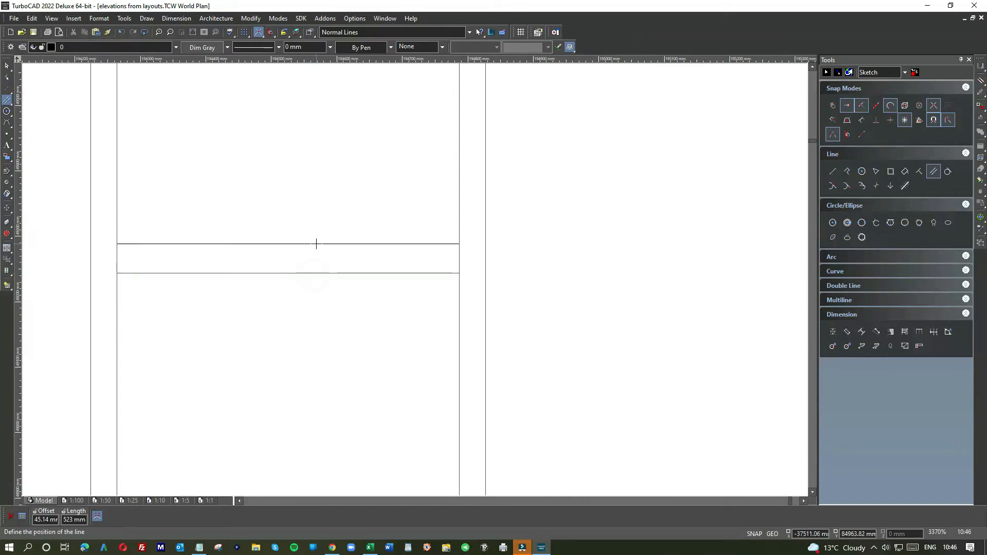
pyautogui.click(317, 244)
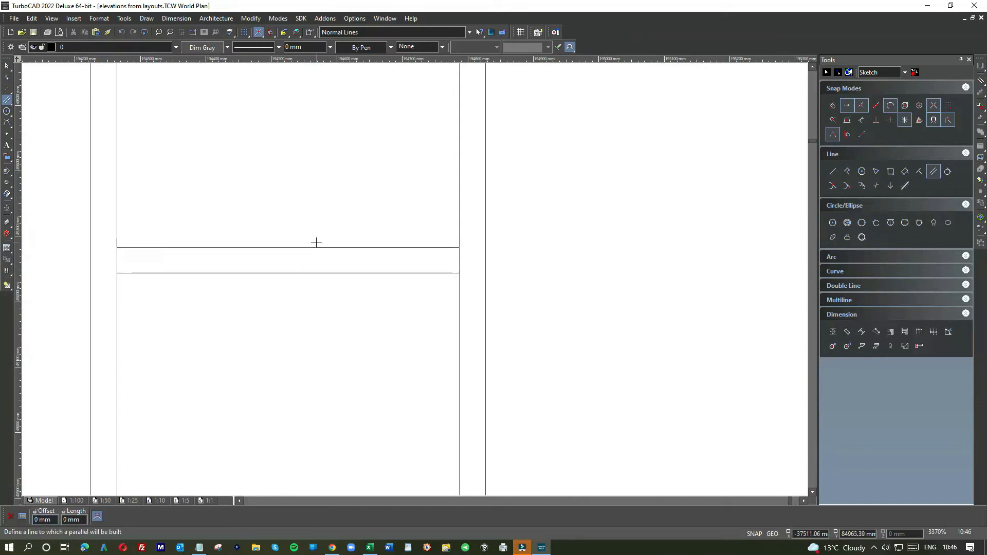
pyautogui.click(6, 65)
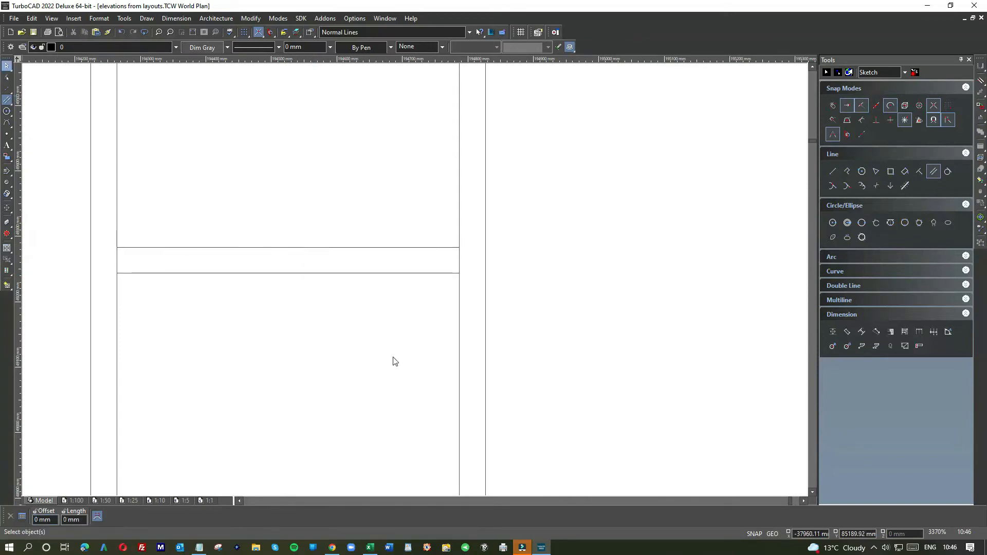
# Shorten the left pane's two vertical side lines from below so they end at the transom's upper line
pyautogui.scroll(-1, 394, 358)
pyautogui.moveTo(452, 312); pyautogui.dragTo(273, 313)
pyautogui.moveTo(360, 445); pyautogui.dragTo(364, 224)
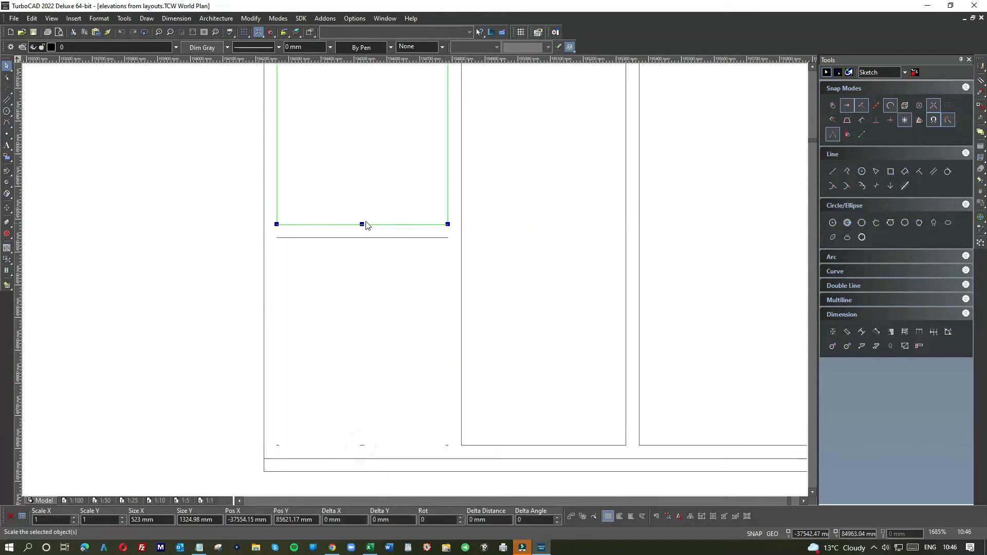
# Draw both vertical sides of the lower left pane from the transom's lower line to the bottom frame line, and save the drawing
pyautogui.click(832, 171)
pyautogui.click(447, 238)
pyautogui.click(447, 445)
pyautogui.scroll(2, 399, 408)
pyautogui.scroll(-4, 414, 279)
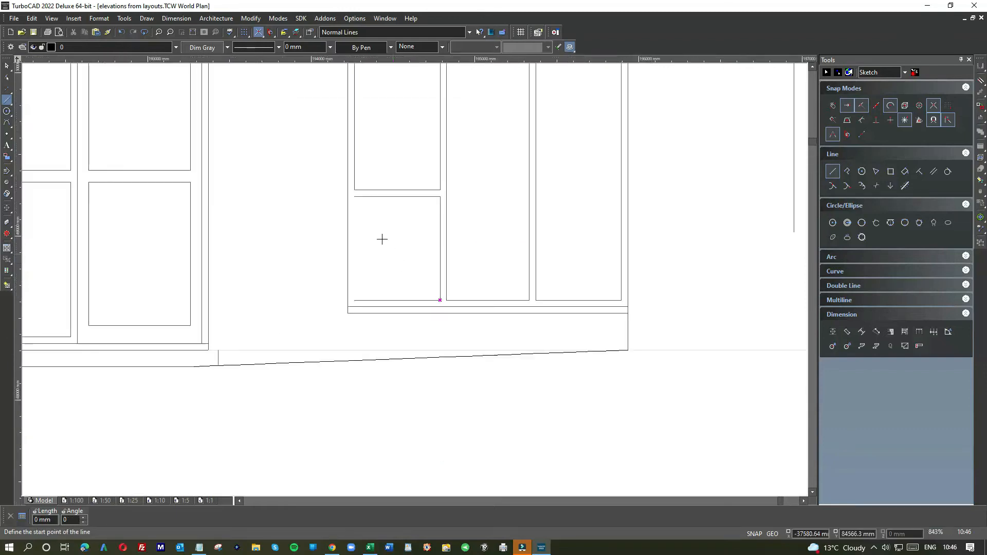
pyautogui.click(354, 197)
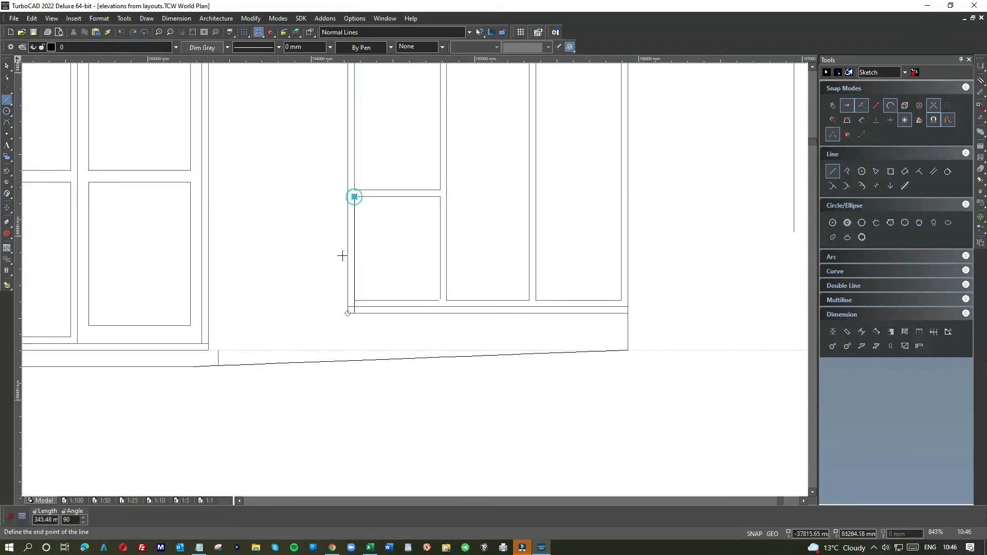
pyautogui.click(356, 300)
pyautogui.scroll(-4, 418, 274)
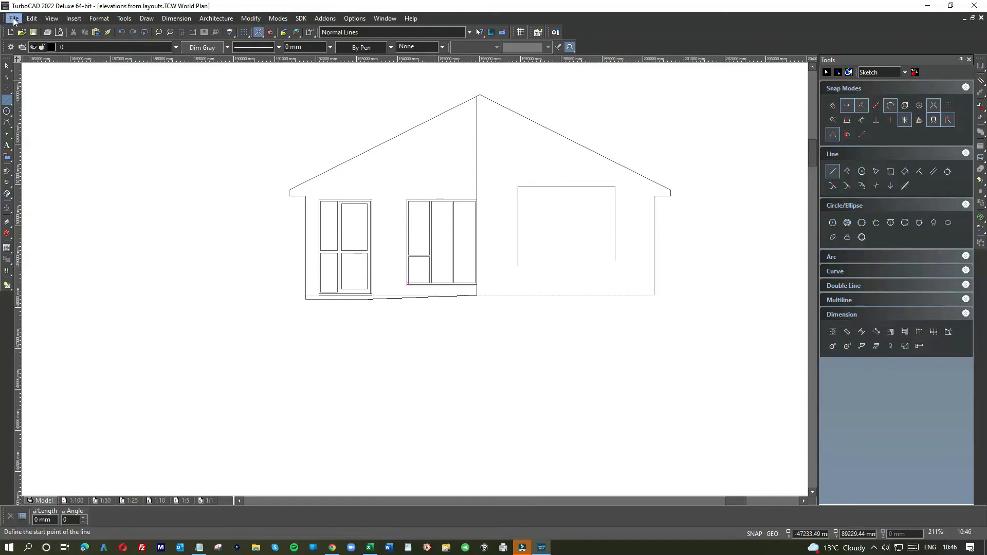
pyautogui.click(34, 33)
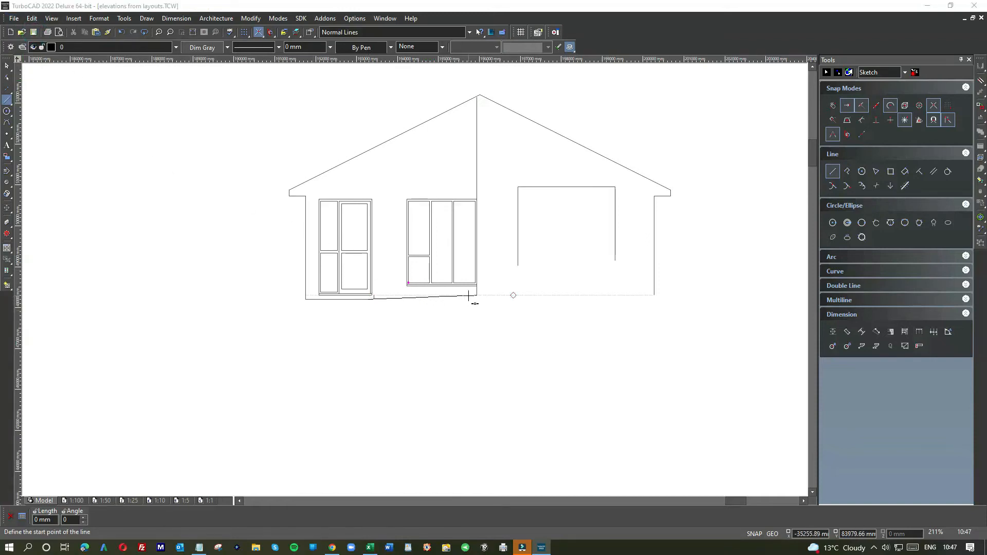
# Examine the front site photo for the frame and pane layout of the window in the brick wall
pyautogui.scroll(4, 429, 287)
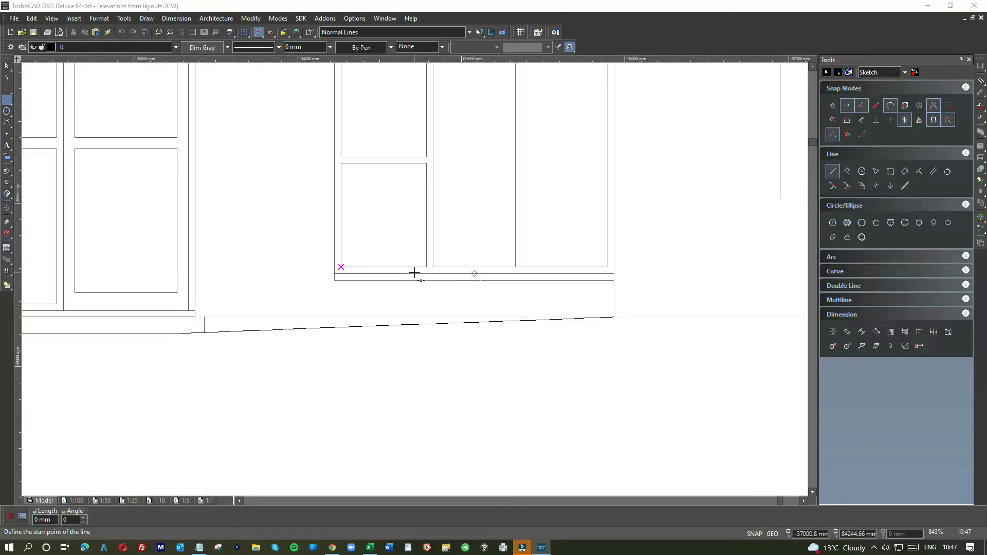
pyautogui.scroll(-2, 468, 258)
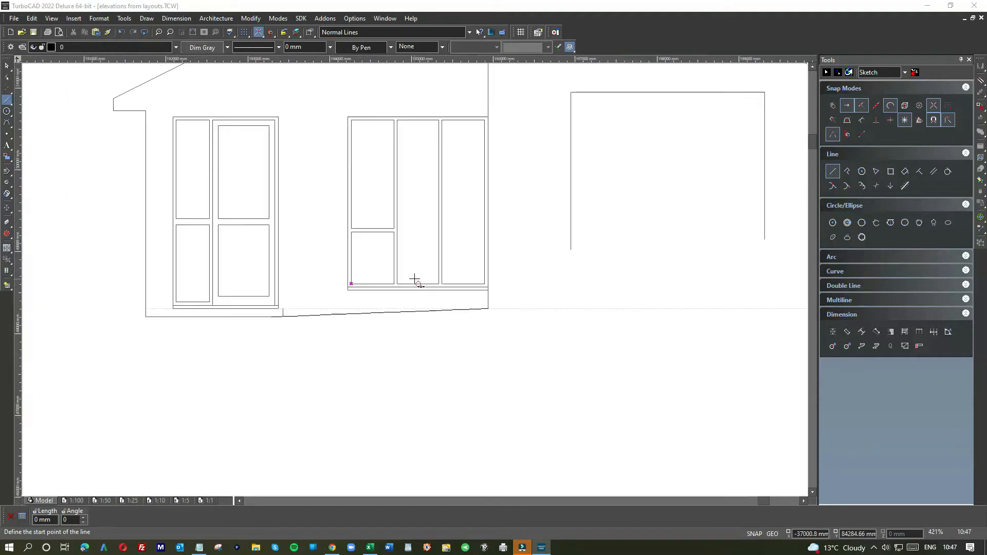
pyautogui.scroll(-2, 404, 278)
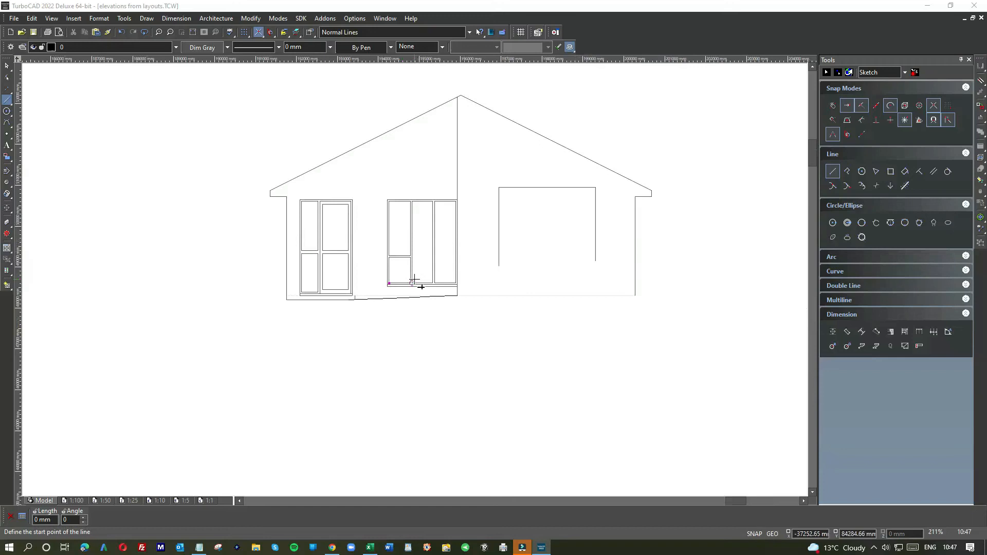
pyautogui.scroll(-4, 257, 284)
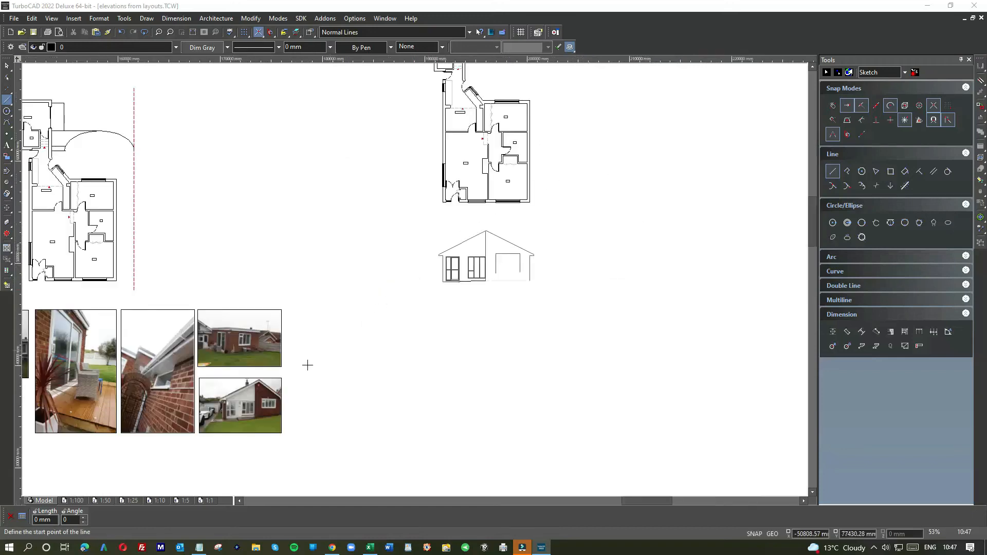
pyautogui.scroll(2, 223, 371)
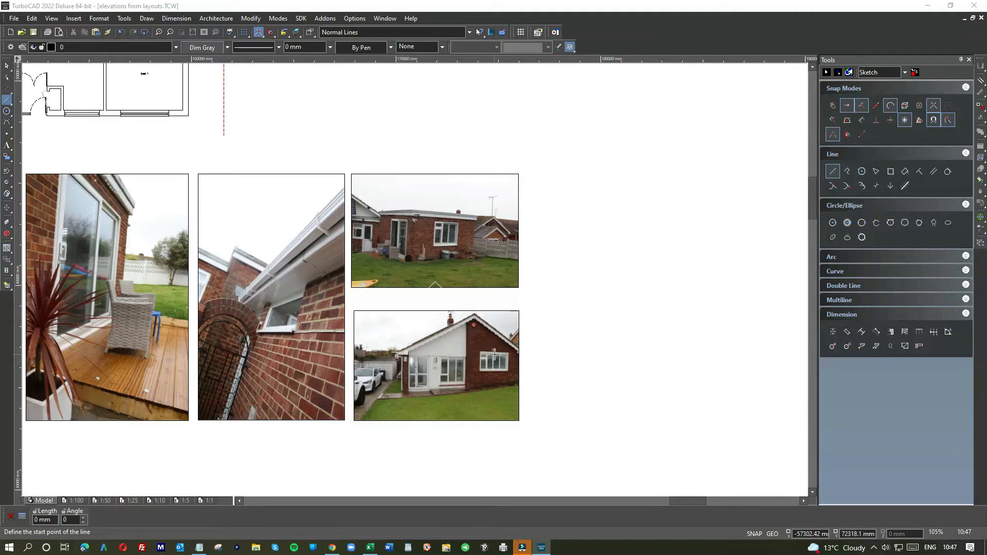
pyautogui.scroll(8, 479, 359)
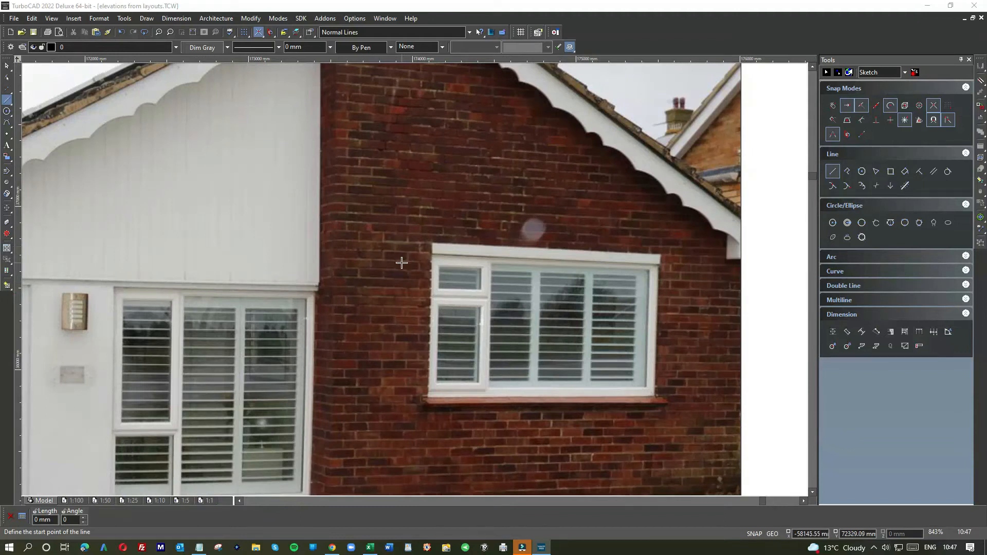
# Compare the brick-wall window in the front photo with its unfinished outline in the elevation, checking the sill and casement proportions
pyautogui.scroll(-10, 401, 269)
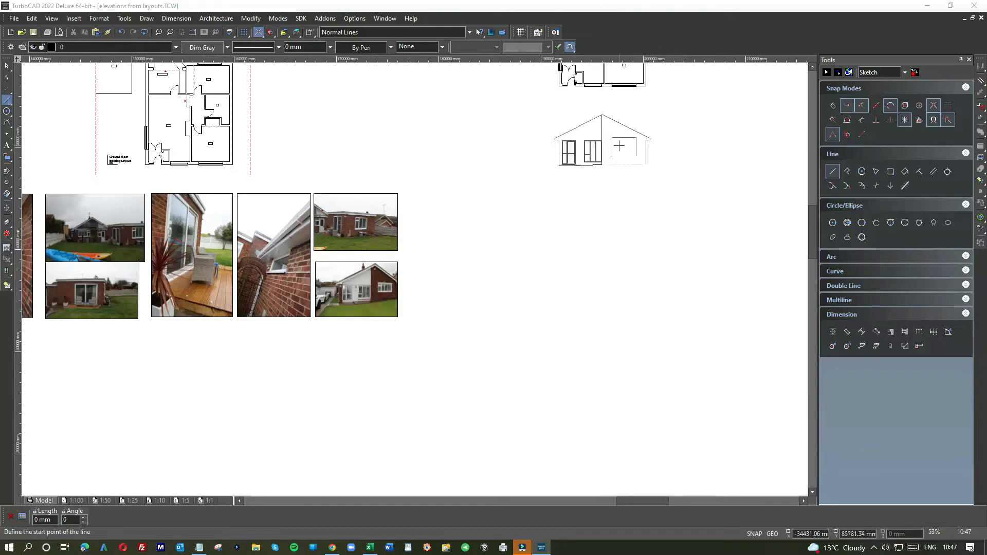
pyautogui.scroll(8, 373, 296)
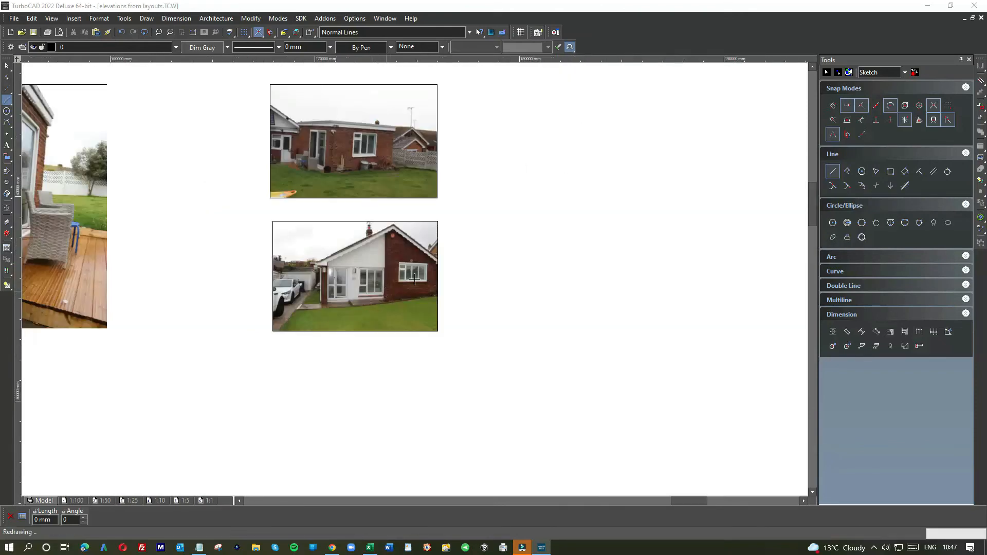
pyautogui.scroll(3, 414, 279)
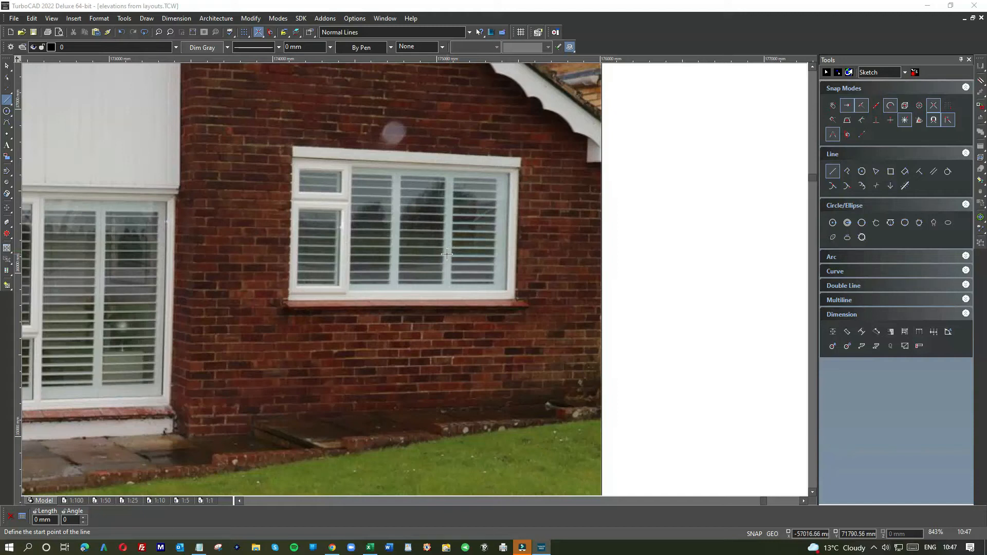
pyautogui.scroll(-10, 388, 250)
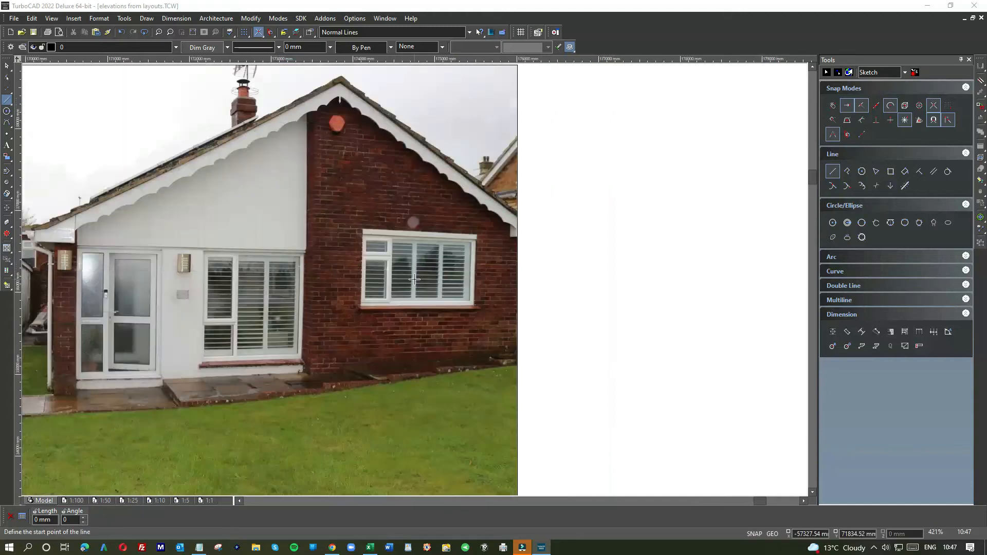
pyautogui.scroll(-3, 418, 274)
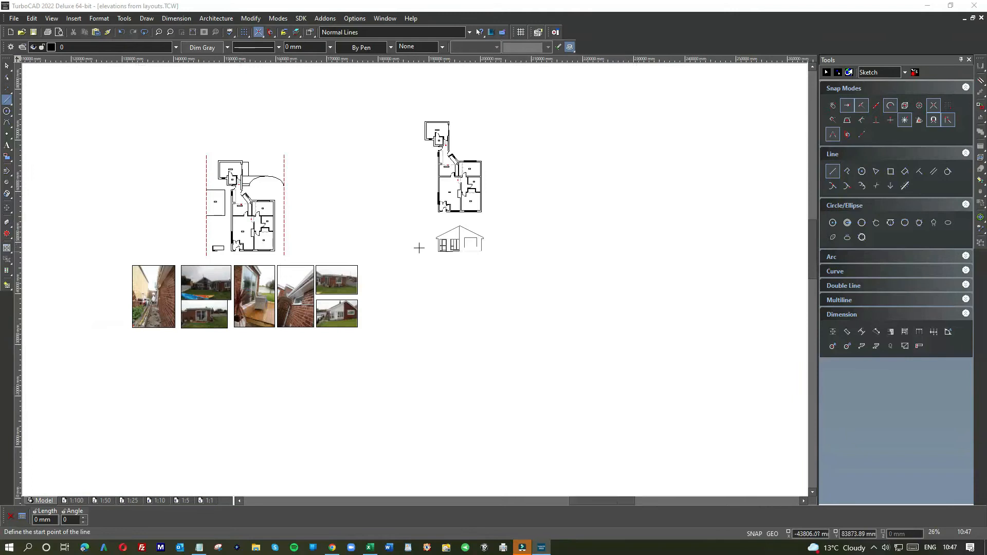
pyautogui.scroll(3, 460, 248)
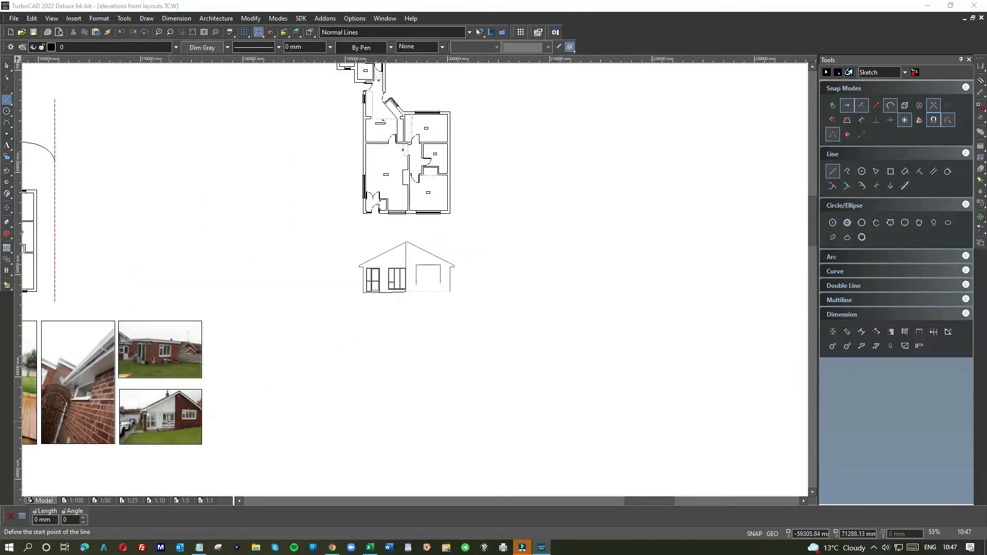
pyautogui.scroll(-6, 168, 421)
pyautogui.scroll(6, 421, 268)
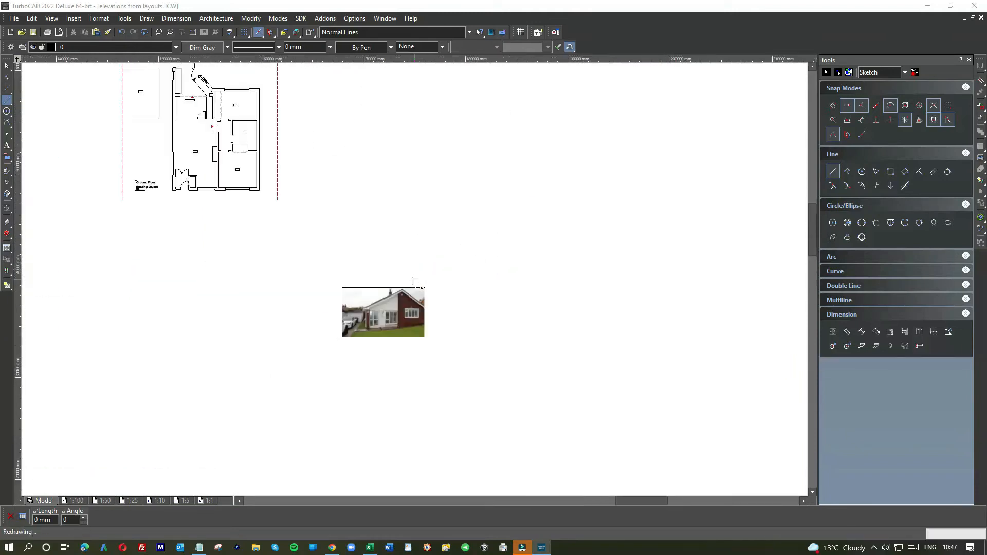
pyautogui.scroll(5, 389, 312)
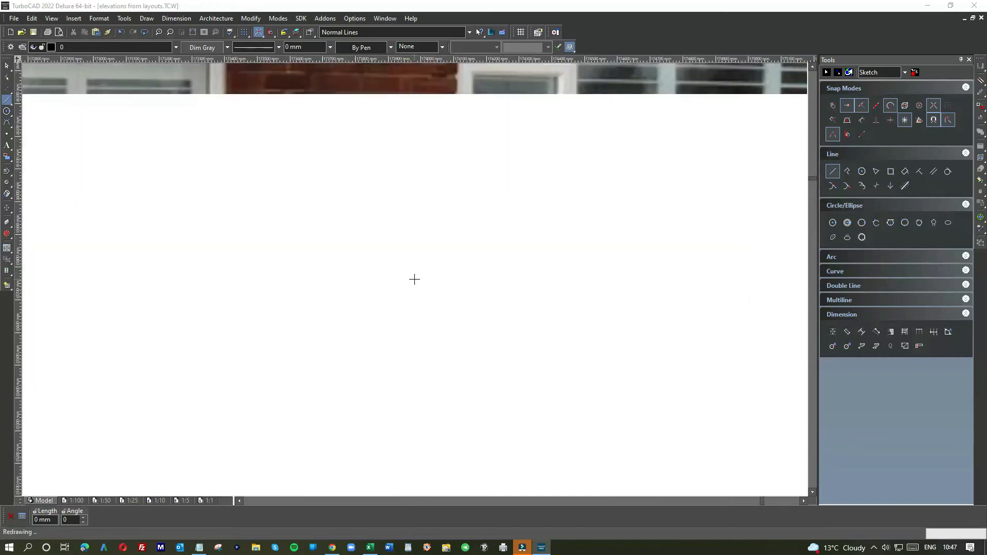
pyautogui.scroll(4, 414, 279)
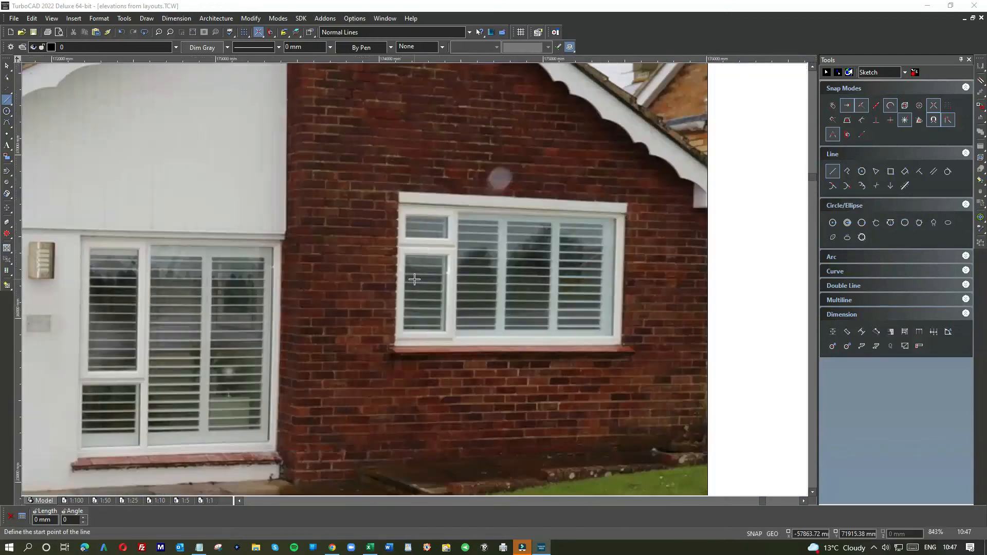
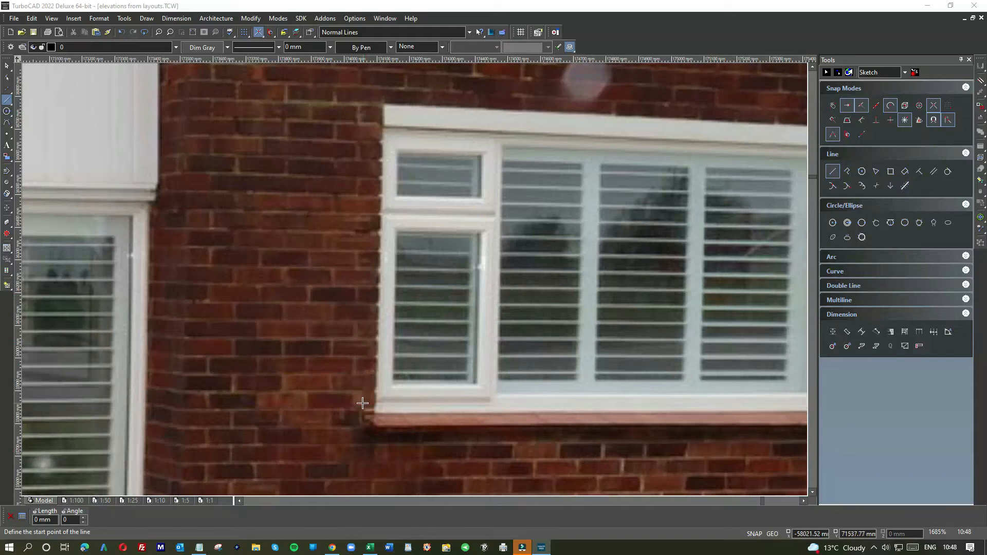
pyautogui.scroll(-4, 362, 411)
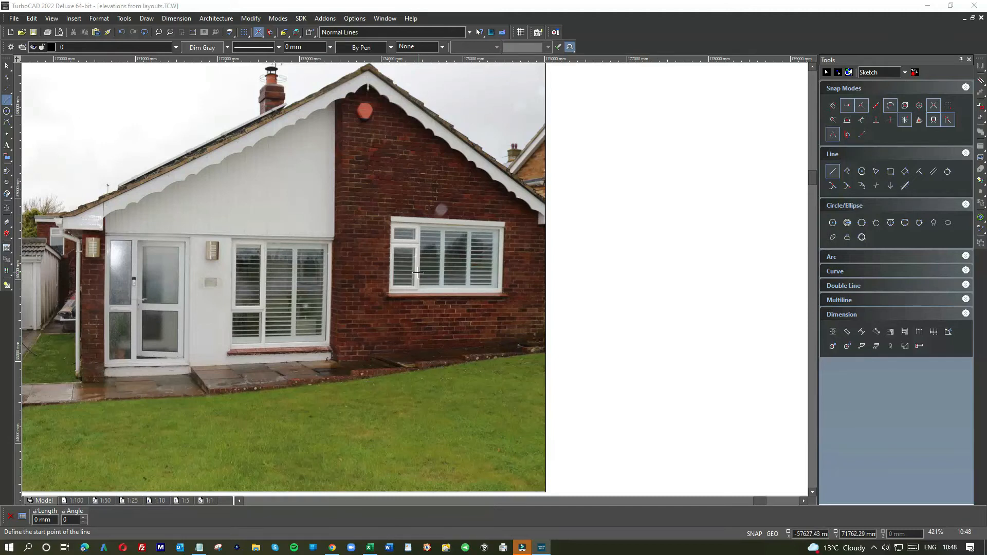
pyautogui.scroll(-4, 509, 257)
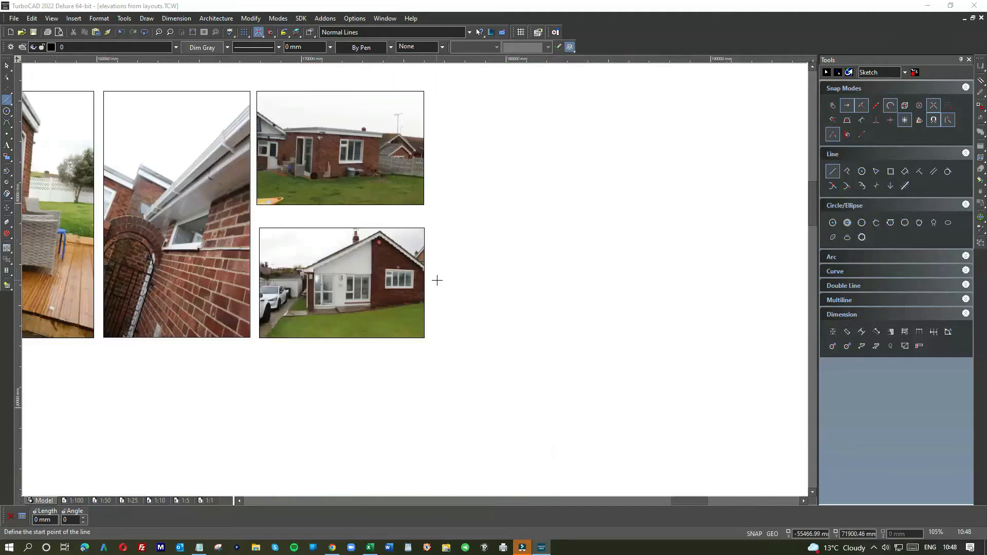
pyautogui.scroll(-4, 415, 277)
# Draw a 1275 mm vertical line straight down from the midpoint of the brick-wall window's head line
pyautogui.scroll(4, 485, 227)
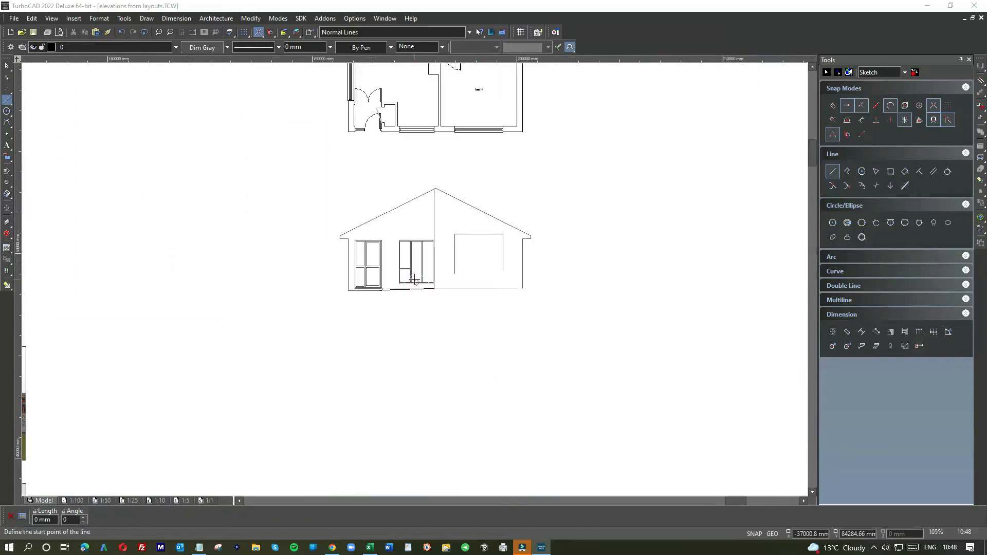
pyautogui.scroll(2, 414, 279)
pyautogui.click(529, 189)
pyautogui.click(544, 190)
pyautogui.write('1275')
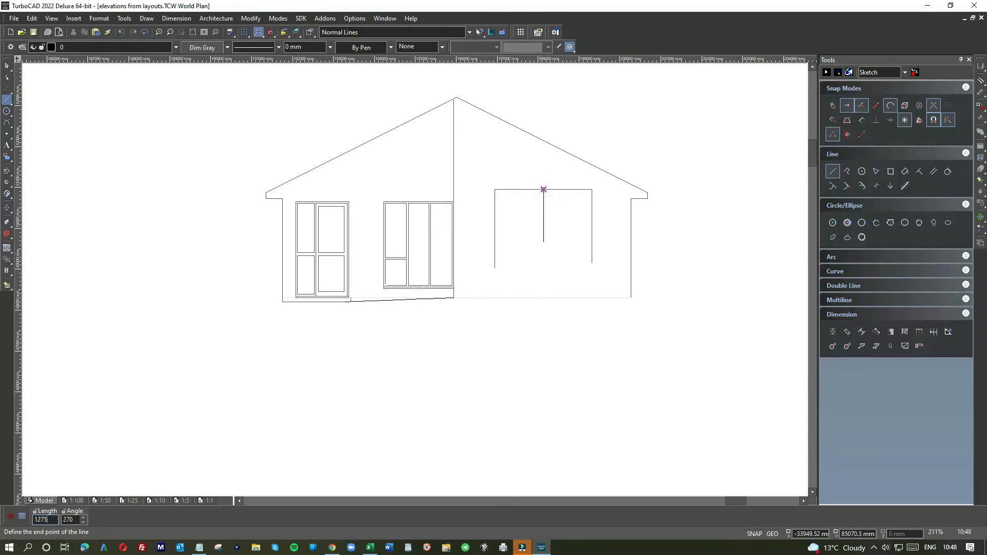
pyautogui.press('Return')
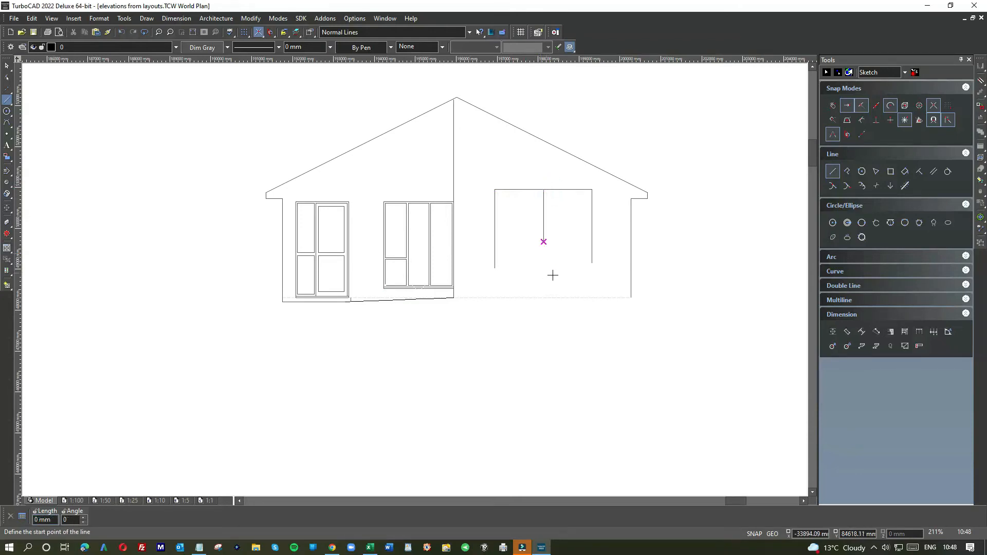
# Draw a horizontal bottom line from the vertical's lower end and extend it to both side lines of the window
pyautogui.click(544, 242)
pyautogui.click(581, 241)
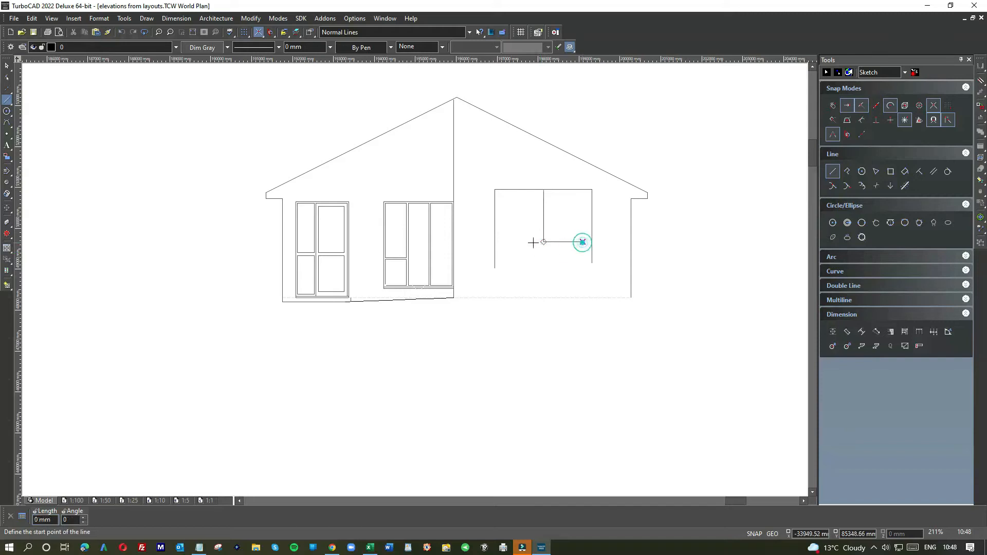
pyautogui.click(6, 66)
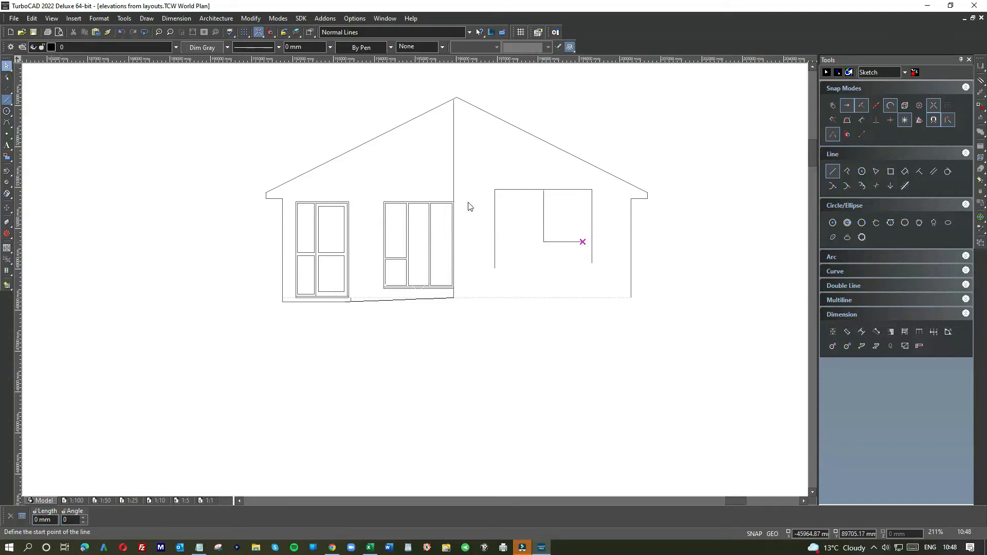
pyautogui.click(557, 242)
pyautogui.moveTo(541, 242); pyautogui.dragTo(495, 241)
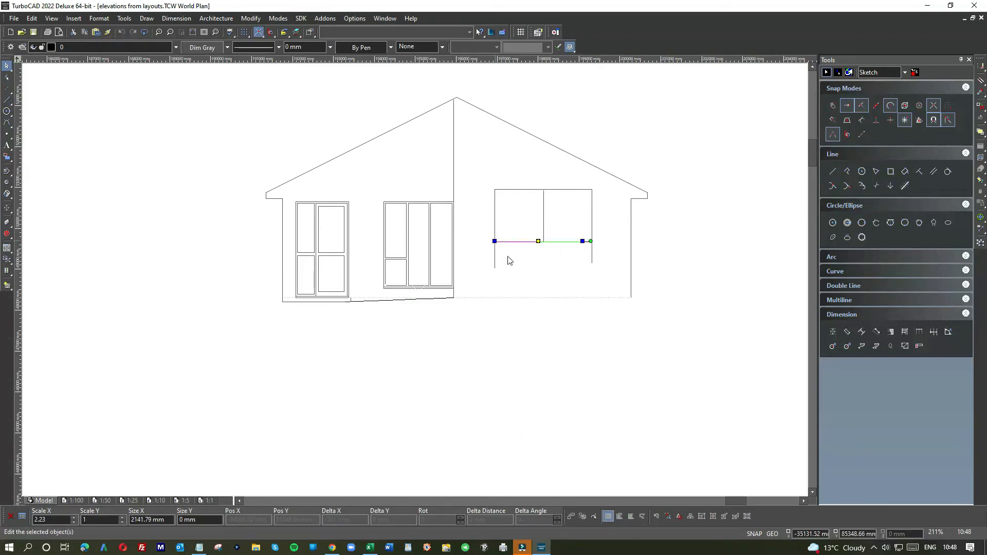
pyautogui.click(508, 256)
pyautogui.click(576, 243)
pyautogui.moveTo(583, 243); pyautogui.dragTo(592, 242)
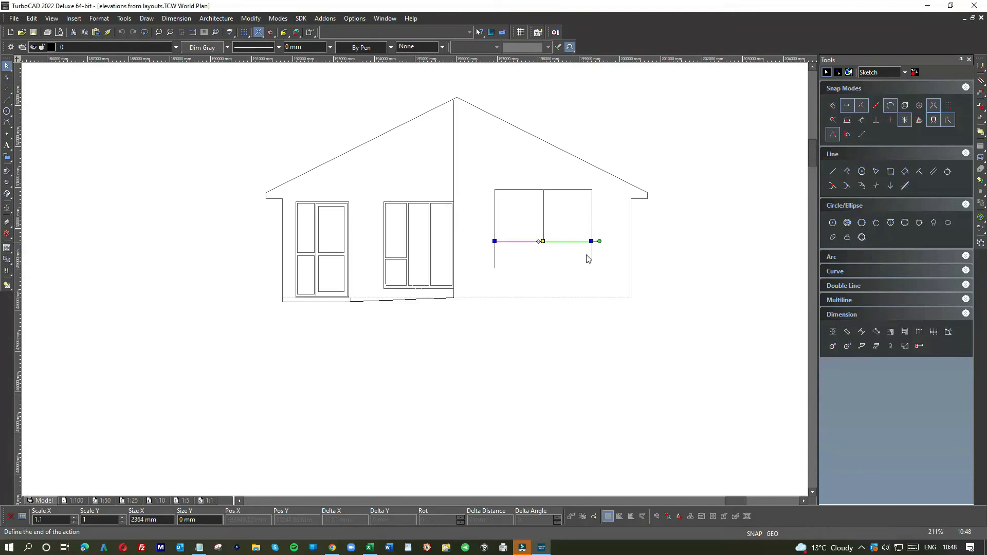
pyautogui.click(584, 253)
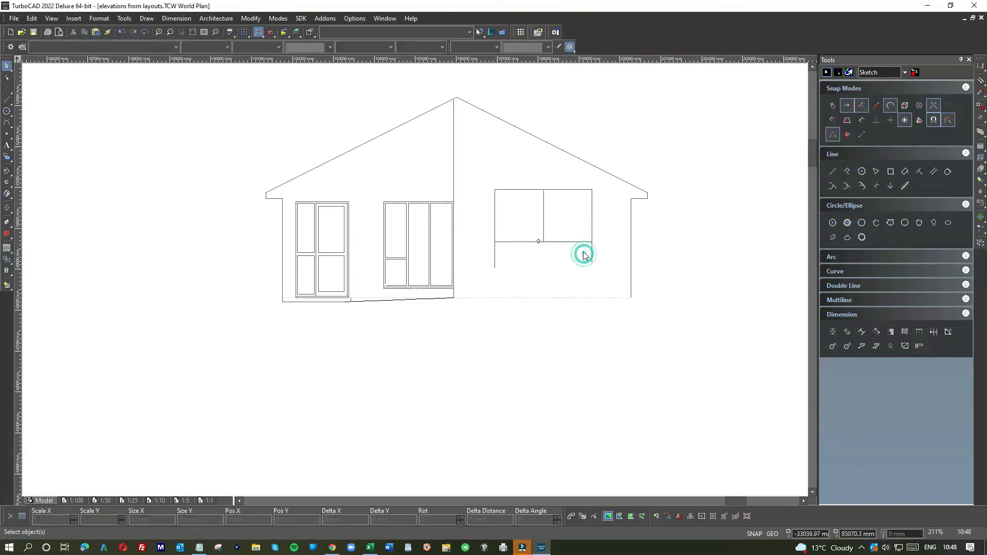
# Add a parallel line below the window's bottom line at an offset of -40 mm
pyautogui.click(933, 172)
pyautogui.click(557, 241)
pyautogui.write('-4')
pyautogui.press('Return')
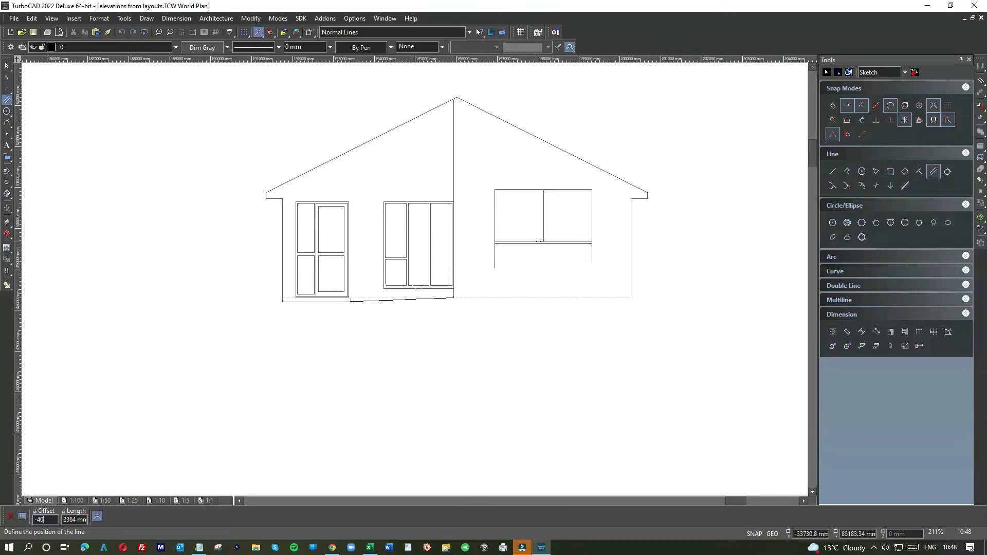
pyautogui.click(10, 67)
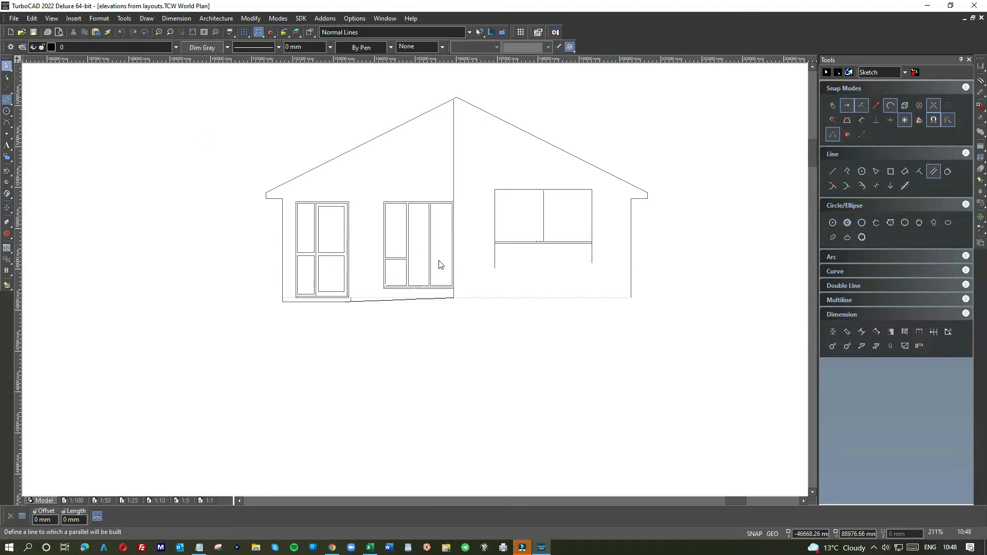
# Shorten both side lines of the brick-wall window from below so they end at the lower sill line
pyautogui.scroll(2, 412, 282)
pyautogui.click(413, 295)
pyautogui.moveTo(413, 301); pyautogui.dragTo(414, 251)
pyautogui.click(608, 273)
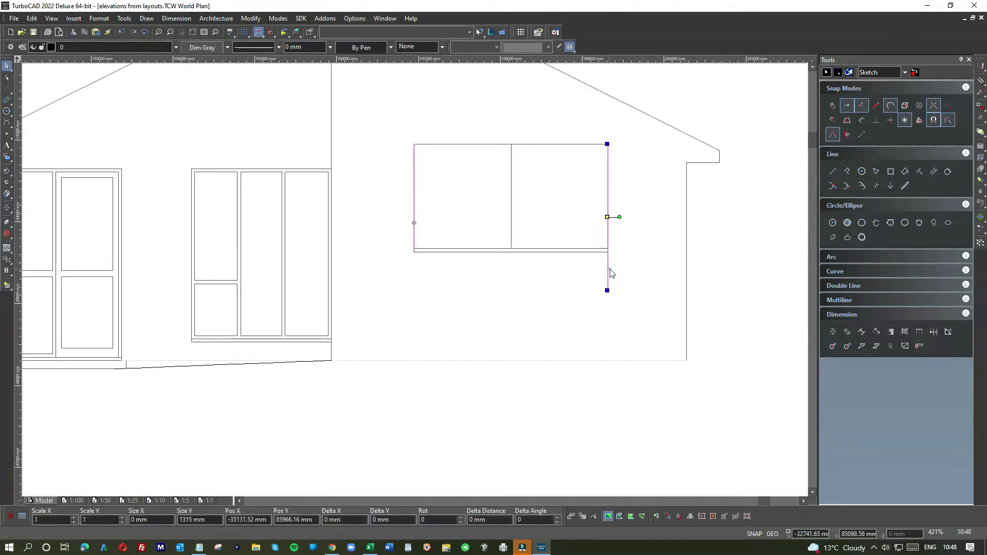
pyautogui.moveTo(608, 291); pyautogui.dragTo(608, 253)
pyautogui.click(569, 282)
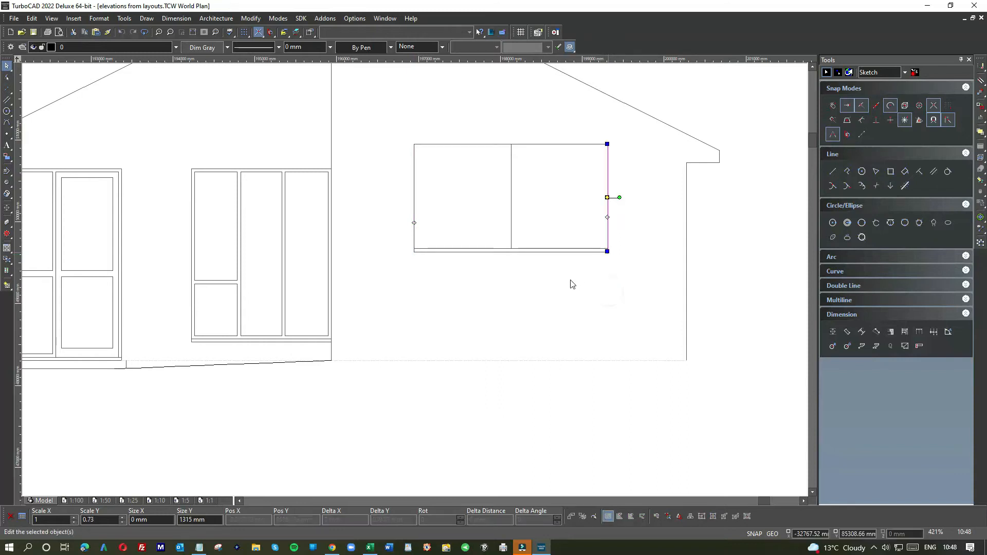
# Check the brick-wall window against the front photo and delete the vertical guide line in its middle
pyautogui.scroll(-8, 393, 288)
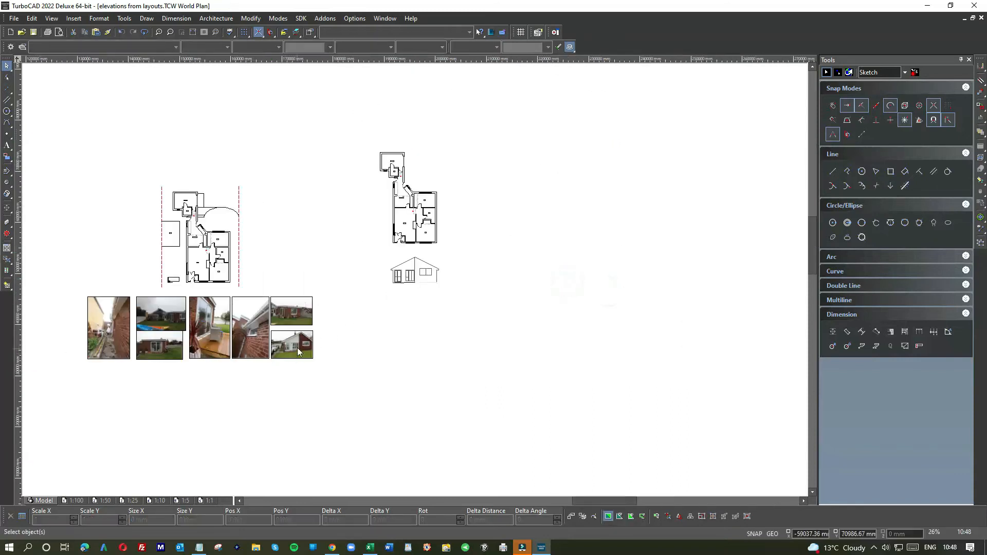
pyautogui.scroll(6, 299, 351)
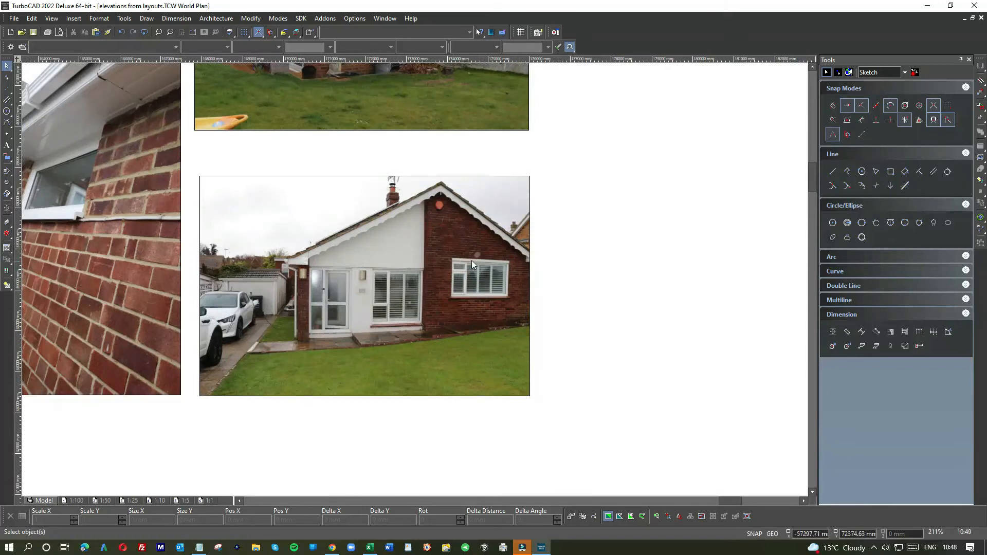
pyautogui.scroll(-2, 495, 259)
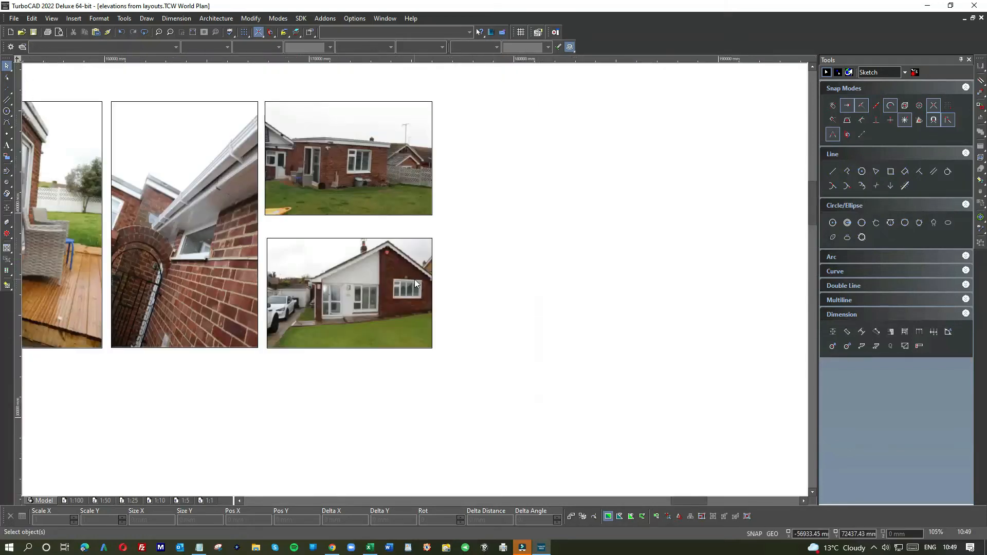
pyautogui.scroll(-2, 463, 257)
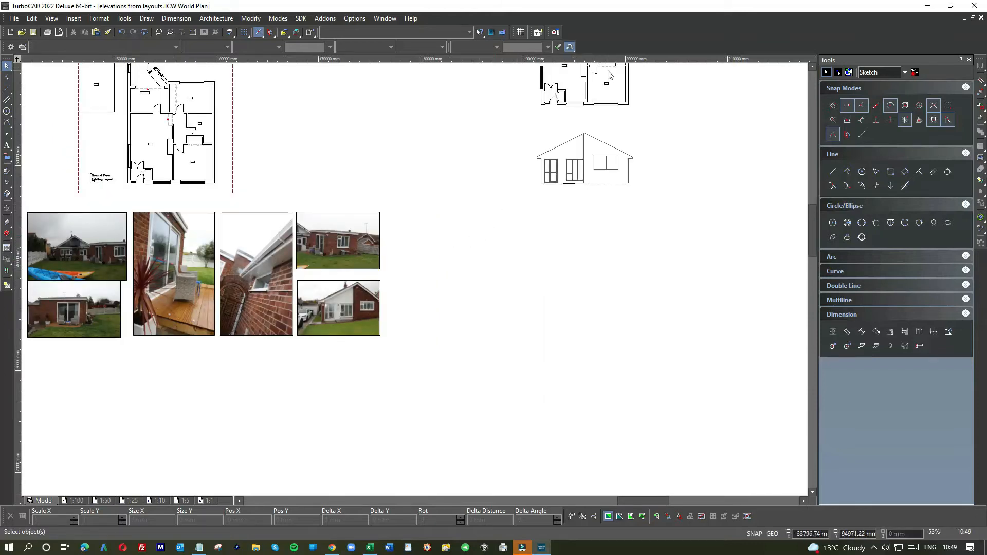
pyautogui.scroll(2, 608, 74)
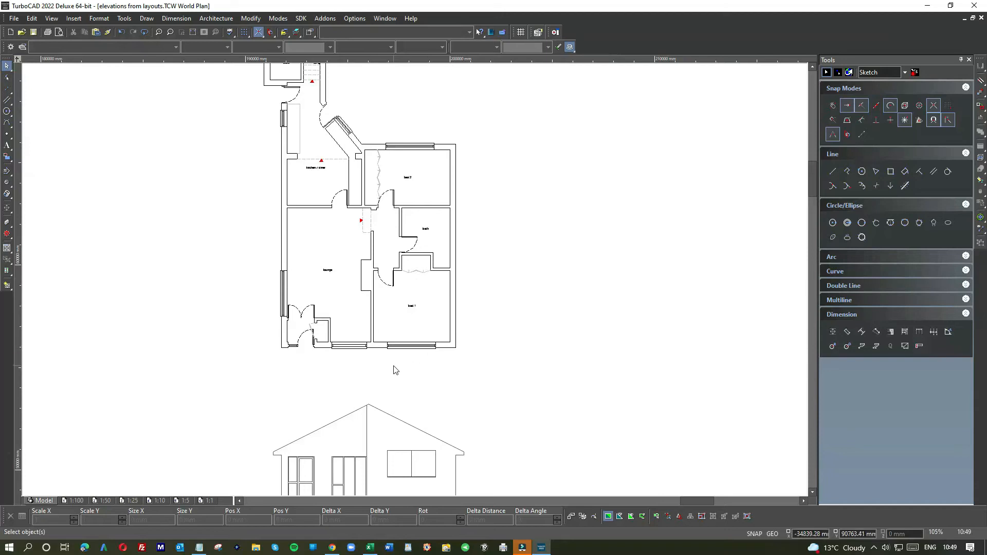
pyautogui.scroll(-2, 414, 281)
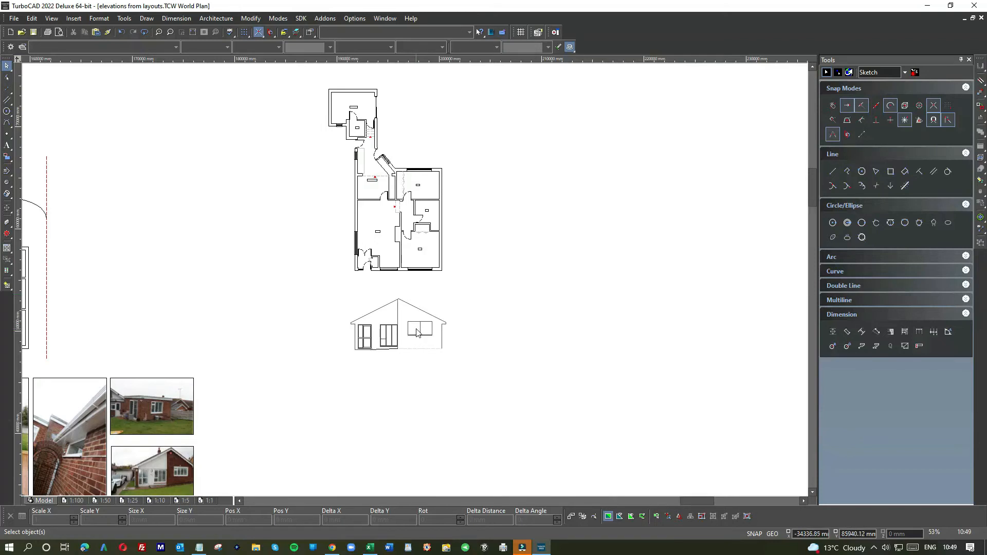
pyautogui.scroll(8, 416, 335)
pyautogui.click(473, 273)
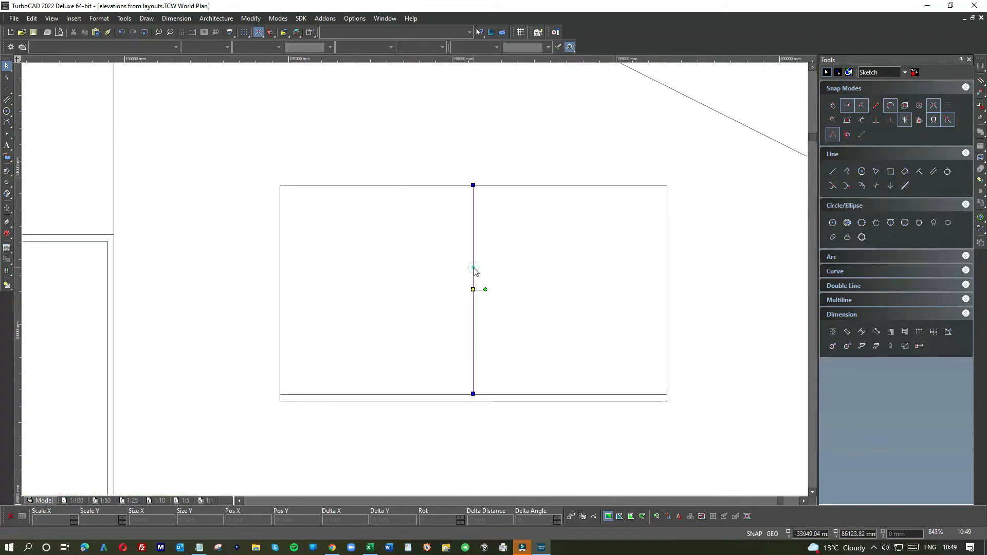
pyautogui.press('Delete')
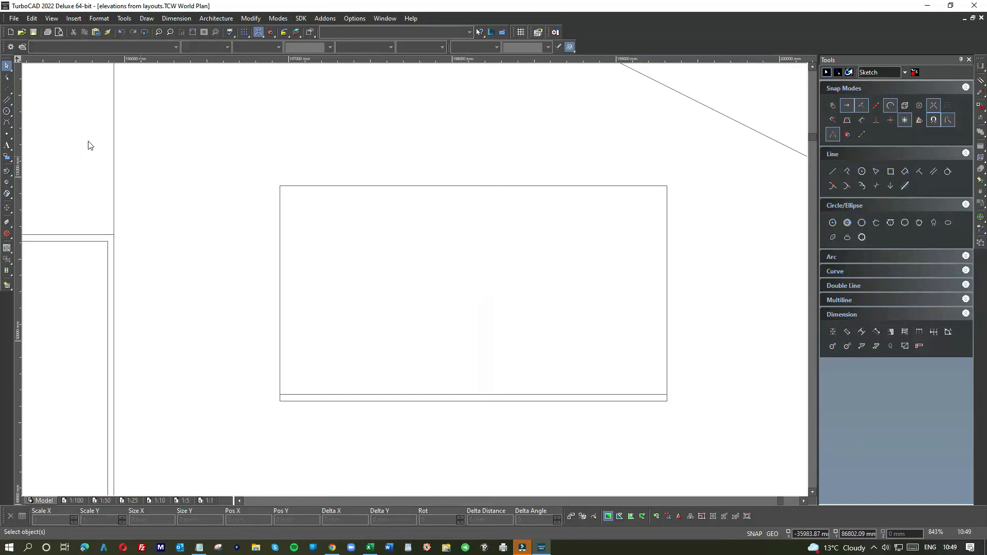
# Draw a vertical centre line from the window head to the upper sill line, and a horizontal line from its midpoint to the right side
pyautogui.moveTo(7, 102)
pyautogui.mouseDown()
pyautogui.moveTo(27, 109)
pyautogui.moveTo(20, 106)
pyautogui.mouseUp()
pyautogui.click(471, 187)
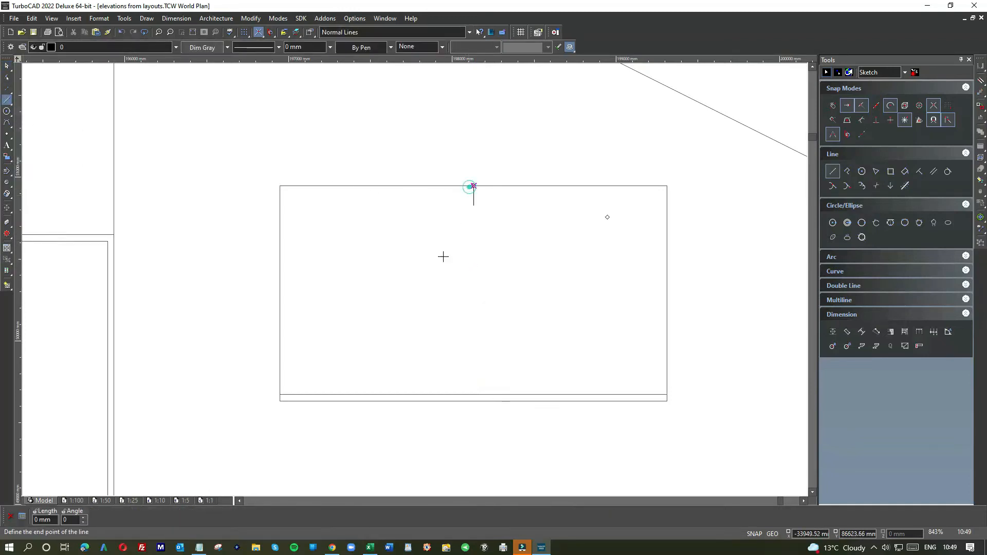
pyautogui.click(432, 396)
pyautogui.click(473, 291)
pyautogui.click(667, 290)
# Draw a vertical line from the midpoint of the right half's horizontal line up to the window head
pyautogui.click(572, 290)
pyautogui.click(572, 186)
pyautogui.press('Escape')
pyautogui.click(571, 251)
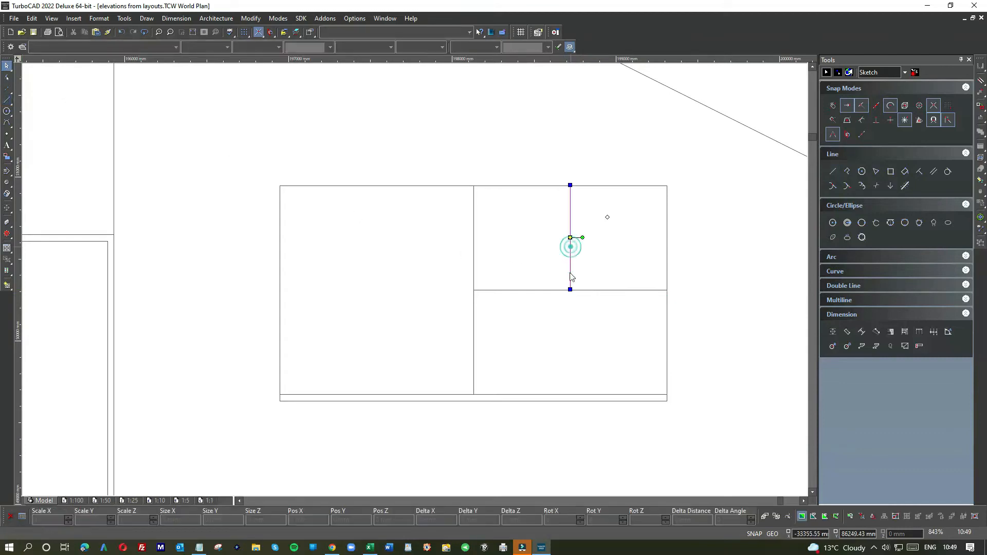
# Draw a horizontal line from the centre line's midpoint to the window's left side, and a vertical line from its midpoint up toward the head
pyautogui.click(7, 99)
pyautogui.click(473, 291)
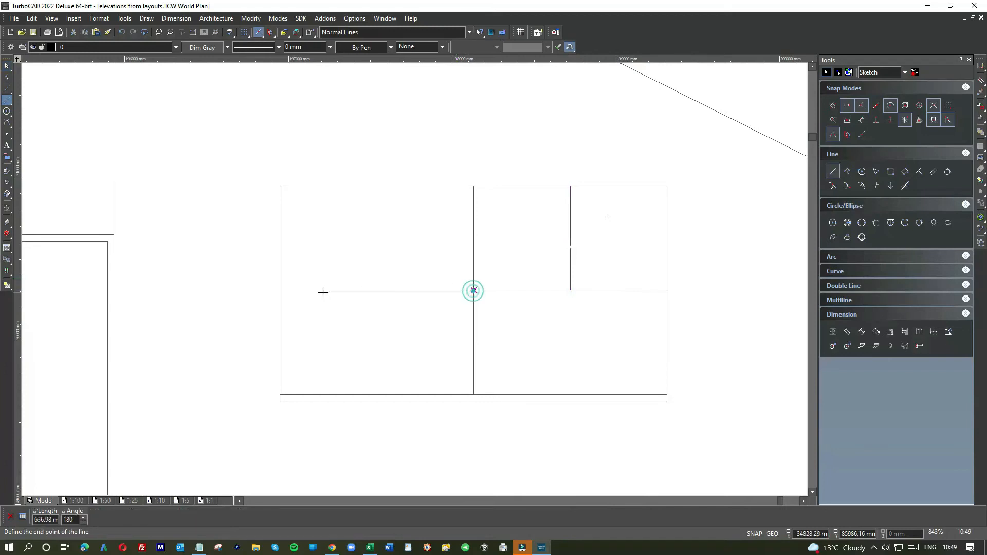
pyautogui.click(280, 290)
pyautogui.click(376, 290)
pyautogui.click(371, 189)
pyautogui.press('Escape')
# Delete both horizontal construction lines inside the window and lengthen the right half's vertical line downward to about 1021 mm
pyautogui.click(427, 290)
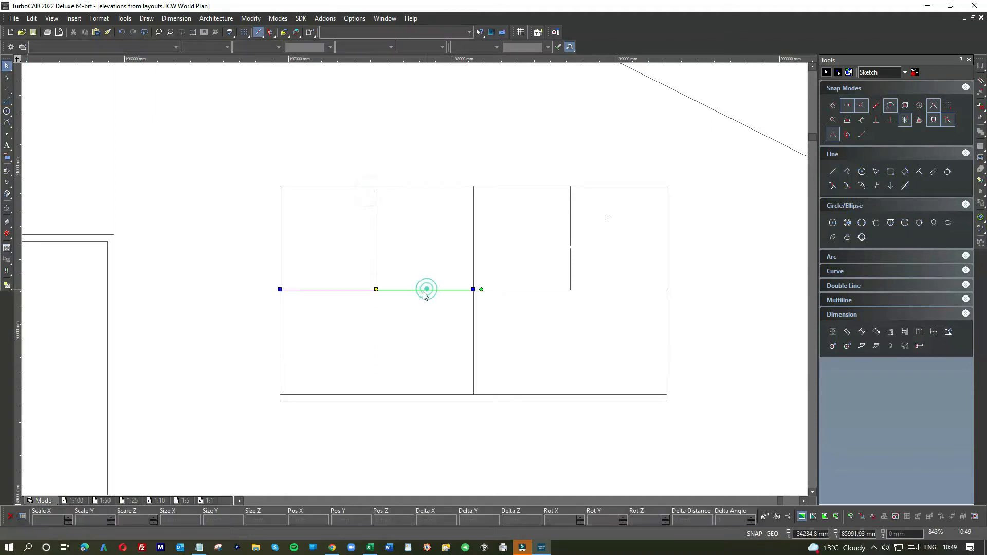
pyautogui.press('Delete')
pyautogui.click(527, 291)
pyautogui.press('Delete')
pyautogui.click(567, 271)
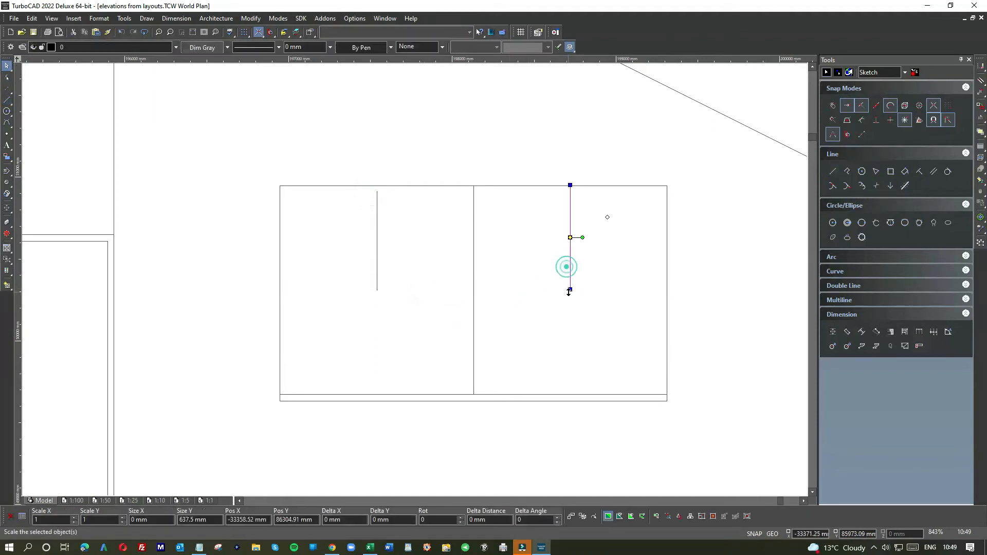
pyautogui.moveTo(569, 291); pyautogui.dragTo(574, 352)
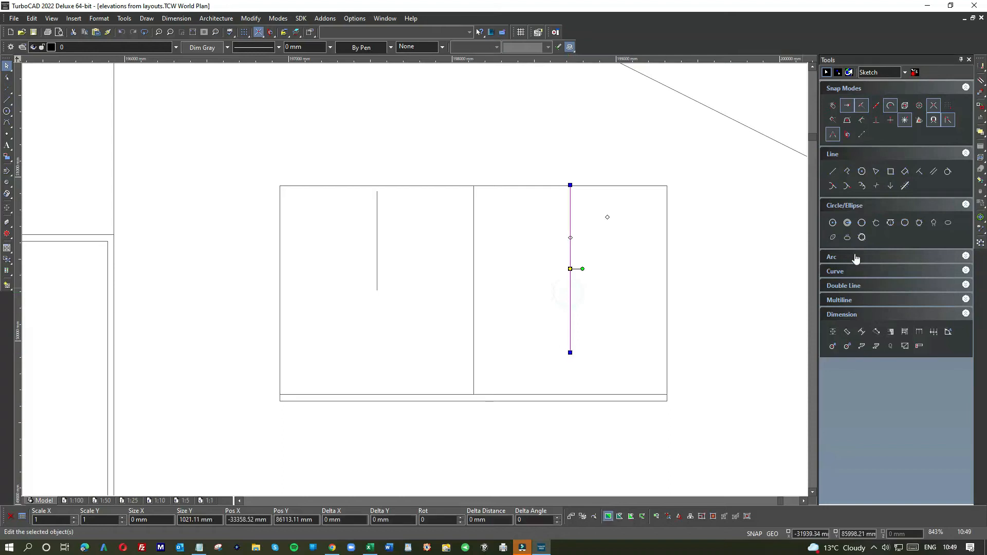
# Offset the window's right side line 40 mm inward with a parallel line
pyautogui.click(932, 170)
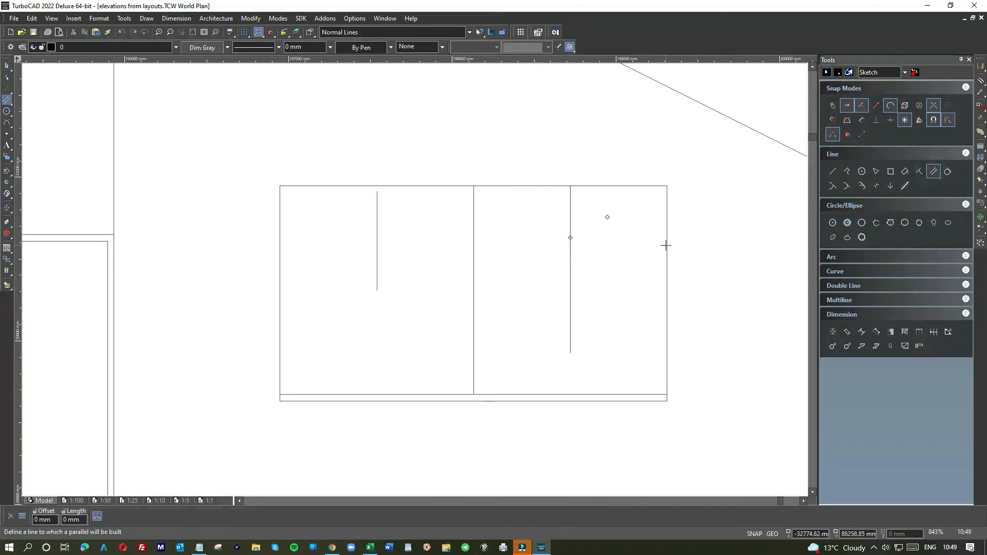
pyautogui.click(654, 243)
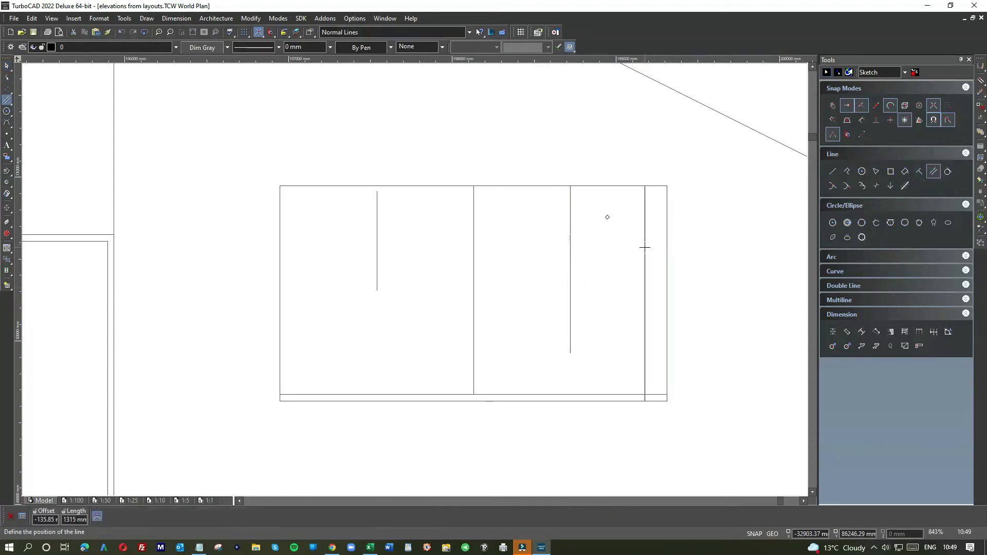
pyautogui.write('40')
pyautogui.press('Return')
# Add a parallel line 20 mm to the left of the right-half, centre and left-half vertical lines
pyautogui.click(570, 263)
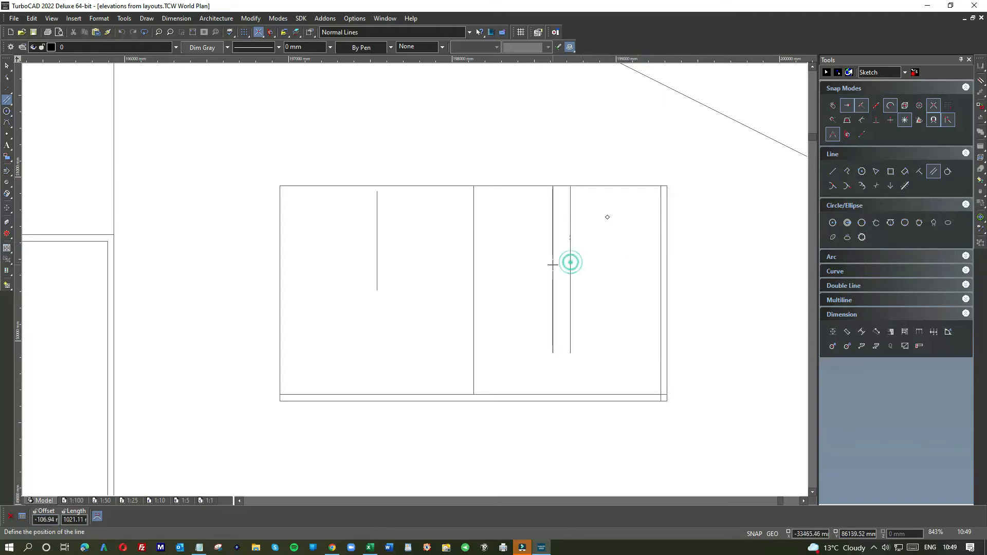
pyautogui.write('-20')
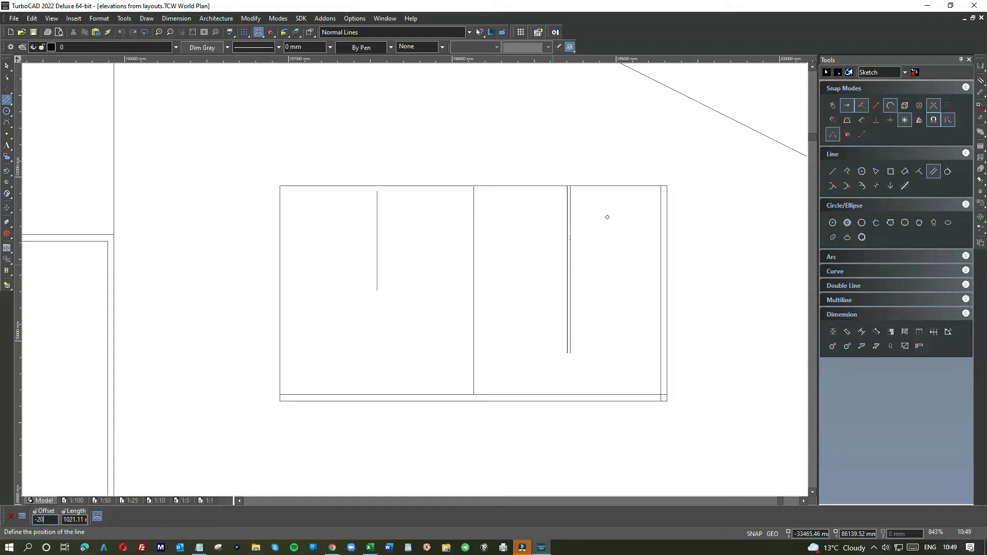
pyautogui.press('Return')
pyautogui.click(473, 278)
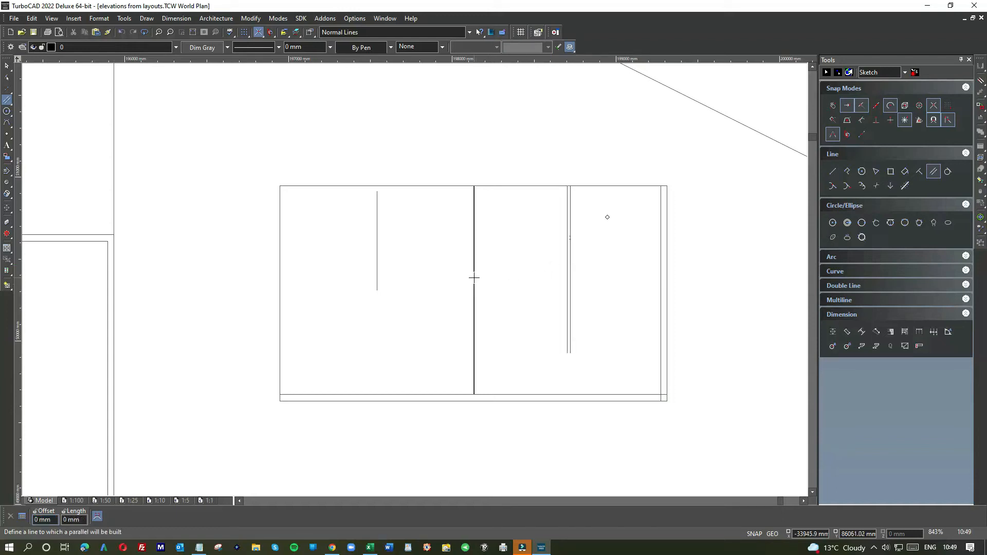
pyautogui.press('Tab')
pyautogui.write('-20')
pyautogui.press('Return')
pyautogui.click(377, 271)
pyautogui.press('Tab')
pyautogui.write('-20')
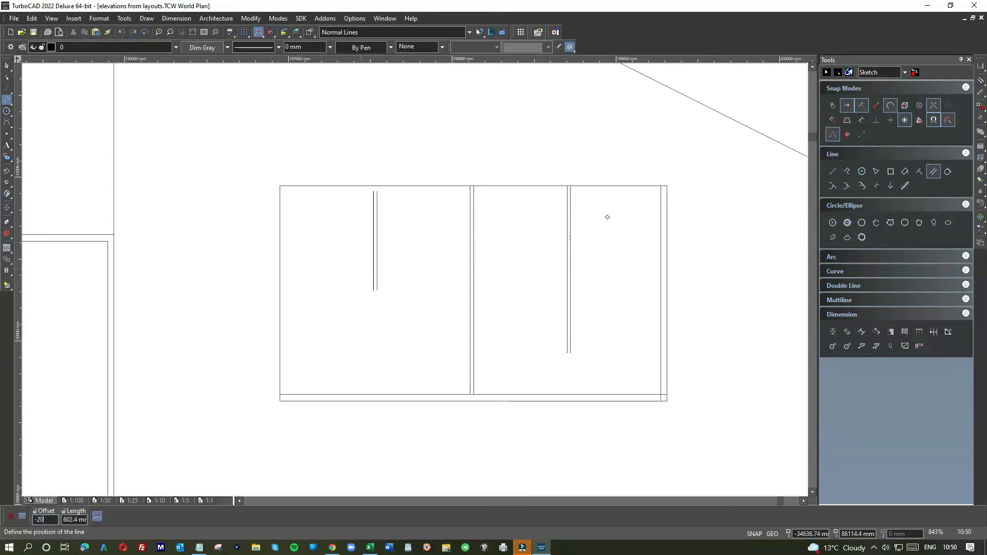
pyautogui.press('Return')
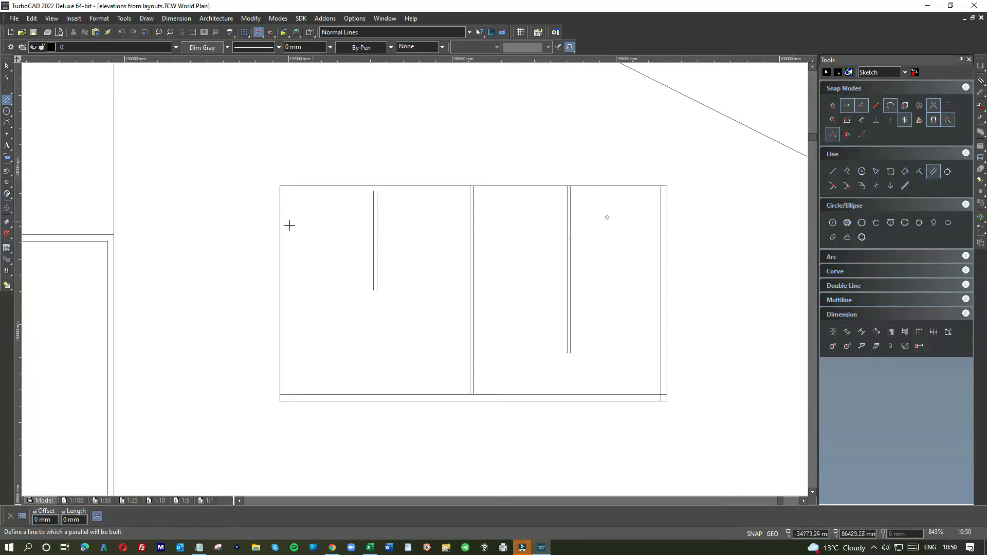
pyautogui.click(280, 245)
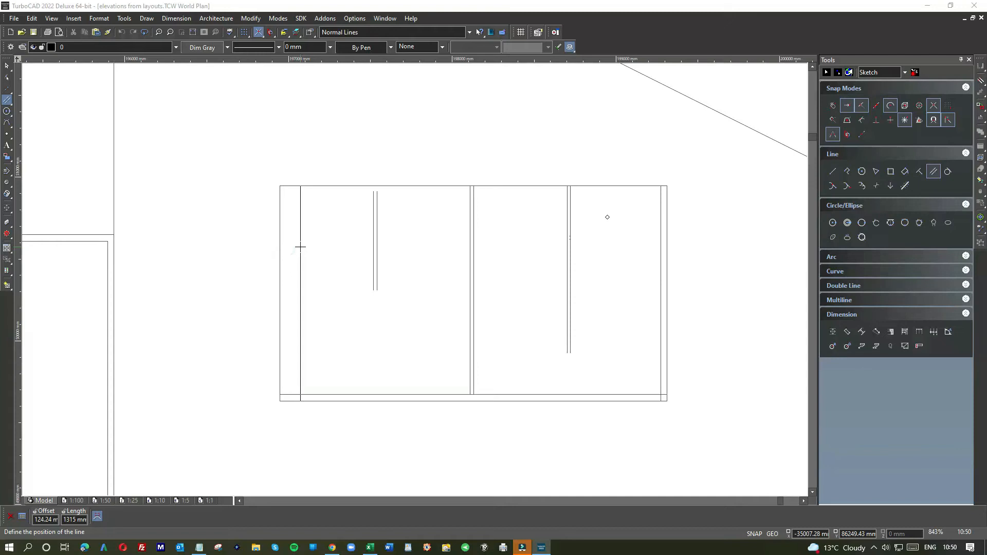
pyautogui.click(280, 266)
pyautogui.click(935, 176)
pyautogui.click(229, 264)
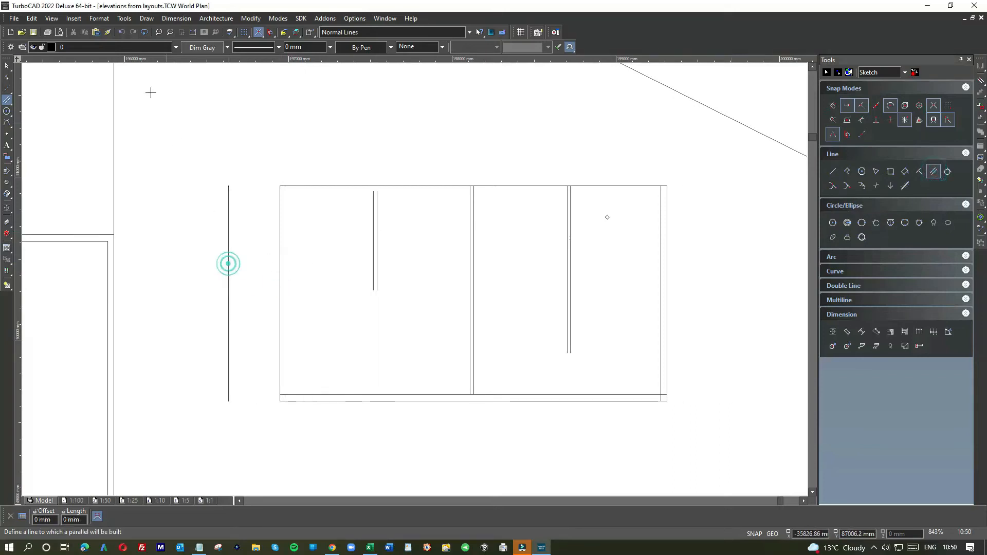
pyautogui.click(121, 31)
# Offset the window's left side line 40 mm inward and the left half's original vertical line 20 mm to the right
pyautogui.click(281, 262)
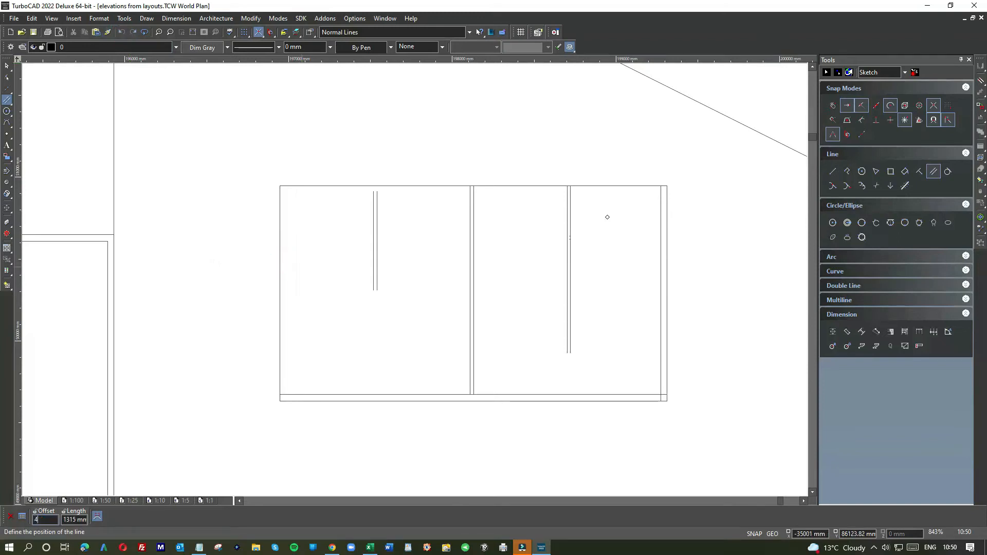
pyautogui.click(304, 269)
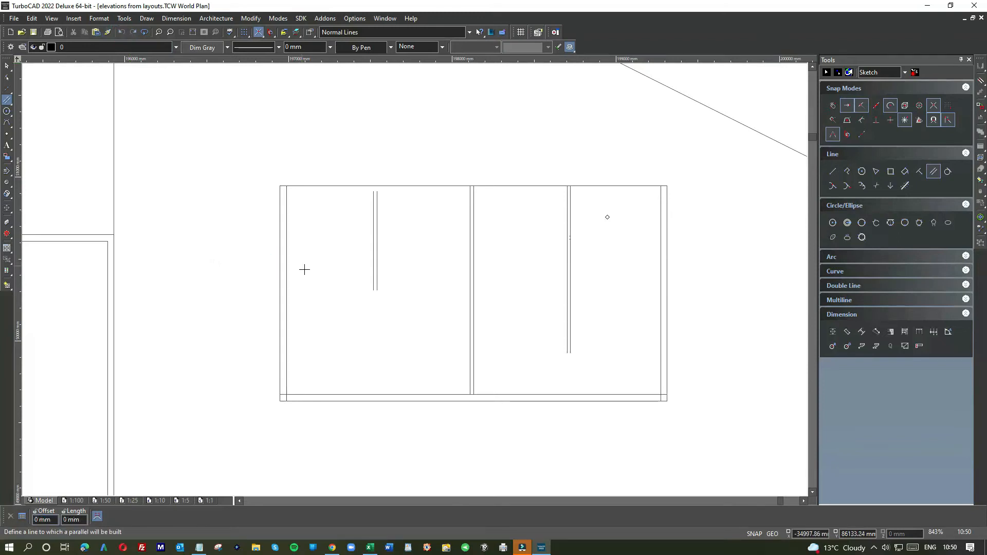
pyautogui.click(379, 238)
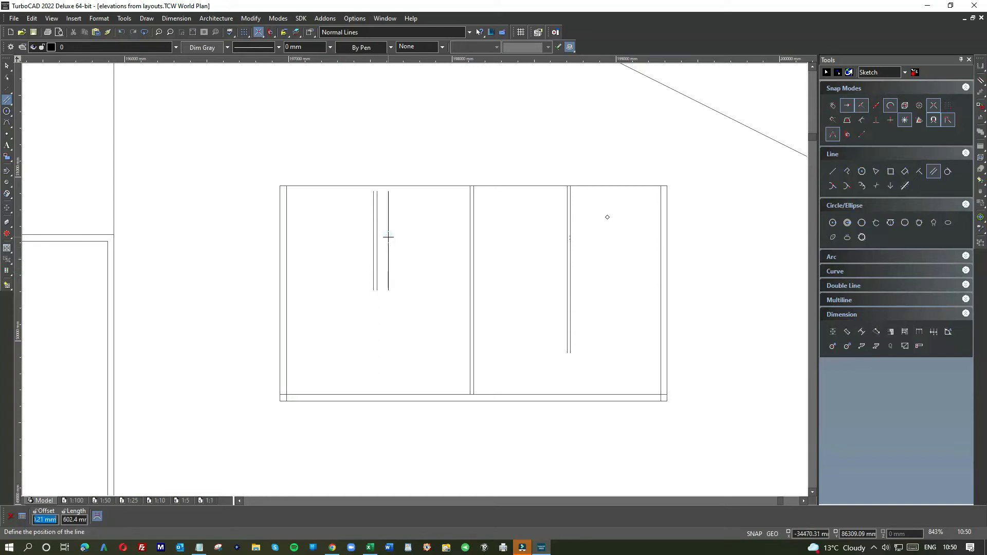
pyautogui.press('Return')
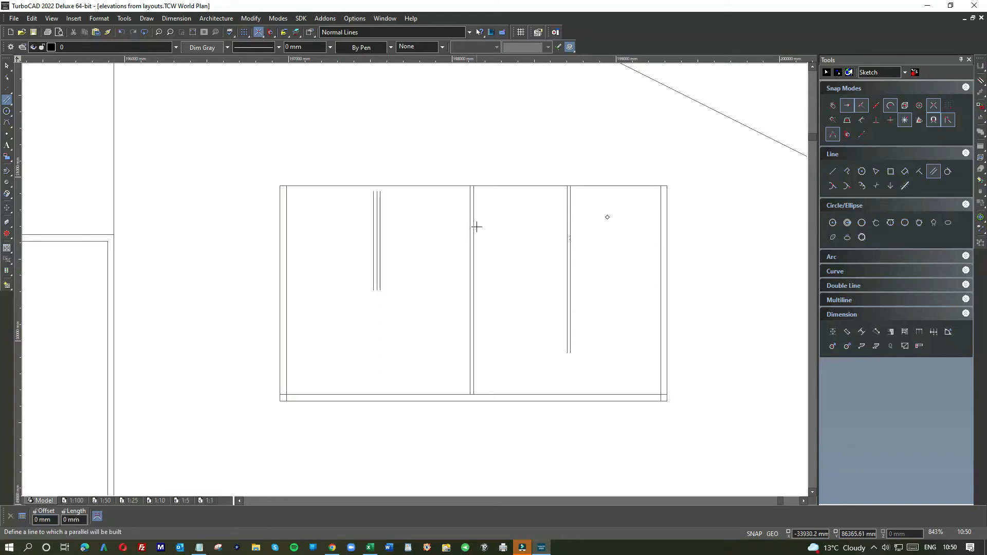
# Add a parallel line 20 mm to the right of the original centre line and of the right half's original vertical line
pyautogui.click(498, 234)
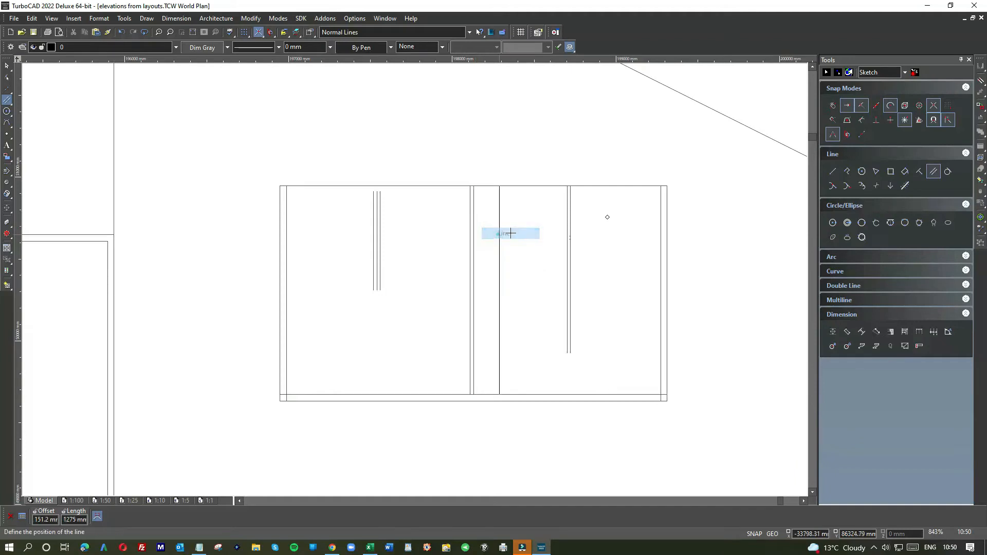
pyautogui.press('Tab')
pyautogui.write('20')
pyautogui.press('Return')
pyautogui.click(570, 228)
pyautogui.click(580, 229)
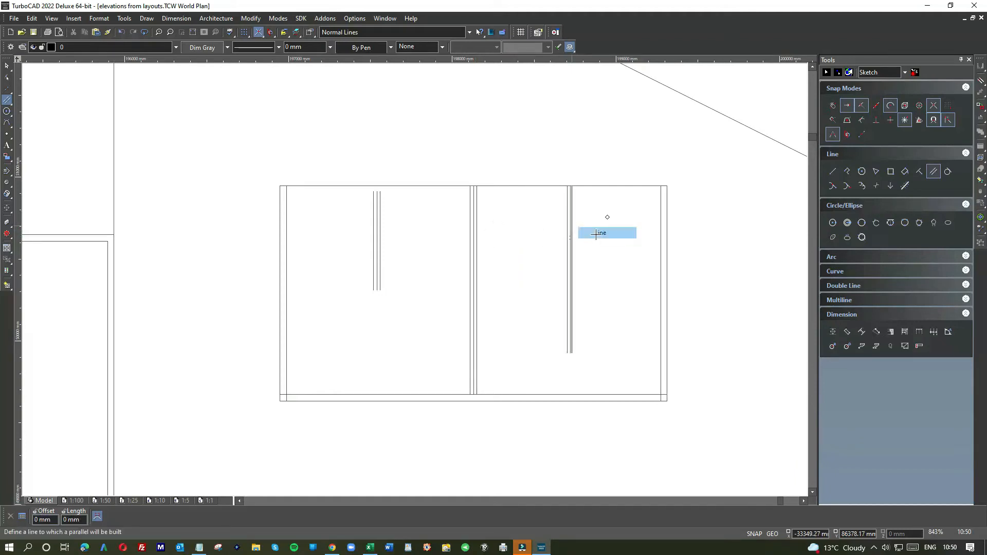
pyautogui.press('Tab')
pyautogui.write('20')
pyautogui.press('Return')
# Delete the original middle line of each of the three vertical mullions, leaving only their offset lines
pyautogui.click(7, 70)
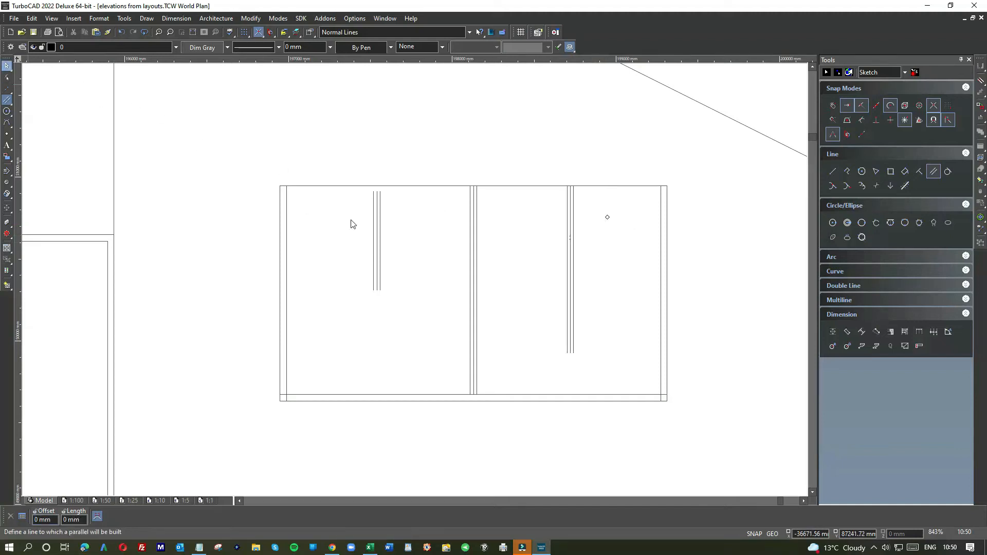
pyautogui.scroll(4, 360, 227)
pyautogui.press('Delete')
pyautogui.scroll(-3, 416, 283)
pyautogui.scroll(4, 416, 278)
pyautogui.click(258, 229)
pyautogui.press('Delete')
pyautogui.scroll(-2, 416, 272)
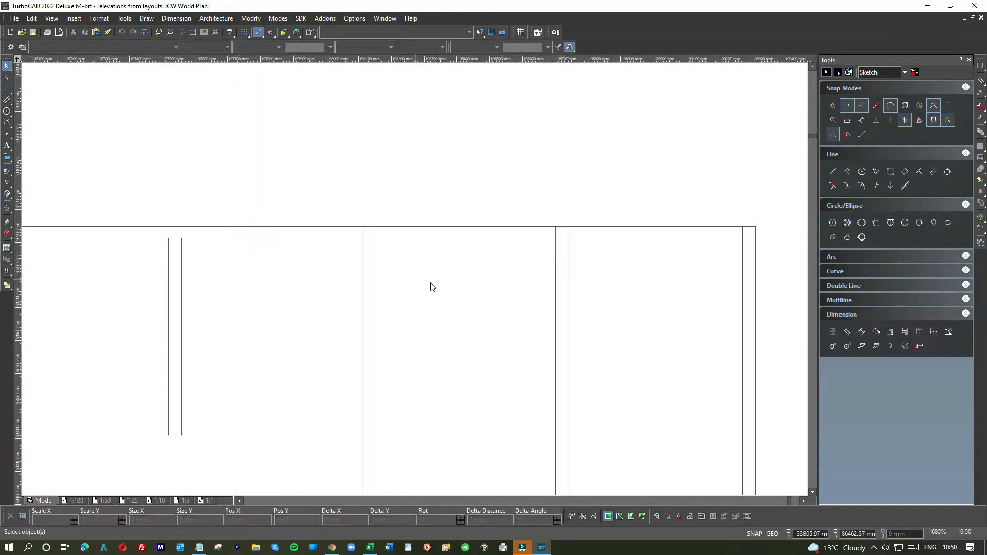
pyautogui.click(562, 243)
pyautogui.press('Delete')
pyautogui.scroll(-4, 415, 283)
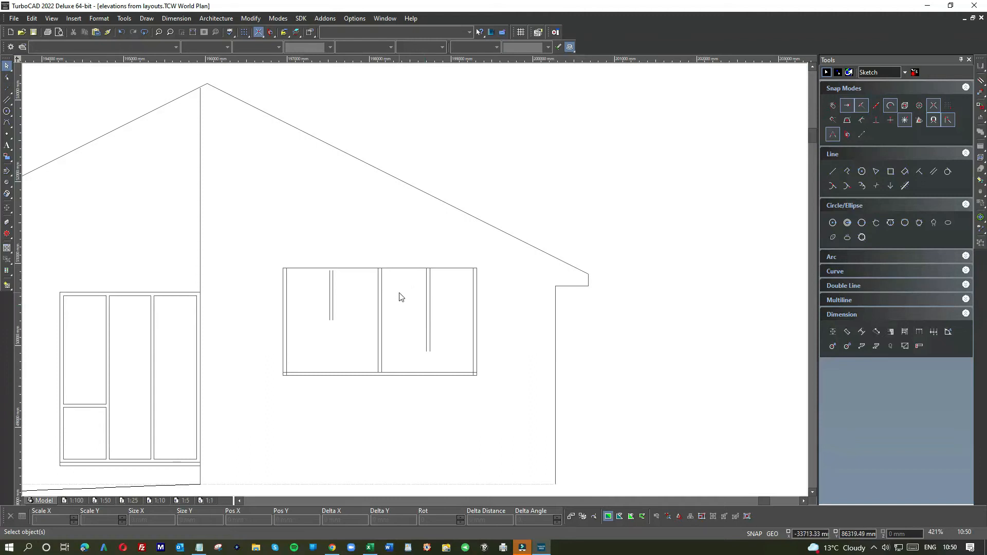
# Offset the window head line 40 mm downward with a parallel line
pyautogui.scroll(2, 338, 287)
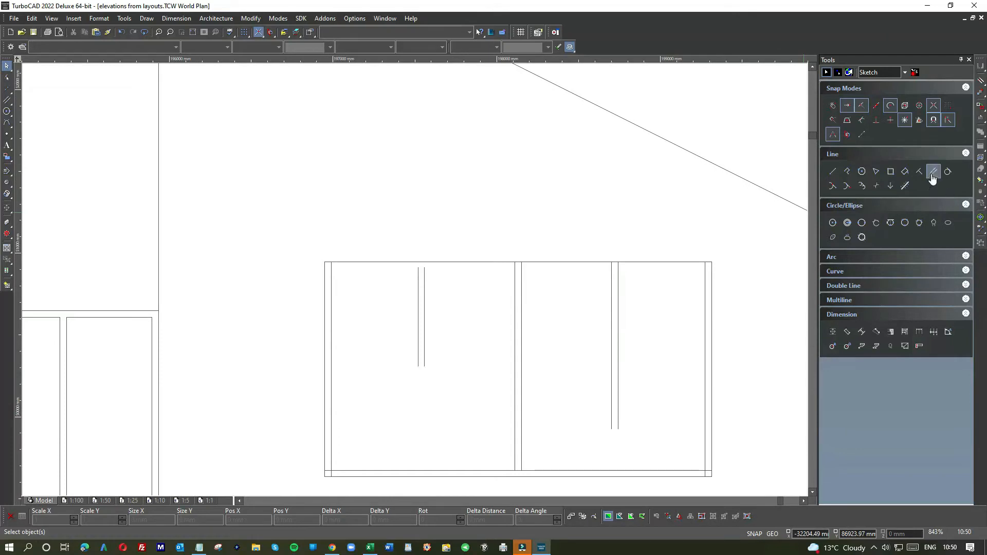
pyautogui.click(545, 262)
pyautogui.write('40')
pyautogui.press('Return')
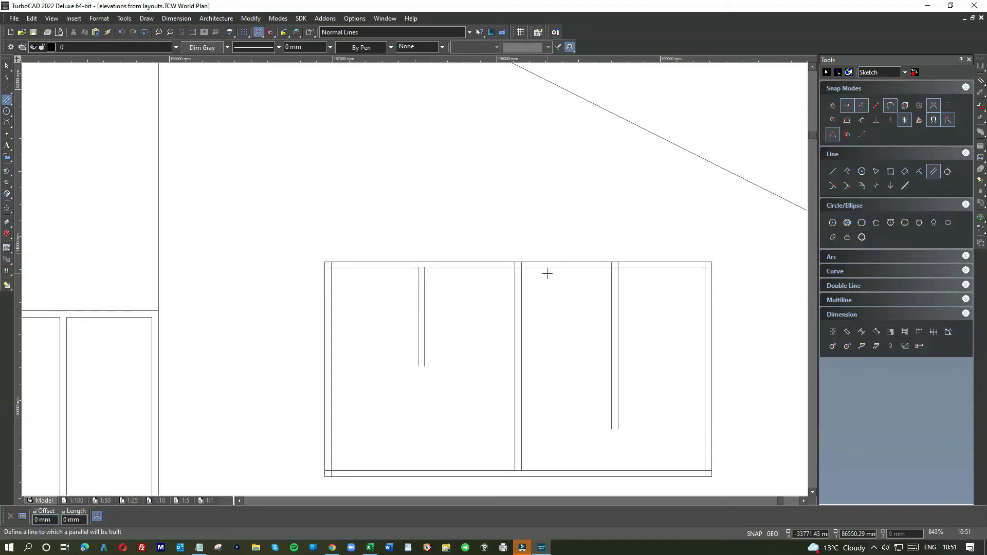
# Offset the upper sill line upward to form the inner edge of the window's bottom frame
pyautogui.scroll(-5, 396, 352)
pyautogui.scroll(7, 412, 282)
pyautogui.click(442, 170)
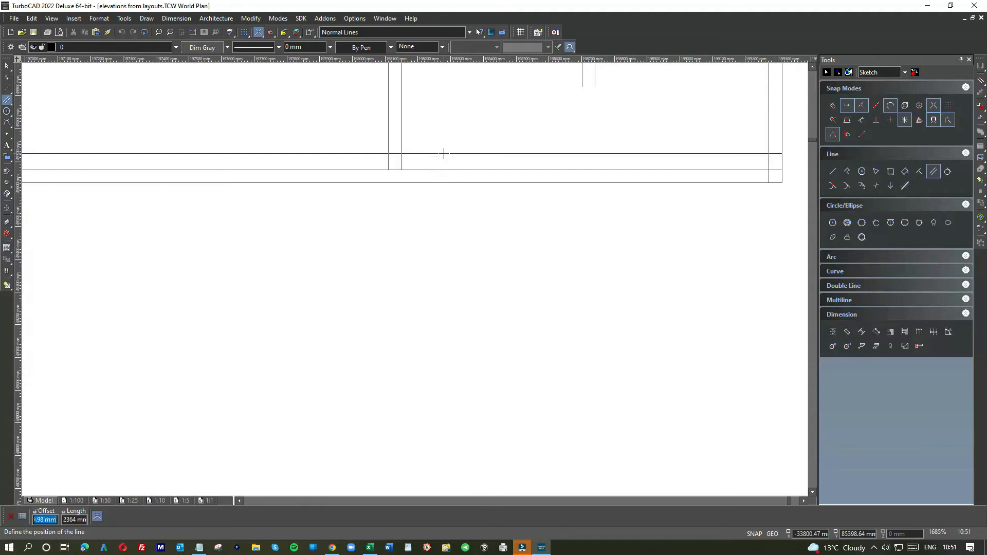
pyautogui.click(444, 157)
pyautogui.scroll(-5, 414, 278)
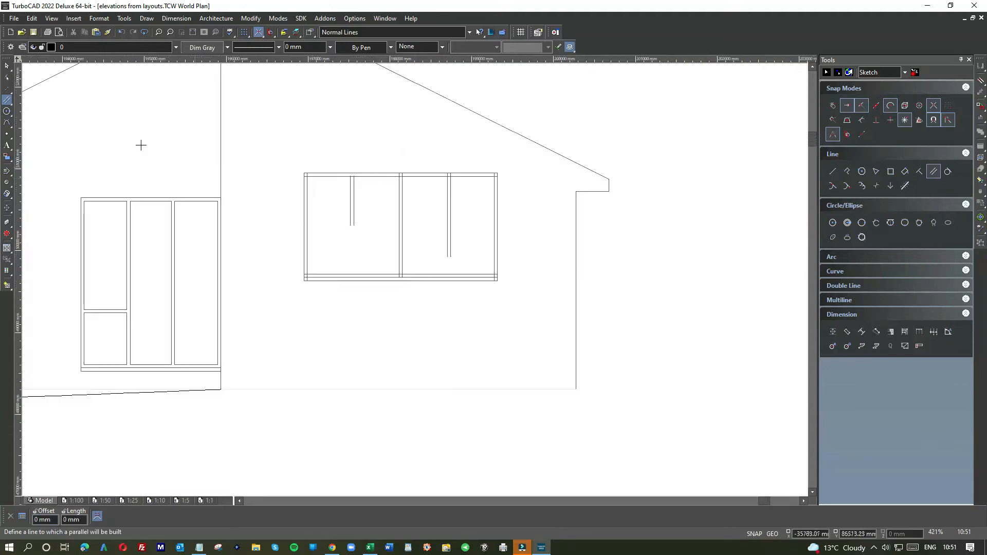
# Shorten the left inner frame line and the inner head line so they meet at the window's upper-left inner corner
pyautogui.click(7, 65)
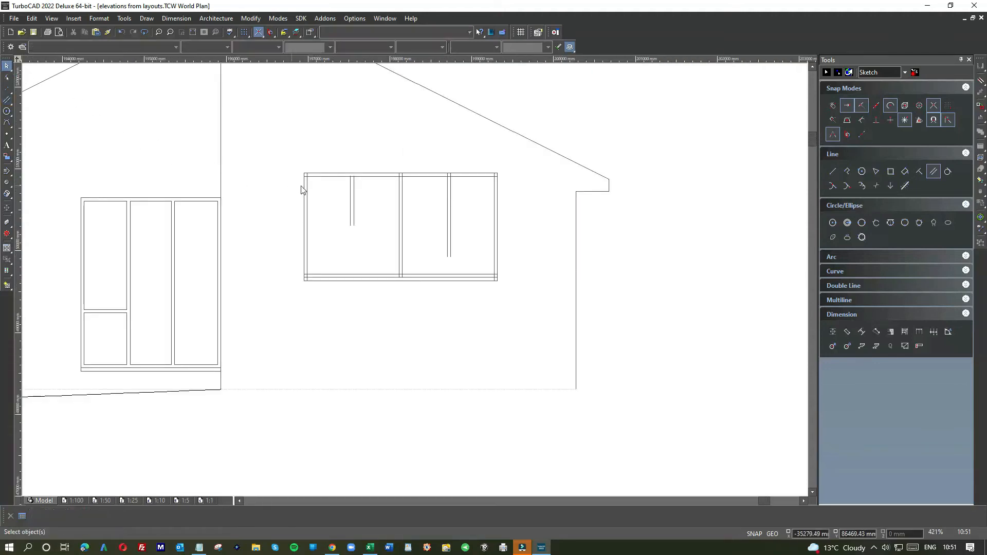
pyautogui.scroll(7, 414, 279)
pyautogui.click(391, 221)
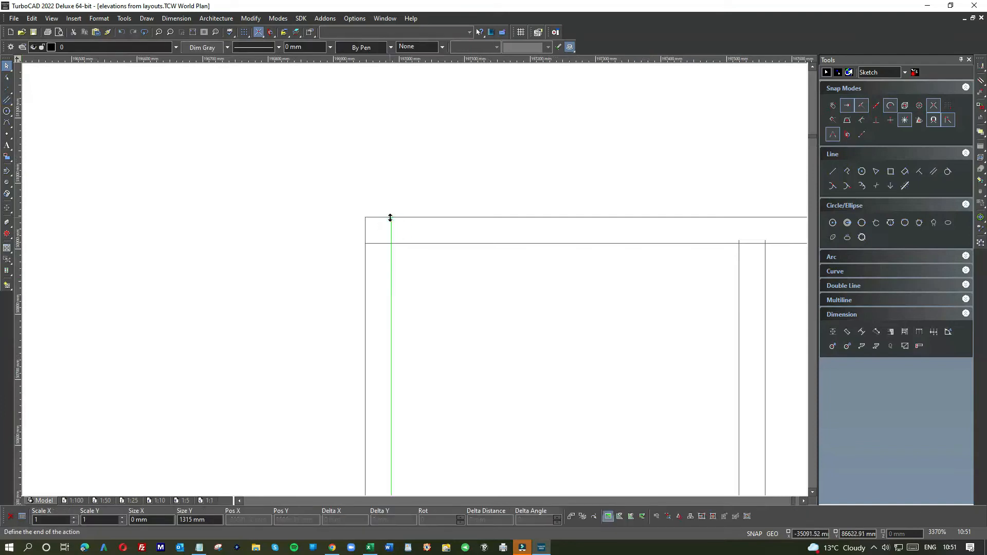
pyautogui.moveTo(391, 218); pyautogui.dragTo(390, 243)
pyautogui.click(390, 242)
pyautogui.click(474, 262)
pyautogui.scroll(-1, 474, 263)
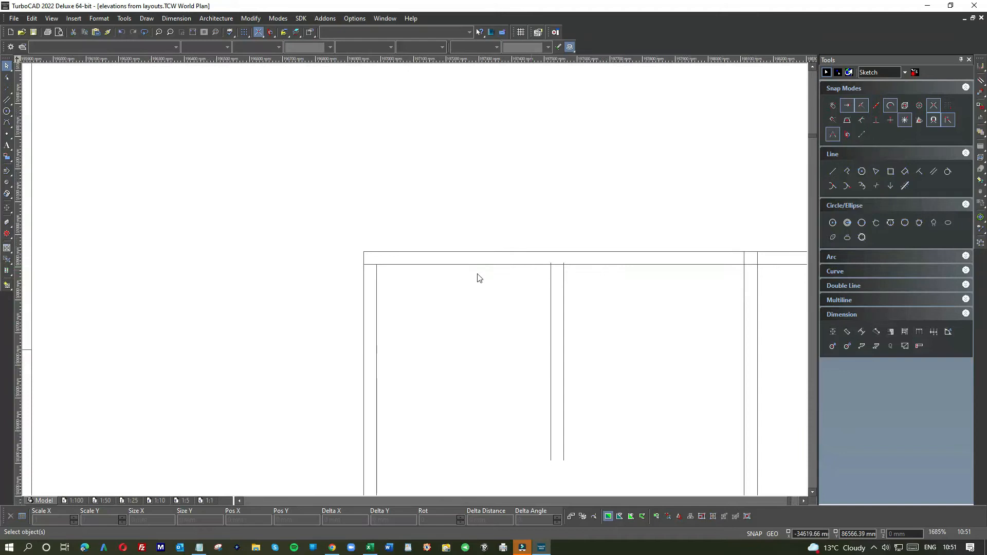
pyautogui.click(400, 264)
pyautogui.click(364, 264)
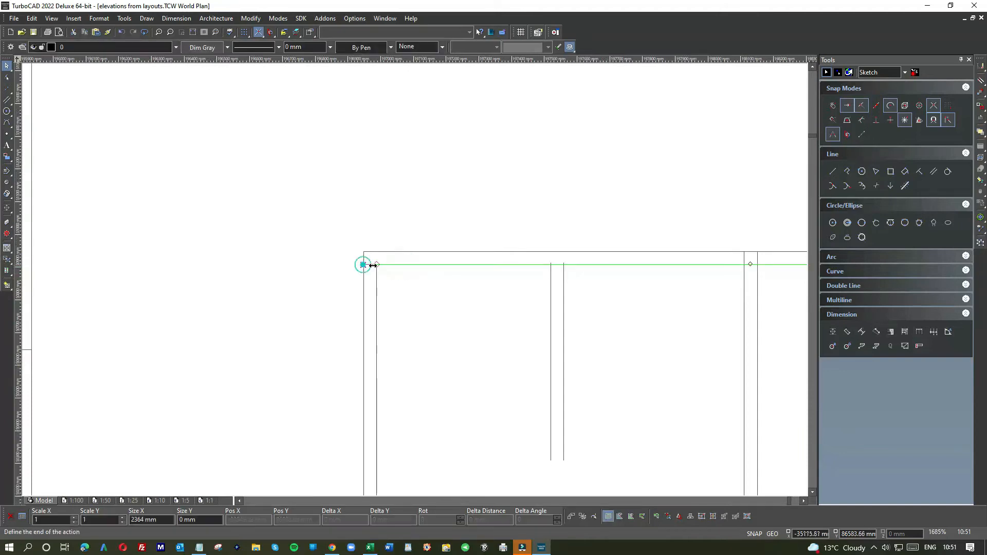
pyautogui.click(376, 265)
pyautogui.click(471, 291)
# Shorten the upper ends of both left mullion lines so they stop at the inner head line
pyautogui.scroll(-1, 418, 279)
pyautogui.scroll(3, 418, 279)
pyautogui.click(402, 276)
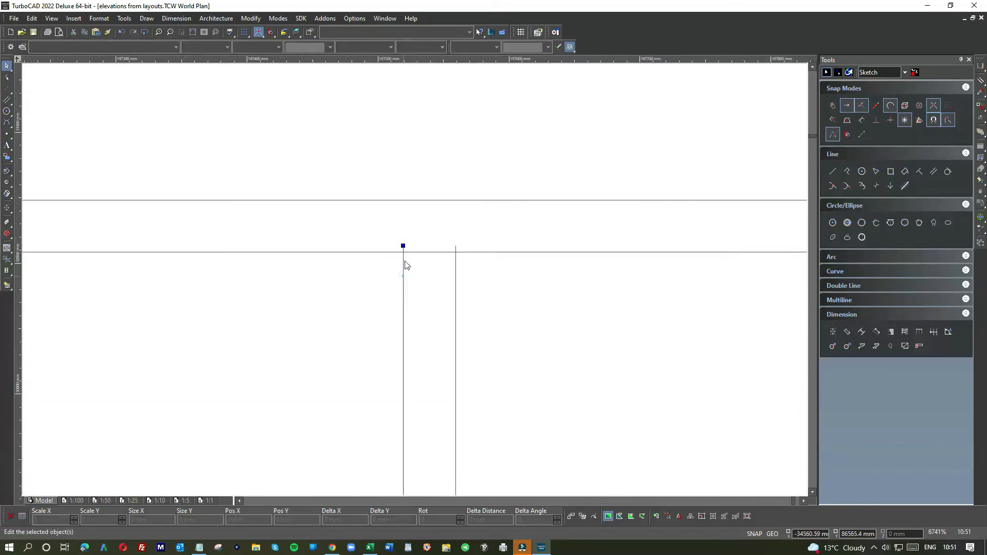
pyautogui.click(402, 246)
pyautogui.click(454, 266)
pyautogui.click(455, 248)
pyautogui.click(455, 252)
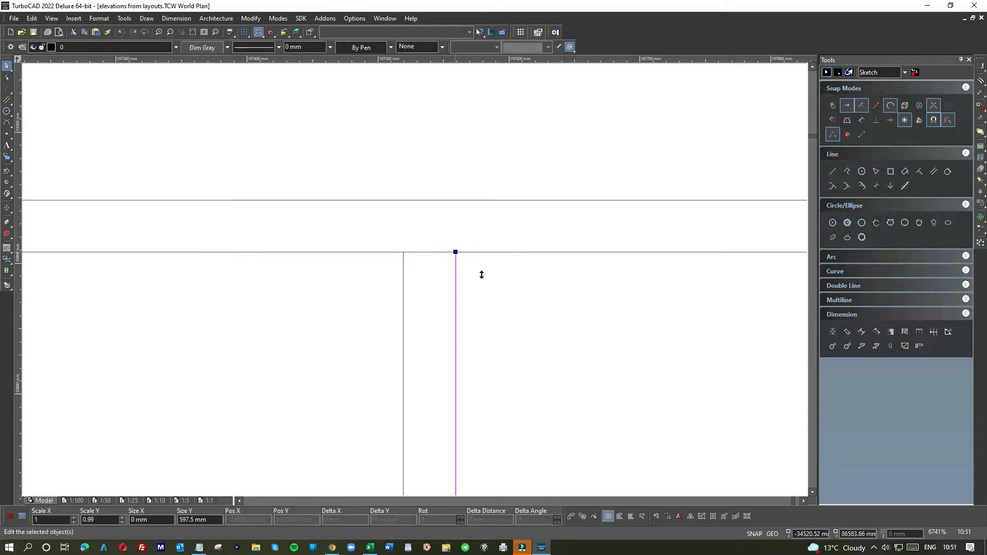
pyautogui.click(481, 274)
# Shorten the inner head line from the left so it starts at the left mullion's right-hand line
pyautogui.scroll(-2, 411, 280)
pyautogui.click(390, 274)
pyautogui.click(267, 272)
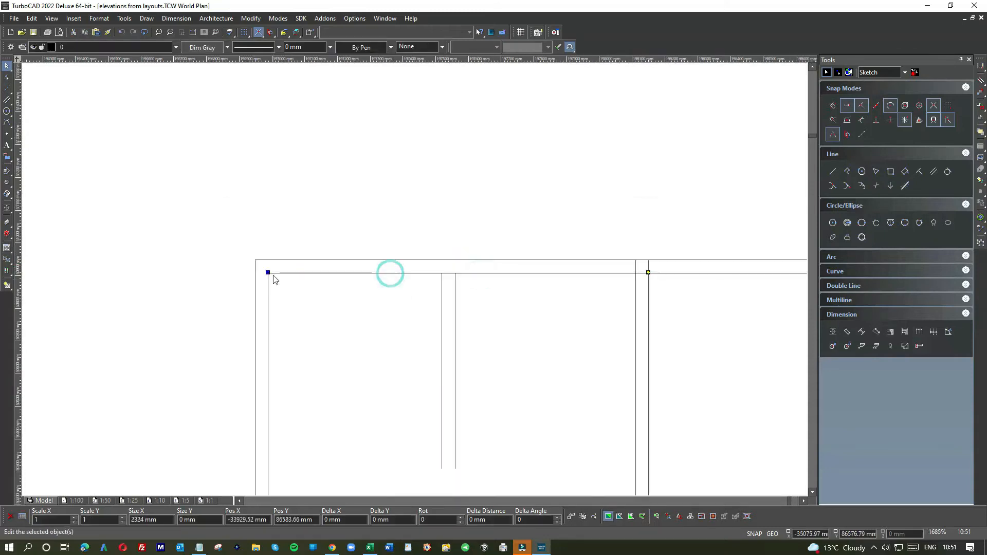
pyautogui.click(475, 294)
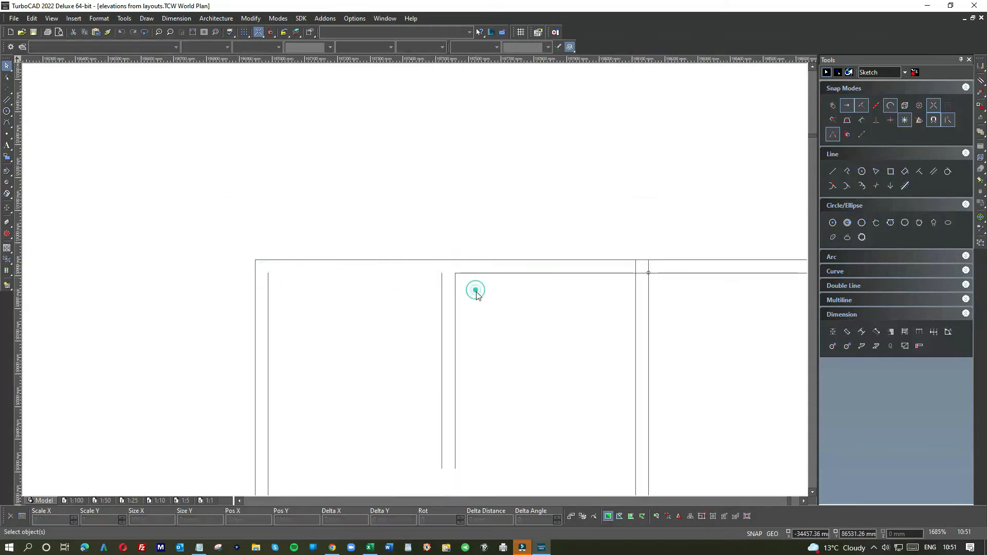
# Draw the leftmost pane's inner head line to the left inner frame line, ending it at the left mullion's left-hand line
pyautogui.click(833, 173)
pyautogui.click(456, 272)
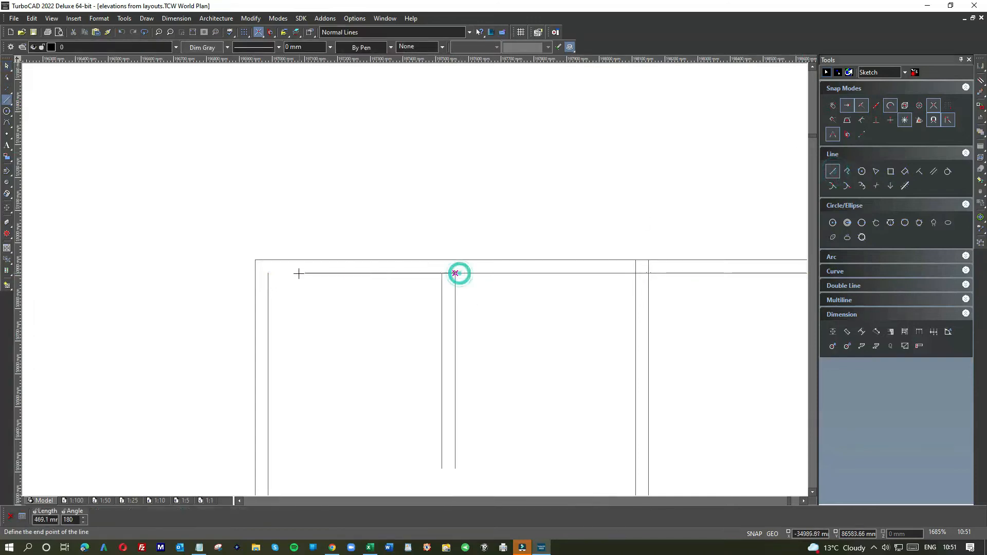
pyautogui.click(268, 273)
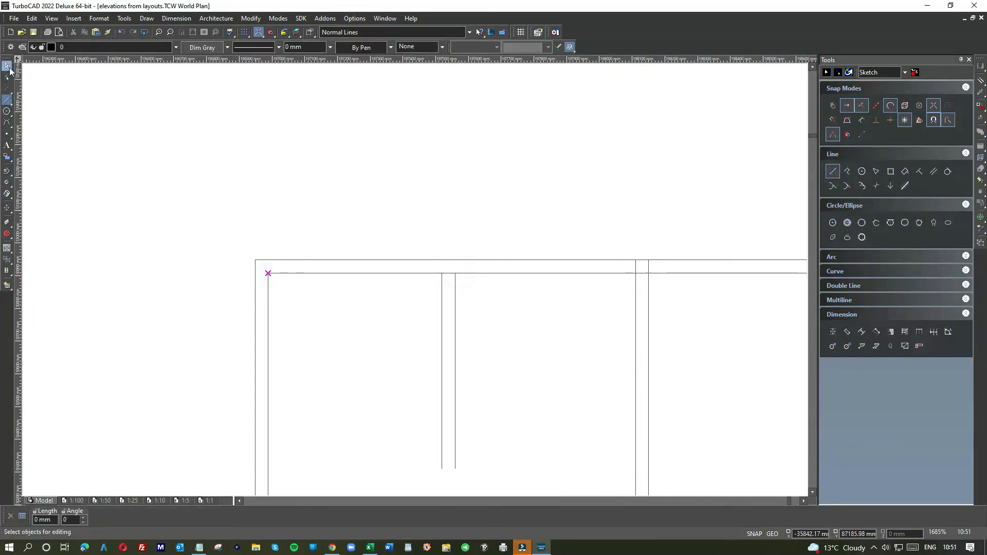
pyautogui.press('Escape')
pyautogui.click(350, 273)
pyautogui.moveTo(454, 272); pyautogui.dragTo(442, 273)
pyautogui.click(519, 289)
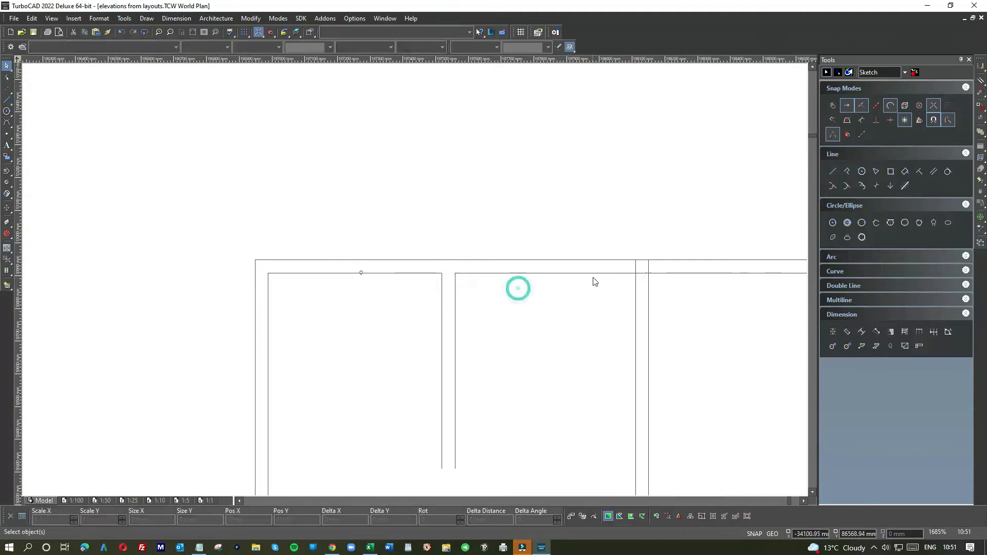
# Shorten the upper ends of both centre mullion lines so they stop at the inner head line
pyautogui.scroll(-3, 417, 280)
pyautogui.scroll(8, 424, 278)
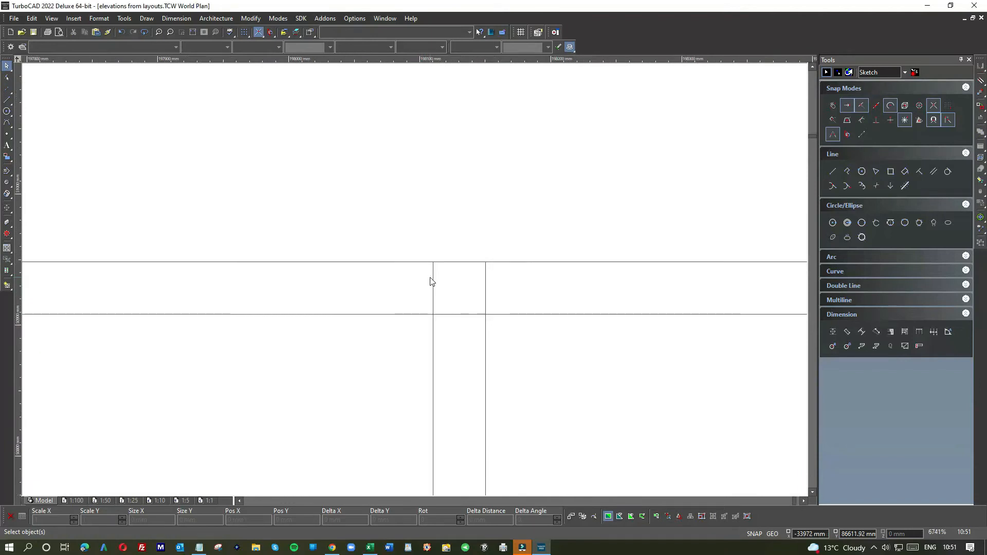
pyautogui.click(433, 266)
pyautogui.click(433, 264)
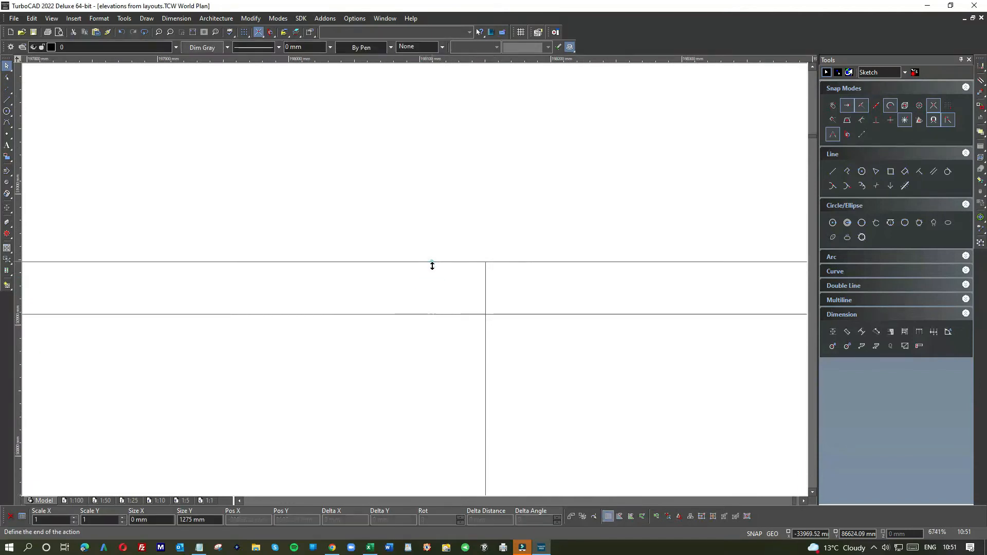
pyautogui.click(432, 314)
pyautogui.click(413, 341)
pyautogui.click(483, 283)
pyautogui.click(486, 262)
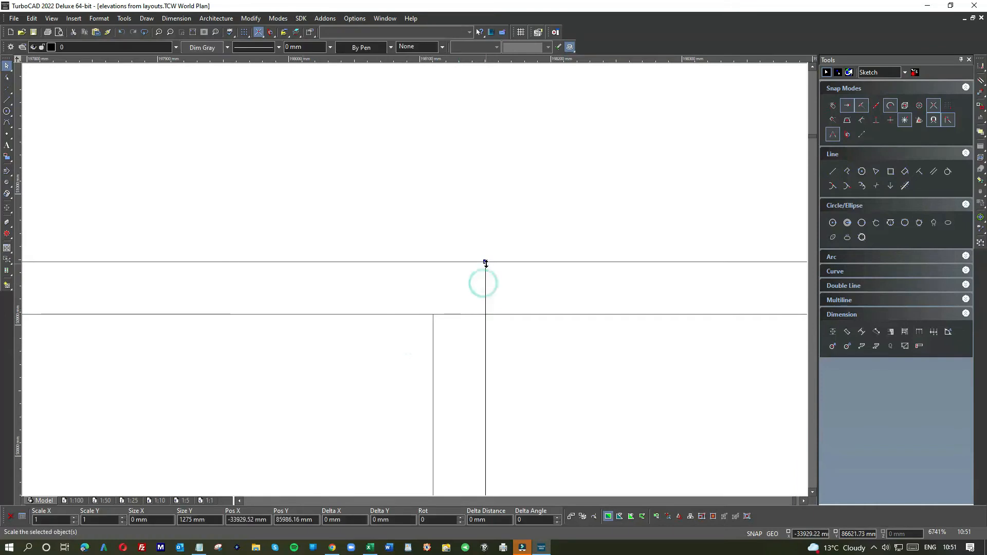
pyautogui.click(486, 314)
pyautogui.click(508, 331)
# Shorten the inner head line from the right so it ends at the centre mullion's left-hand line
pyautogui.scroll(-1, 506, 332)
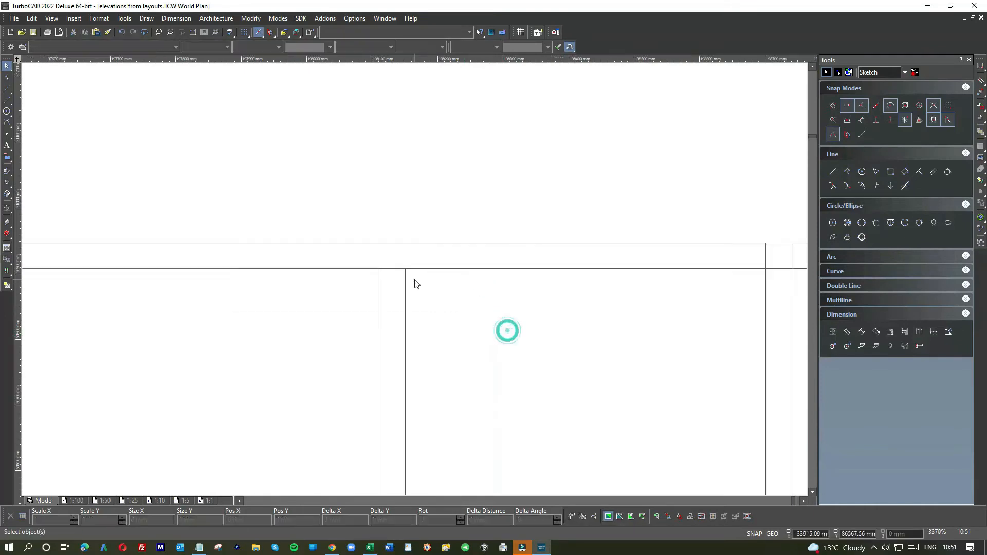
pyautogui.click(457, 271)
pyautogui.scroll(-1, 694, 287)
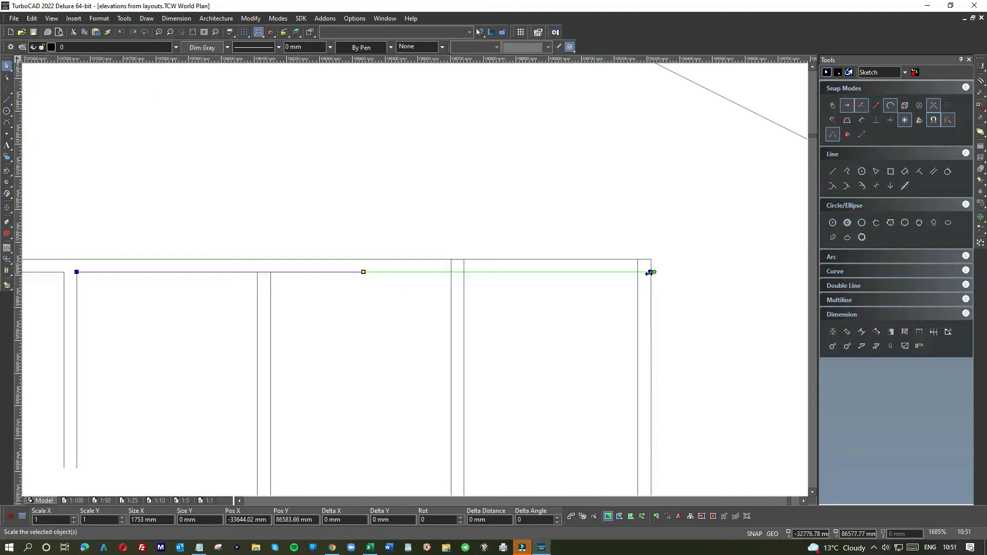
pyautogui.click(650, 272)
pyautogui.click(257, 272)
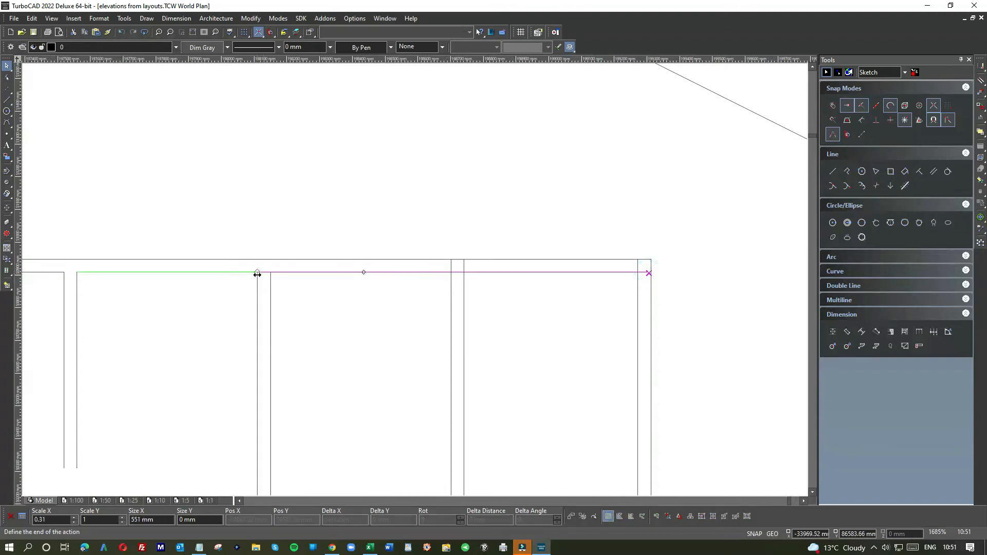
pyautogui.click(296, 293)
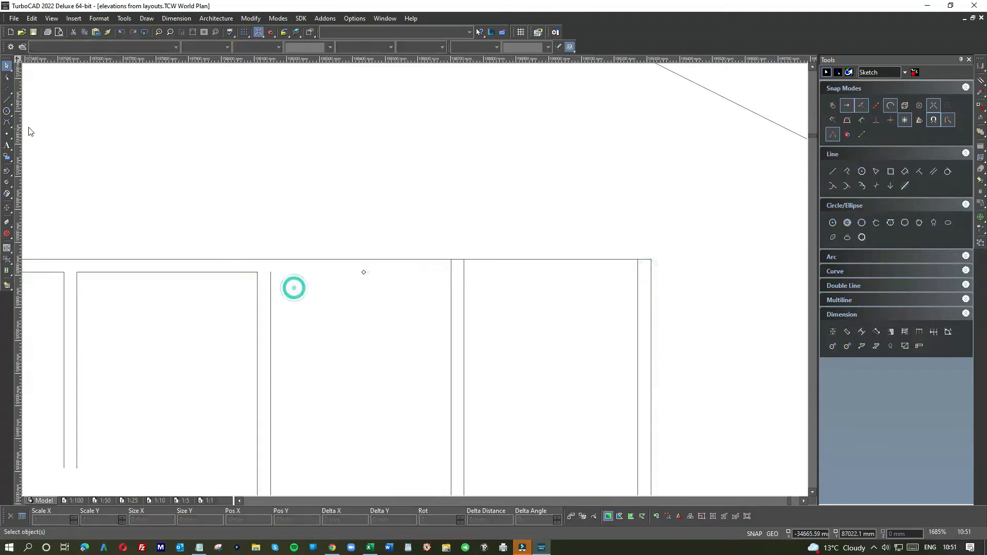
# Draw the third pane's head line to the right mullion's left-hand line, starting it at the centre mullion's right-hand line
pyautogui.click(8, 100)
pyautogui.click(258, 272)
pyautogui.click(451, 272)
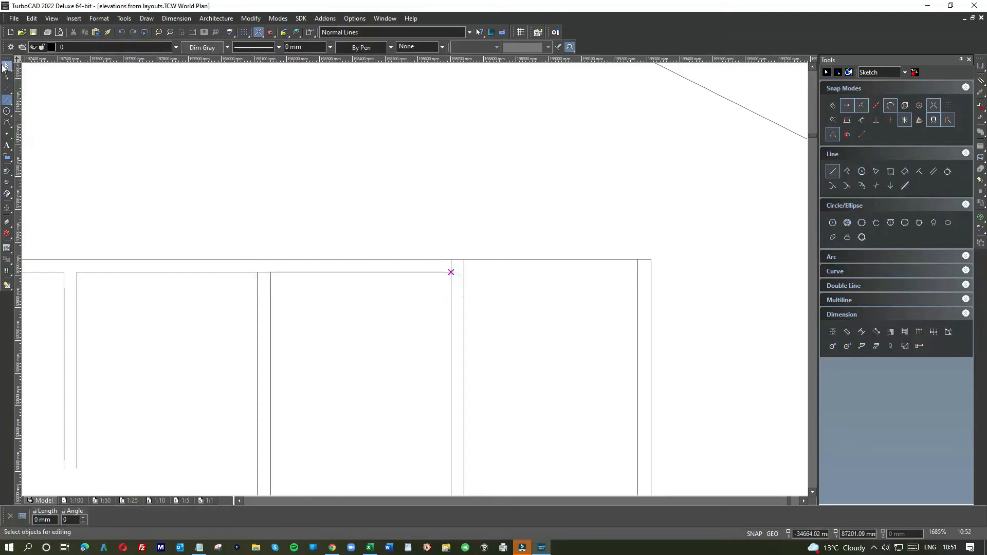
pyautogui.press('Escape')
pyautogui.click(255, 272)
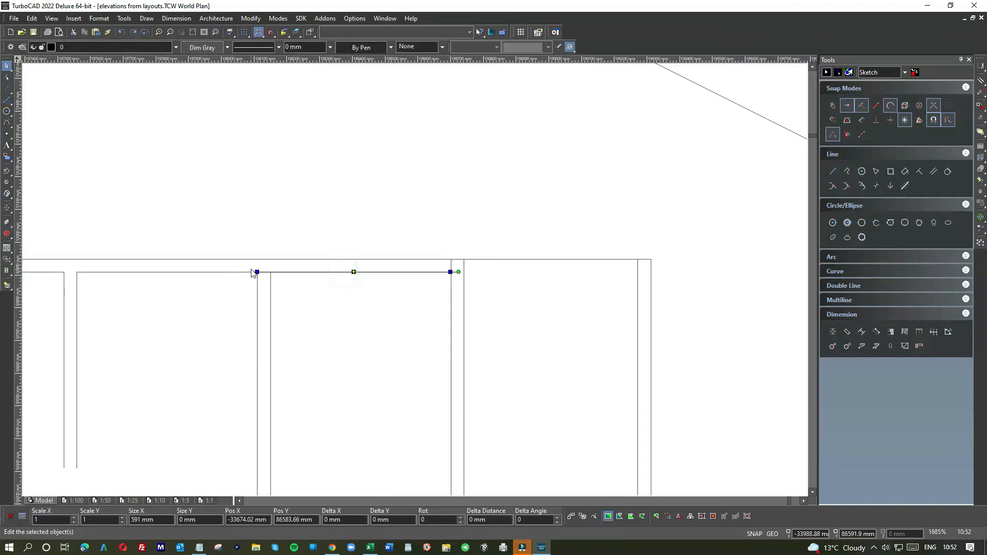
pyautogui.click(355, 290)
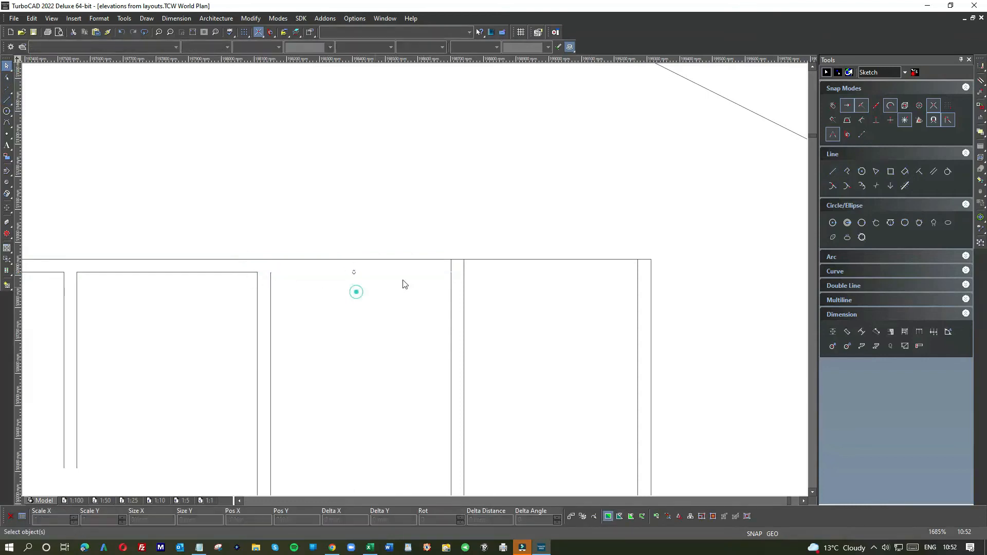
# Shorten the right mullion's left-hand line to the inner head level and draw a head line from its top to the right inner frame line
pyautogui.click(452, 270)
pyautogui.click(453, 264)
pyautogui.click(451, 273)
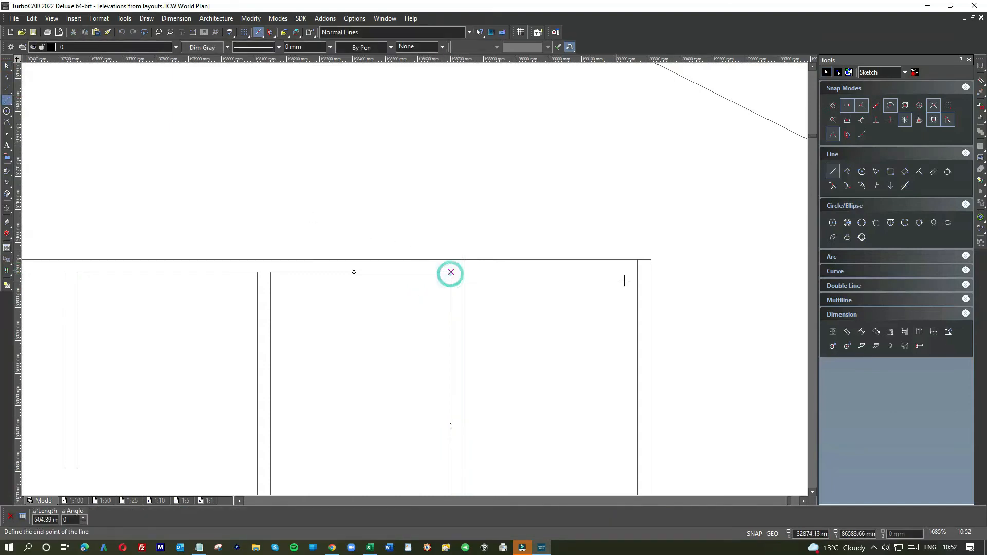
pyautogui.click(638, 272)
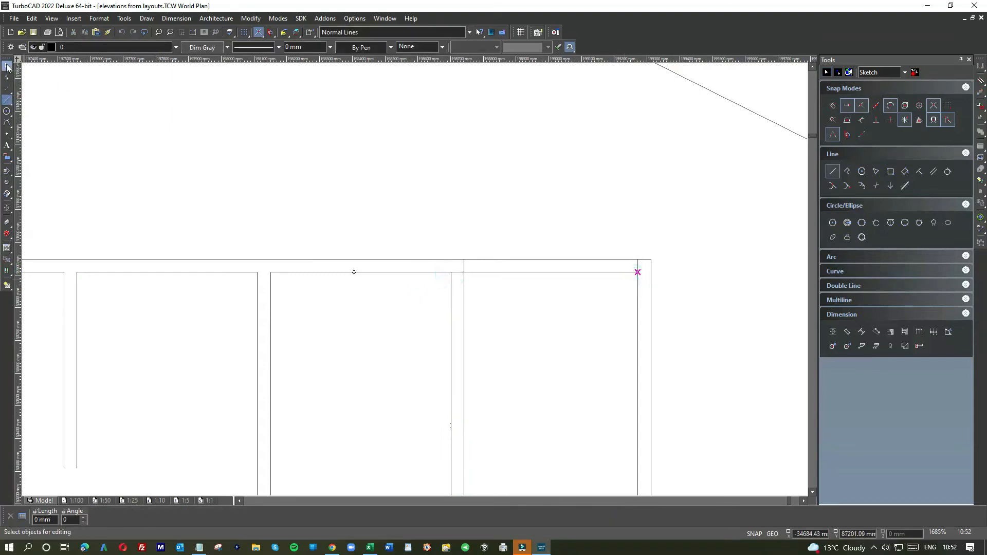
# Shorten the upper ends of the right inner frame line and the right mullion's right-hand line to the inner head line
pyautogui.click(638, 288)
pyautogui.click(635, 258)
pyautogui.press('Escape')
pyautogui.click(465, 296)
pyautogui.click(464, 263)
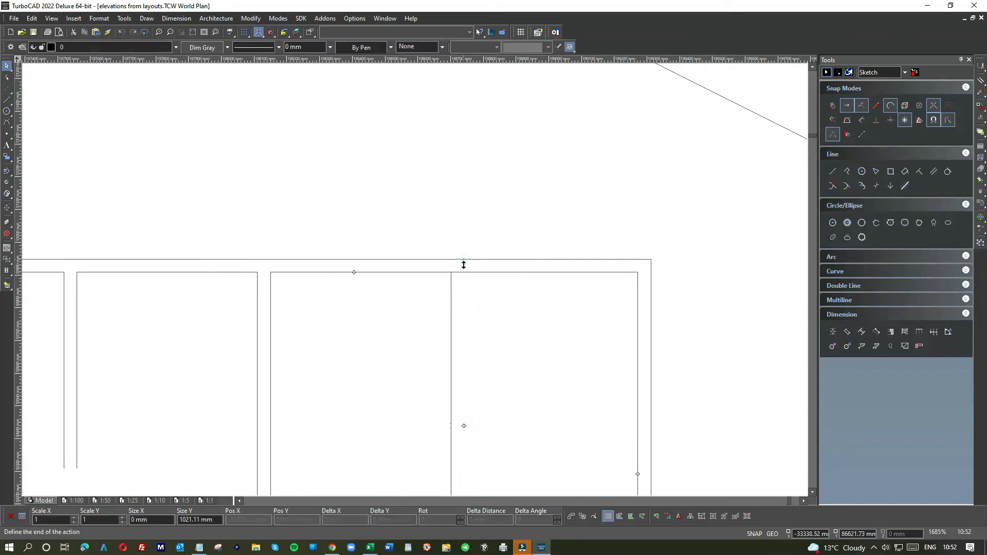
pyautogui.click(464, 273)
# Shorten the rightmost pane's head line from the left so it starts at the right mullion's right-hand line
pyautogui.click(484, 273)
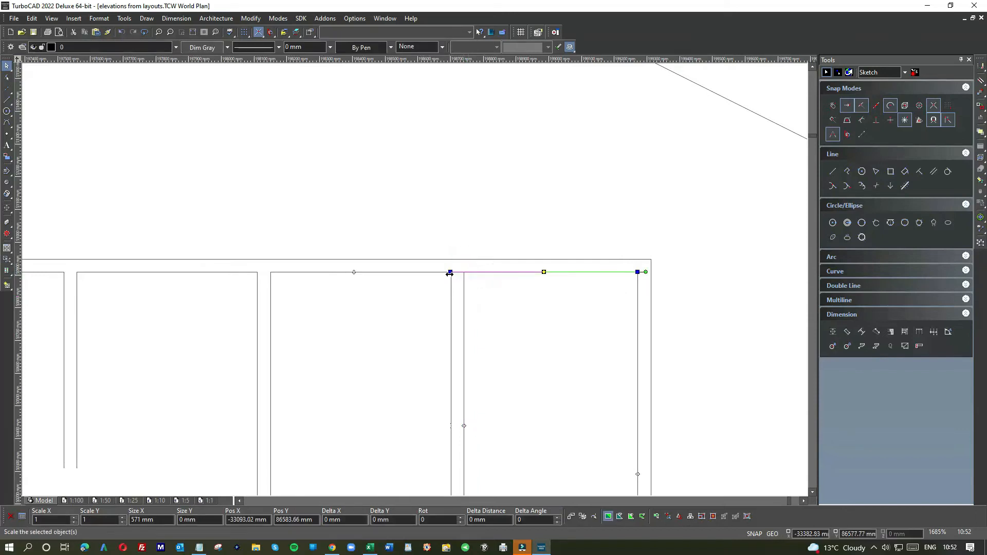
pyautogui.click(449, 274)
pyautogui.click(463, 273)
pyautogui.press('Escape')
# Shorten the right inner frame line and the bottom frame's inner edge so they meet at the window's lower-right inner corner
pyautogui.scroll(-2, 417, 282)
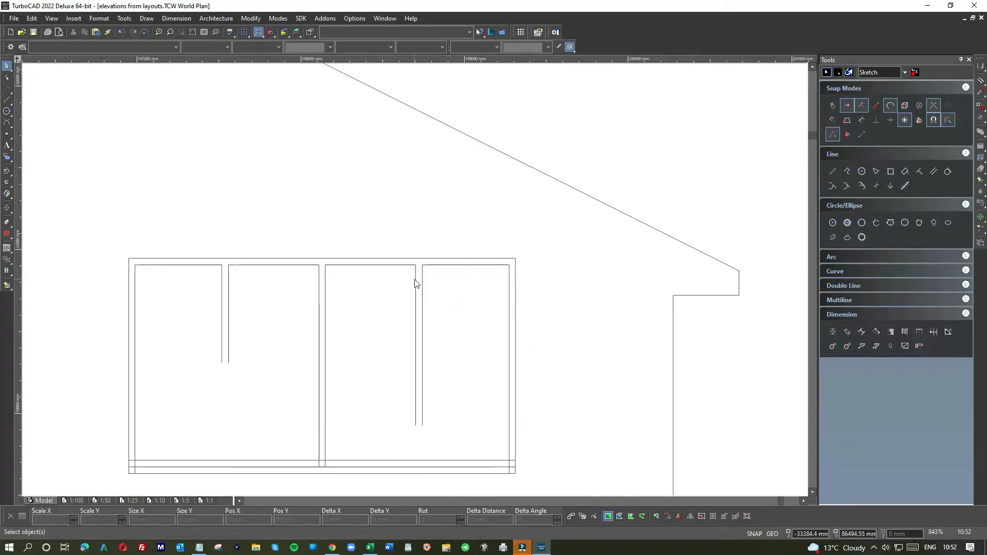
pyautogui.scroll(-1, 423, 449)
pyautogui.scroll(1, 415, 280)
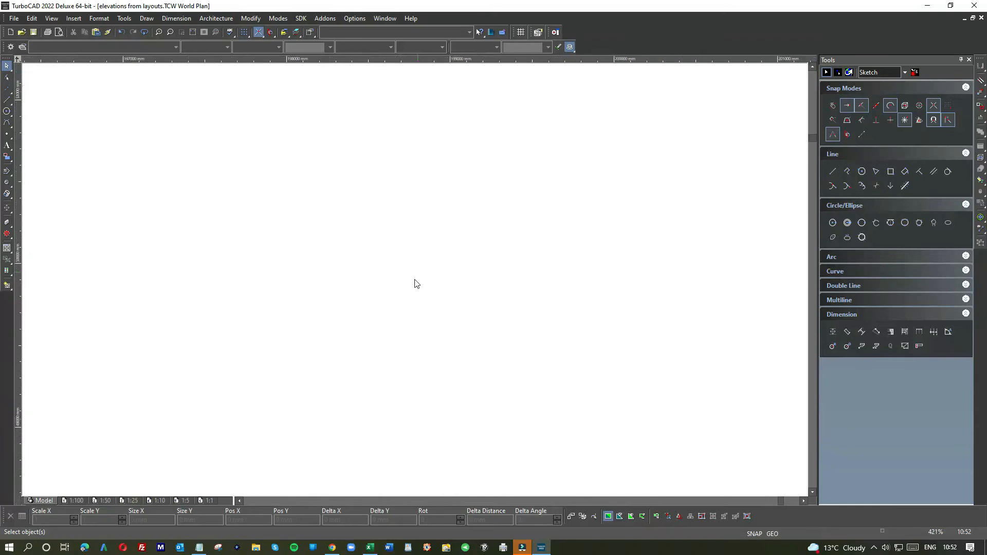
pyautogui.scroll(1, 503, 311)
pyautogui.scroll(1, 411, 284)
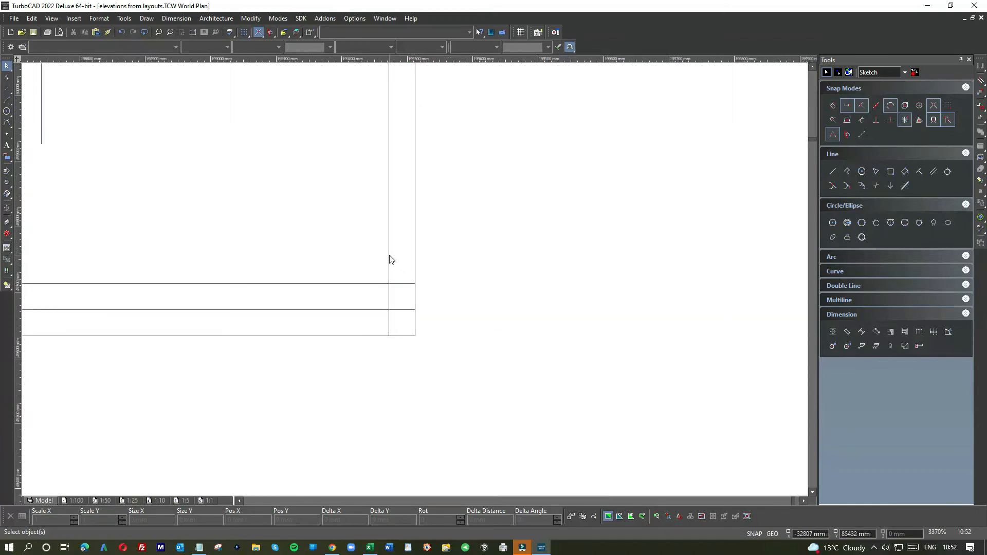
pyautogui.click(389, 258)
pyautogui.click(388, 335)
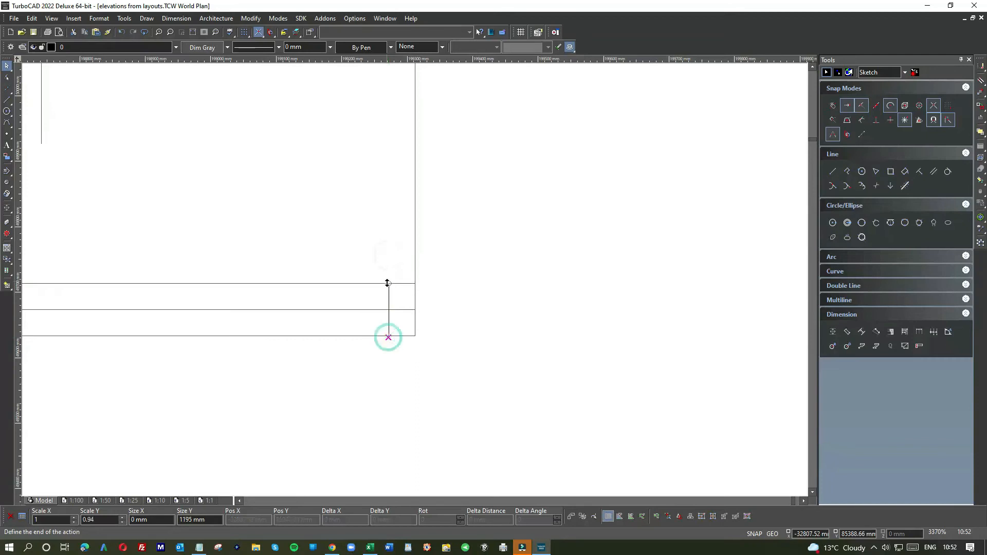
pyautogui.click(389, 283)
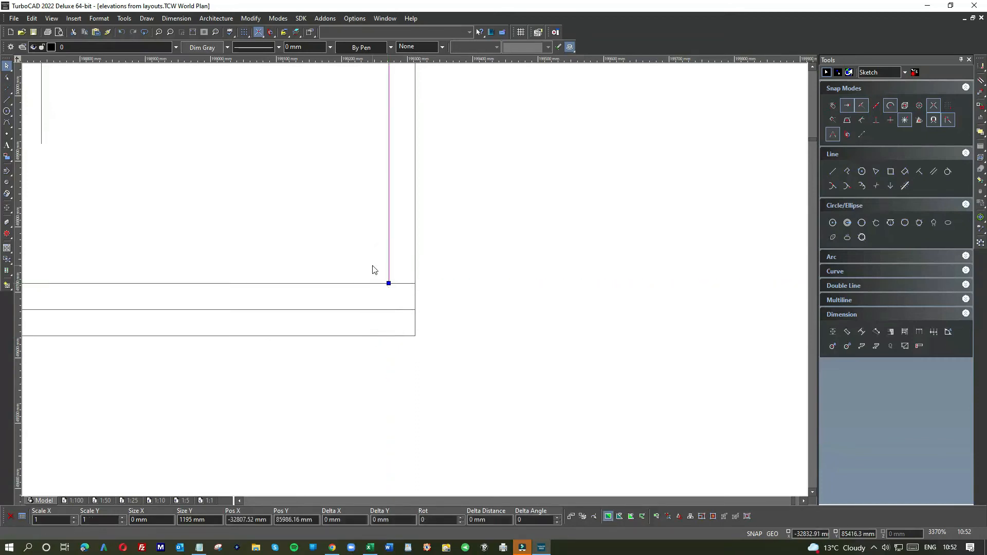
pyautogui.click(400, 284)
pyautogui.click(414, 283)
pyautogui.click(388, 284)
pyautogui.click(322, 245)
# Extend both right mullion lines down to the bottom frame's inner edge
pyautogui.scroll(-5, 411, 279)
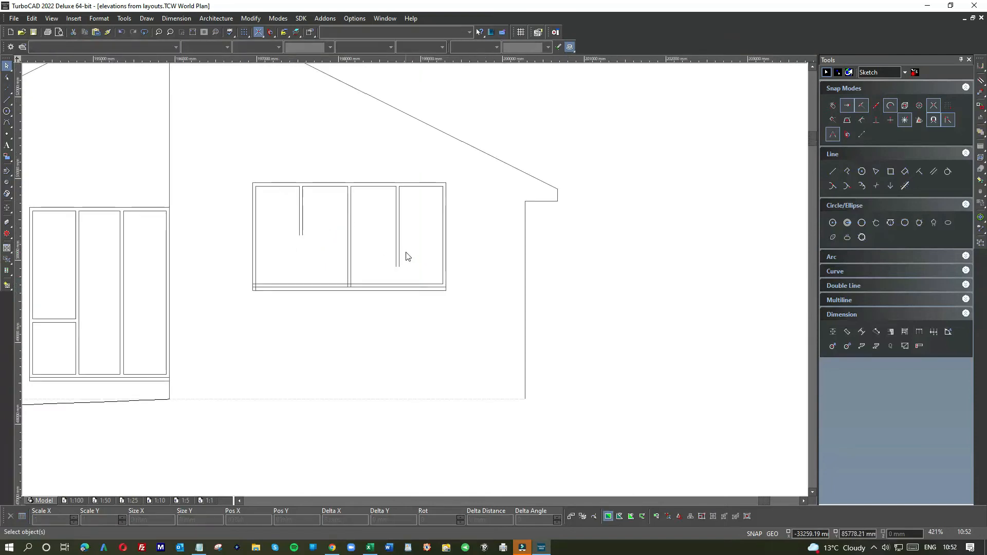
pyautogui.click(399, 250)
pyautogui.click(398, 266)
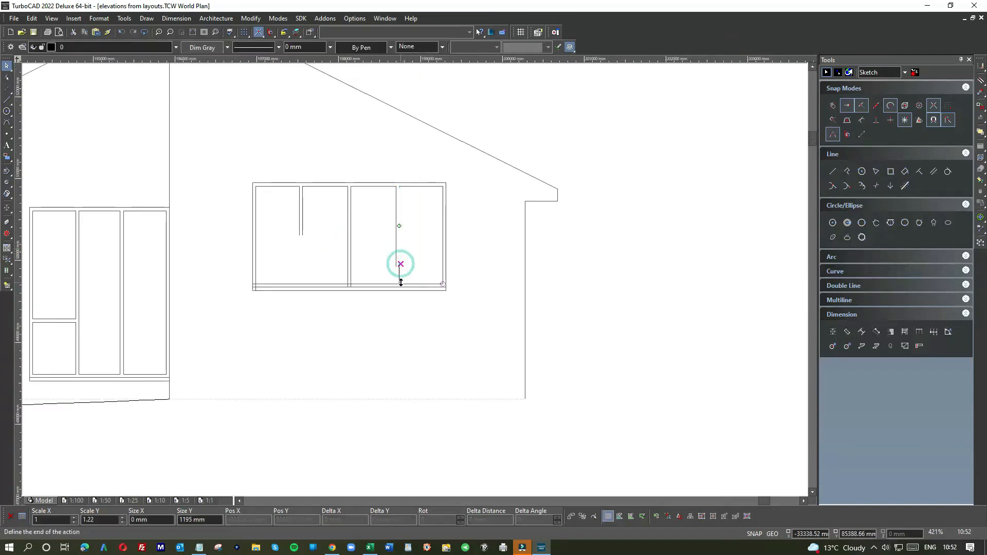
pyautogui.click(401, 284)
pyautogui.click(413, 274)
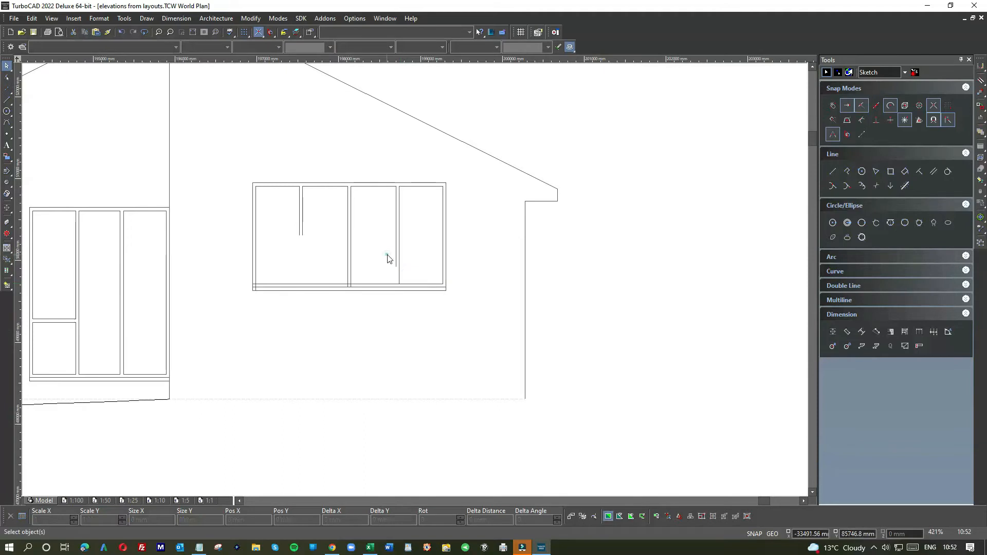
pyautogui.click(393, 254)
pyautogui.click(396, 266)
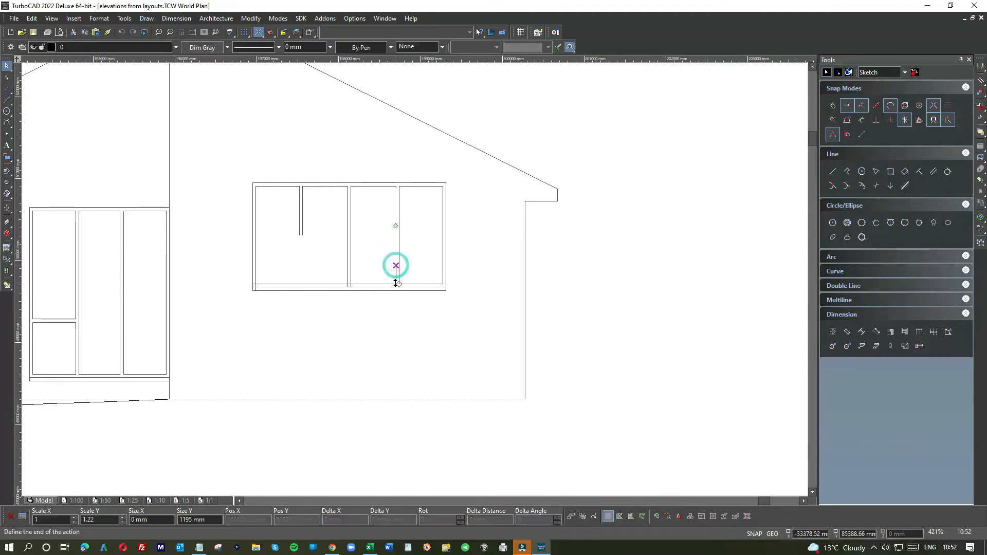
pyautogui.click(396, 283)
pyautogui.click(412, 276)
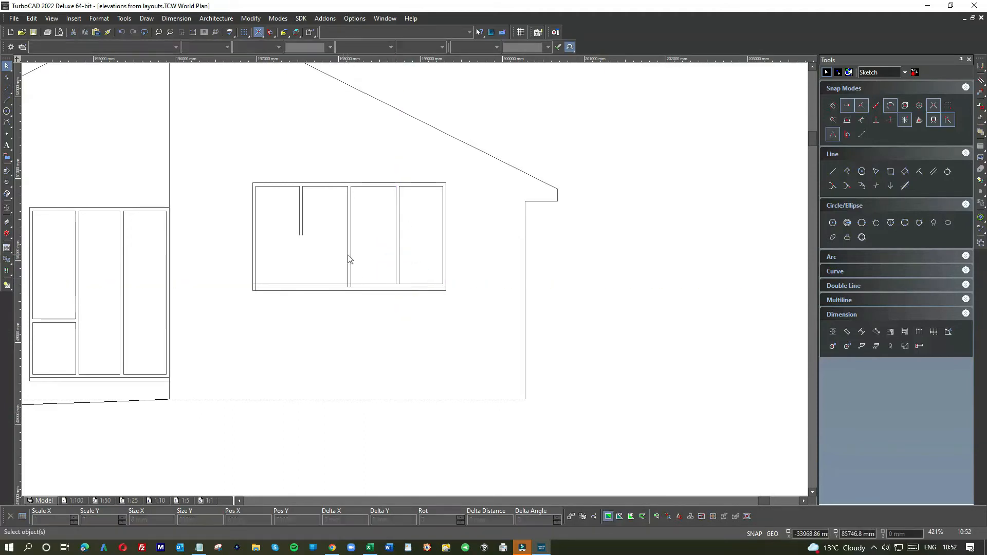
# Shorten the lower ends of both centre mullion lines so they stop at the bottom frame's inner edge
pyautogui.scroll(2, 348, 260)
pyautogui.scroll(4, 424, 338)
pyautogui.click(437, 271)
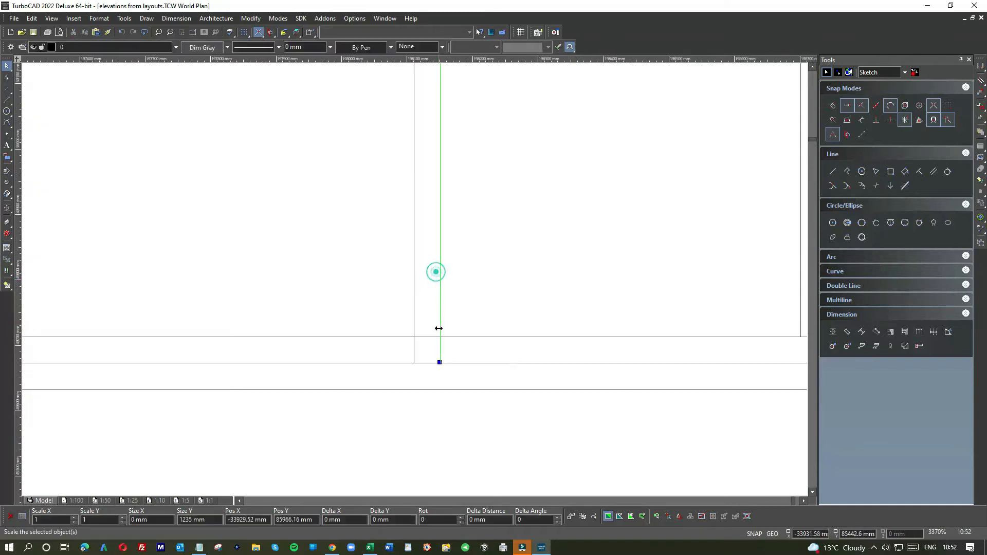
pyautogui.click(440, 364)
pyautogui.click(442, 336)
pyautogui.click(468, 323)
pyautogui.click(414, 318)
pyautogui.click(413, 363)
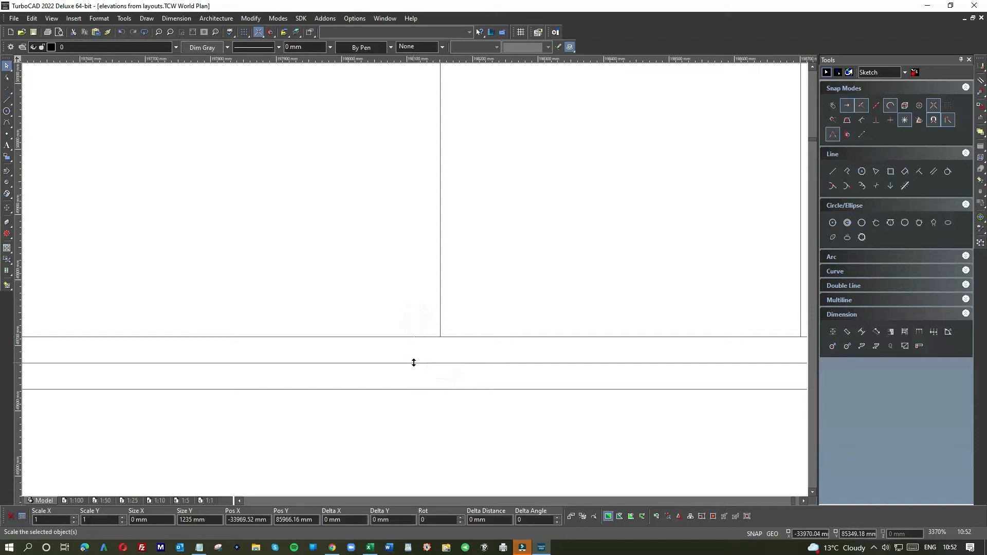
pyautogui.click(414, 337)
pyautogui.click(505, 321)
# Shorten the bottom frame's inner edge from the right so it ends at the right mullion's left-hand line
pyautogui.scroll(-2, 509, 314)
pyautogui.click(651, 282)
pyautogui.click(751, 282)
pyautogui.click(372, 282)
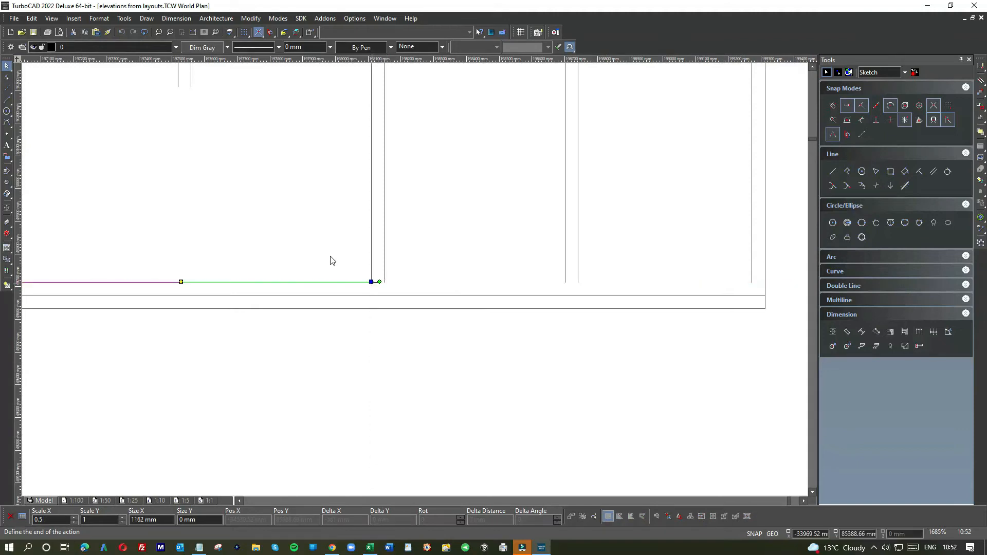
pyautogui.click(372, 282)
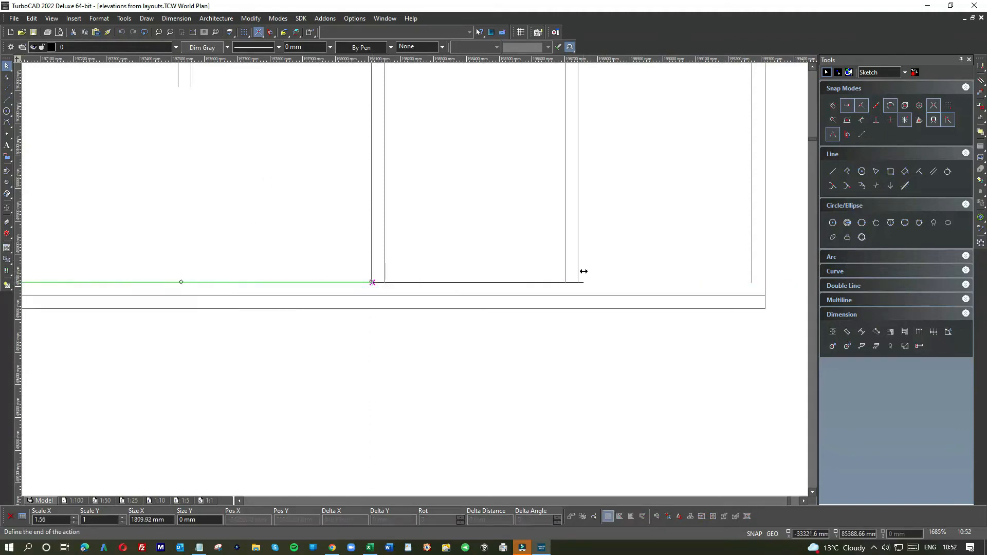
pyautogui.click(562, 271)
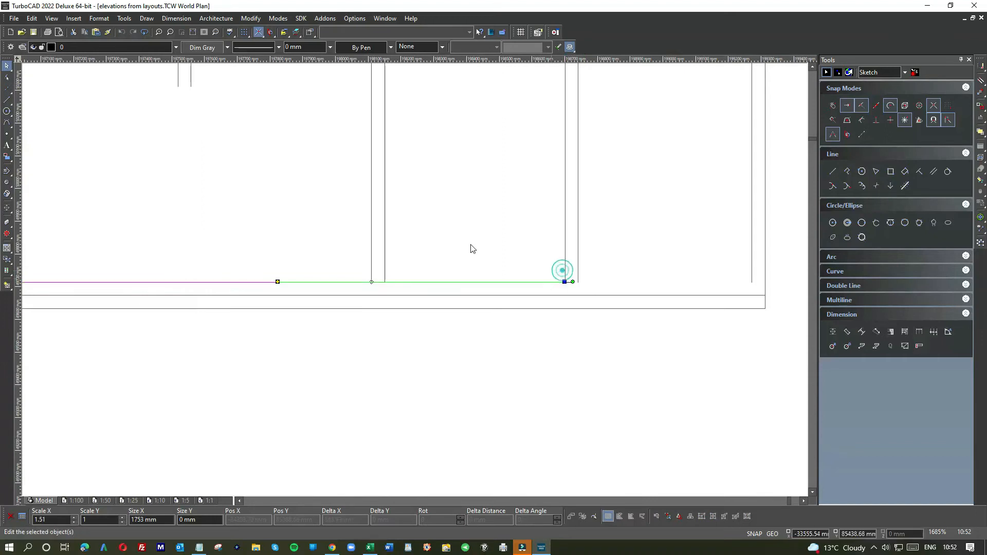
# Draw the rightmost pane's bottom line to the right inner frame line, starting it at the right mullion's right-hand line
pyautogui.click(7, 99)
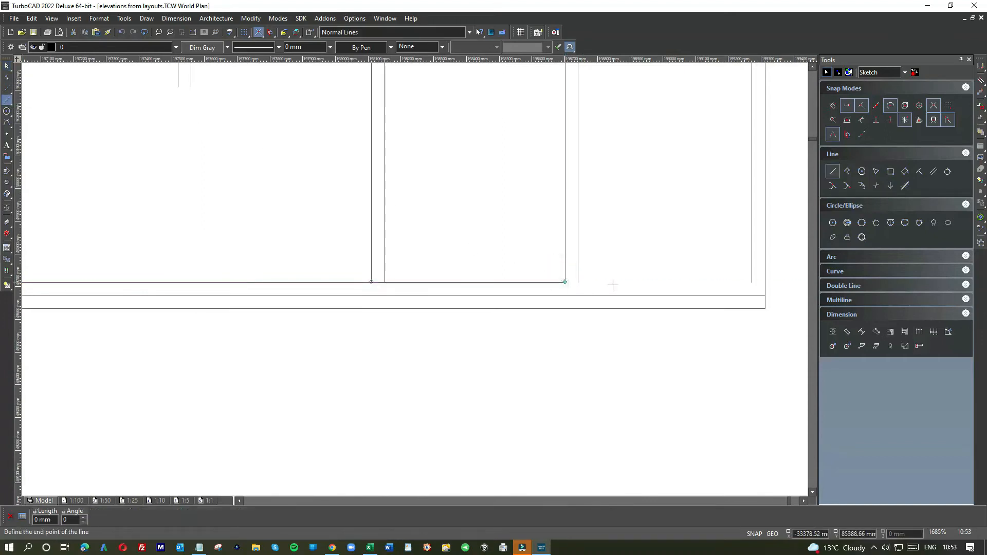
pyautogui.click(752, 282)
pyautogui.click(8, 66)
pyautogui.click(599, 282)
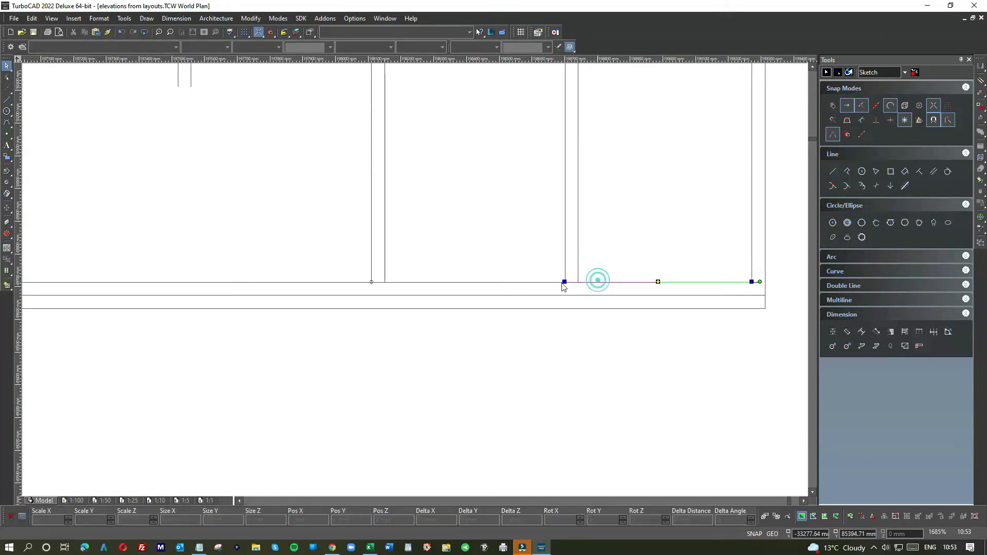
pyautogui.click(564, 282)
pyautogui.click(577, 282)
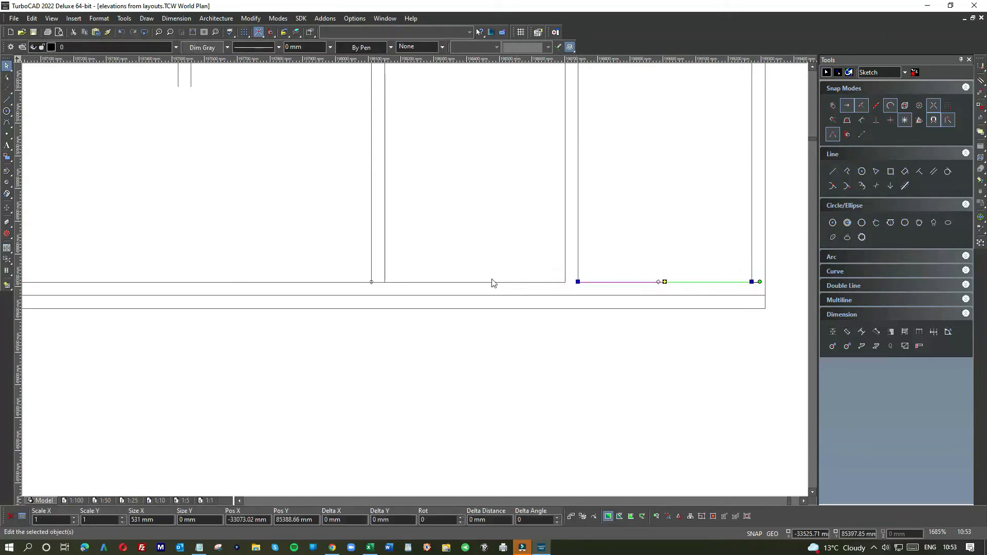
pyautogui.click(410, 283)
pyautogui.click(278, 283)
pyautogui.click(277, 273)
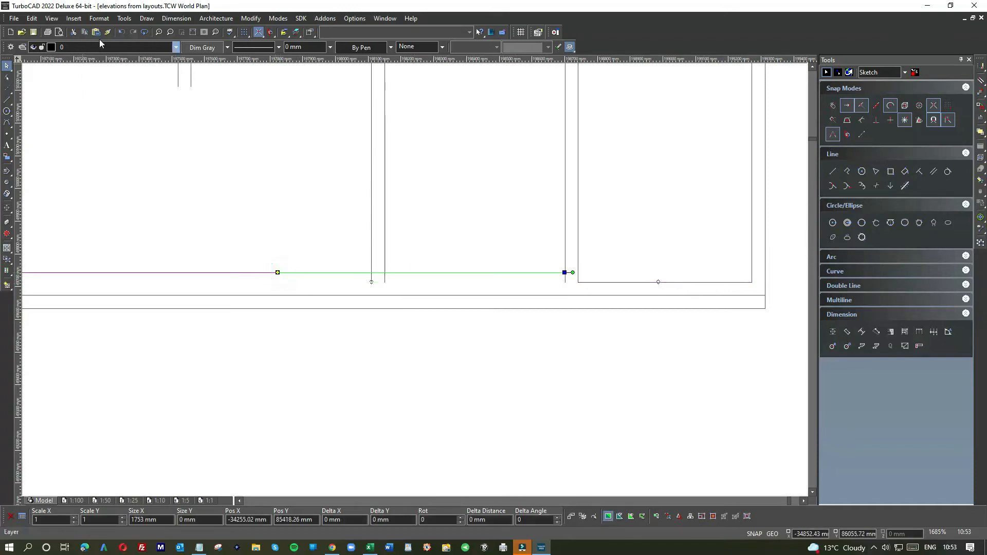
pyautogui.click(121, 32)
# Shorten the bottom frame's inner edge from the right so it ends at the centre mullion's left-hand line
pyautogui.click(396, 283)
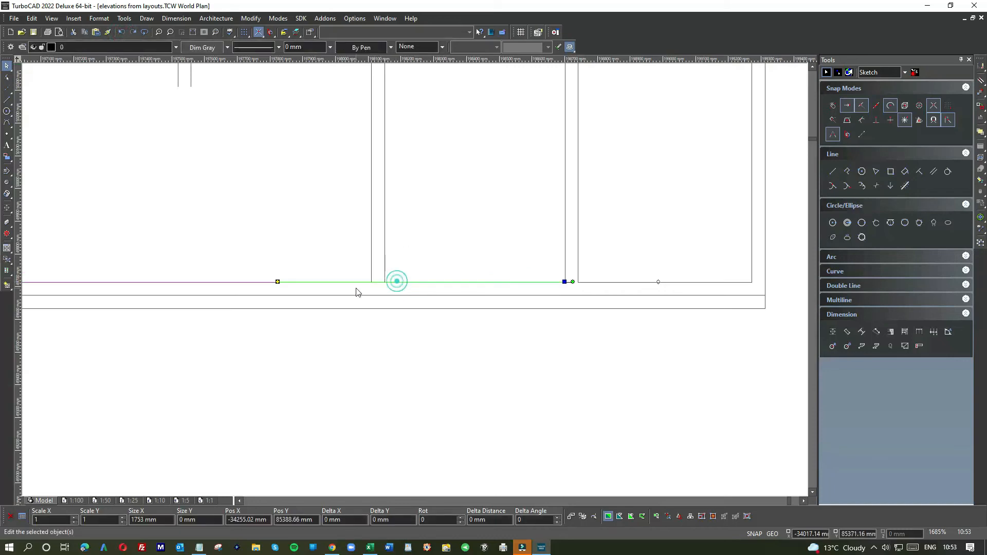
pyautogui.click(566, 283)
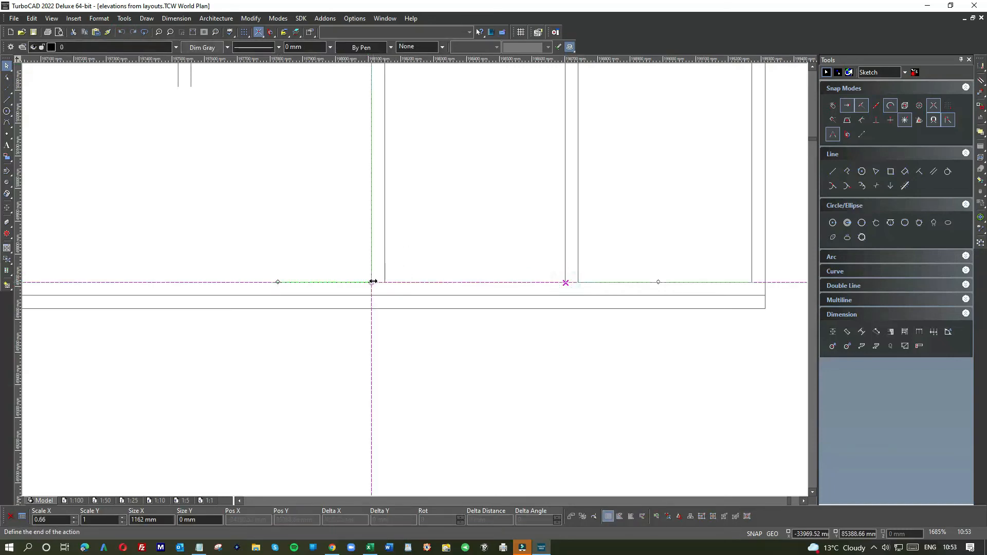
pyautogui.click(371, 282)
pyautogui.click(346, 254)
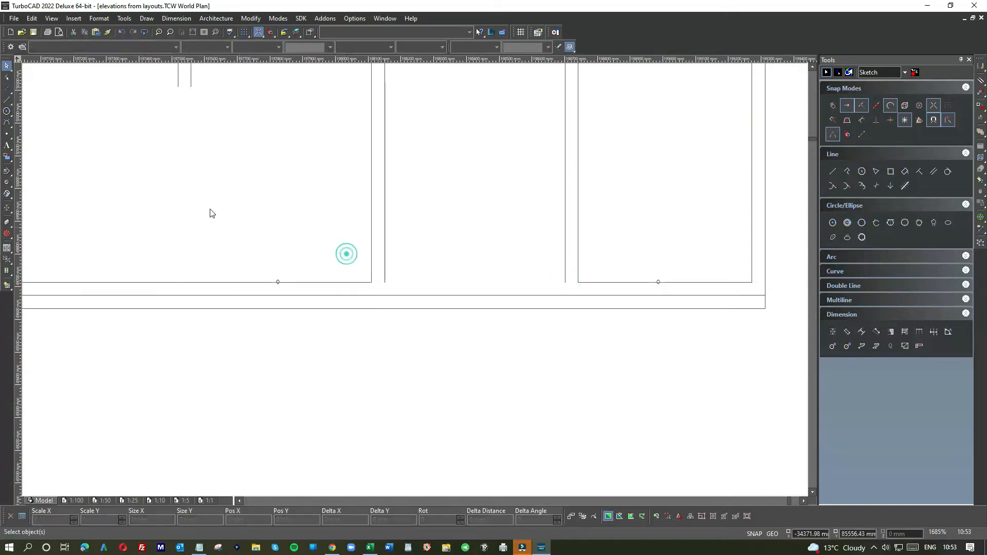
# Draw the third pane's bottom line to the right mullion, with its left end trimmed to the centre mullion's right-hand line
pyautogui.click(369, 282)
pyautogui.click(564, 282)
pyautogui.click(7, 67)
pyautogui.click(448, 282)
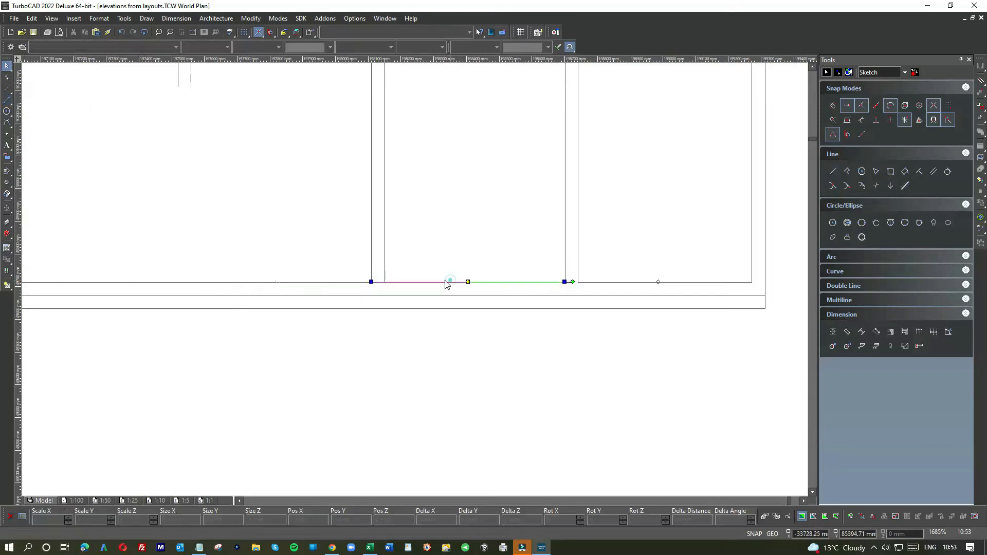
pyautogui.click(369, 283)
pyautogui.click(418, 282)
# Extend both left mullion lines down to the bottom frame's inner edge
pyautogui.scroll(-3, 416, 283)
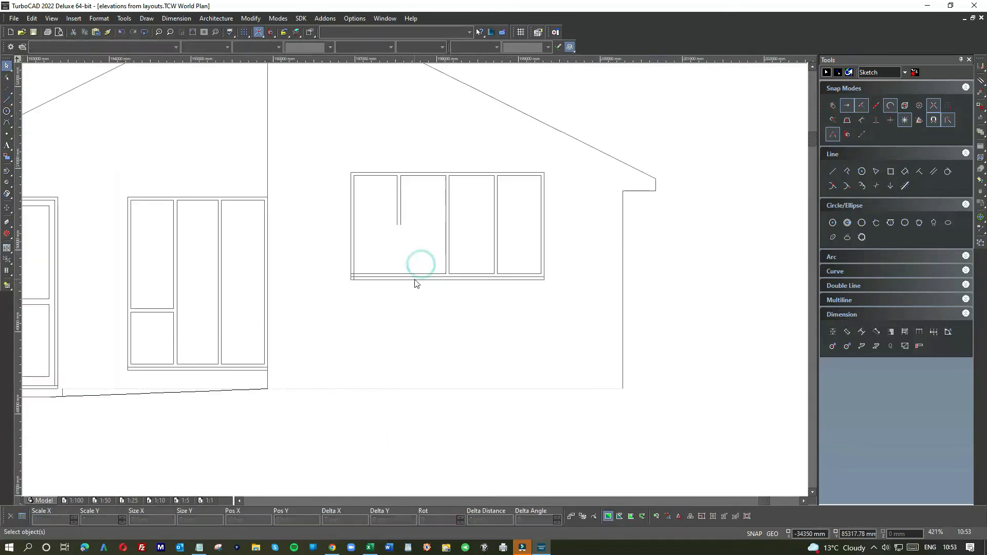
pyautogui.scroll(2, 399, 264)
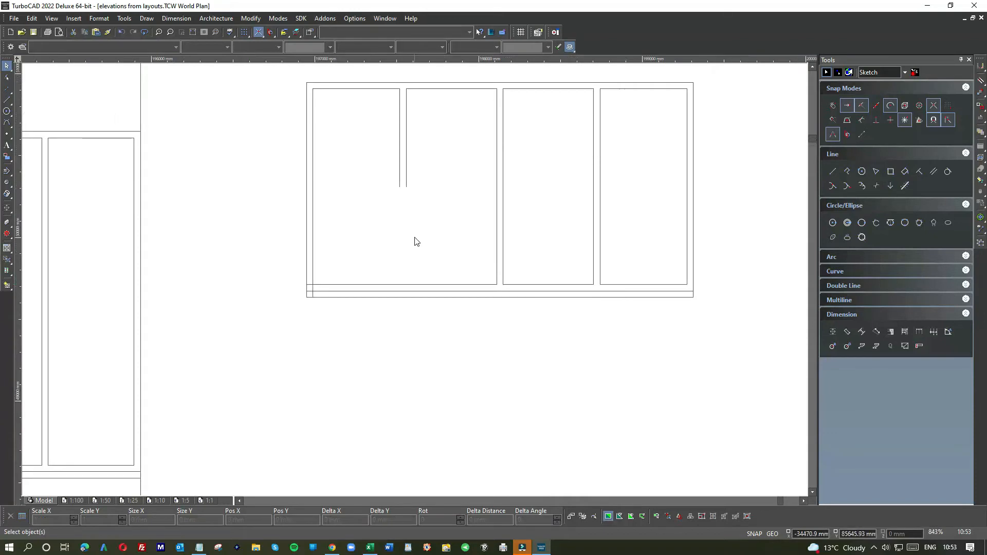
pyautogui.click(406, 188)
pyautogui.click(406, 187)
pyautogui.click(405, 284)
pyautogui.click(400, 186)
pyautogui.click(399, 186)
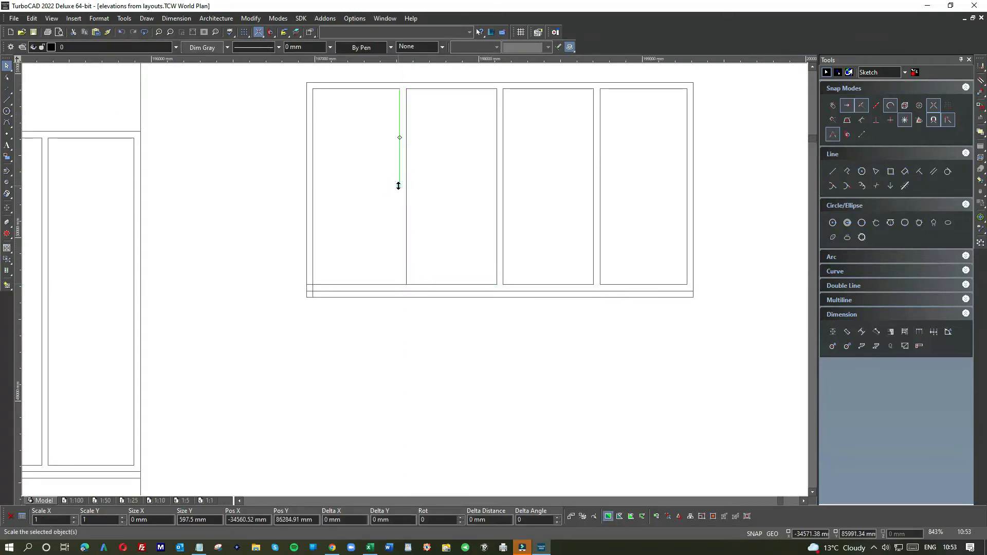
pyautogui.click(395, 283)
pyautogui.click(473, 264)
# Shorten the bottom frame's inner edge from the left so it starts at the left mullion's right-hand line
pyautogui.click(465, 284)
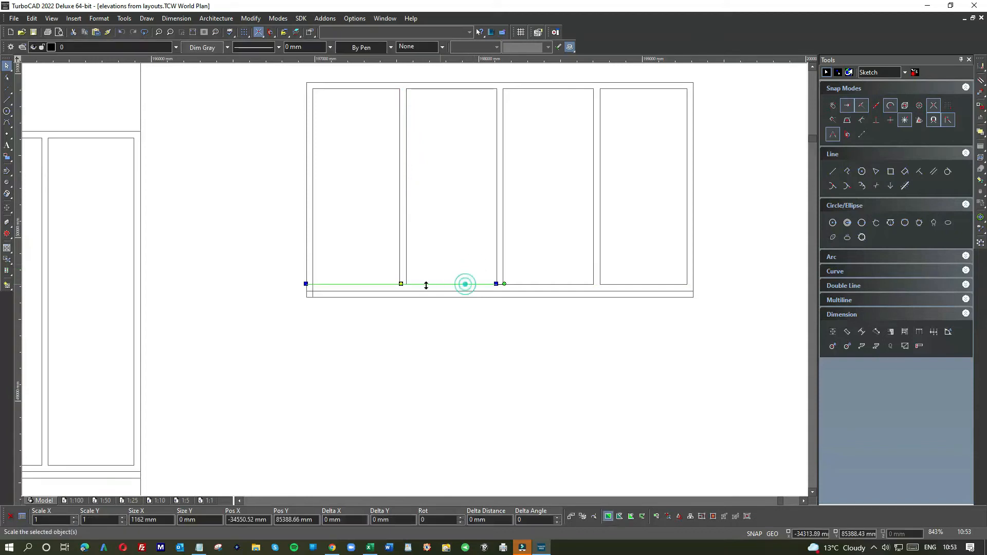
pyautogui.click(306, 283)
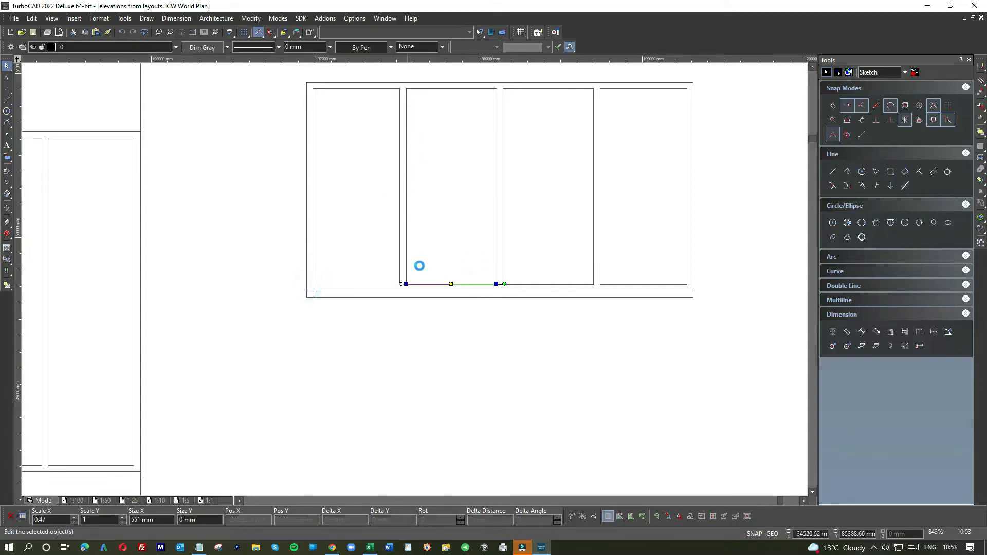
pyautogui.press('Escape')
# Draw the leftmost pane's bottom line from the left mullion's right-hand line to the left inner frame line
pyautogui.click(6, 100)
pyautogui.scroll(2, 416, 278)
pyautogui.click(430, 269)
pyautogui.scroll(-1, 411, 278)
pyautogui.click(307, 277)
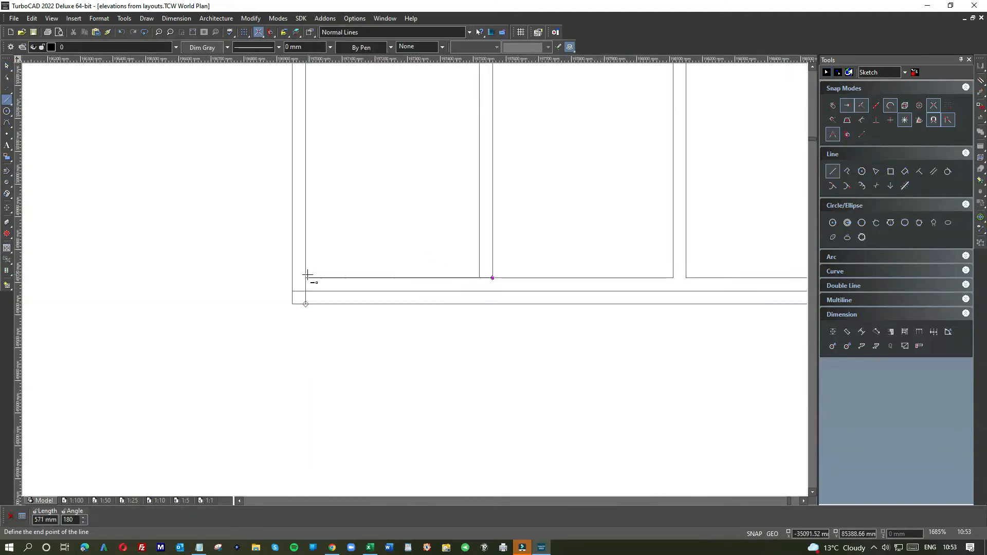
pyautogui.press('Escape')
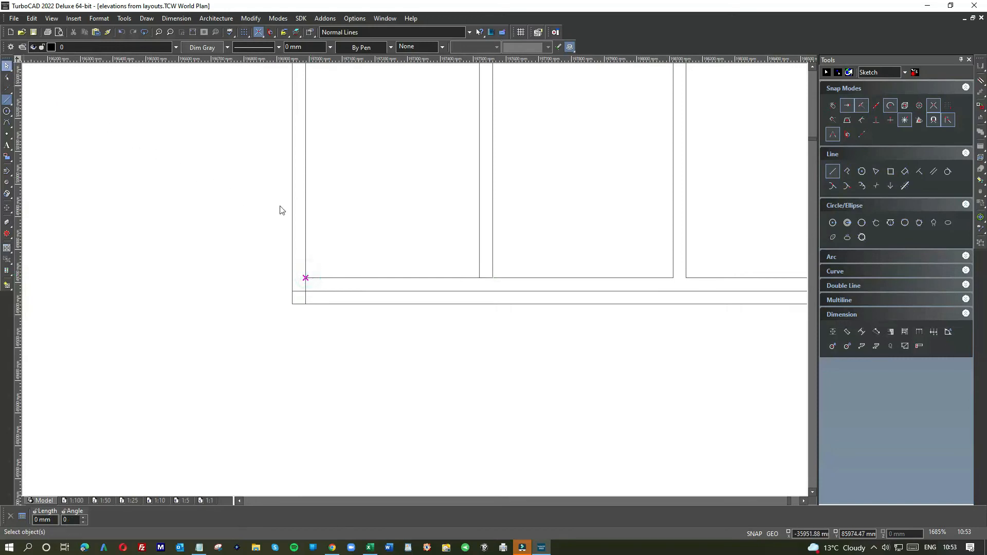
# Shorten the left inner frame line's lower end so it stops at the leftmost pane's bottom line
pyautogui.click(306, 226)
pyautogui.moveTo(304, 302); pyautogui.dragTo(305, 278)
pyautogui.click(369, 255)
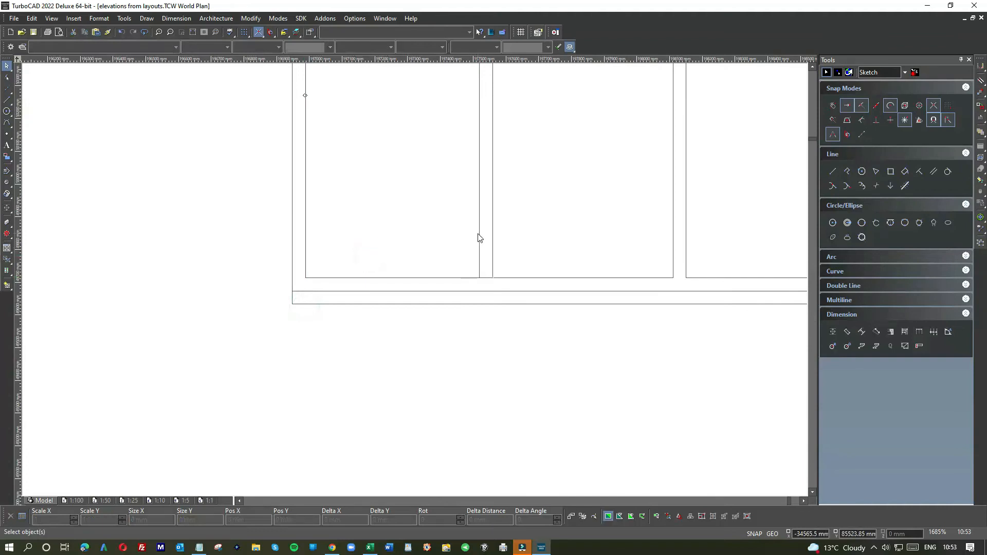
# Shorten the leftmost pane's bottom line from the right so it ends at the left mullion's left-hand line
pyautogui.click(479, 234)
pyautogui.click(461, 278)
pyautogui.moveTo(491, 278); pyautogui.dragTo(480, 278)
pyautogui.click(436, 254)
# Shorten the dashed ground guide line from the right so it ends at the vertical line dividing the two front walls
pyautogui.scroll(-2, 425, 268)
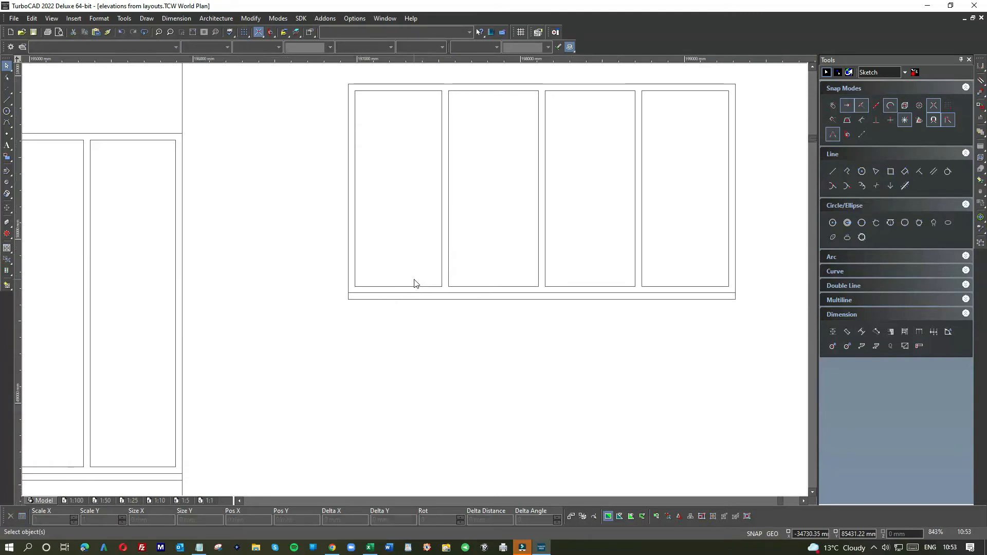
pyautogui.scroll(-2, 415, 284)
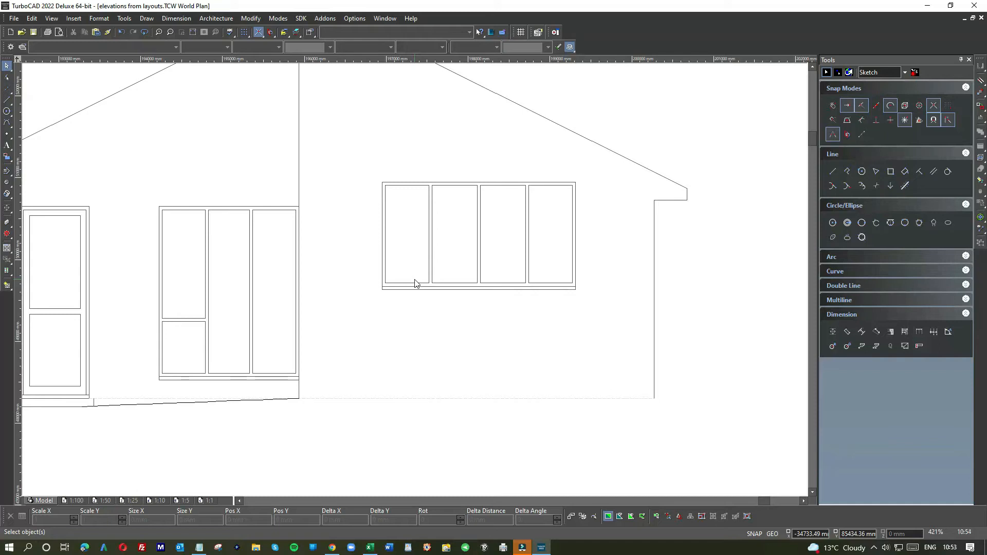
pyautogui.scroll(-4, 415, 283)
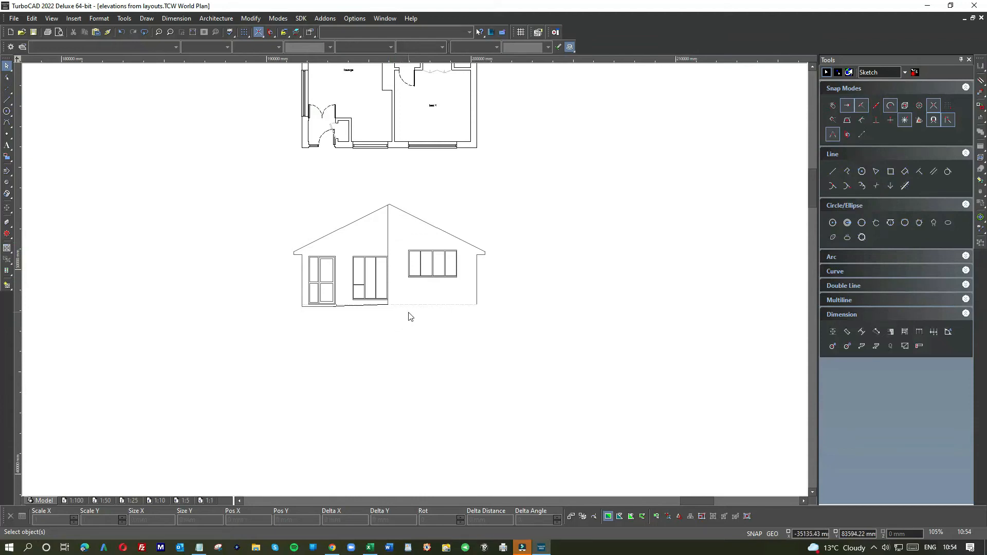
pyautogui.scroll(4, 406, 308)
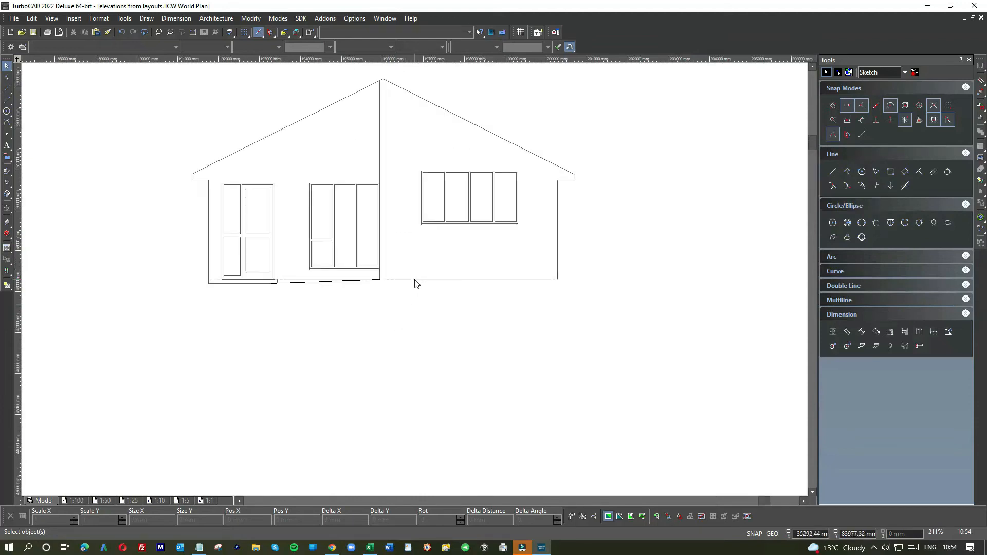
pyautogui.click(421, 279)
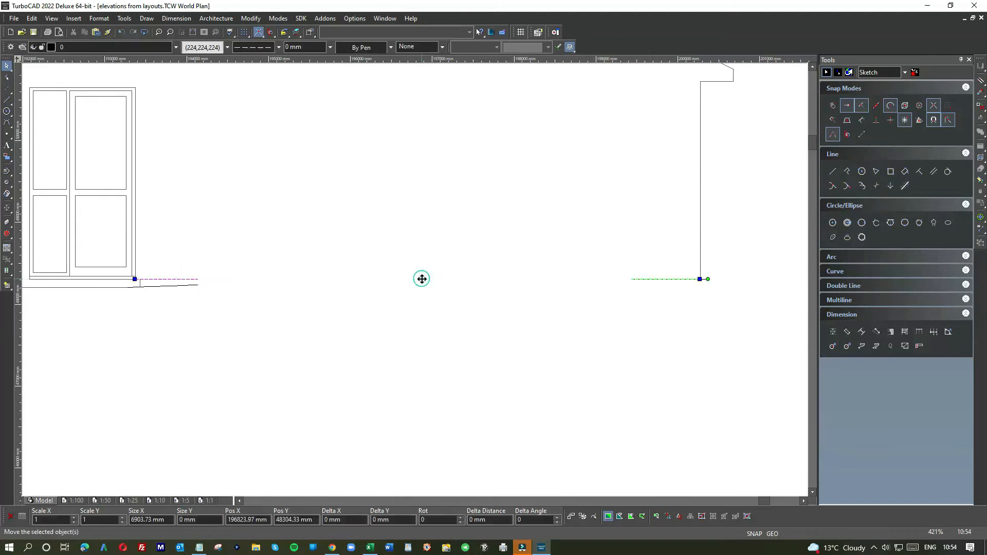
pyautogui.click(699, 280)
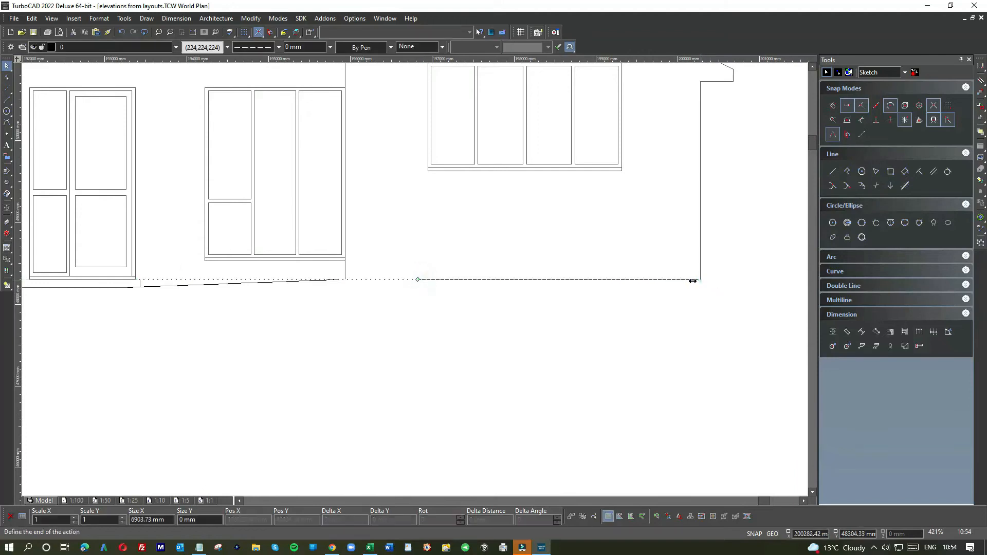
pyautogui.click(345, 279)
pyautogui.click(374, 253)
pyautogui.click(7, 101)
pyautogui.click(346, 281)
pyautogui.click(699, 278)
pyautogui.click(7, 66)
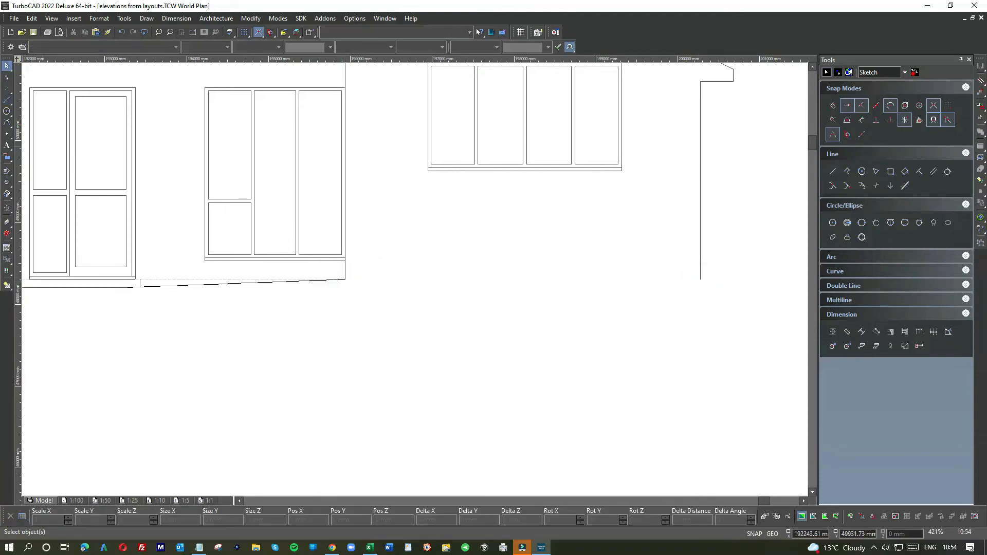
# Draw a solid horizontal ground line from the foot of the dividing wall line to just past the right-hand outer wall
pyautogui.click(7, 99)
pyautogui.click(345, 279)
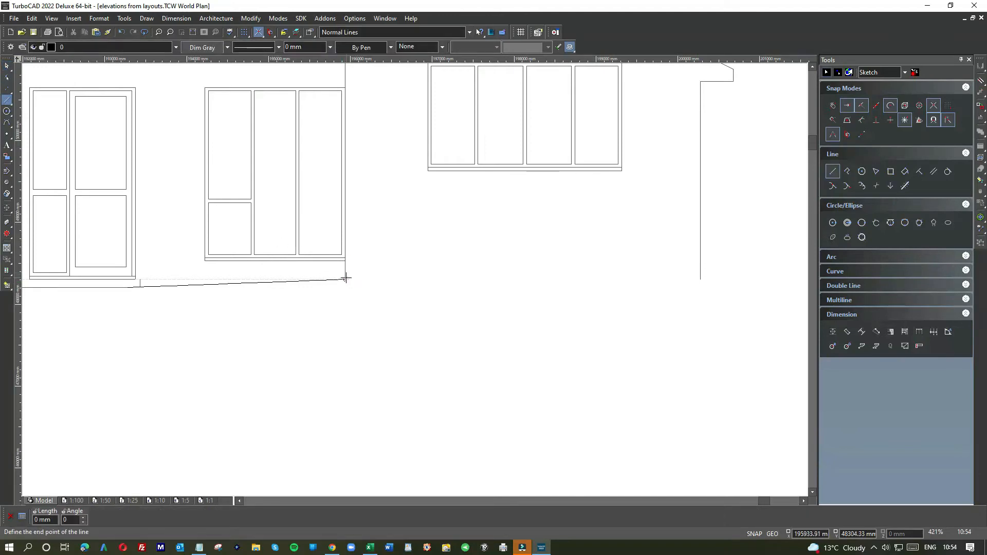
pyautogui.click(731, 280)
pyautogui.click(7, 66)
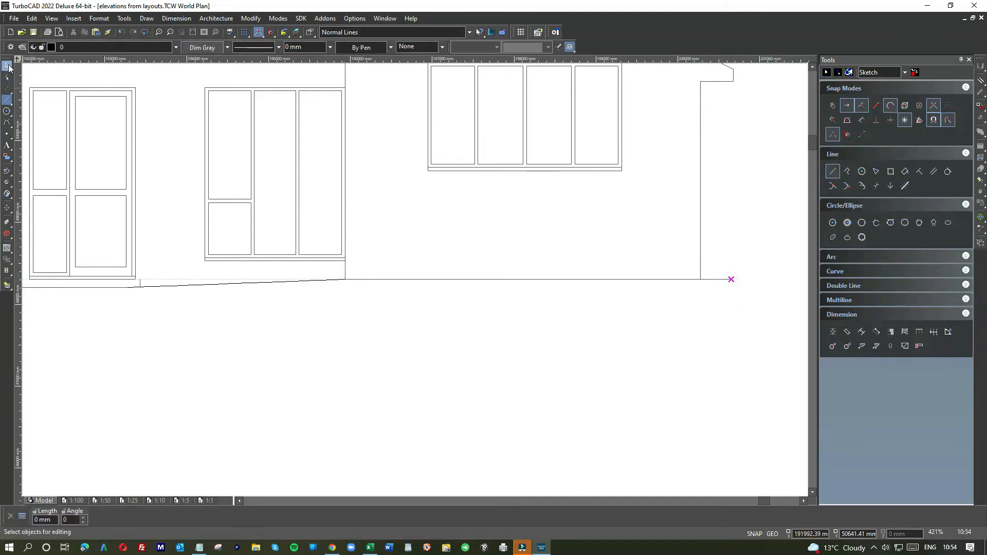
# Adjust the new ground line's right end so it meets the foot of the right-hand outer wall
pyautogui.click(714, 279)
pyautogui.click(731, 279)
pyautogui.click(730, 278)
pyautogui.click(711, 250)
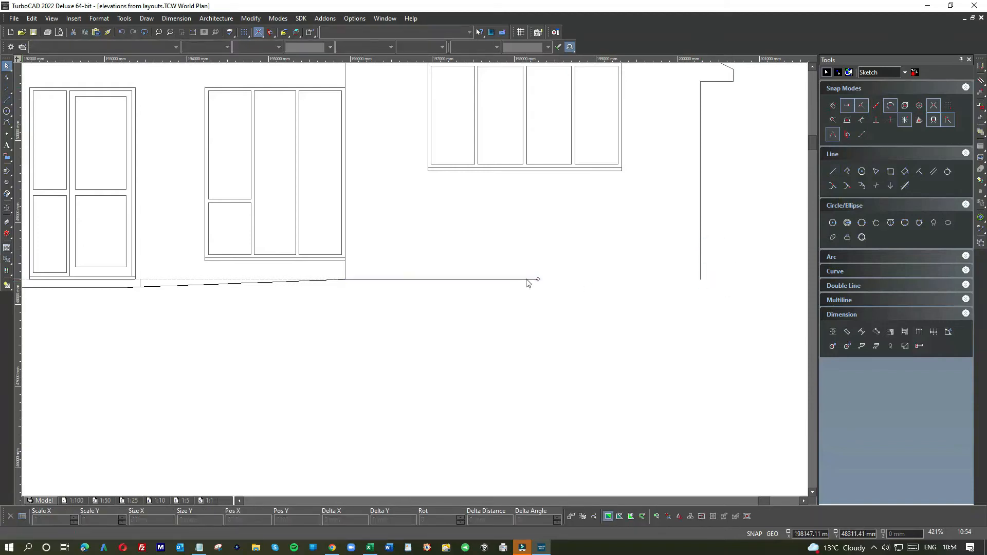
pyautogui.click(527, 281)
pyautogui.click(537, 279)
pyautogui.click(701, 278)
pyautogui.click(708, 251)
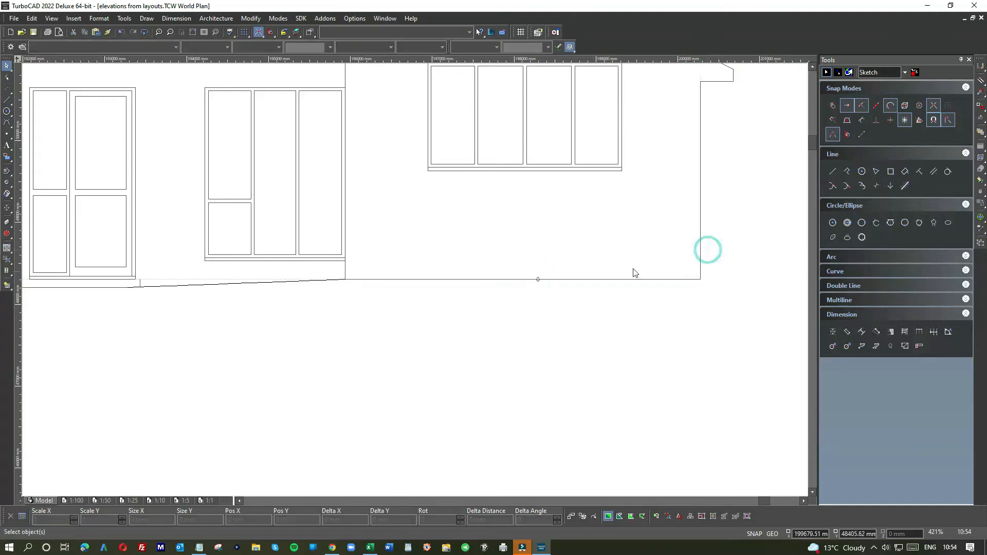
# Check the site photos, and draw a line parallel to the right-hand roof slope, offset 200 mm below it
pyautogui.scroll(-2, 413, 283)
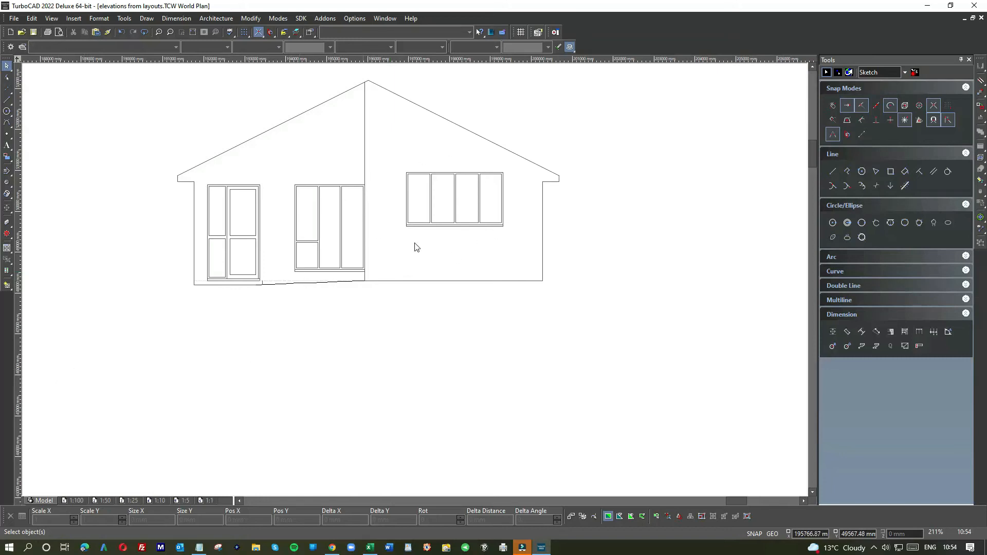
pyautogui.scroll(-6, 208, 291)
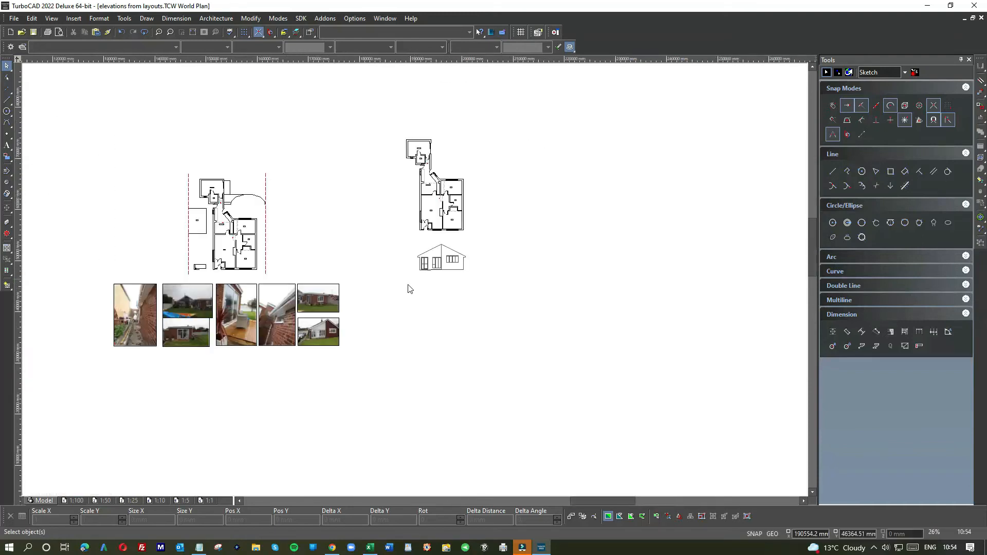
pyautogui.scroll(4, 324, 332)
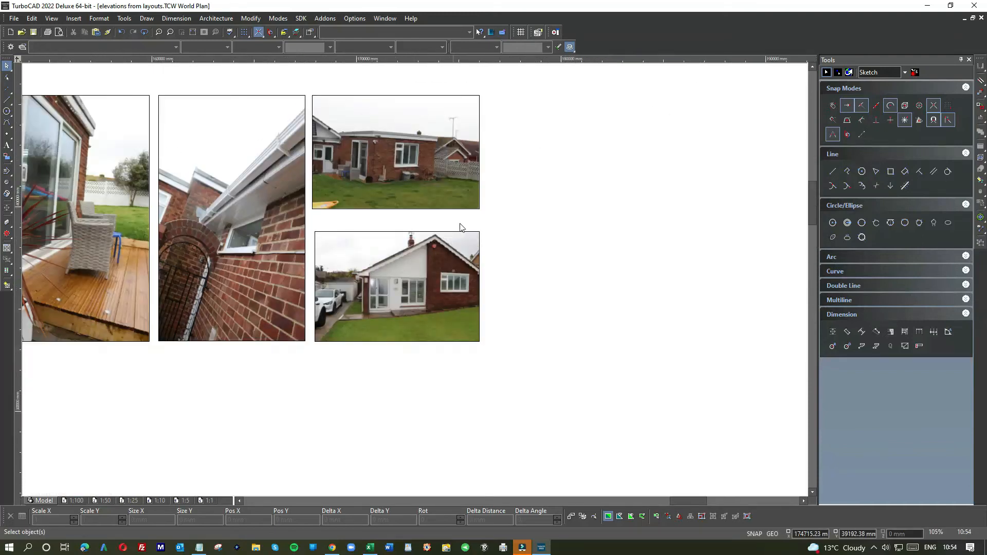
pyautogui.scroll(-4, 416, 280)
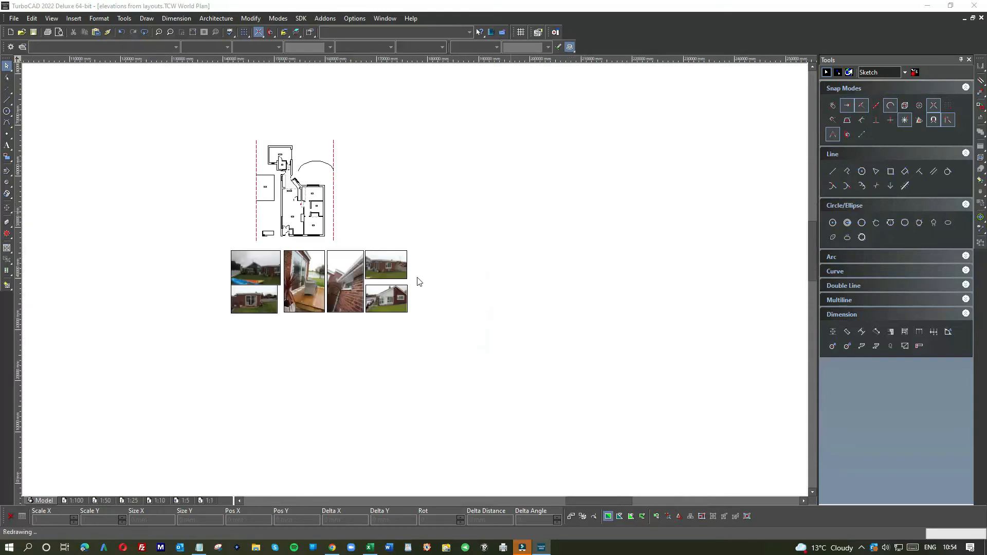
pyautogui.scroll(8, 416, 280)
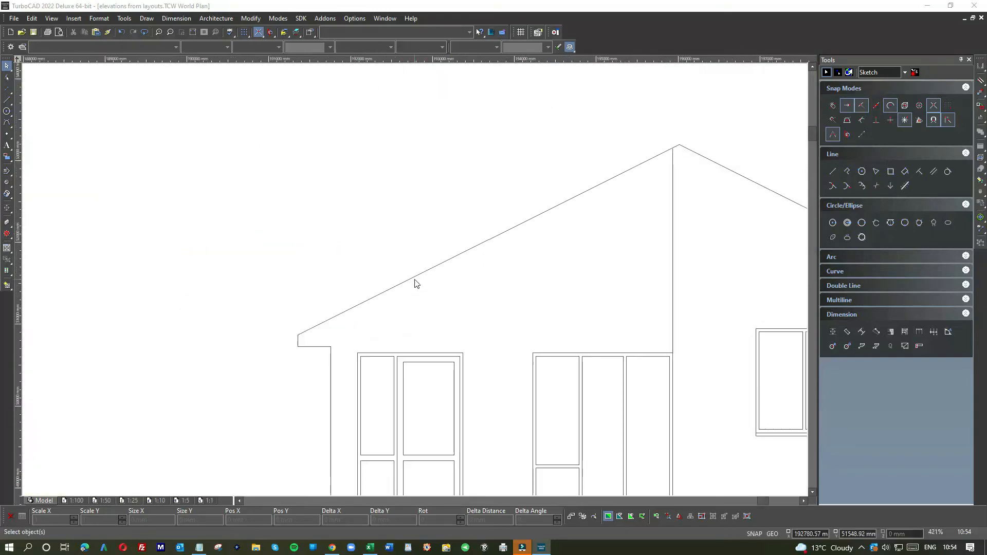
pyautogui.click(934, 172)
pyautogui.scroll(-2, 460, 283)
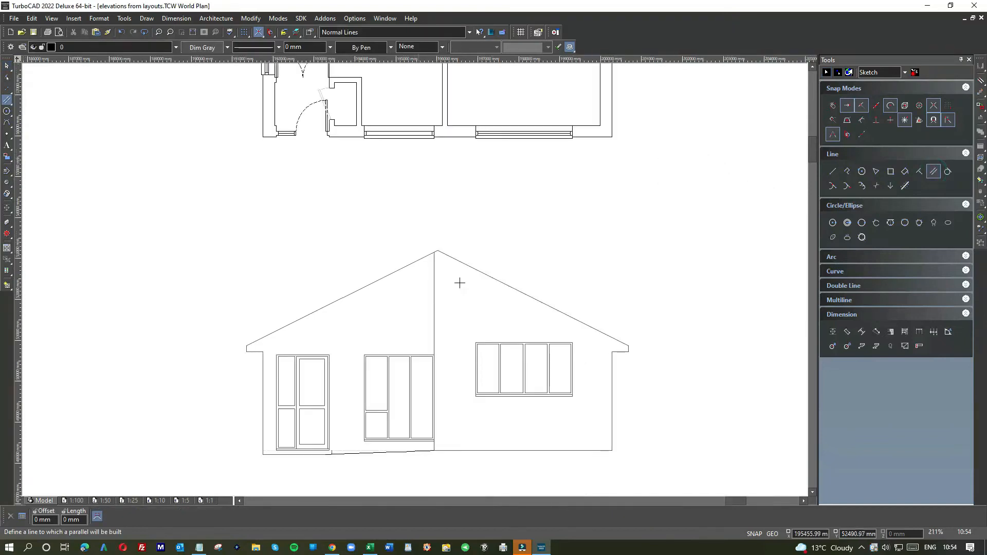
pyautogui.click(512, 289)
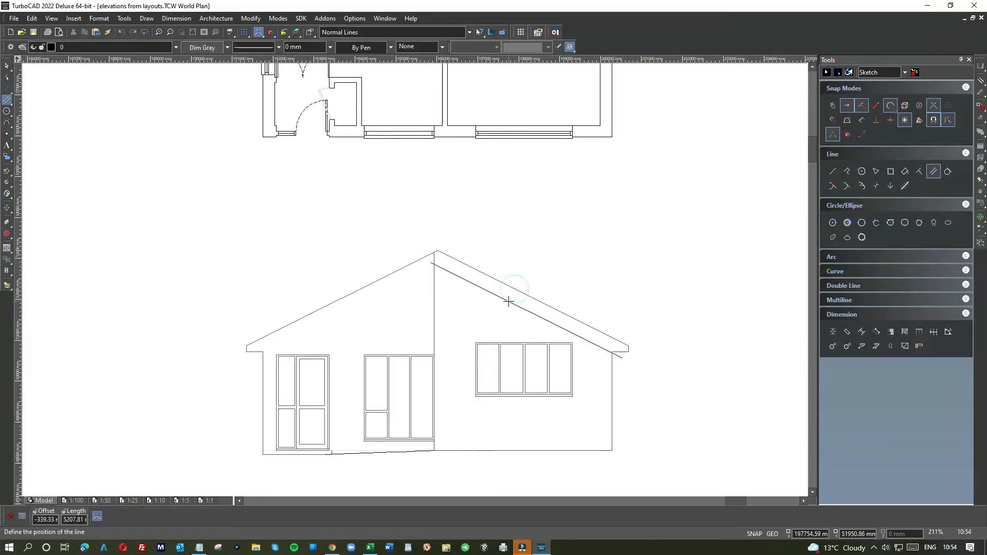
pyautogui.write('-')
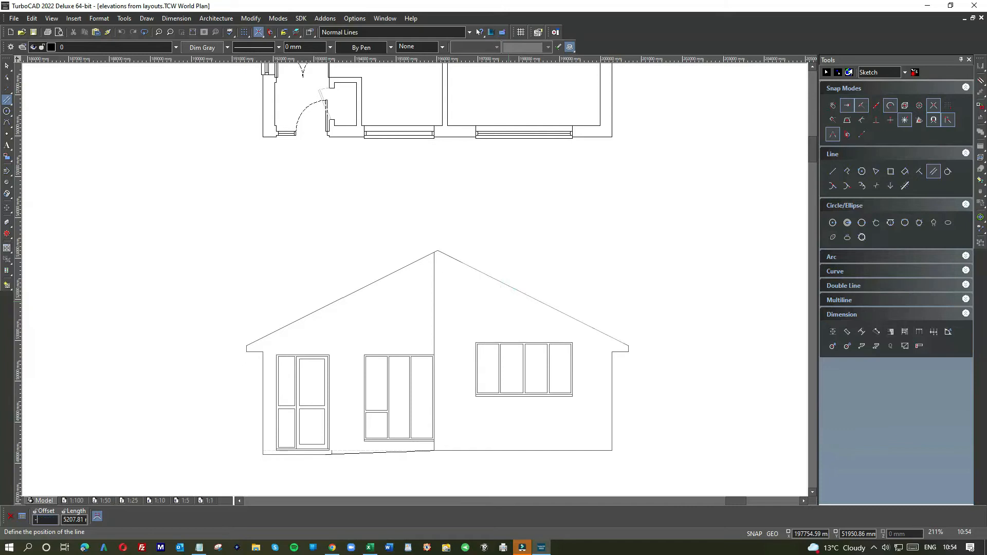
pyautogui.write('200')
pyautogui.press('Return')
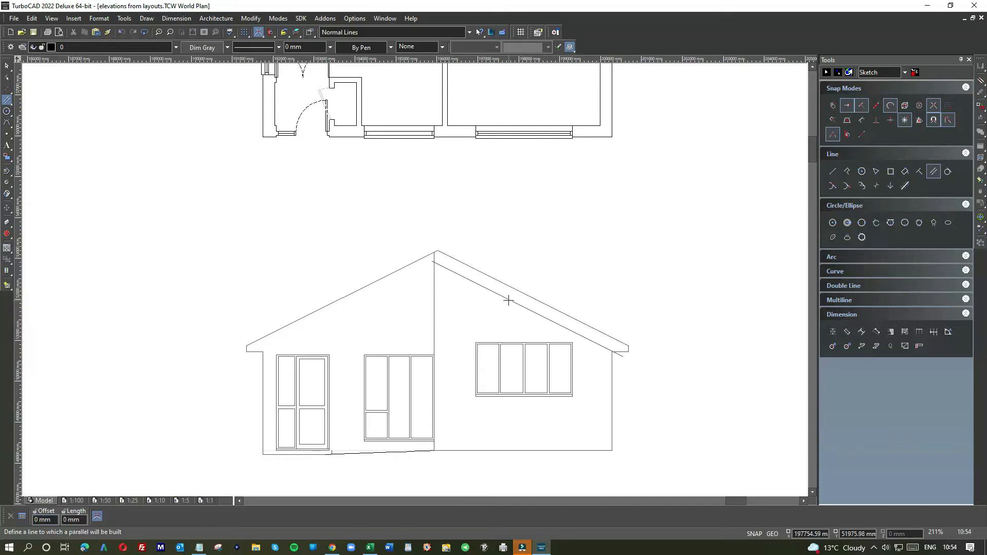
# Draw a line parallel to the left-hand roof slope, offset 200 mm below it
pyautogui.scroll(4, 414, 278)
pyautogui.click(407, 258)
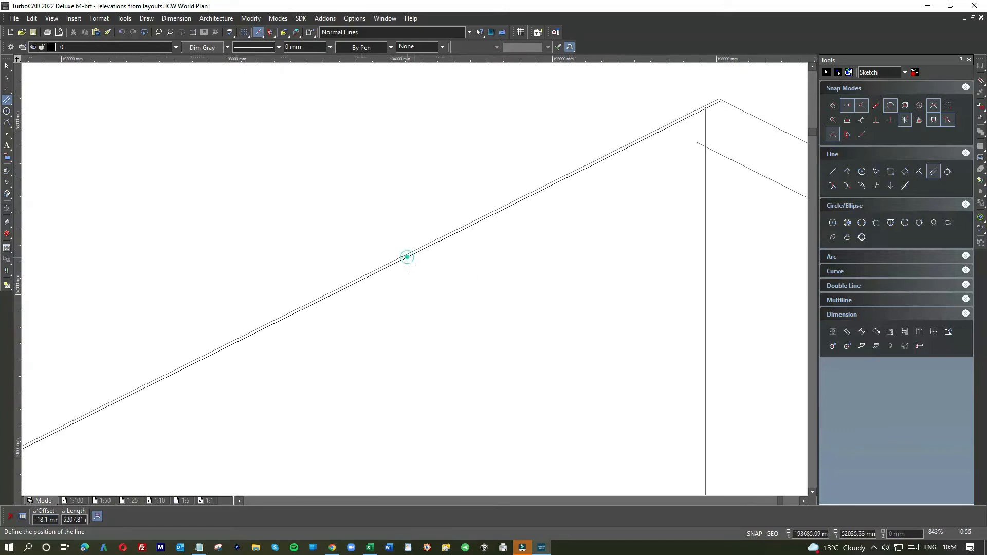
pyautogui.press('Tab')
pyautogui.write('200')
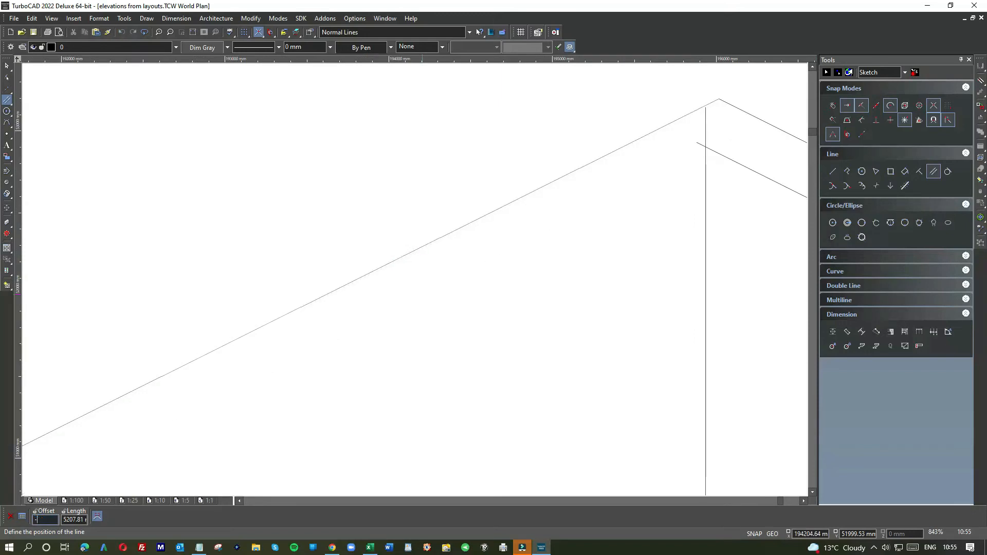
pyautogui.press('Return')
pyautogui.scroll(-4, 452, 270)
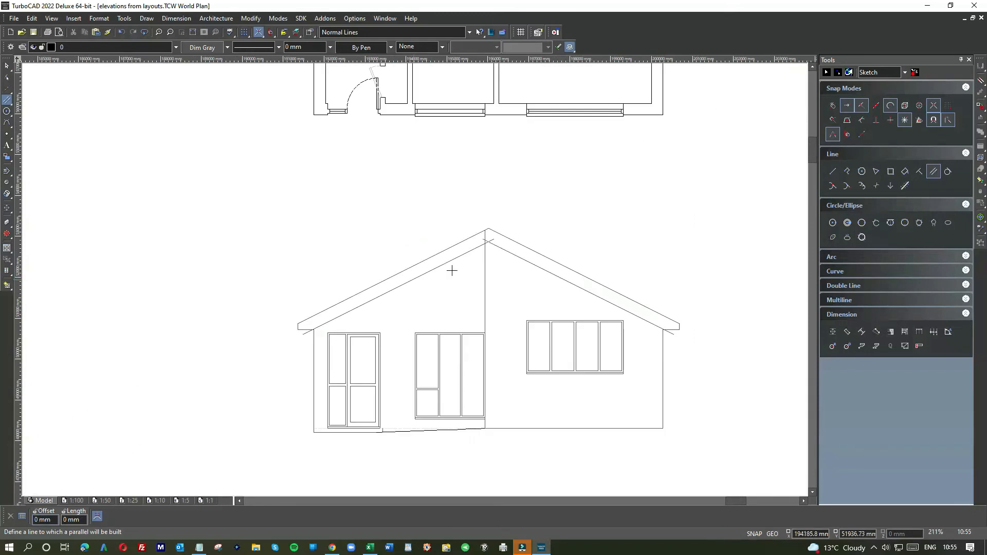
# Shorten the upper ends of both verge lines so they meet beneath the roof's apex
pyautogui.click(7, 65)
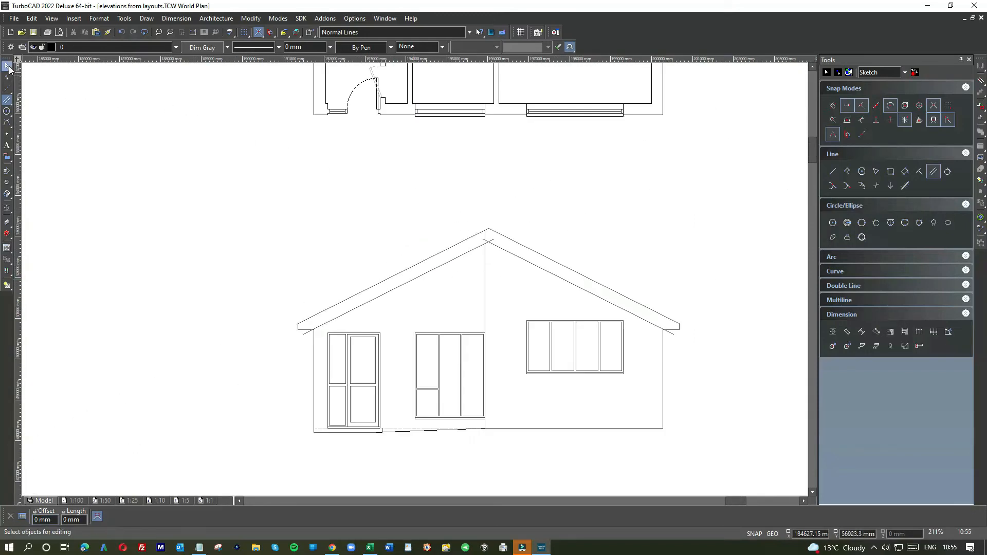
pyautogui.scroll(4, 488, 247)
pyautogui.scroll(2, 418, 282)
pyautogui.click(451, 254)
pyautogui.moveTo(466, 246); pyautogui.dragTo(423, 268)
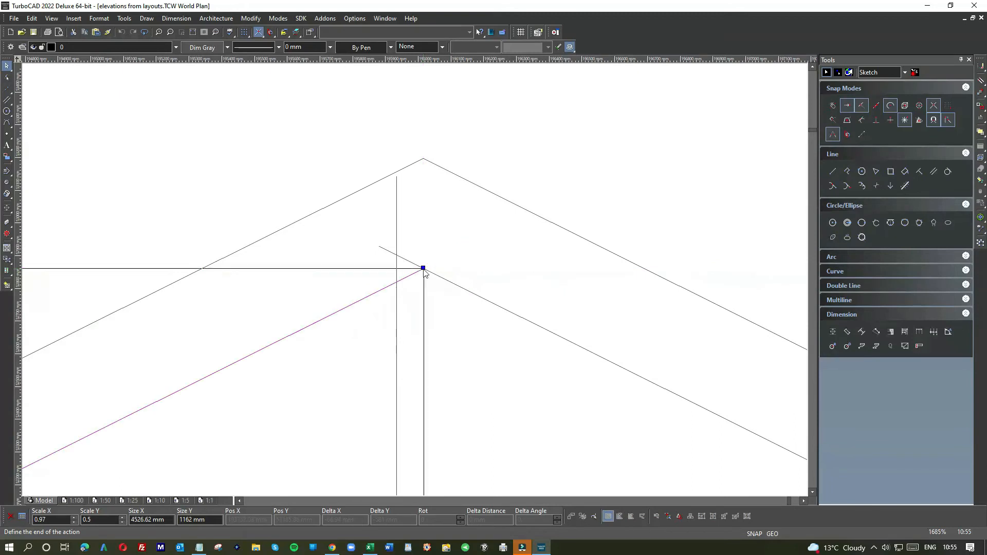
pyautogui.click(415, 232)
pyautogui.click(381, 249)
pyautogui.moveTo(379, 246); pyautogui.dragTo(422, 268)
pyautogui.click(434, 236)
# Lower the top of the dividing wall line to the left verge line, and trim that verge line's overshoot at the apex
pyautogui.click(394, 212)
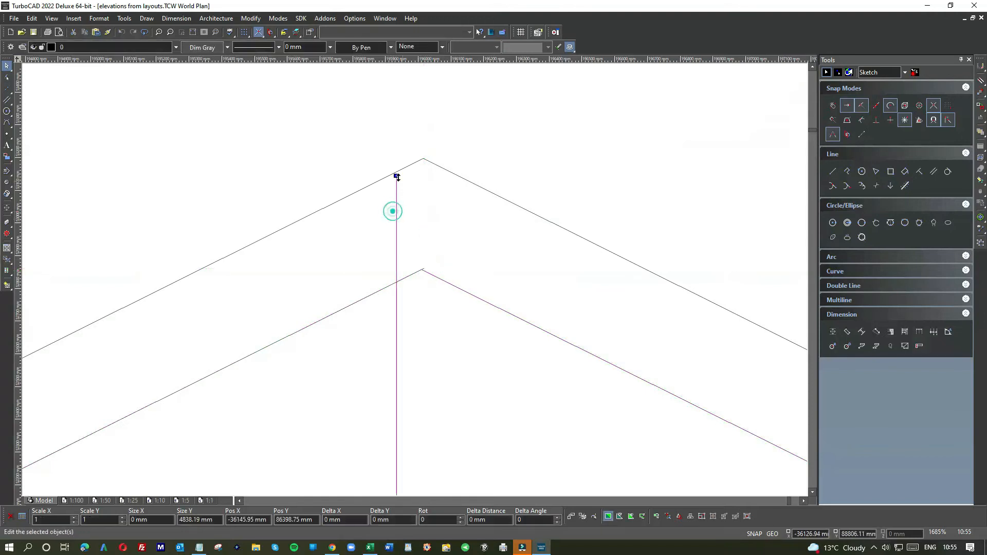
pyautogui.moveTo(397, 177); pyautogui.dragTo(396, 281)
pyautogui.scroll(5, 414, 280)
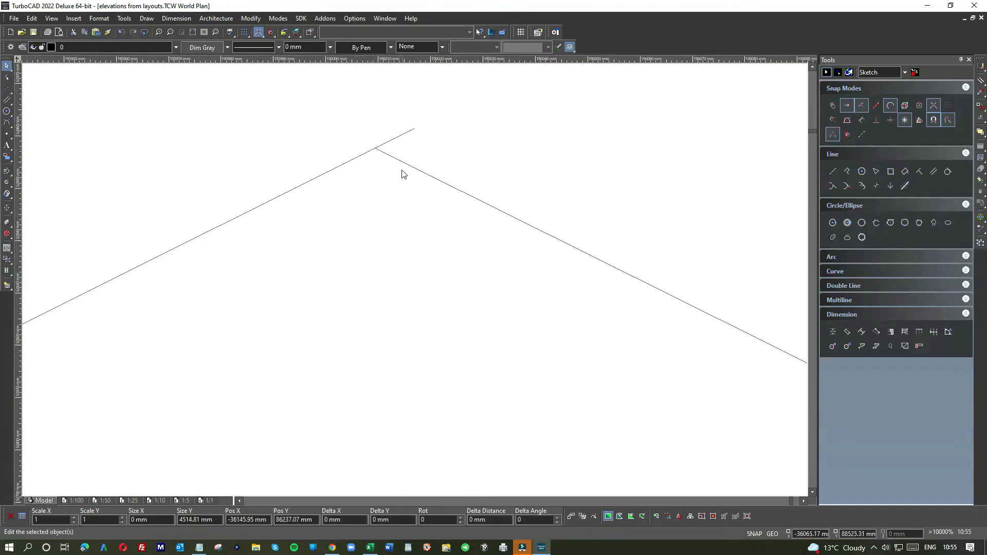
pyautogui.moveTo(413, 129); pyautogui.dragTo(374, 149)
pyautogui.click(378, 181)
# Check the front photo, and shorten the left verge line's lower end to the top of the left outer wall
pyautogui.scroll(-3, 415, 281)
pyautogui.scroll(-8, 416, 285)
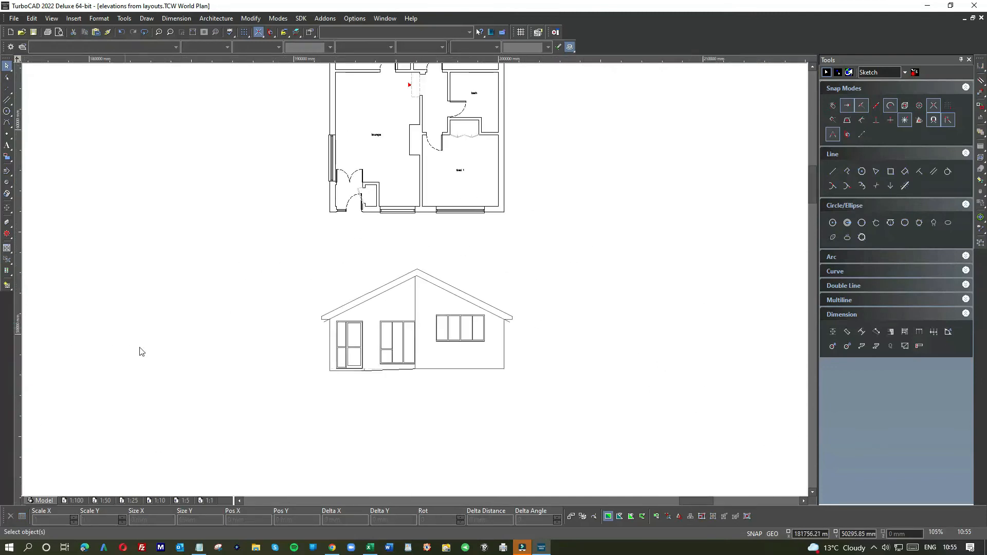
pyautogui.scroll(-2, 416, 297)
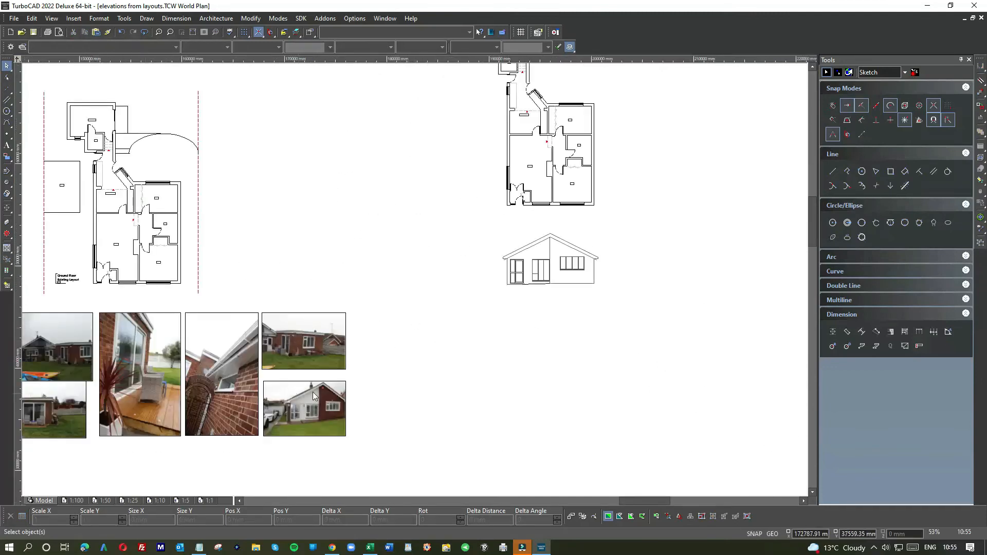
pyautogui.scroll(2, 424, 272)
pyautogui.scroll(4, 435, 277)
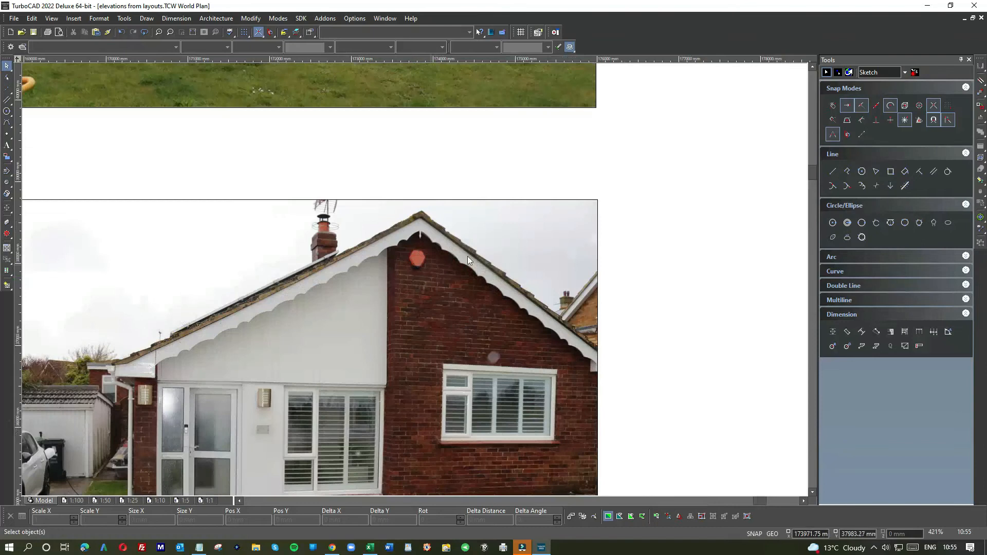
pyautogui.scroll(-6, 468, 260)
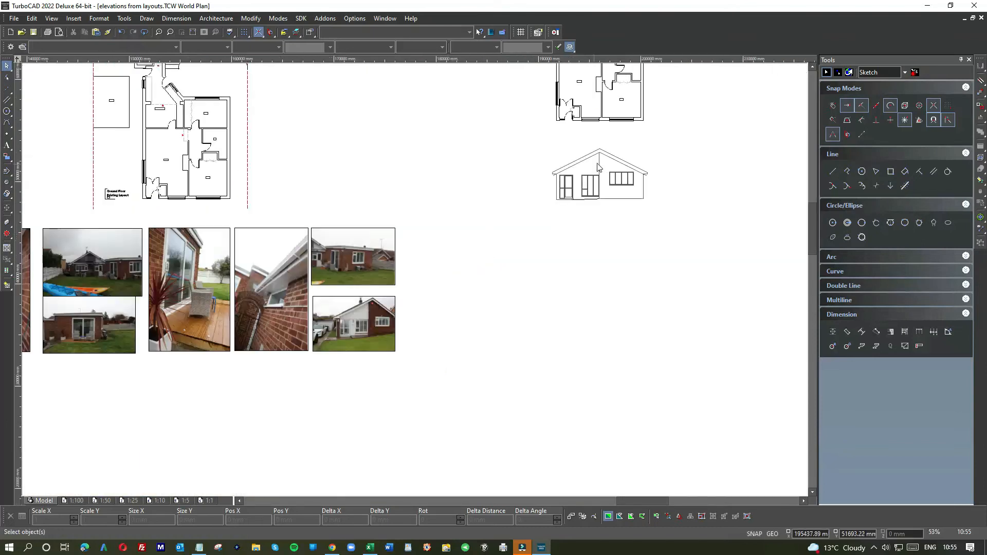
pyautogui.scroll(8, 562, 181)
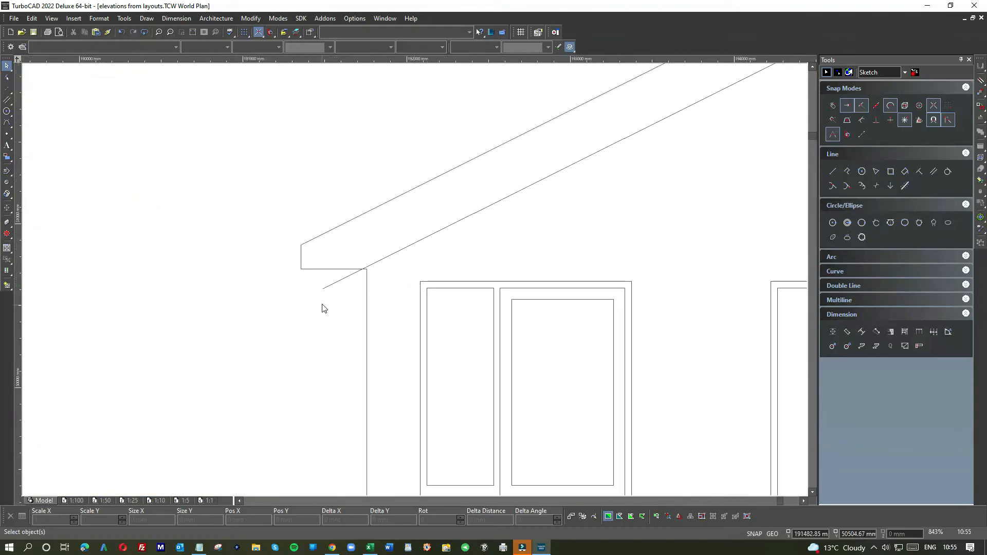
pyautogui.click(322, 289)
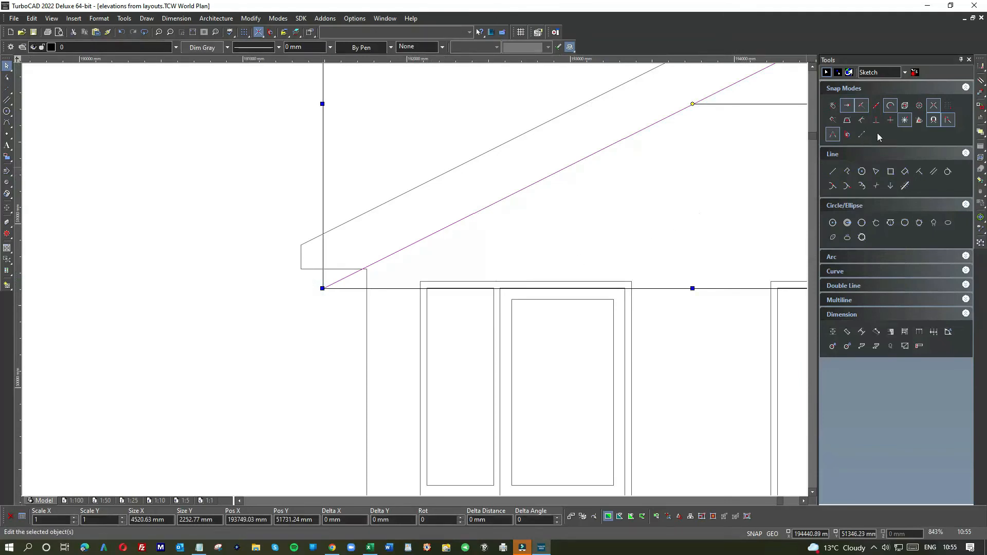
pyautogui.click(905, 120)
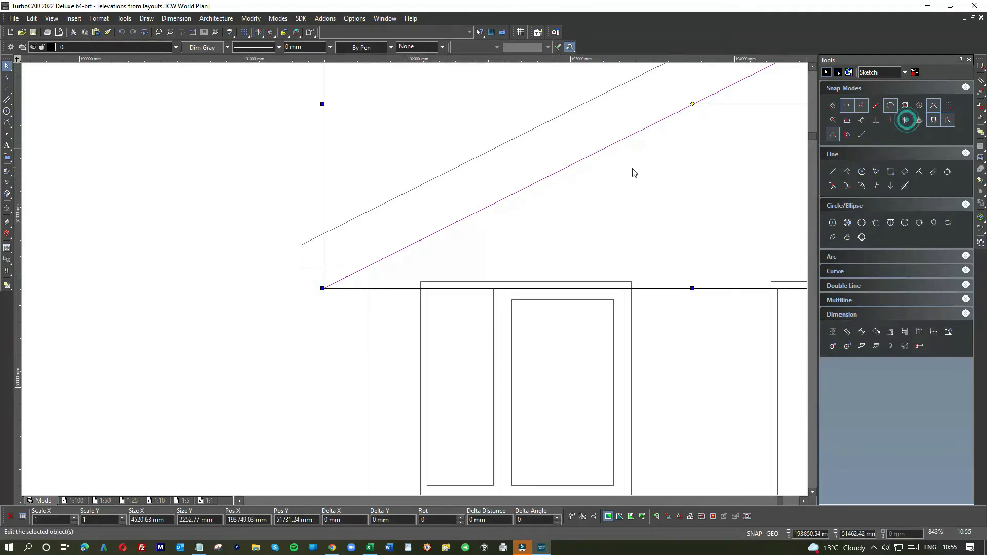
pyautogui.moveTo(323, 289); pyautogui.dragTo(366, 269)
pyautogui.click(399, 236)
pyautogui.click(374, 279)
# Fine-tune the left verge line's lower end so it meets the corner of the soffit and outer wall exactly
pyautogui.scroll(5, 374, 279)
pyautogui.click(366, 256)
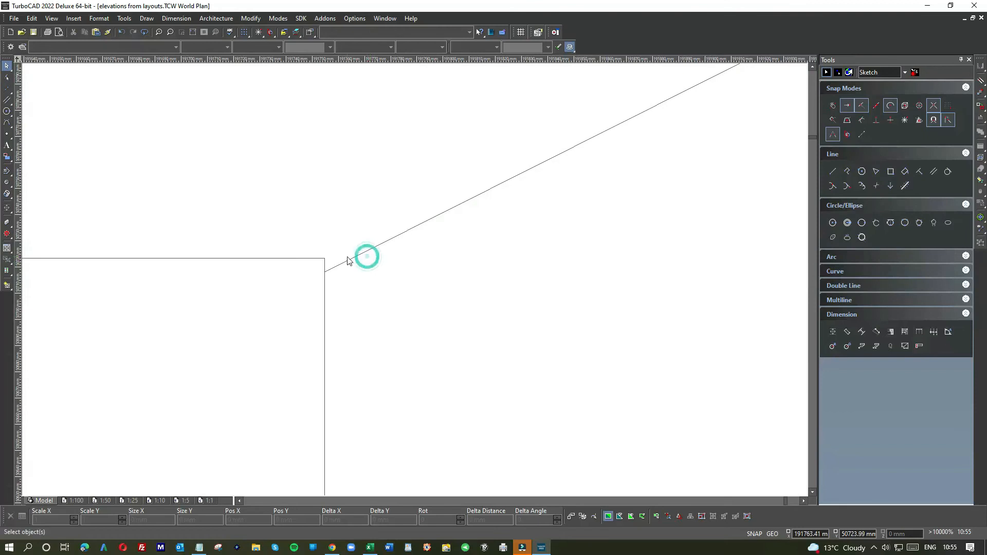
pyautogui.click(351, 261)
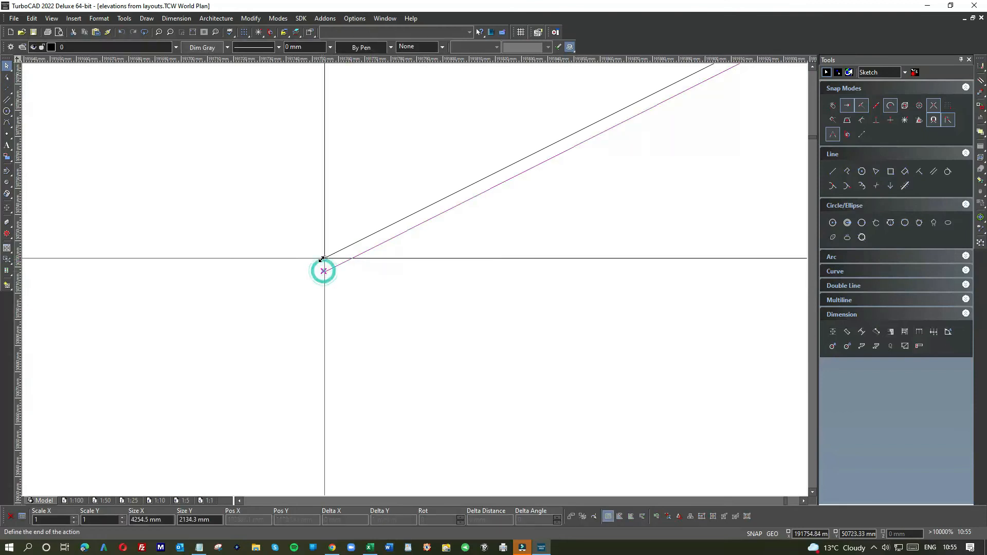
pyautogui.click(324, 257)
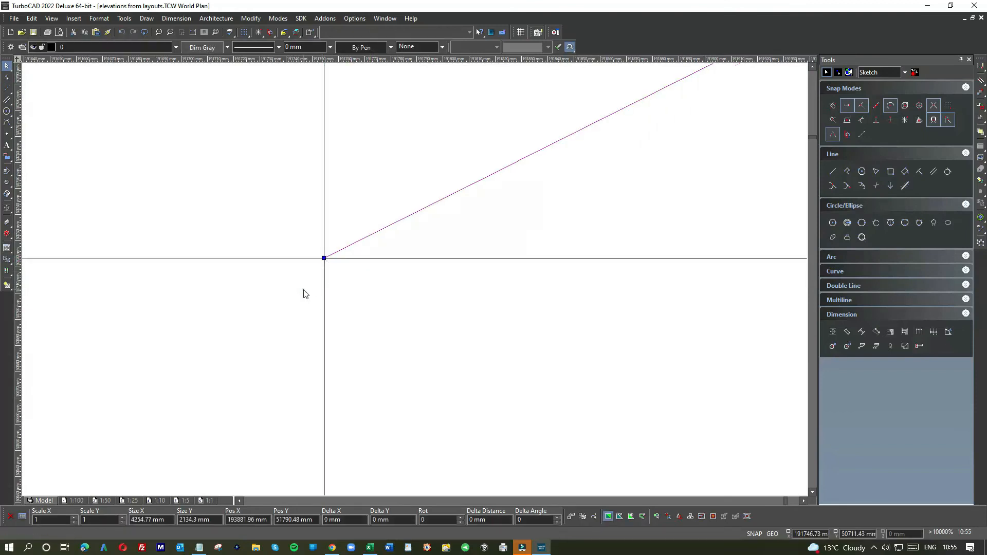
# Shorten the right verge line's lower end to the top of the right outer wall
pyautogui.scroll(-5, 304, 291)
pyautogui.scroll(-2, 416, 284)
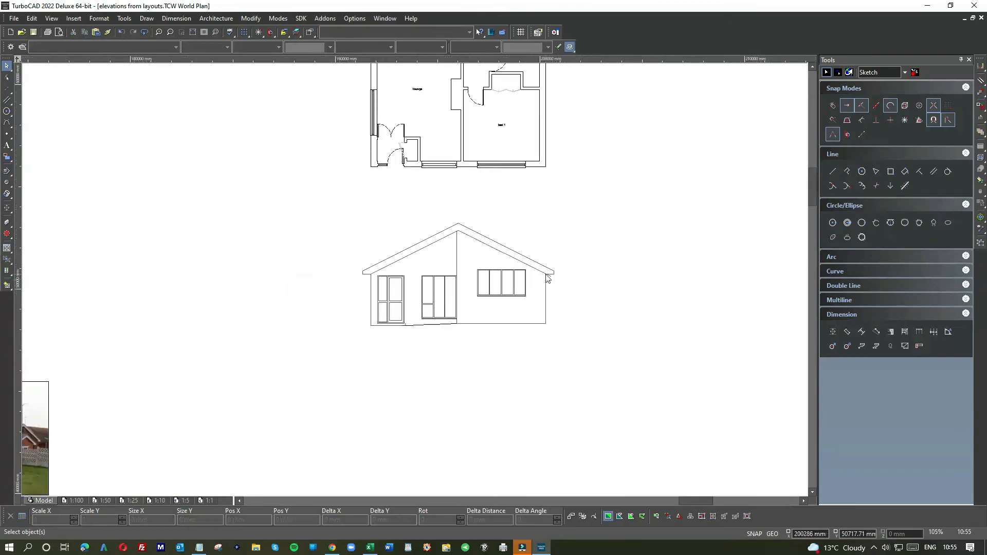
pyautogui.scroll(4, 547, 278)
pyautogui.click(469, 307)
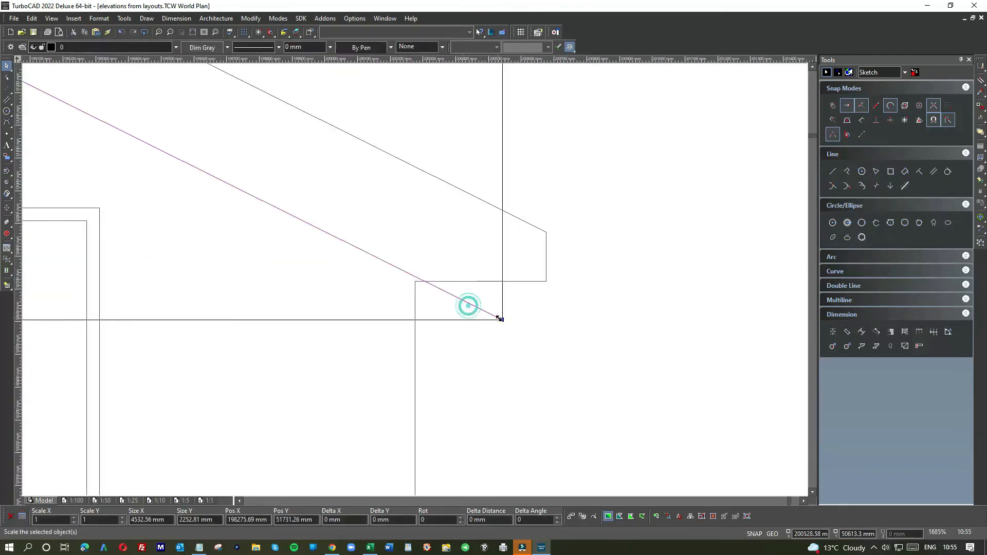
pyautogui.moveTo(502, 319); pyautogui.dragTo(414, 282)
pyautogui.click(392, 293)
# Fine-tune the right verge line's lower end so it meets the corner of the soffit and outer wall exactly
pyautogui.scroll(2, 416, 284)
pyautogui.scroll(2, 415, 283)
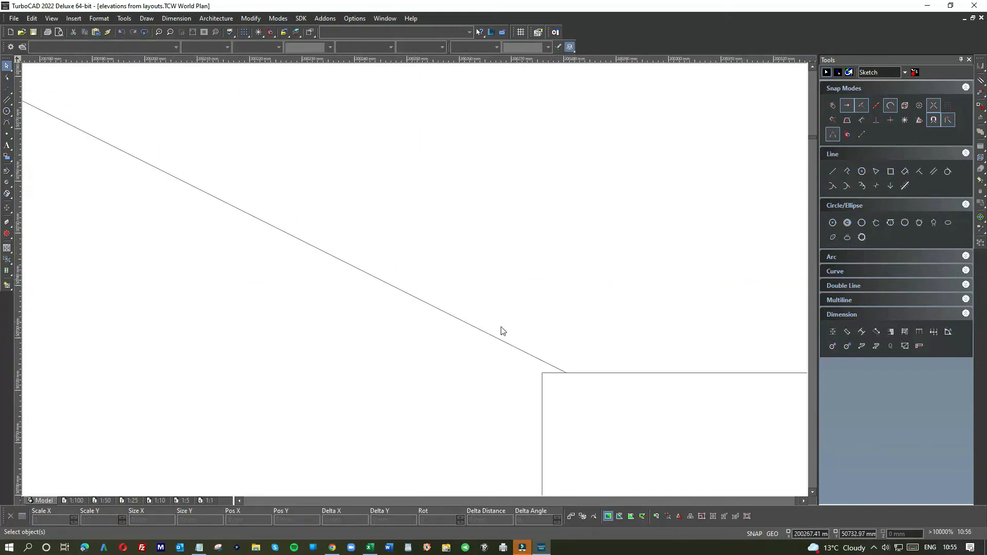
pyautogui.click(520, 349)
pyautogui.moveTo(564, 371); pyautogui.dragTo(542, 373)
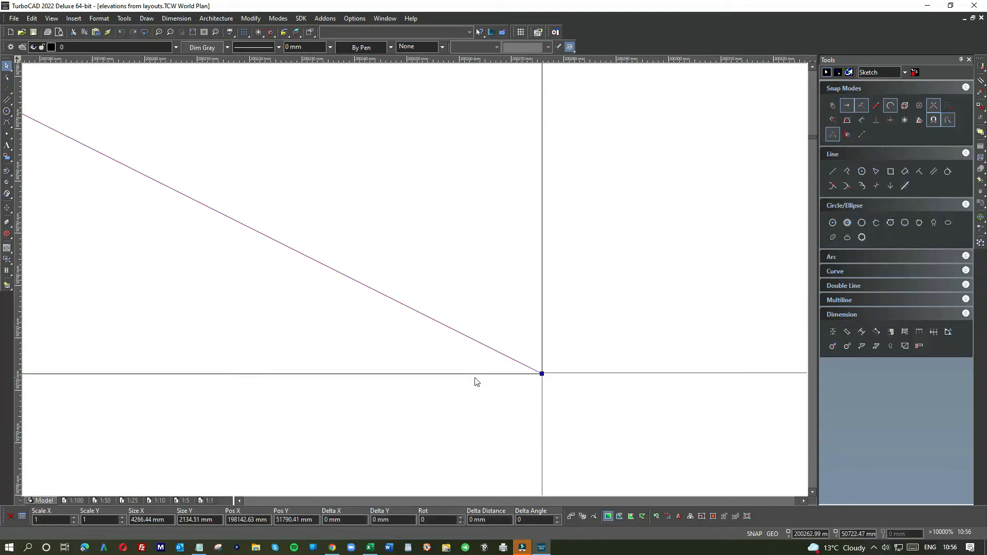
pyautogui.click(474, 379)
pyautogui.click(531, 367)
pyautogui.scroll(4, 535, 373)
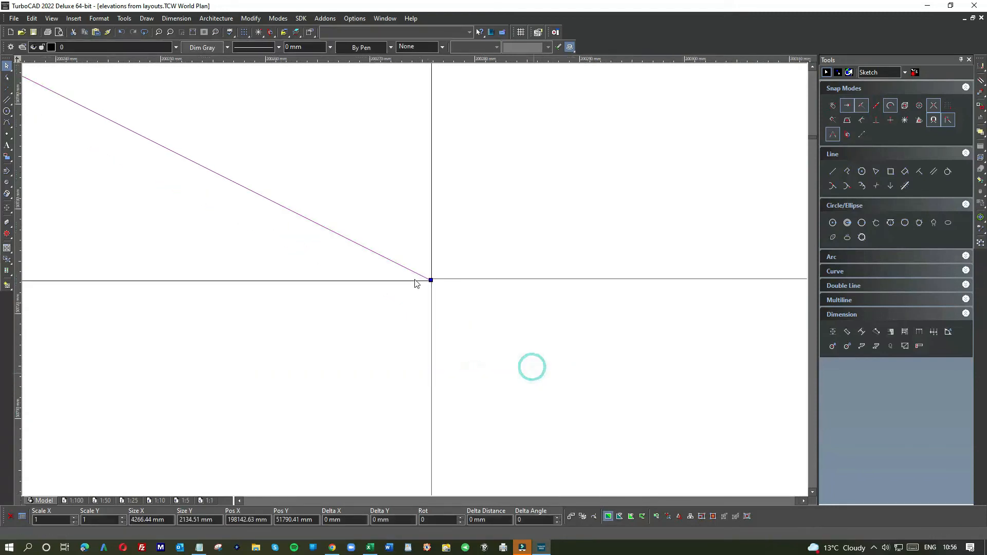
pyautogui.moveTo(549, 292); pyautogui.dragTo(549, 279)
pyautogui.click(486, 308)
# Compare the elevation's roof and verges with the front site photo
pyautogui.scroll(-6, 414, 283)
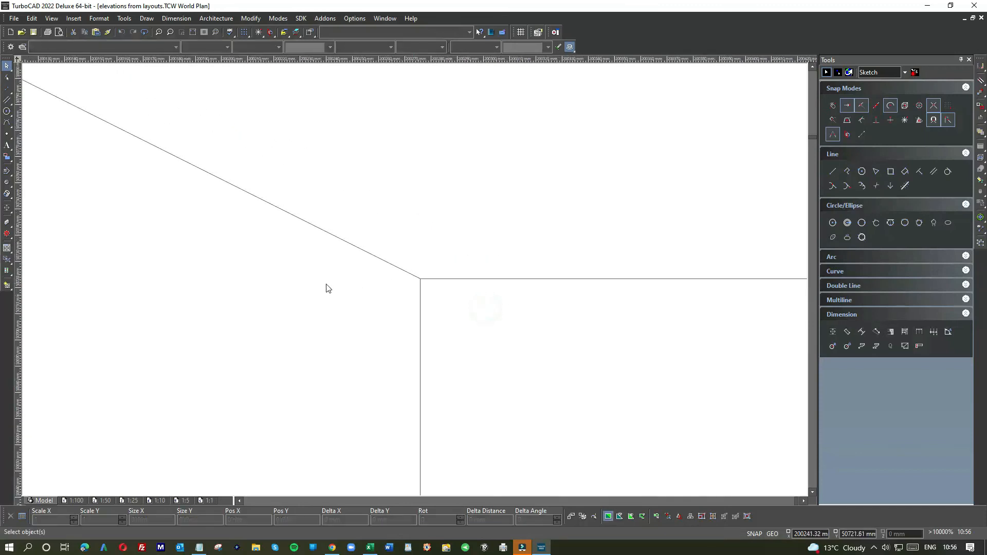
pyautogui.scroll(-1, 415, 282)
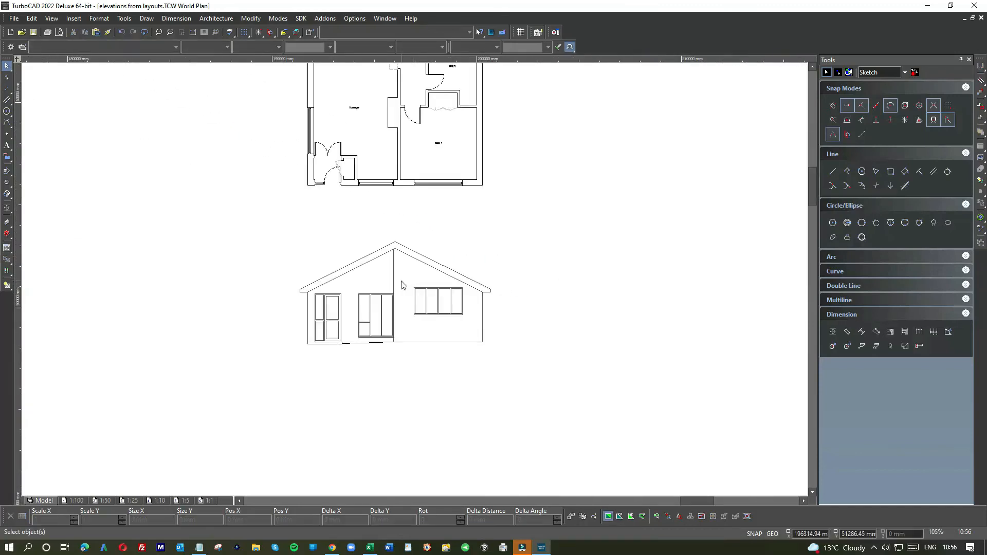
pyautogui.scroll(-2, 402, 285)
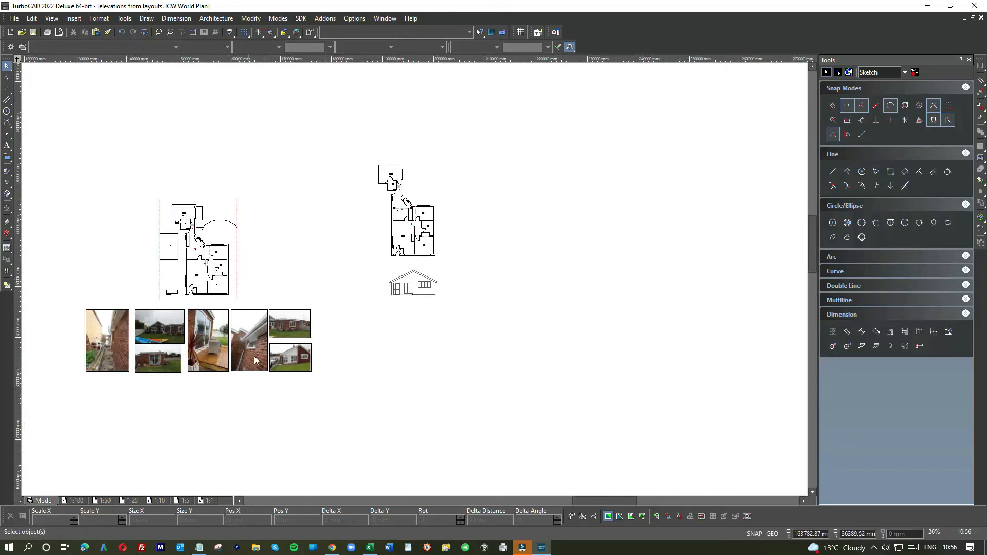
pyautogui.scroll(2, 291, 350)
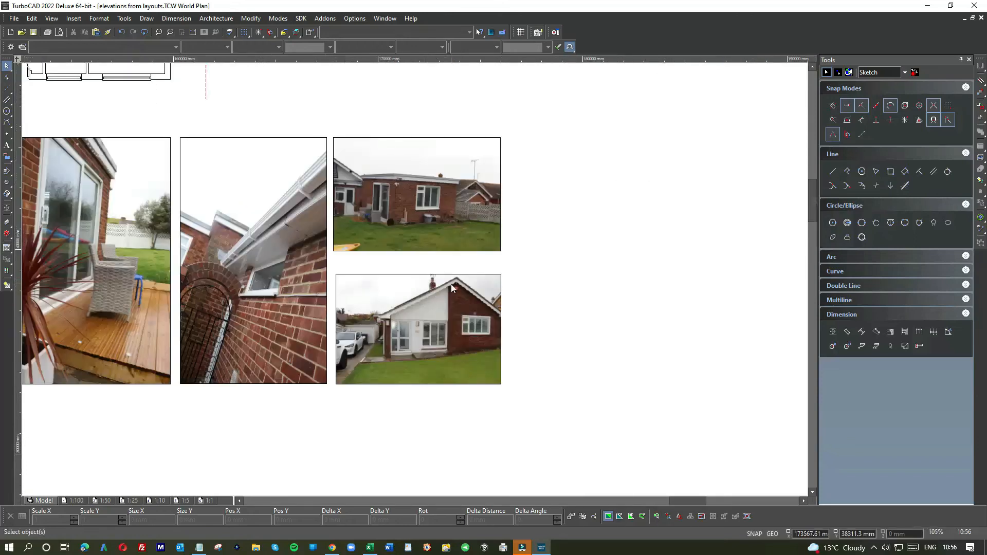
pyautogui.scroll(-1, 427, 281)
pyautogui.scroll(-1, 455, 255)
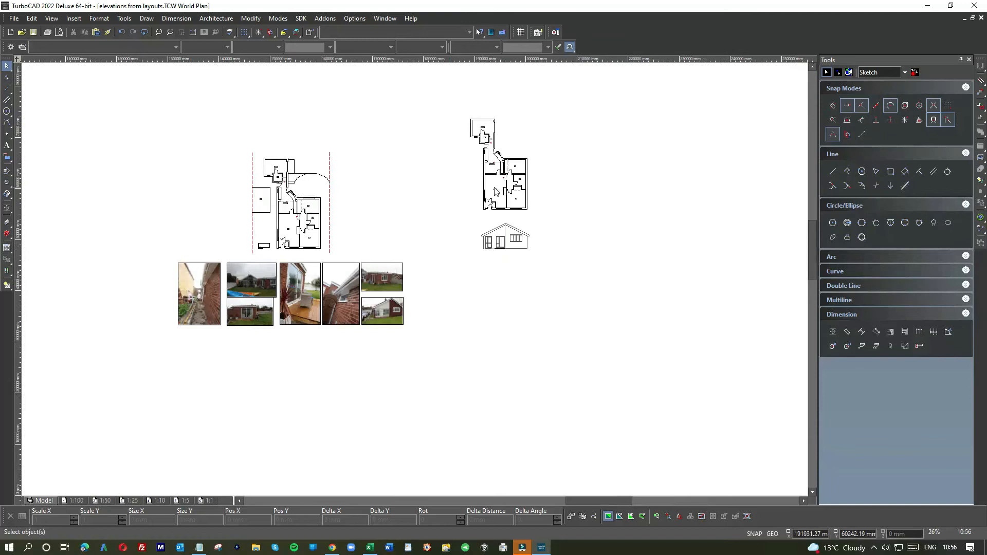
# Project a trial vertical line from the chimney breast's corner in the floor plan down onto the front elevation, and delete it
pyautogui.scroll(2, 499, 188)
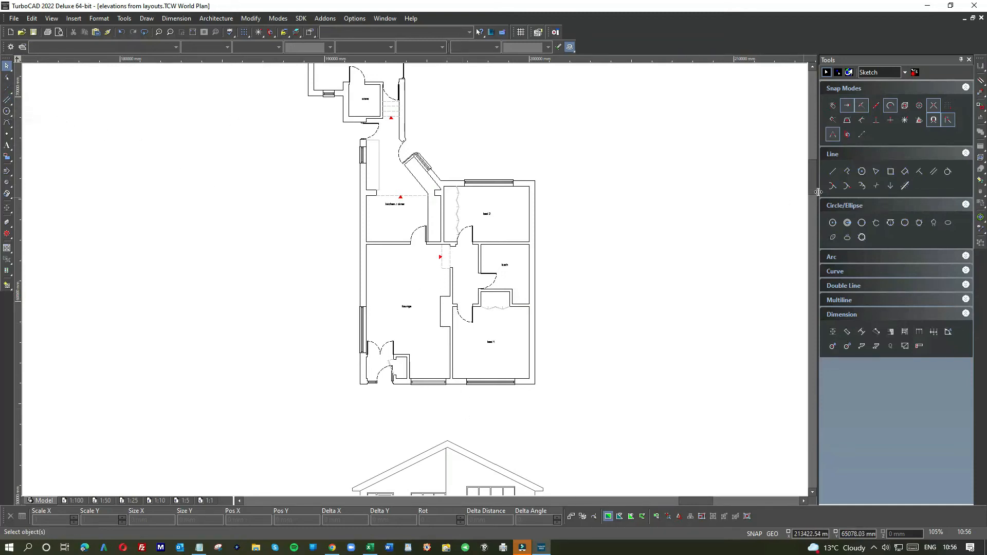
pyautogui.click(833, 172)
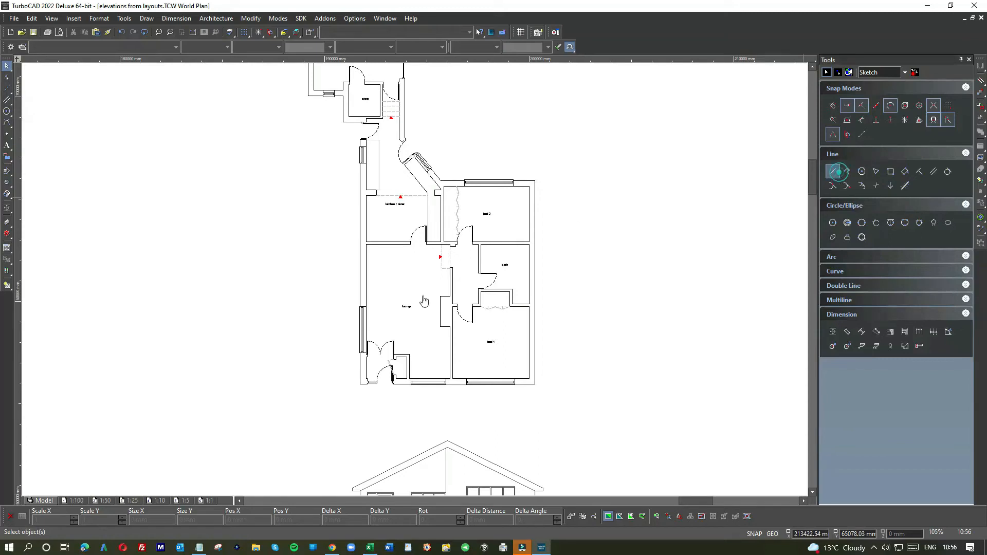
pyautogui.click(451, 295)
pyautogui.scroll(-3, 450, 295)
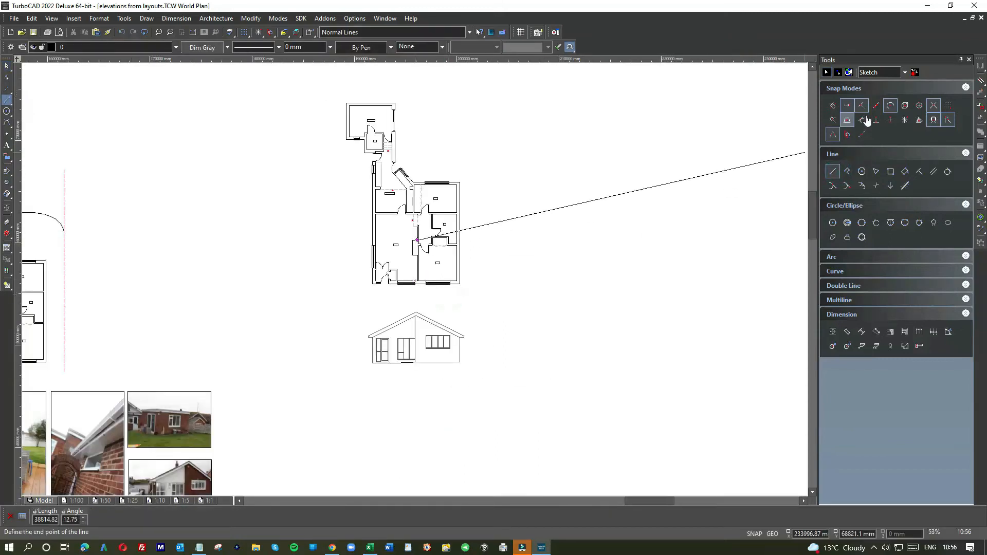
pyautogui.click(905, 121)
pyautogui.click(406, 326)
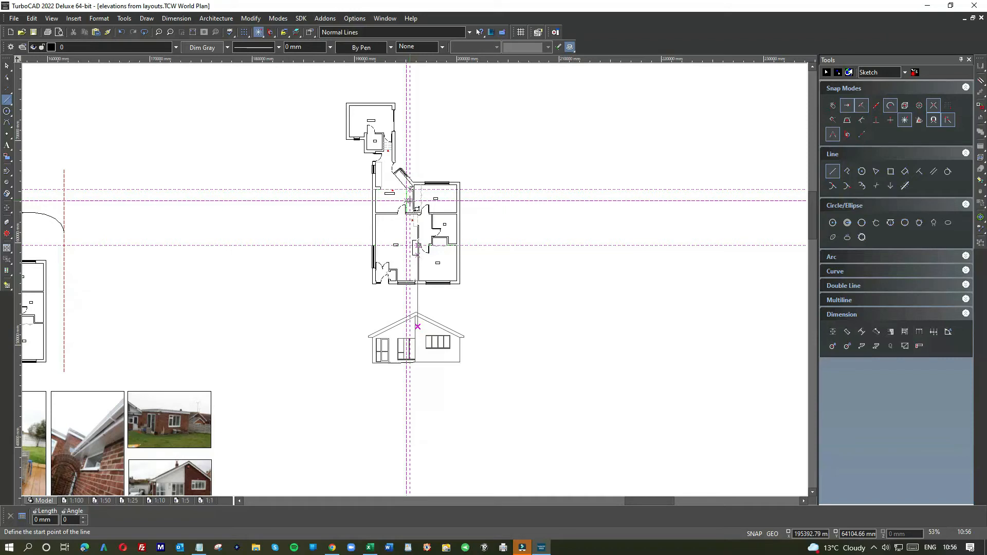
pyautogui.click(6, 65)
pyautogui.click(417, 295)
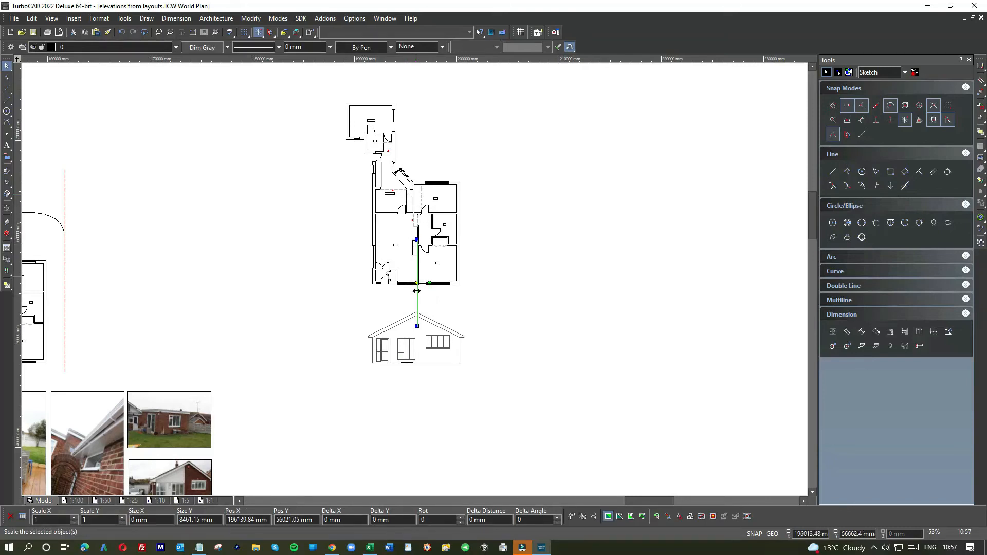
pyautogui.click(516, 250)
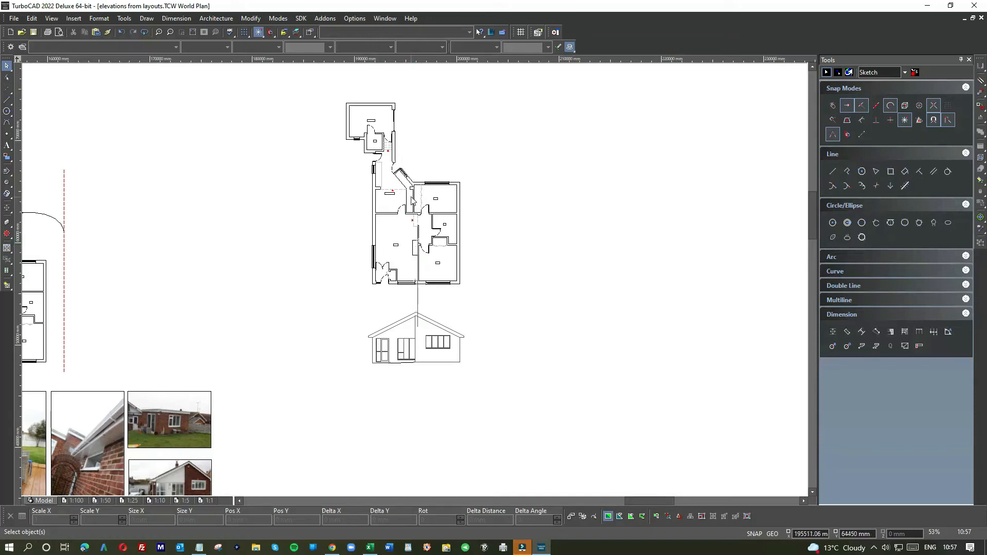
pyautogui.click(418, 306)
pyautogui.press('Delete')
pyautogui.scroll(-3, 421, 346)
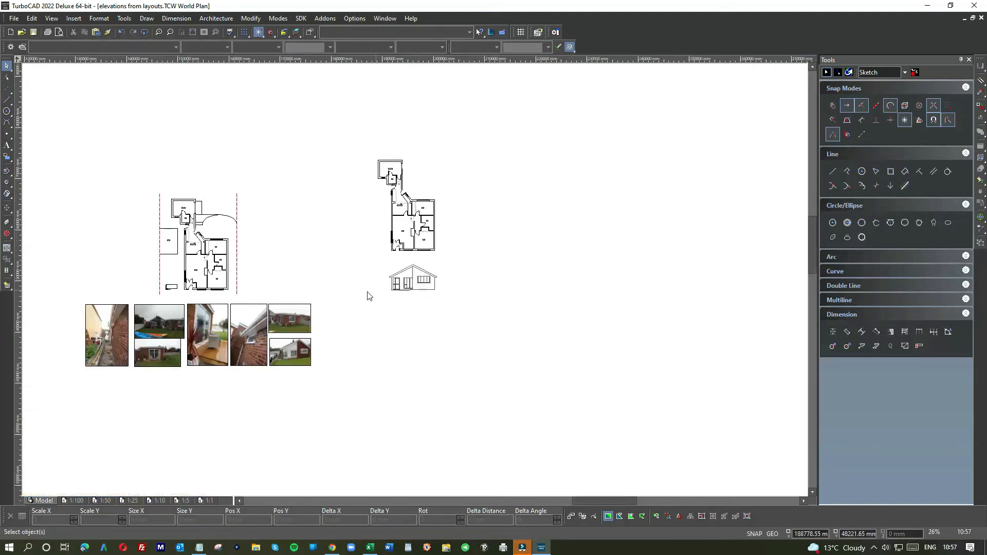
pyautogui.scroll(-3, 417, 284)
pyautogui.scroll(-3, 410, 290)
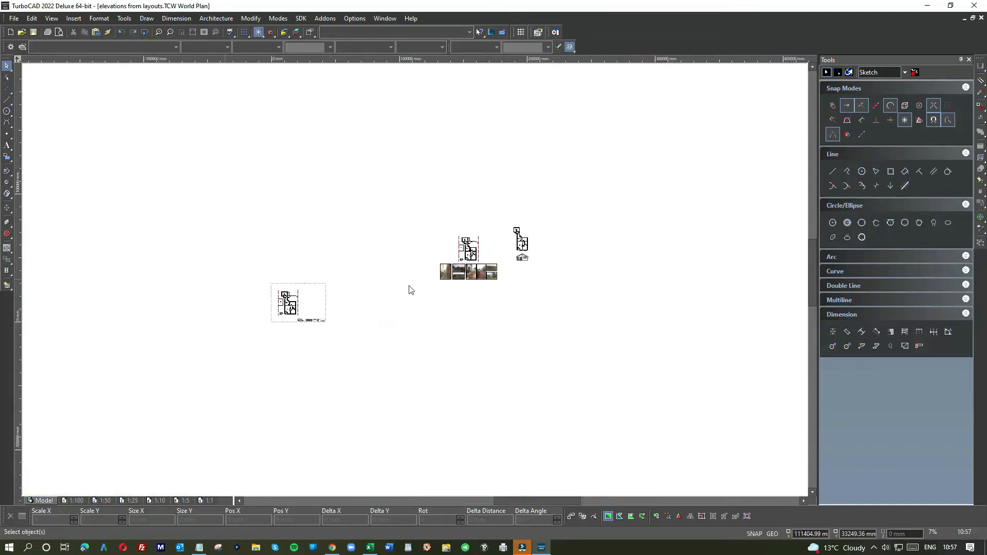
# Copy the "Ground Floor Proposed Layout" title from the bottom of the drawing sheet
pyautogui.scroll(10, 296, 328)
pyautogui.moveTo(269, 226); pyautogui.dragTo(346, 257)
pyautogui.scroll(-12, 541, 230)
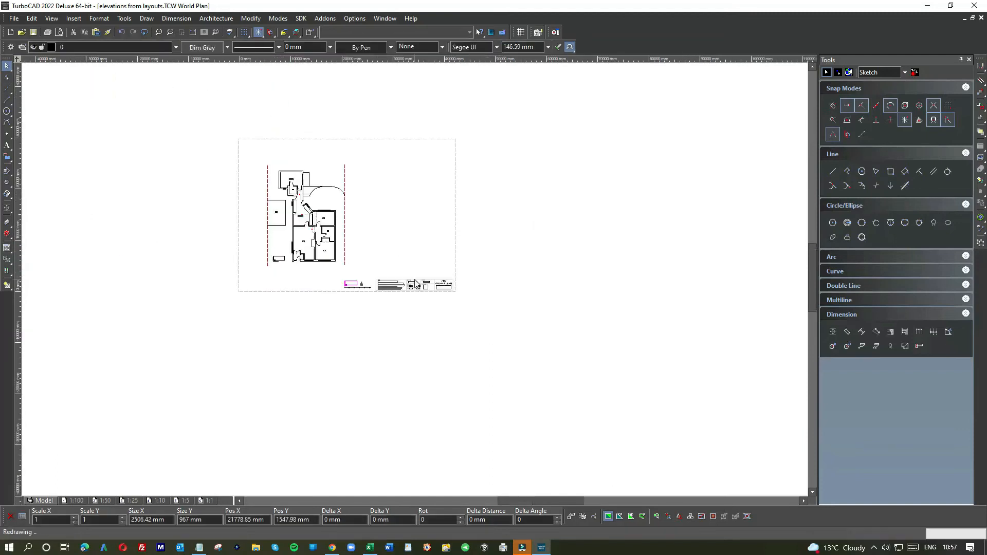
pyautogui.scroll(12, 415, 282)
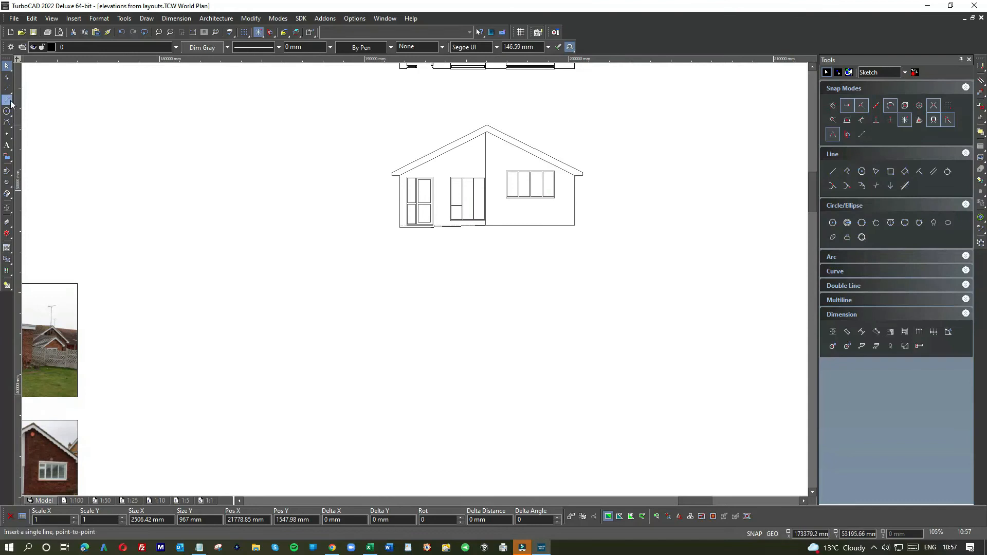
# Draw a vertical guide line down from the front elevation's lower left wall corner and a horizontal guide line crossing it beneath the building
pyautogui.click(7, 101)
pyautogui.scroll(5, 415, 273)
pyautogui.click(429, 228)
pyautogui.click(421, 303)
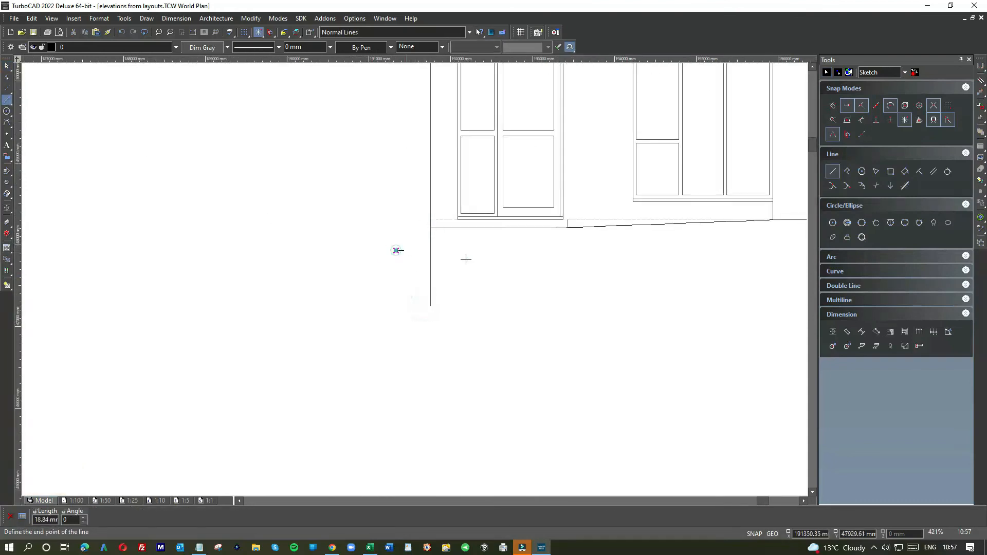
pyautogui.click(511, 264)
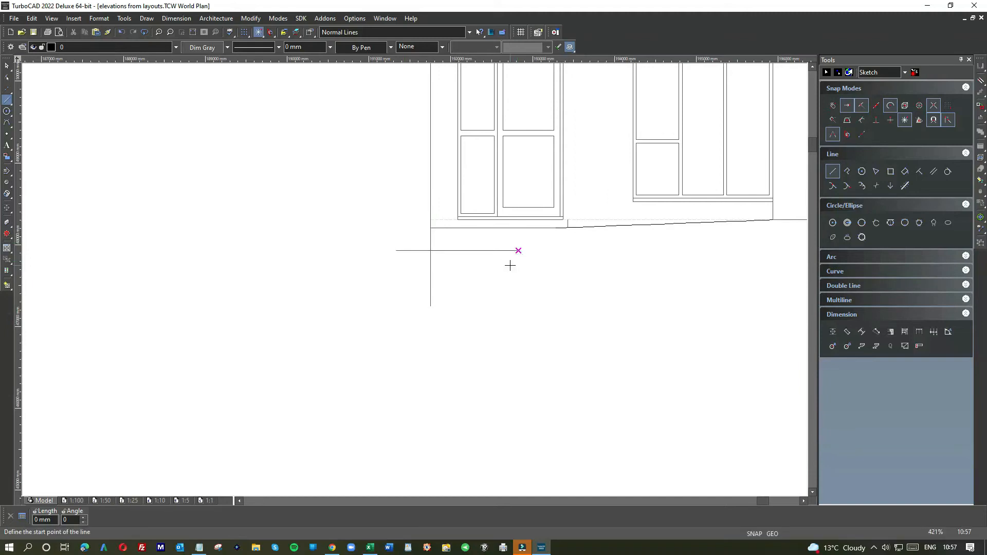
# Paste the copied title beneath the front elevation with its corner on the guide lines' crossing, and delete the leftover guide line
pyautogui.hotkey('ctrl', 'v')
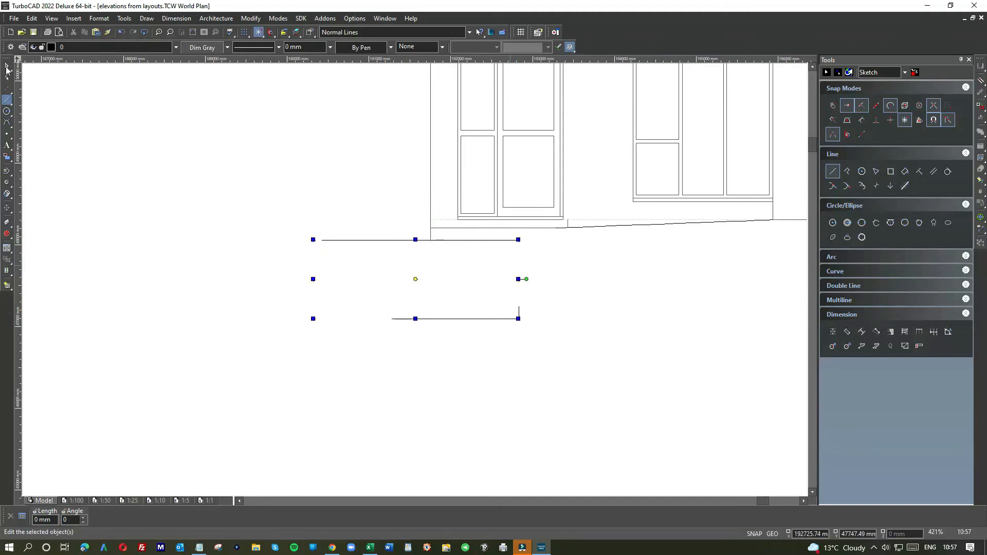
pyautogui.moveTo(322, 245); pyautogui.dragTo(408, 260)
pyautogui.scroll(4, 414, 282)
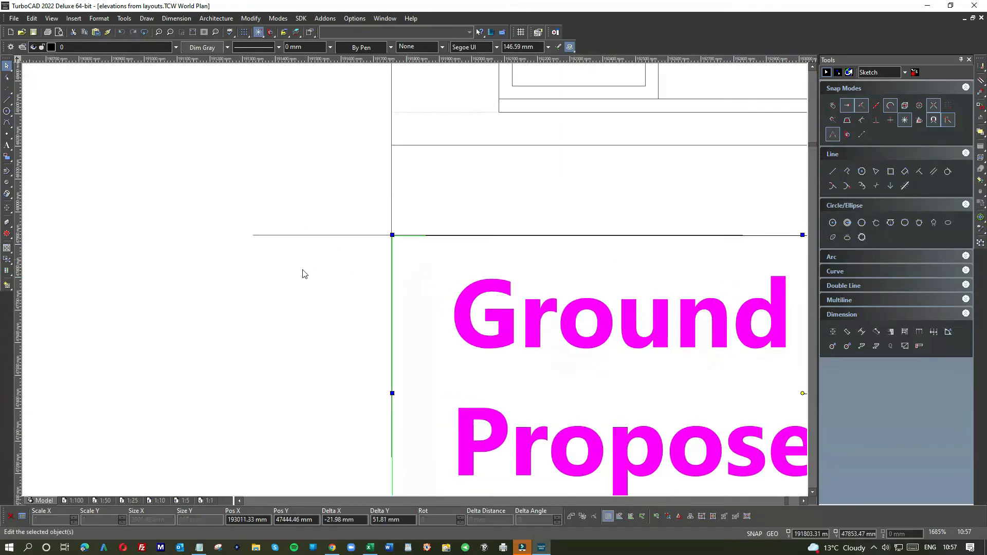
pyautogui.click(293, 229)
pyautogui.click(293, 234)
pyautogui.press('Delete')
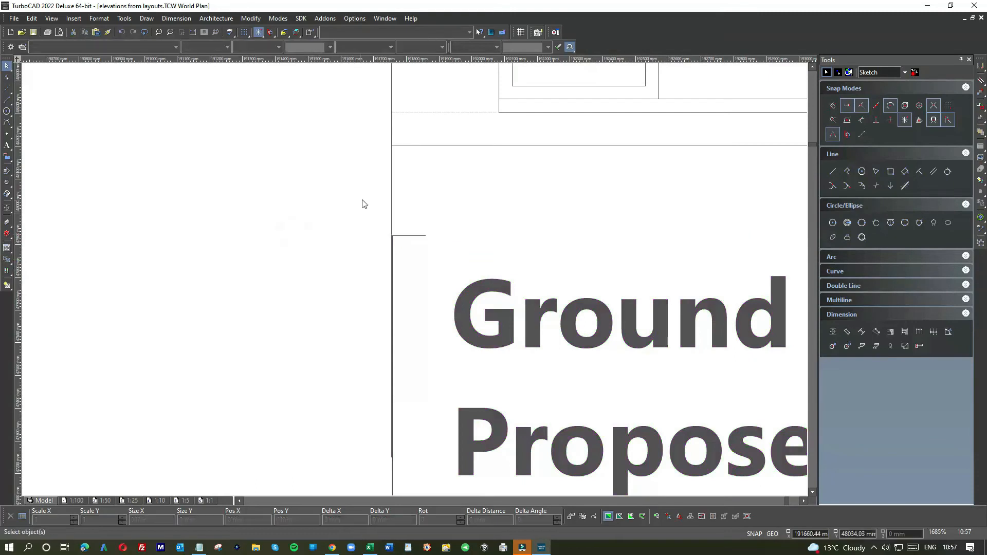
pyautogui.scroll(-4, 416, 283)
pyautogui.scroll(-2, 416, 283)
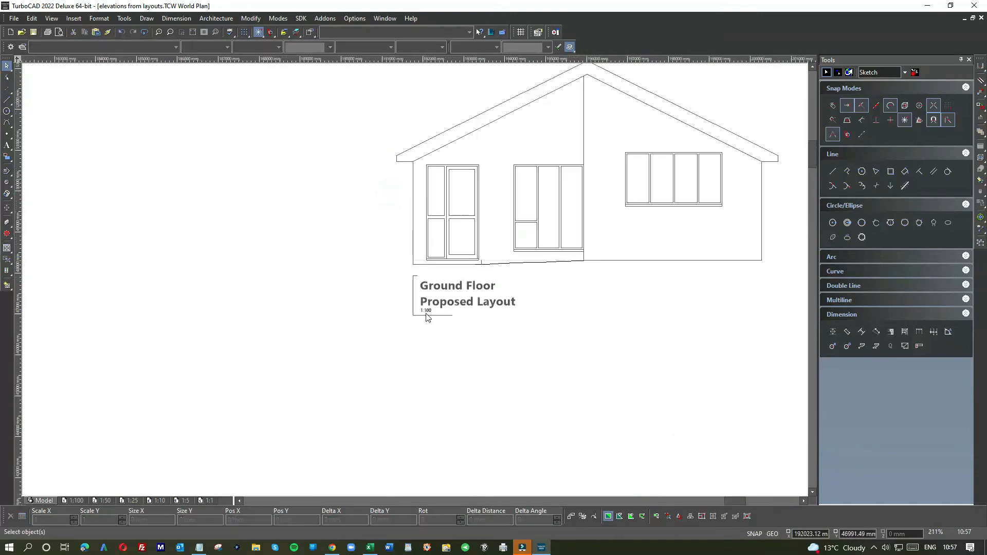
# Change the pasted title's text to "Front Elevation" with "Existing" on the second line
pyautogui.click(464, 288)
pyautogui.doubleClick(464, 286)
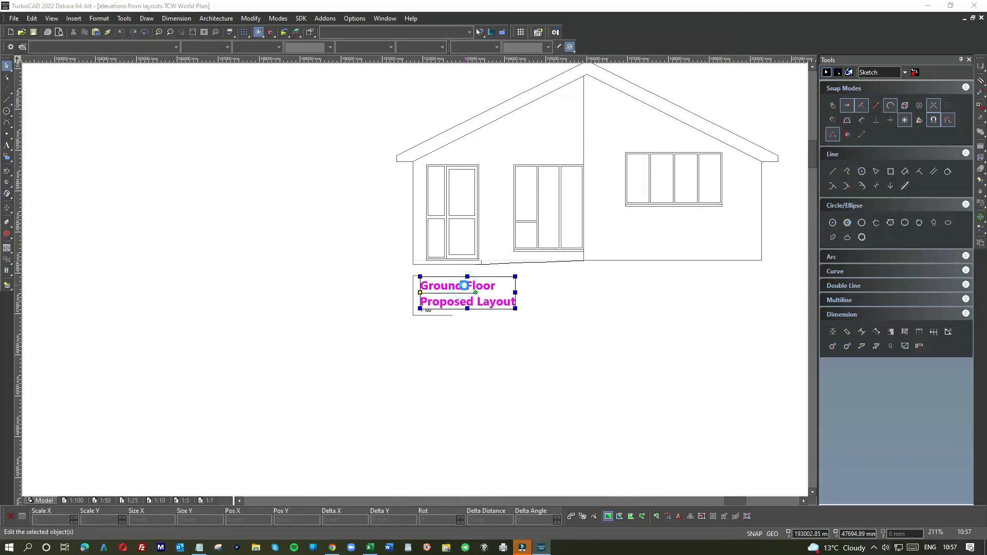
pyautogui.moveTo(545, 207); pyautogui.dragTo(473, 194)
pyautogui.write('Front Elevation')
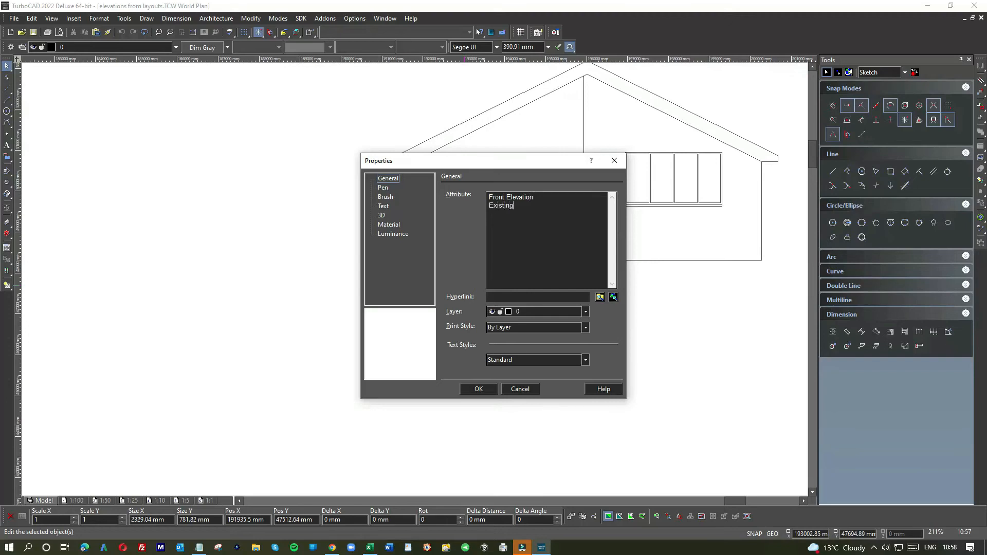
pyautogui.click(479, 389)
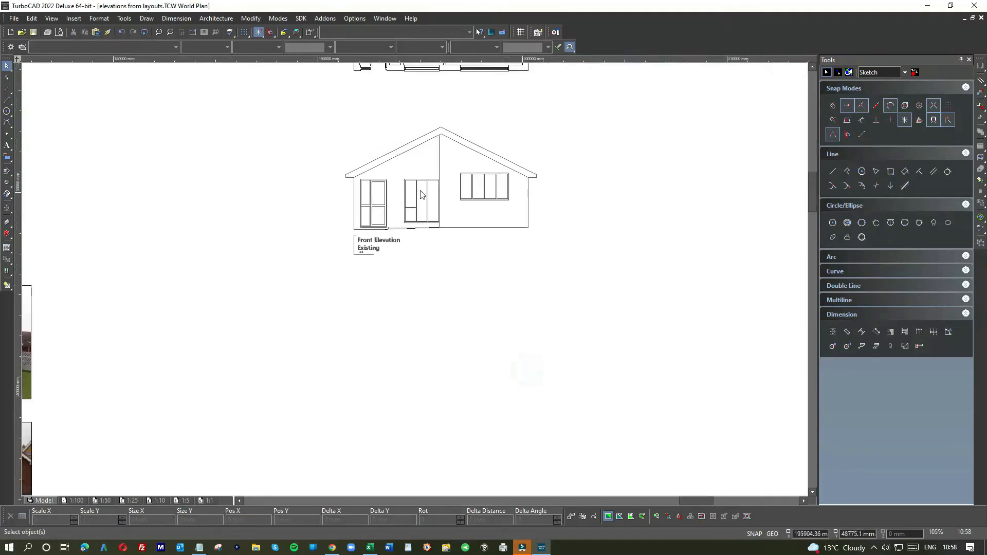
# Draw a horizontal ground line about 13.5 m long from the front elevation's lower right wall corner, heading away from the building
pyautogui.scroll(-1, 445, 120)
pyautogui.moveTo(319, 71); pyautogui.dragTo(571, 319)
pyautogui.click(568, 343)
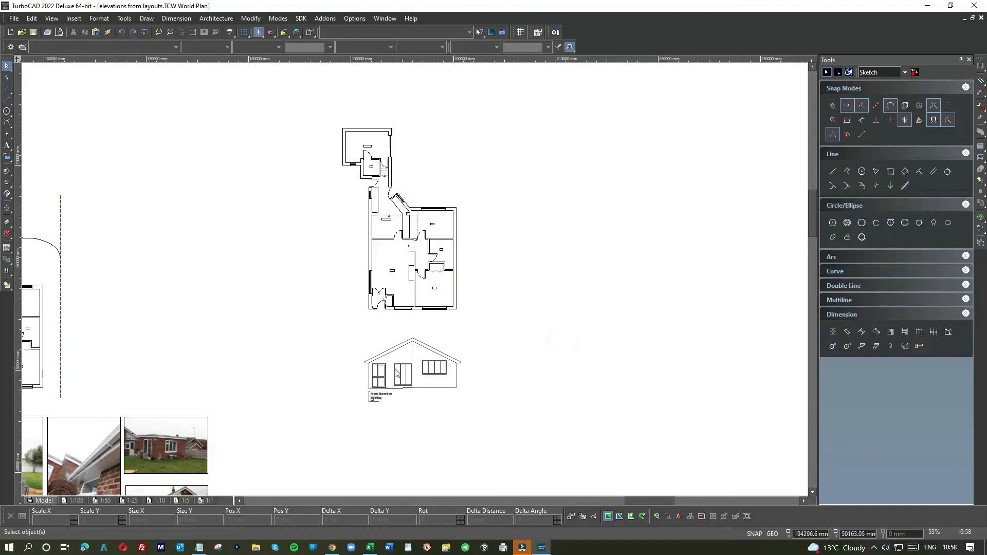
pyautogui.click(8, 99)
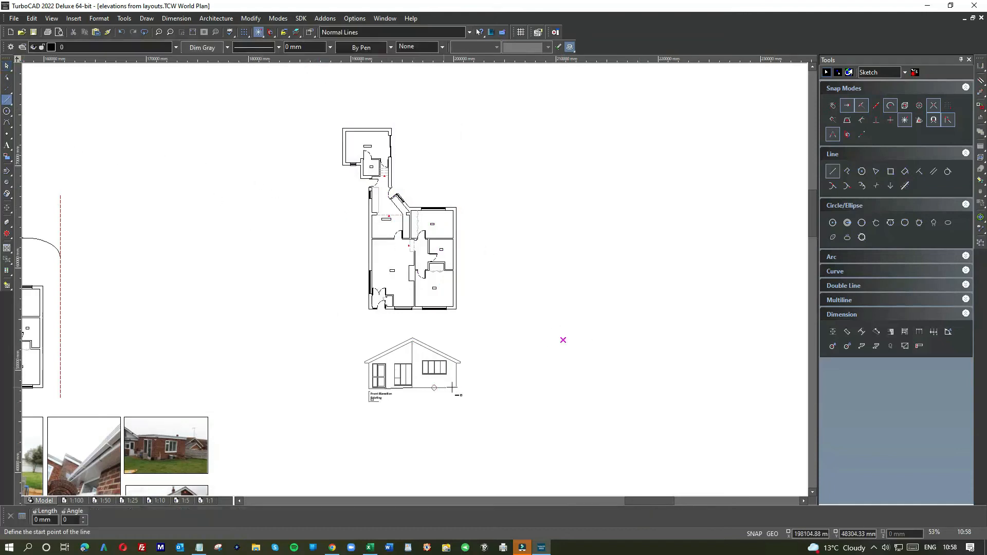
pyautogui.scroll(5, 422, 280)
pyautogui.click(426, 280)
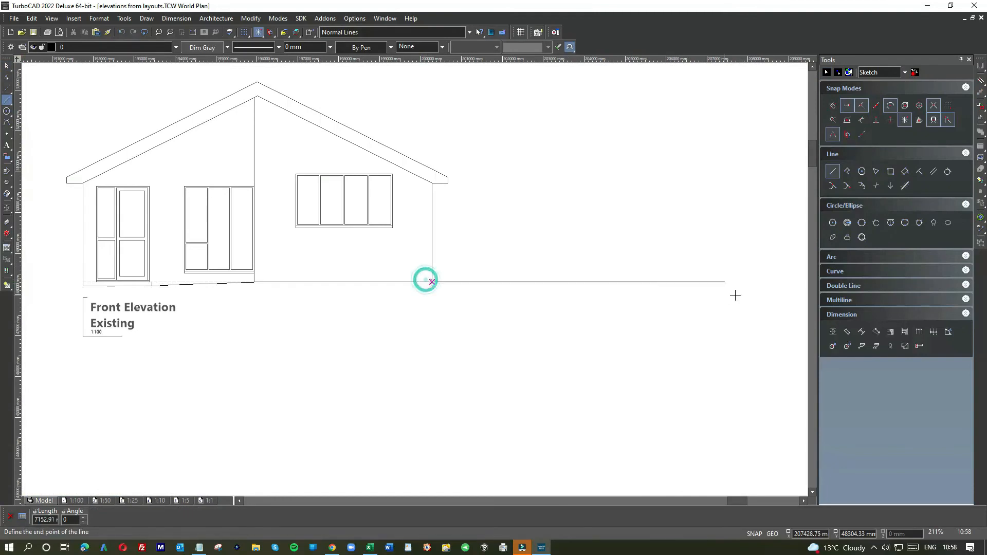
pyautogui.scroll(-3, 414, 278)
pyautogui.click(524, 263)
# Rotate the floor plan 90 degrees clockwise and move it above the extended ground line, beside the front elevation
pyautogui.scroll(-3, 414, 278)
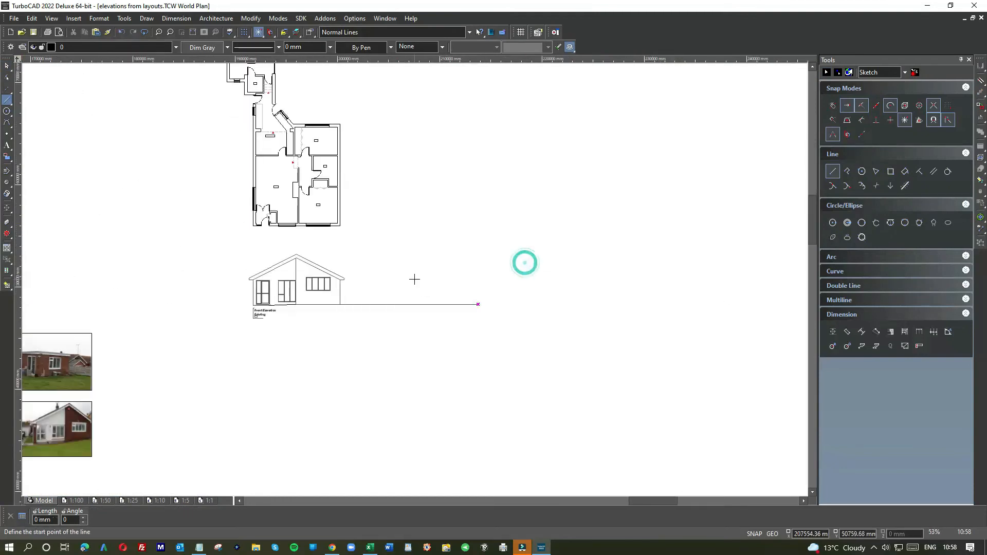
pyautogui.click(6, 67)
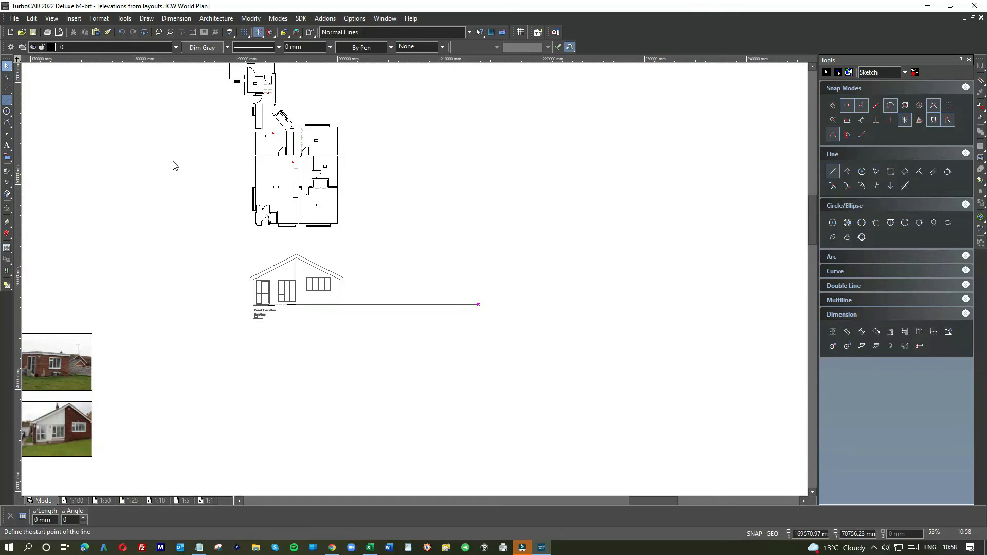
pyautogui.click(186, 167)
pyautogui.scroll(-3, 635, 405)
pyautogui.moveTo(425, 215); pyautogui.dragTo(512, 328)
pyautogui.click(495, 271)
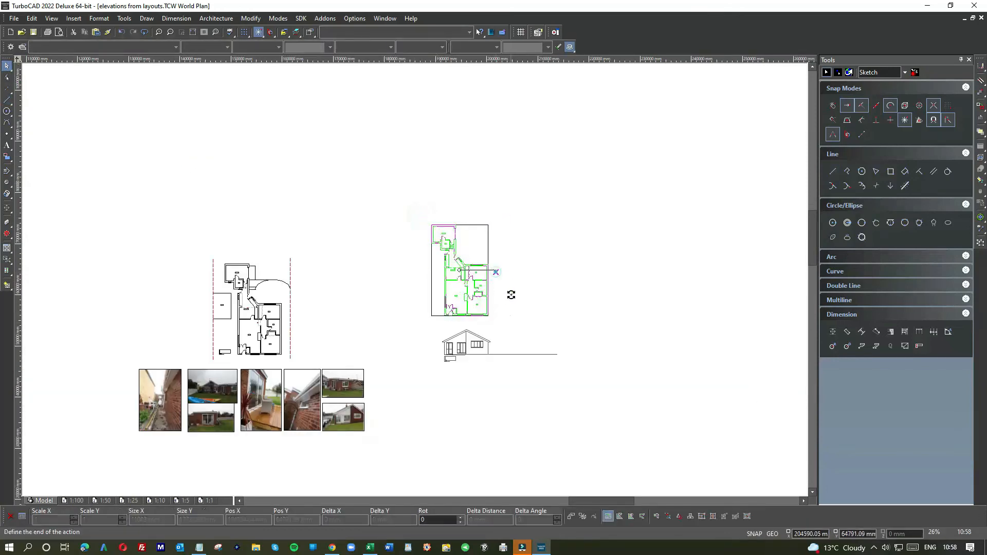
pyautogui.click(473, 294)
pyautogui.moveTo(464, 288); pyautogui.dragTo(545, 311)
# Project a vertical line from the rotated plan's outer corner at bed 1 down to the ground line
pyautogui.click(7, 99)
pyautogui.scroll(8, 417, 265)
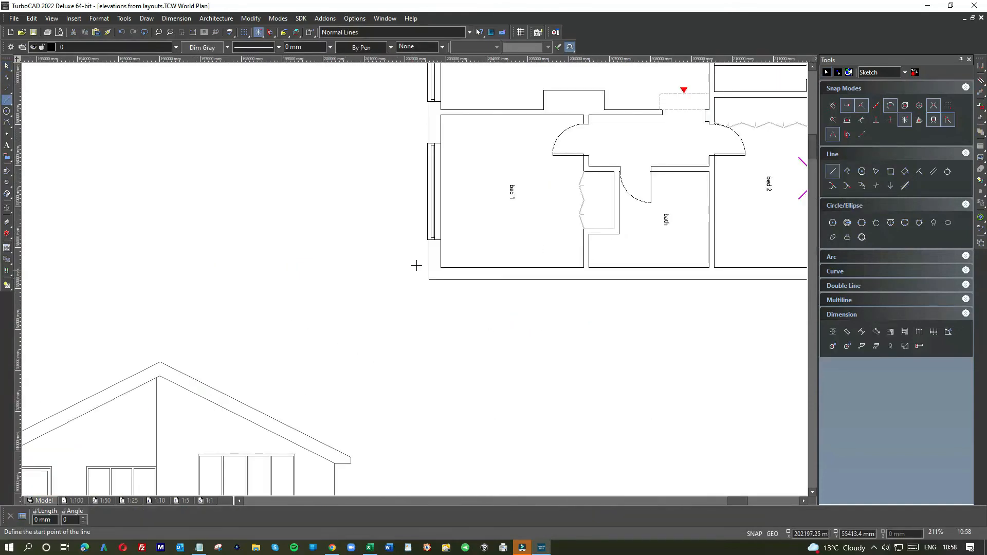
pyautogui.click(430, 256)
pyautogui.scroll(-3, 430, 341)
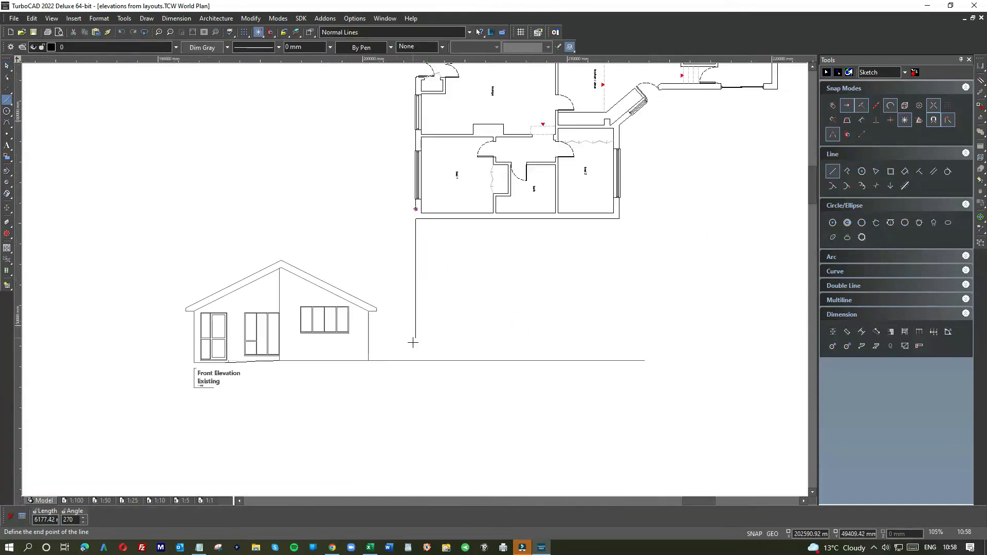
pyautogui.click(414, 362)
pyautogui.click(8, 68)
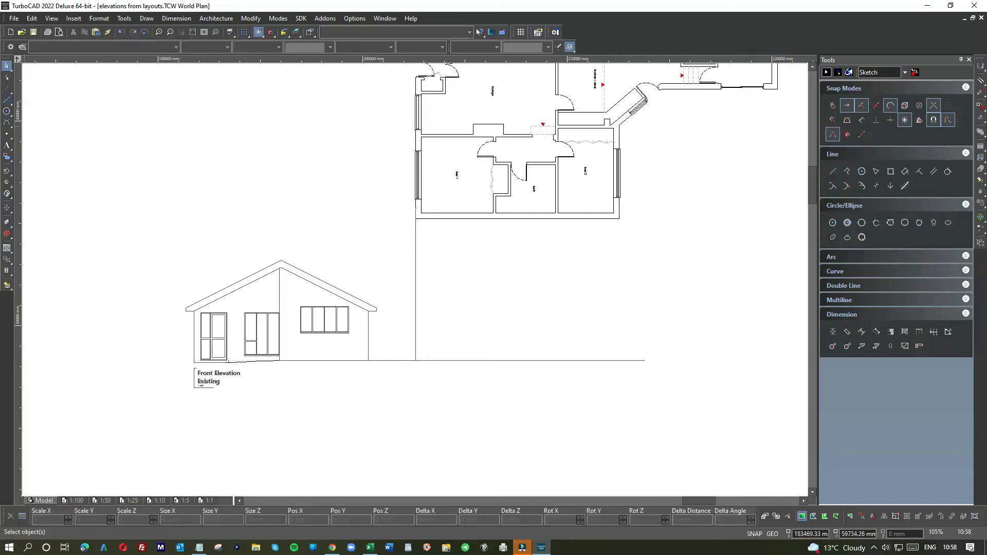
# Project a vertical line from the rotated plan's outer corner at bed 2 down to the ground line
pyautogui.click(833, 171)
pyautogui.click(619, 217)
pyautogui.click(619, 360)
# Draw a vertical line down from the far outer corner of the plan's projecting room, and delete the misplaced line beside it
pyautogui.scroll(-2, 645, 331)
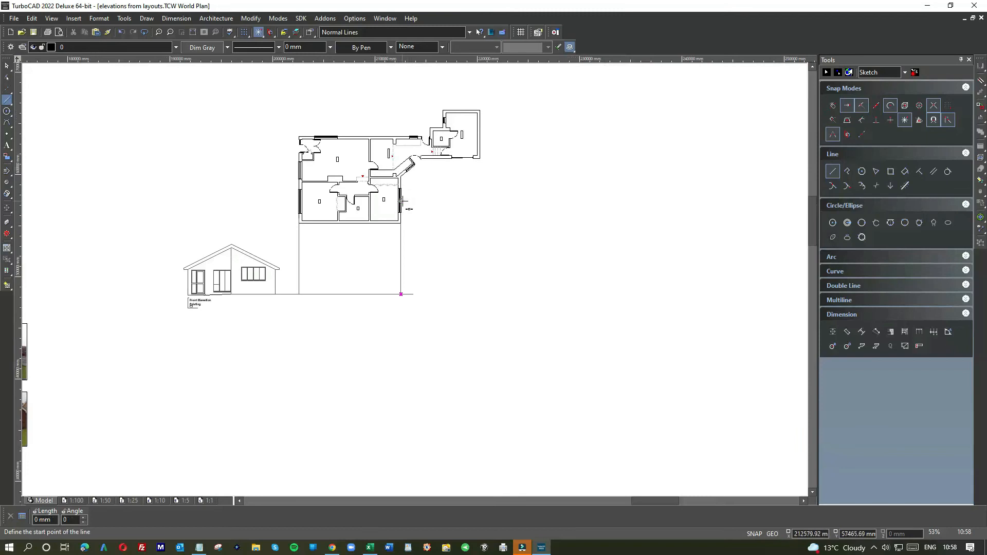
pyautogui.click(479, 144)
pyautogui.click(478, 214)
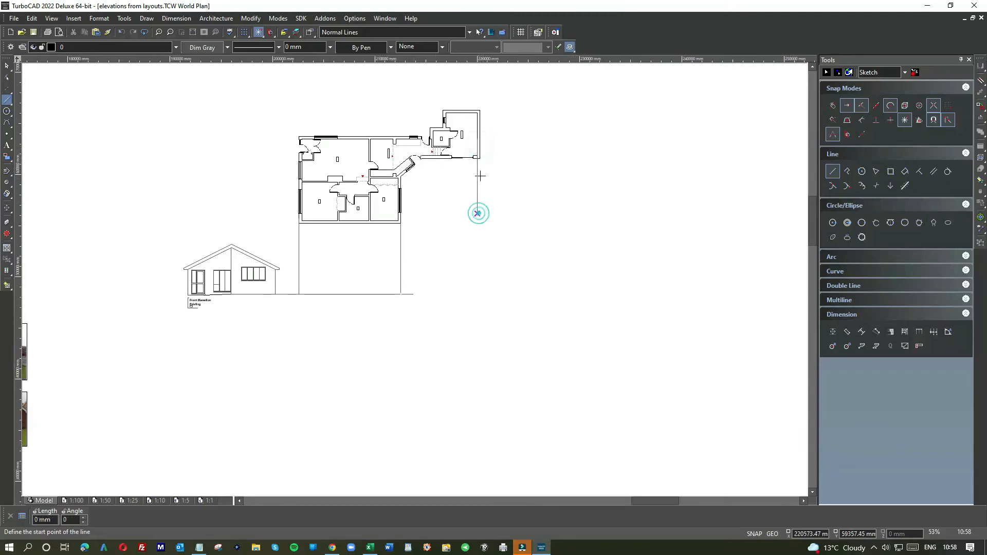
pyautogui.scroll(2, 478, 214)
pyautogui.click(415, 189)
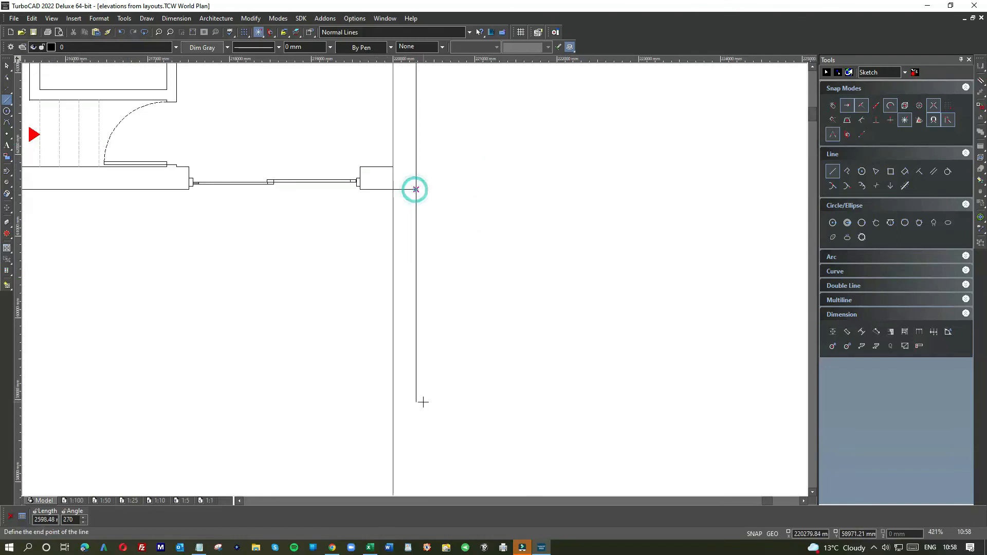
pyautogui.scroll(-5, 414, 280)
pyautogui.click(414, 348)
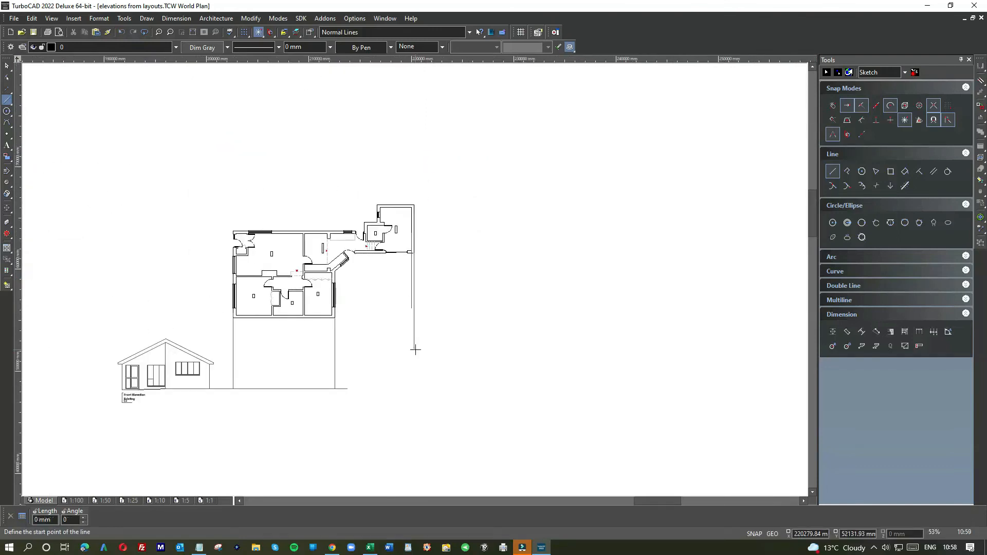
pyautogui.click(7, 66)
pyautogui.click(409, 270)
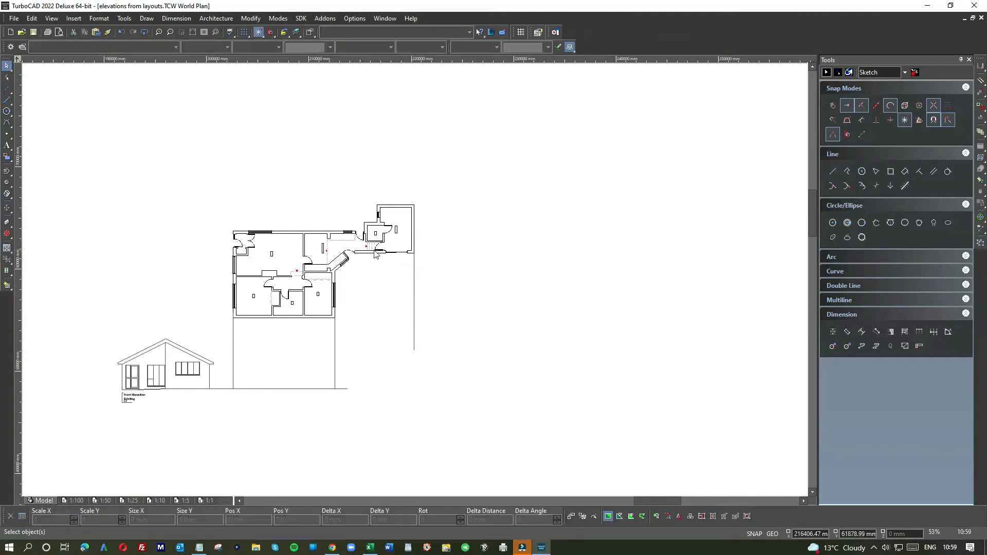
# Shorten the ground line so it ends at the vertical line projected from the bed 2 corner
pyautogui.scroll(4, 358, 250)
pyautogui.scroll(-6, 464, 212)
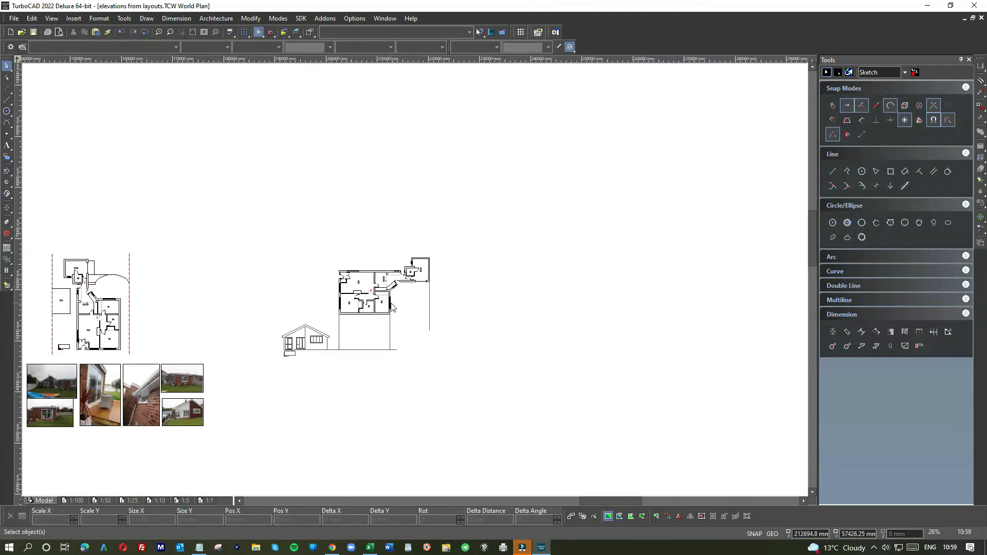
pyautogui.scroll(4, 392, 307)
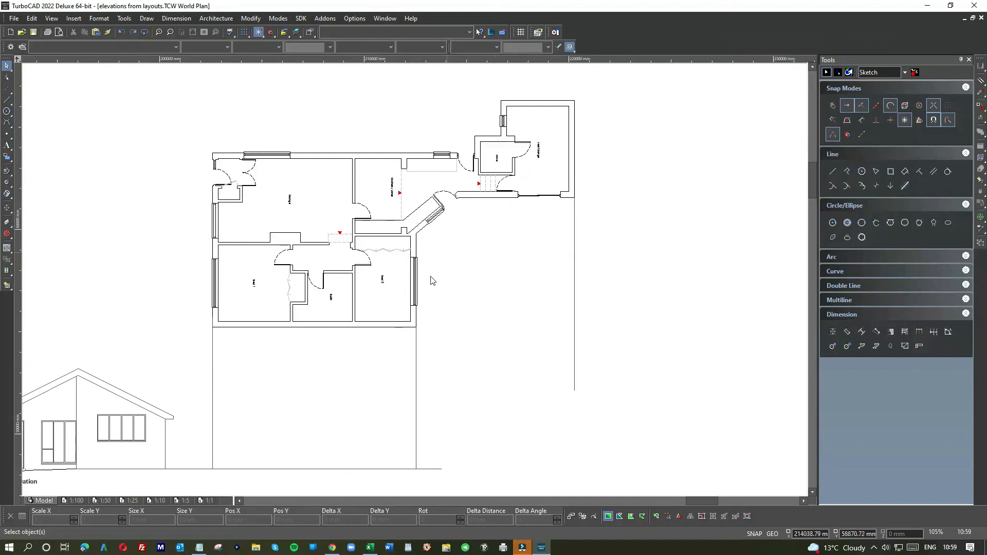
pyautogui.scroll(-2, 419, 349)
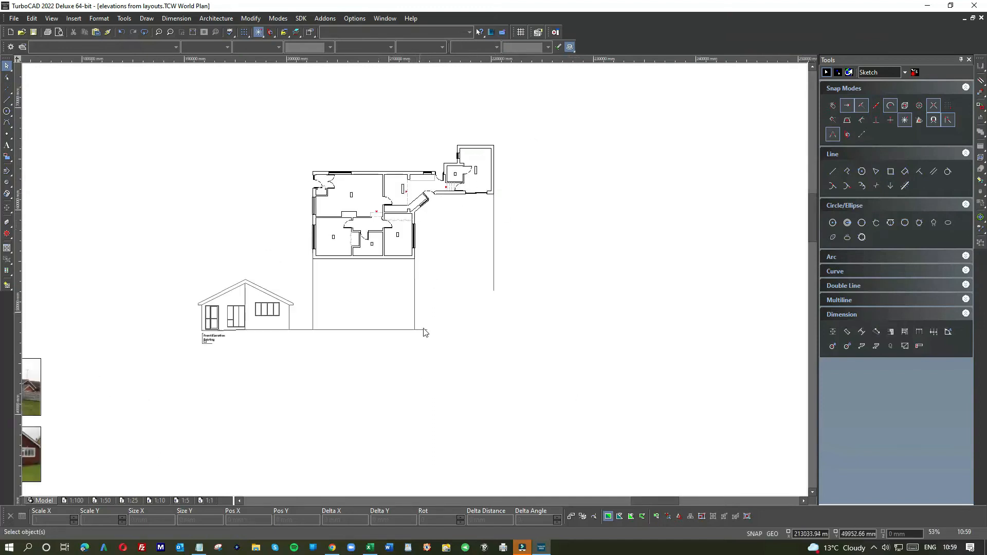
pyautogui.scroll(4, 426, 282)
pyautogui.click(442, 281)
pyautogui.click(449, 281)
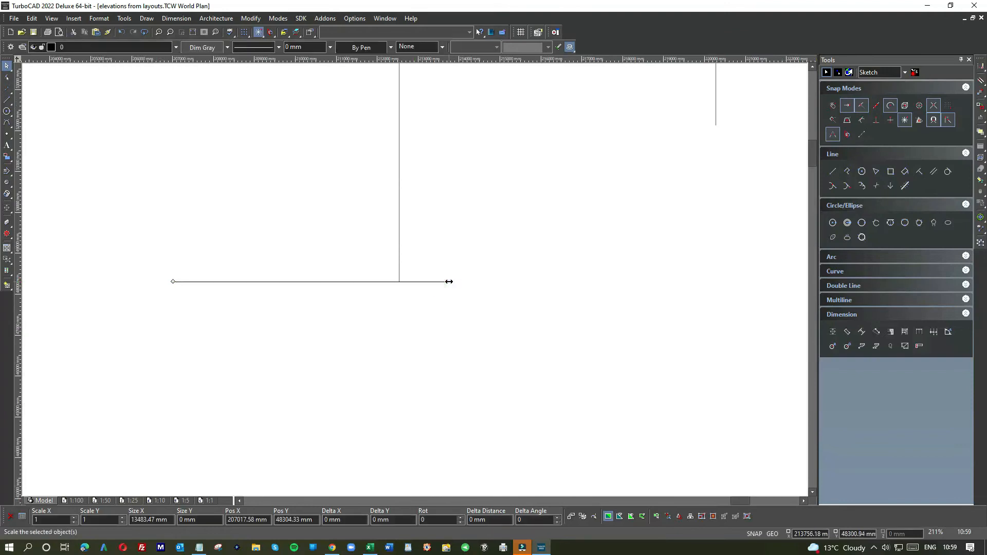
pyautogui.click(399, 281)
pyautogui.click(422, 260)
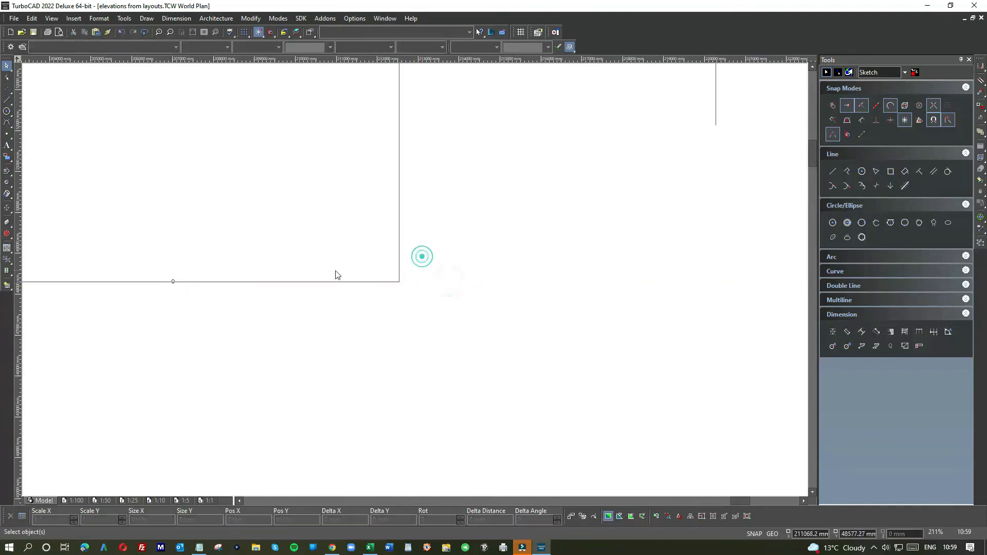
# Start a new line at the front elevation's roof ridge
pyautogui.scroll(-6, 390, 286)
pyautogui.scroll(2, 415, 284)
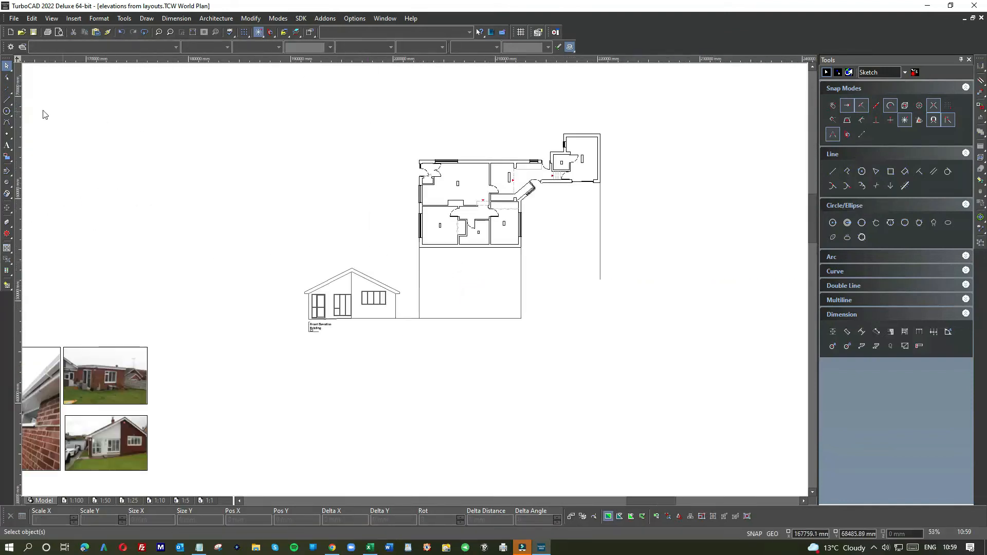
pyautogui.click(7, 100)
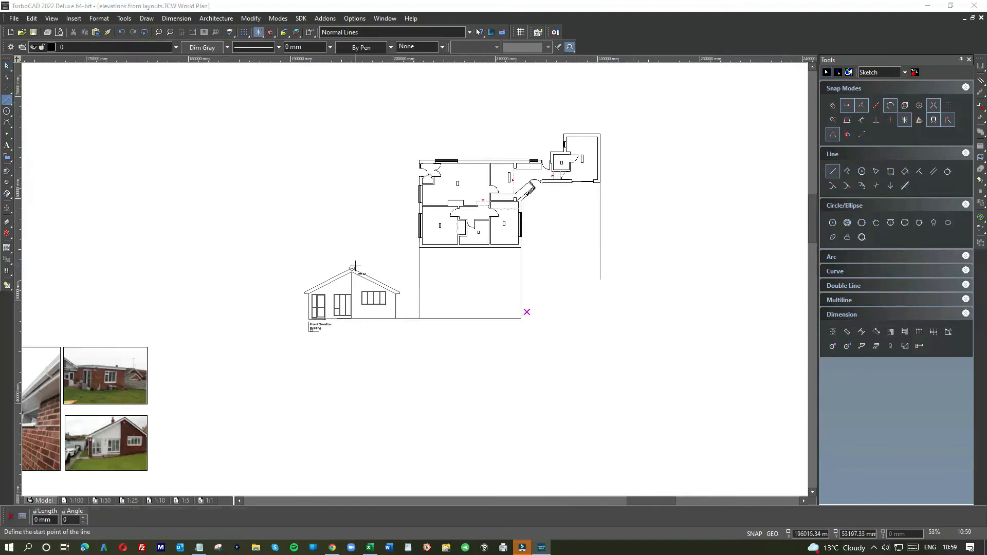
# Draw a horizontal line about 21,856 mm long at the front elevation's ridge height, across the wall projection lines below the floor plan
pyautogui.click(557, 268)
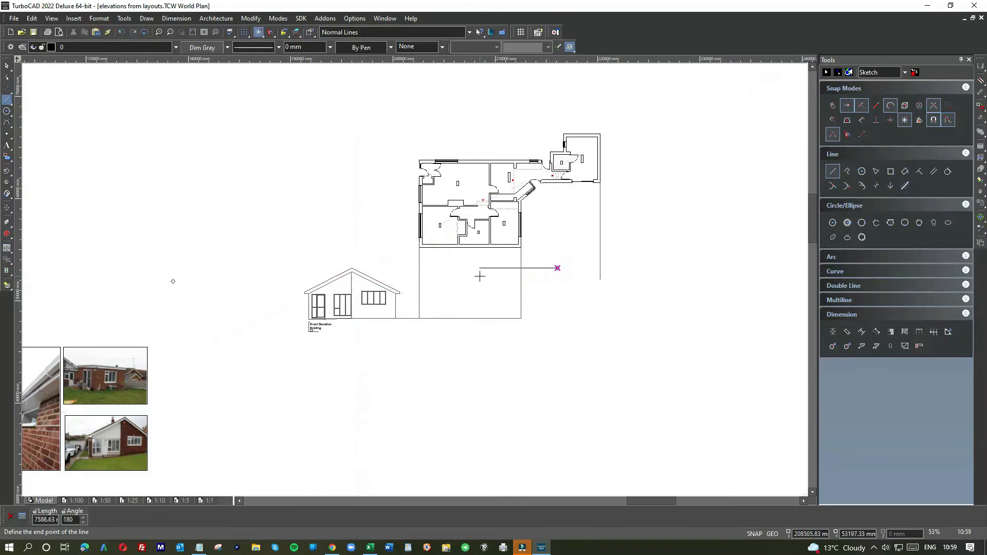
pyautogui.click(333, 267)
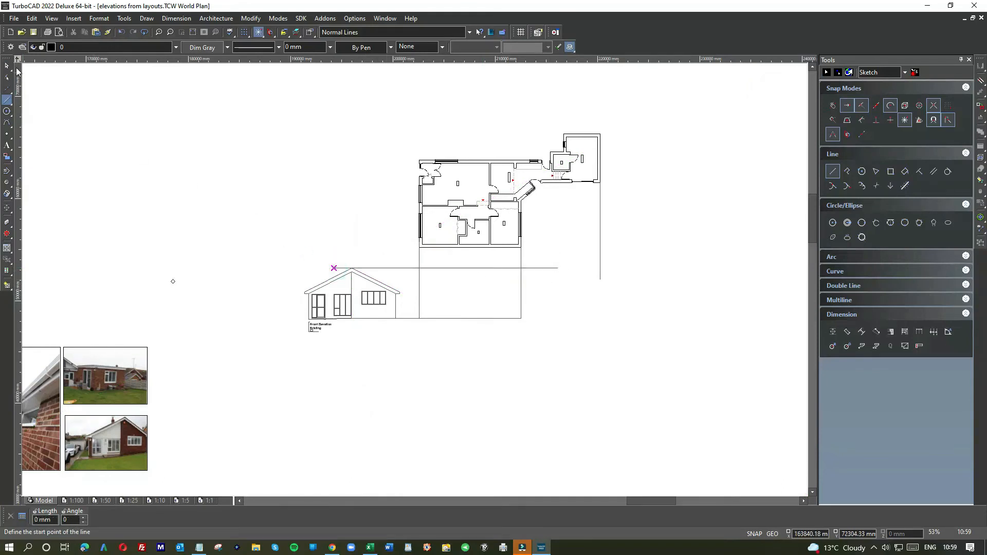
pyautogui.press('Escape')
# Shorten both ends of the ridge line so that it spans exactly between the two wall projection lines
pyautogui.scroll(4, 414, 282)
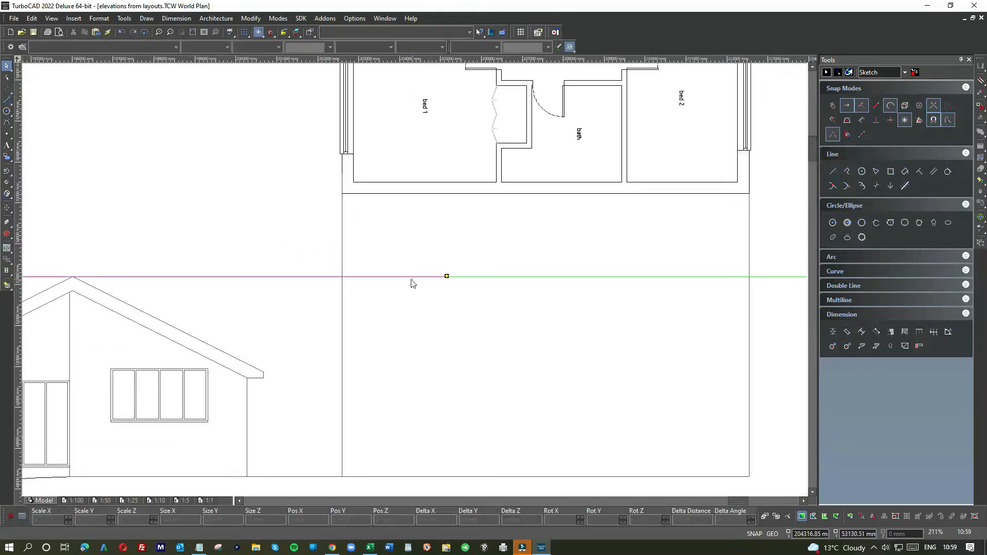
pyautogui.click(411, 279)
pyautogui.scroll(-1, 151, 278)
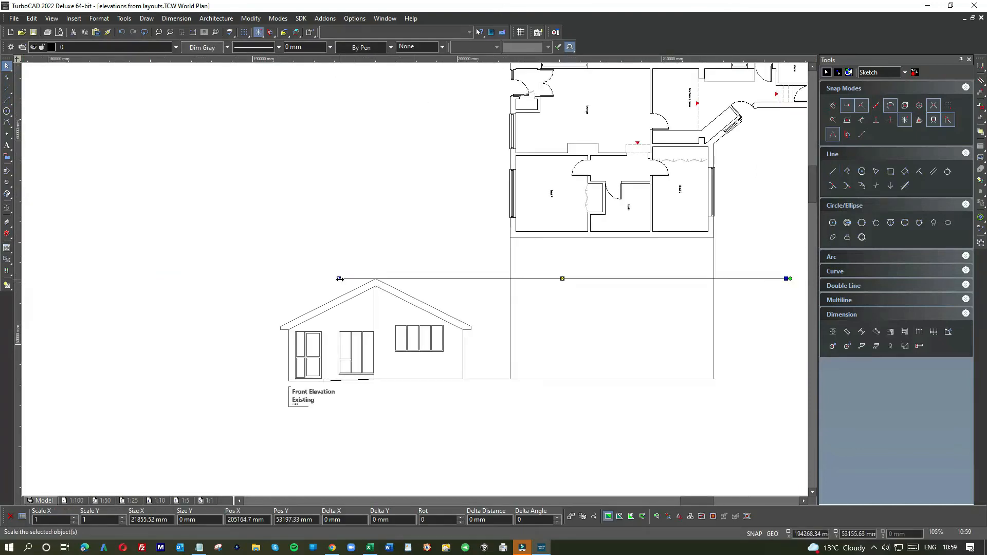
pyautogui.click(340, 279)
pyautogui.click(511, 280)
pyautogui.click(561, 296)
pyautogui.click(677, 279)
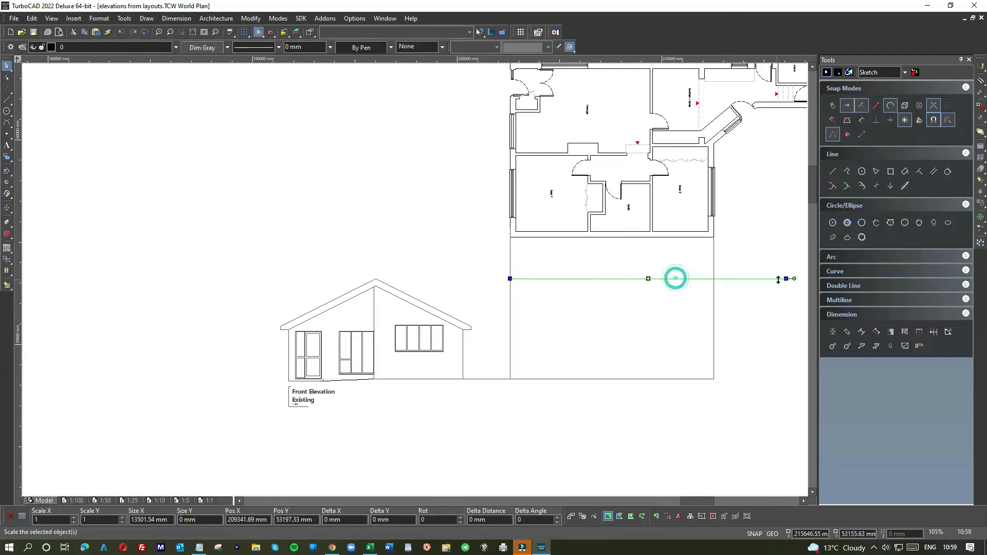
pyautogui.click(785, 278)
pyautogui.click(713, 279)
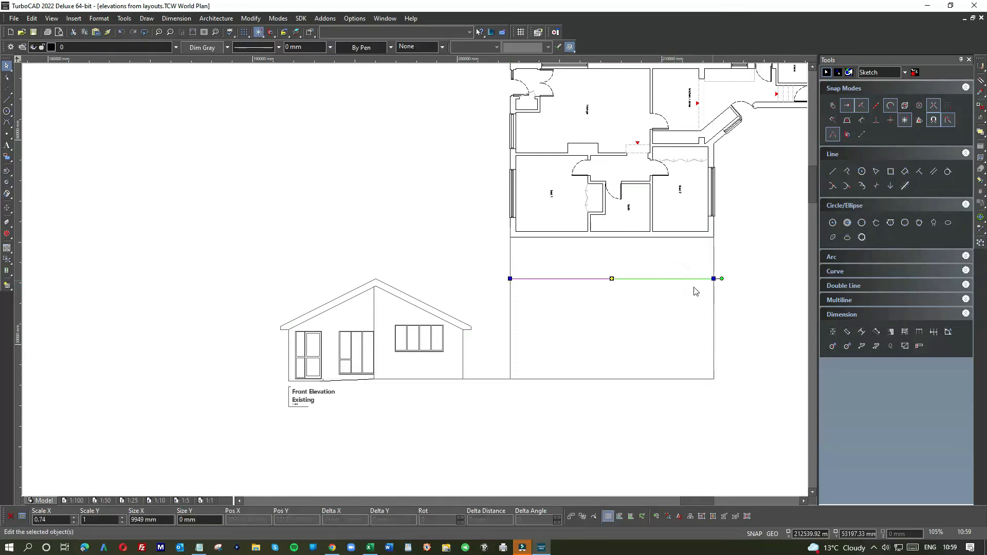
pyautogui.click(601, 295)
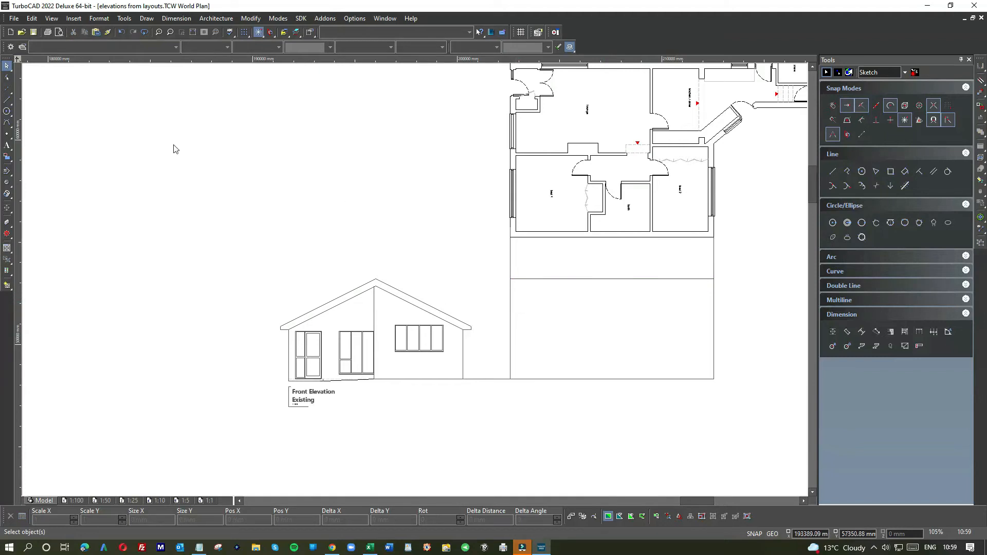
# Try a short overhang line about 560 mm long leftward from the ridge line's left end
pyautogui.click(7, 100)
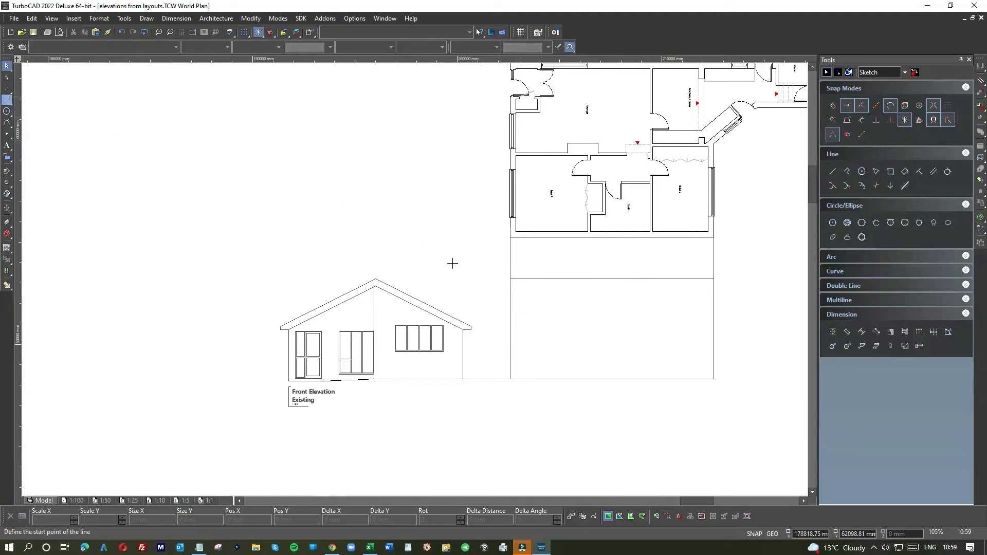
pyautogui.click(511, 280)
pyautogui.press('Escape')
# Examine the photos of the house's rear and front gables for the roof overhang and eaves details
pyautogui.scroll(-2, 499, 278)
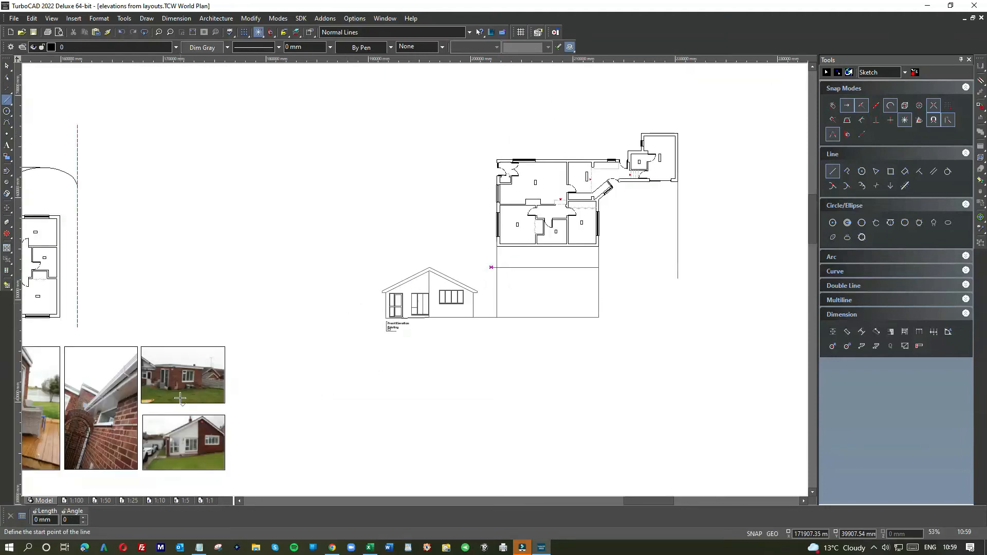
pyautogui.scroll(-2, 106, 424)
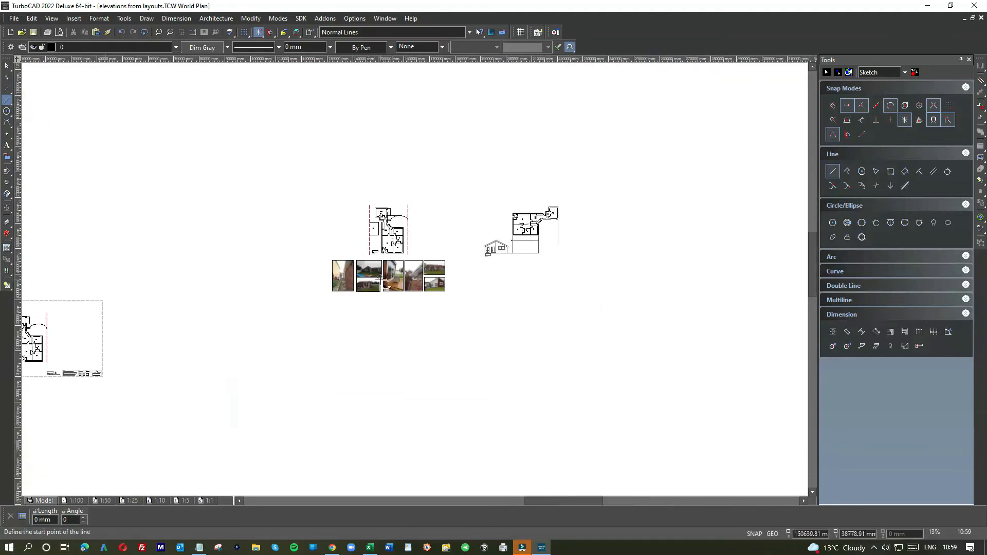
pyautogui.scroll(3, 381, 275)
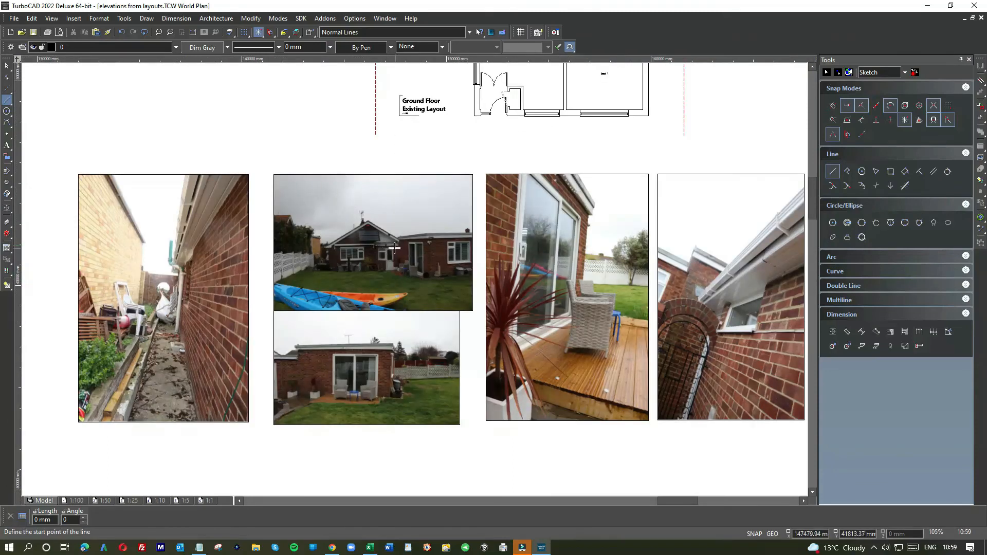
pyautogui.scroll(4, 394, 249)
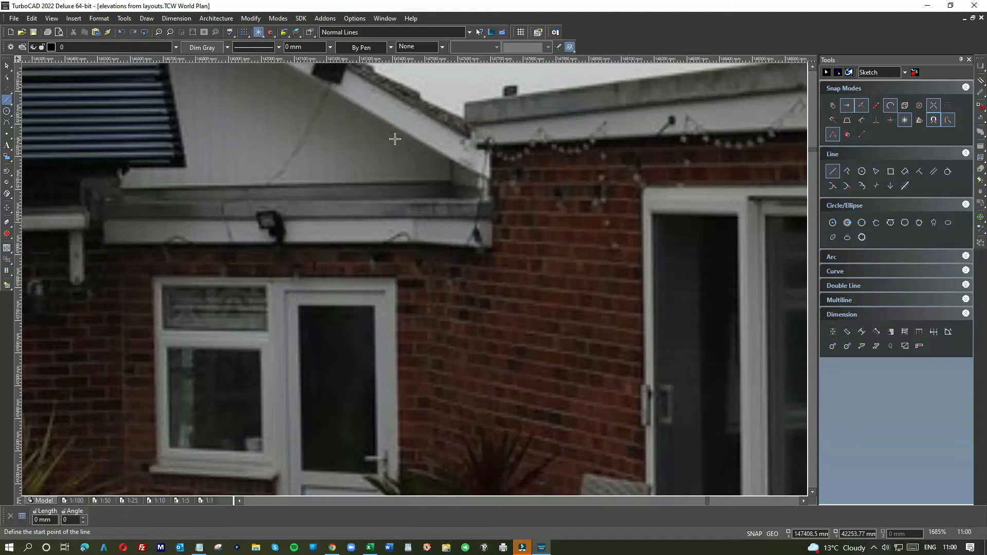
pyautogui.scroll(-1, 414, 279)
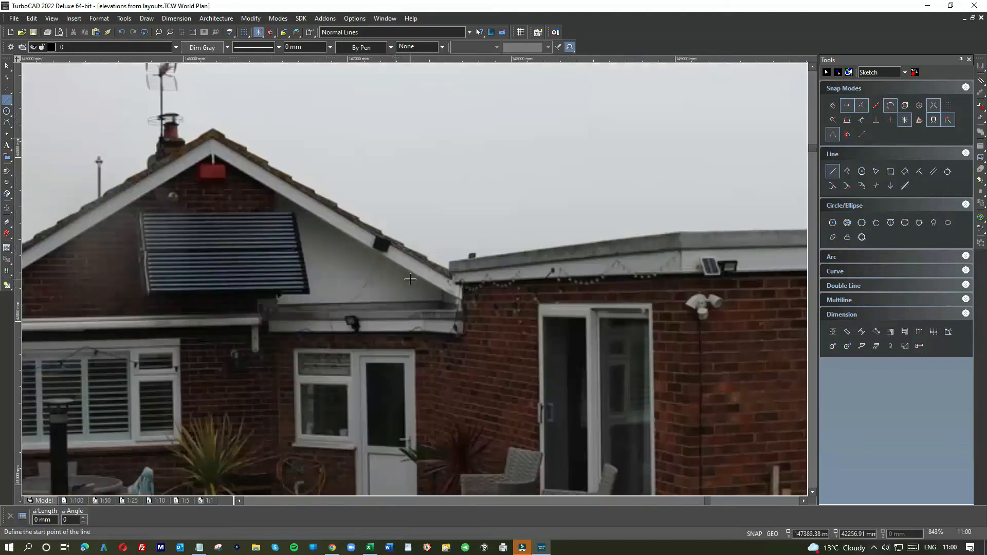
pyautogui.scroll(-3, 410, 279)
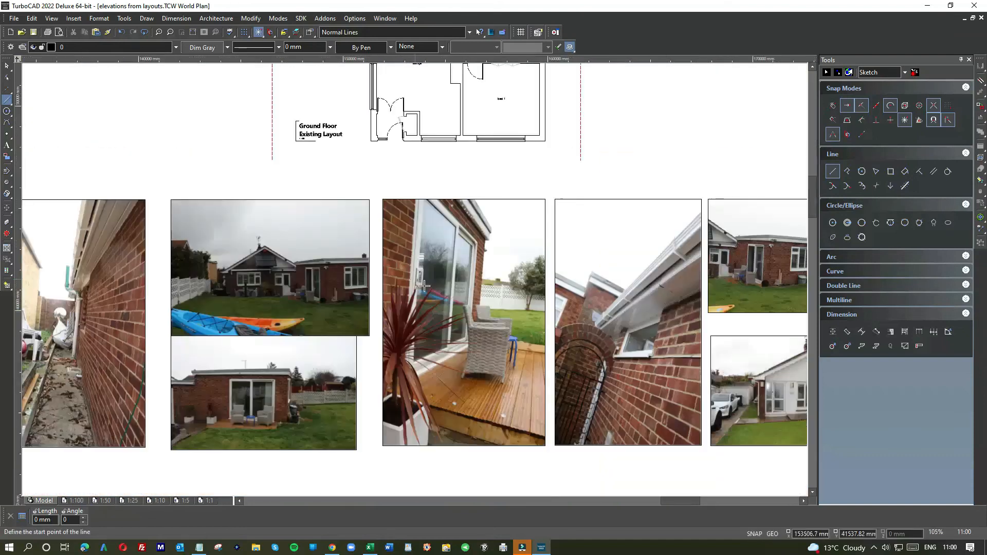
pyautogui.scroll(-1, 426, 291)
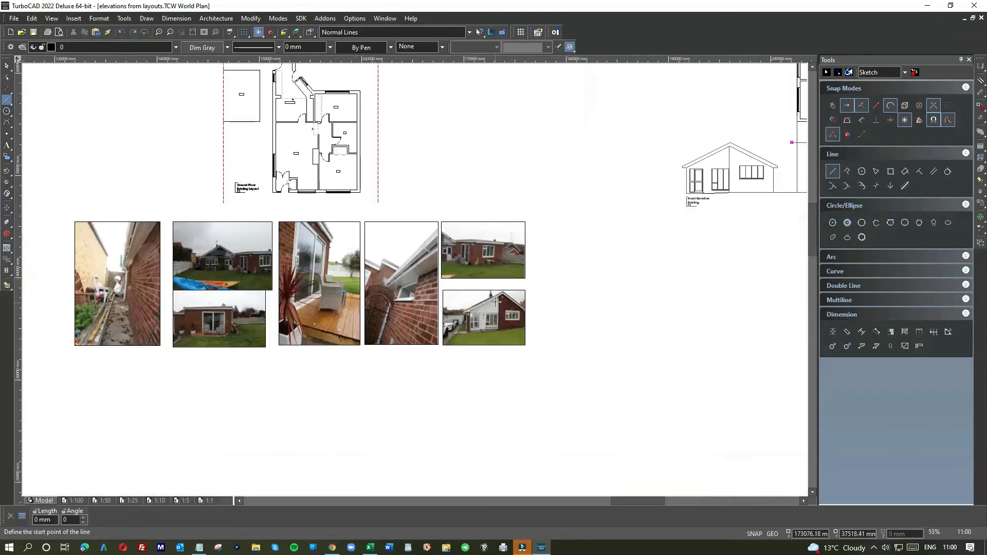
pyautogui.scroll(3, 495, 303)
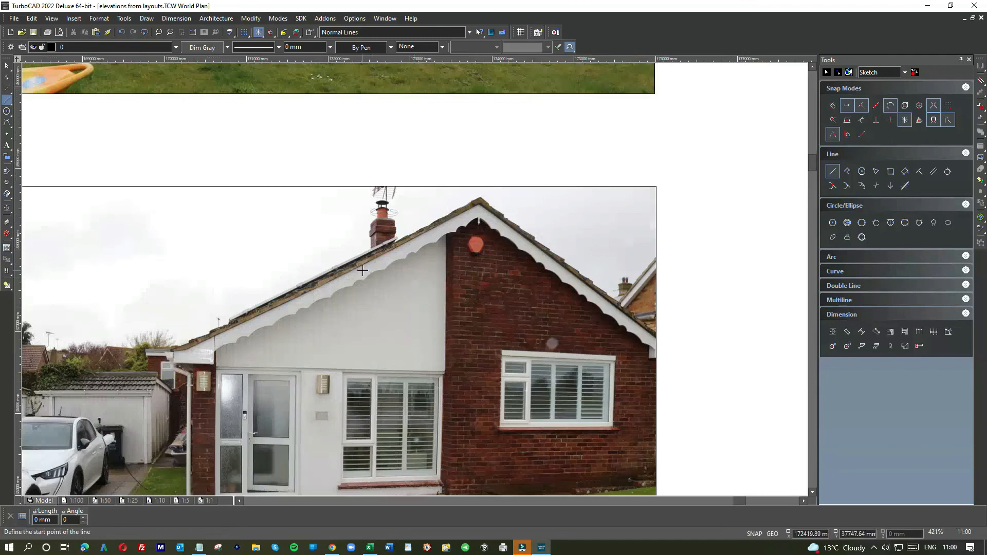
pyautogui.scroll(-4, 362, 271)
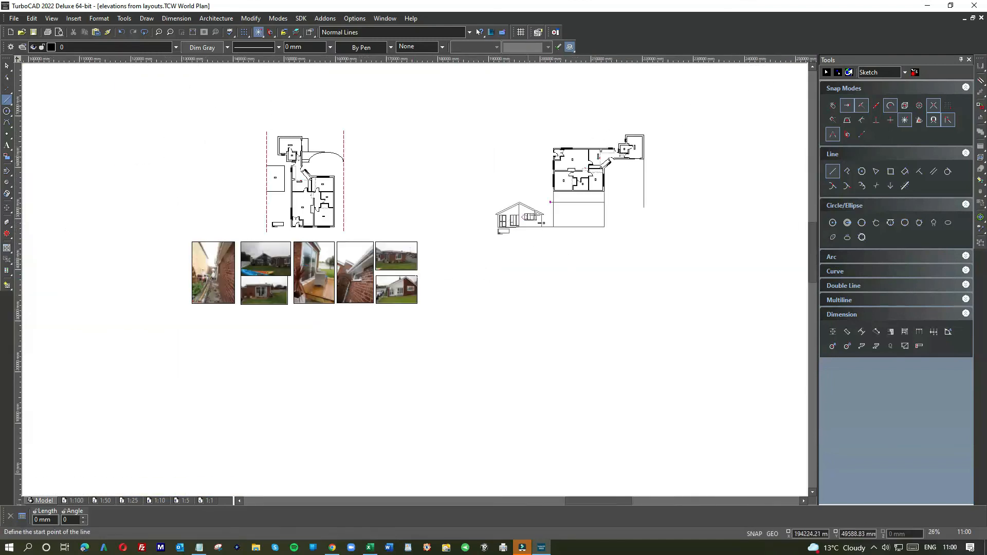
pyautogui.scroll(3, 558, 201)
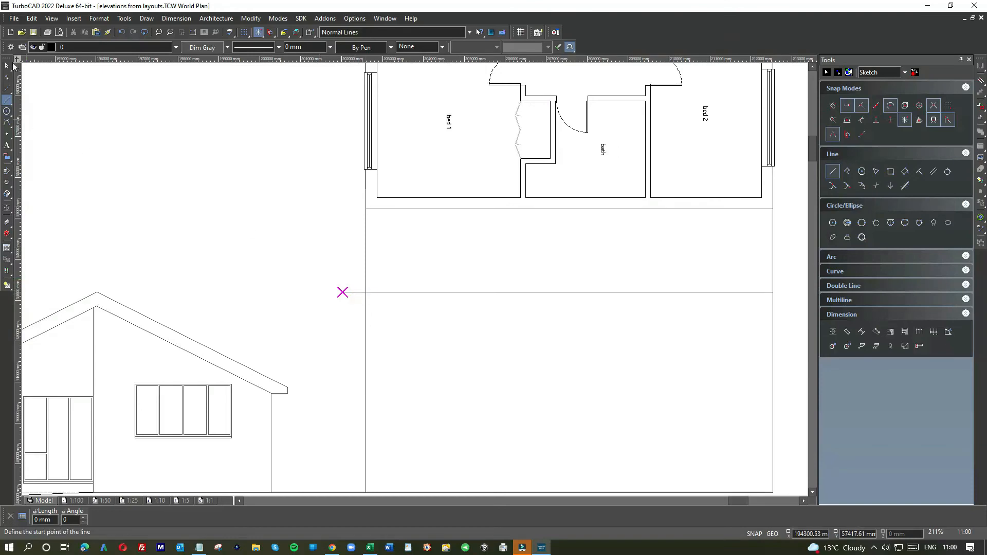
# Try a 5000 mm horizontal overhang line from the ridge line's left end, and remove it
pyautogui.click(367, 292)
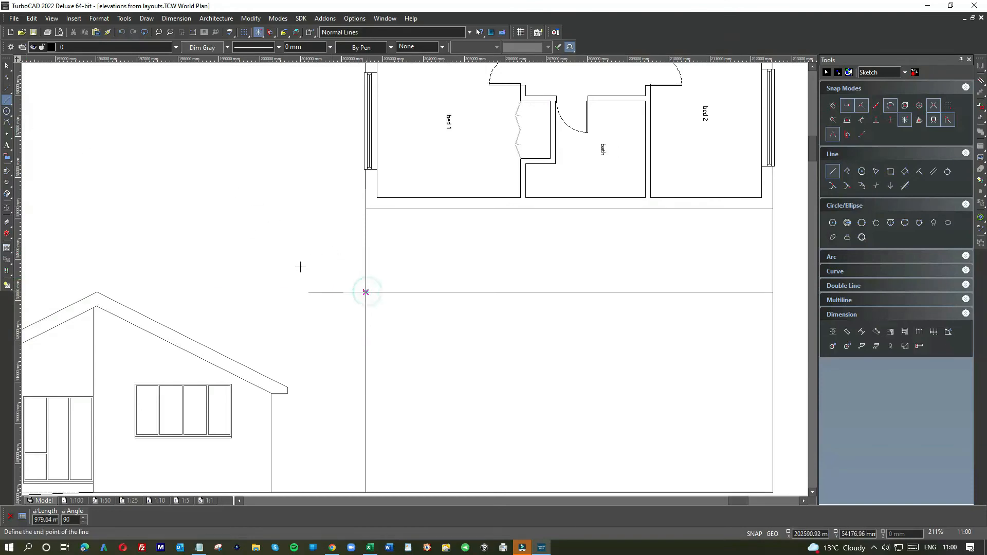
pyautogui.write('5000')
pyautogui.press('Return')
pyautogui.scroll(-5, 386, 275)
pyautogui.click(7, 65)
pyautogui.click(415, 275)
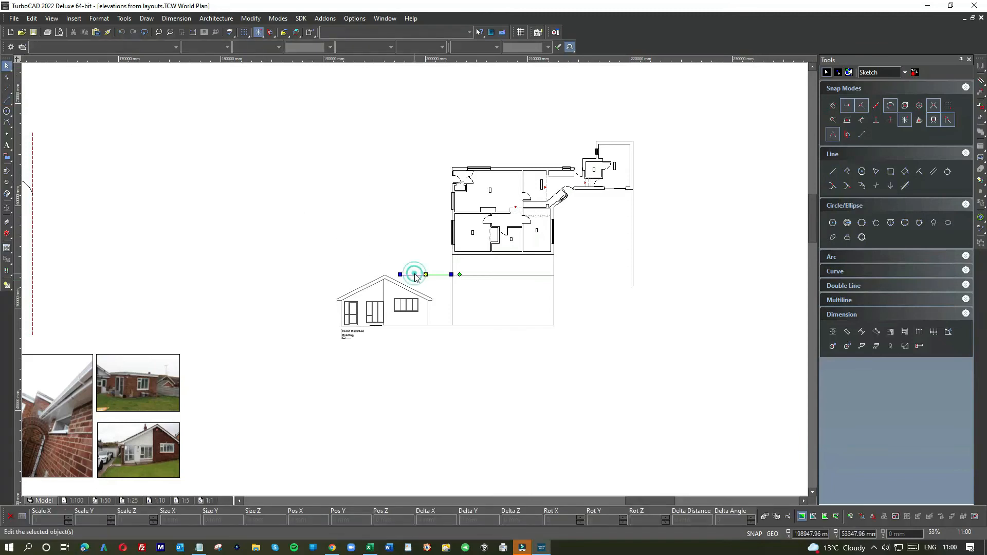
pyautogui.press('Delete')
# Delete the short overhang line extending left of the wall projection line at ridge height
pyautogui.click(483, 276)
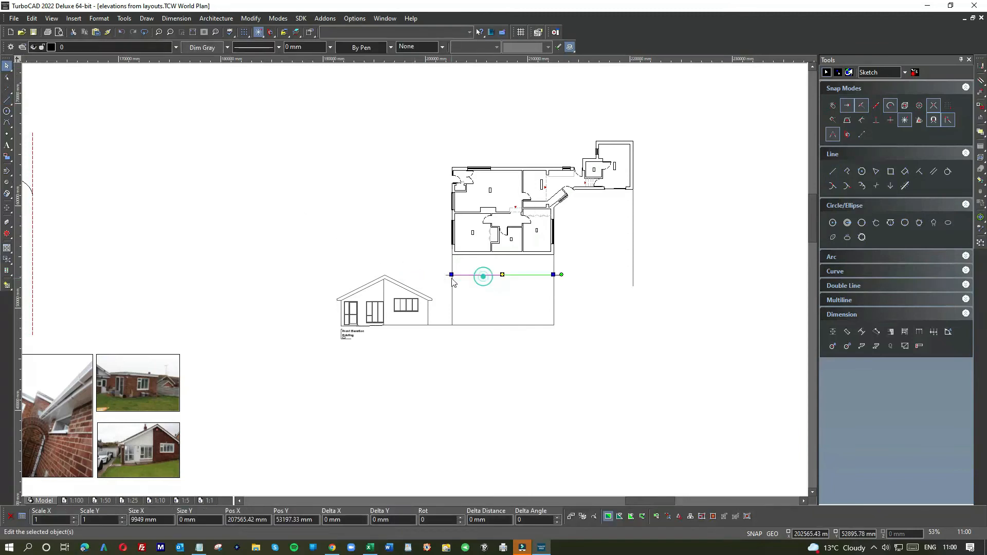
pyautogui.scroll(7, 452, 282)
pyautogui.click(394, 256)
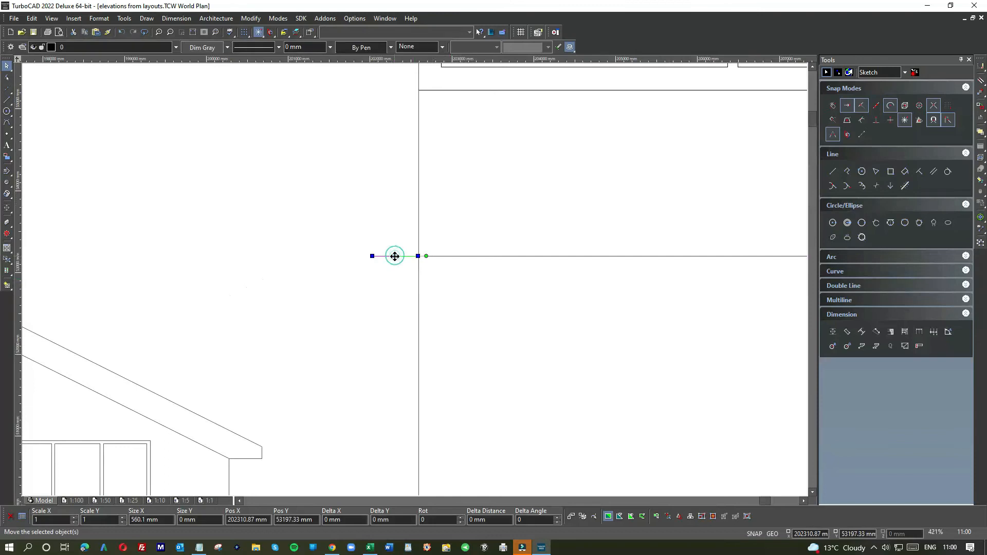
pyautogui.press('Delete')
# Extend the ridge with a 500 mm overhang line past the left wall projection line, and draw a vertical roof edge down from its end
pyautogui.click(7, 99)
pyautogui.click(417, 256)
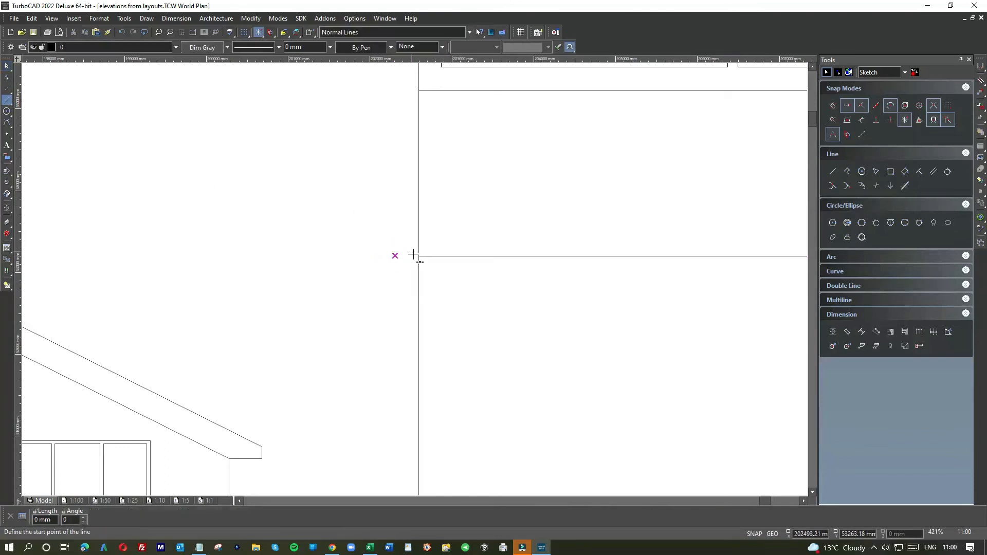
pyautogui.press('Tab')
pyautogui.write('50')
pyautogui.press('Return')
pyautogui.click(377, 258)
pyautogui.scroll(-1, 387, 378)
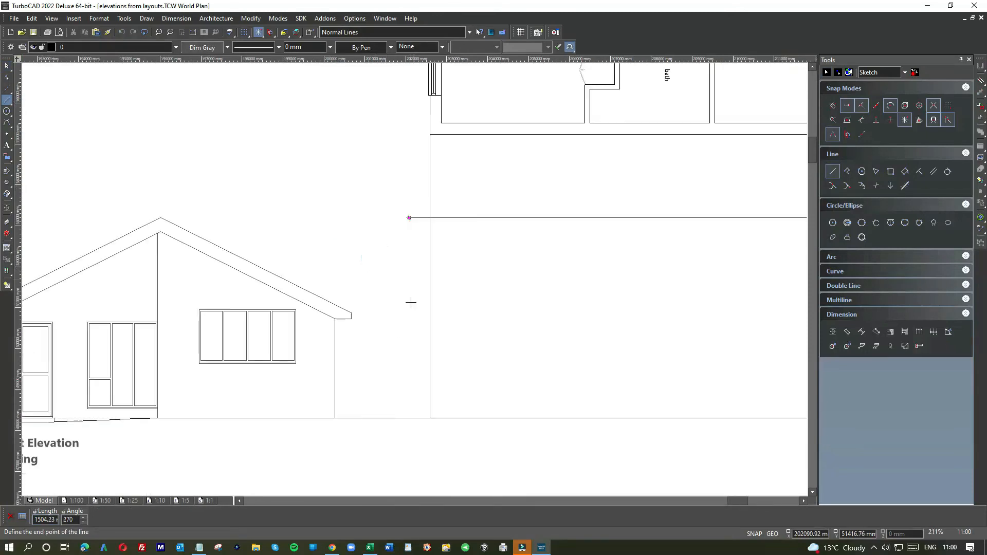
pyautogui.click(409, 324)
# Add a 500 mm overhang at the ridge line's right end and draw the vertical roof edge down from it
pyautogui.scroll(-1, 409, 324)
pyautogui.click(564, 234)
pyautogui.write('500')
pyautogui.press('Return')
pyautogui.click(575, 233)
pyautogui.click(575, 284)
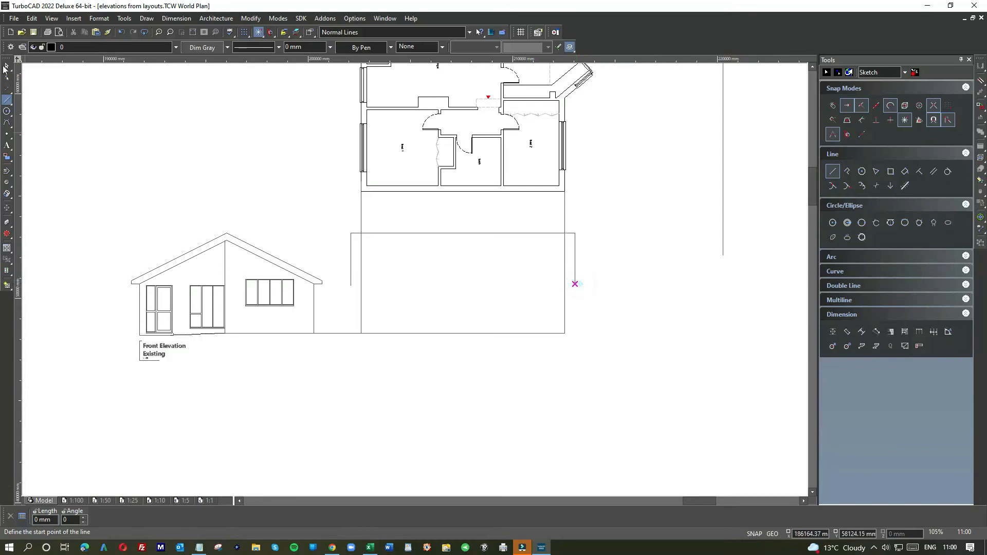
# Draw a horizontal eaves line from the front elevation's right eaves corner to the bottom of the right roof edge
pyautogui.click(322, 283)
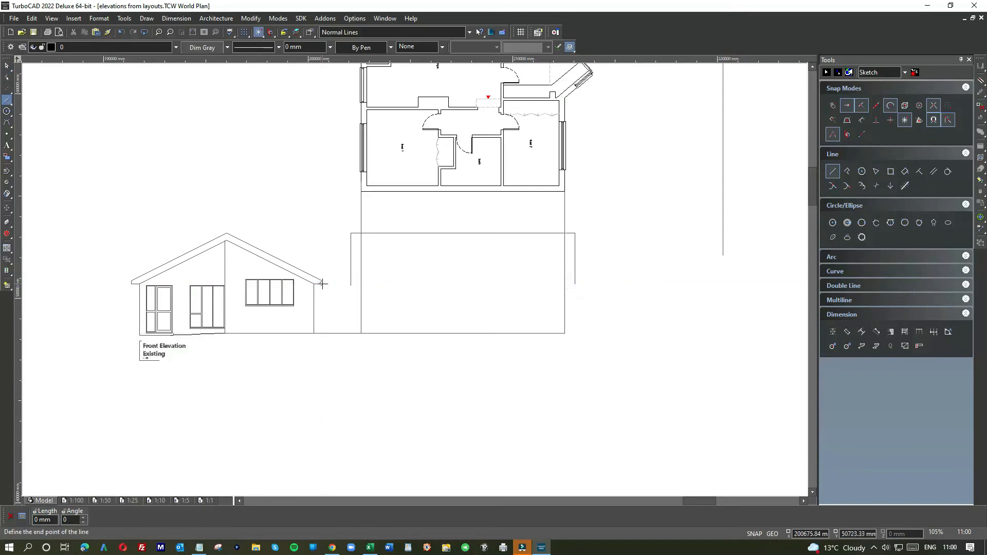
pyautogui.click(575, 284)
pyautogui.click(7, 66)
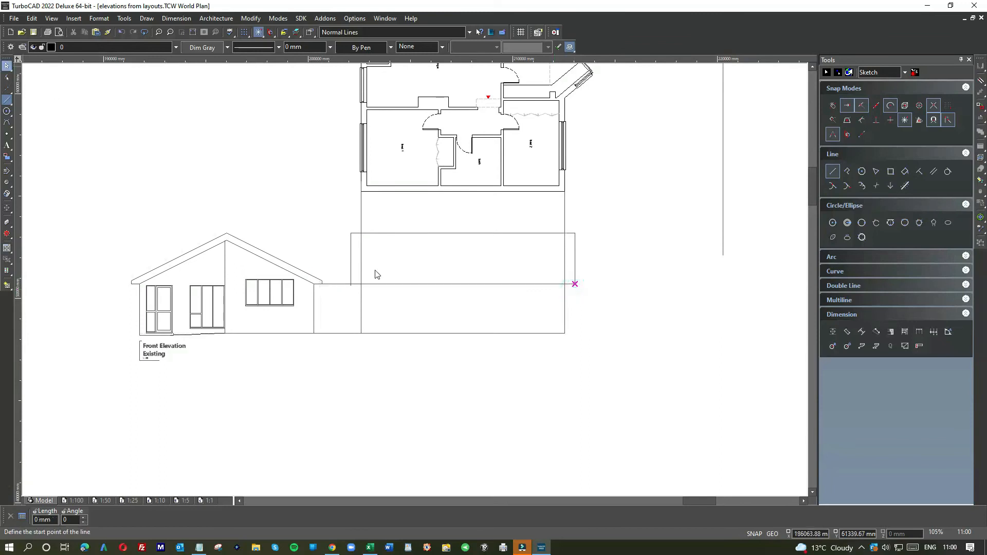
# Trim the eaves line back to the left roof edge and shorten that edge to end at the eaves line
pyautogui.click(413, 285)
pyautogui.click(324, 284)
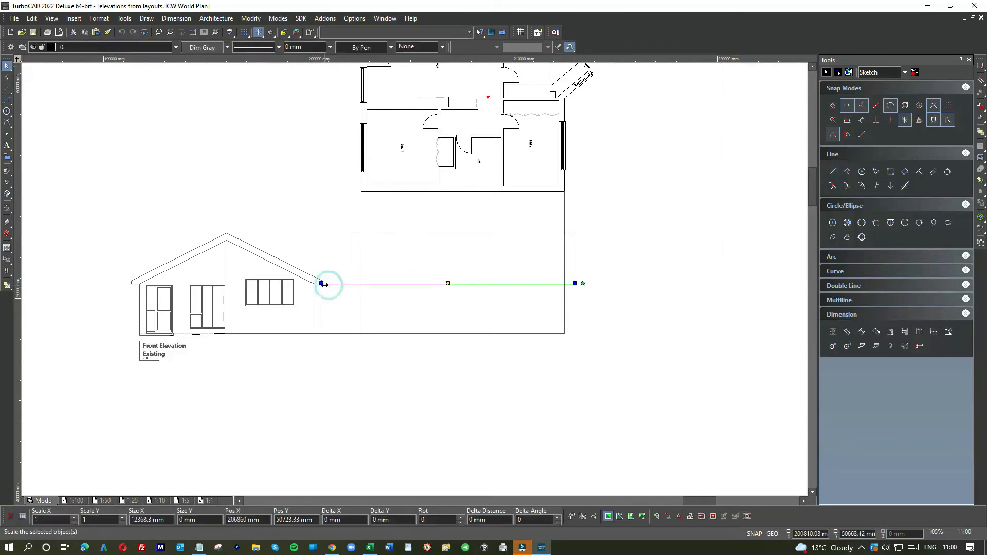
pyautogui.click(351, 284)
pyautogui.scroll(5, 349, 273)
pyautogui.click(410, 278)
pyautogui.click(407, 414)
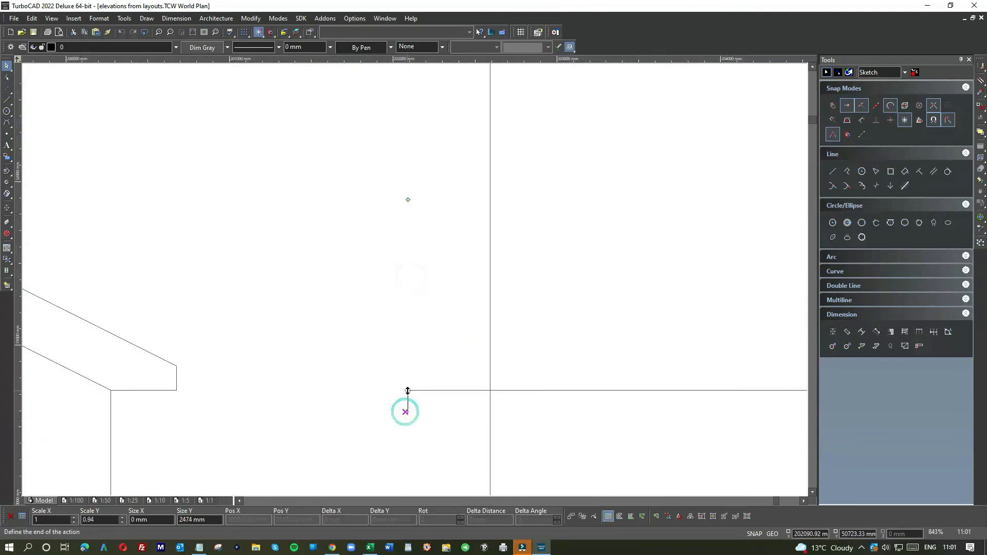
pyautogui.click(408, 390)
# Shorten the left and right wall projection lines so that both start at the underside of the side elevation's eaves
pyautogui.scroll(-5, 415, 283)
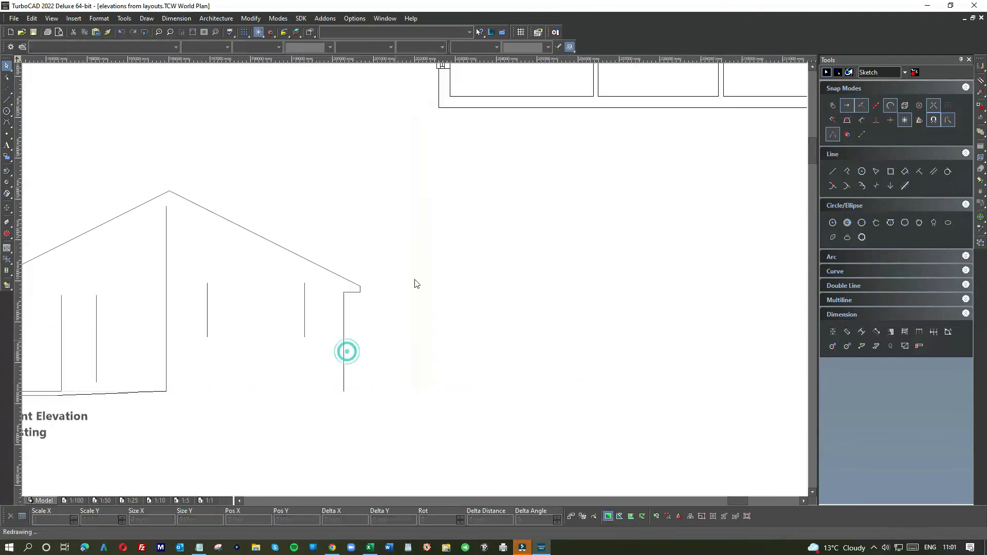
pyautogui.click(426, 221)
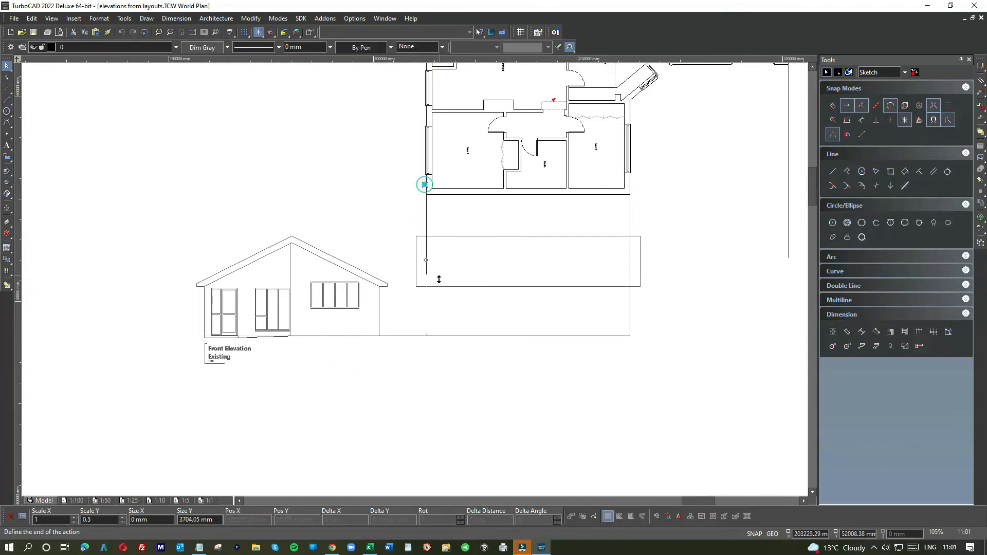
pyautogui.click(426, 186)
pyautogui.click(429, 289)
pyautogui.click(485, 261)
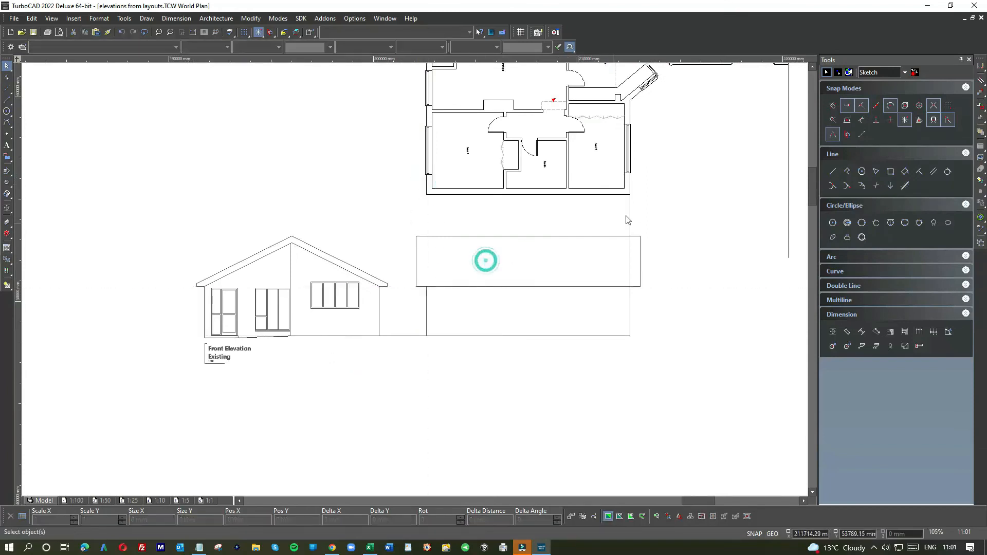
pyautogui.click(629, 209)
pyautogui.click(629, 194)
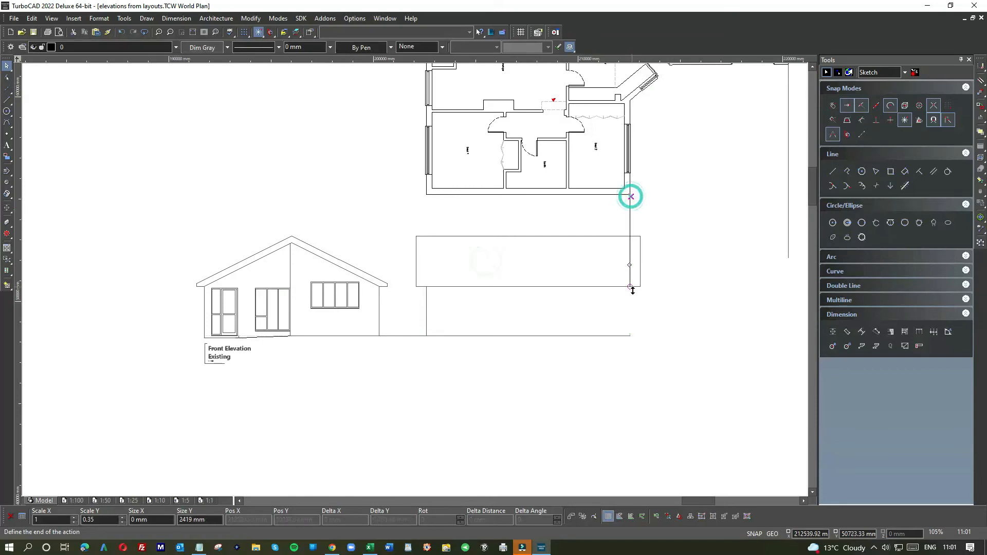
pyautogui.click(637, 292)
pyautogui.click(664, 307)
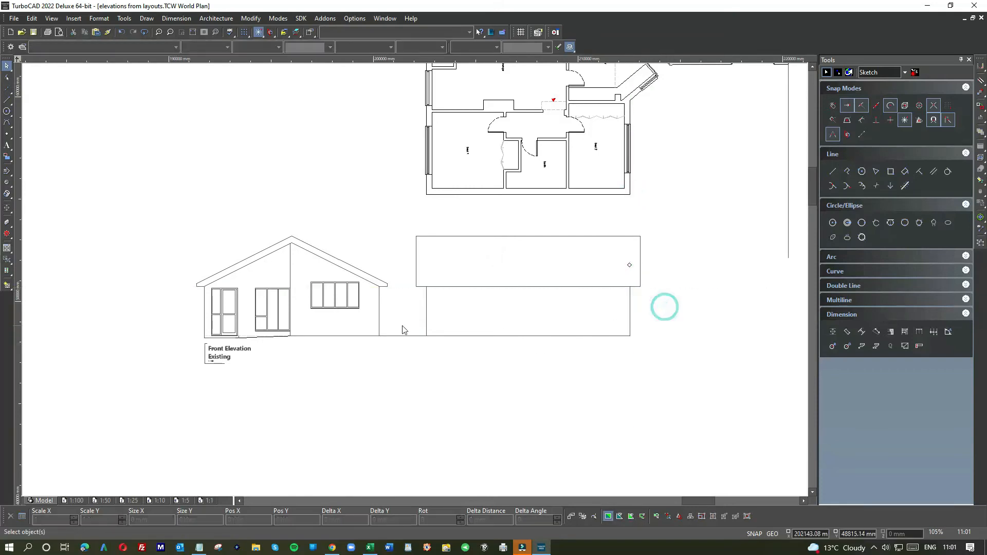
# Trim the ground line between the two elevations so that it starts at the side elevation's left wall
pyautogui.click(406, 337)
pyautogui.click(378, 335)
pyautogui.click(427, 336)
pyautogui.click(441, 356)
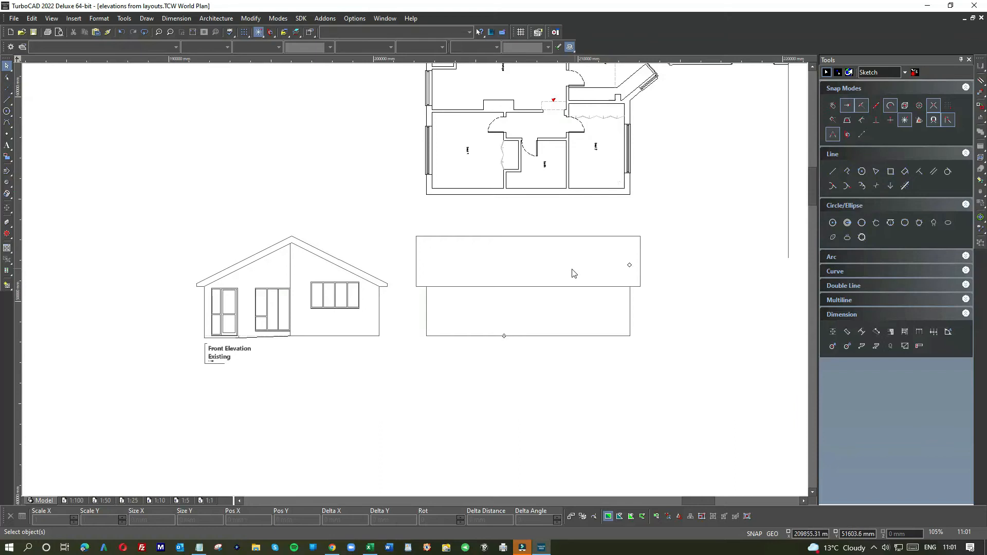
pyautogui.scroll(-3, 562, 314)
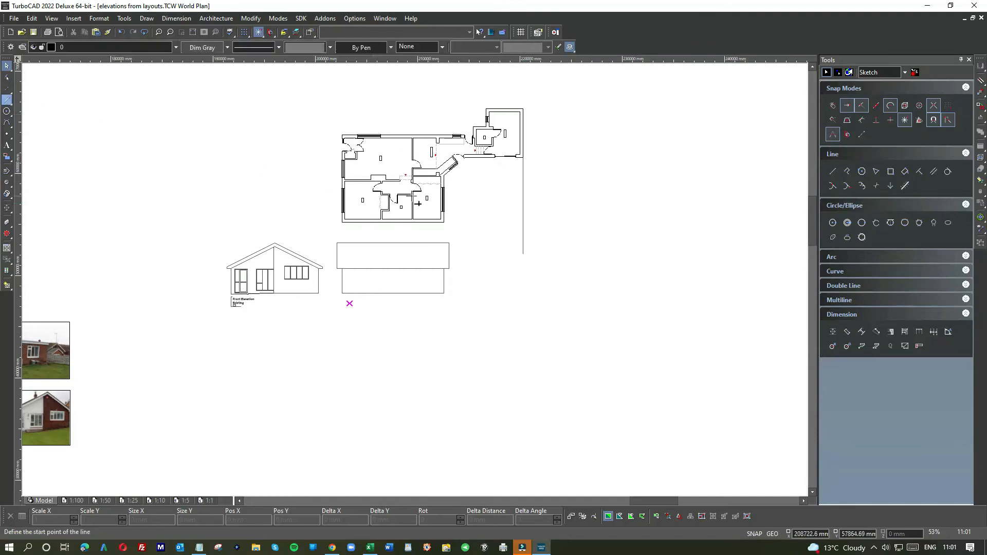
pyautogui.scroll(9, 412, 278)
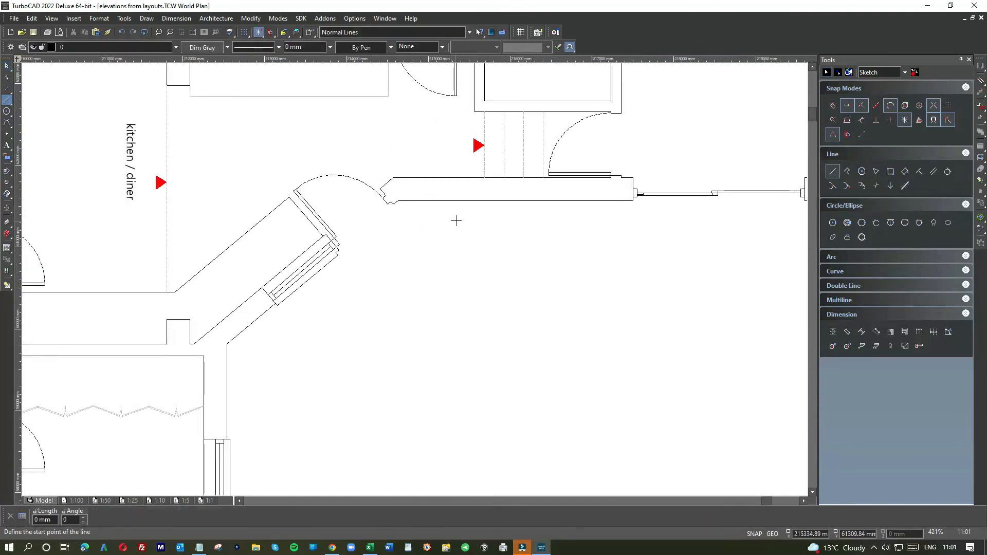
pyautogui.scroll(-3, 415, 279)
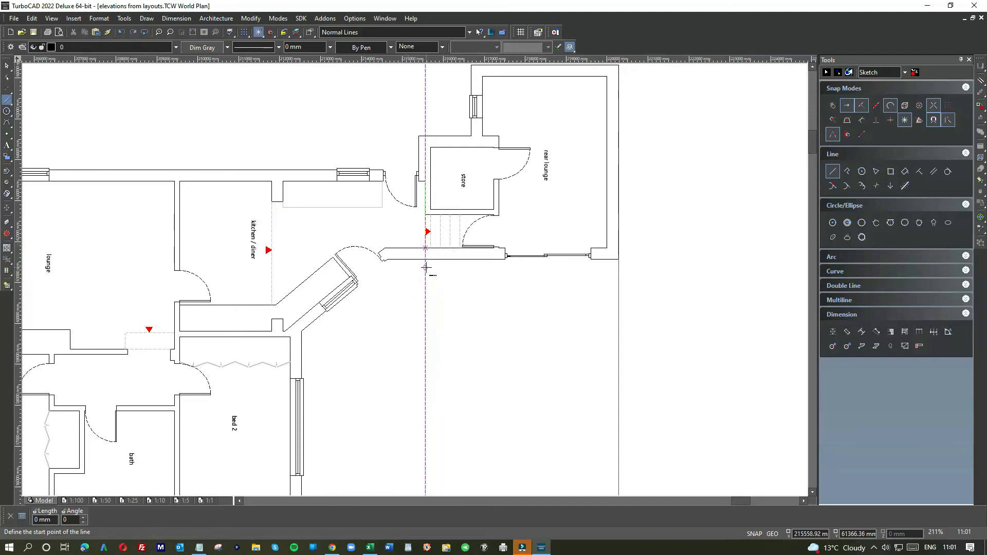
pyautogui.scroll(-2, 409, 311)
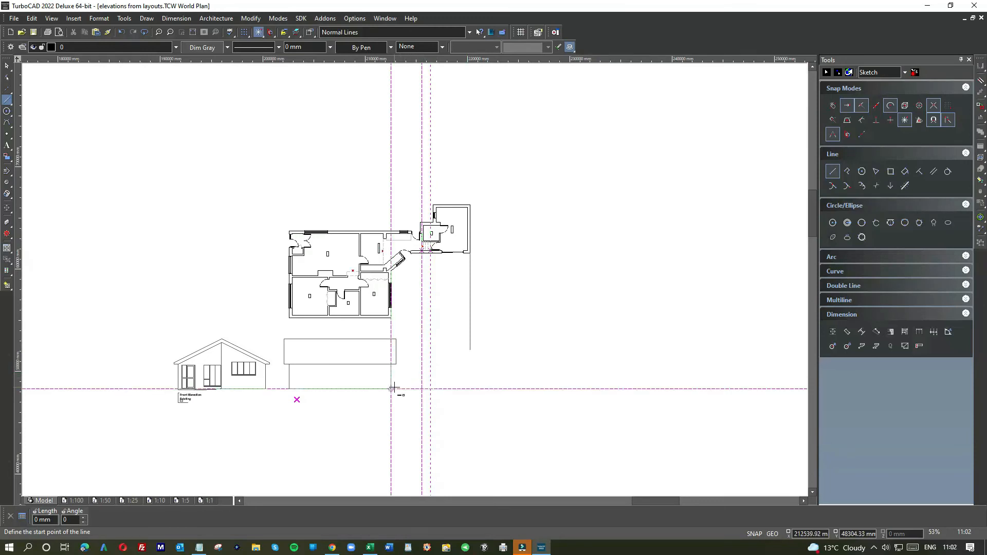
# Delete the floor plan above the elevations and the leftover vertical projection line beneath its rear lounge corner
pyautogui.click(6, 66)
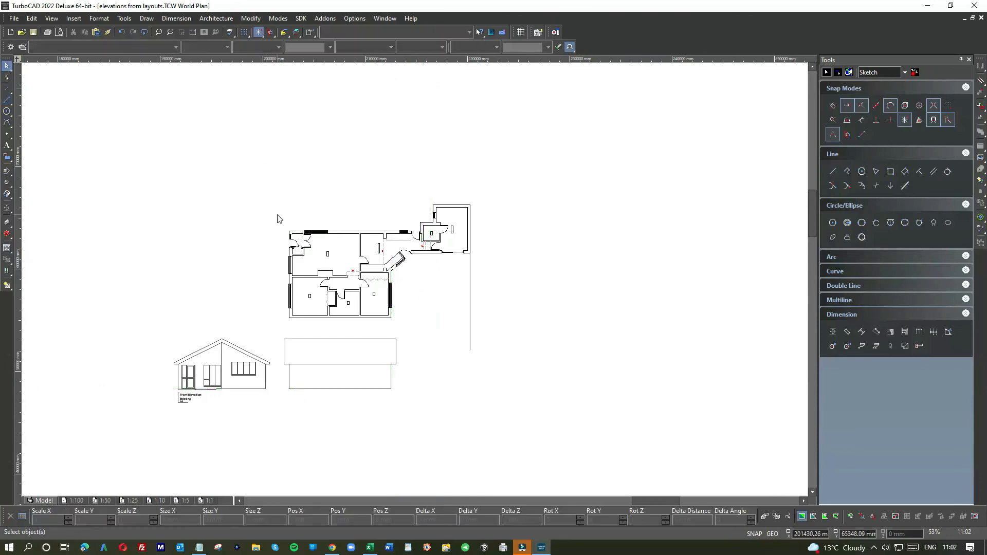
pyautogui.moveTo(270, 187)
pyautogui.mouseDown()
pyautogui.moveTo(489, 288)
pyautogui.moveTo(497, 337)
pyautogui.mouseUp()
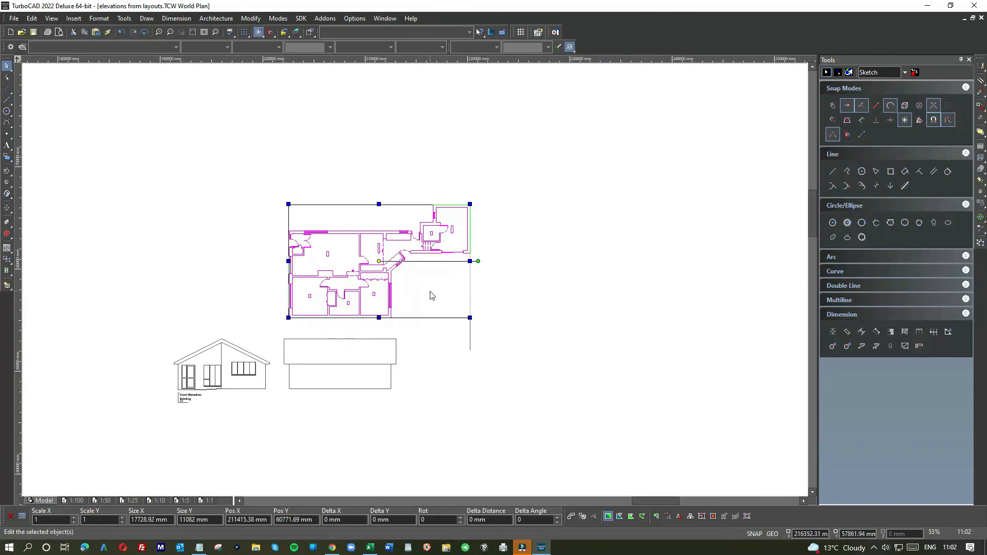
pyautogui.press('Delete')
pyautogui.click(470, 293)
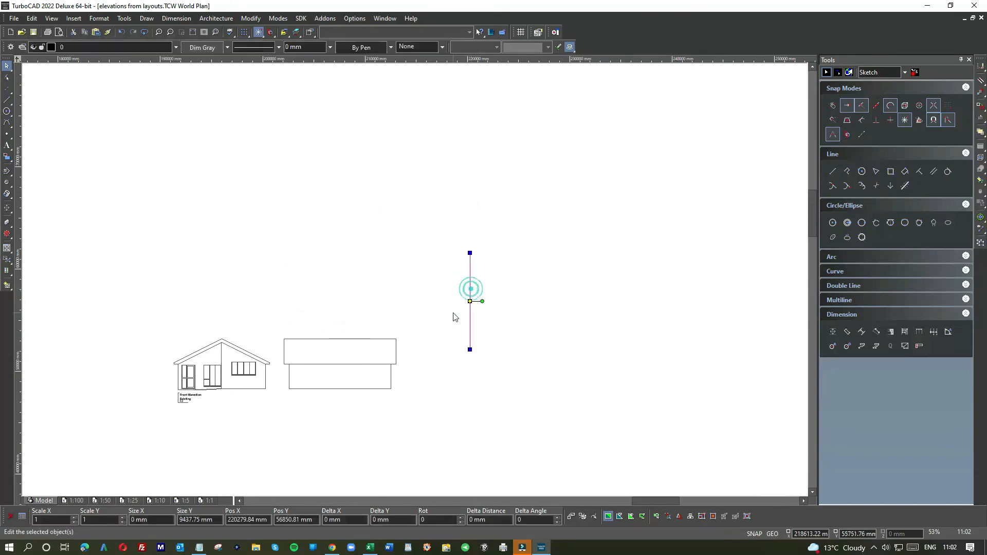
pyautogui.press('Delete')
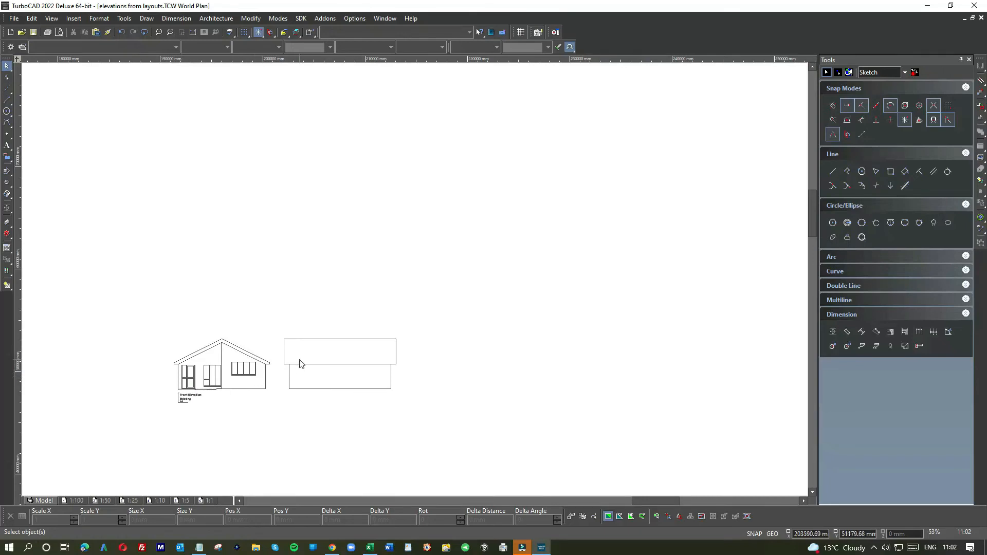
# Draw a vertical guide down from the side elevation's lower-left wall corner and a horizontal guide across from the front label's top-left corner
pyautogui.scroll(2, 292, 381)
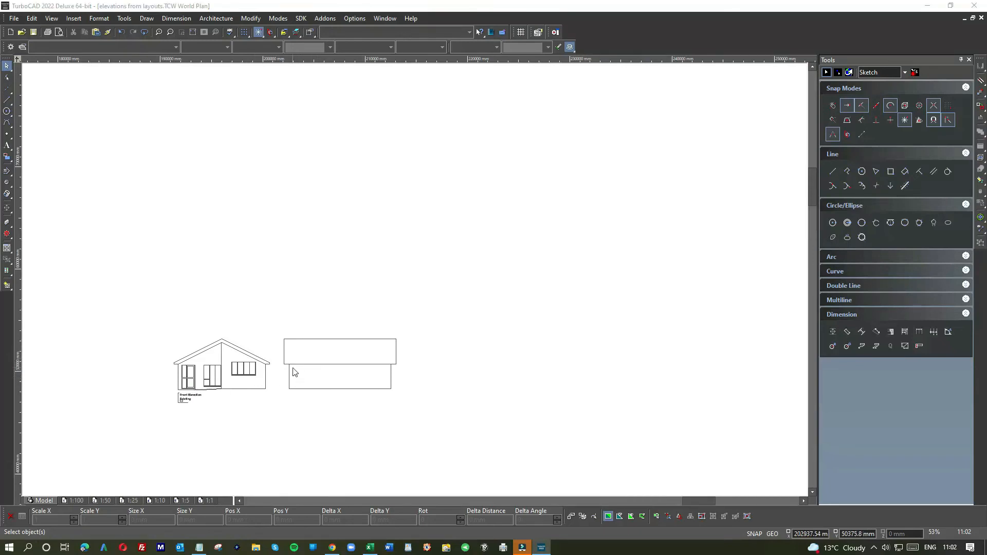
pyautogui.click(7, 101)
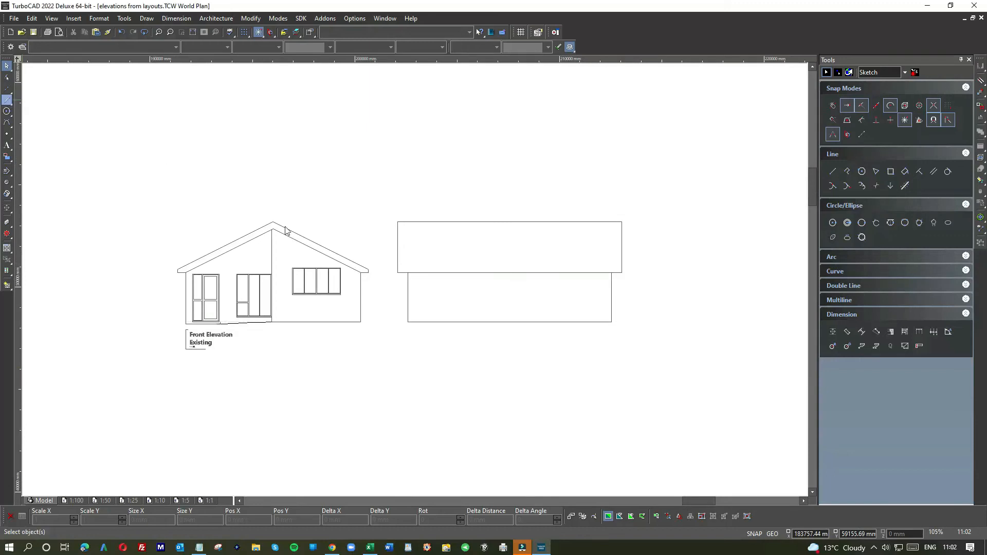
pyautogui.click(408, 323)
pyautogui.click(408, 366)
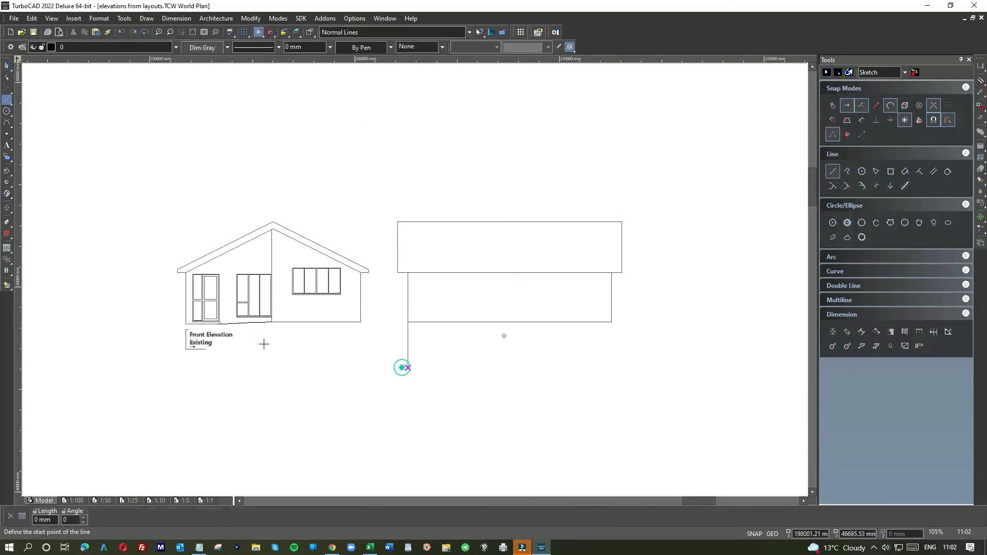
pyautogui.click(186, 329)
pyautogui.click(462, 330)
# Copy the Front Elevation Existing label with its bracket and place the copy at the intersection of the two guide lines
pyautogui.click(7, 66)
pyautogui.moveTo(170, 327); pyautogui.dragTo(251, 363)
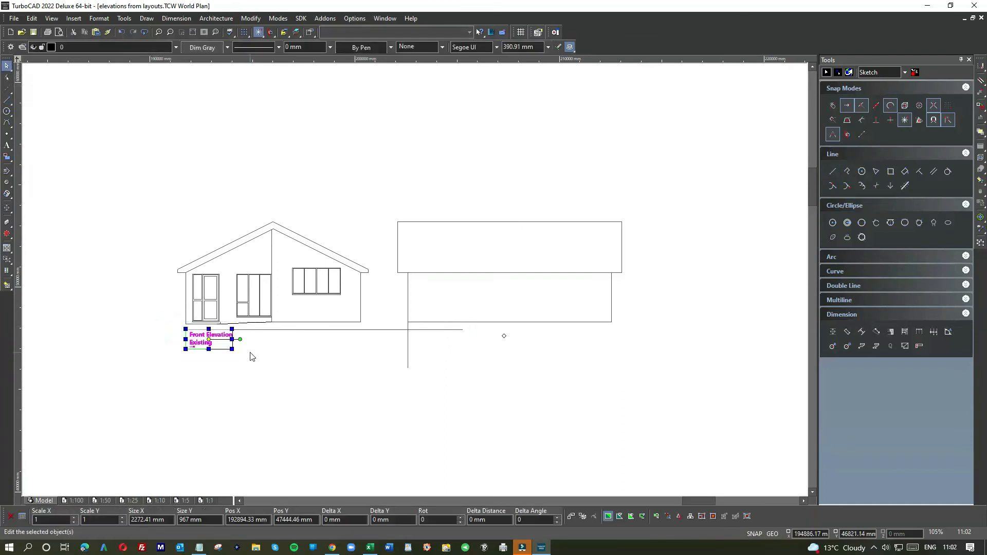
pyautogui.click(433, 353)
pyautogui.hotkey('ctrl', 'v')
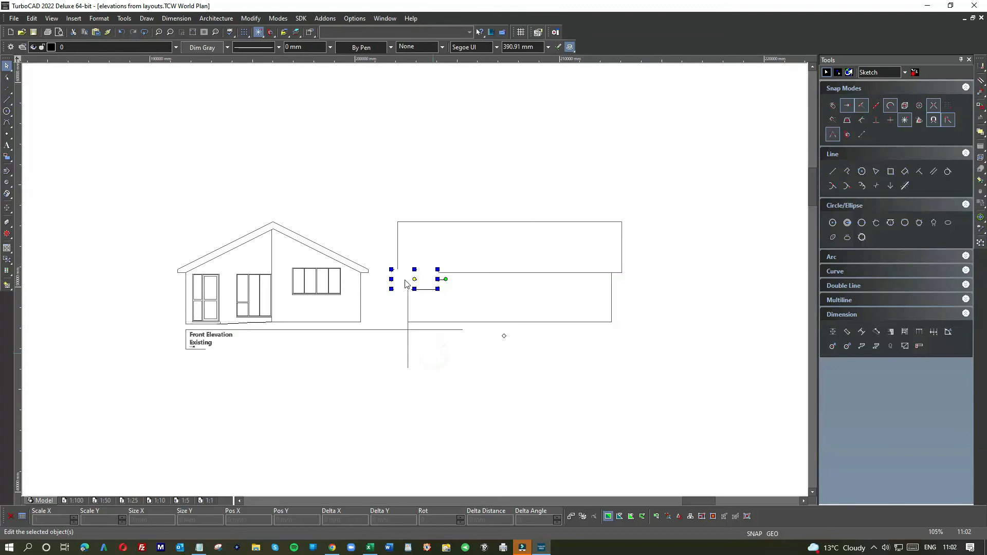
pyautogui.moveTo(402, 278); pyautogui.dragTo(429, 342)
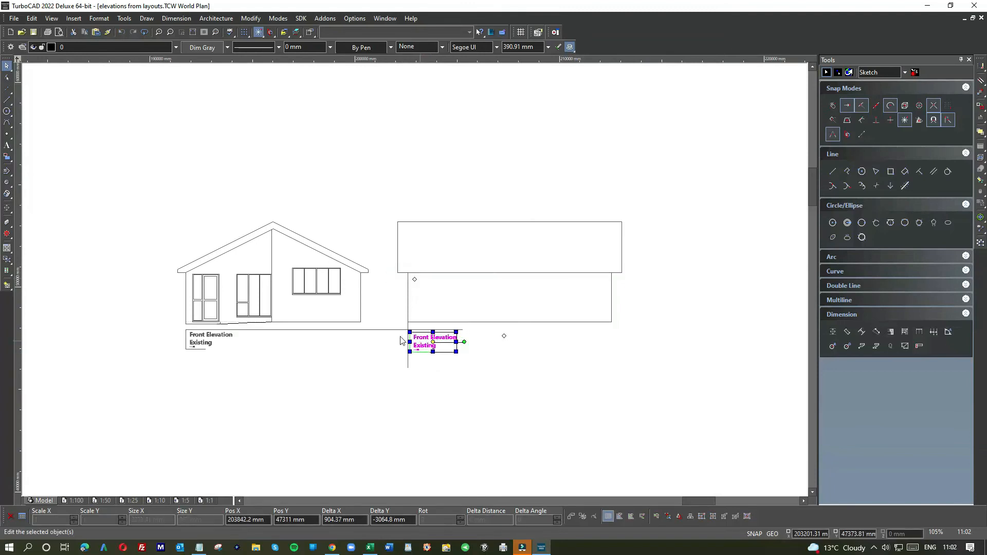
pyautogui.scroll(10, 437, 281)
pyautogui.moveTo(446, 278); pyautogui.dragTo(409, 232)
# Delete the vertical and horizontal guide lines around the copied label
pyautogui.click(409, 165)
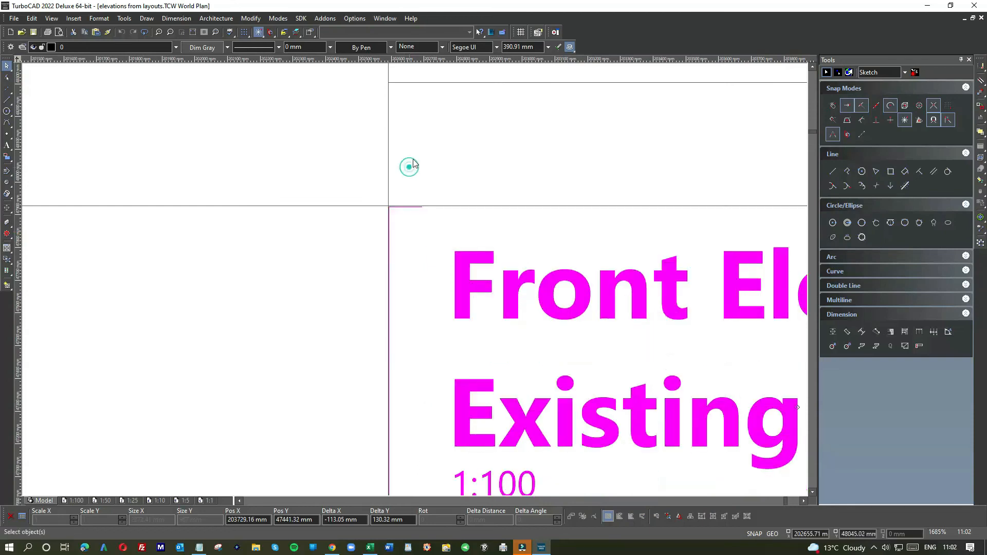
pyautogui.press('Delete')
pyautogui.click(298, 207)
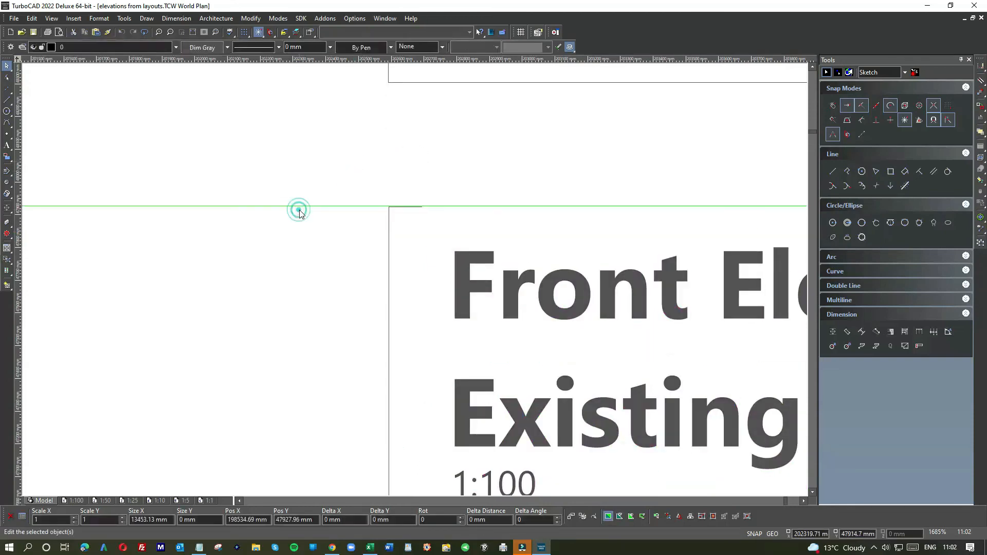
pyautogui.press('Delete')
# Change the first line of the copied label's text to "South Elevation"
pyautogui.scroll(-4, 414, 284)
pyautogui.scroll(3, 432, 297)
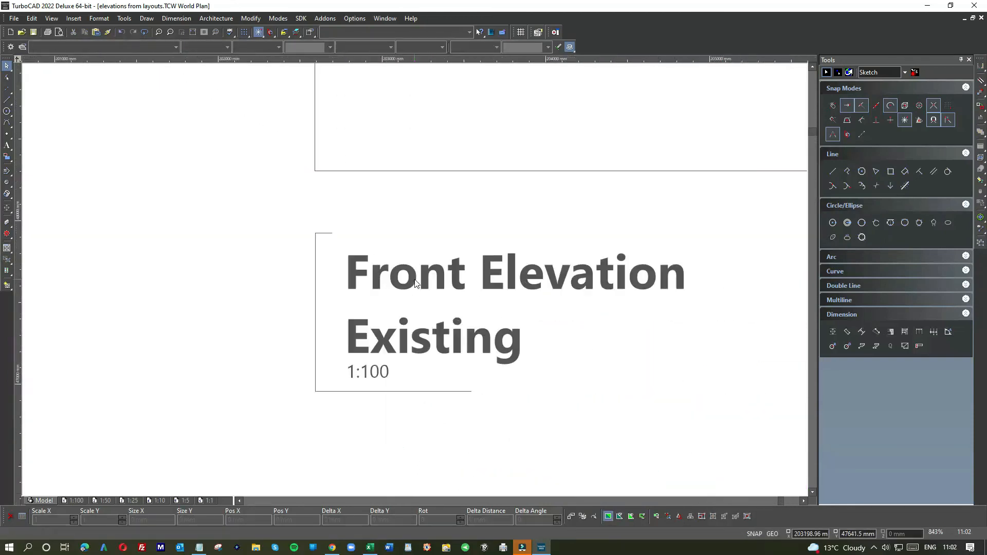
pyautogui.click(431, 284)
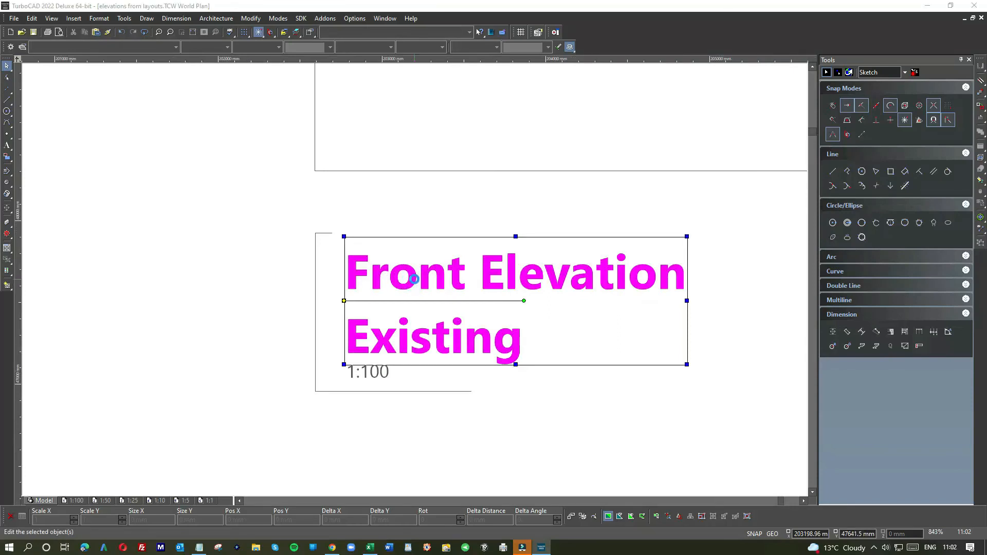
pyautogui.doubleClick(414, 280)
pyautogui.click(497, 197)
pyautogui.doubleClick(497, 198)
pyautogui.write('South Elevation')
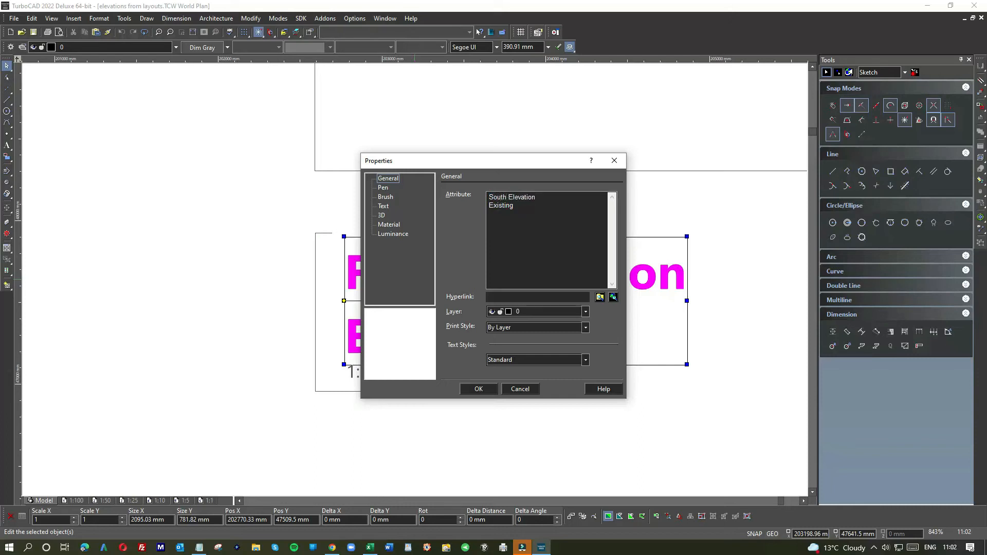
pyautogui.click(478, 389)
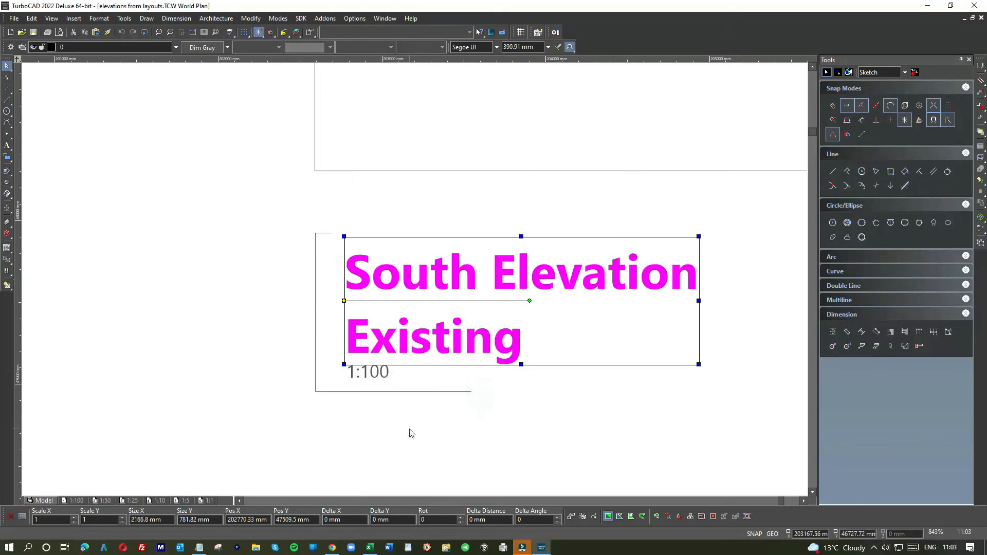
pyautogui.click(410, 433)
# Set the line width of the south elevation's roof outline to 0.1 mm
pyautogui.scroll(-5, 417, 231)
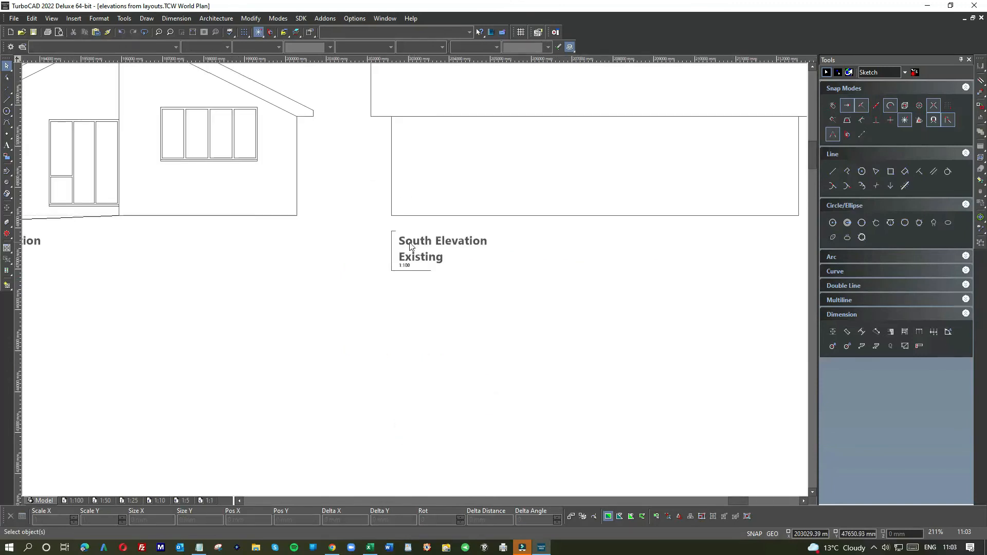
pyautogui.scroll(-3, 410, 247)
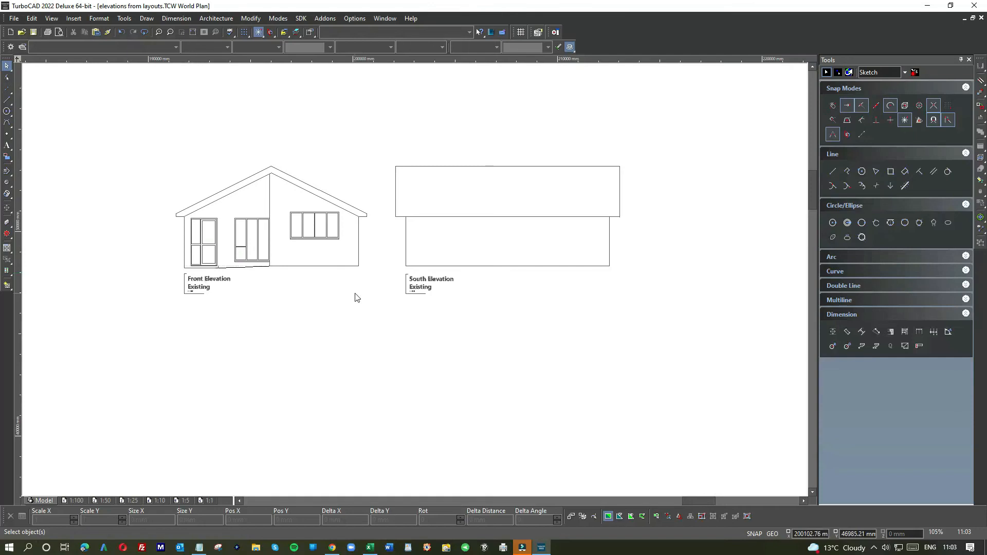
pyautogui.scroll(-2, 412, 276)
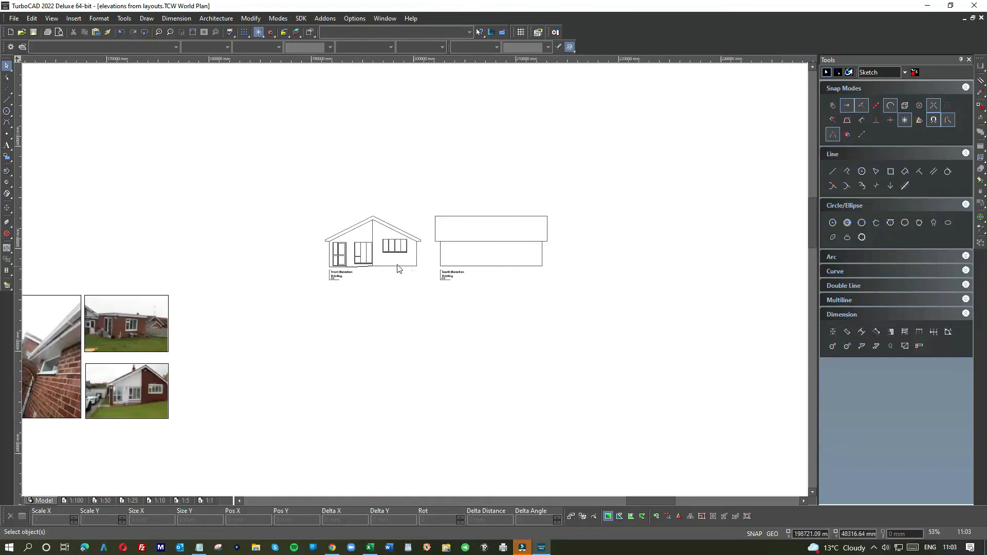
pyautogui.scroll(4, 360, 243)
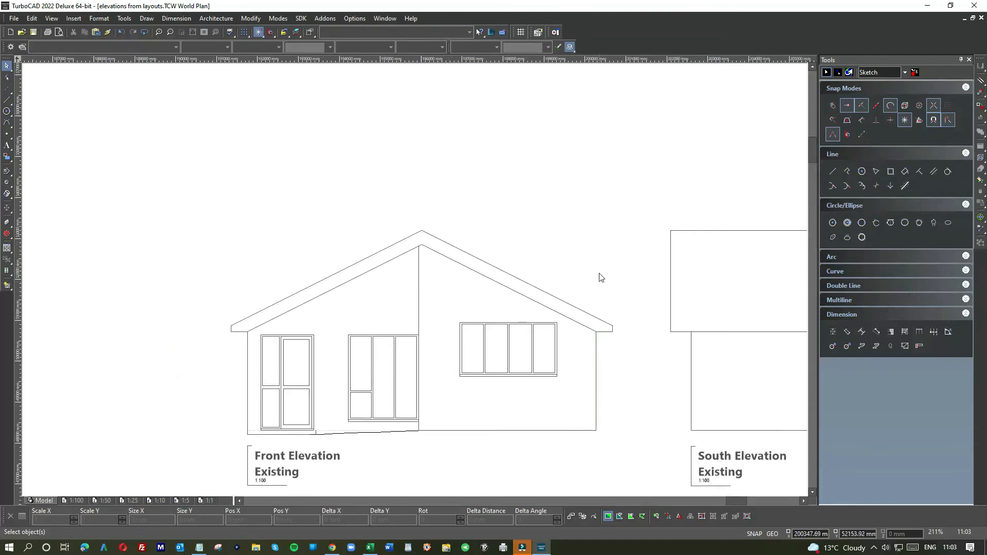
pyautogui.scroll(-2, 601, 278)
pyautogui.moveTo(692, 285); pyautogui.dragTo(432, 264)
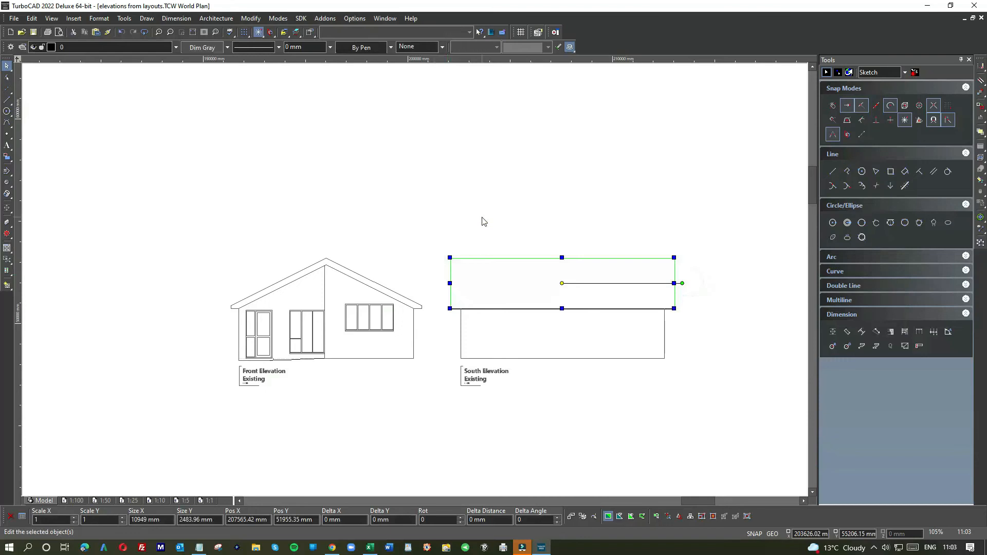
pyautogui.click(689, 241)
pyautogui.moveTo(680, 291); pyautogui.dragTo(447, 267)
pyautogui.click(330, 47)
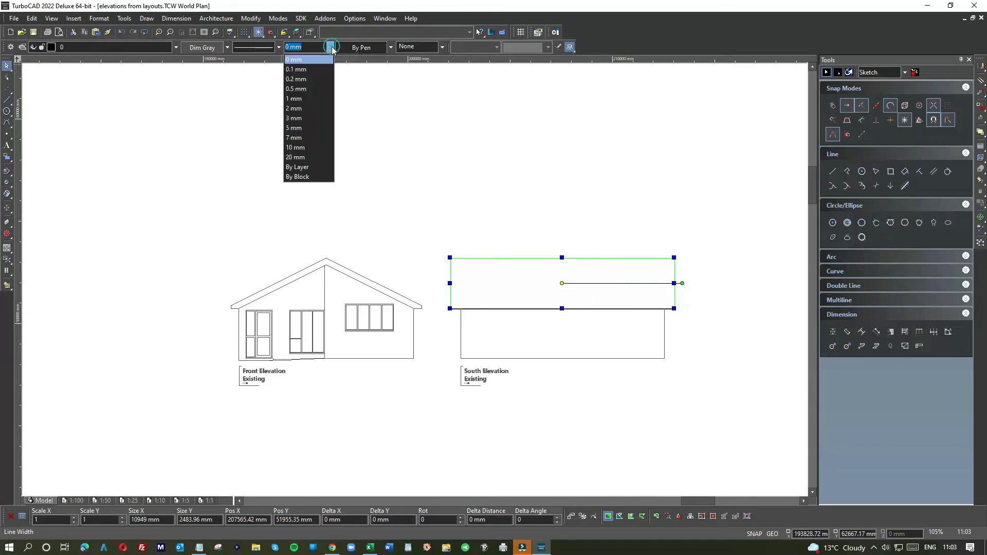
pyautogui.click(306, 70)
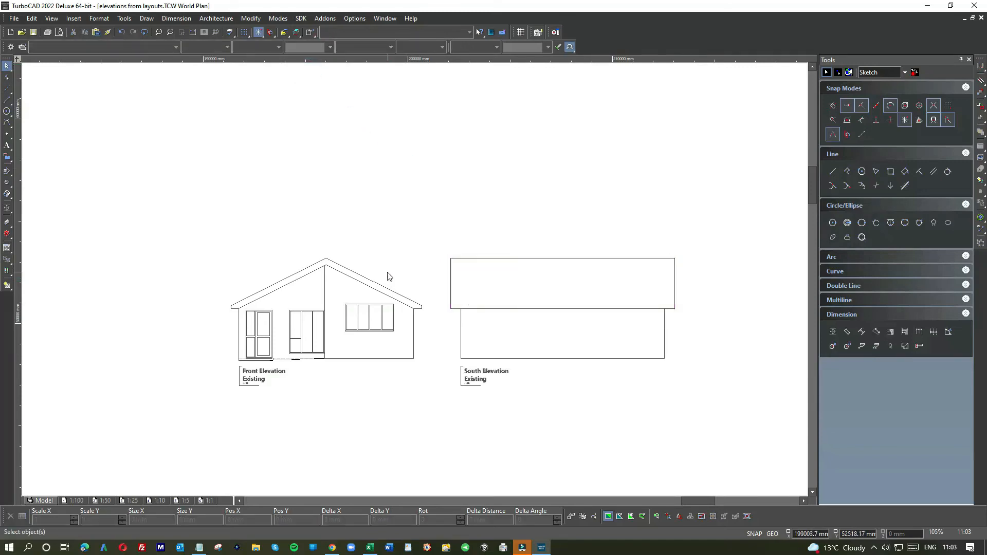
# Set the line width of both the right and left roof slopes on the front elevation to 0.1 mm
pyautogui.click(363, 266)
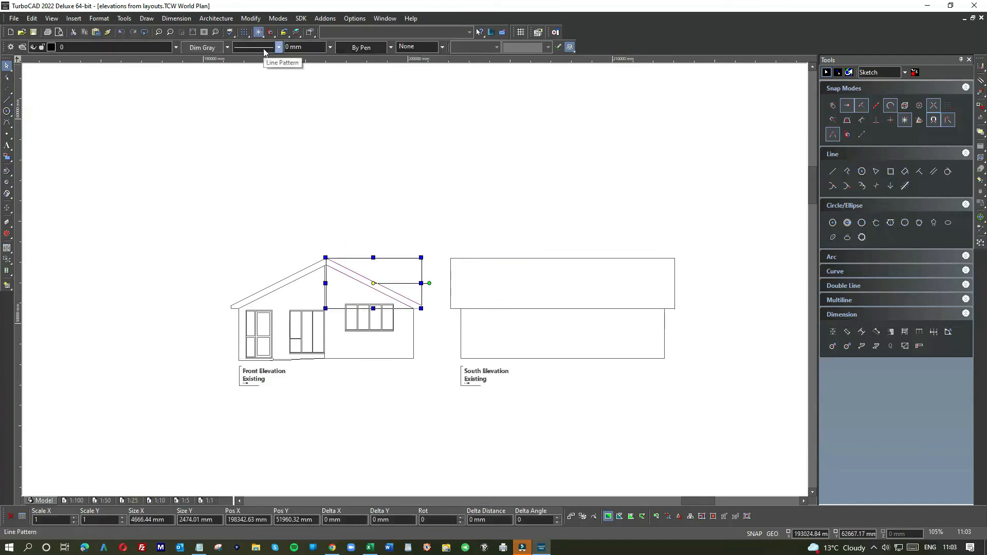
pyautogui.click(331, 47)
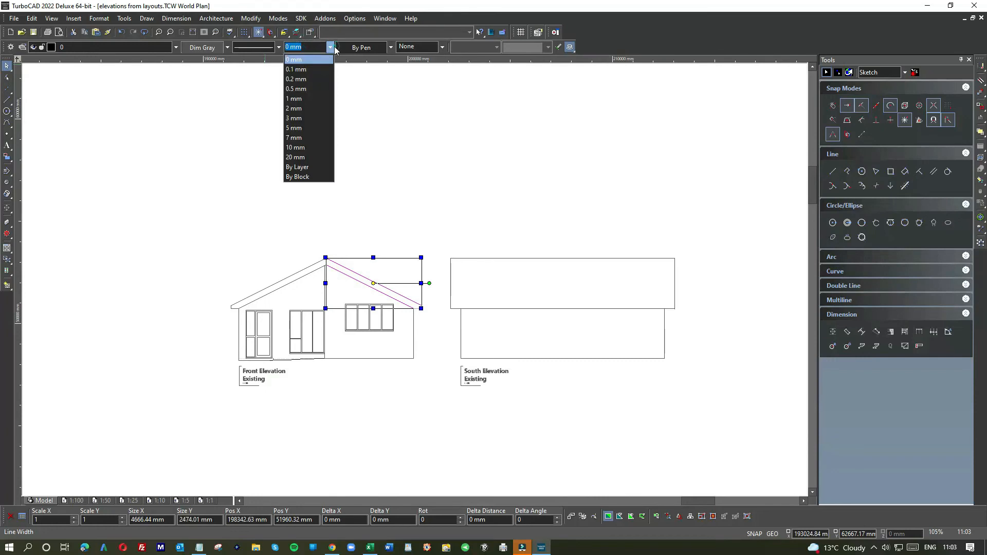
pyautogui.click(311, 69)
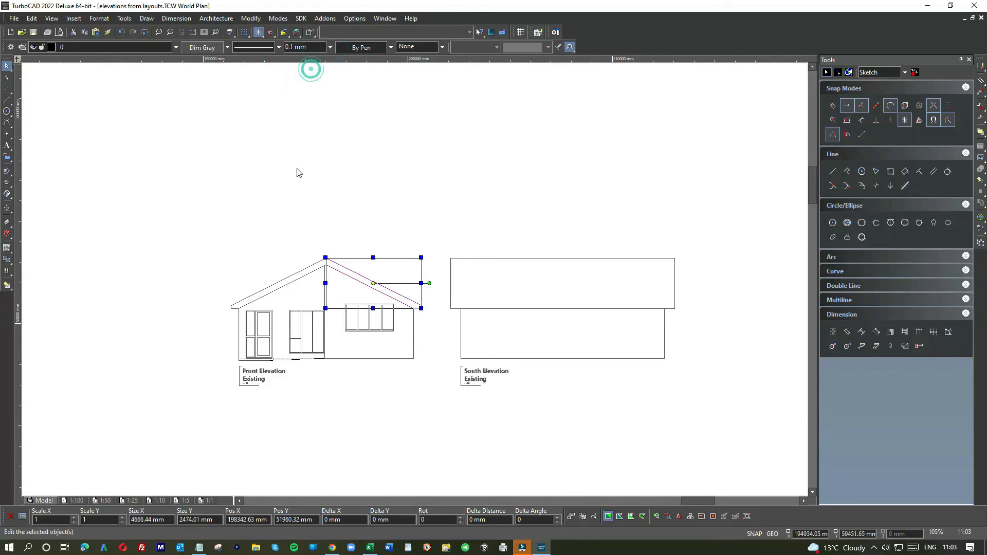
pyautogui.click(278, 286)
pyautogui.click(330, 47)
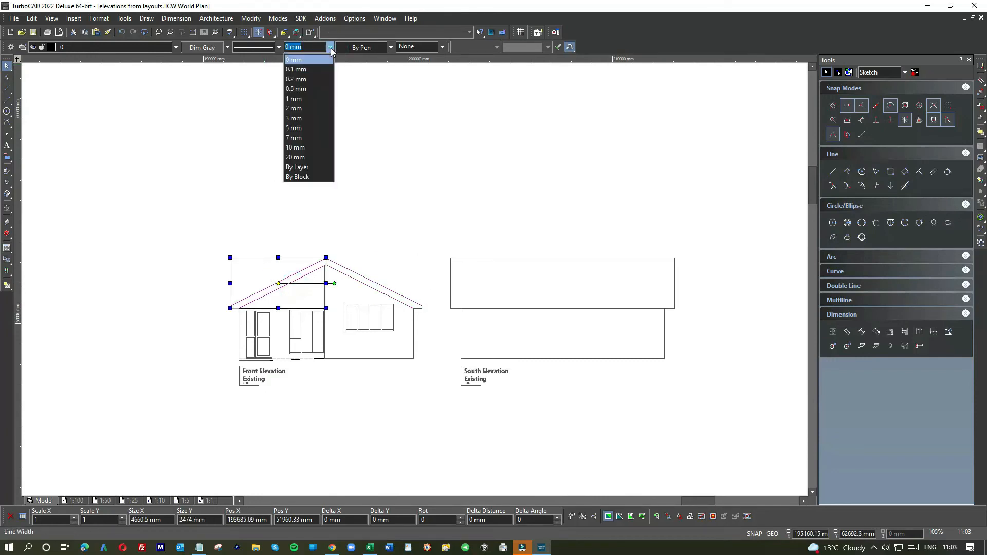
pyautogui.click(303, 71)
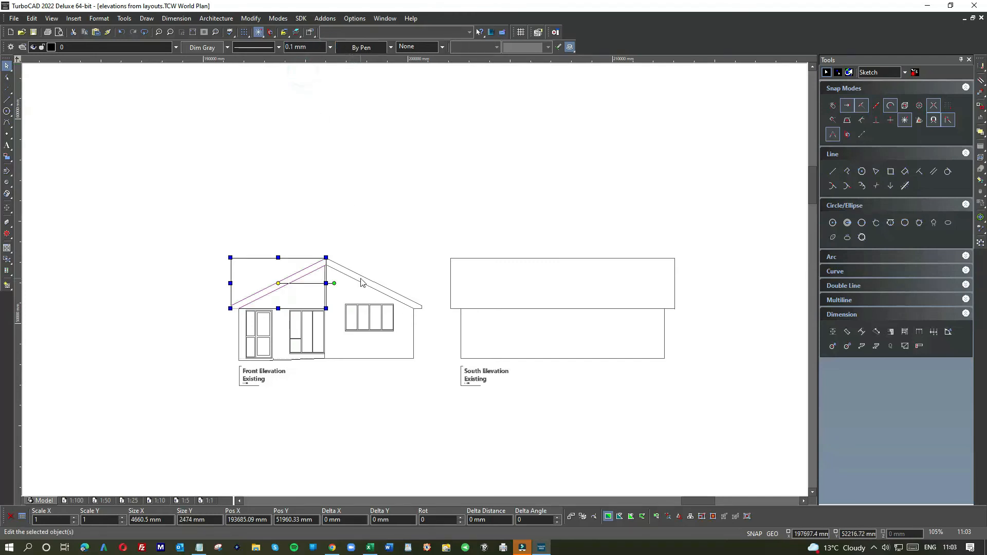
pyautogui.click(376, 257)
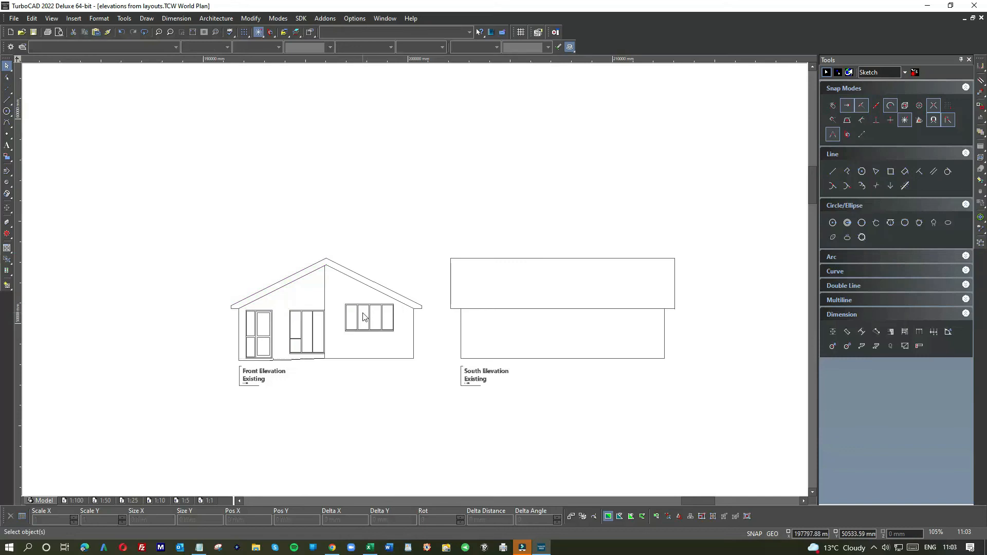
pyautogui.click(548, 308)
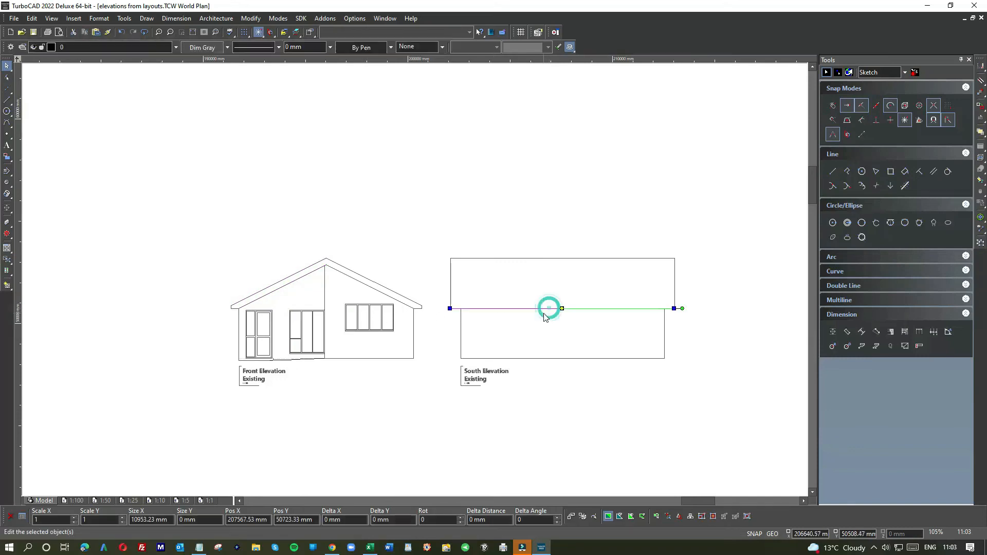
pyautogui.click(716, 277)
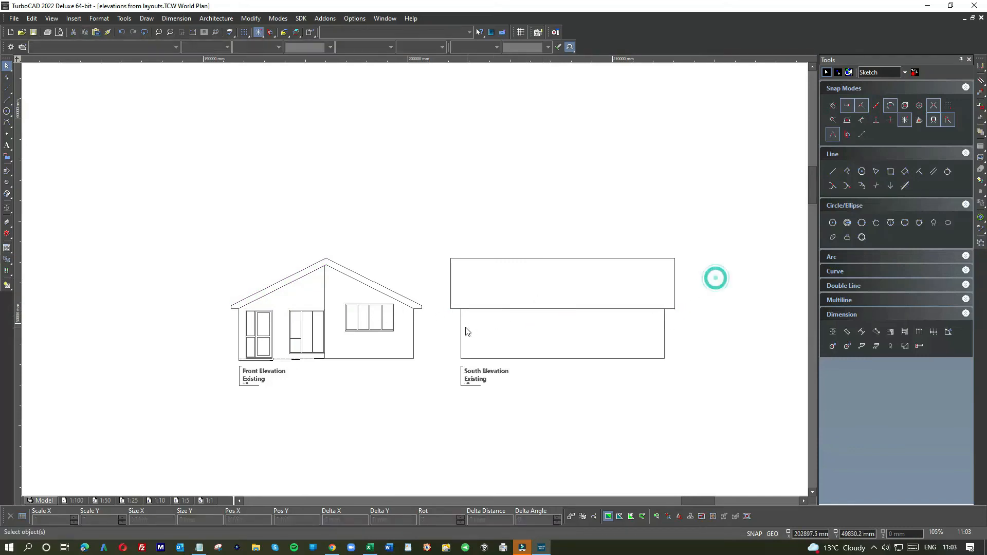
# Draw a horizontal line from the front elevation's right eaves upper corner to the far edge of the south elevation's roof, about 12364 mm long
pyautogui.scroll(5, 439, 315)
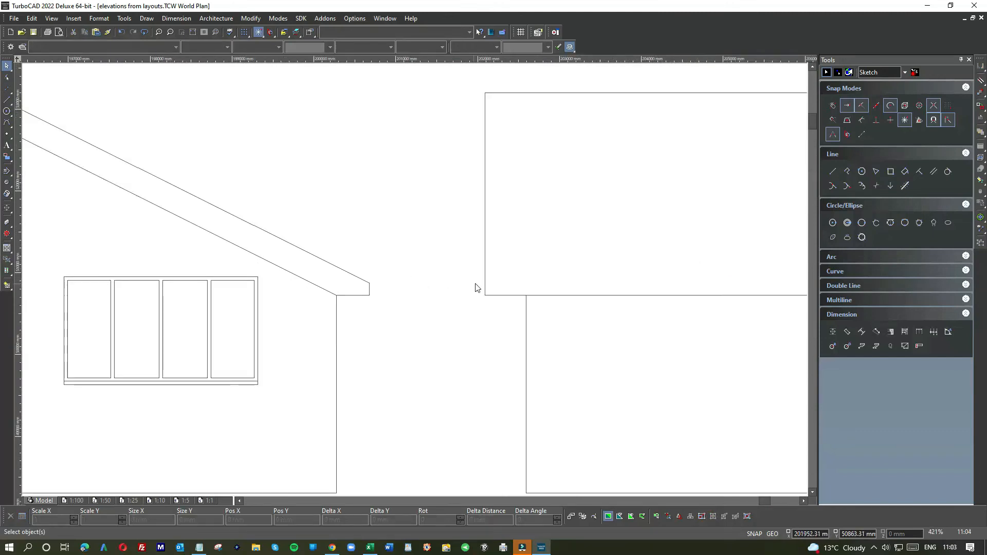
pyautogui.click(12, 100)
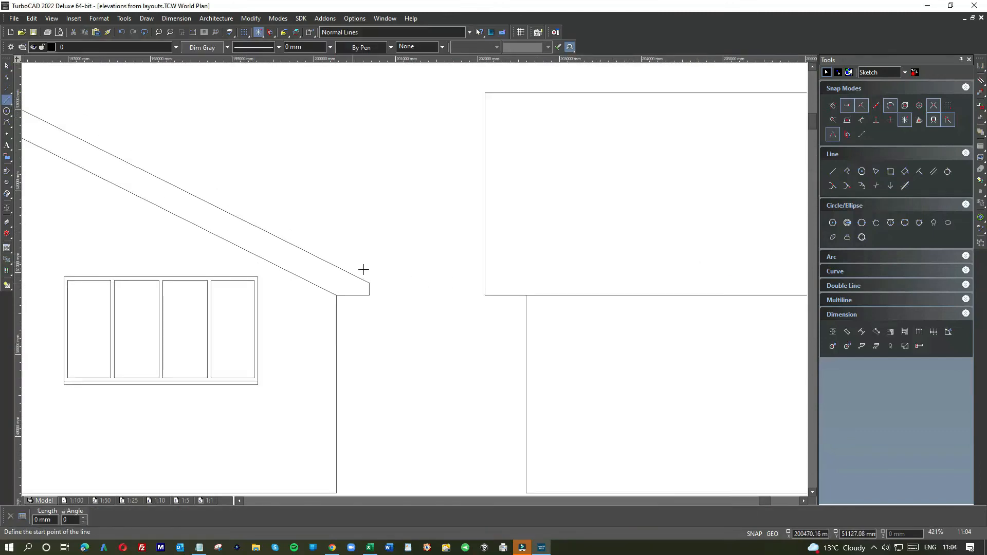
pyautogui.click(369, 283)
pyautogui.scroll(-5, 543, 276)
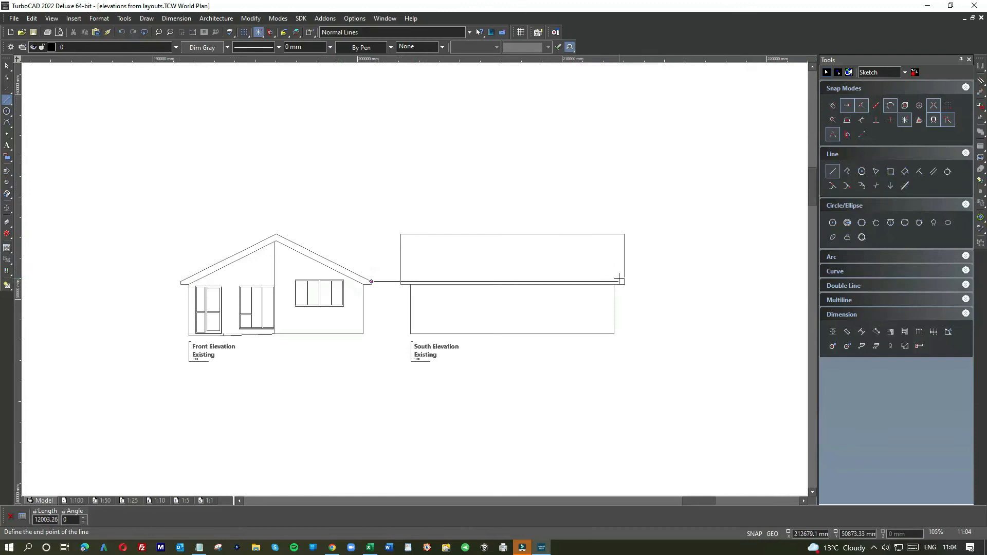
pyautogui.click(624, 281)
# Shorten the new fascia line so that it starts at the near edge of the south elevation's roof
pyautogui.click(6, 66)
pyautogui.click(391, 282)
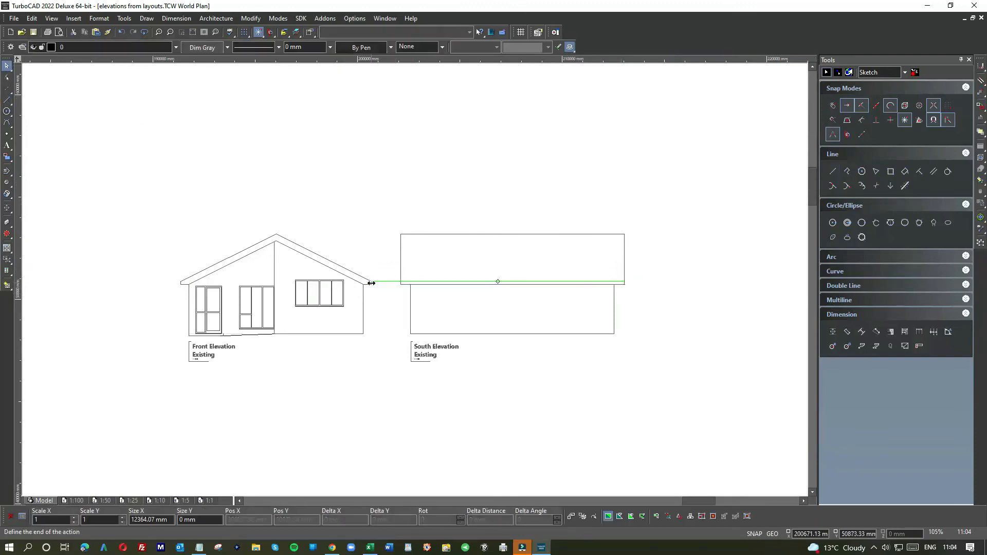
pyautogui.moveTo(370, 283); pyautogui.dragTo(400, 282)
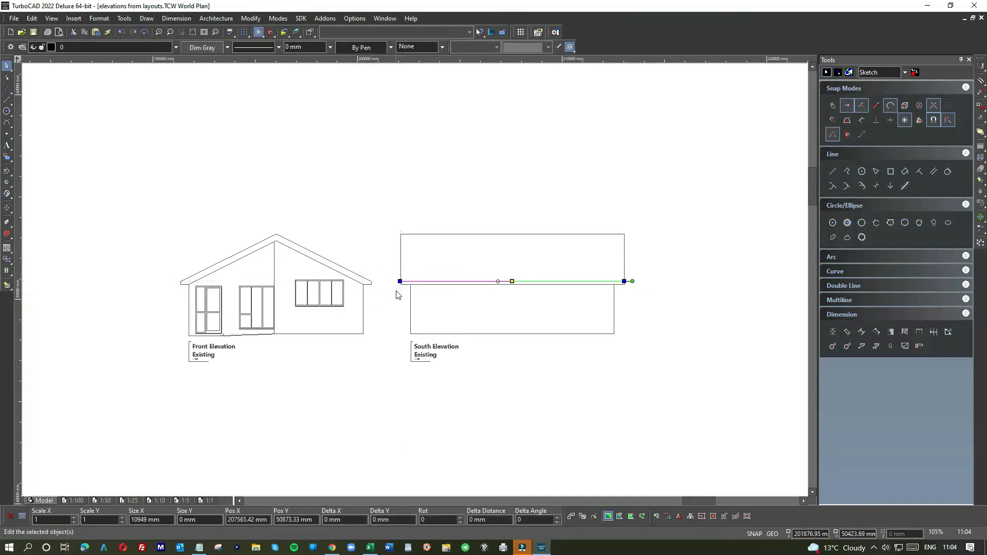
pyautogui.click(395, 290)
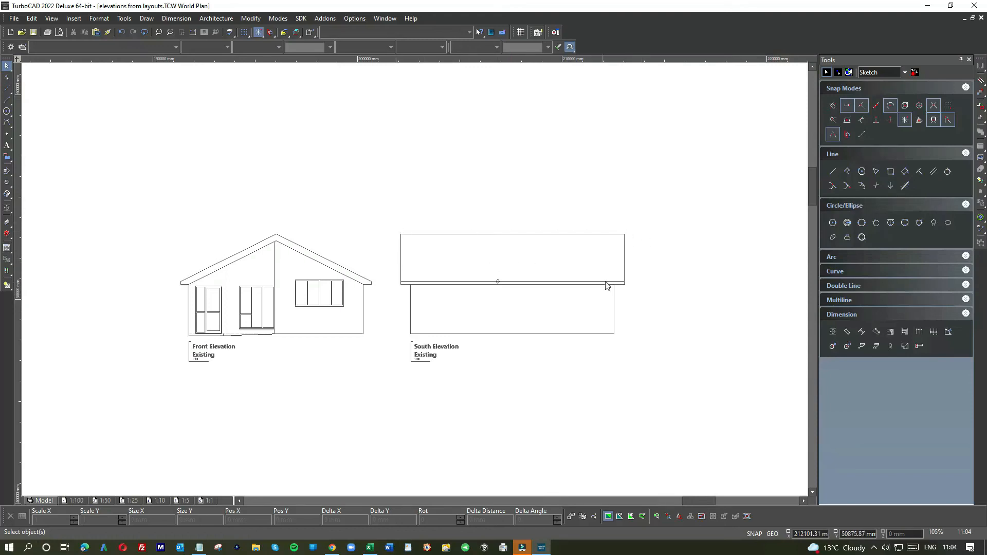
# Adjust the end of the south elevation's eaves line to meet the roof's vertical edge at the far lower corner
pyautogui.scroll(5, 416, 283)
pyautogui.click(523, 199)
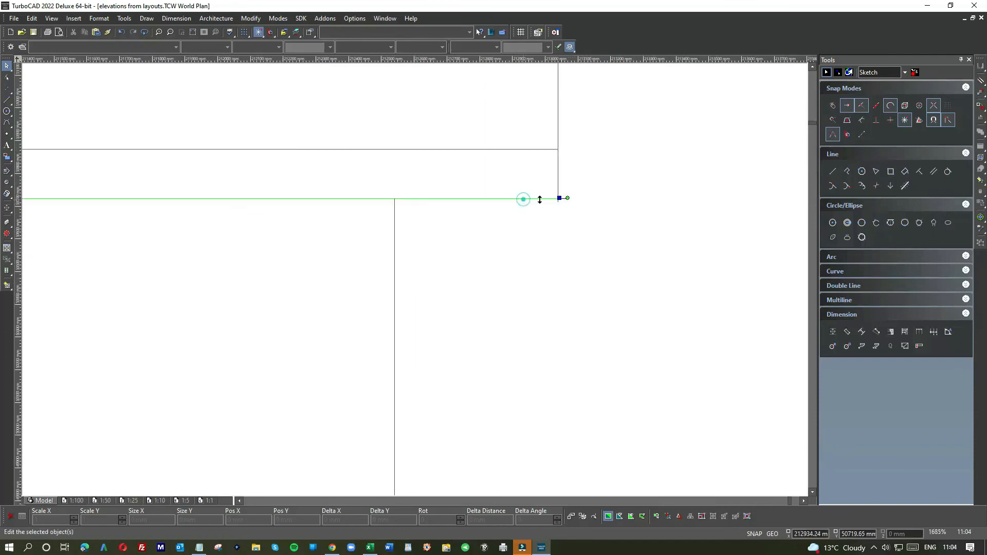
pyautogui.click(559, 199)
pyautogui.click(559, 200)
pyautogui.click(557, 185)
pyautogui.click(556, 201)
pyautogui.click(557, 201)
pyautogui.scroll(-5, 520, 227)
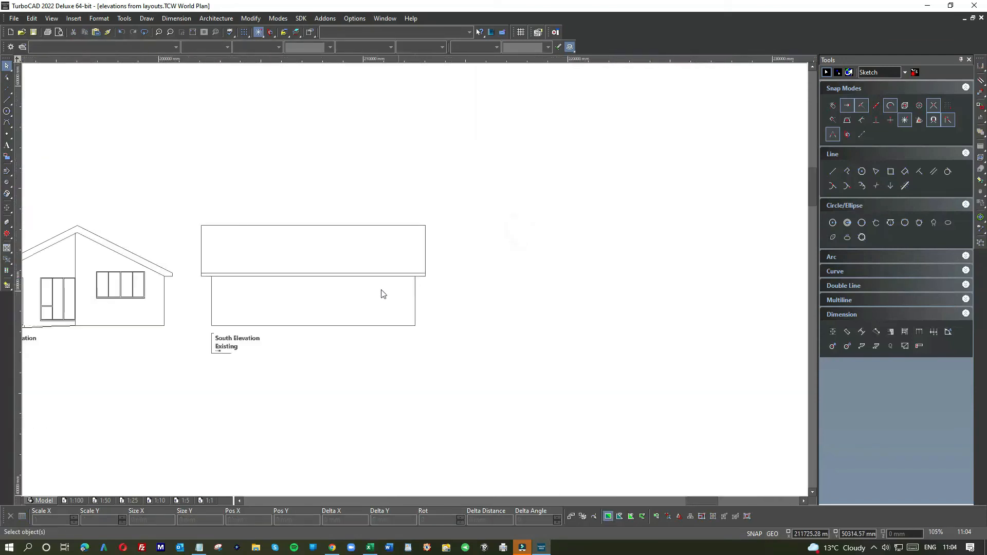
# Draw a rectangle about 4647 mm by 1130 mm in the empty space above the south elevation
pyautogui.scroll(-1, 383, 292)
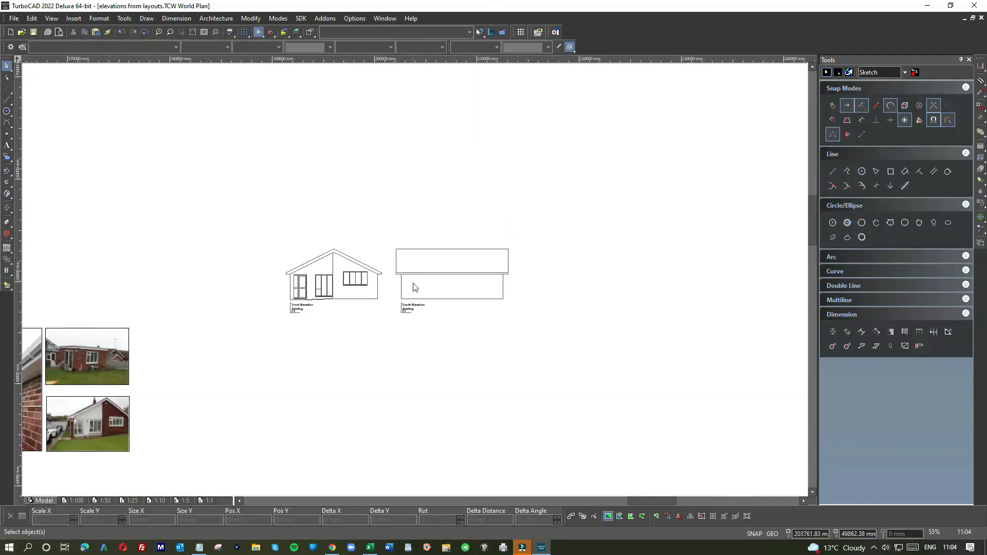
pyautogui.scroll(1, 416, 287)
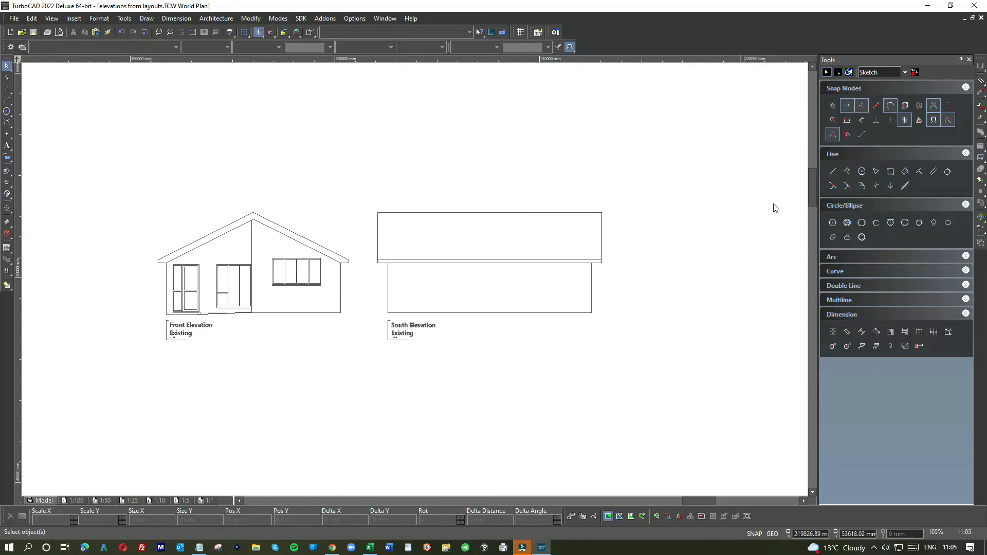
pyautogui.click(890, 174)
pyautogui.click(393, 144)
pyautogui.click(489, 166)
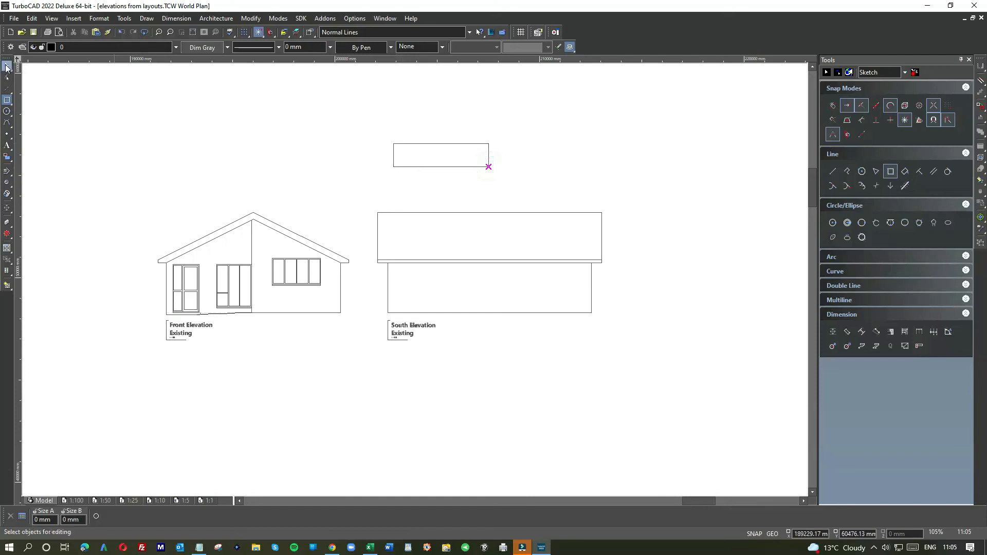
# Fill the rectangle with the B816 brick brush pattern at a scale of 17
pyautogui.click(432, 151)
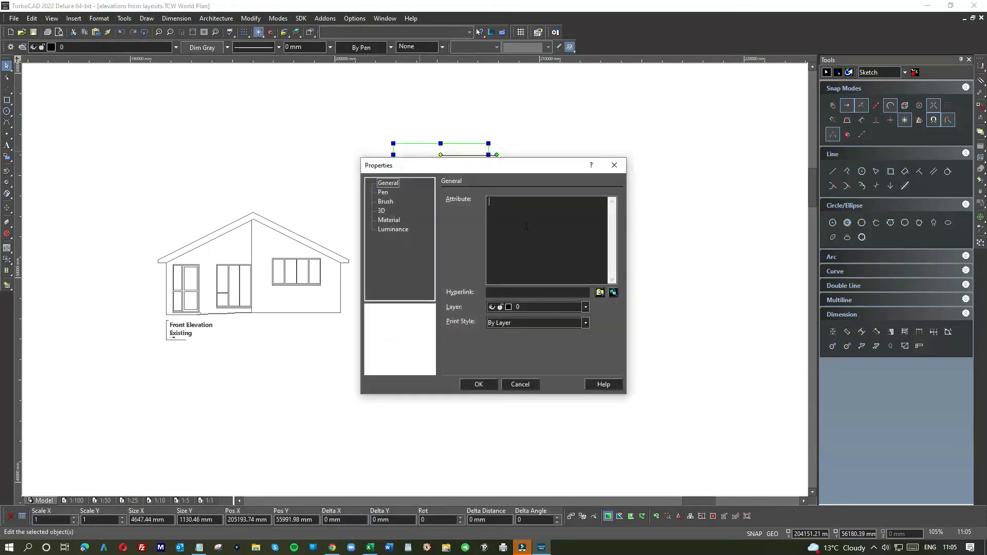
pyautogui.click(386, 202)
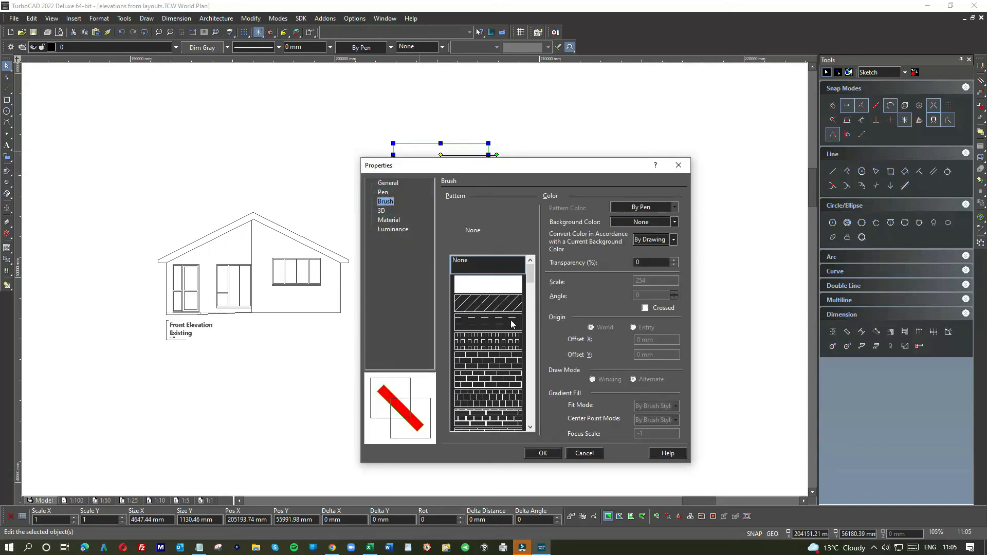
pyautogui.click(504, 363)
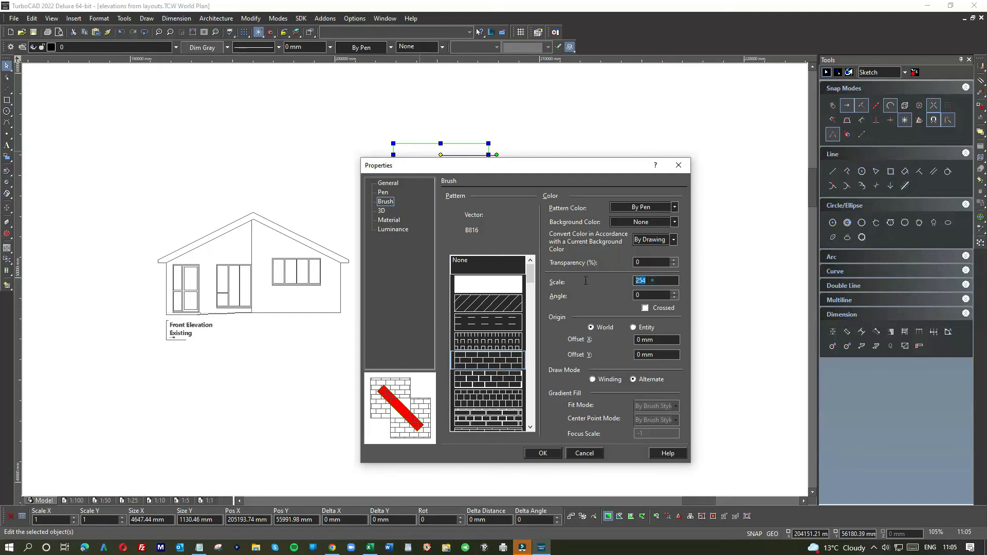
pyautogui.write('17')
pyautogui.press('Return')
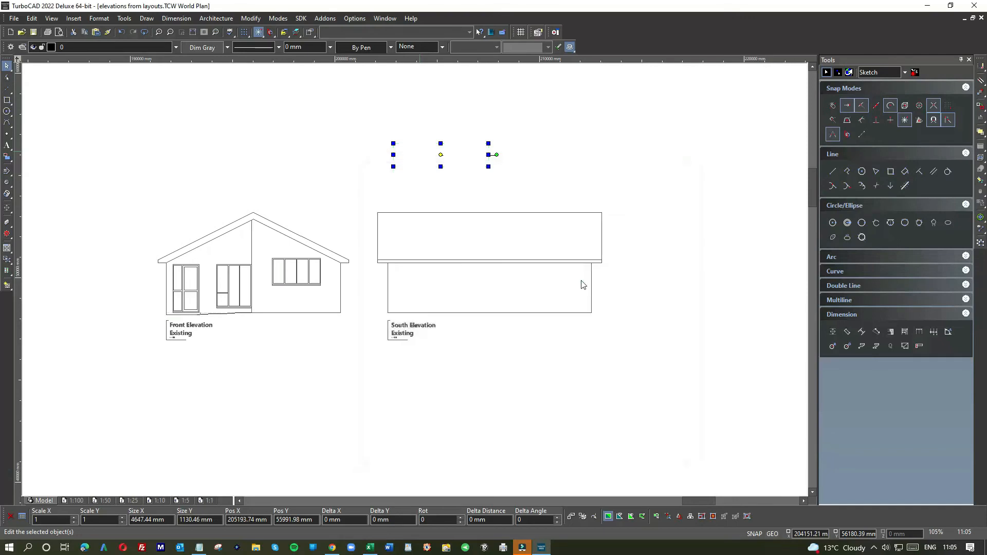
pyautogui.click(435, 188)
pyautogui.click(423, 163)
pyautogui.doubleClick(421, 160)
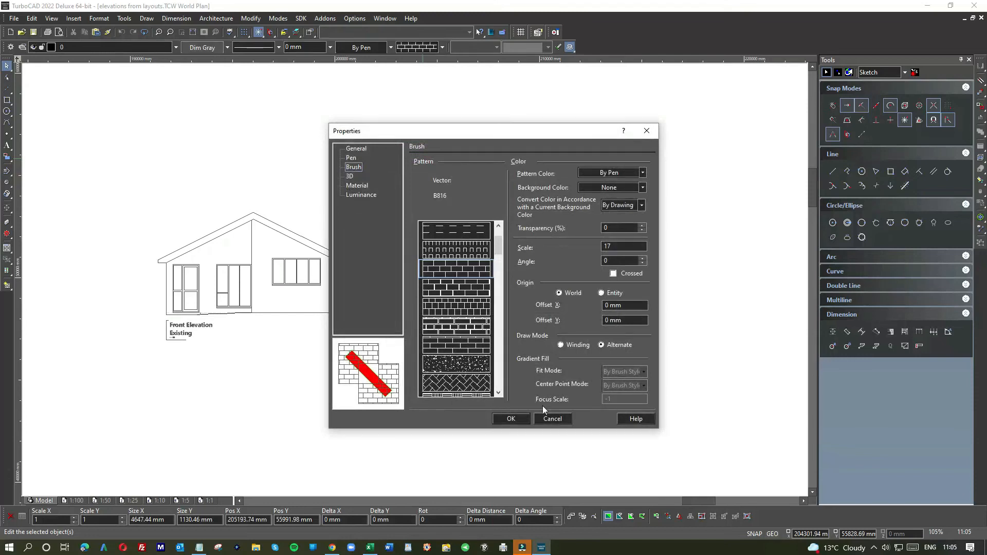
pyautogui.click(552, 418)
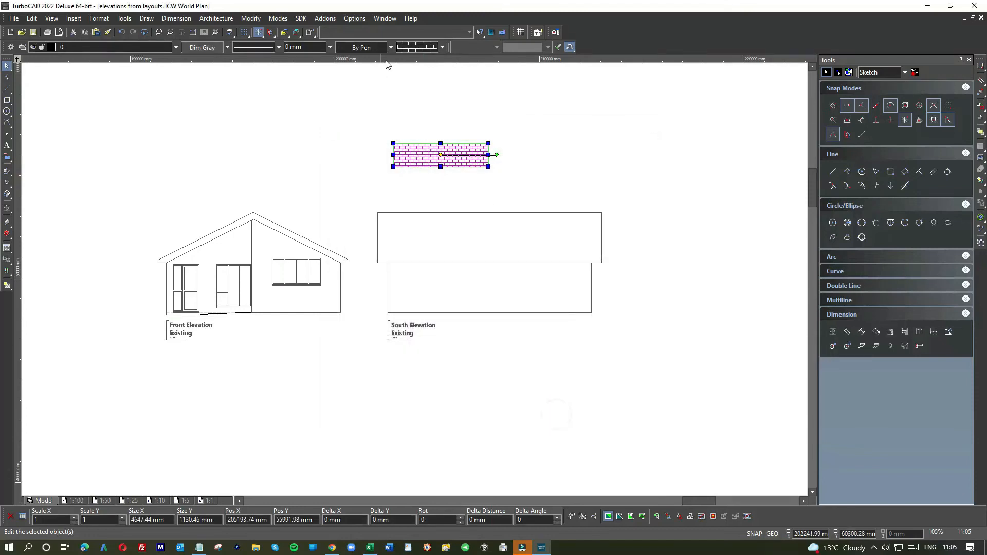
# Set the brick pattern's brush color to light gray (224,224,224)
pyautogui.click(351, 47)
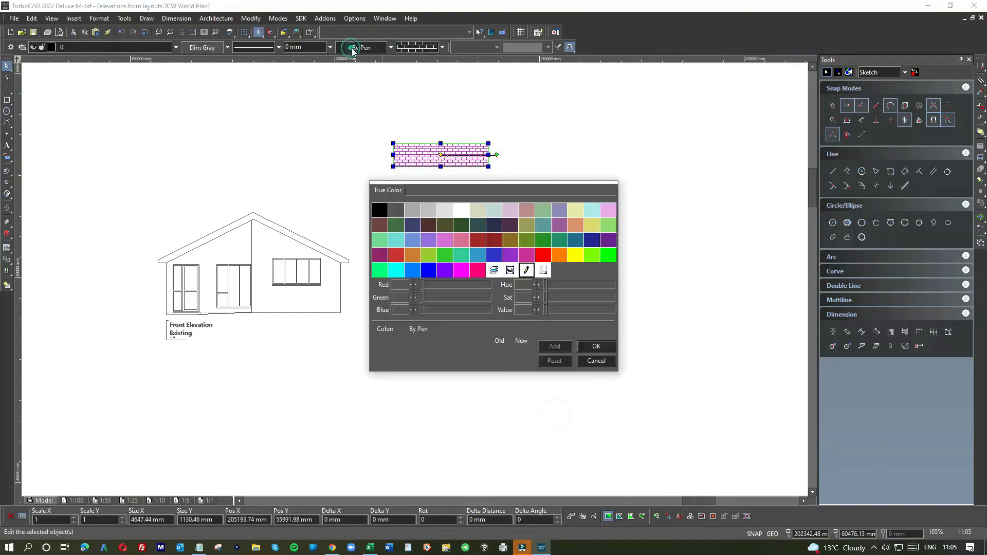
pyautogui.click(432, 211)
pyautogui.click(442, 200)
# Give the brick-filled rectangle the blank line pattern so that its outline is not drawn
pyautogui.click(431, 157)
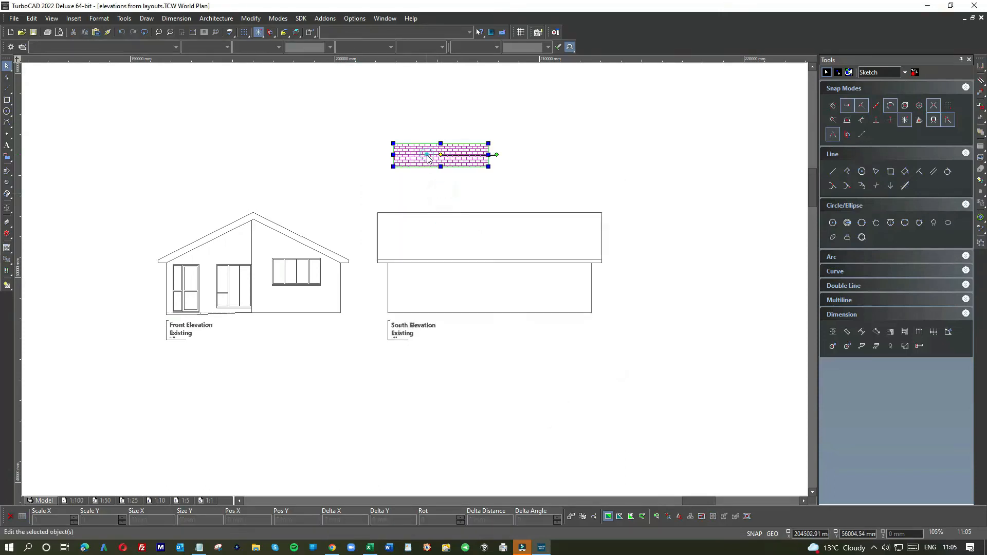
pyautogui.click(243, 46)
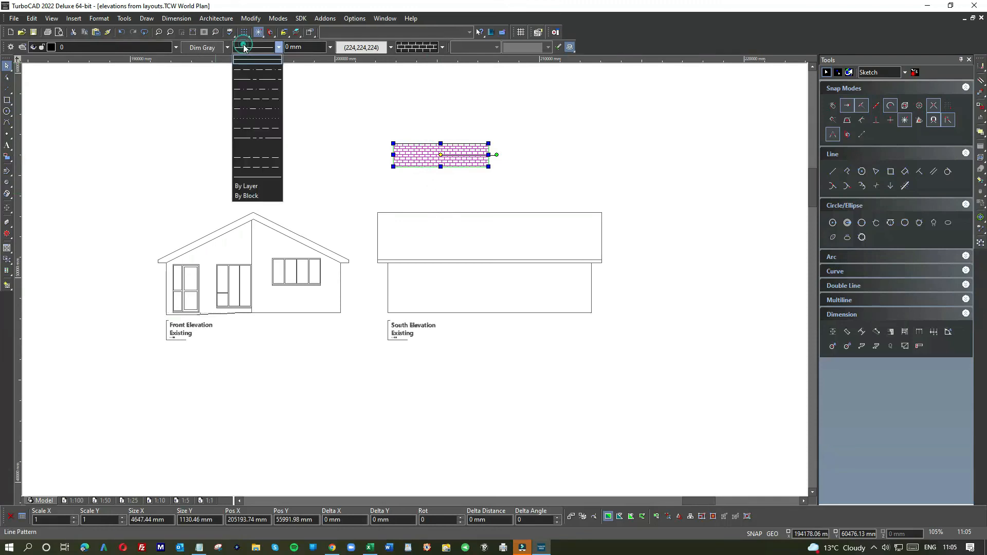
pyautogui.click(259, 146)
pyautogui.click(474, 169)
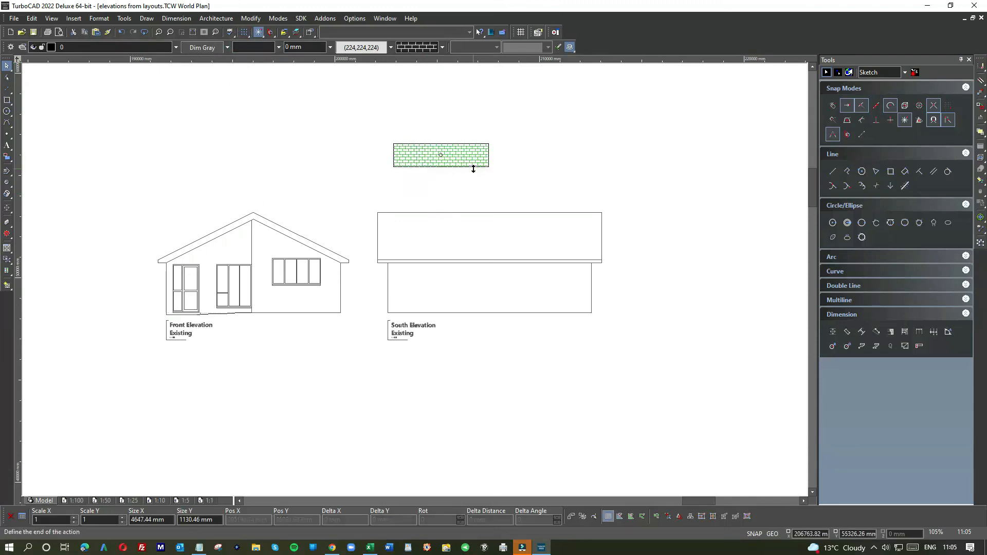
pyautogui.click(469, 183)
pyautogui.click(467, 161)
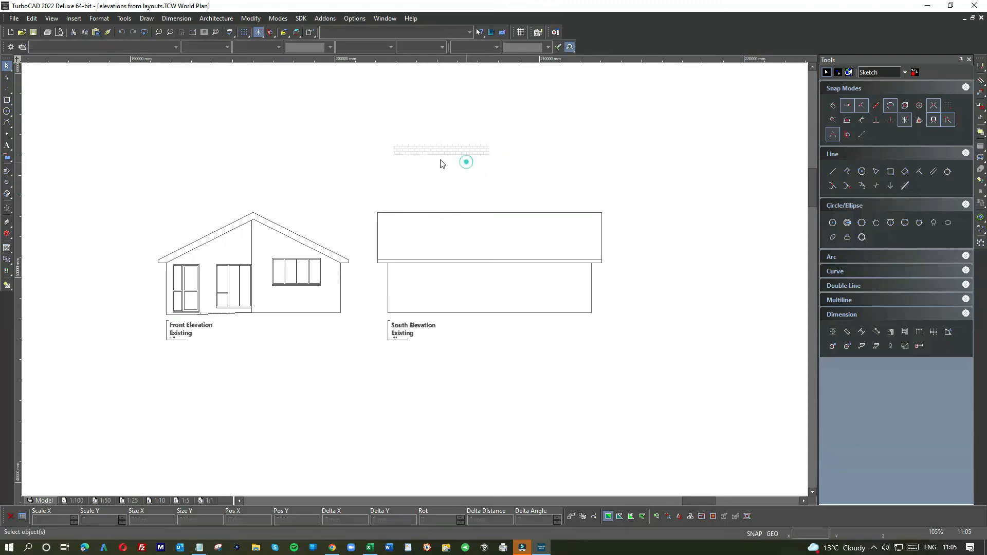
# Move the brick-filled rectangle onto the wall area of the south elevation
pyautogui.scroll(1, 430, 150)
pyautogui.click(361, 279)
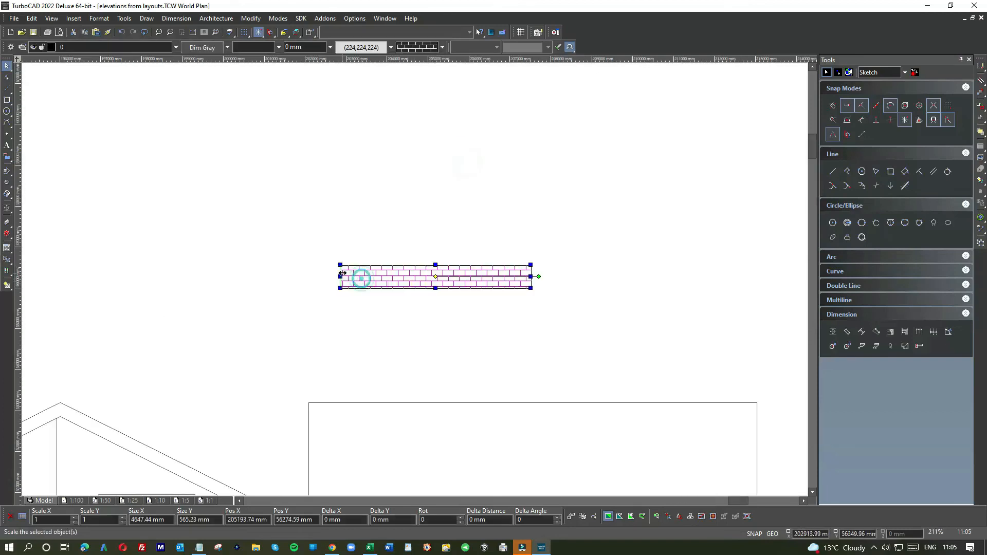
pyautogui.moveTo(378, 288); pyautogui.dragTo(377, 453)
pyautogui.scroll(-1, 378, 453)
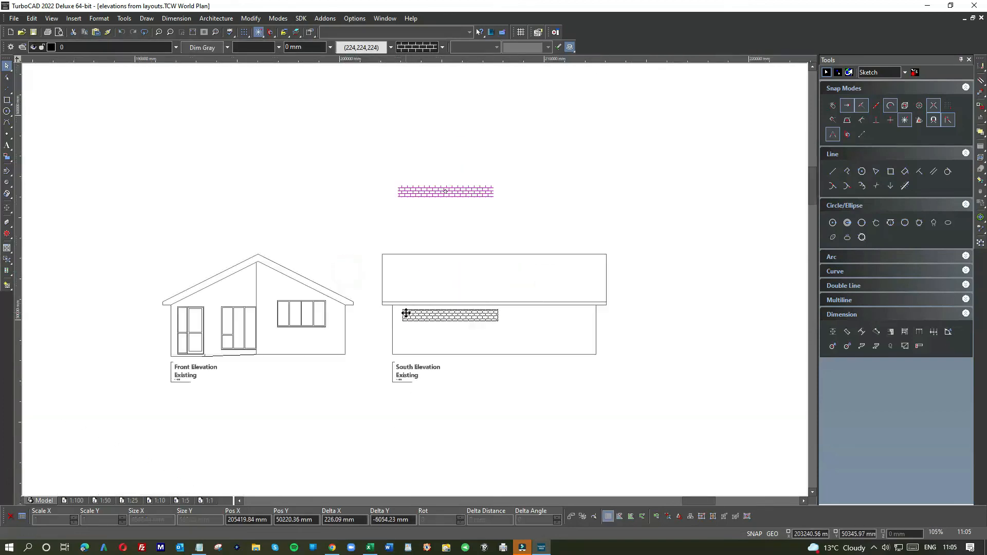
pyautogui.click(404, 313)
# Set the brick rectangle's reference point to its upper-left corner and snap it to the wall's upper-left corner under the eaves
pyautogui.scroll(3, 406, 306)
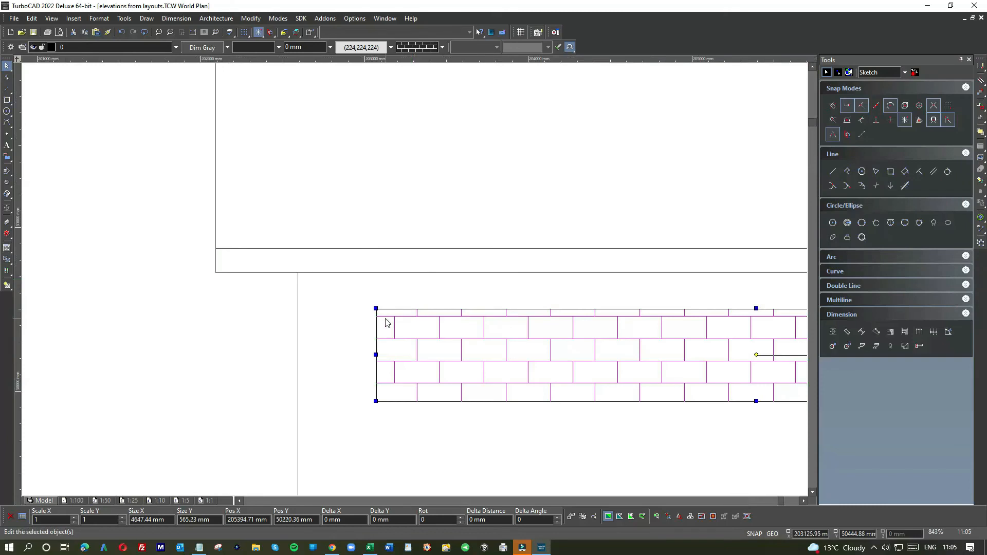
pyautogui.moveTo(376, 308); pyautogui.dragTo(383, 313)
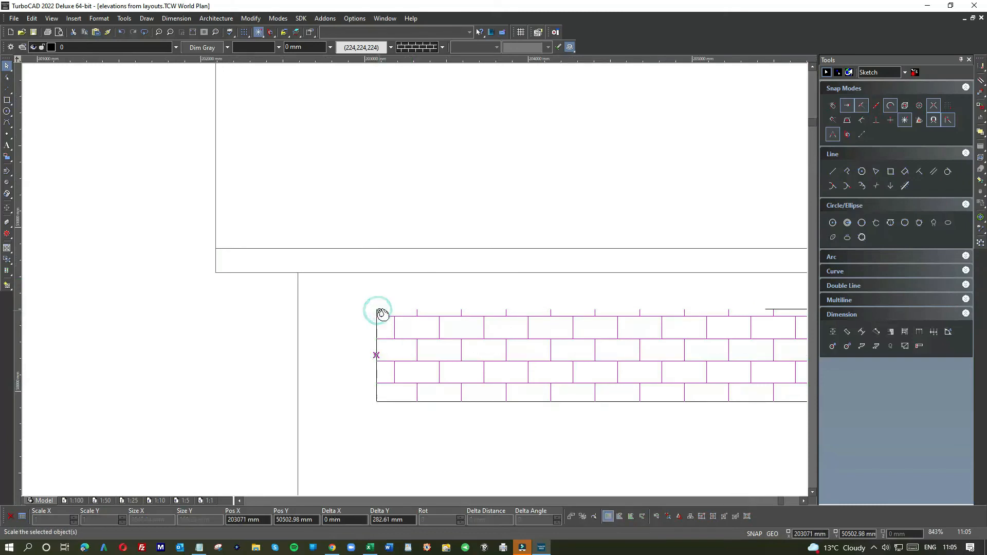
pyautogui.click(376, 310)
pyautogui.click(375, 307)
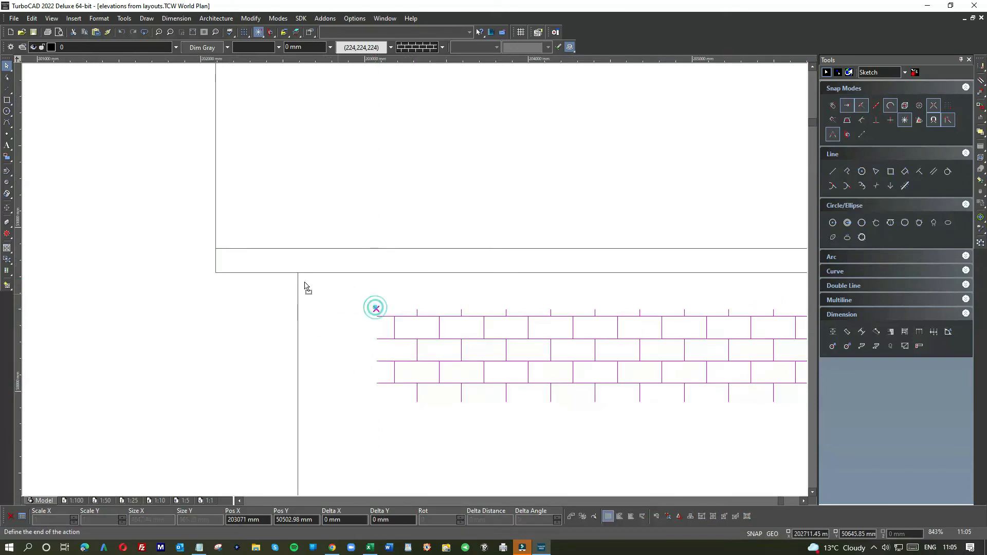
pyautogui.click(299, 273)
pyautogui.scroll(-9, 458, 326)
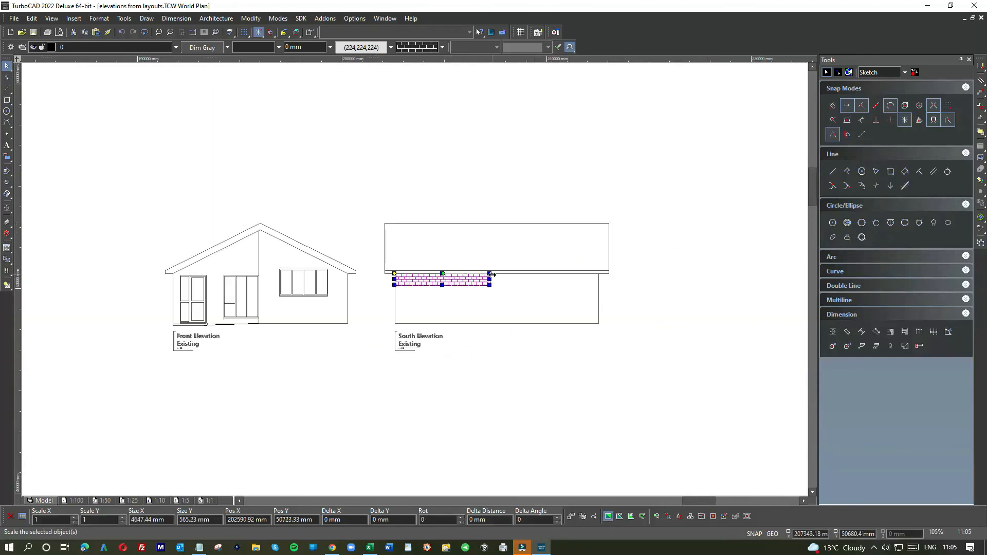
# Stretch the brick rectangle to the wall's full width of 9949 mm and down to its base, 2419 mm high
pyautogui.scroll(6, 492, 275)
pyautogui.click(409, 297)
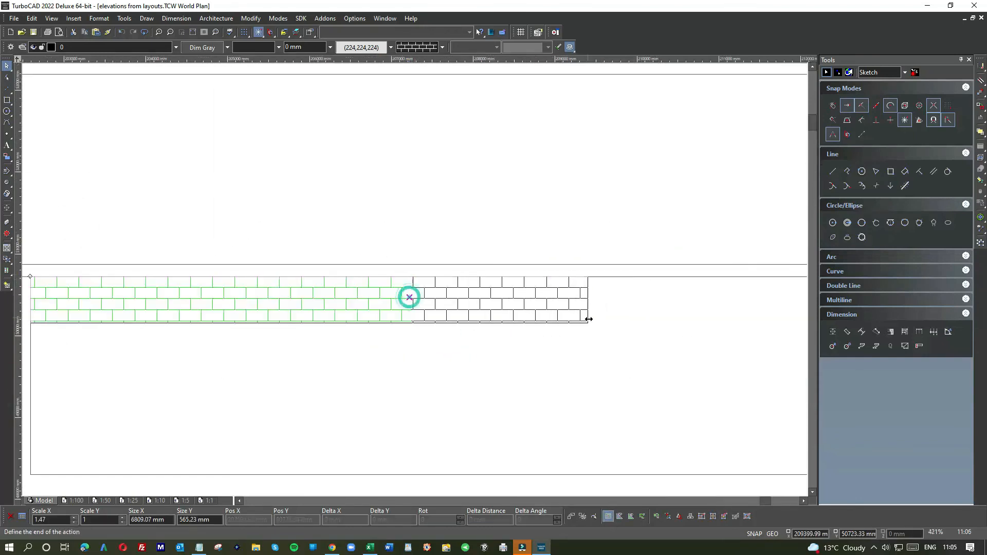
pyautogui.scroll(-3, 456, 282)
pyautogui.click(538, 297)
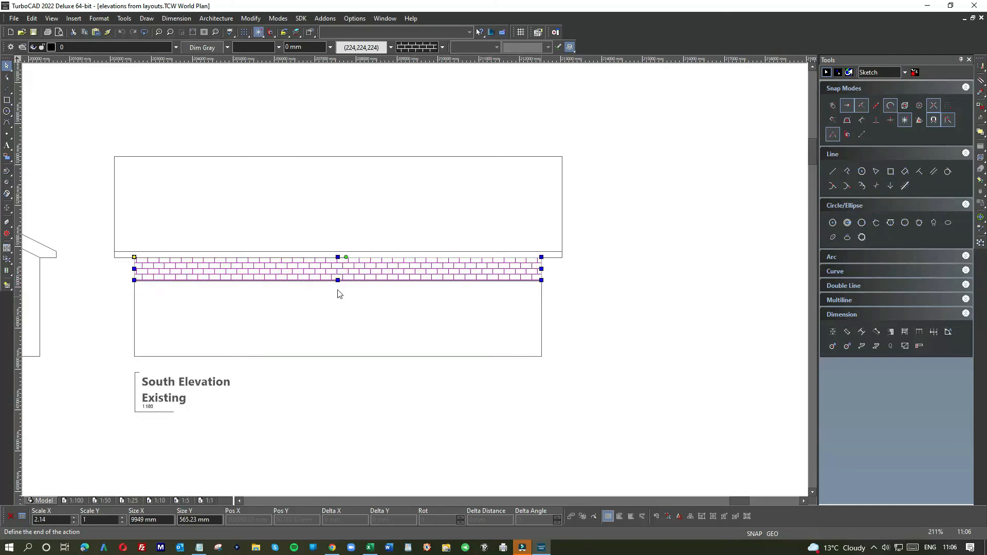
pyautogui.click(338, 280)
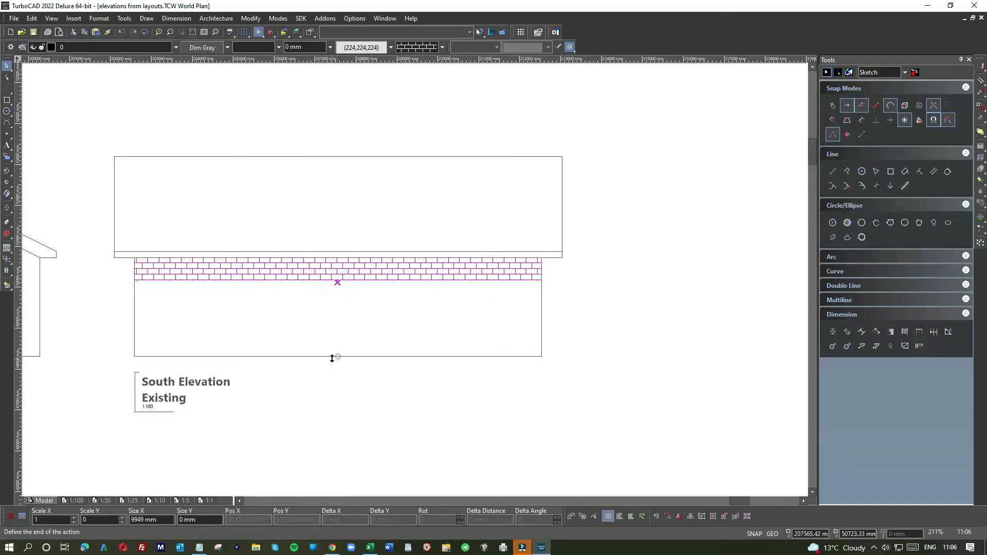
pyautogui.click(333, 357)
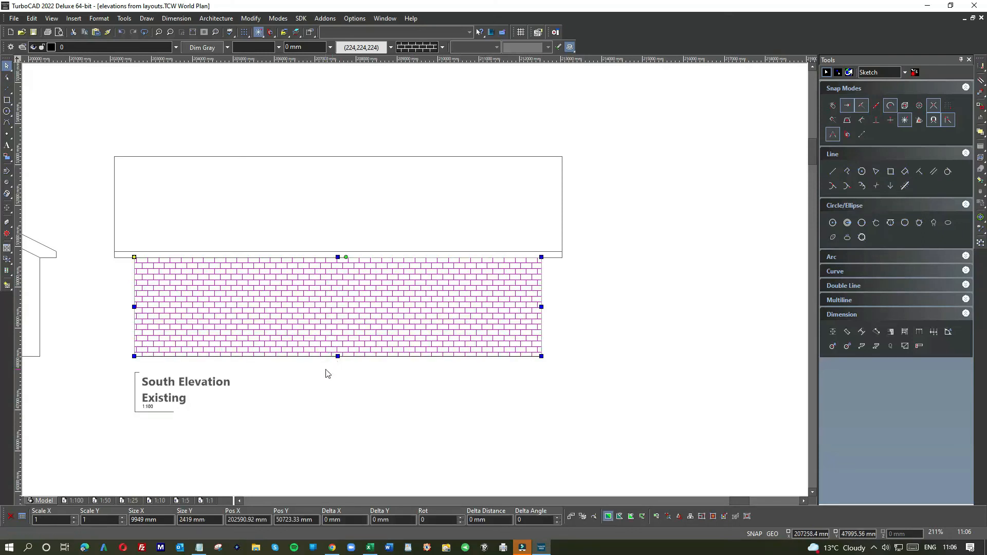
pyautogui.click(326, 369)
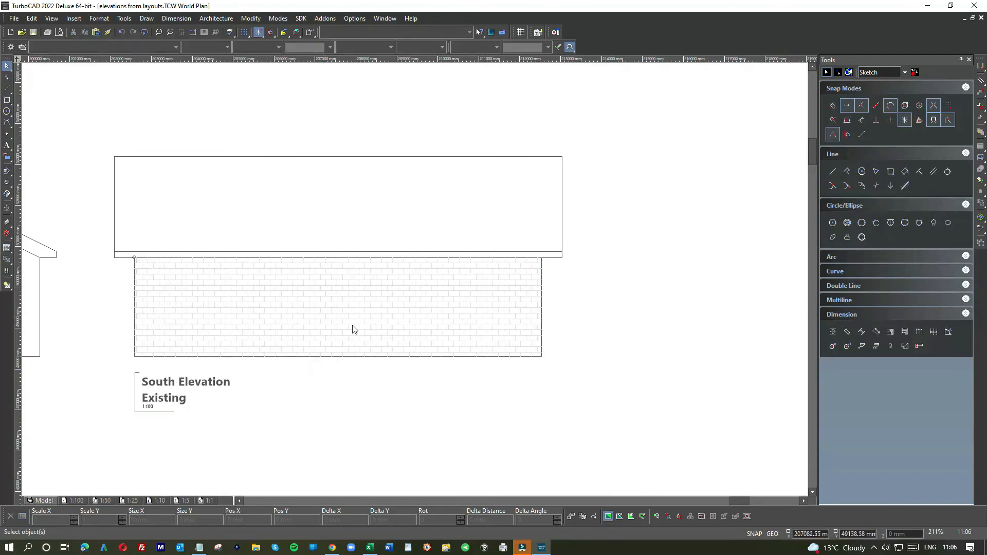
pyautogui.scroll(-5, 410, 332)
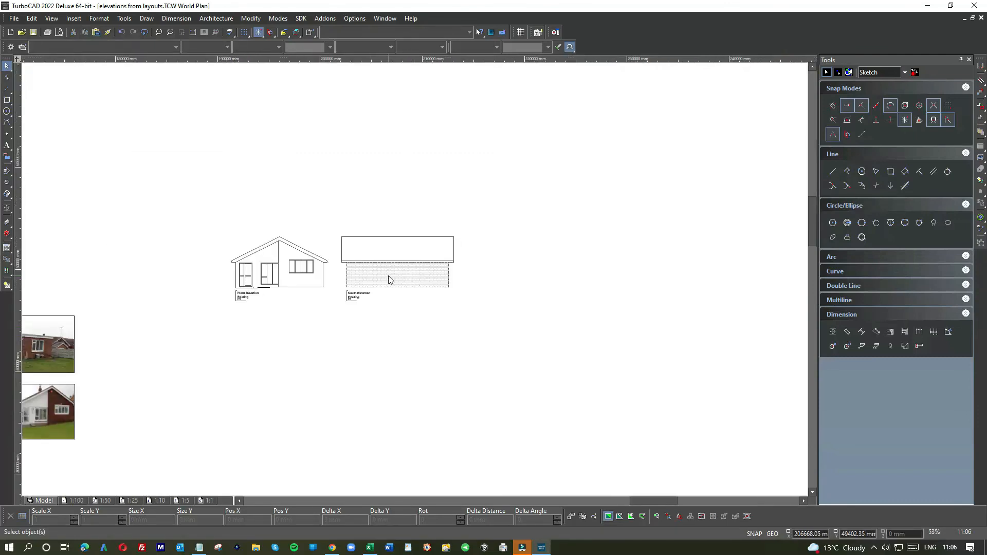
pyautogui.scroll(7, 390, 281)
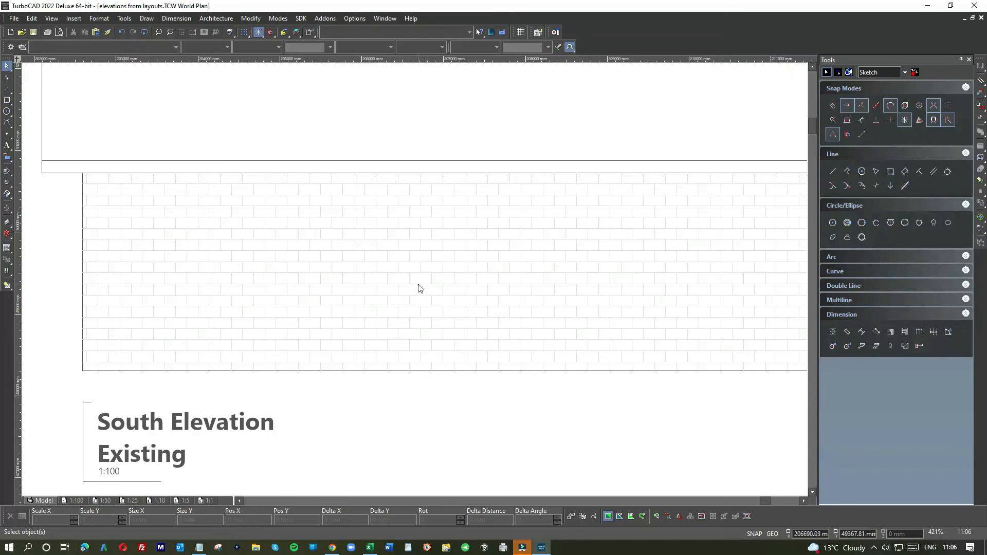
# Draw a rectangle about 7461 mm wide and 1357 mm high above the roof of the south elevation
pyautogui.scroll(-2, 415, 283)
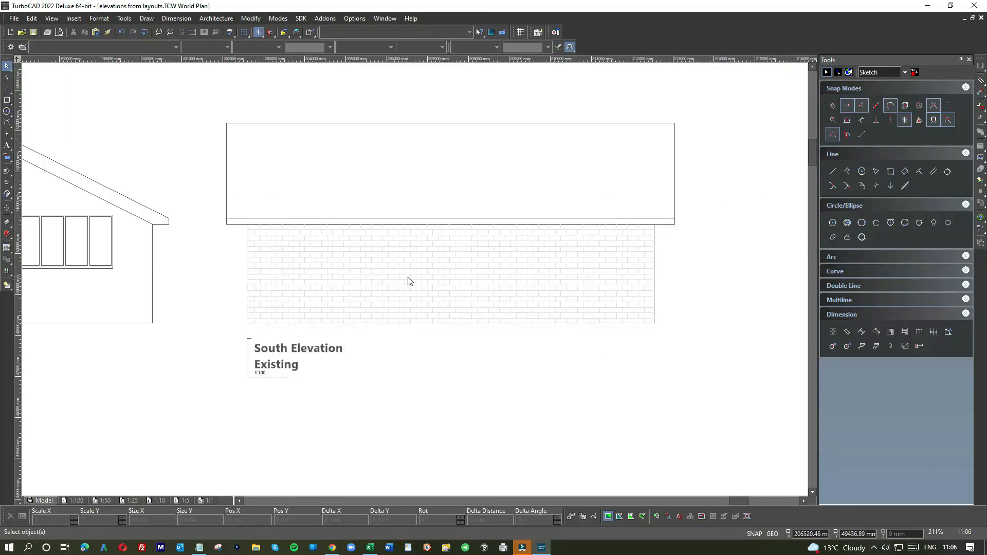
pyautogui.scroll(-2, 415, 282)
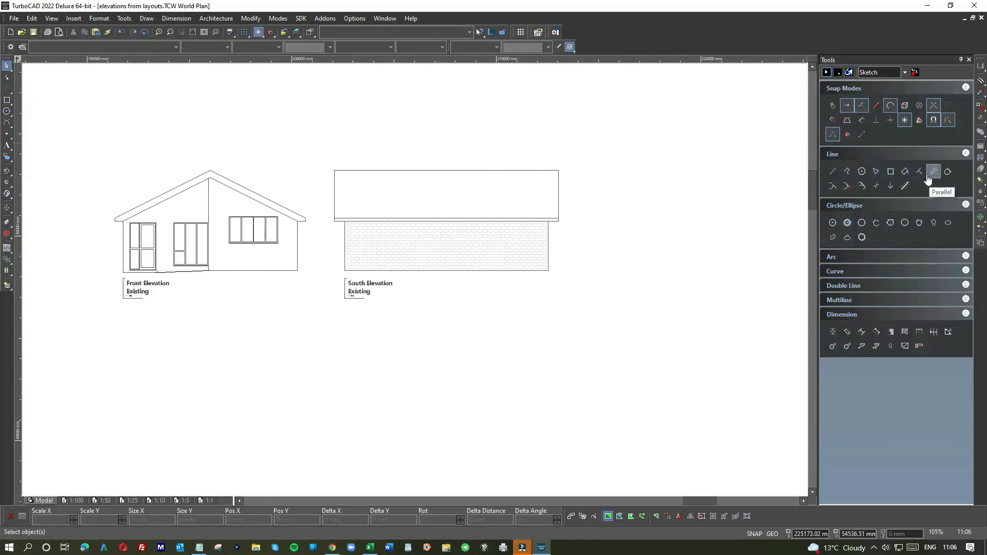
pyautogui.click(891, 172)
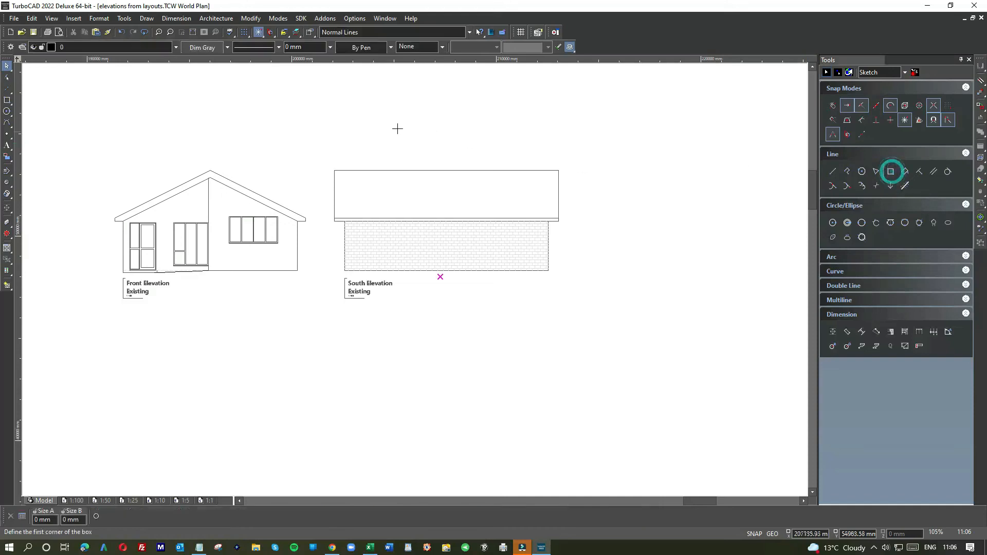
pyautogui.click(376, 122)
pyautogui.click(528, 150)
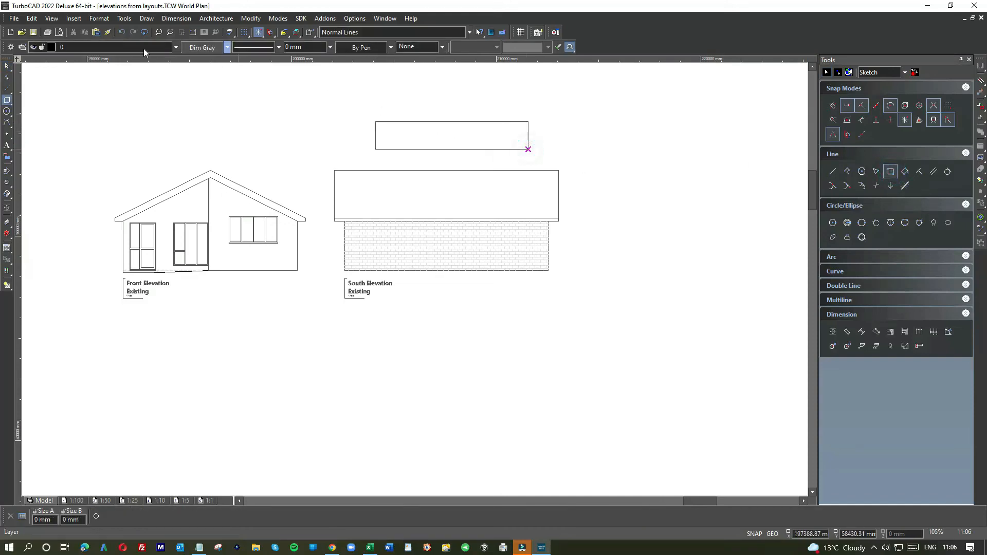
# Fill the new rectangle above the south elevation with the ARB88 brush pattern
pyautogui.click(7, 66)
pyautogui.click(456, 123)
pyautogui.click(421, 48)
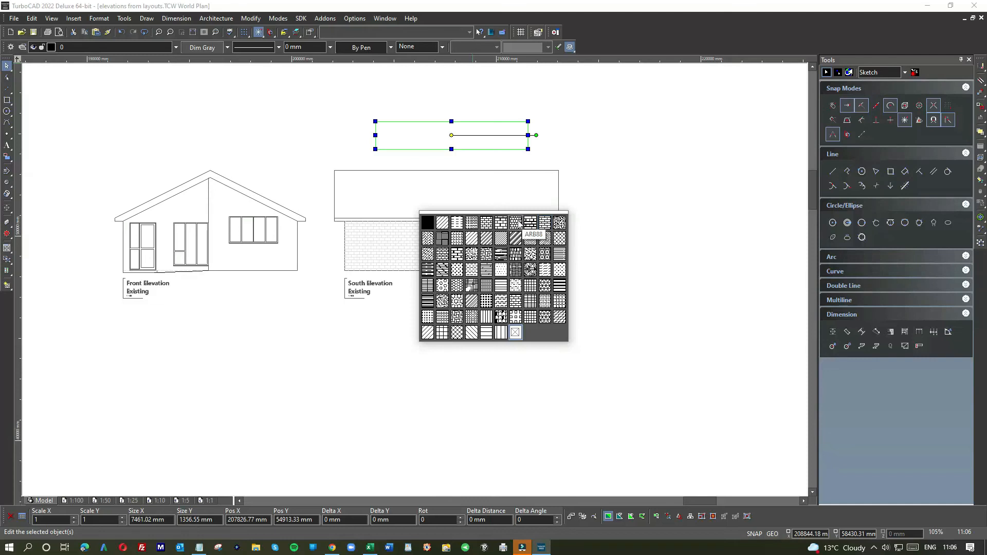
pyautogui.click(517, 222)
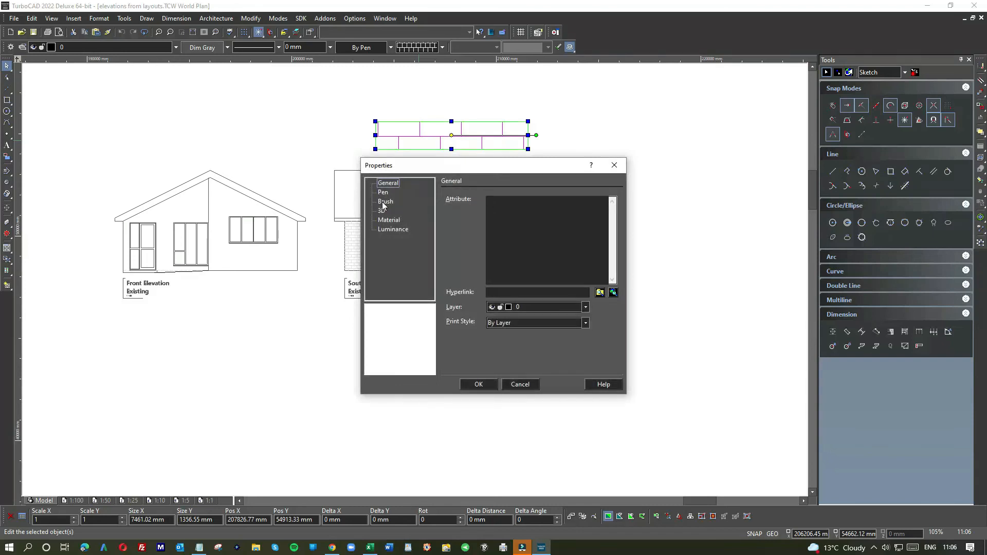
# Try a much smaller brush scale for the rectangle's ARB88 pattern
pyautogui.click(383, 202)
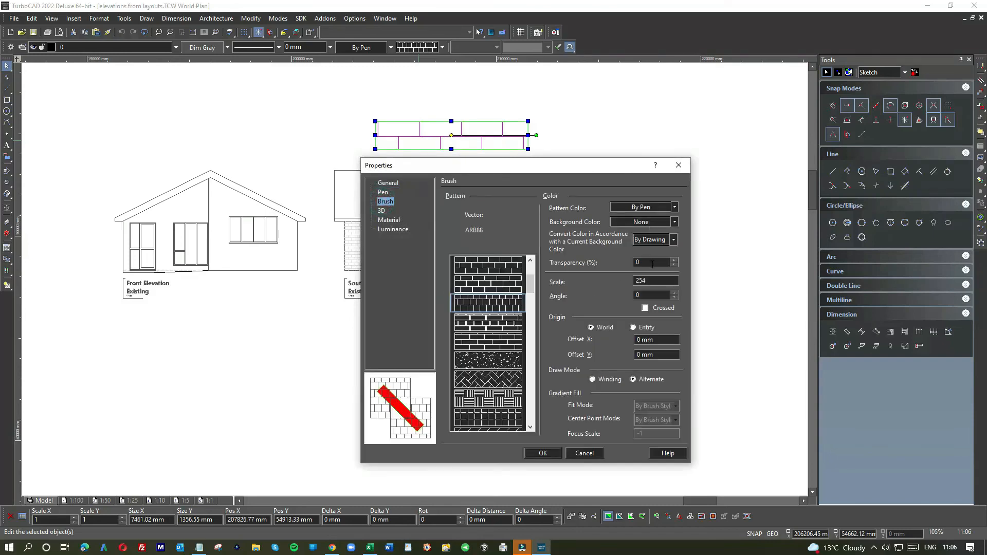
pyautogui.doubleClick(653, 282)
pyautogui.click(541, 453)
pyautogui.click(466, 160)
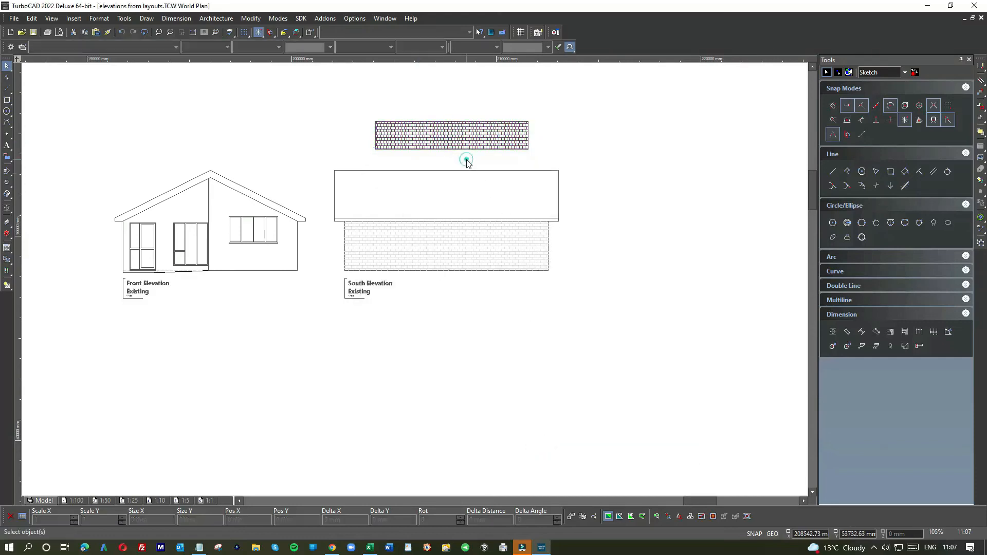
# Adjust the brush scale of the rectangle's ARB88 pattern so that the roof tiles are drawn slightly larger
pyautogui.scroll(3, 442, 143)
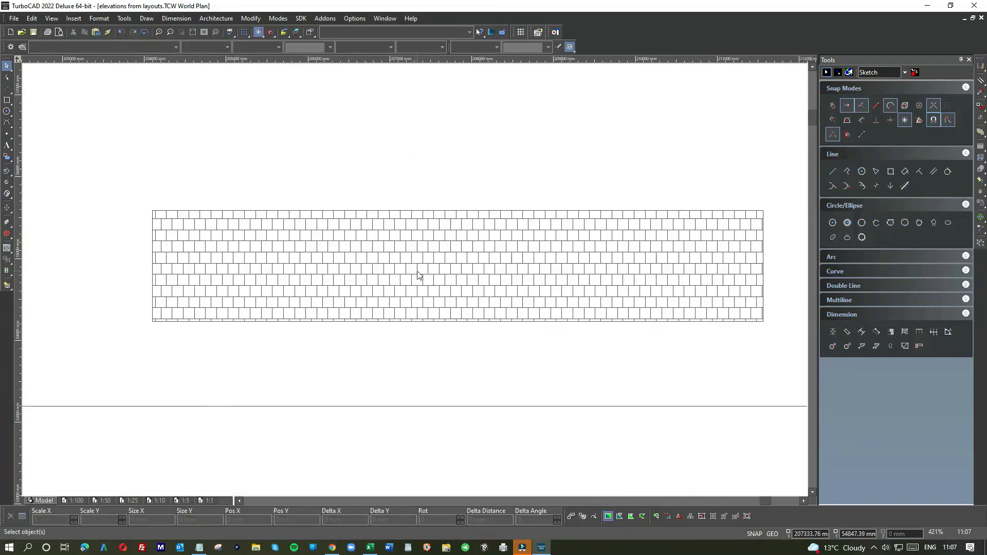
pyautogui.click(418, 271)
pyautogui.doubleClick(417, 271)
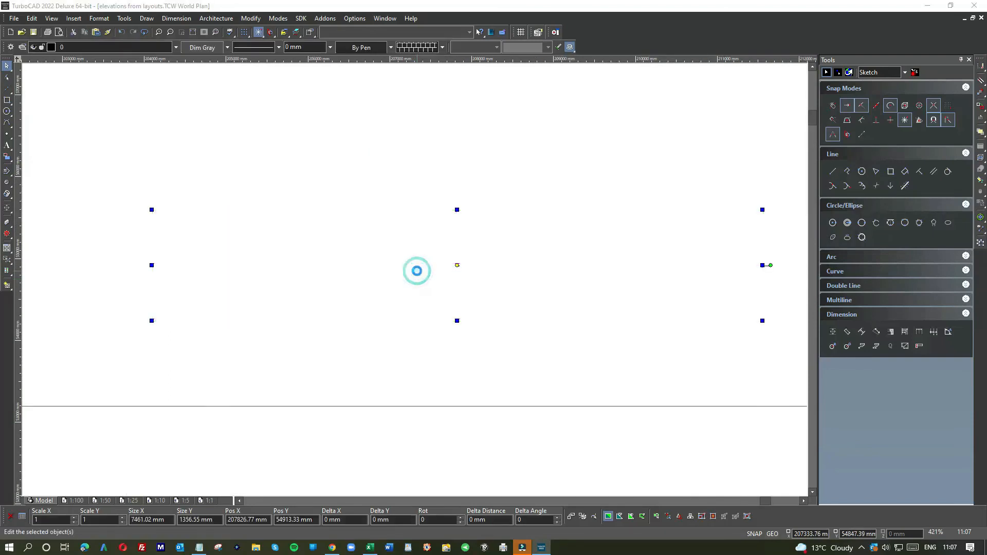
pyautogui.moveTo(617, 248); pyautogui.dragTo(577, 248)
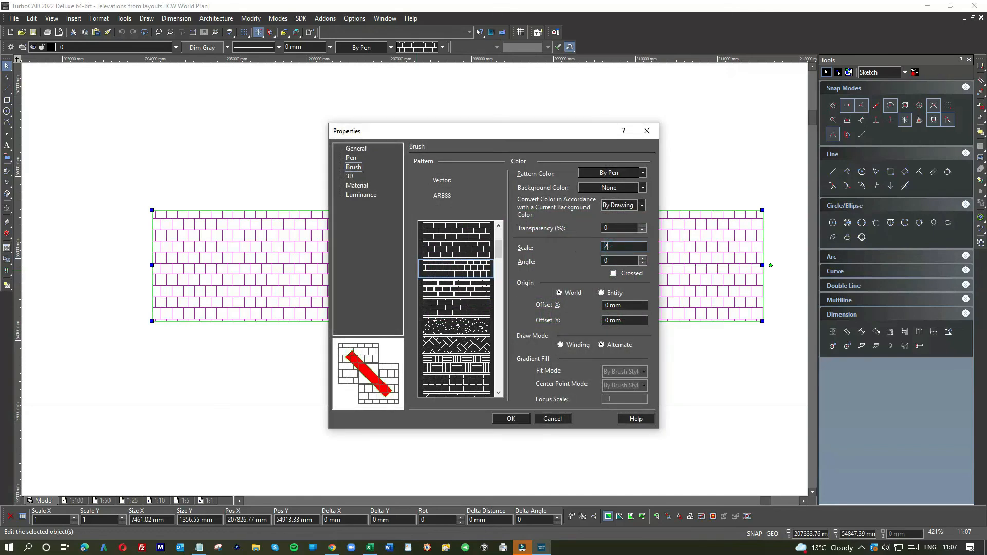
pyautogui.click(520, 420)
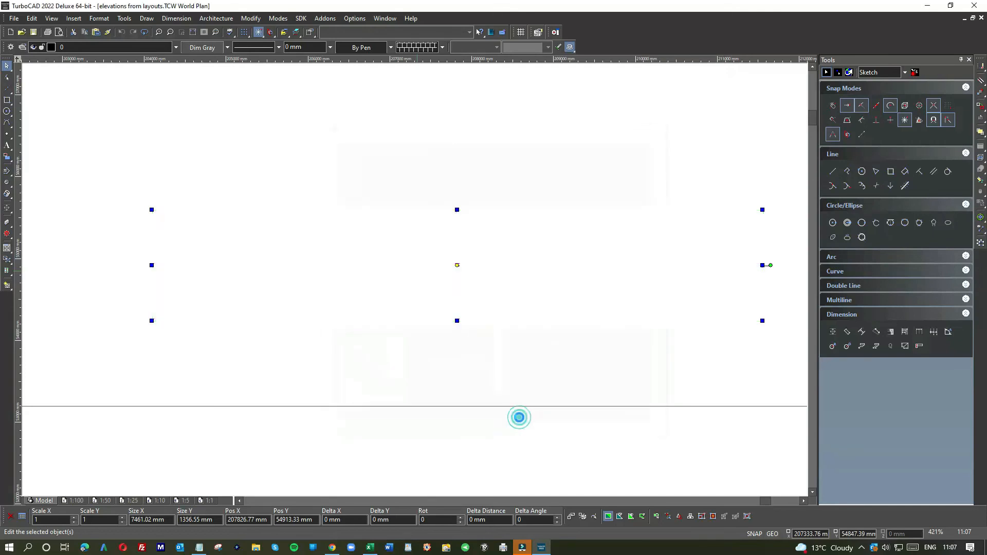
# Set the tile-patterned rectangle's pen colour to light gray (224,224,224)
pyautogui.click(416, 170)
pyautogui.click(414, 257)
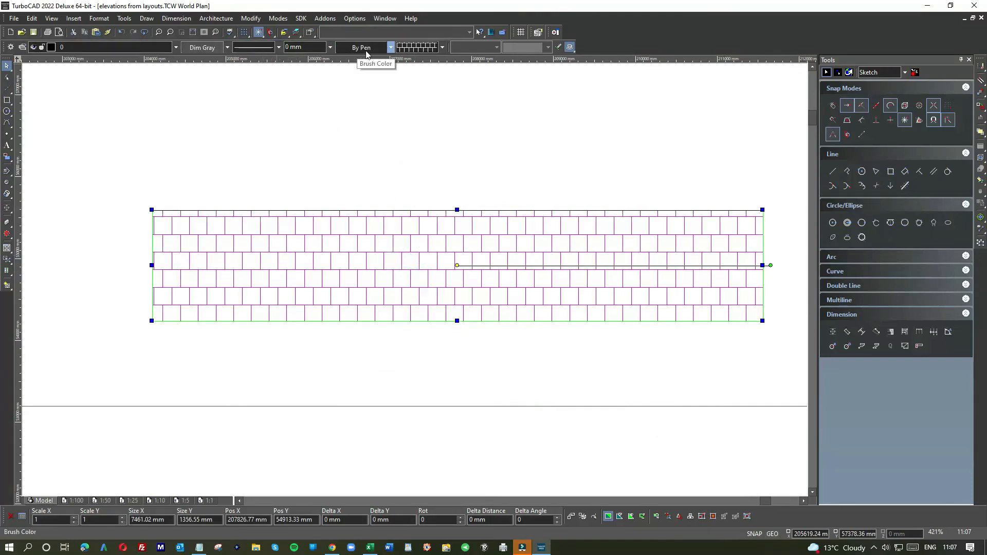
pyautogui.click(227, 47)
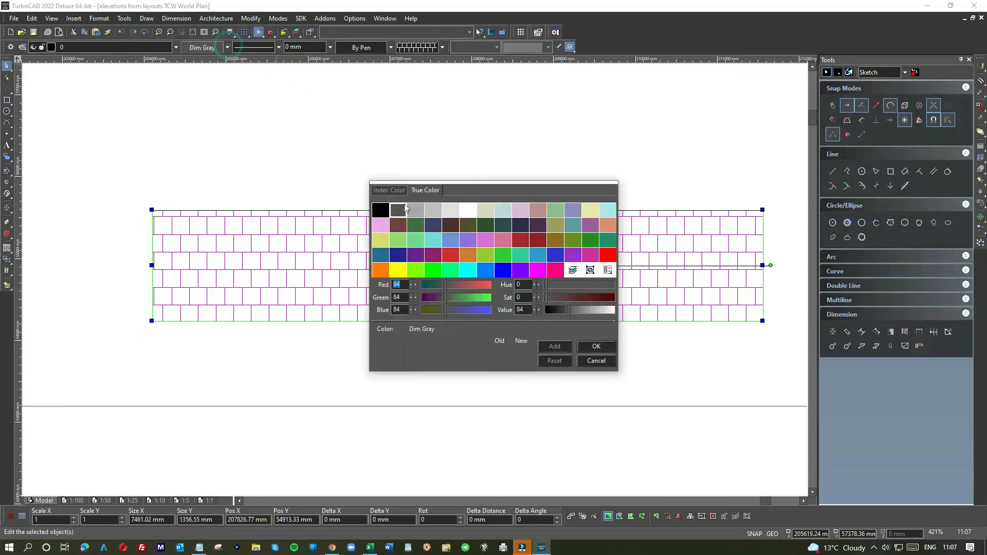
pyautogui.click(450, 210)
pyautogui.click(412, 151)
# Give the tile-patterned rectangle the blank line pattern so that its outline is not drawn
pyautogui.scroll(-2, 414, 280)
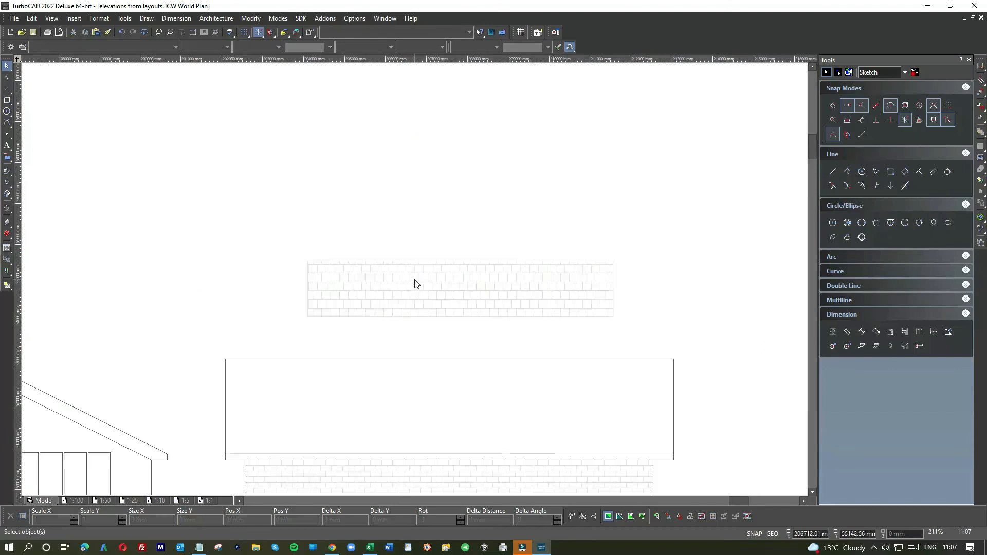
pyautogui.click(430, 276)
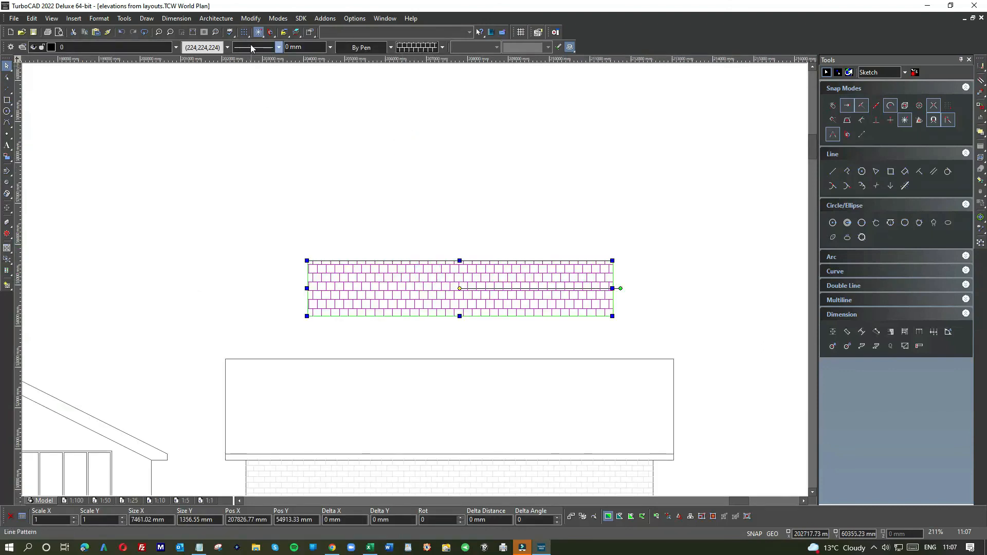
pyautogui.click(278, 47)
pyautogui.click(258, 157)
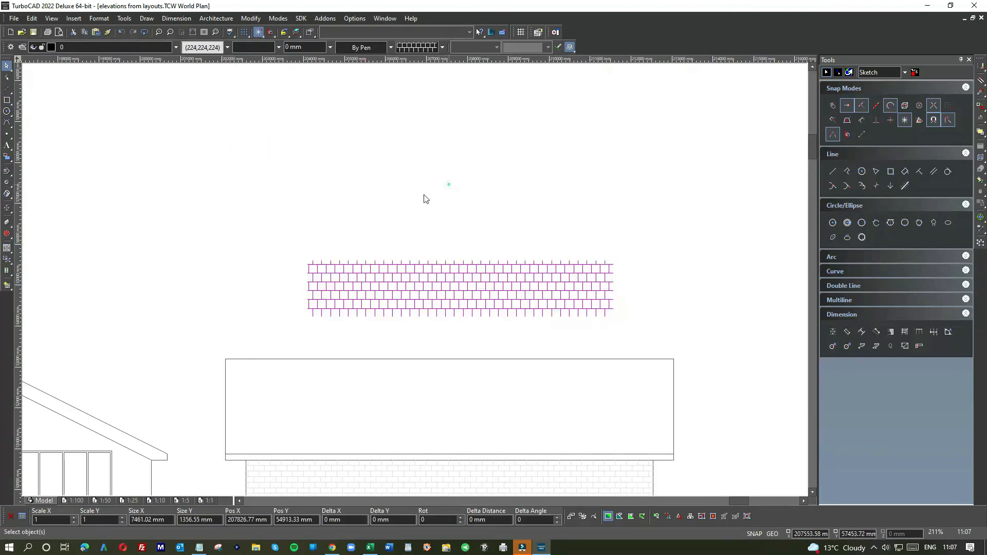
# Move the tile rectangle onto the roof, set its reference point to its upper-left corner and snap it to the roof's upper-left corner
pyautogui.moveTo(314, 275)
pyautogui.mouseDown()
pyautogui.moveTo(320, 330)
pyautogui.moveTo(271, 385)
pyautogui.mouseUp()
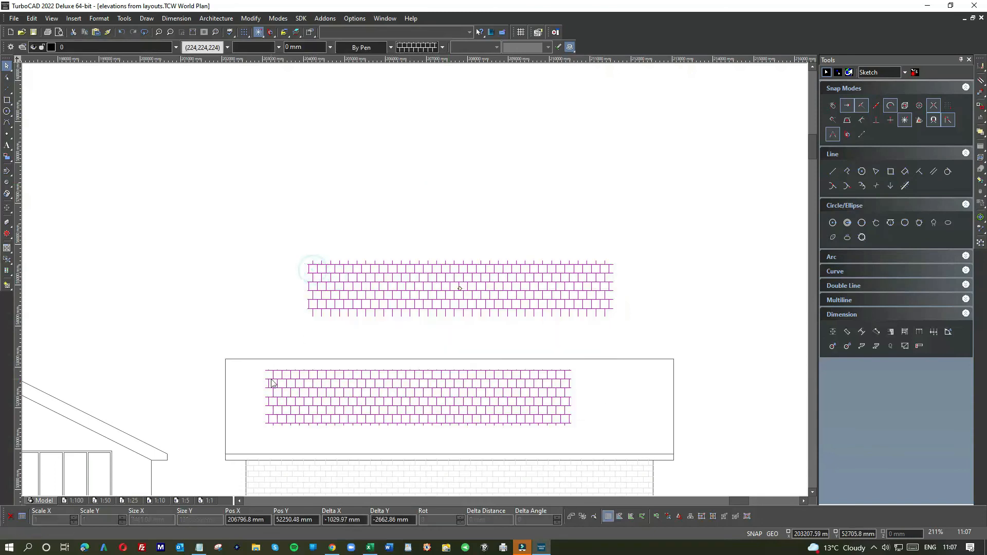
pyautogui.scroll(4, 417, 283)
pyautogui.scroll(2, 415, 280)
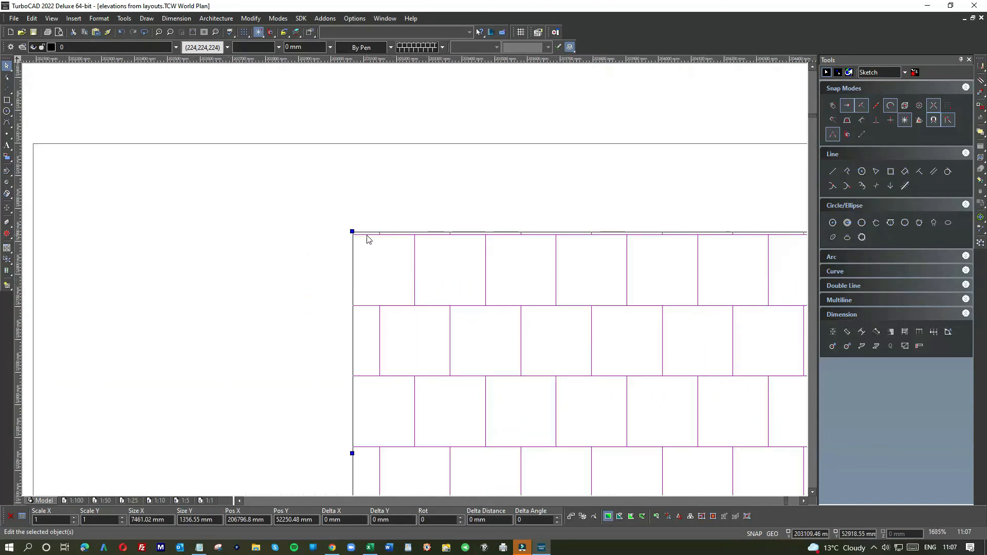
pyautogui.moveTo(352, 231); pyautogui.dragTo(353, 232)
pyautogui.click(353, 231)
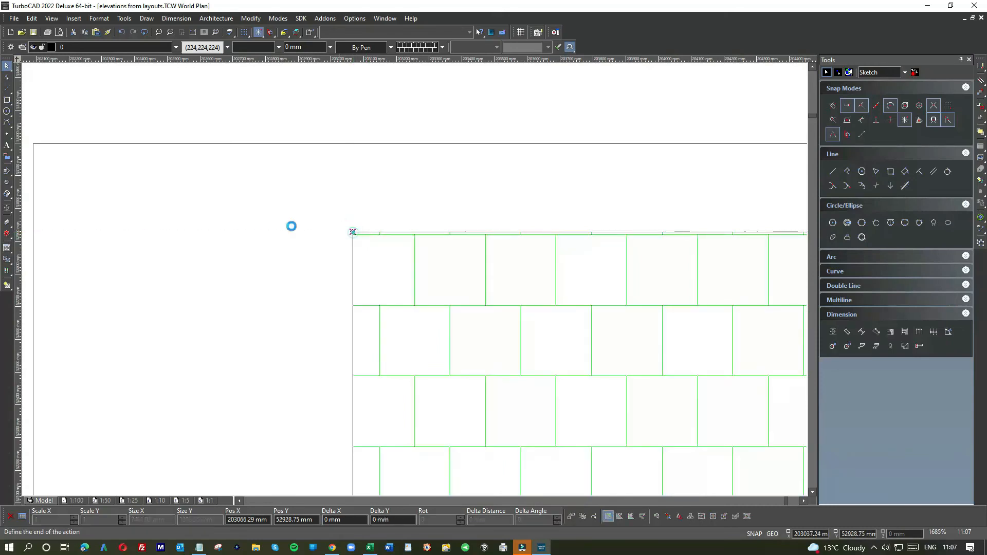
pyautogui.click(33, 151)
# Stretch the tile rectangle down to the fascia line, 2324 mm high, and across to the roof's full width of 10949 mm
pyautogui.scroll(-6, 435, 289)
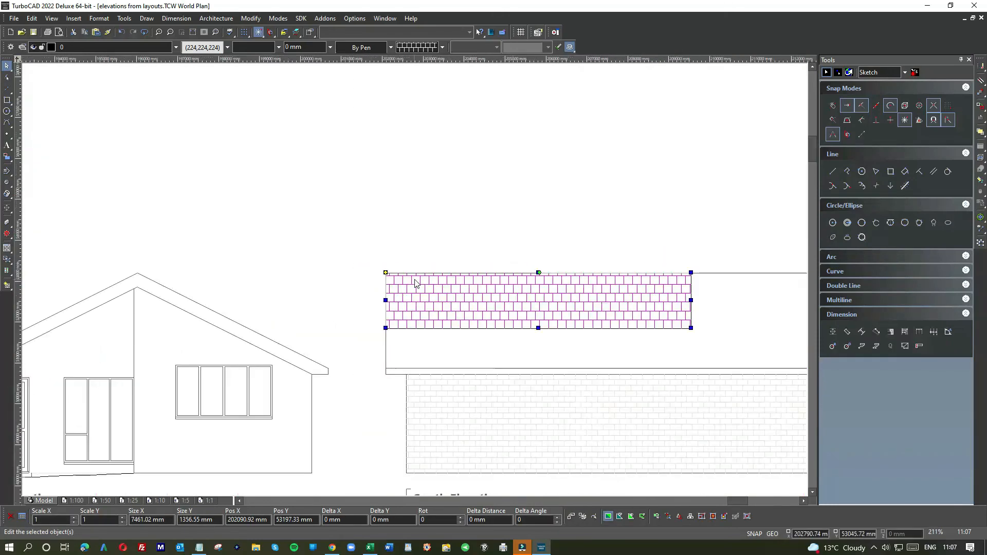
pyautogui.click(546, 236)
pyautogui.click(560, 312)
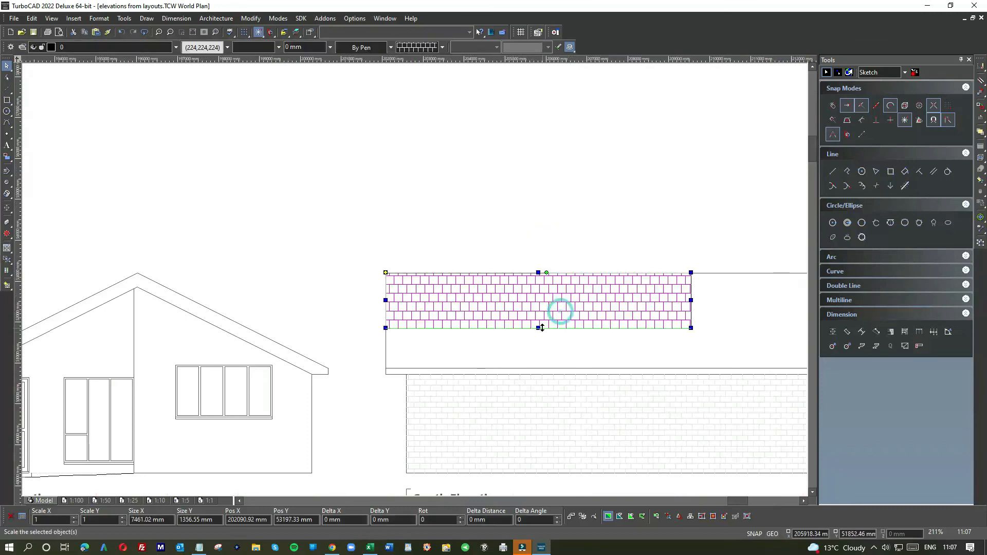
pyautogui.click(540, 327)
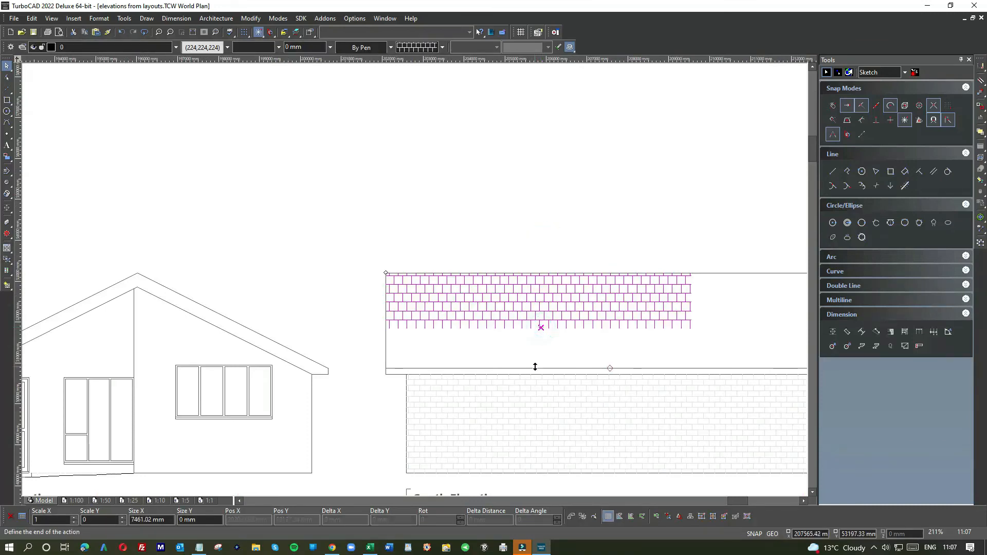
pyautogui.click(537, 368)
pyautogui.scroll(-2, 591, 346)
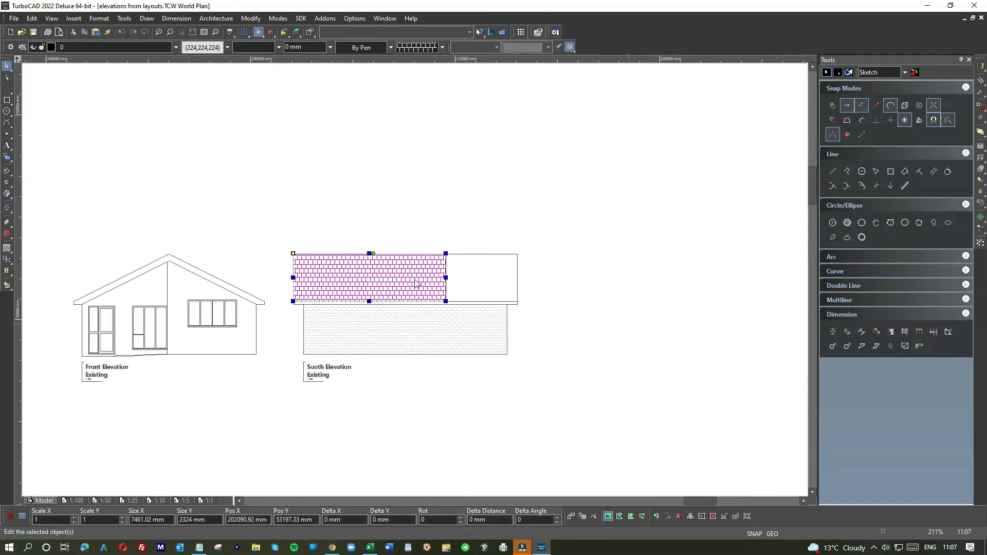
pyautogui.click(445, 277)
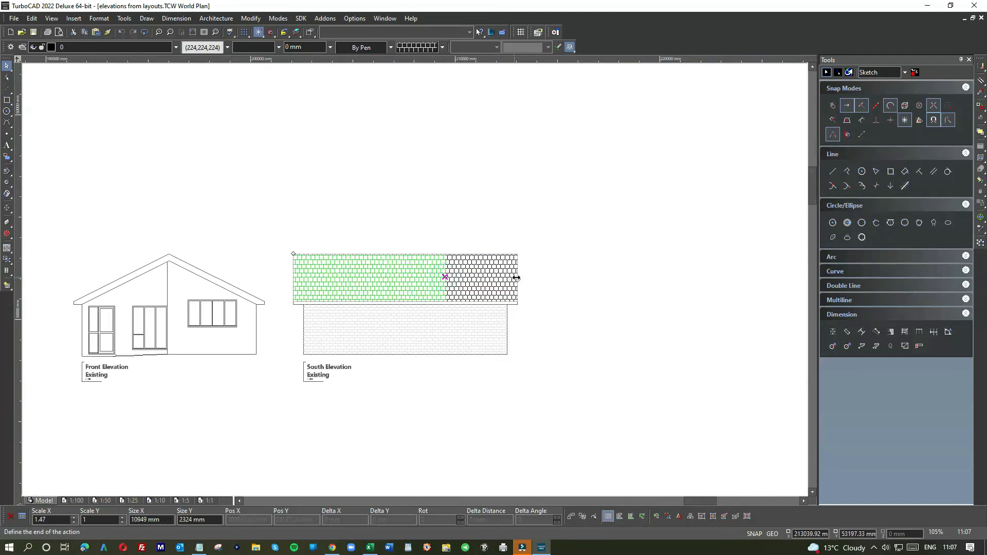
pyautogui.click(517, 277)
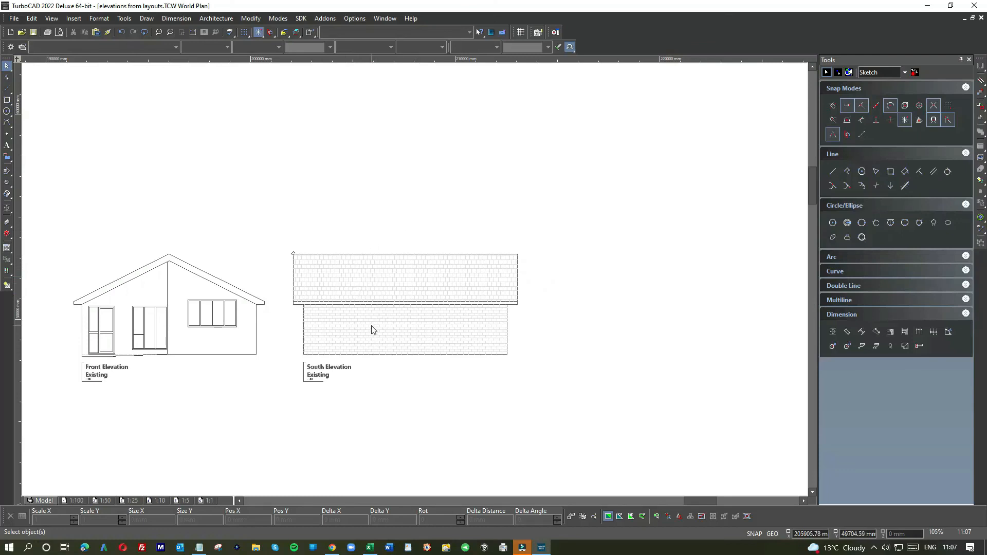
# Place the photo of the bungalow's front directly above the front elevation drawing as a reference
pyautogui.scroll(5, 373, 330)
pyautogui.scroll(-3, 416, 284)
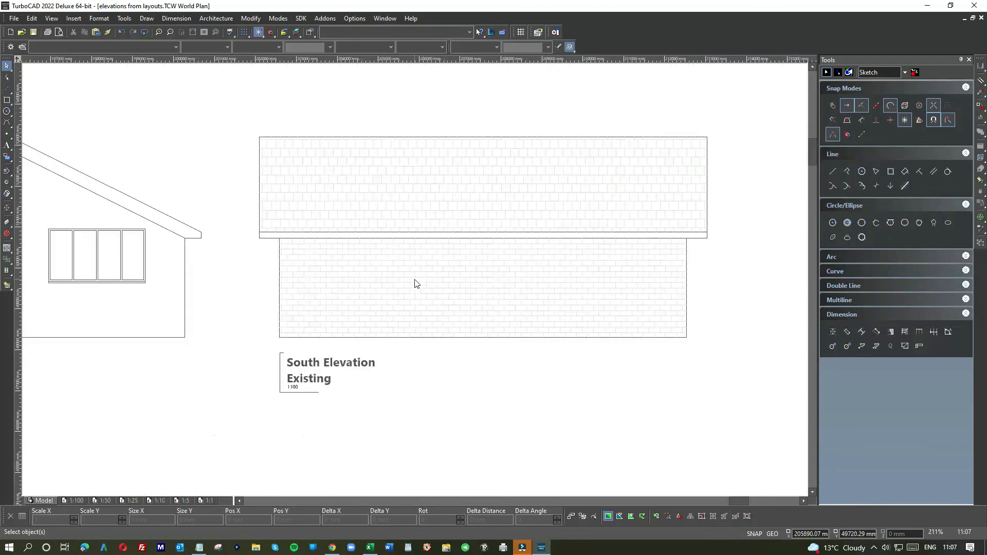
pyautogui.scroll(-5, 416, 283)
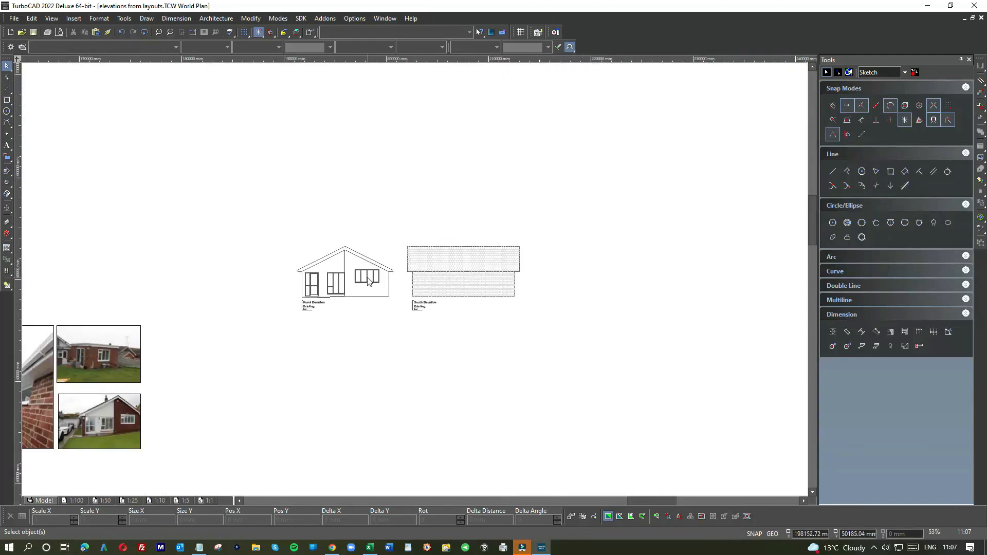
pyautogui.scroll(-2, 215, 305)
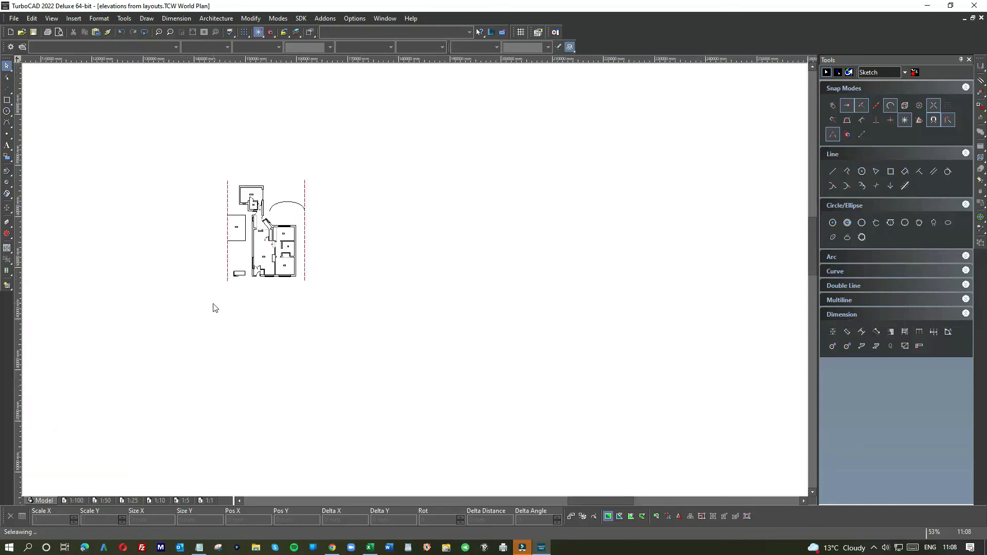
pyautogui.scroll(2, 405, 278)
pyautogui.click(363, 421)
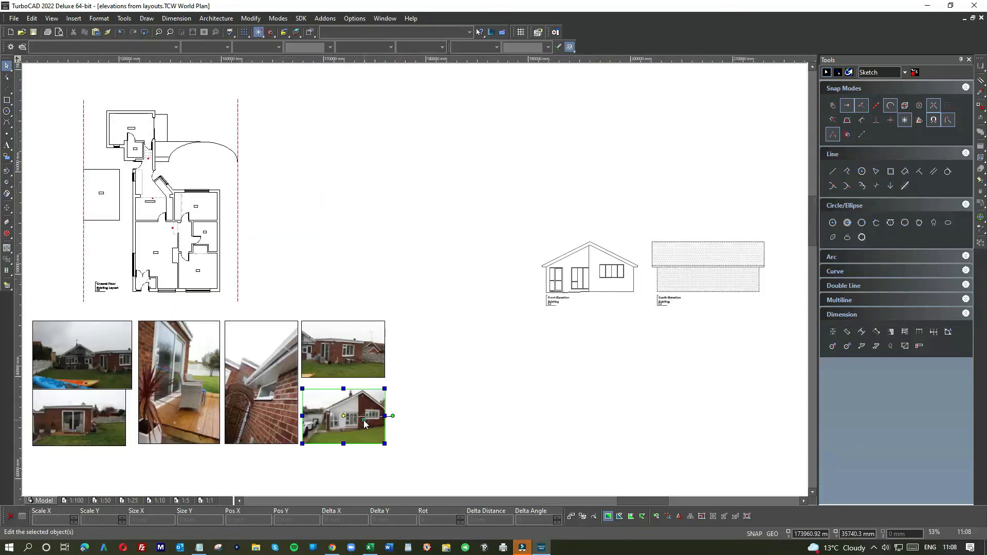
pyautogui.moveTo(555, 181); pyautogui.dragTo(581, 196)
pyautogui.scroll(6, 414, 282)
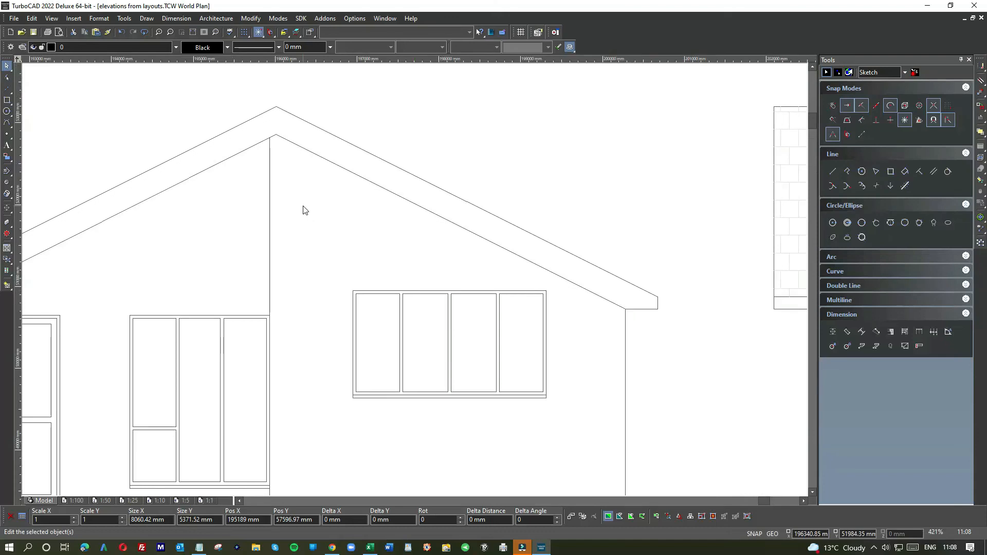
# Draw a horizontal line from the upper-left corner of the Front Elevation's four-pane window to just past the central vertical wall line
pyautogui.scroll(-2, 305, 210)
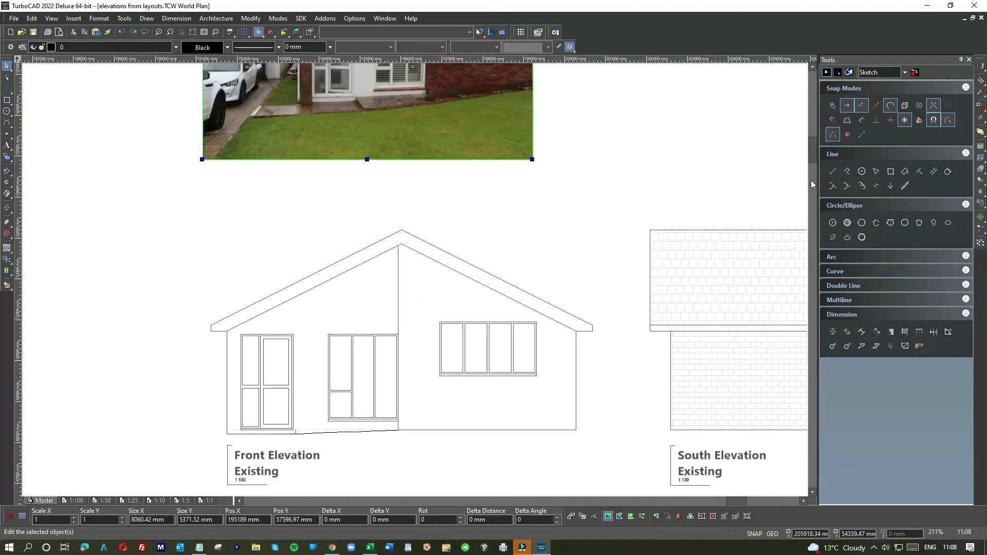
pyautogui.click(832, 171)
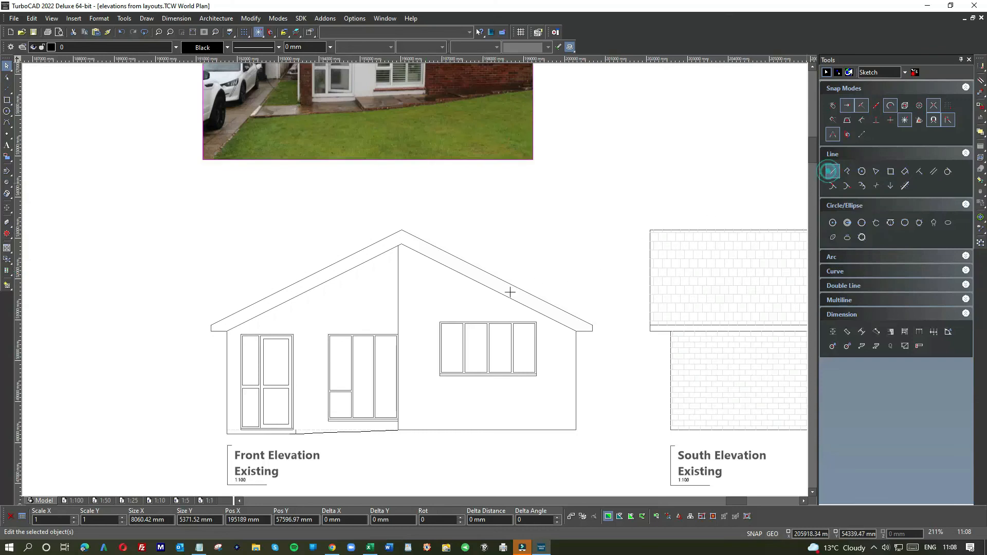
pyautogui.click(452, 323)
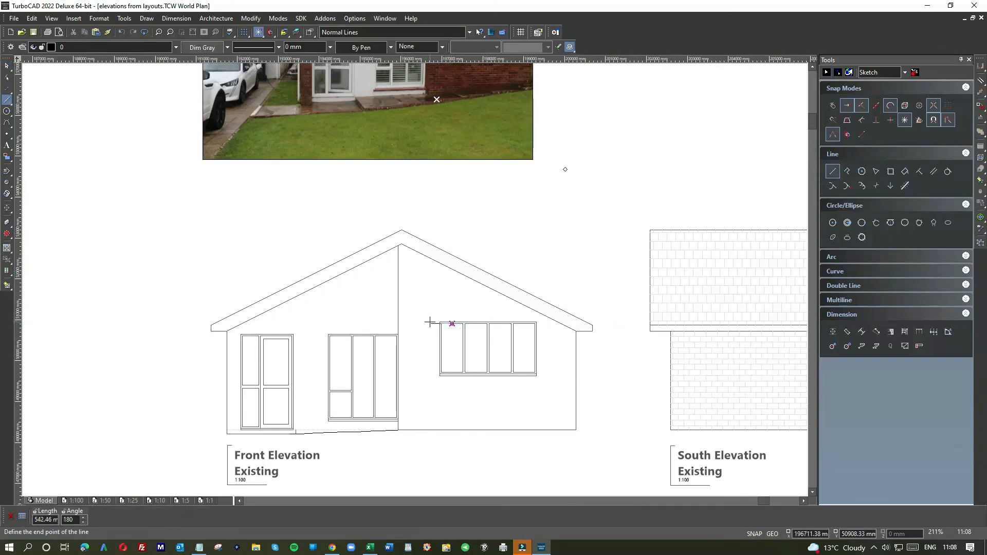
pyautogui.scroll(3, 432, 327)
pyautogui.click(511, 246)
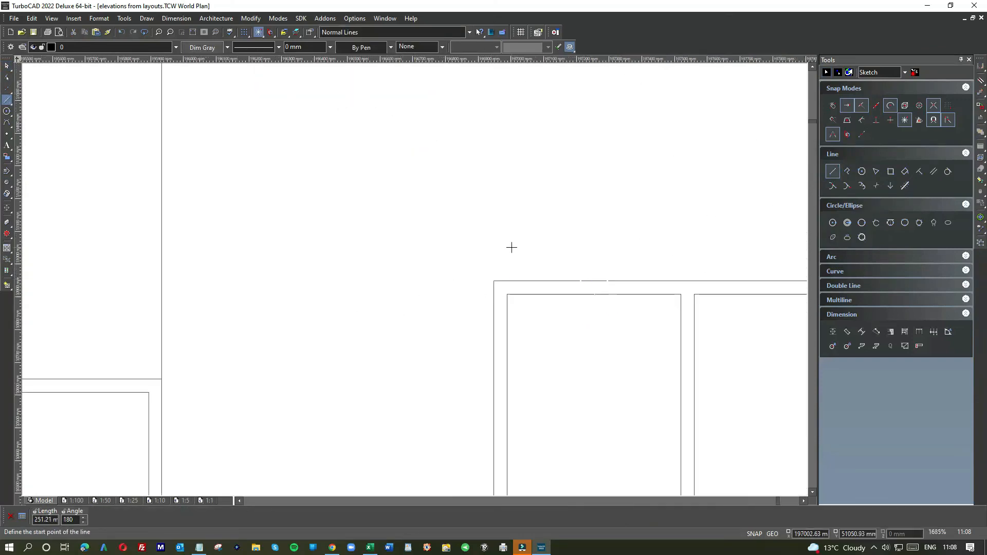
pyautogui.click(494, 281)
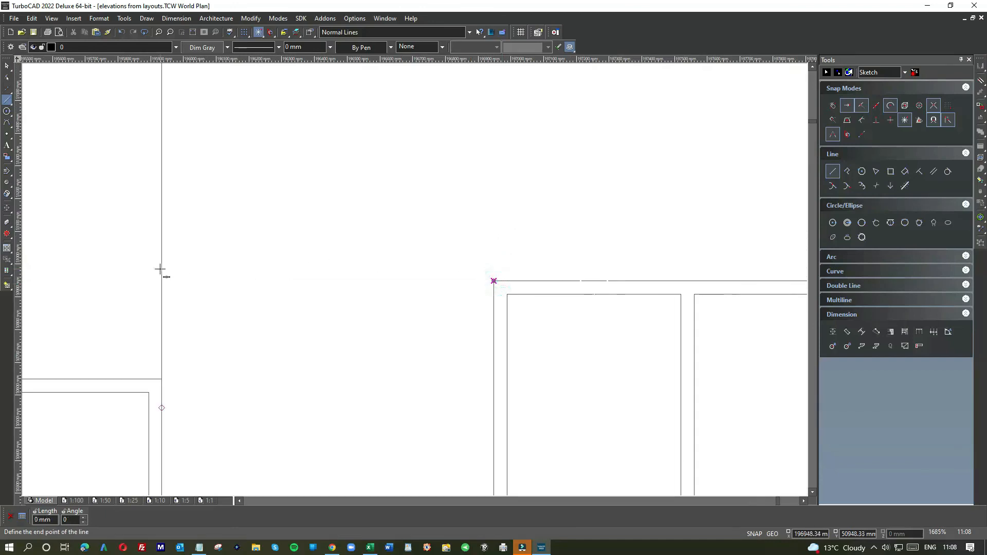
pyautogui.click(147, 278)
# Pull the line's overshooting end back onto the central vertical wall line, leaving it about 1014 mm long
pyautogui.click(7, 65)
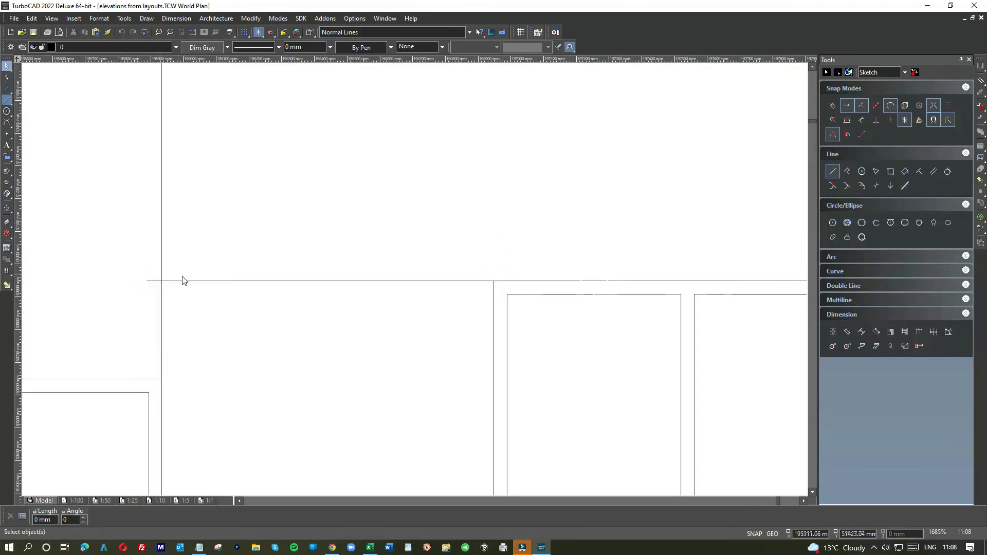
pyautogui.click(156, 281)
pyautogui.click(147, 280)
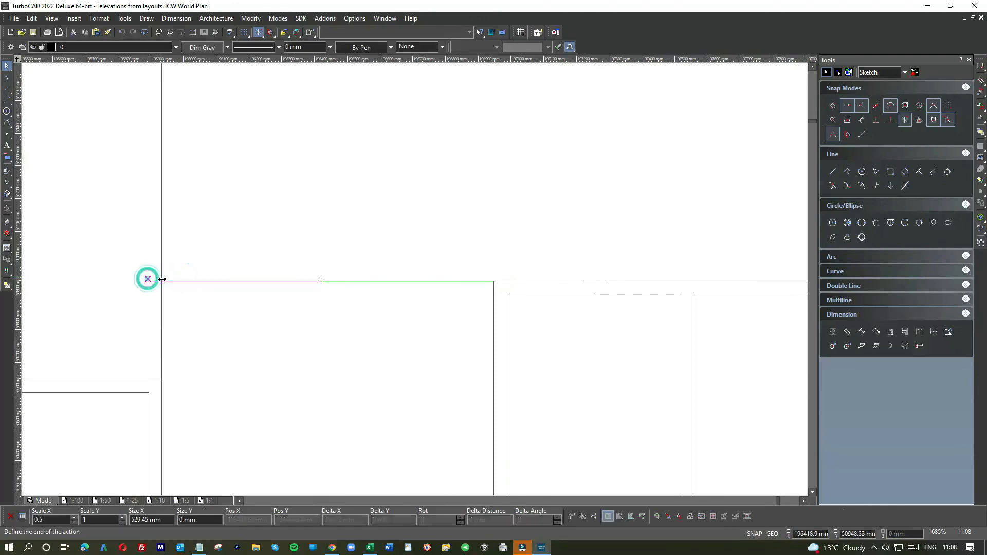
pyautogui.click(162, 280)
pyautogui.click(207, 223)
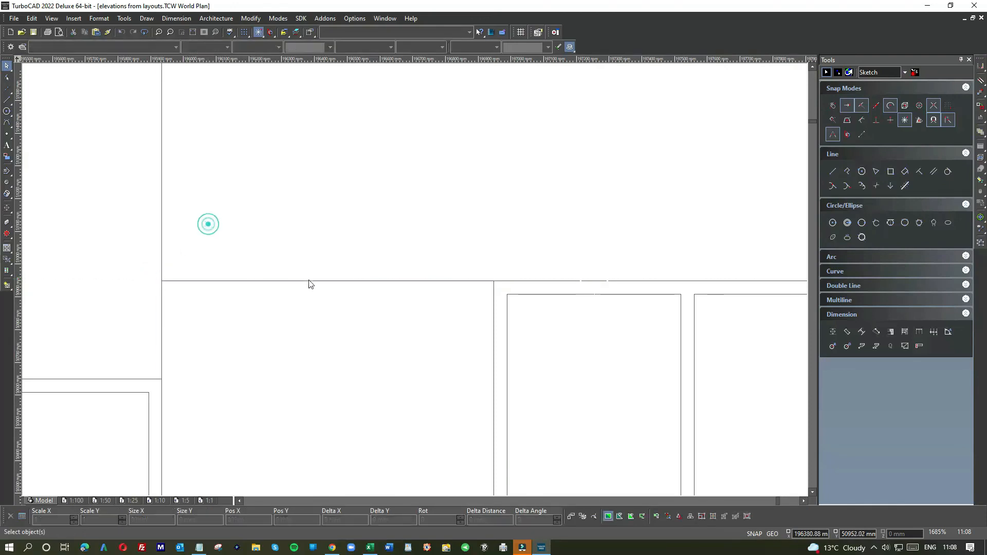
# Extend the horizontal line along the window head to the roof's sloping underside, making it about 3887 mm long
pyautogui.scroll(-2, 462, 286)
pyautogui.click(462, 280)
pyautogui.scroll(-2, 461, 280)
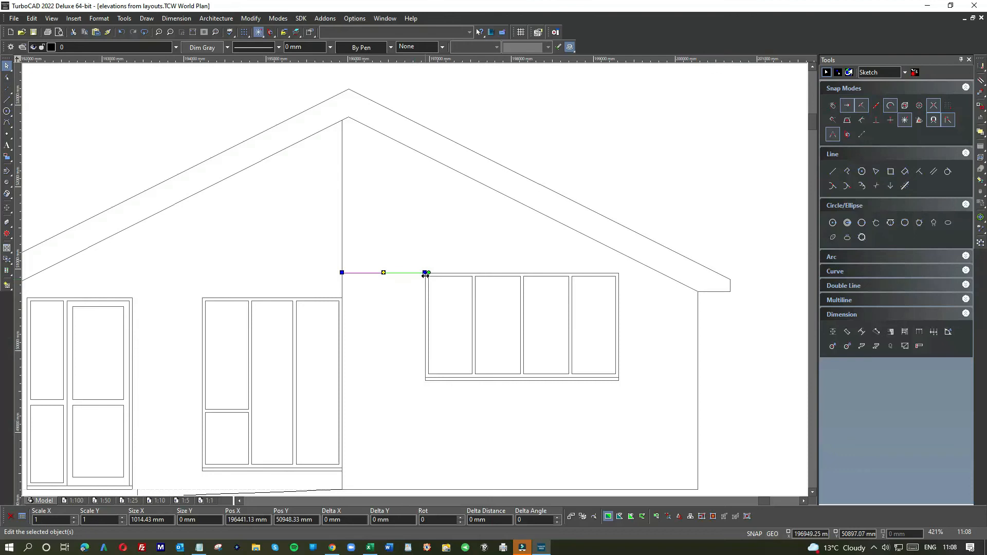
pyautogui.click(425, 273)
pyautogui.click(657, 274)
pyautogui.scroll(6, 657, 279)
pyautogui.click(739, 227)
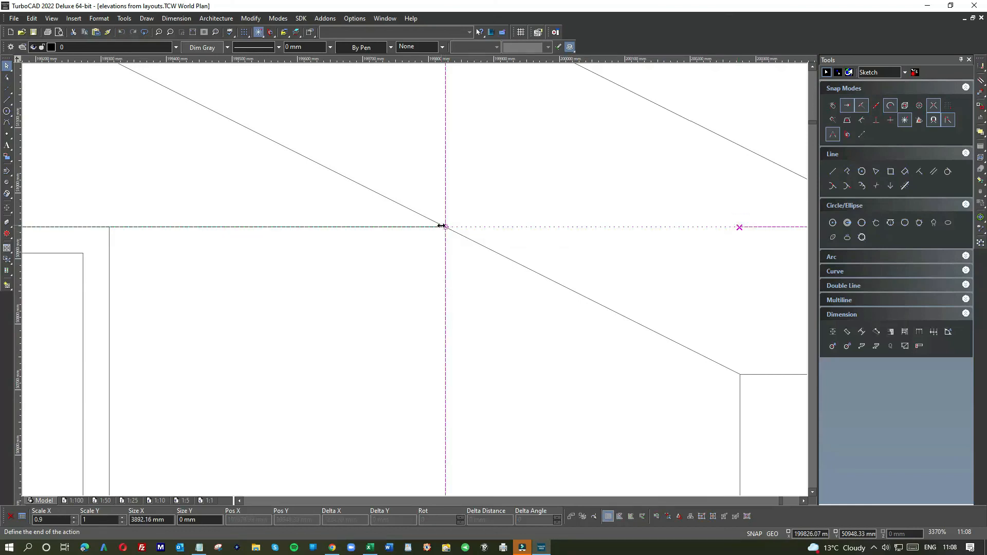
pyautogui.click(443, 226)
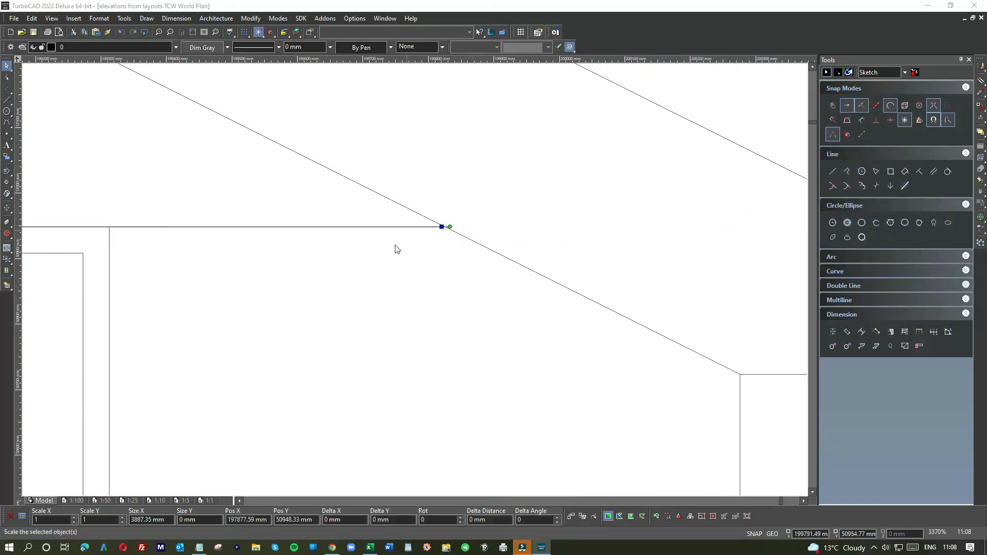
pyautogui.scroll(-1, 397, 249)
pyautogui.scroll(-1, 416, 283)
pyautogui.press('Escape')
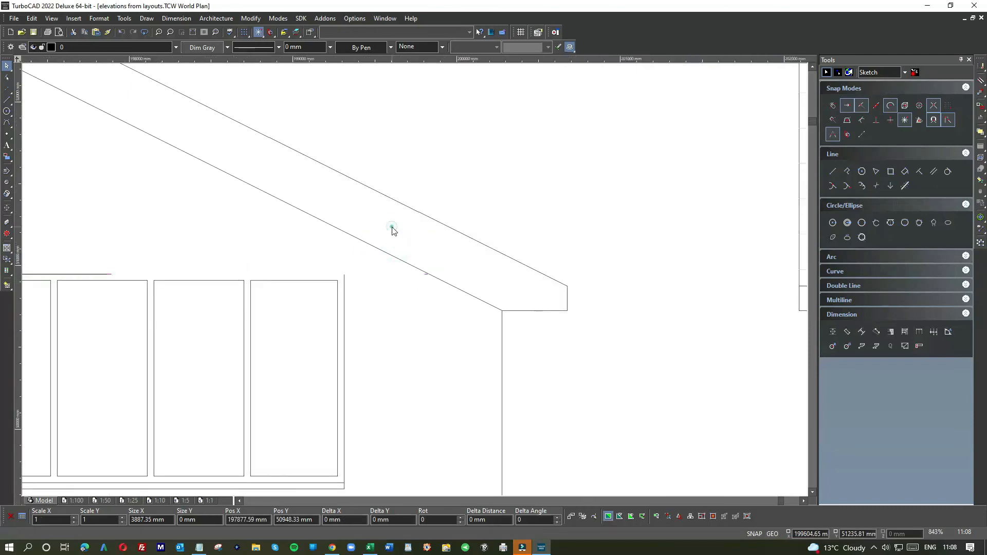
# Trace a closed polyline around the gable area above the window, following the horizontal line, the central wall line and the roof's underside
pyautogui.scroll(-1, 372, 252)
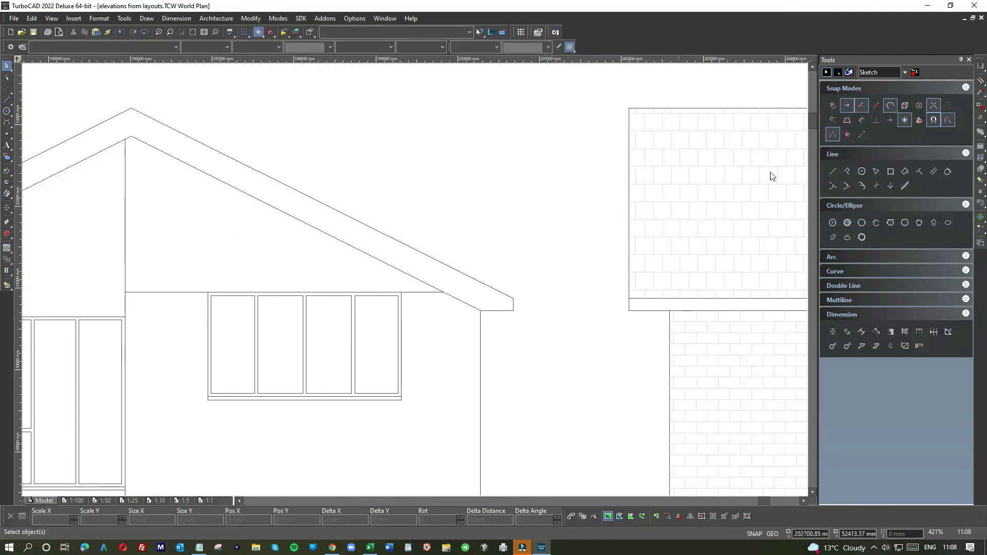
pyautogui.click(845, 172)
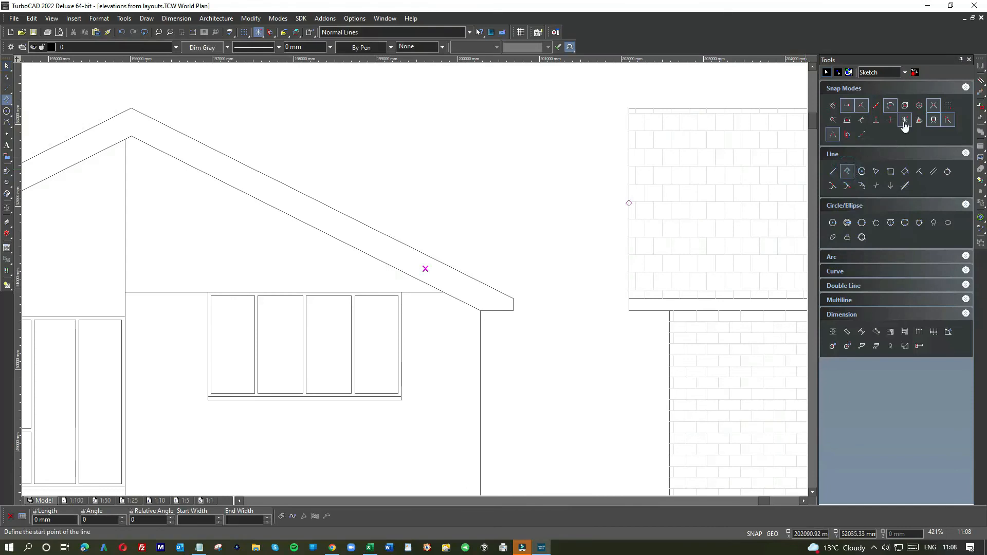
pyautogui.click(444, 292)
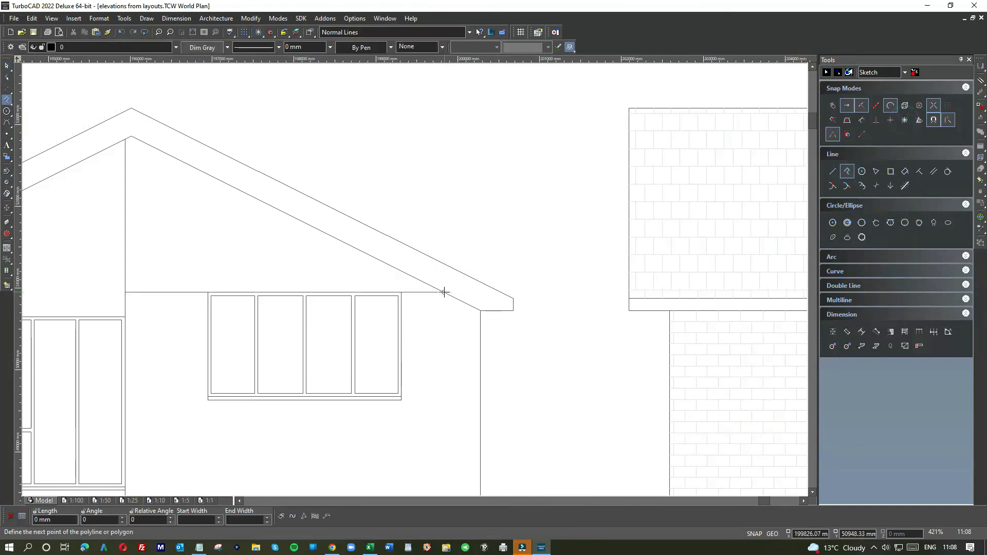
pyautogui.click(125, 292)
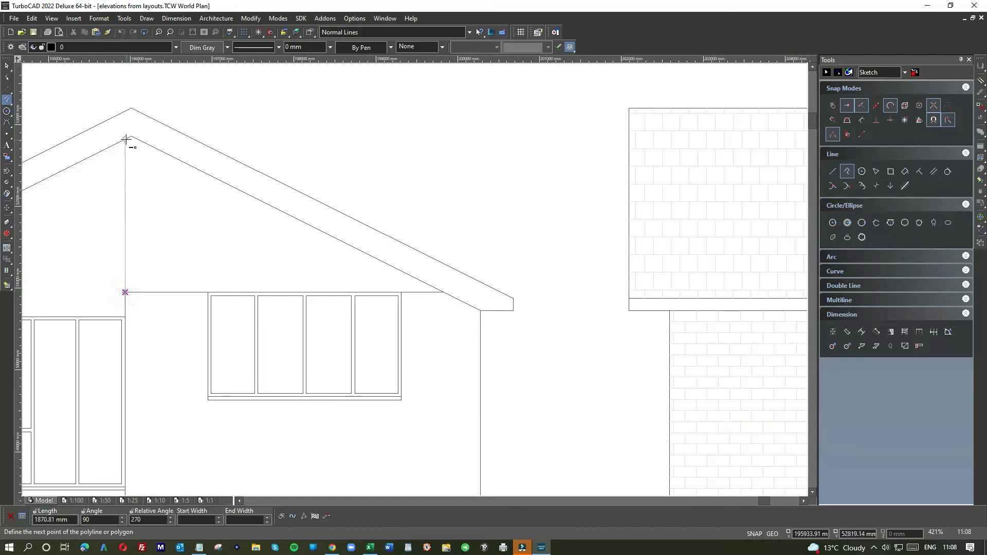
pyautogui.scroll(5, 127, 137)
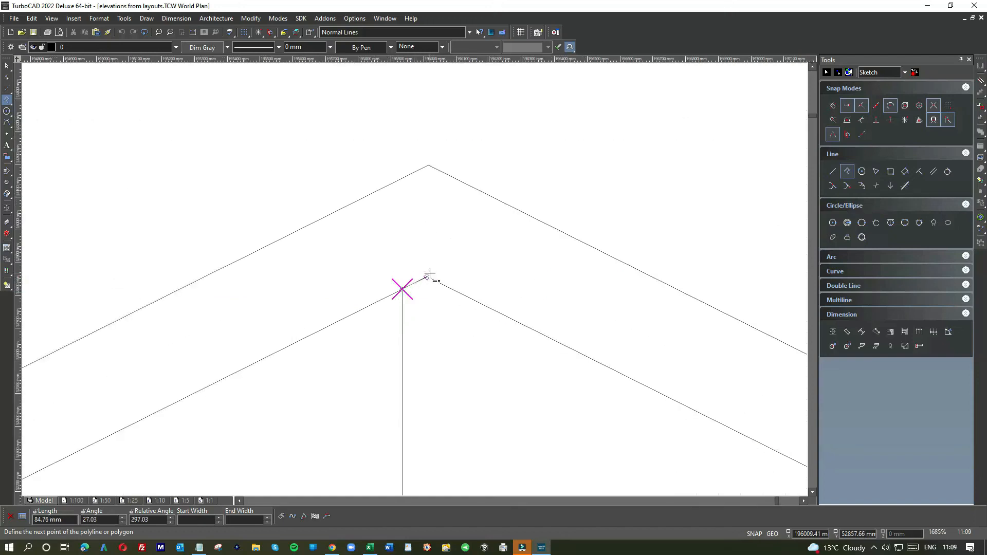
pyautogui.click(428, 278)
pyautogui.scroll(-8, 418, 283)
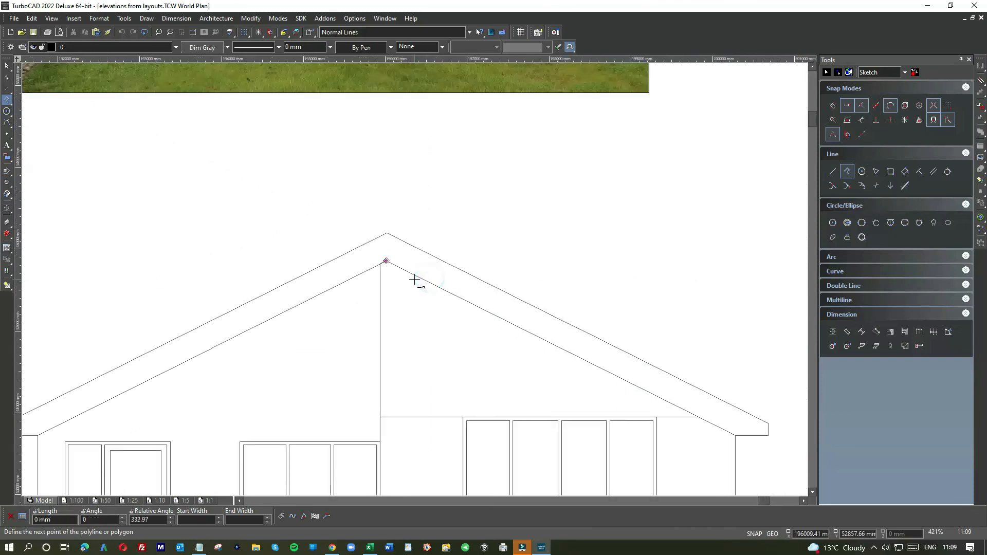
pyautogui.scroll(8, 497, 328)
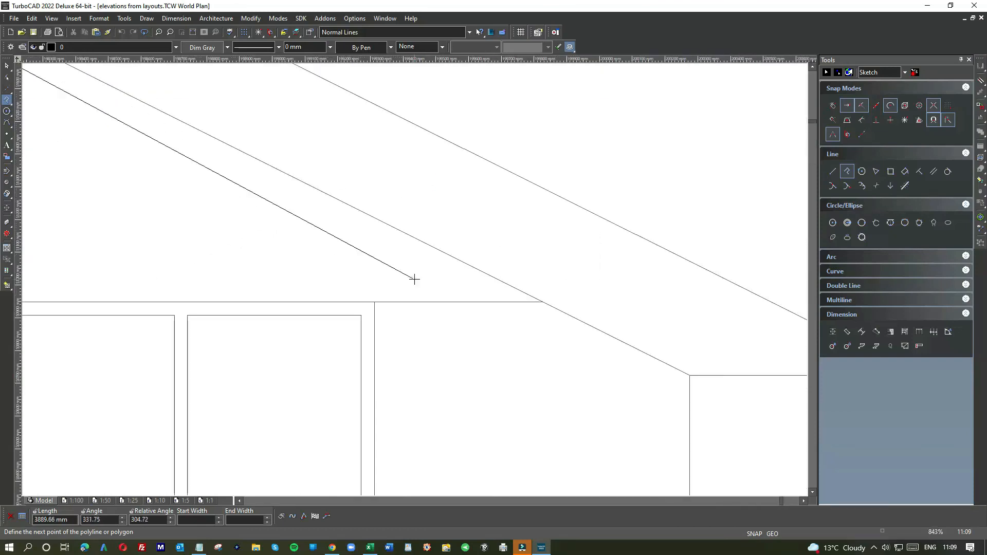
pyautogui.click(542, 301)
pyautogui.rightClick(542, 301)
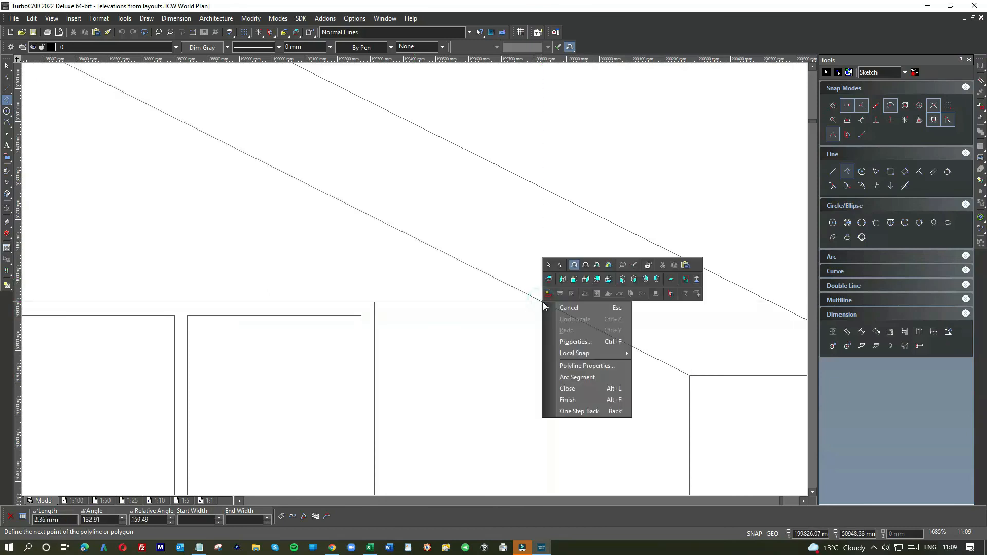
pyautogui.click(567, 389)
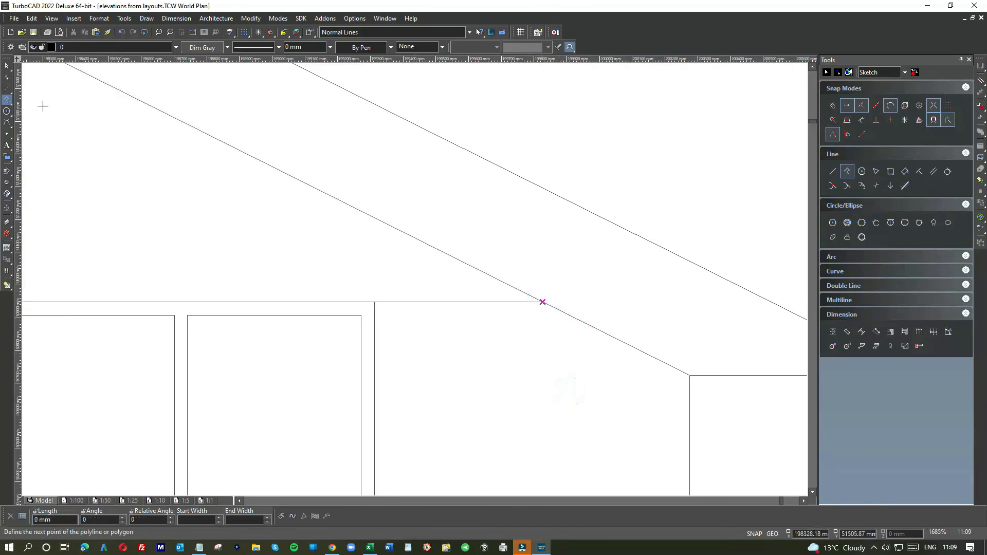
# Fill the gable polyline with the B816 brick pattern at scale 17 in light gray (224,224,224)
pyautogui.click(7, 66)
pyautogui.click(240, 216)
pyautogui.click(309, 194)
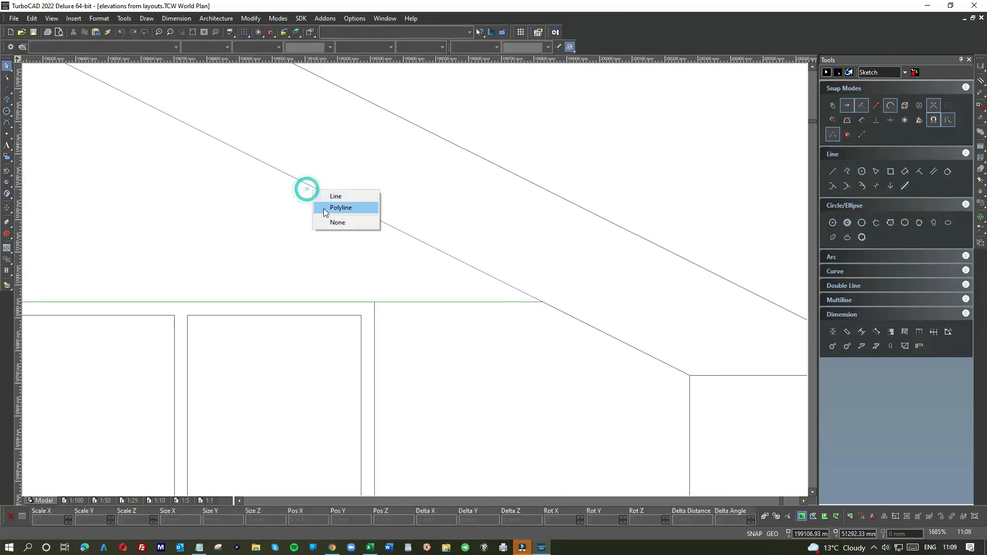
pyautogui.click(322, 208)
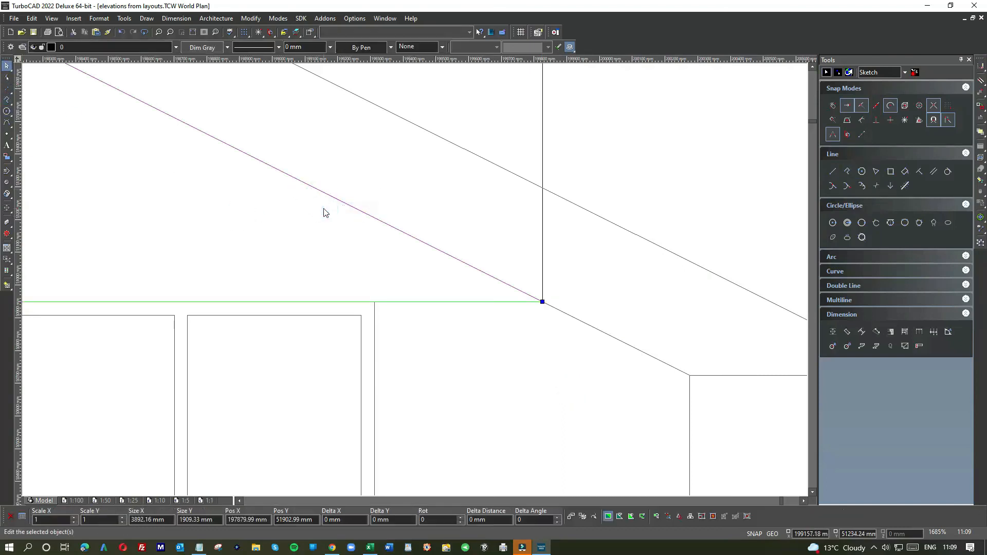
pyautogui.doubleClick(319, 230)
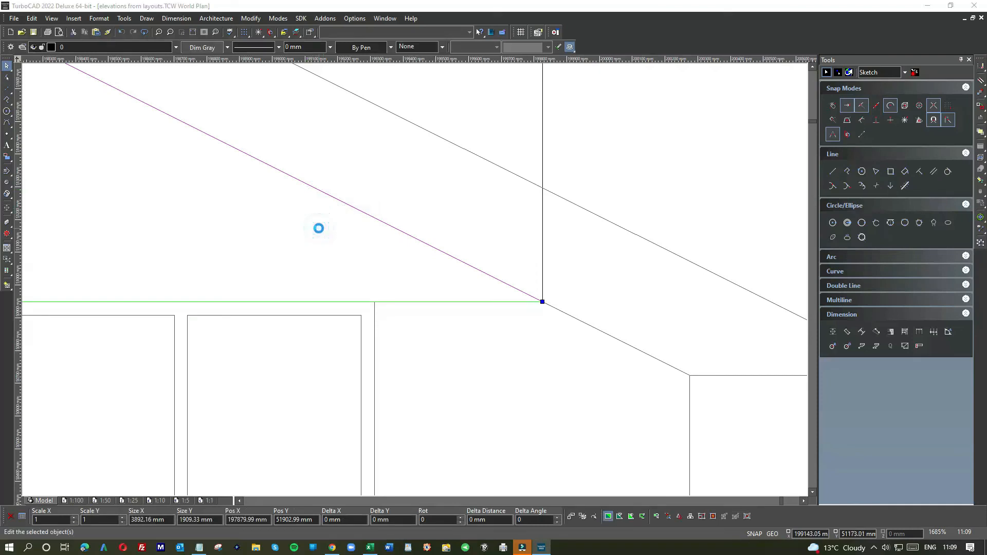
pyautogui.click(389, 202)
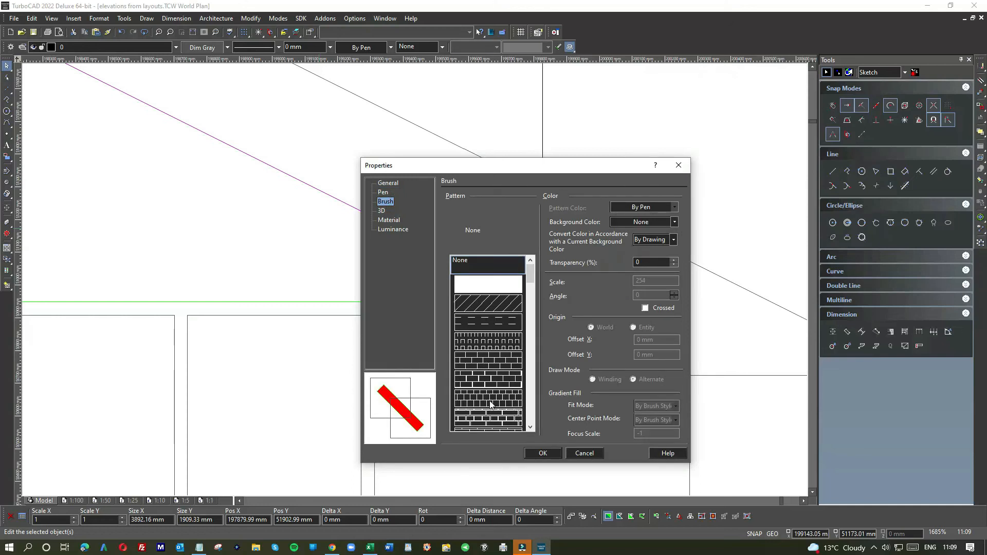
pyautogui.click(489, 364)
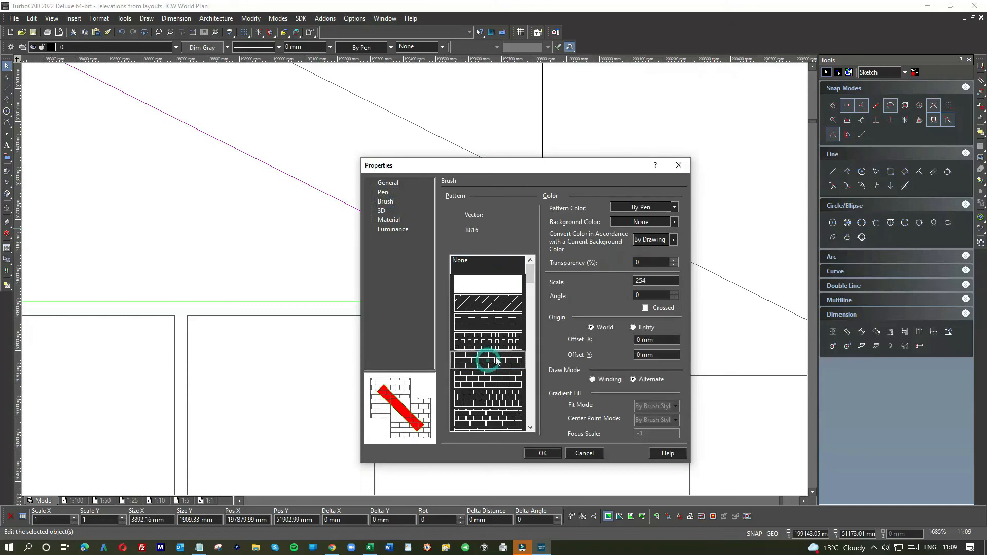
pyautogui.doubleClick(654, 280)
pyautogui.write('17')
pyautogui.click(678, 204)
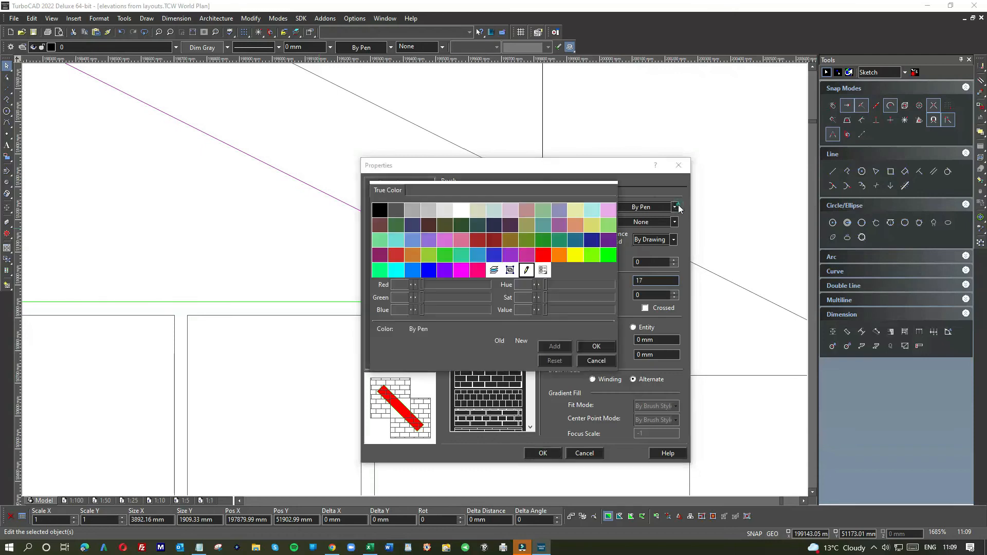
pyautogui.click(442, 204)
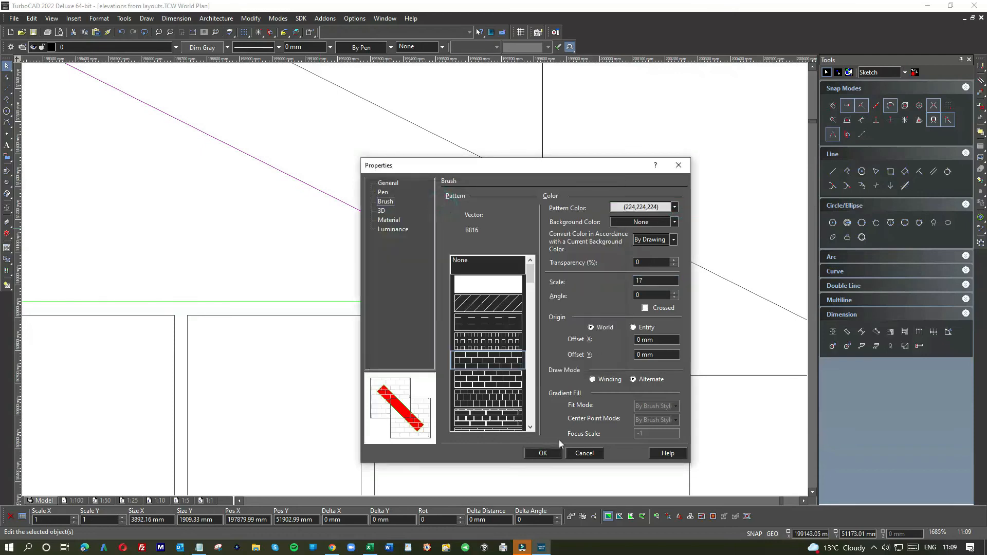
pyautogui.click(545, 453)
pyautogui.click(586, 168)
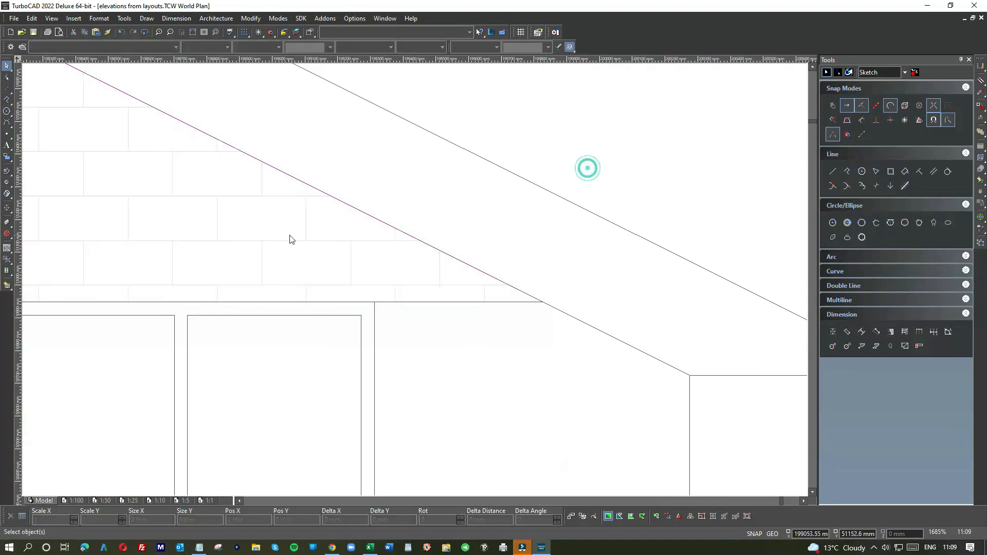
# Check the gable polyline's brick fill properties and give it the blank line pattern so that its outline is not drawn
pyautogui.scroll(-5, 416, 284)
pyautogui.doubleClick(322, 268)
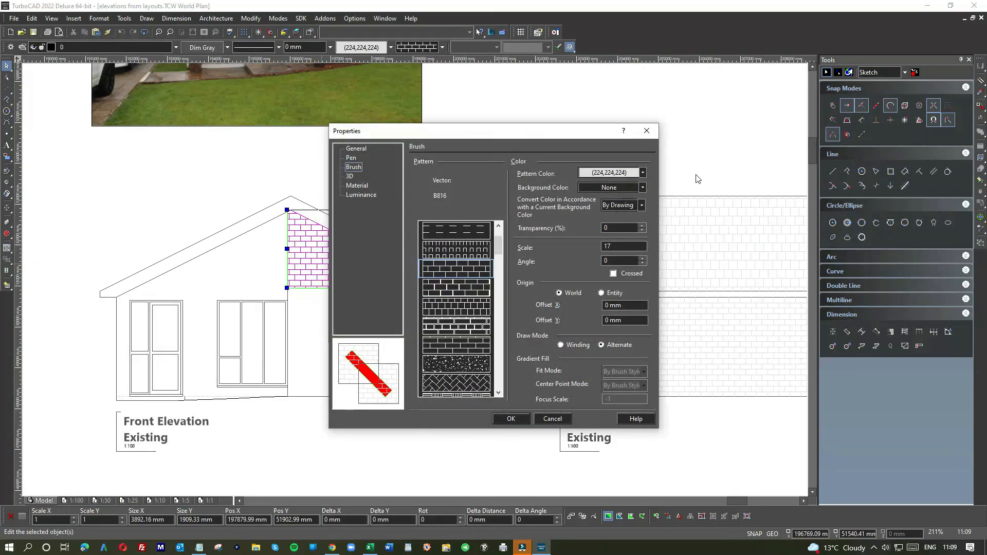
pyautogui.click(646, 131)
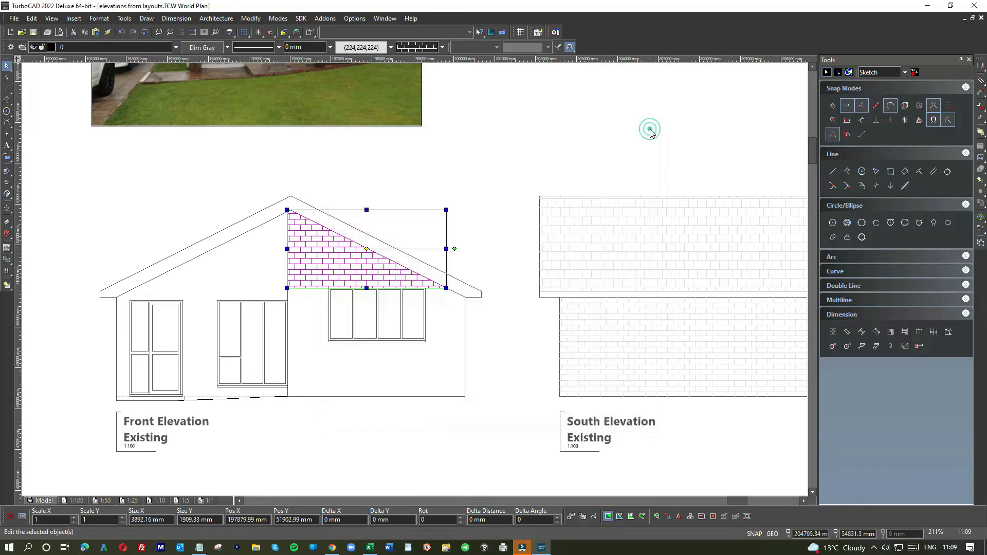
pyautogui.scroll(2, 355, 201)
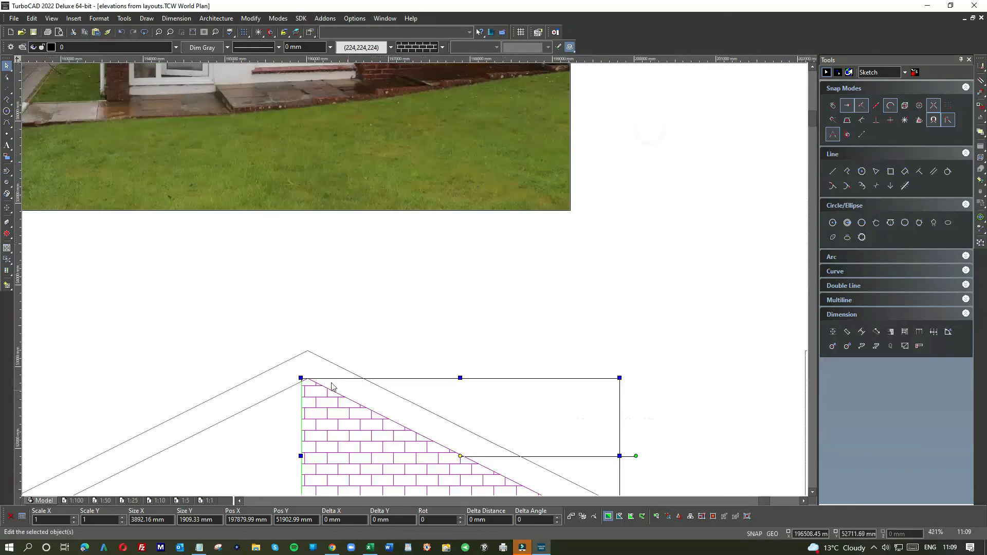
pyautogui.click(251, 47)
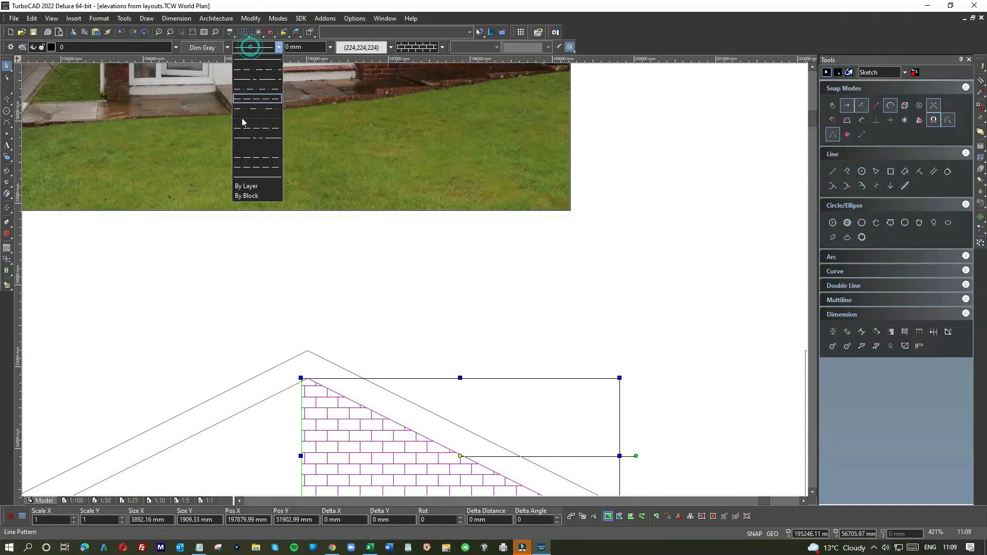
pyautogui.click(243, 146)
pyautogui.click(524, 315)
# Check the brick fill properties of the South Elevation's wall
pyautogui.scroll(-4, 415, 282)
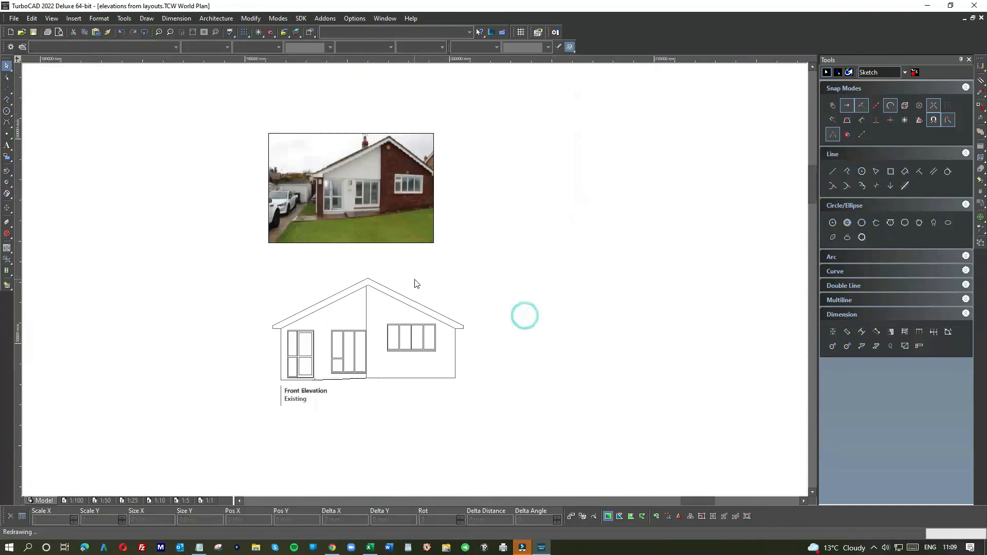
pyautogui.scroll(2, 414, 282)
pyautogui.scroll(-2, 414, 282)
pyautogui.click(589, 333)
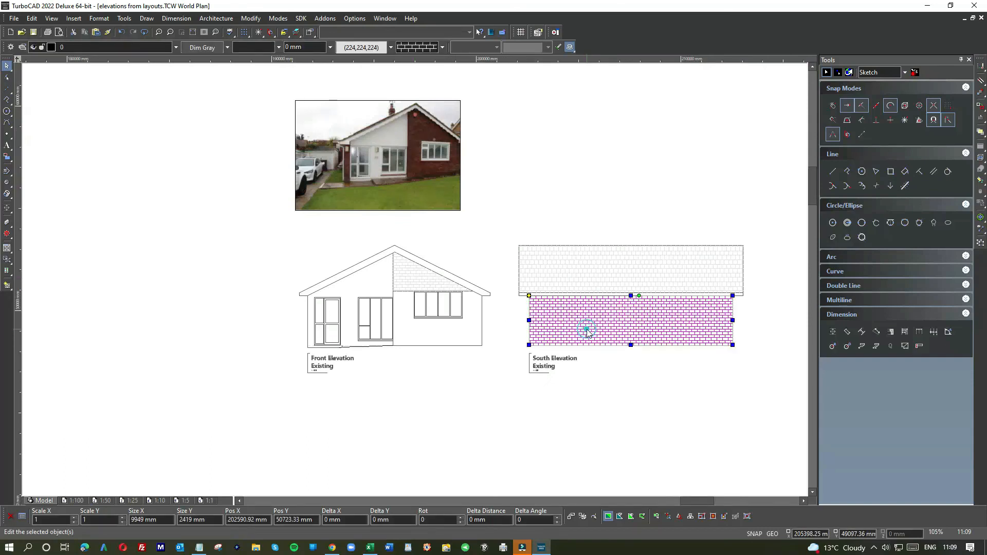
pyautogui.doubleClick(586, 329)
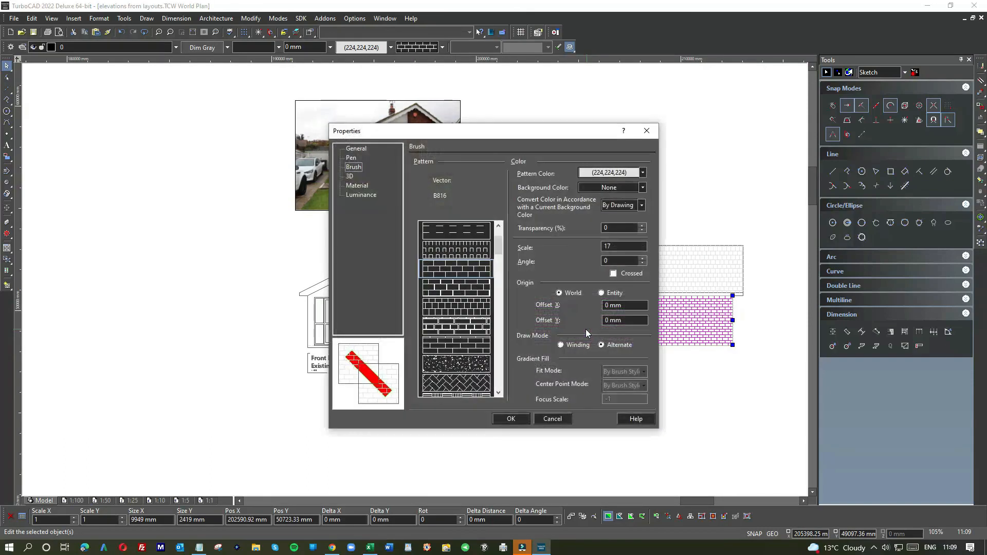
pyautogui.click(546, 419)
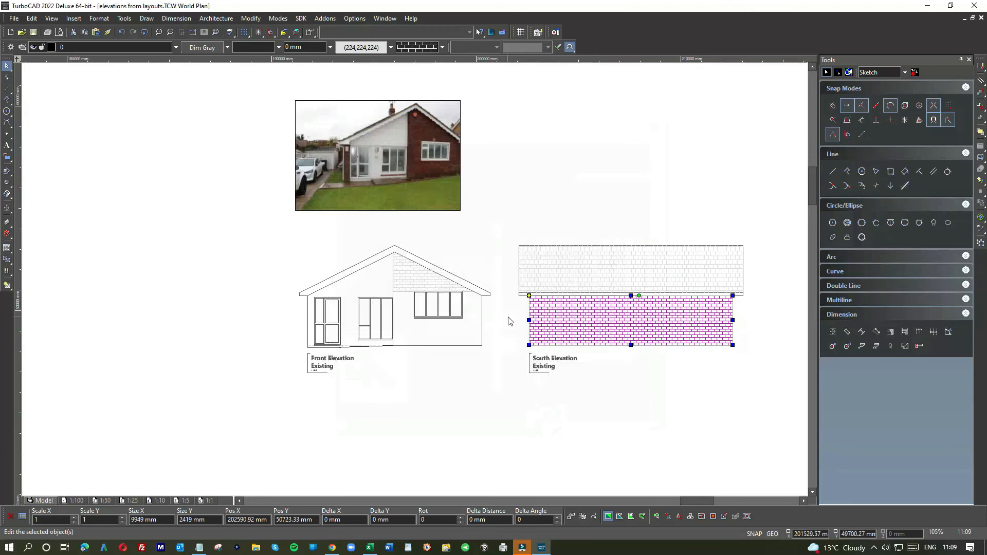
# Change the brick fill of the Front Elevation's gable polyline to the BRSTD pattern
pyautogui.scroll(2, 415, 284)
pyautogui.scroll(1, 415, 283)
pyautogui.doubleClick(407, 277)
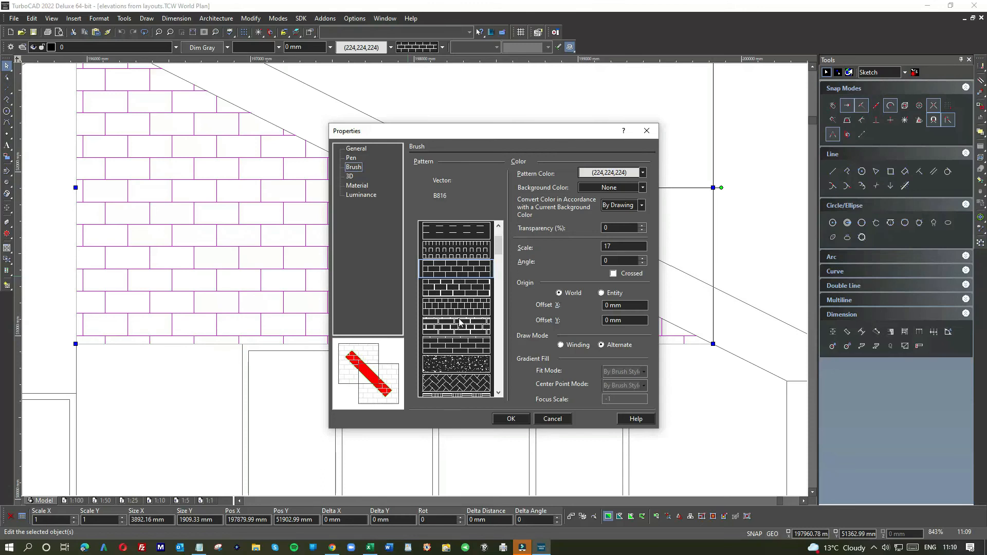
pyautogui.click(468, 350)
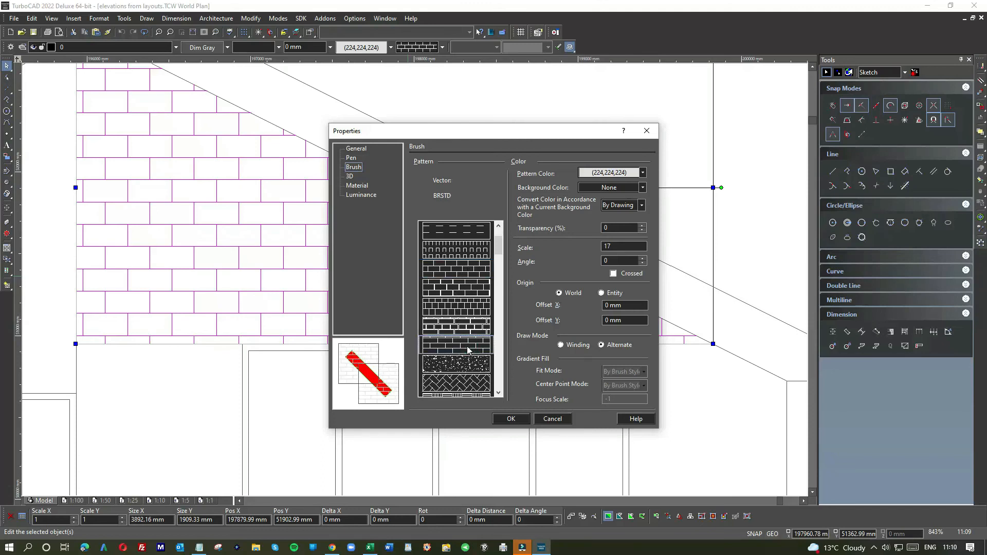
pyautogui.click(510, 419)
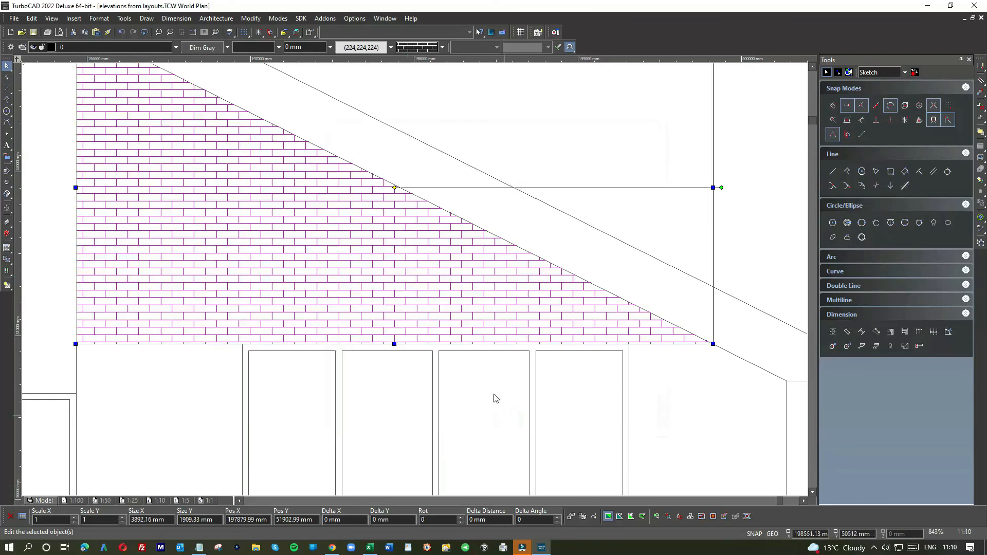
pyautogui.scroll(-4, 412, 280)
pyautogui.click(513, 210)
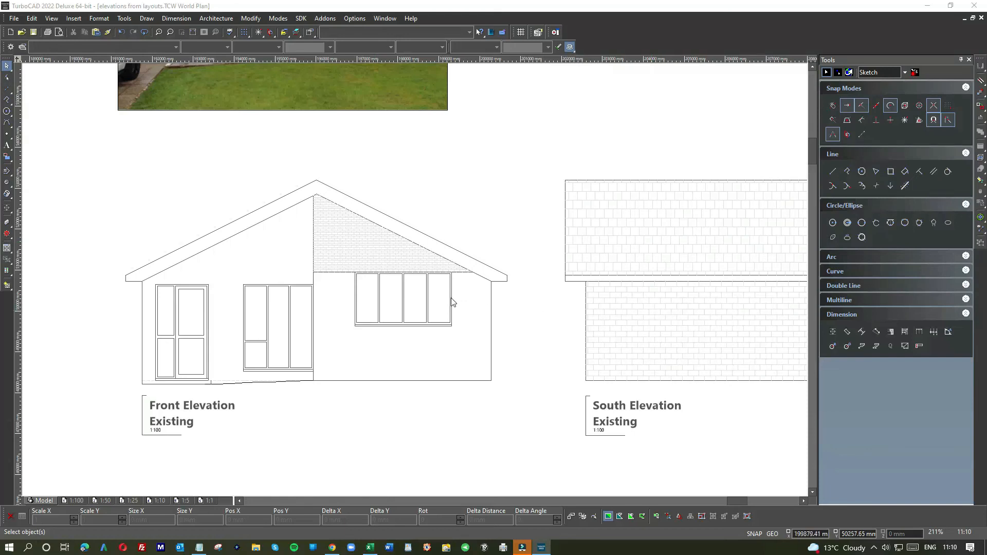
# Compare the brick sizes of the gable and the South Elevation, and check the gable fill's pattern against the other brick patterns
pyautogui.scroll(6, 351, 267)
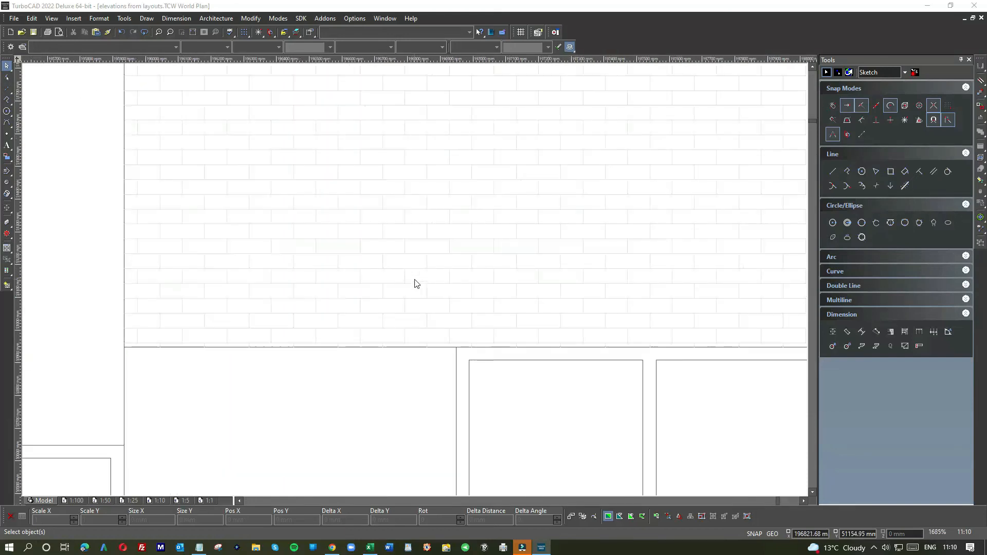
pyautogui.scroll(-8, 415, 284)
pyautogui.scroll(5, 591, 319)
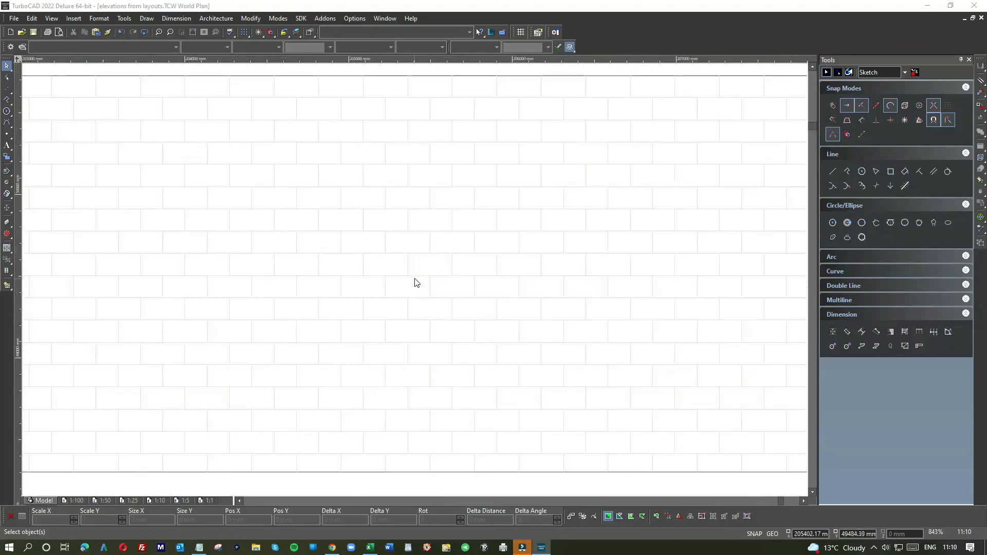
pyautogui.scroll(-3, 417, 283)
pyautogui.scroll(3, 414, 282)
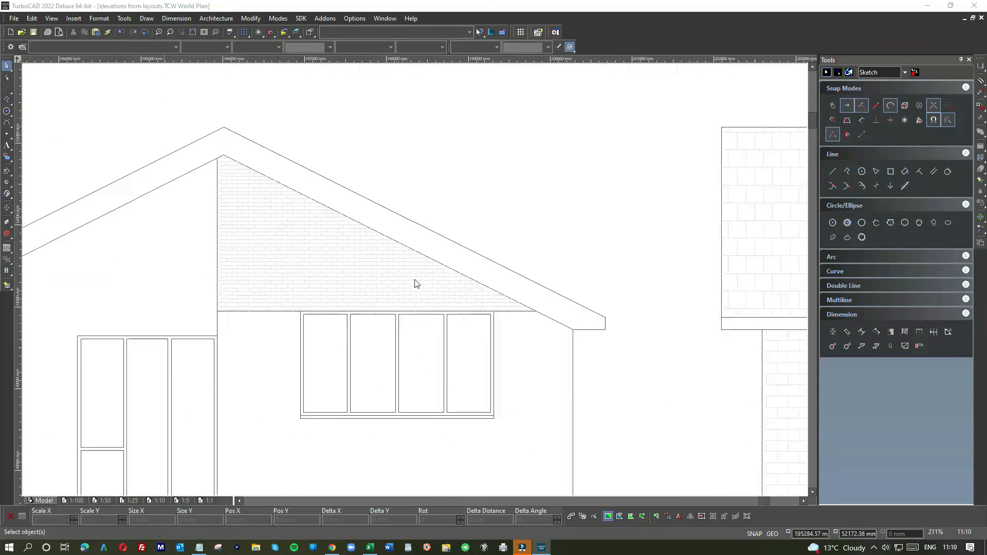
pyautogui.doubleClick(439, 300)
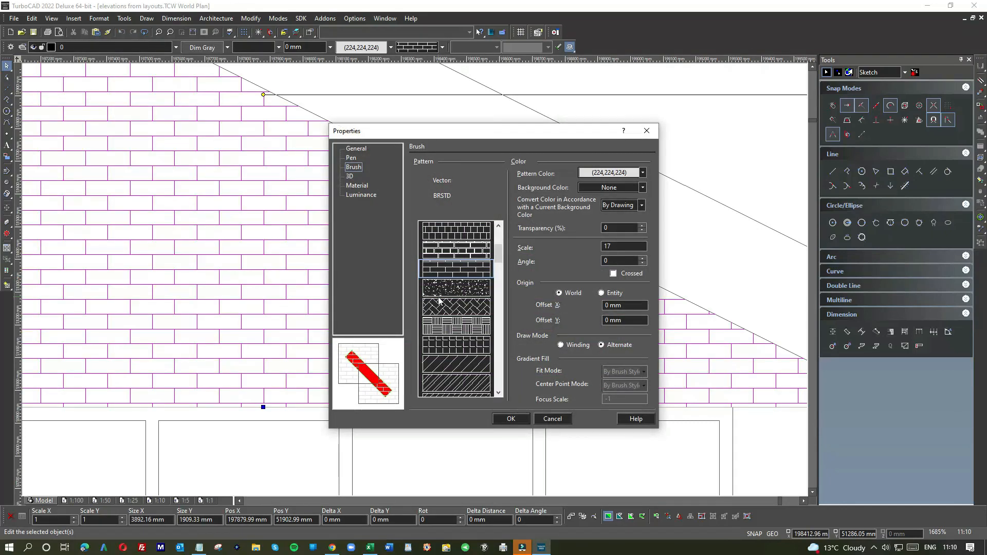
pyautogui.scroll(3, 493, 272)
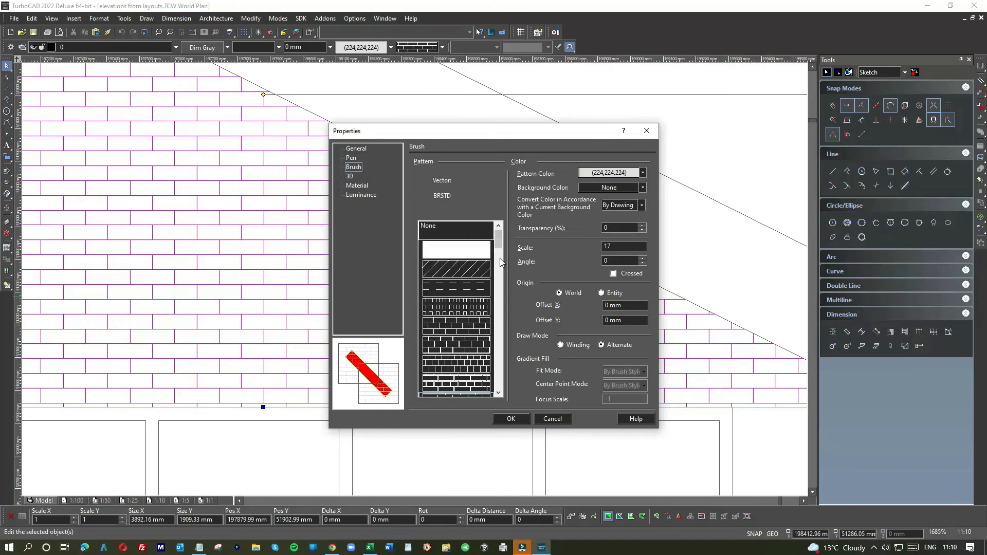
pyautogui.scroll(-3, 500, 249)
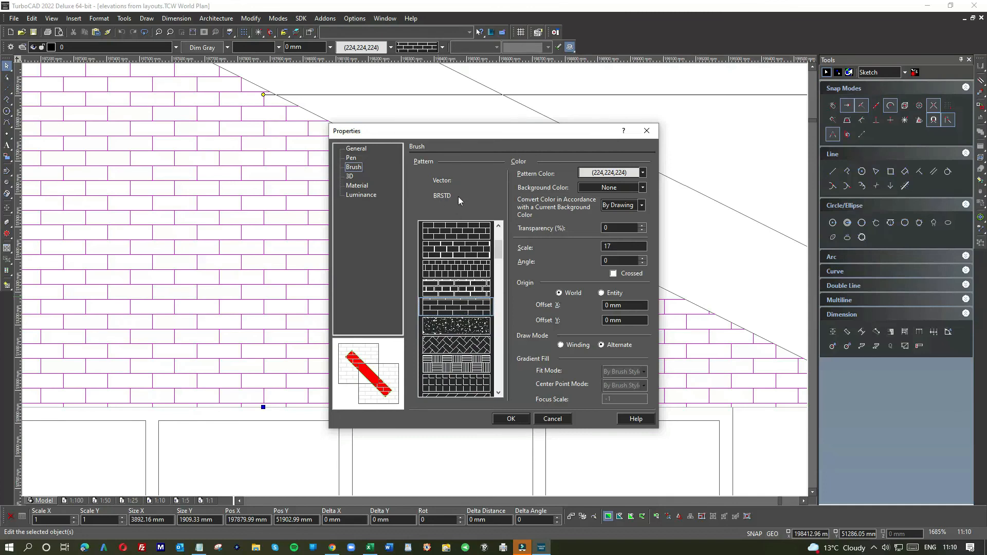
pyautogui.click(647, 130)
pyautogui.click(635, 355)
pyautogui.scroll(-3, 635, 354)
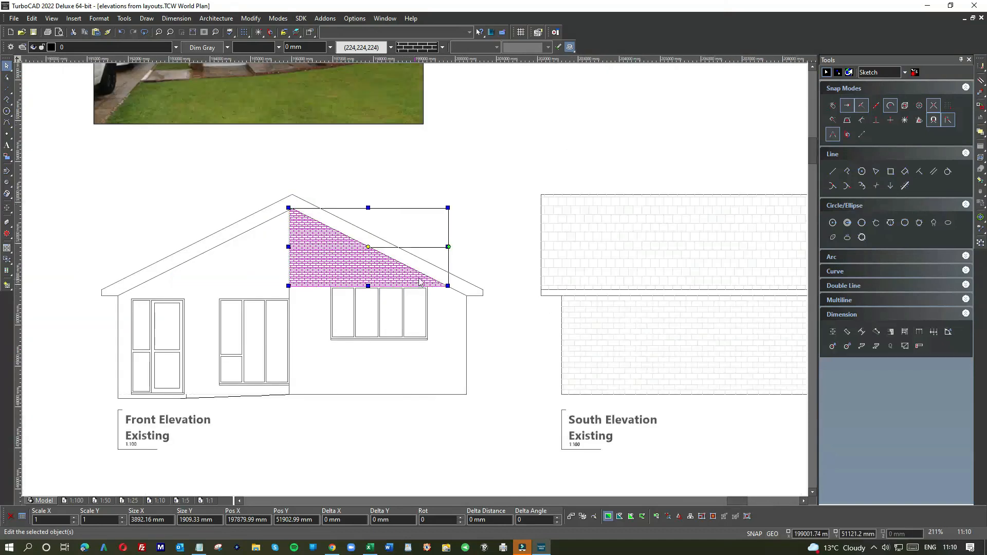
# Change the South Elevation wall's brick fill to the BRSTD pattern
pyautogui.doubleClick(626, 336)
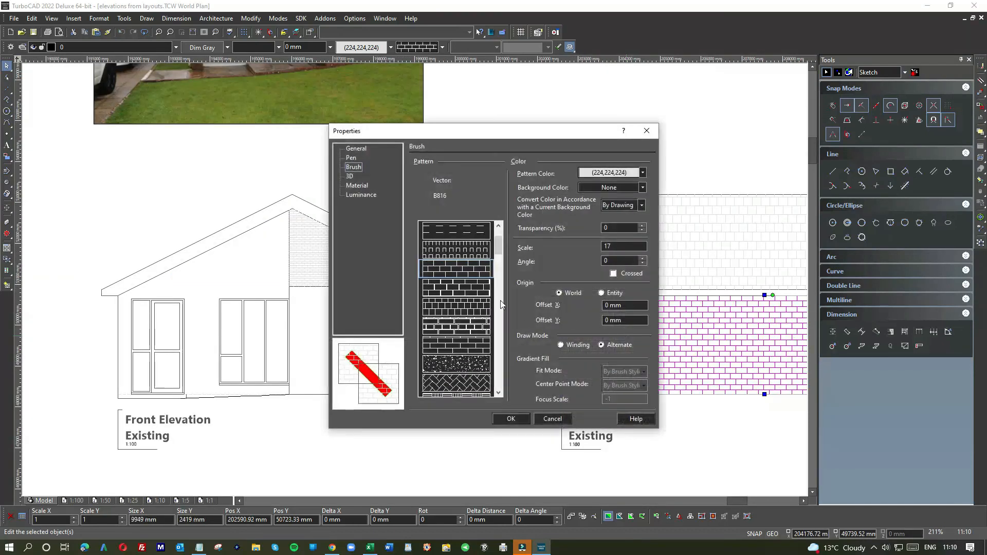
pyautogui.click(453, 346)
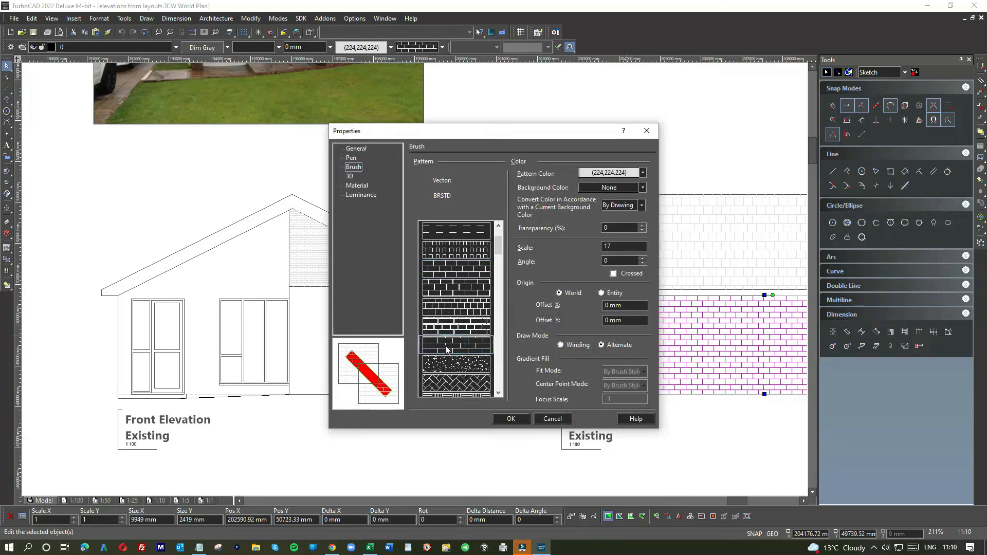
pyautogui.click(524, 421)
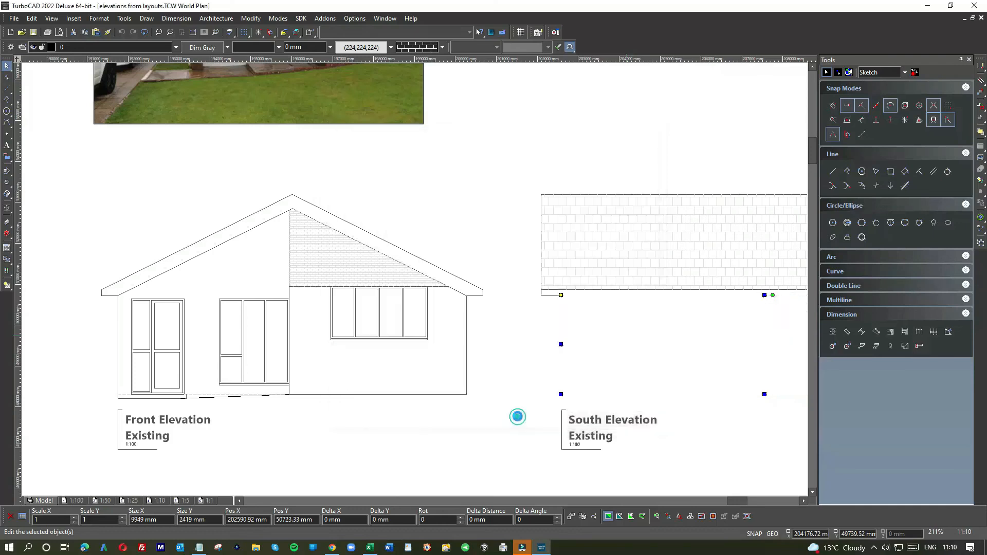
pyautogui.click(526, 358)
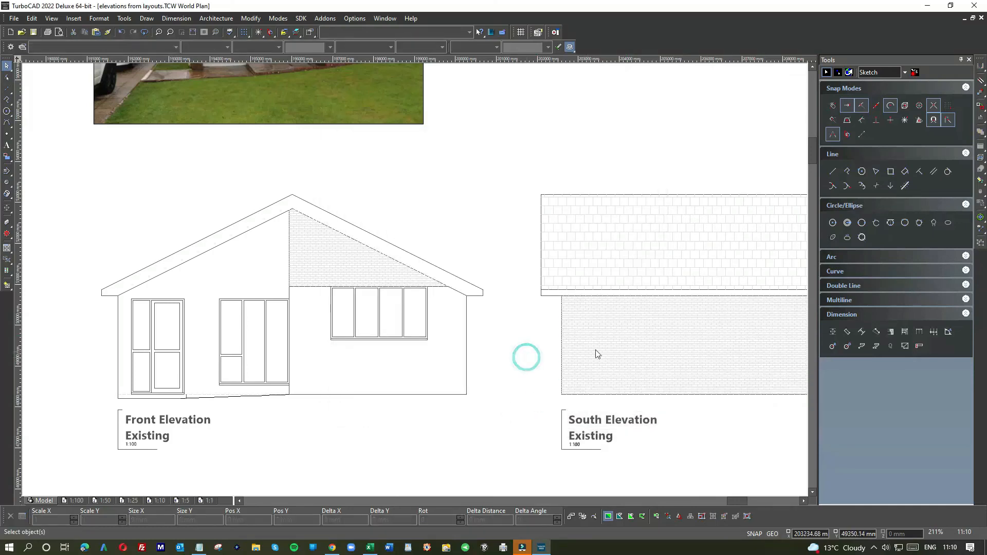
# Set the pattern scale of the South Elevation wall's brick fill to 25
pyautogui.click(626, 361)
pyautogui.doubleClick(626, 361)
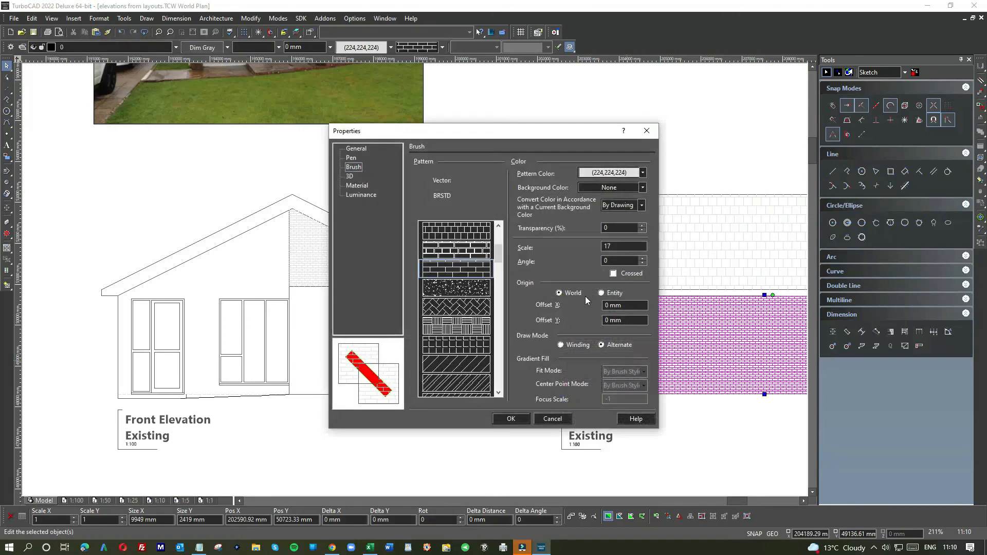
pyautogui.write('25')
pyautogui.click(509, 417)
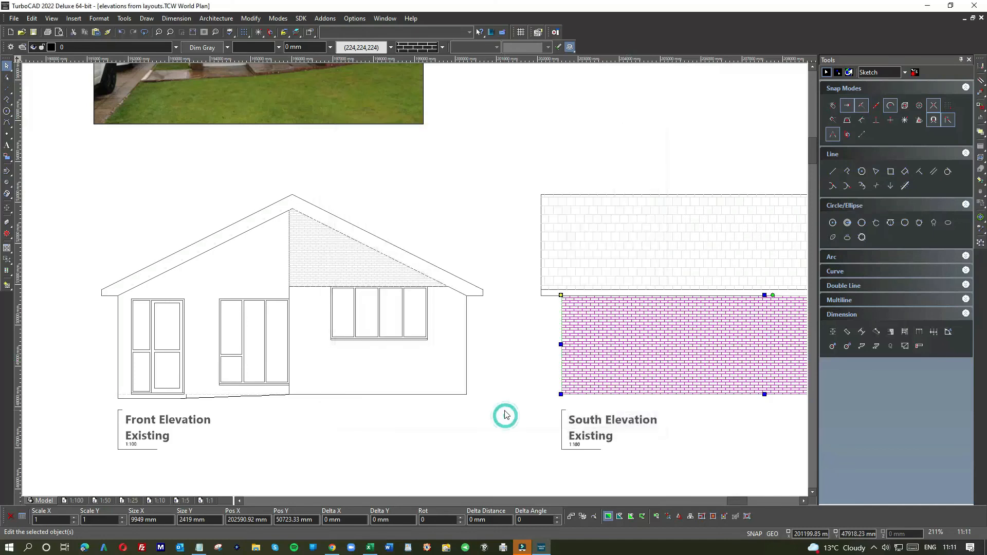
pyautogui.click(496, 362)
# Set the pattern scale of the Front Elevation gable's brick fill to 25
pyautogui.click(350, 266)
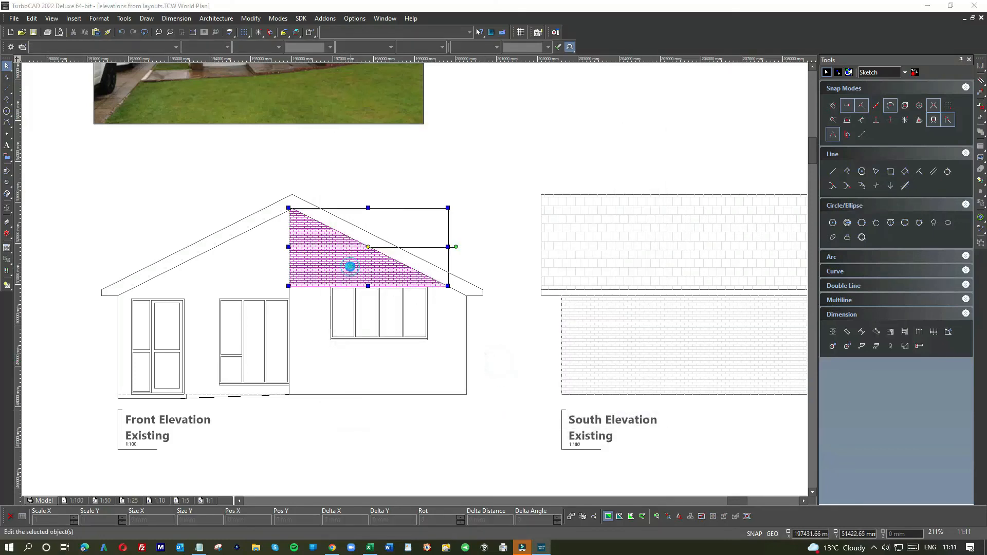
pyautogui.doubleClick(349, 267)
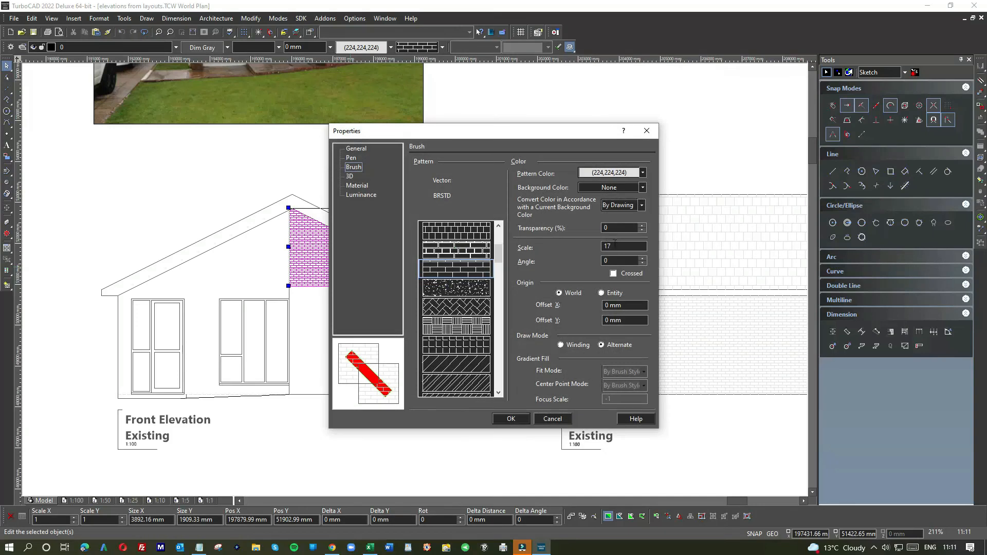
pyautogui.write('25')
pyautogui.click(511, 419)
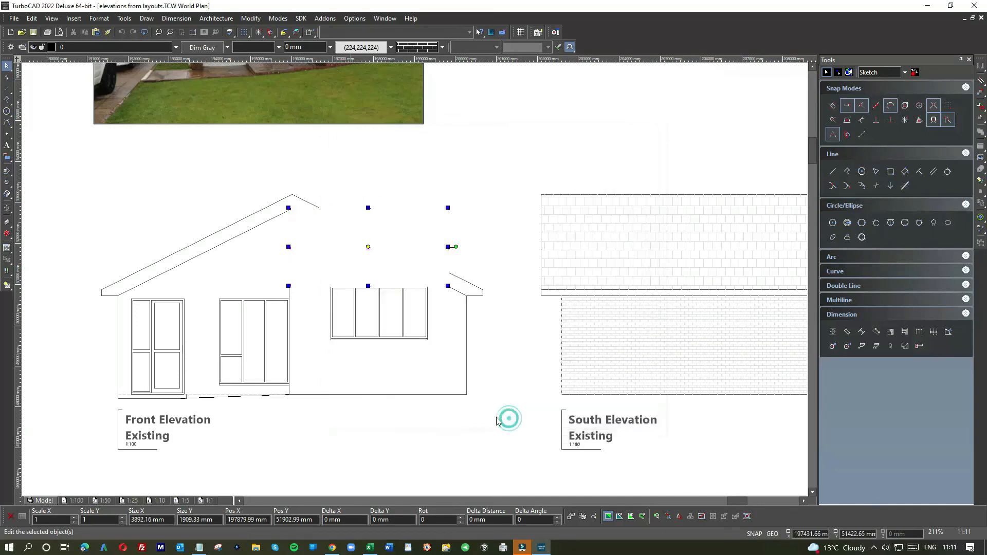
pyautogui.click(421, 421)
# Delete the horizontal line along the window head beneath the Front Elevation's brick gable
pyautogui.scroll(4, 311, 294)
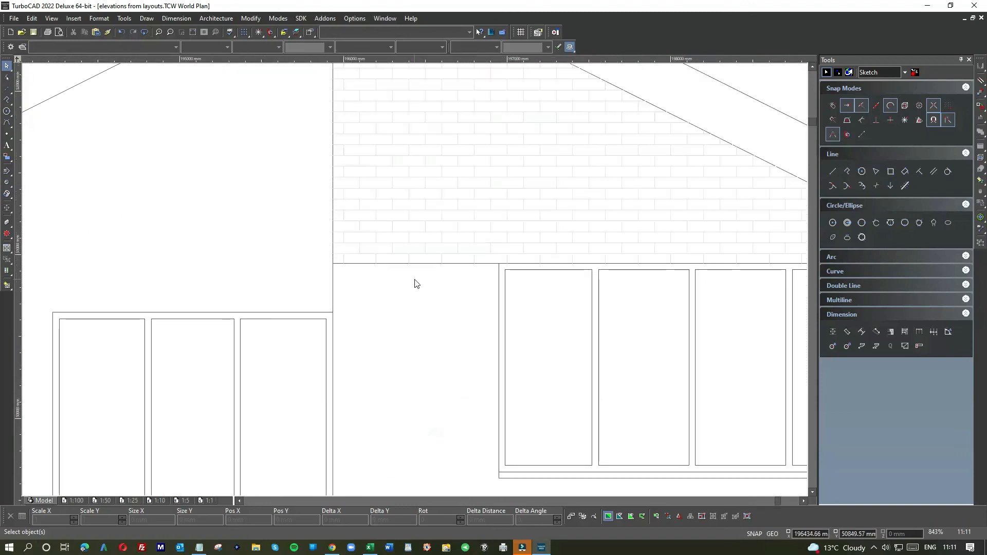
pyautogui.click(417, 265)
pyautogui.click(436, 274)
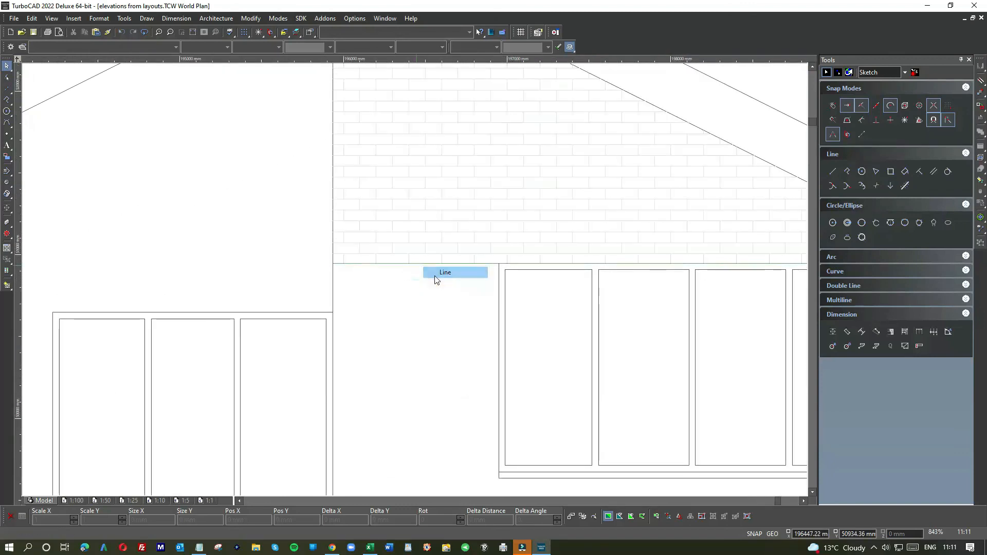
pyautogui.press('Delete')
pyautogui.scroll(-2, 476, 280)
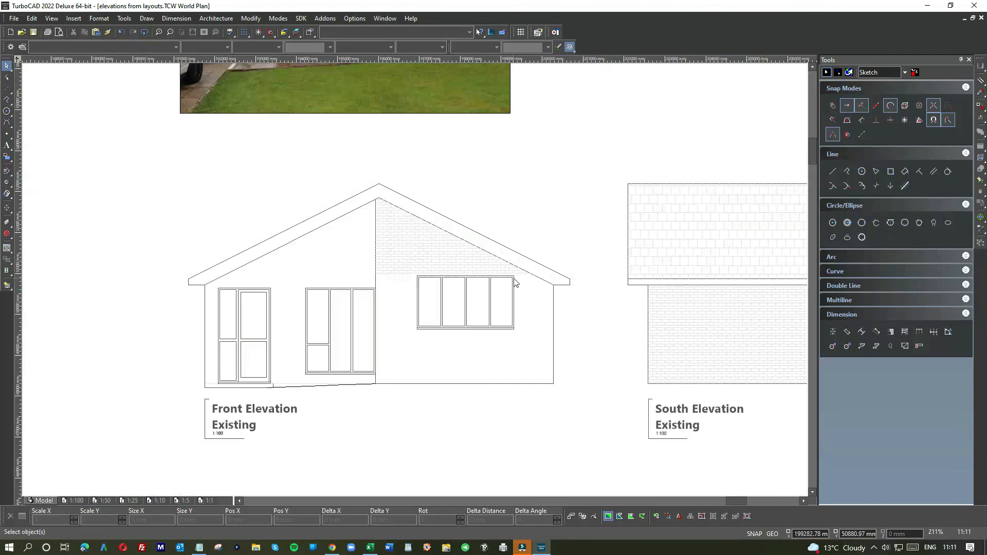
pyautogui.scroll(2, 515, 278)
pyautogui.scroll(-2, 406, 286)
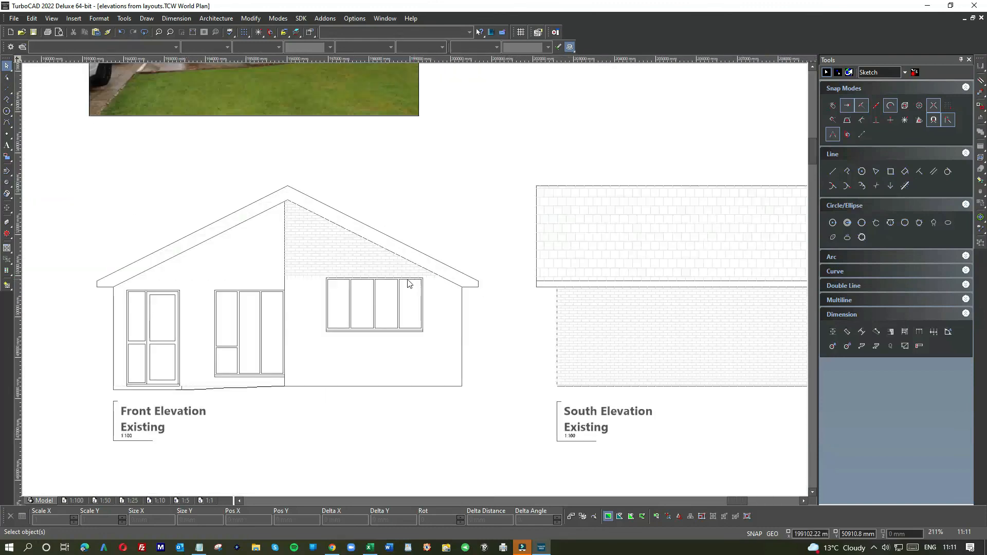
# Draw a horizontal line from the lower right corner of the brick wall's window sill to just past the right outer wall
pyautogui.click(306, 262)
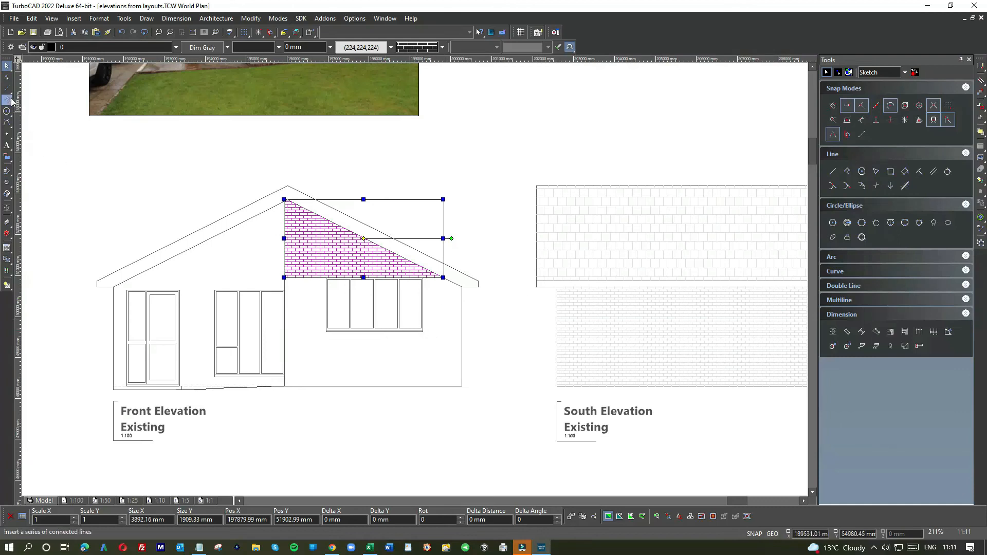
pyautogui.click(832, 171)
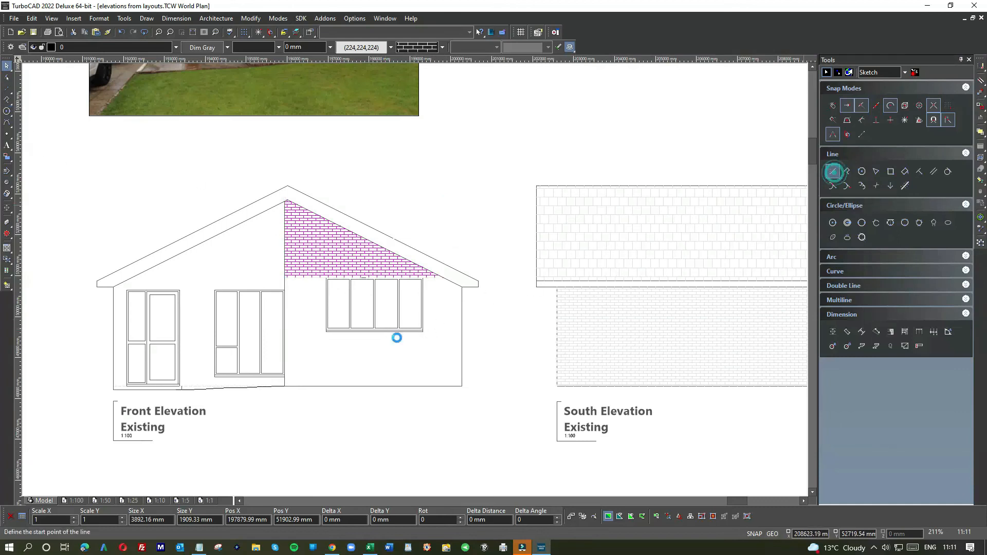
pyautogui.scroll(8, 397, 334)
pyautogui.click(383, 305)
pyautogui.click(905, 120)
pyautogui.click(733, 259)
pyautogui.click(7, 66)
# Adjust the free end of the horizontal line at sill level so that it meets the right outer wall line
pyautogui.click(714, 305)
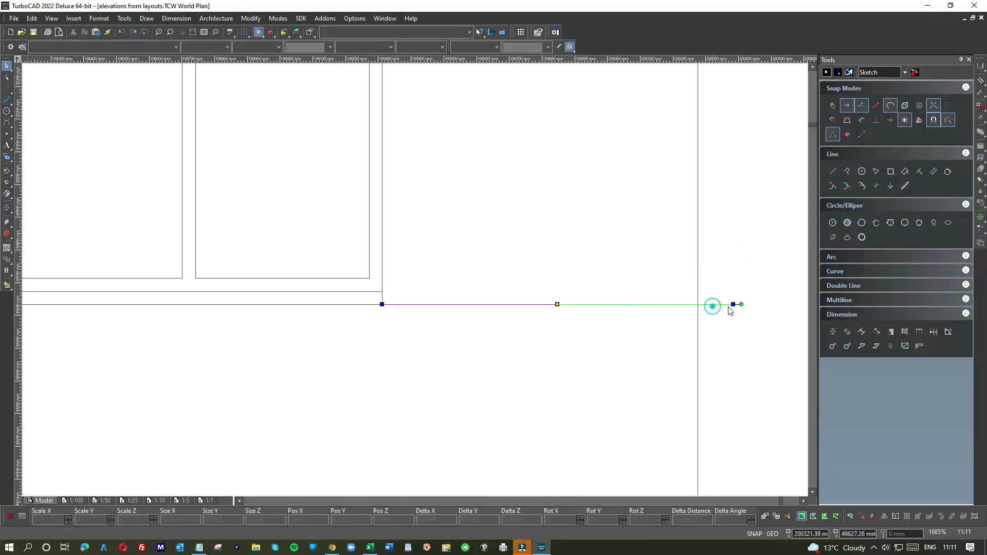
pyautogui.moveTo(734, 305); pyautogui.dragTo(697, 304)
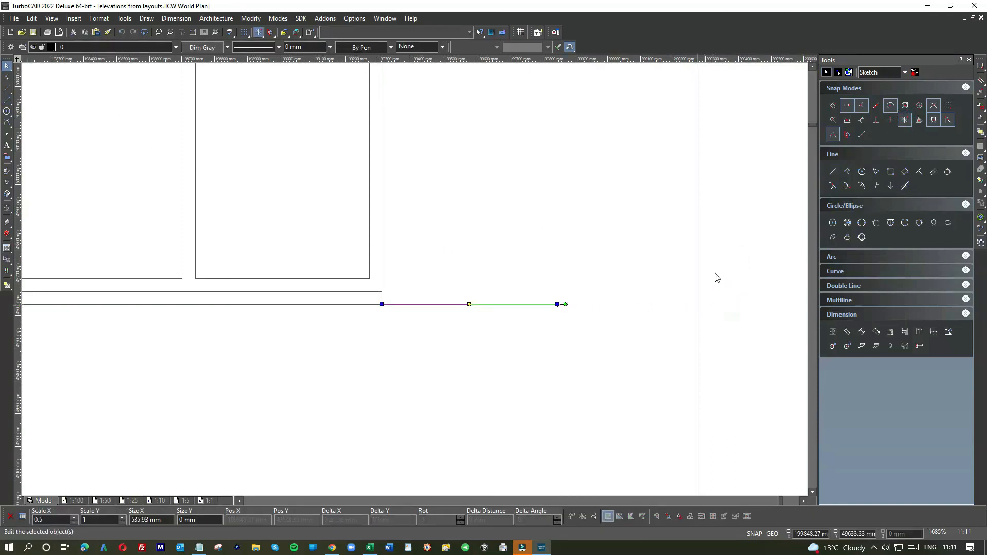
pyautogui.click(714, 272)
pyautogui.click(539, 305)
pyautogui.moveTo(560, 304); pyautogui.dragTo(700, 304)
pyautogui.click(722, 284)
pyautogui.scroll(-3, 411, 280)
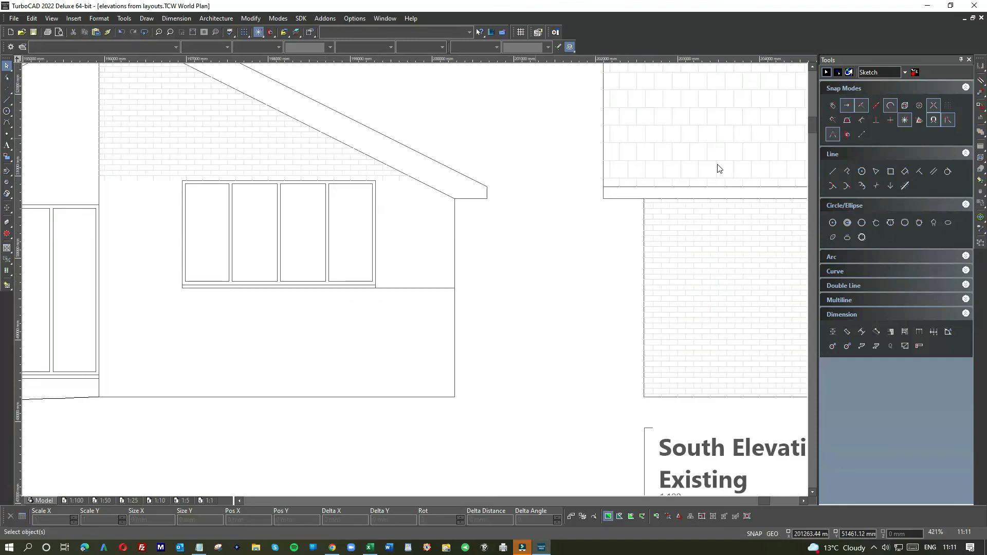
# Draw a closed polyline around the wall area beside the four-pane window, from window head along the roof underside down to the sill line
pyautogui.click(847, 172)
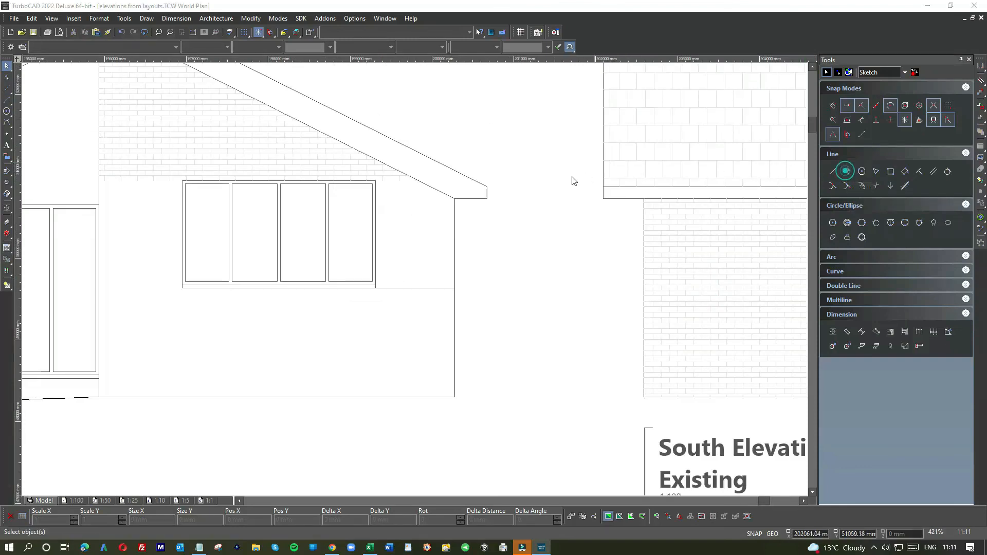
pyautogui.scroll(3, 392, 190)
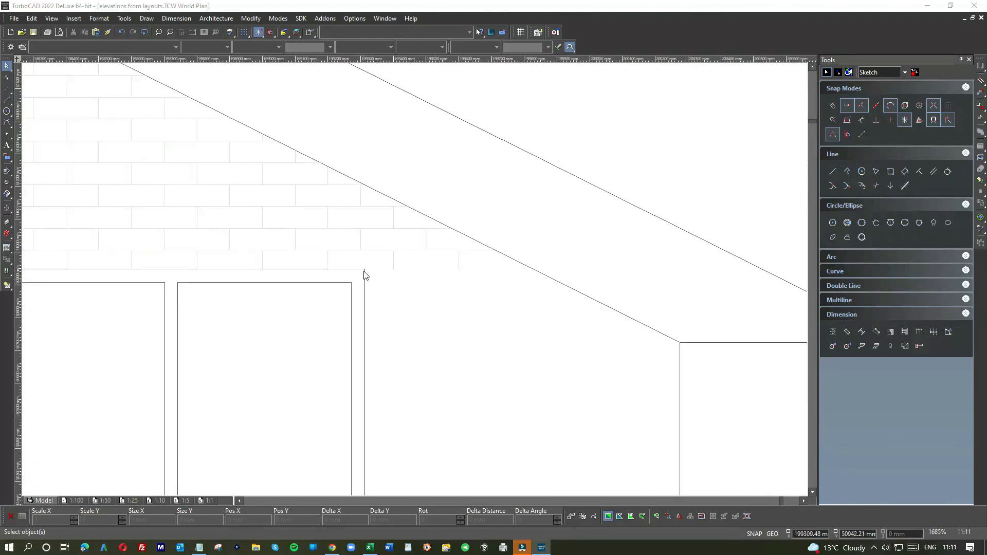
pyautogui.click(899, 119)
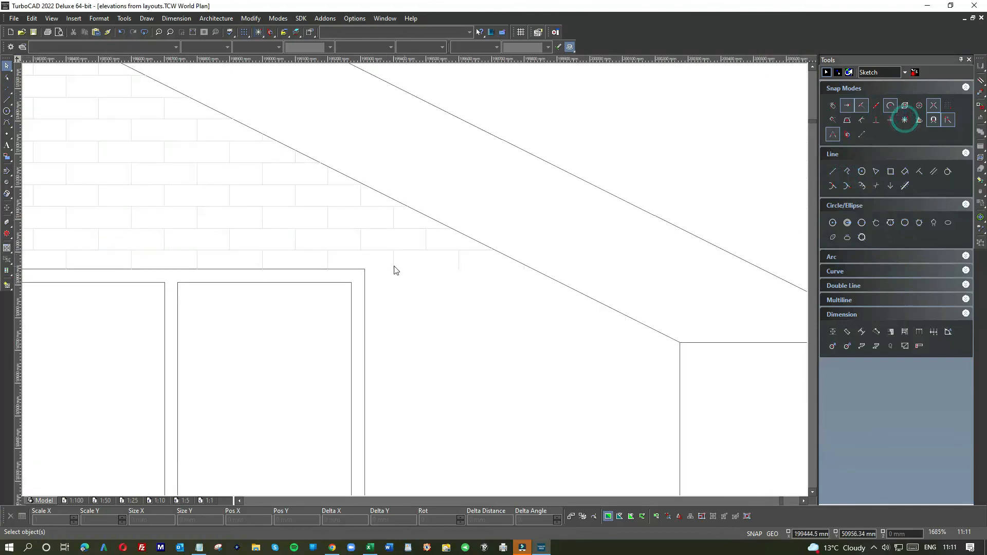
pyautogui.click(846, 171)
pyautogui.click(363, 269)
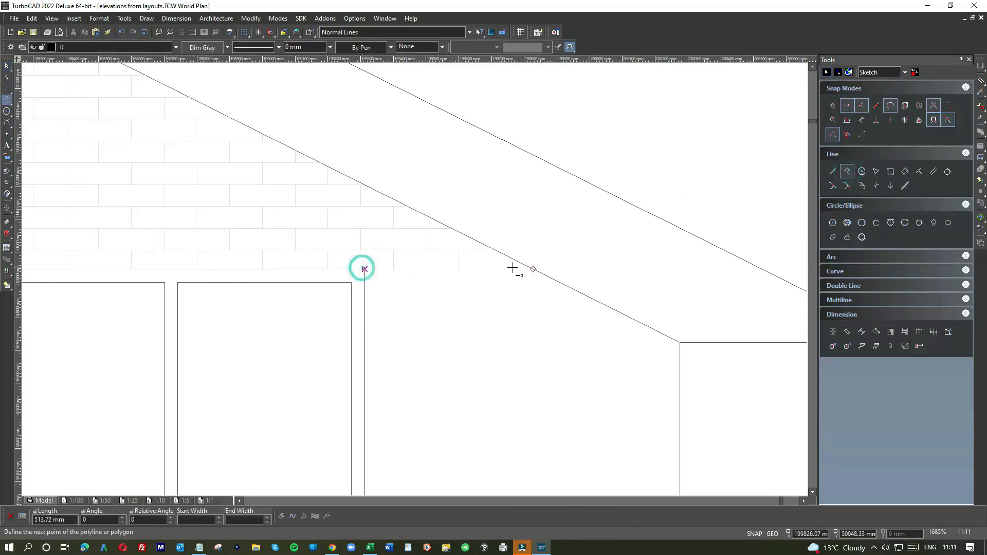
pyautogui.click(533, 269)
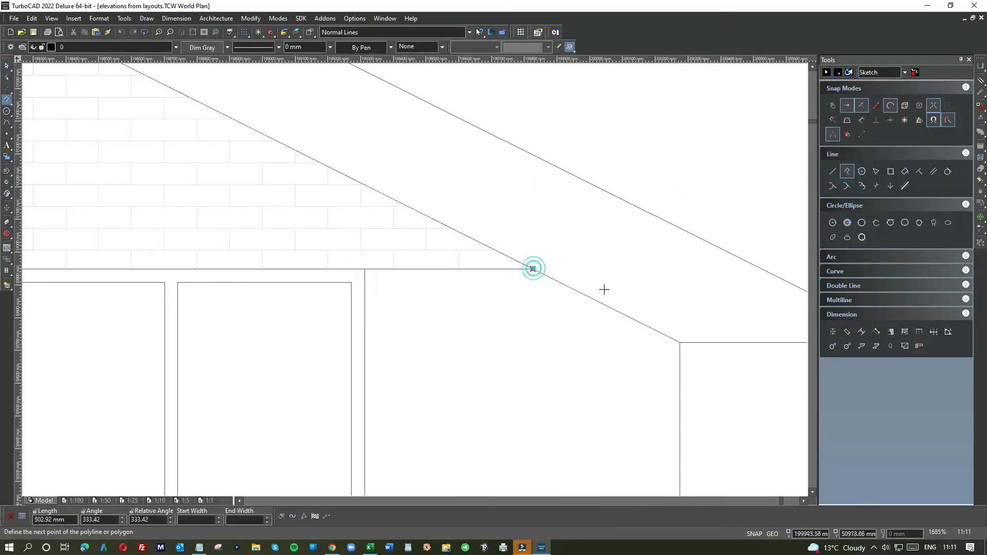
pyautogui.click(680, 342)
pyautogui.scroll(-5, 415, 280)
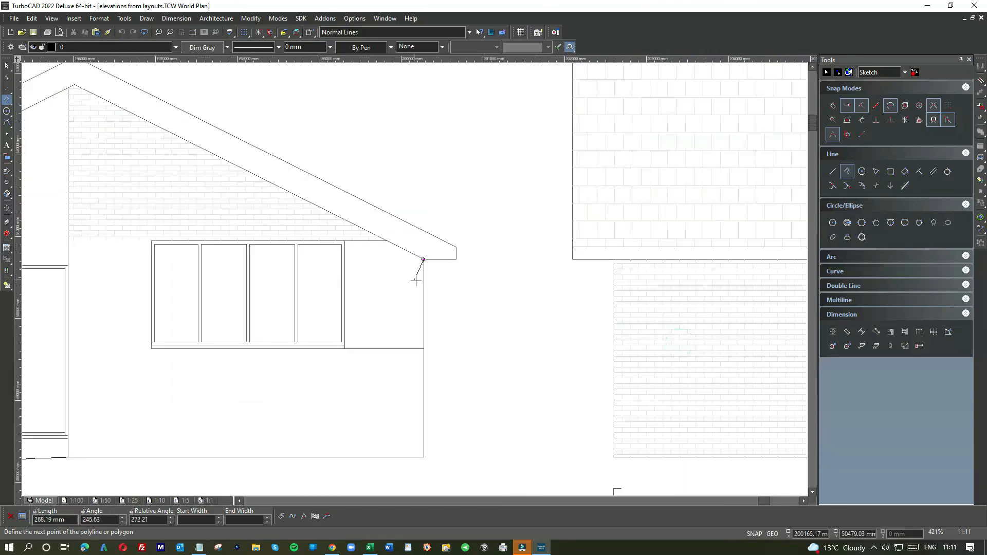
pyautogui.scroll(8, 411, 308)
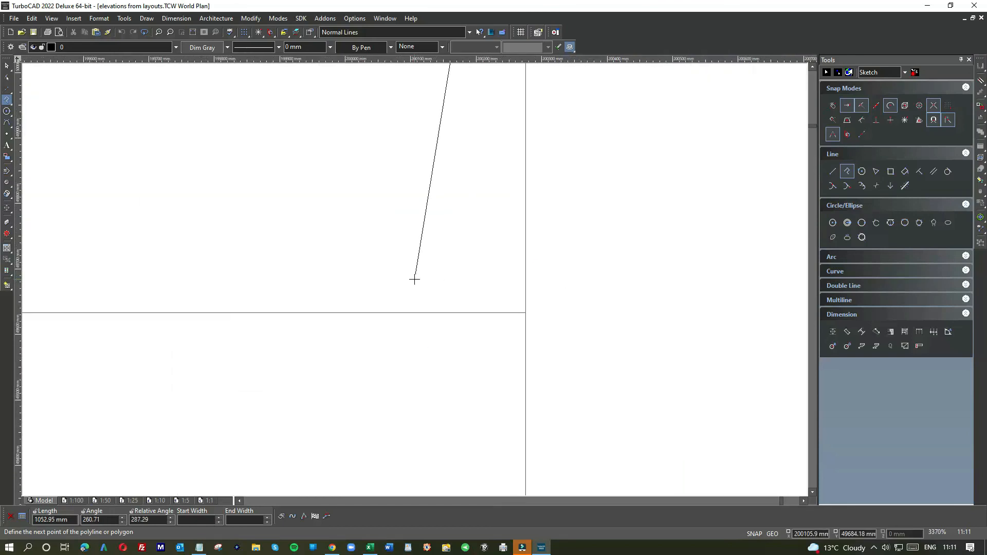
pyautogui.click(525, 312)
pyautogui.scroll(-1, 406, 293)
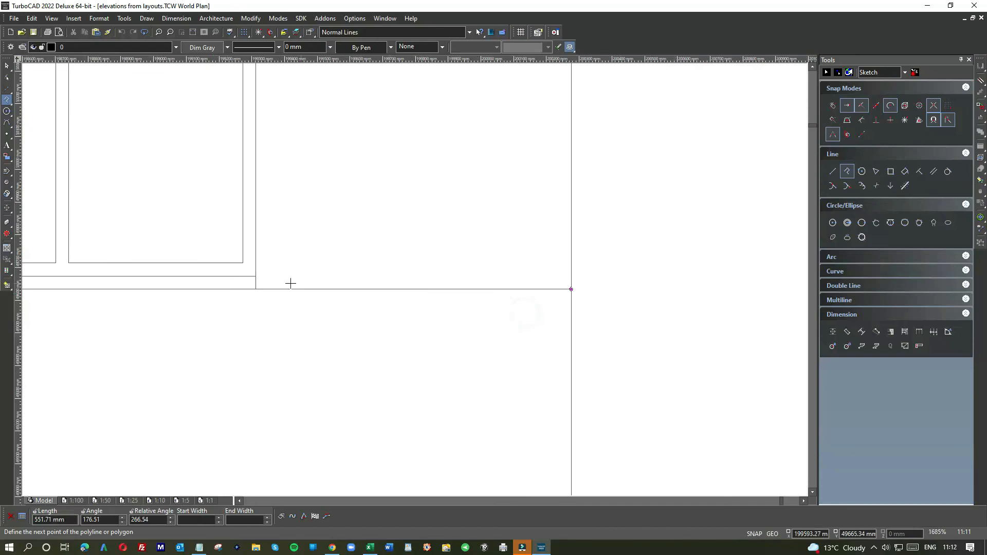
pyautogui.click(255, 289)
pyautogui.scroll(-2, 413, 274)
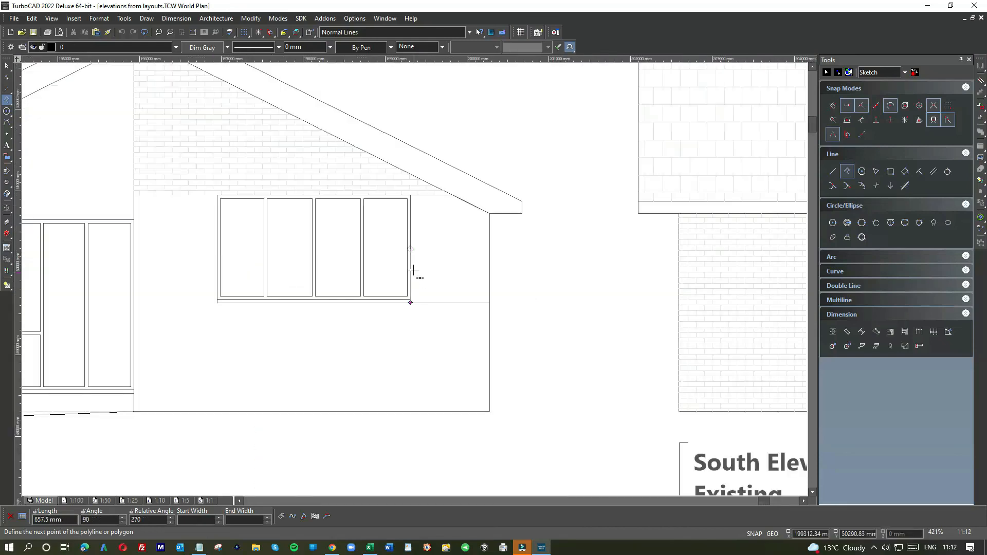
pyautogui.scroll(3, 417, 210)
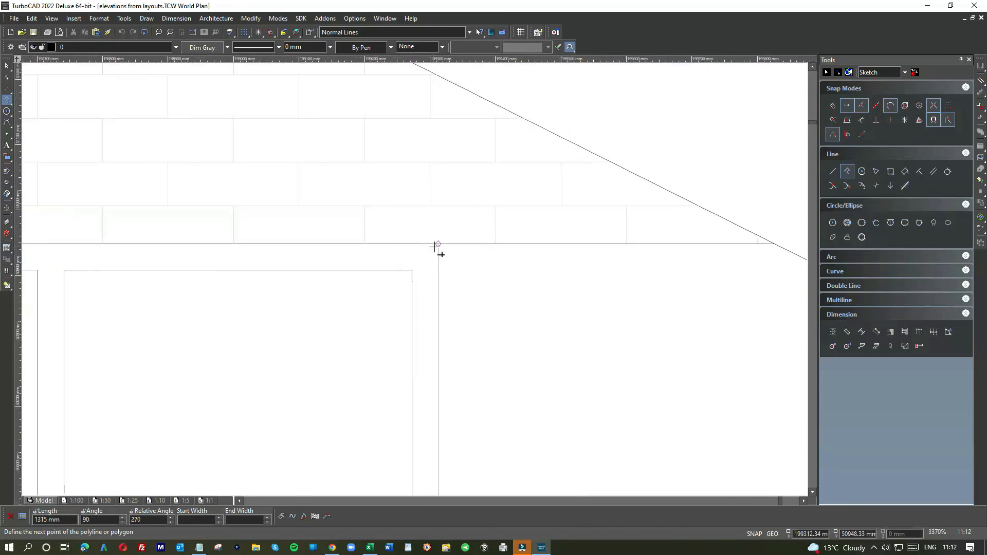
pyautogui.click(438, 244)
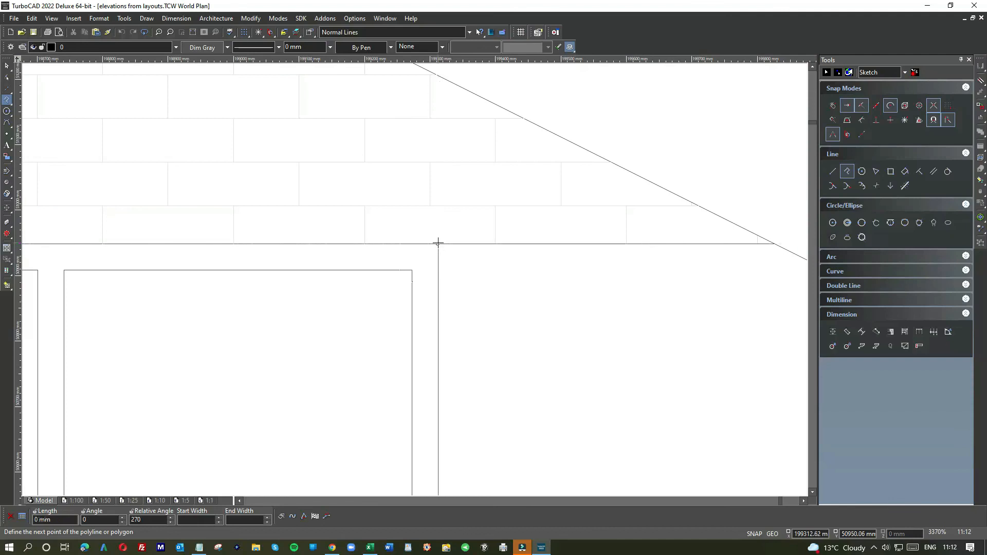
pyautogui.rightClick(437, 243)
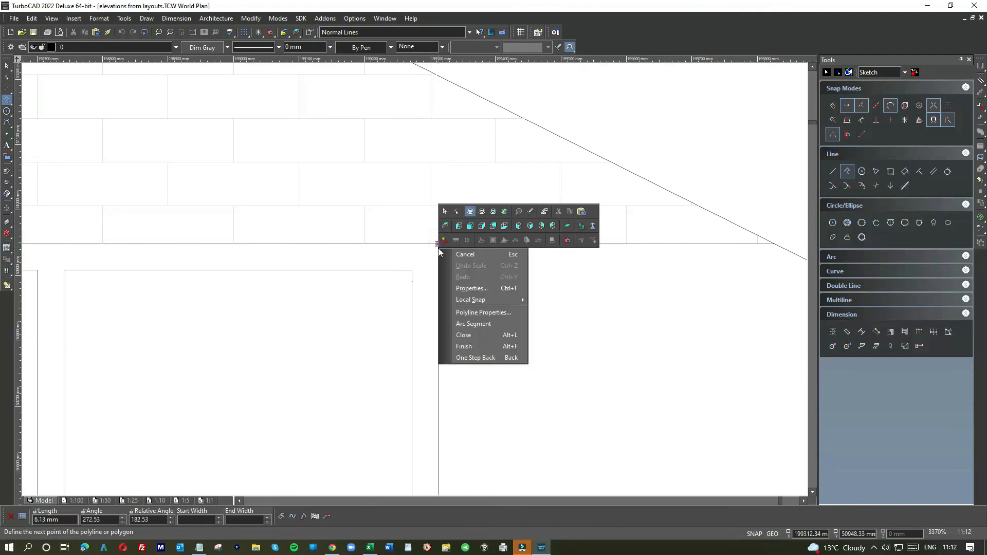
pyautogui.click(465, 333)
pyautogui.click(7, 66)
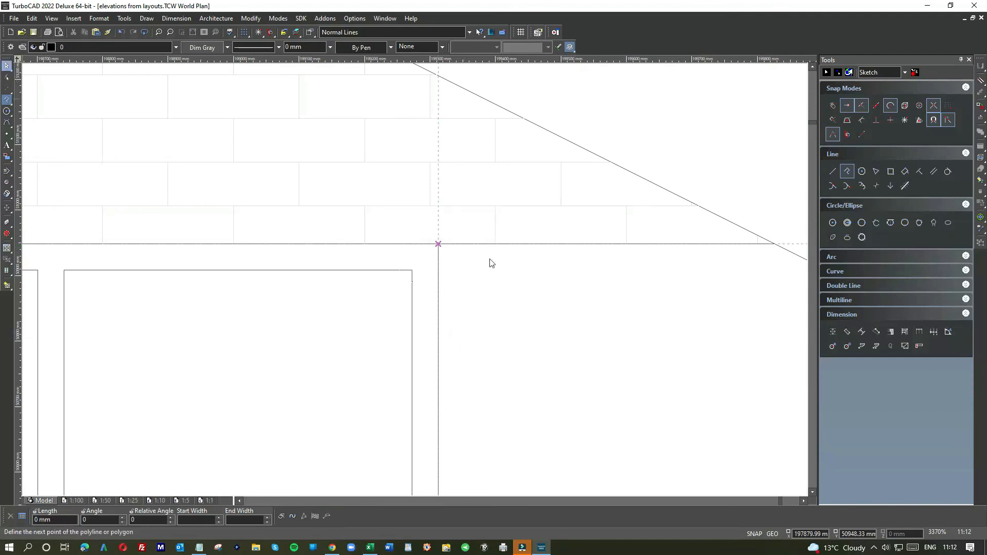
pyautogui.click(502, 269)
# Fill the polyline between the four-pane window and the outer wall with the BRSTD brick pattern at scale 25
pyautogui.click(456, 245)
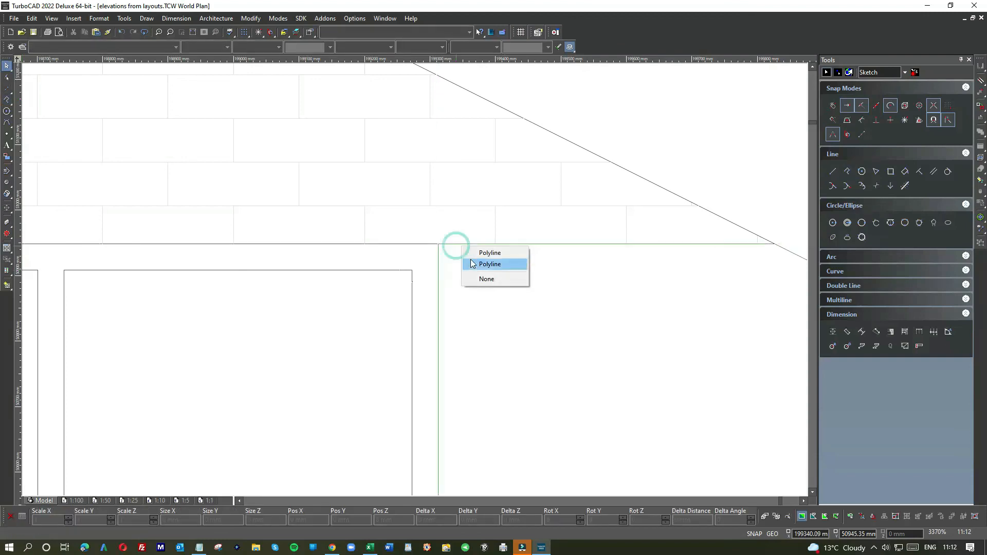
pyautogui.click(470, 262)
pyautogui.doubleClick(471, 271)
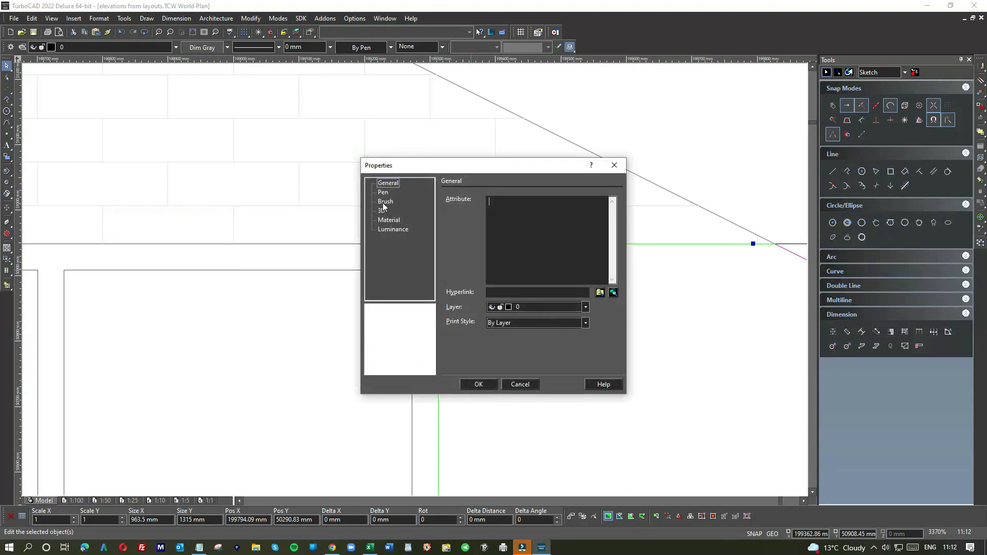
pyautogui.click(385, 202)
pyautogui.click(482, 421)
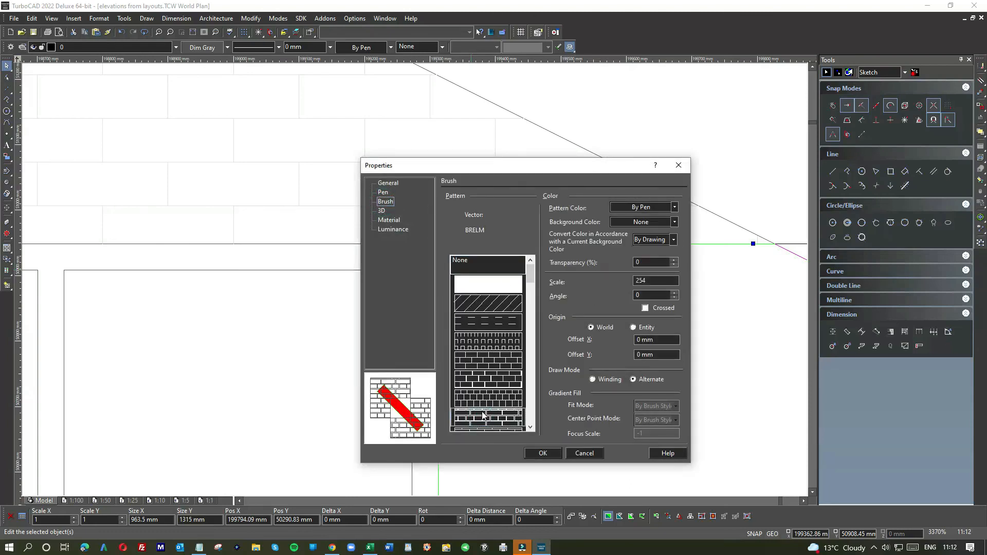
pyautogui.scroll(-1, 483, 417)
pyautogui.click(481, 383)
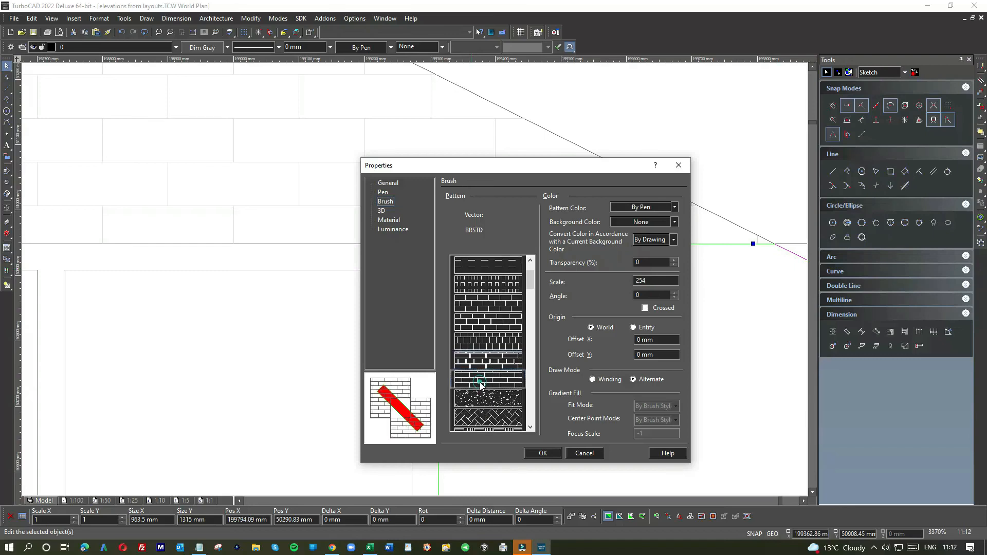
pyautogui.doubleClick(654, 282)
pyautogui.write('25')
pyautogui.click(536, 453)
pyautogui.scroll(-2, 416, 283)
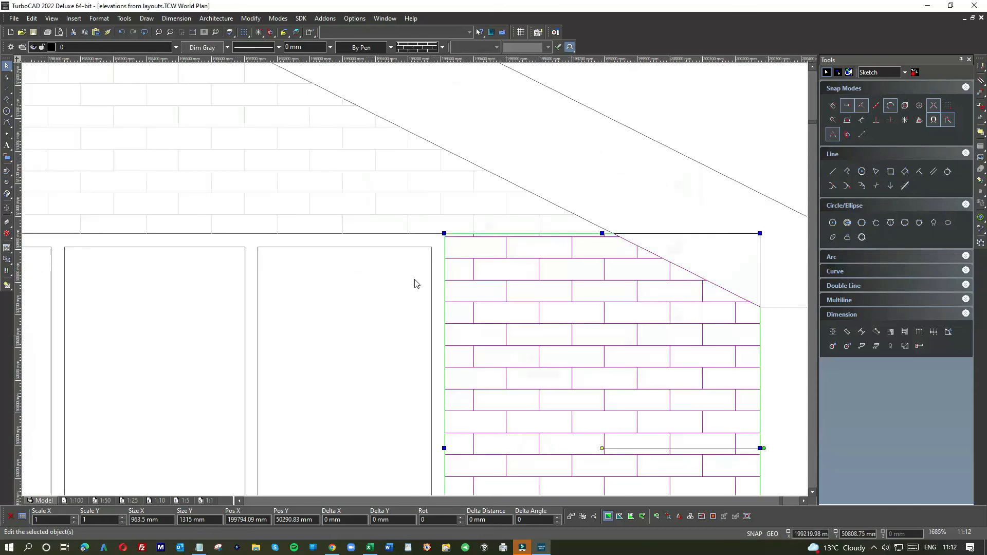
# Set the new brick panel's pen colour to light gray (224,224,224) and its outline to the blank line pattern
pyautogui.click(512, 267)
pyautogui.click(578, 184)
pyautogui.click(530, 251)
pyautogui.click(209, 48)
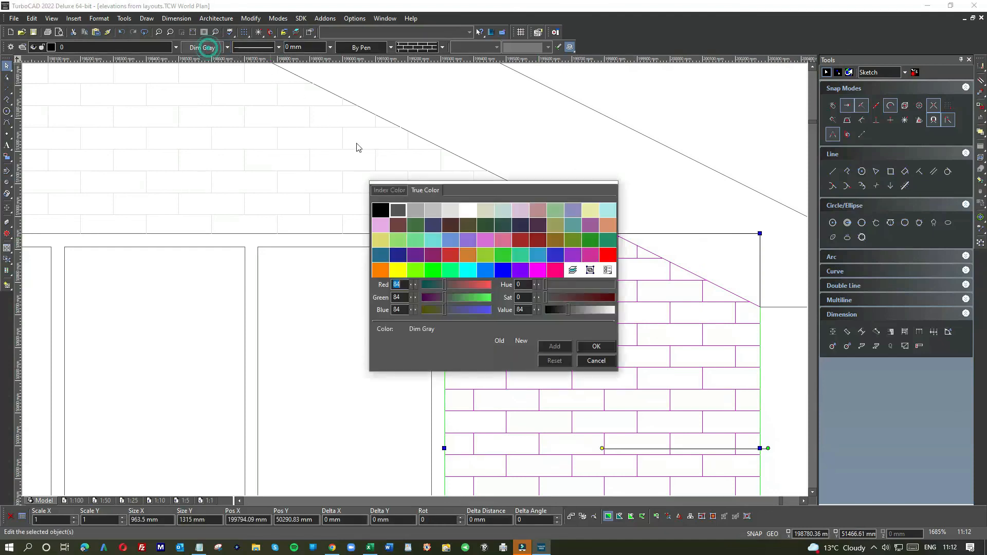
pyautogui.click(451, 208)
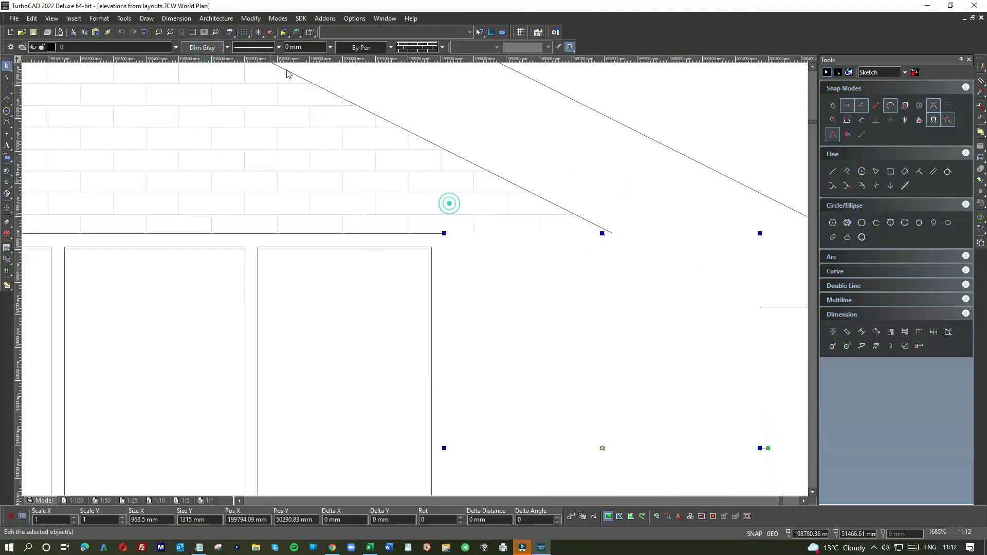
pyautogui.click(259, 49)
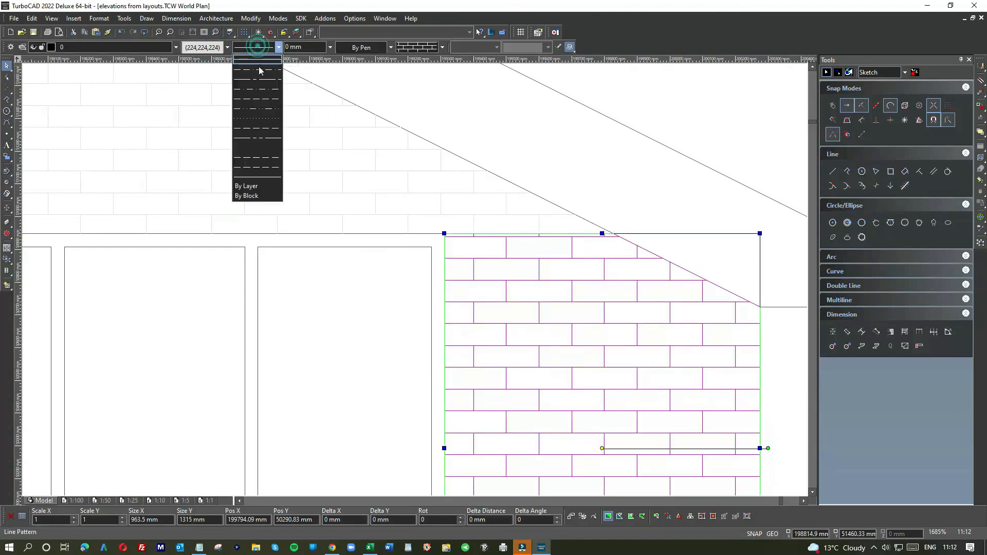
pyautogui.click(263, 149)
pyautogui.click(581, 170)
pyautogui.scroll(-2, 417, 283)
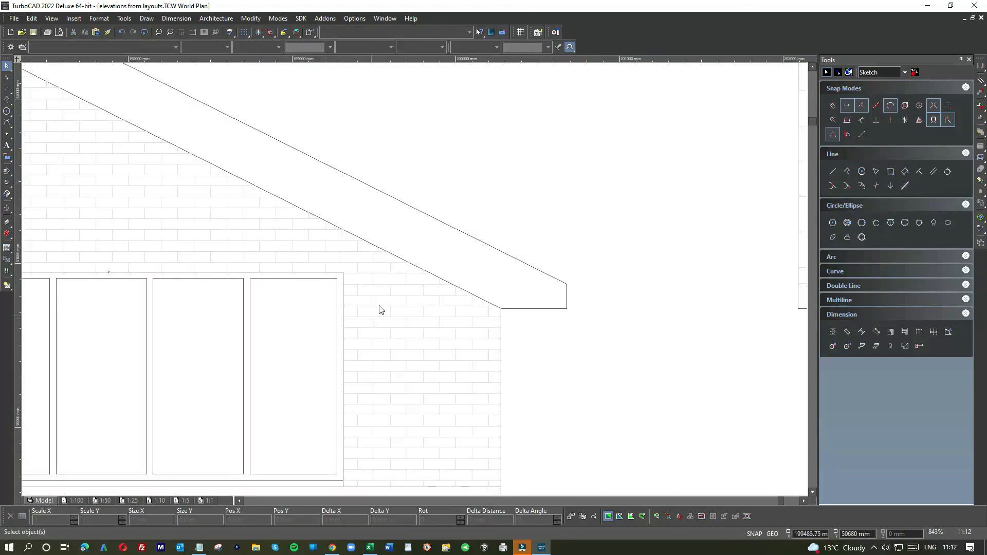
# Reposition the brick panel so its upper left corner sits on the four-pane window frame's upper right corner
pyautogui.click(375, 290)
pyautogui.moveTo(359, 282)
pyautogui.mouseDown()
pyautogui.moveTo(389, 291)
pyautogui.moveTo(381, 278)
pyautogui.moveTo(369, 298)
pyautogui.moveTo(362, 282)
pyautogui.moveTo(359, 293)
pyautogui.mouseUp()
pyautogui.scroll(3, 354, 283)
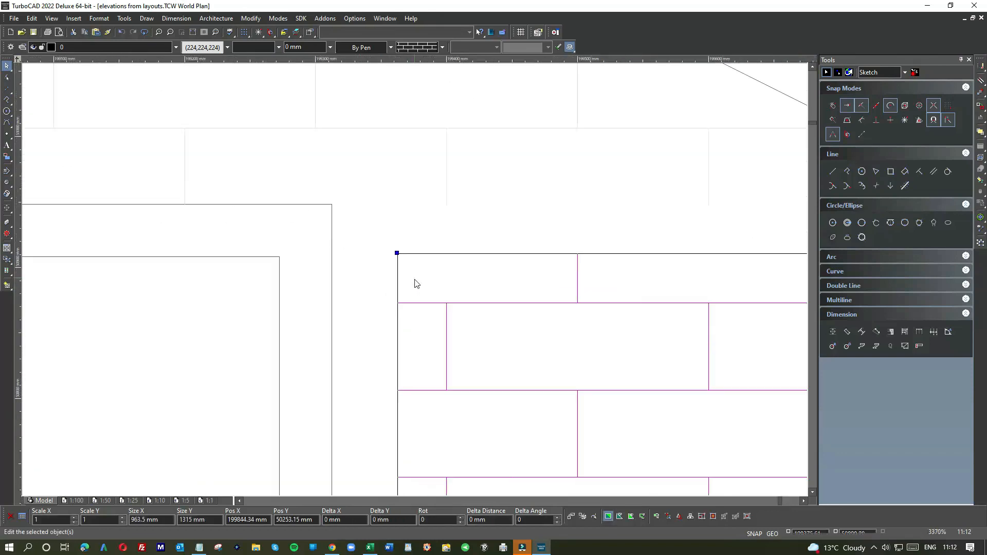
pyautogui.click(399, 255)
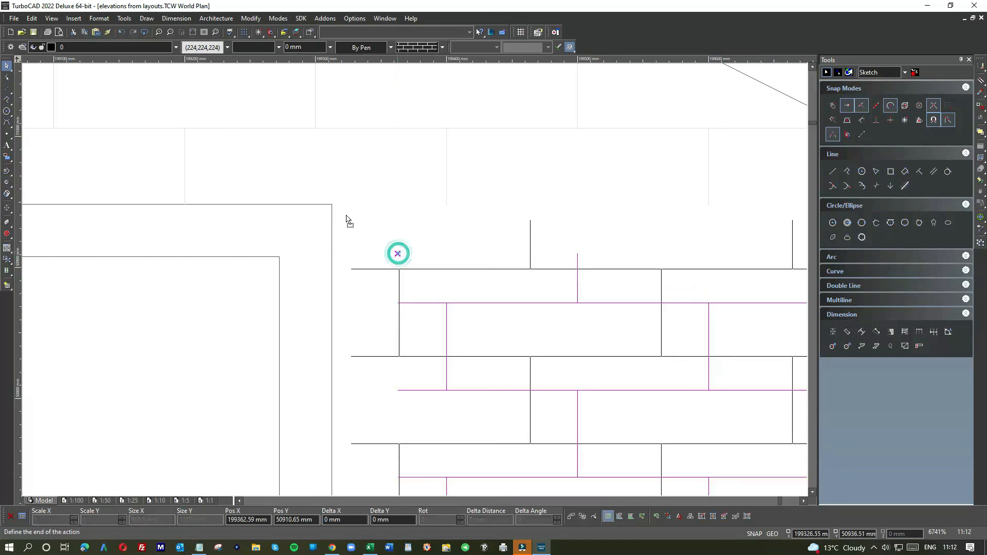
pyautogui.click(333, 205)
pyautogui.scroll(-3, 415, 278)
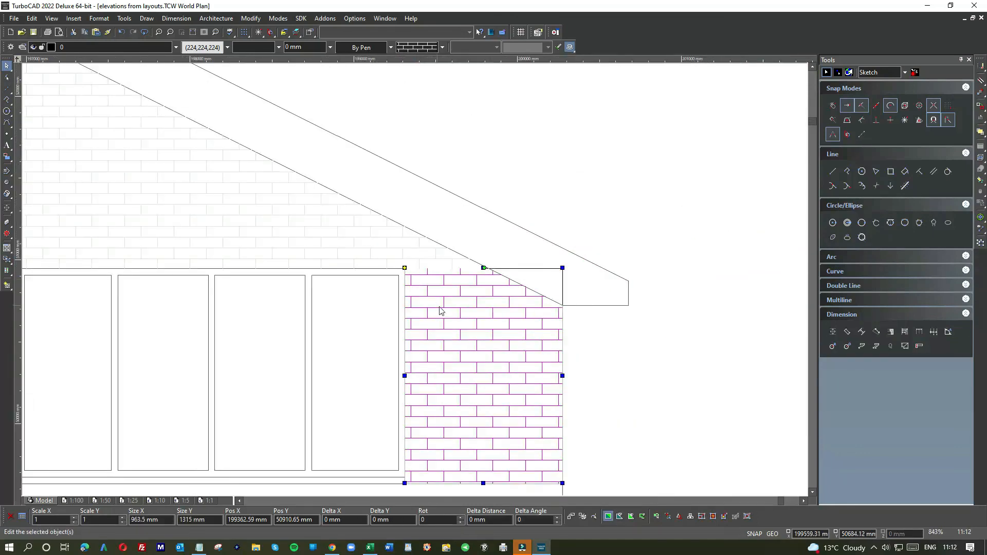
pyautogui.click(577, 334)
pyautogui.scroll(-3, 416, 283)
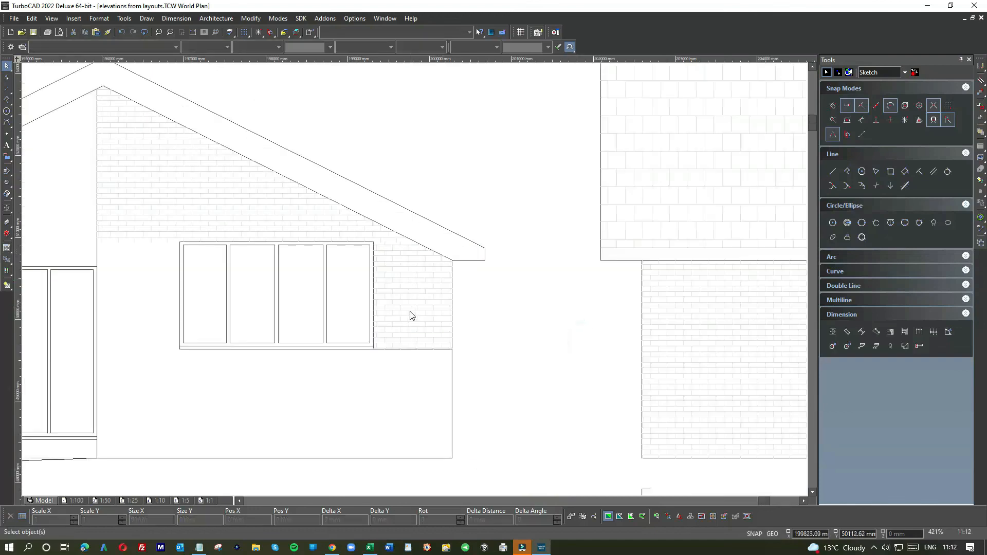
pyautogui.scroll(9, 421, 355)
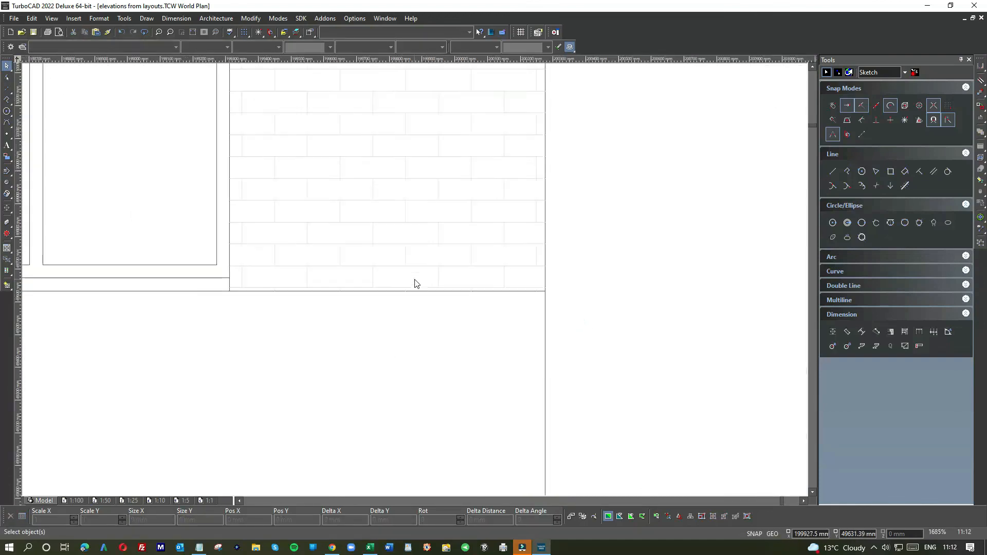
pyautogui.click(408, 305)
pyautogui.click(447, 324)
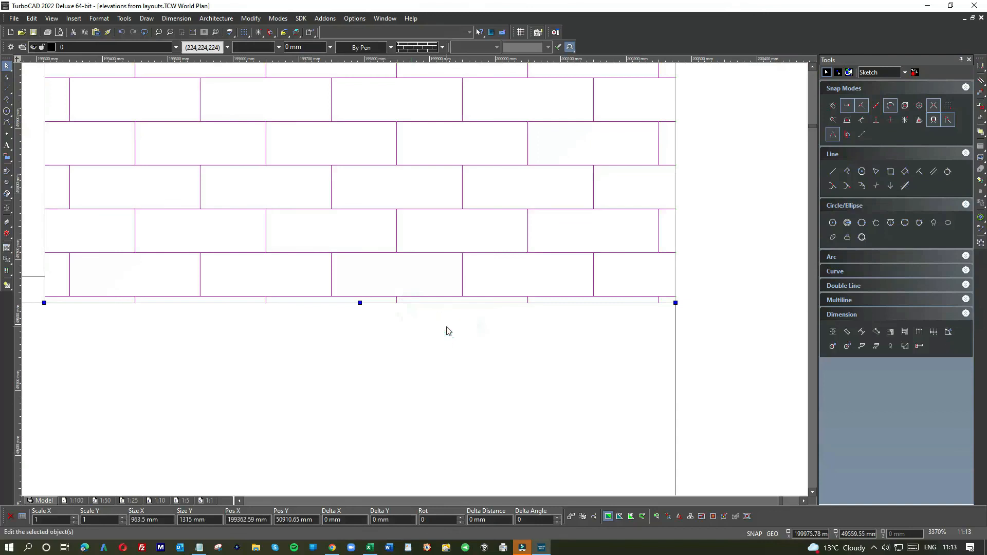
pyautogui.press('Delete')
pyautogui.scroll(-2, 414, 281)
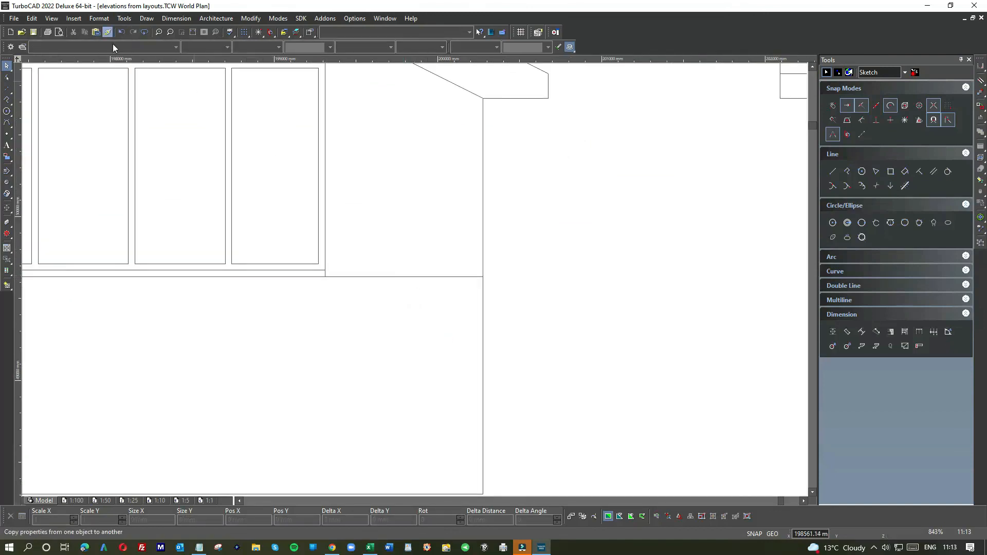
pyautogui.hotkey('ctrl', 'z')
# Delete the horizontal line at sill level under the brick panel beside the four-pane window
pyautogui.click(396, 279)
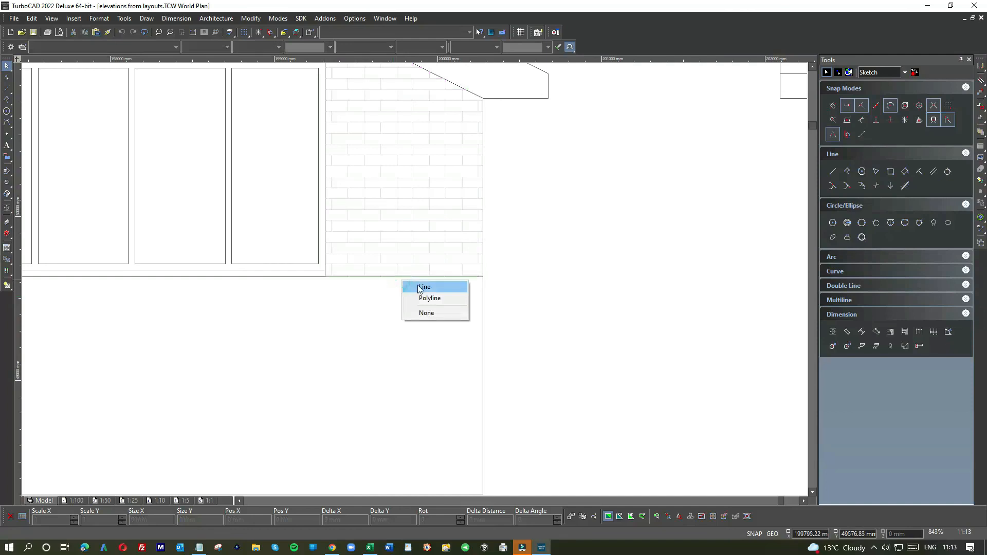
pyautogui.click(424, 287)
pyautogui.press('Escape')
pyautogui.scroll(-2, 412, 280)
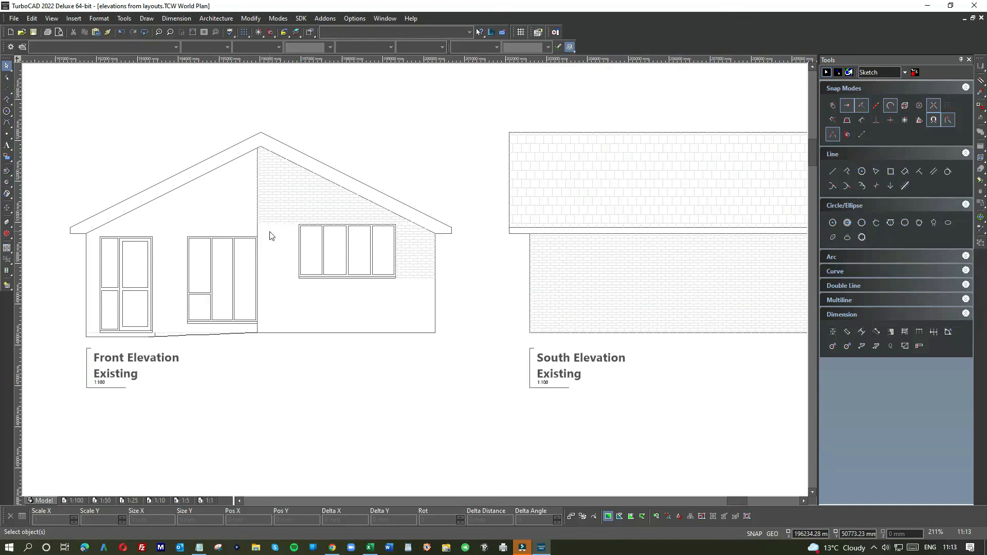
# Draw a small rectangle about 1005 by 465 mm in the empty space above the Front Elevation's right roof slope
pyautogui.click(891, 172)
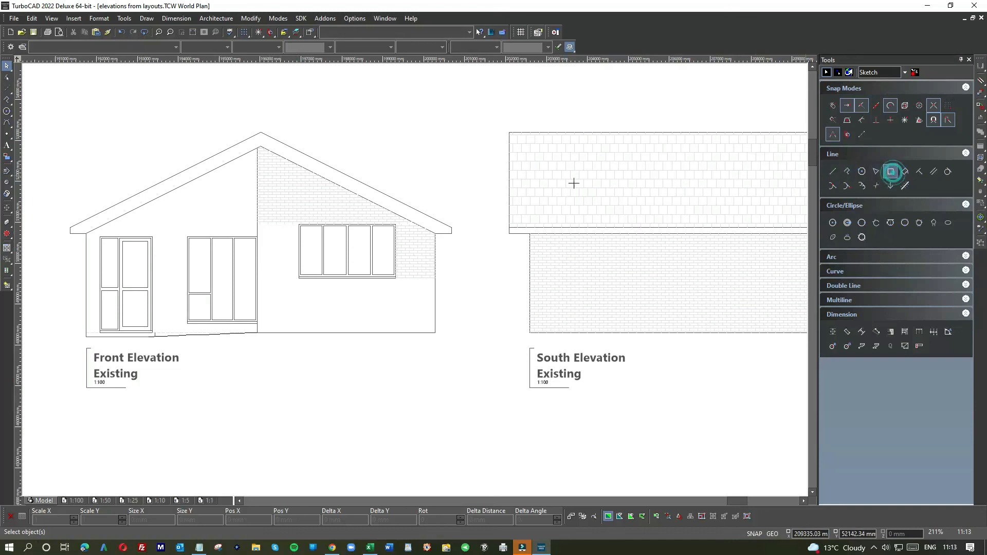
pyautogui.click(359, 143)
pyautogui.click(401, 161)
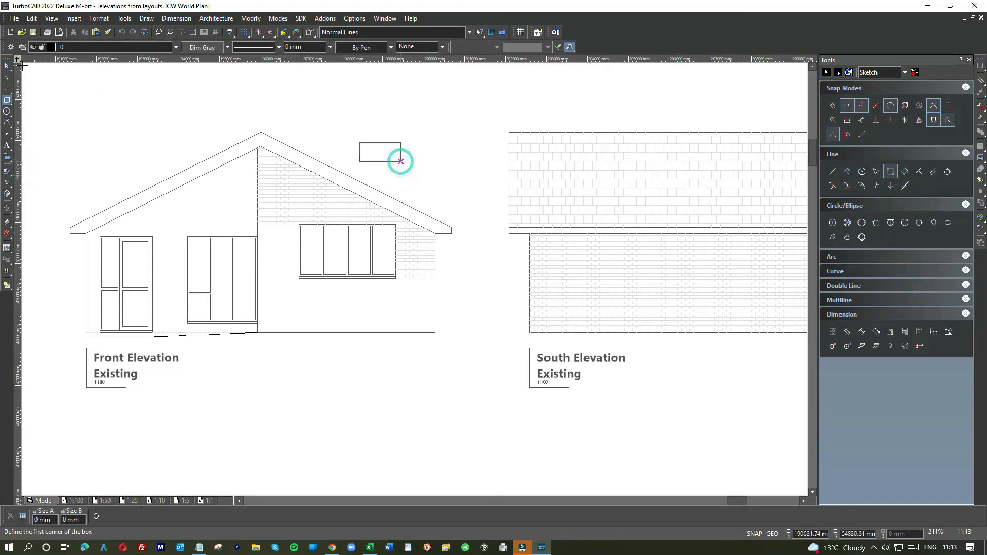
pyautogui.press('Escape')
# Try filling the small rectangle above the right roof slope with the BRICK hatch pattern at scale 17
pyautogui.click(370, 162)
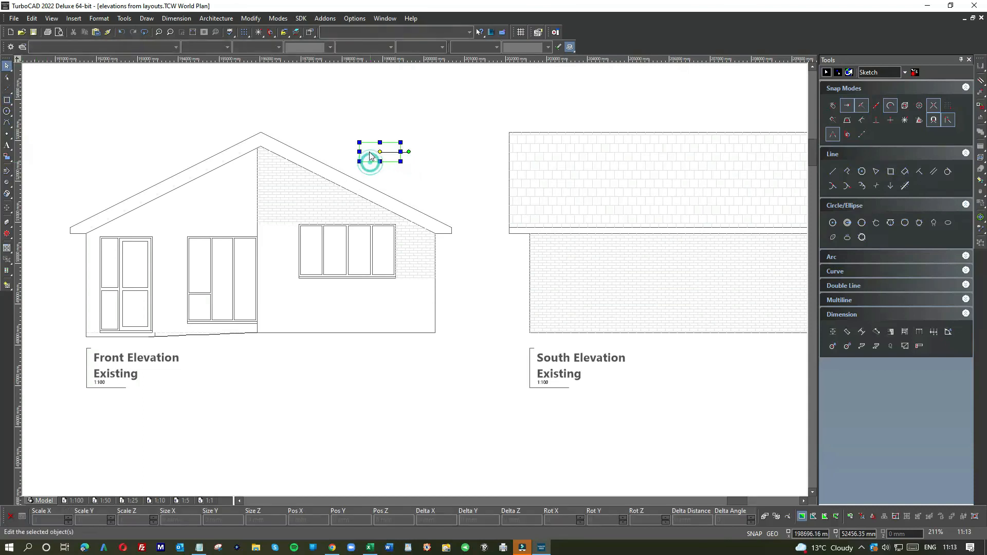
pyautogui.click(442, 47)
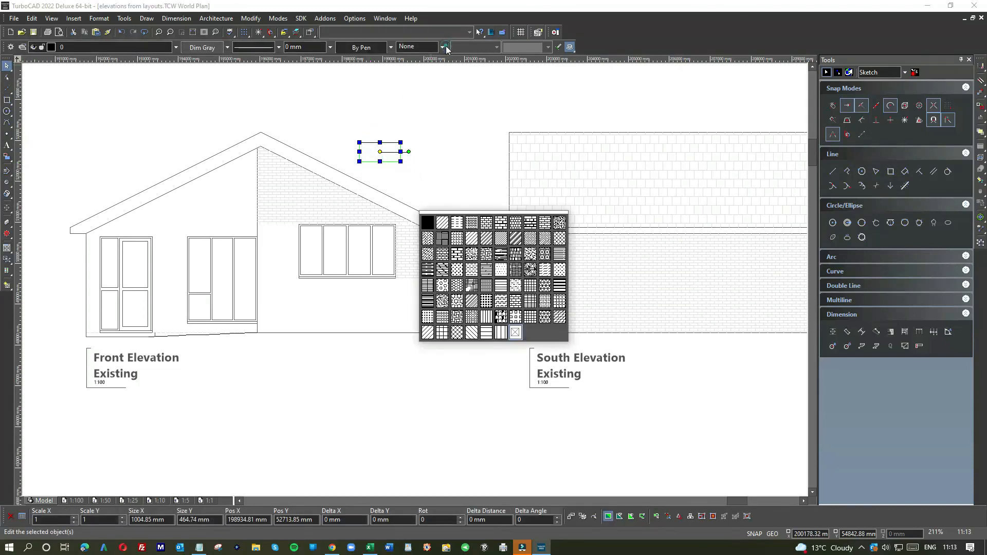
pyautogui.click(442, 254)
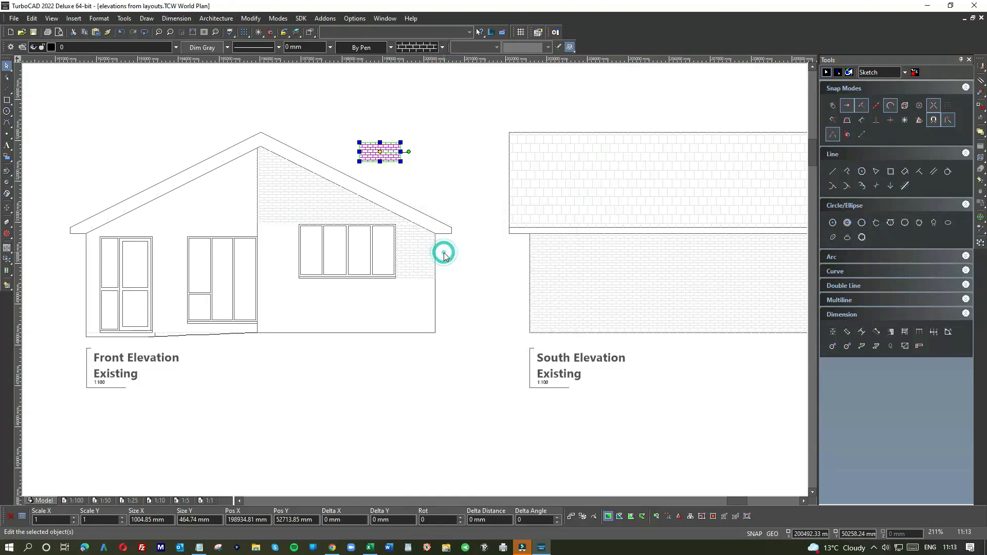
pyautogui.doubleClick(369, 154)
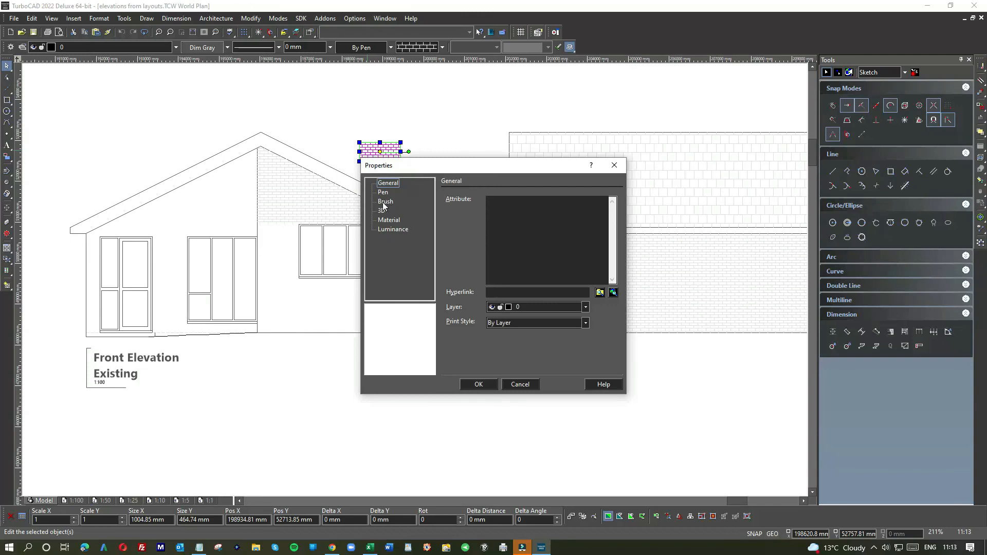
pyautogui.click(383, 202)
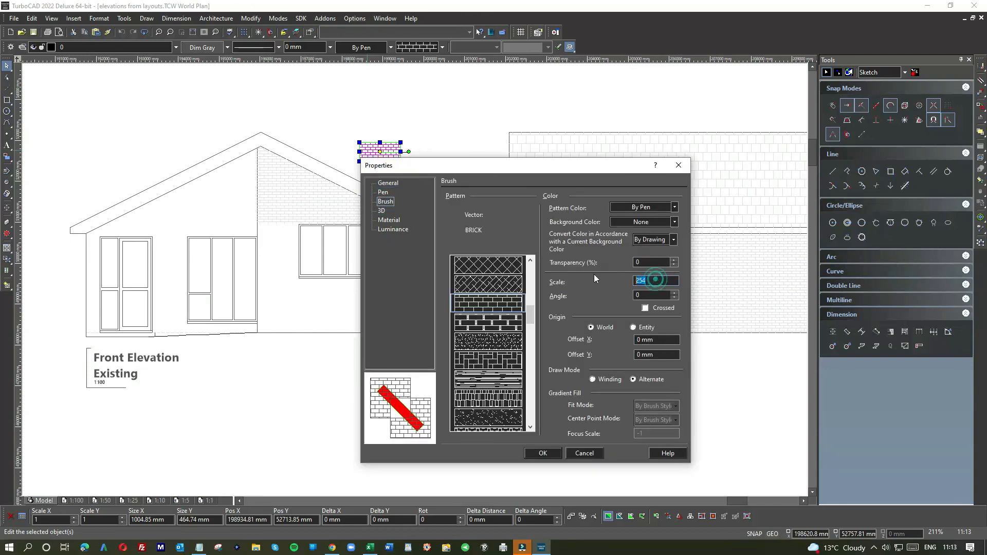
pyautogui.write('17')
pyautogui.click(554, 453)
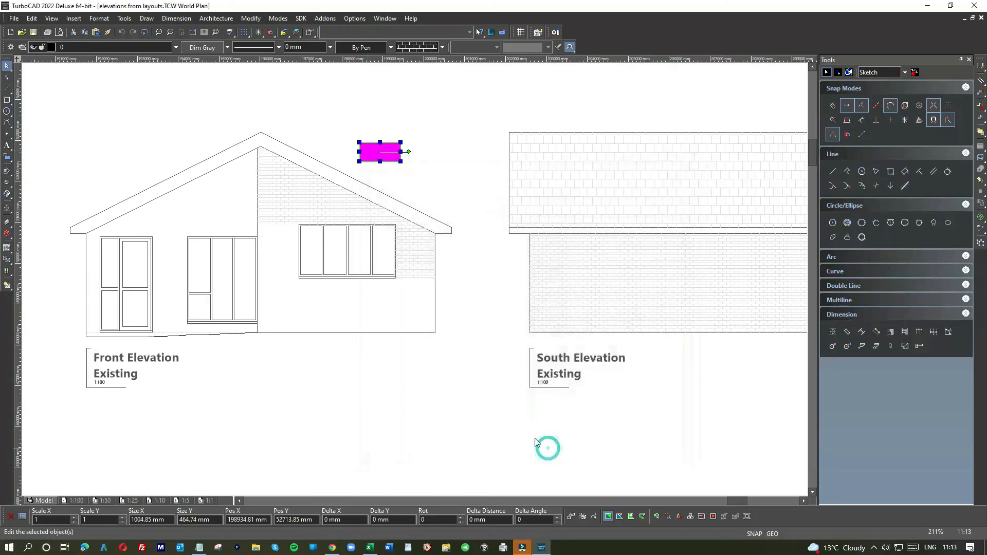
pyautogui.scroll(4, 380, 152)
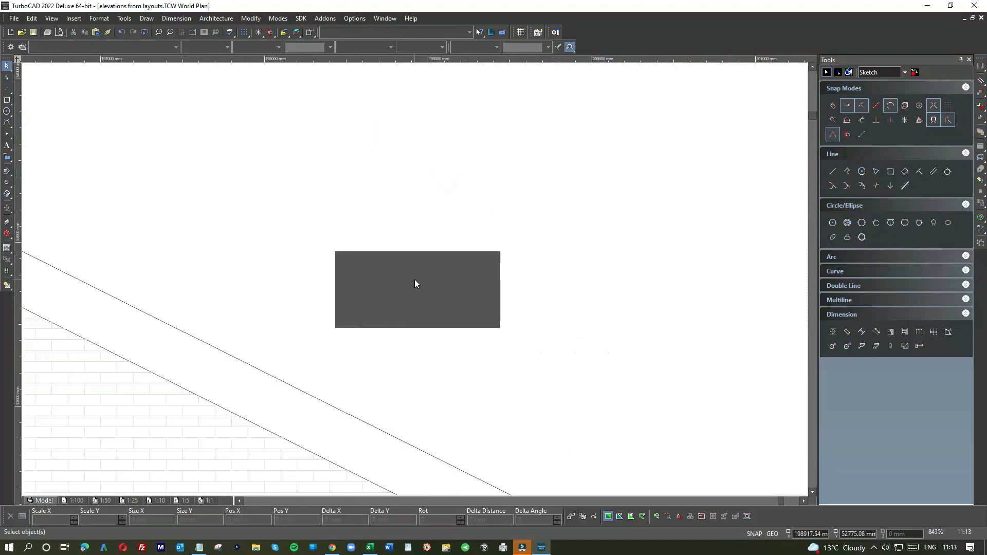
pyautogui.doubleClick(416, 288)
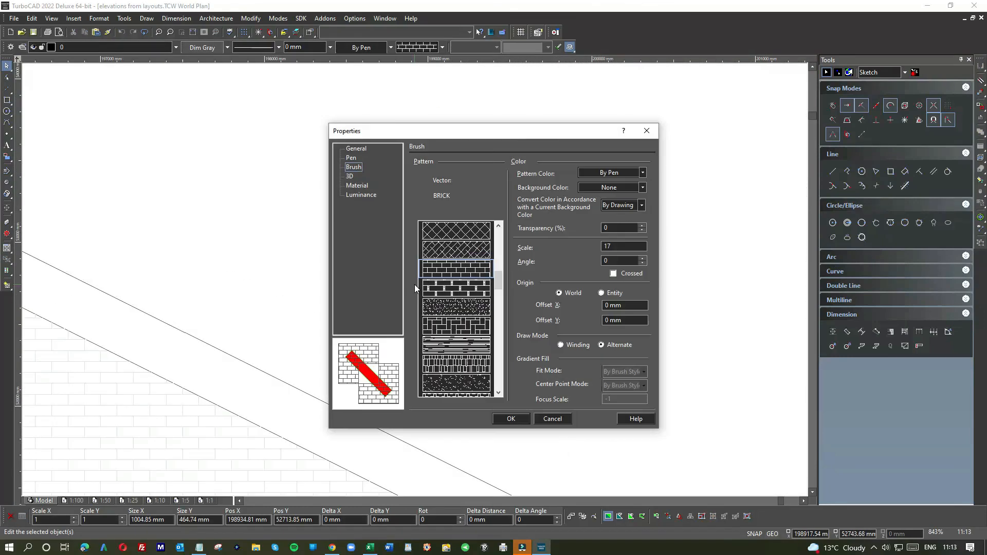
pyautogui.scroll(5, 496, 282)
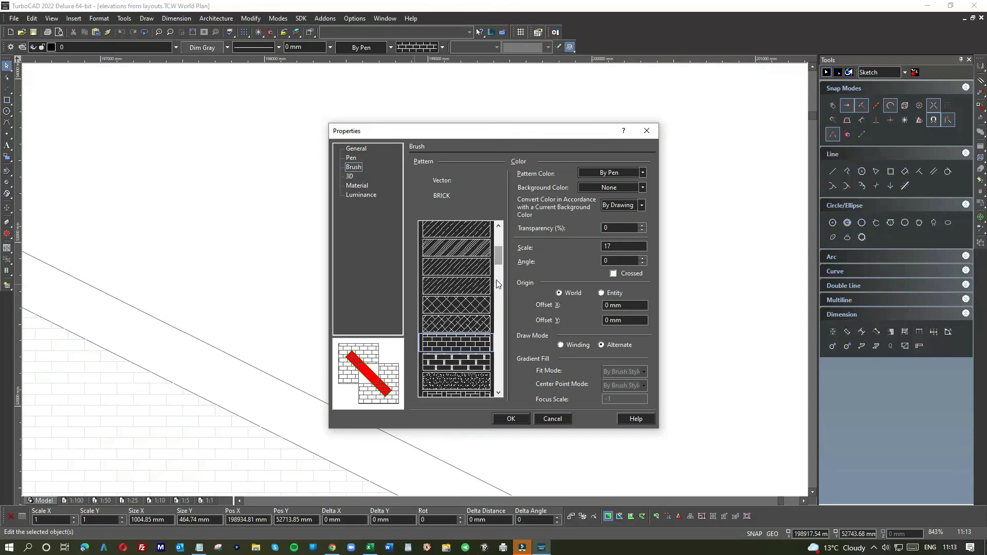
pyautogui.doubleClick(637, 248)
pyautogui.click(554, 420)
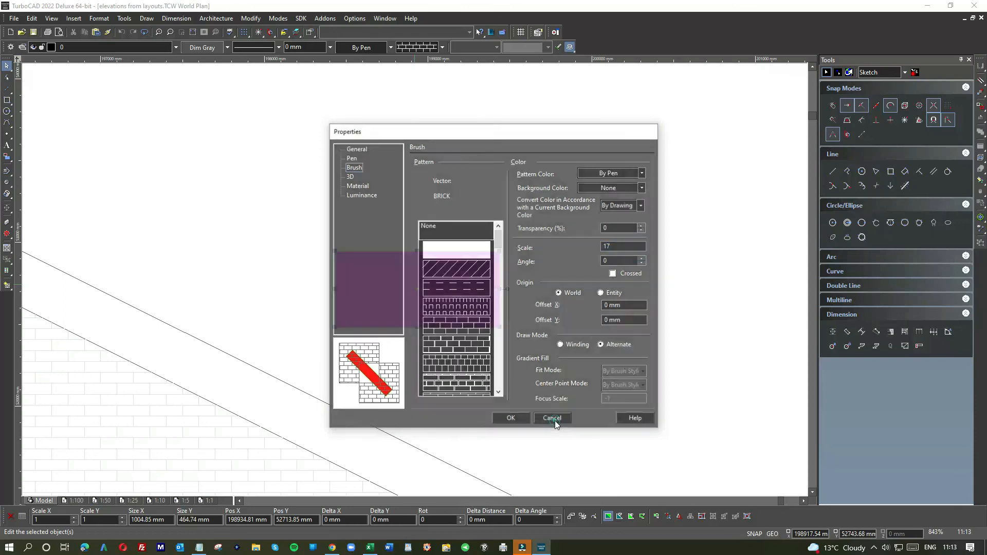
# Delete the small filled rectangle above the Front Elevation's right roof slope
pyautogui.scroll(-4, 419, 269)
pyautogui.click(423, 275)
pyautogui.click(419, 254)
pyautogui.press('Delete')
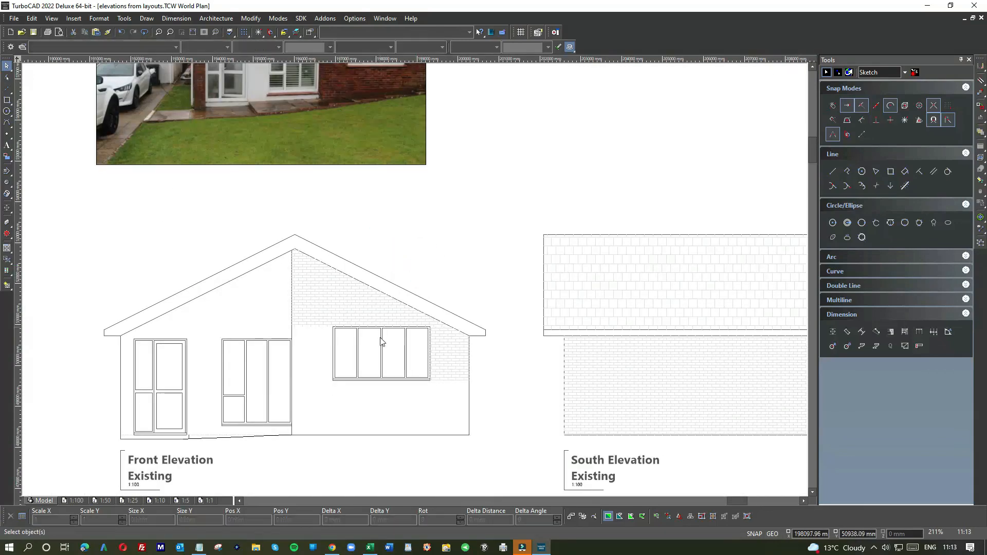
# Check the hatch settings of the brick panel beside the four-pane window, and draw a rectangle about 1218 by 1558 mm in the empty space between the elevations
pyautogui.click(451, 356)
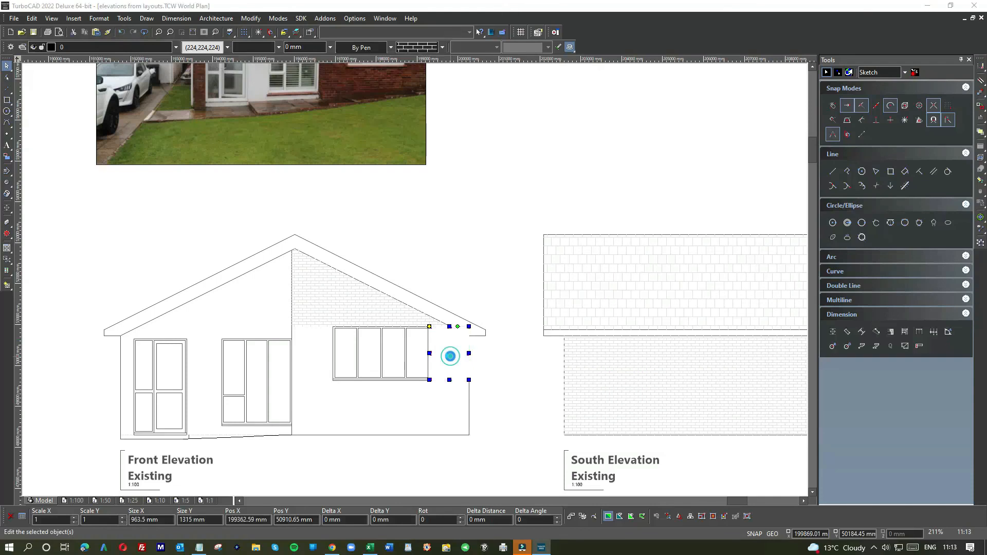
pyautogui.doubleClick(450, 357)
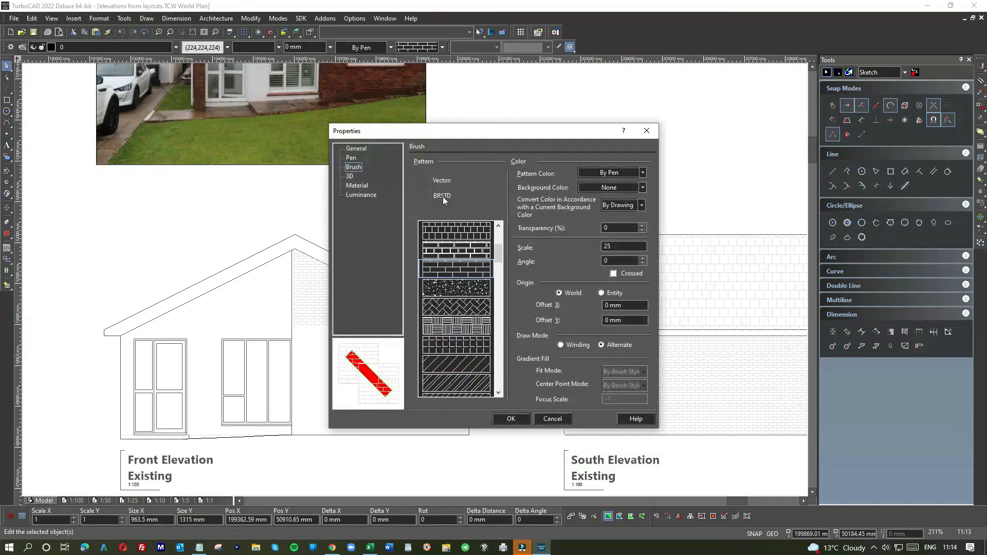
pyautogui.click(549, 419)
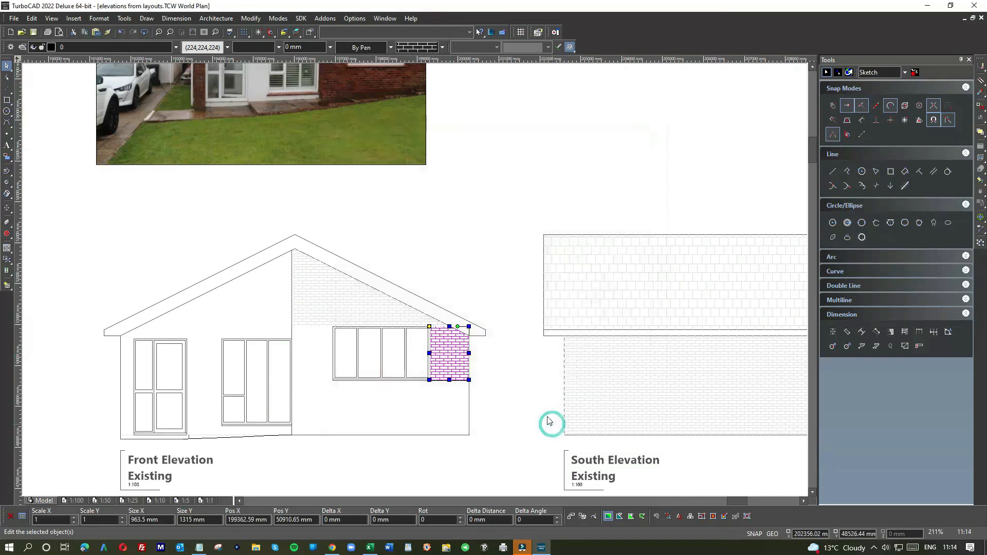
pyautogui.click(423, 232)
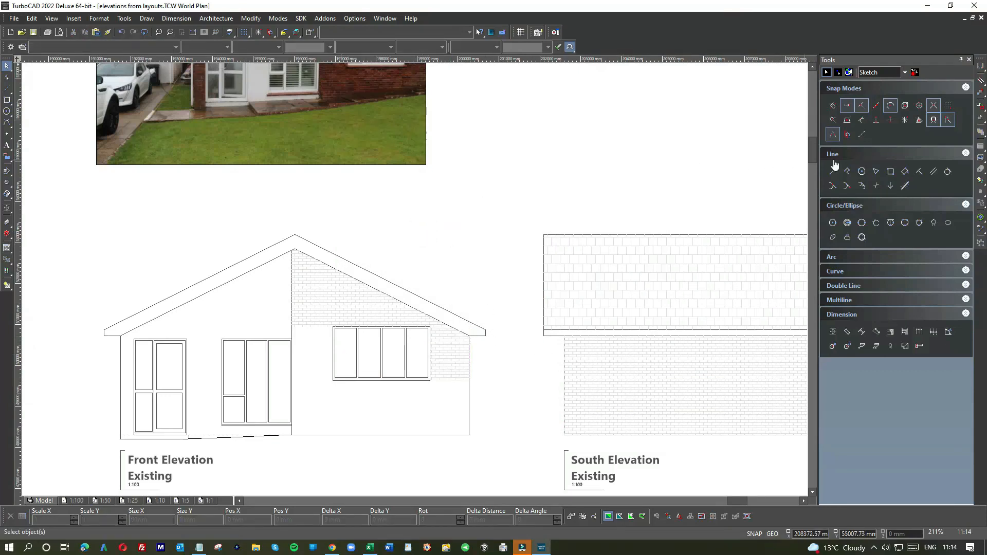
pyautogui.click(890, 174)
pyautogui.click(462, 163)
pyautogui.click(512, 226)
pyautogui.click(9, 66)
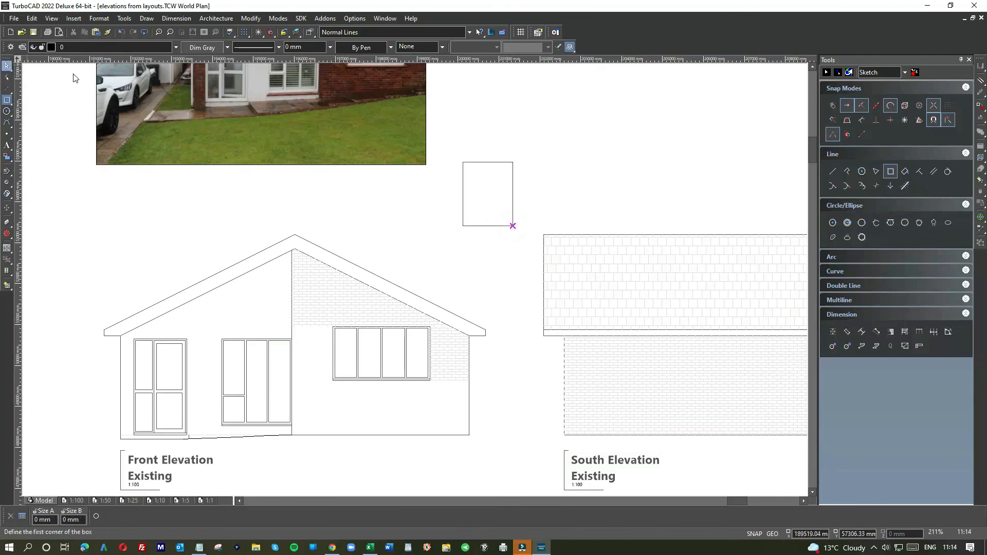
# Fill the new rectangle with the BRSTD brick hatch pattern at scale 17
pyautogui.click(463, 163)
pyautogui.doubleClick(463, 163)
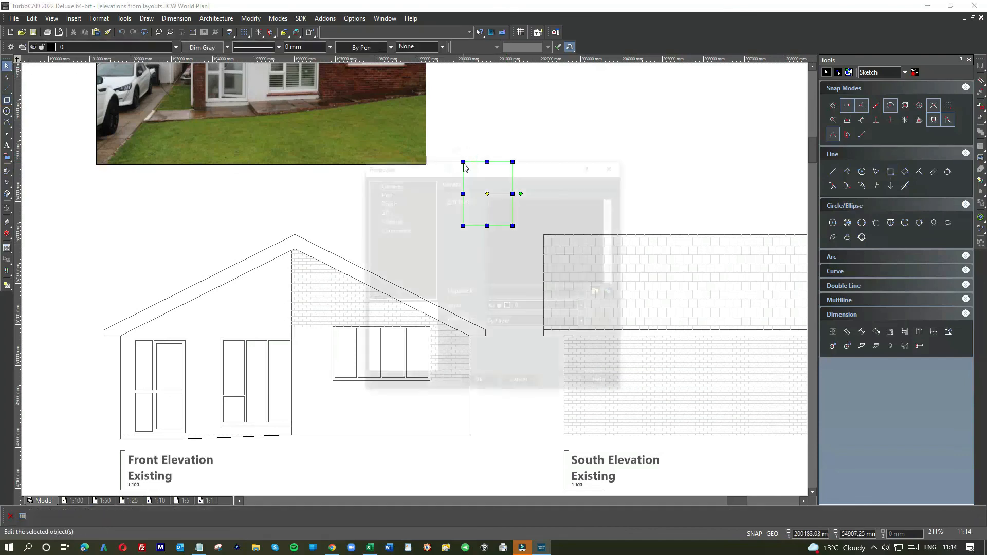
pyautogui.click(382, 201)
pyautogui.click(501, 418)
pyautogui.scroll(-1, 499, 419)
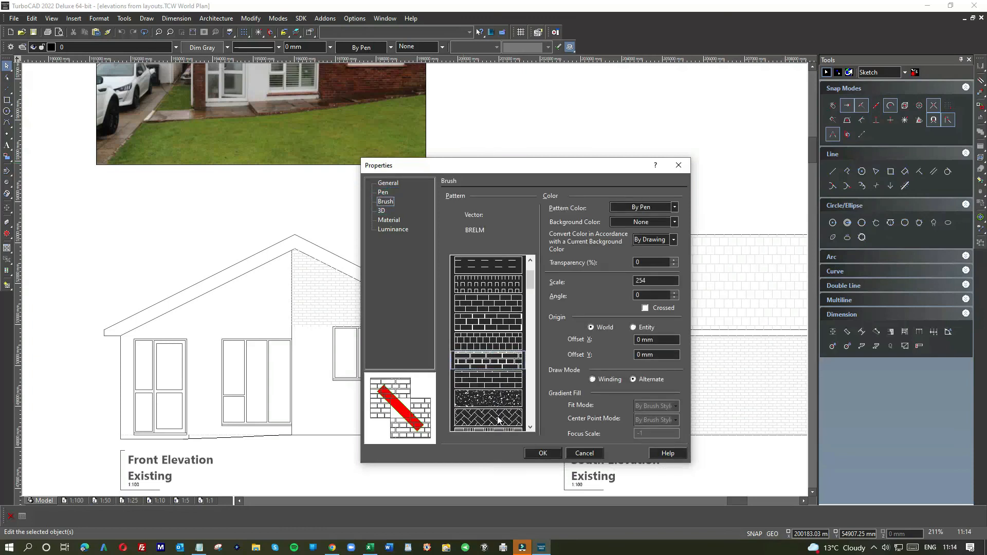
pyautogui.click(485, 380)
pyautogui.doubleClick(649, 280)
pyautogui.write('17')
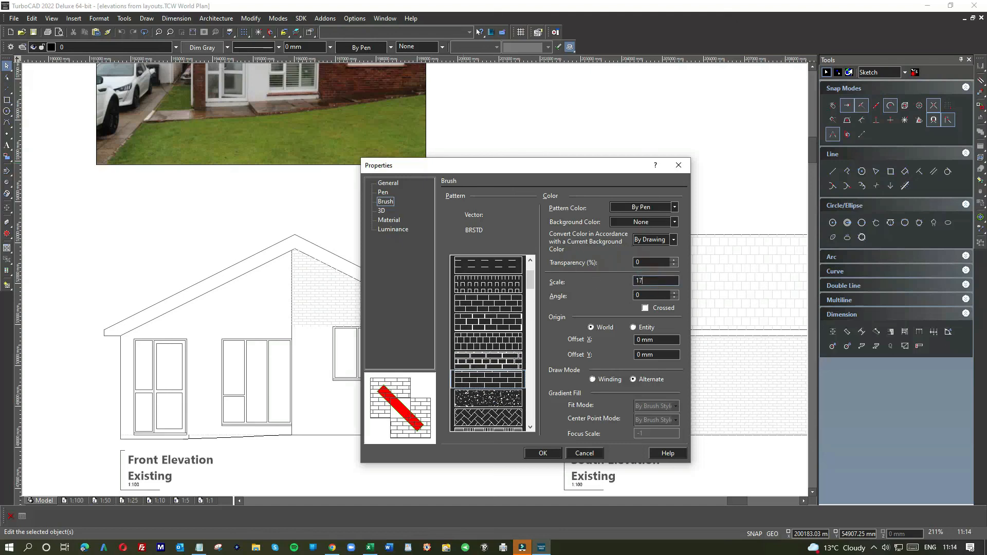
pyautogui.click(542, 453)
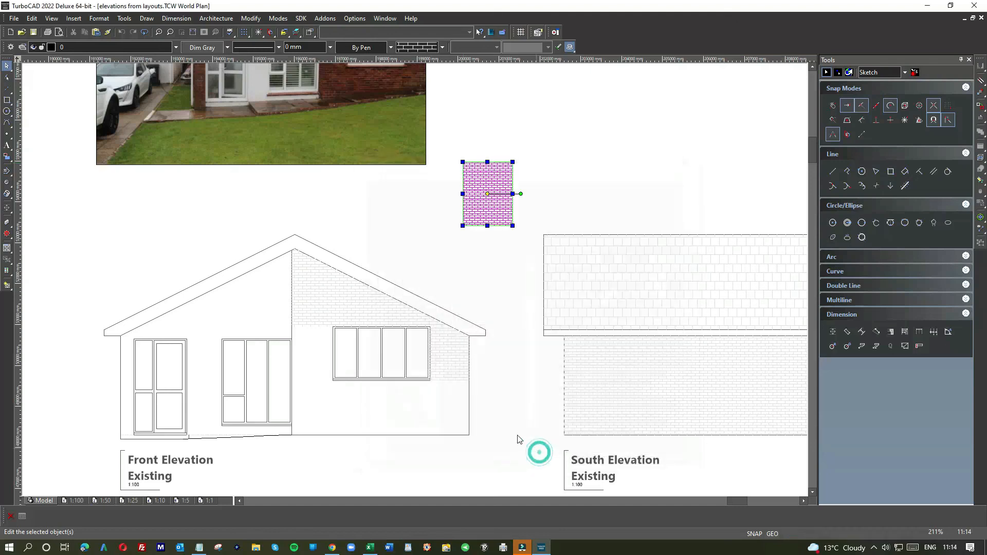
# Set the new brick panel's outline to the blank line pattern and its hatch colour to light gray (224,224,224)
pyautogui.click(458, 249)
pyautogui.click(483, 214)
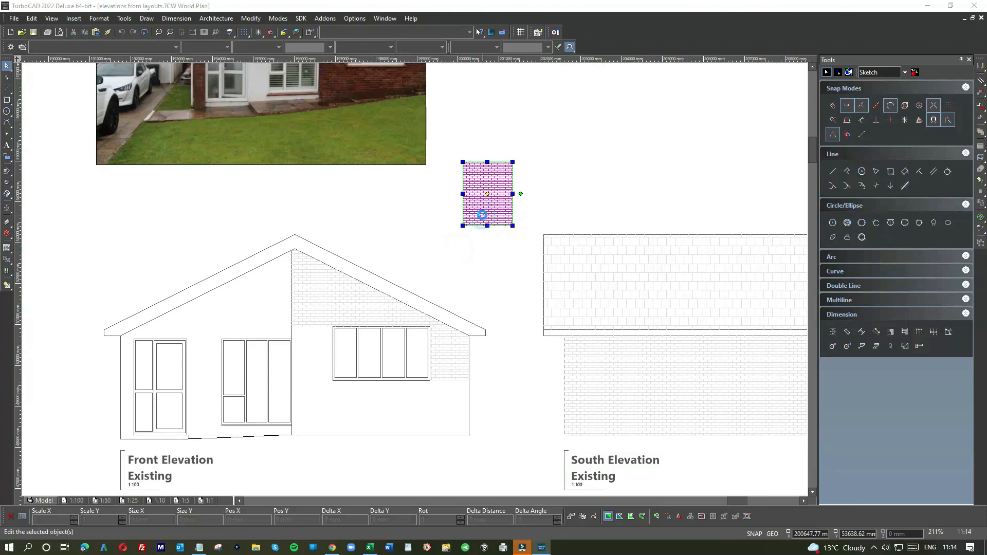
pyautogui.doubleClick(482, 215)
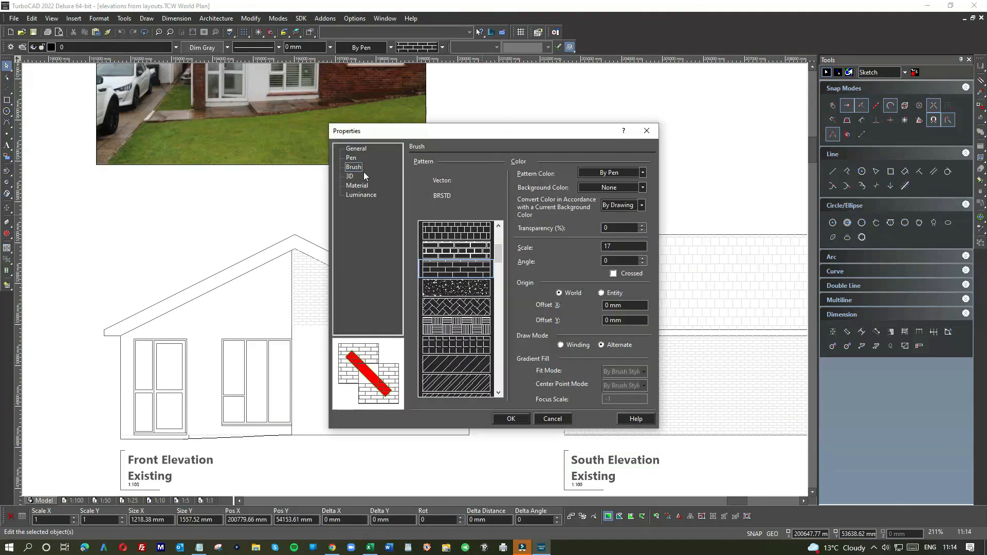
pyautogui.click(350, 158)
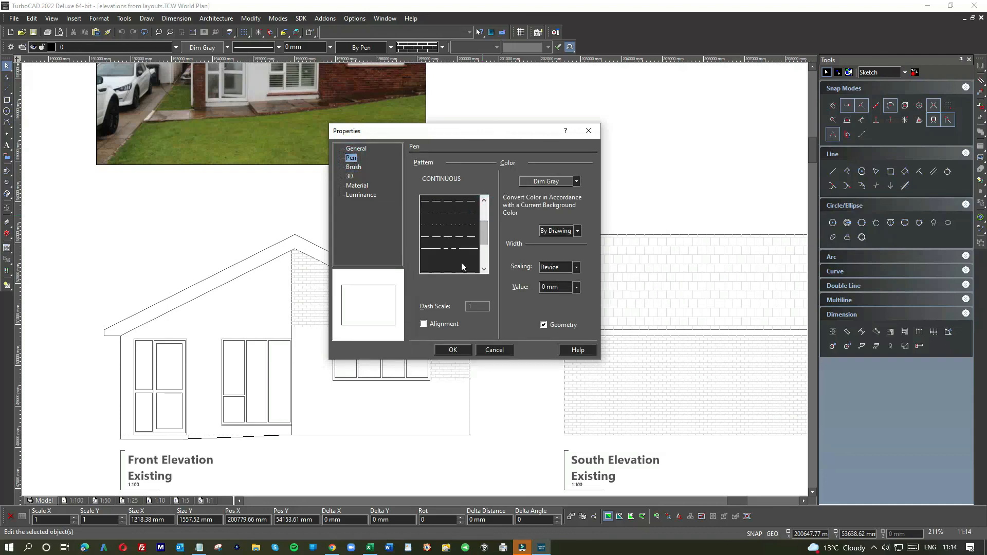
pyautogui.click(461, 259)
pyautogui.click(451, 349)
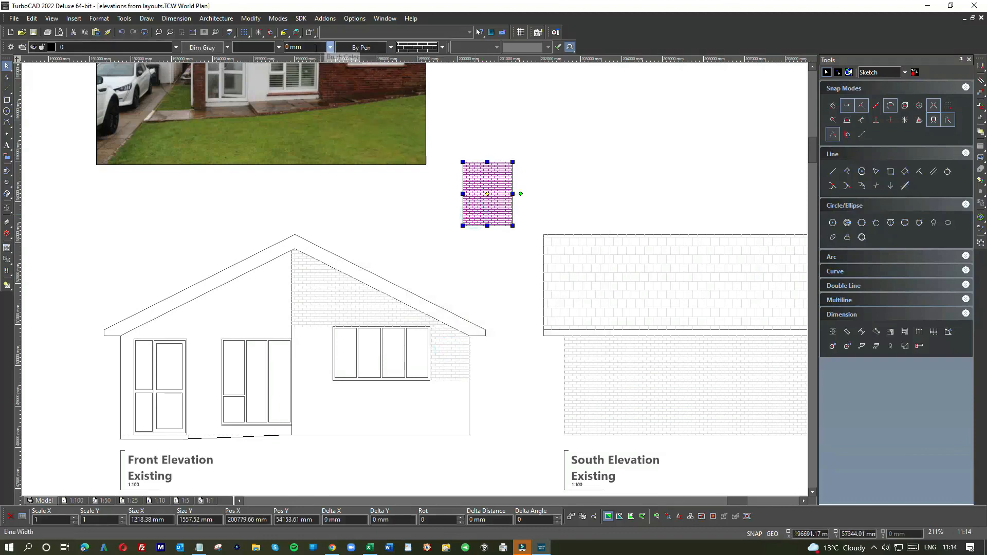
pyautogui.click(343, 48)
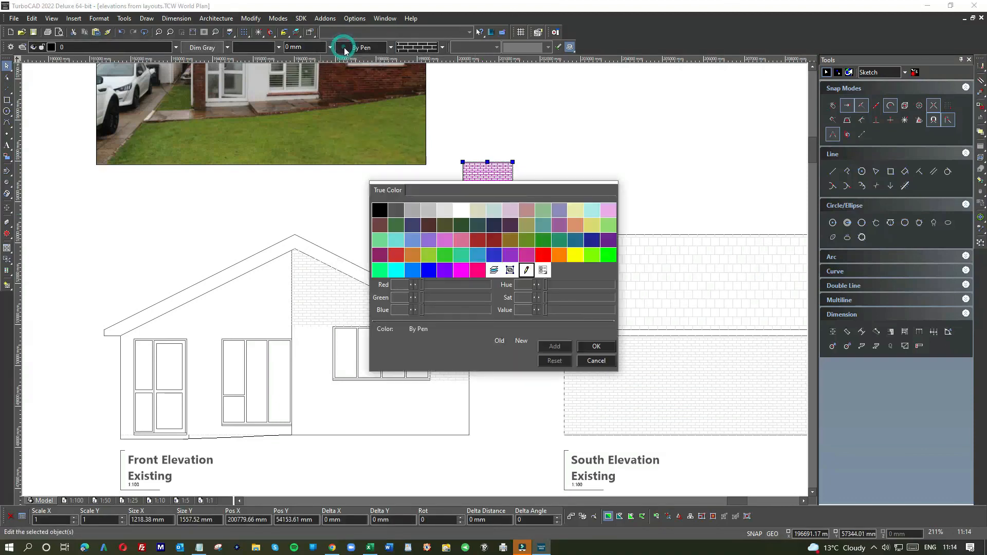
pyautogui.click(444, 212)
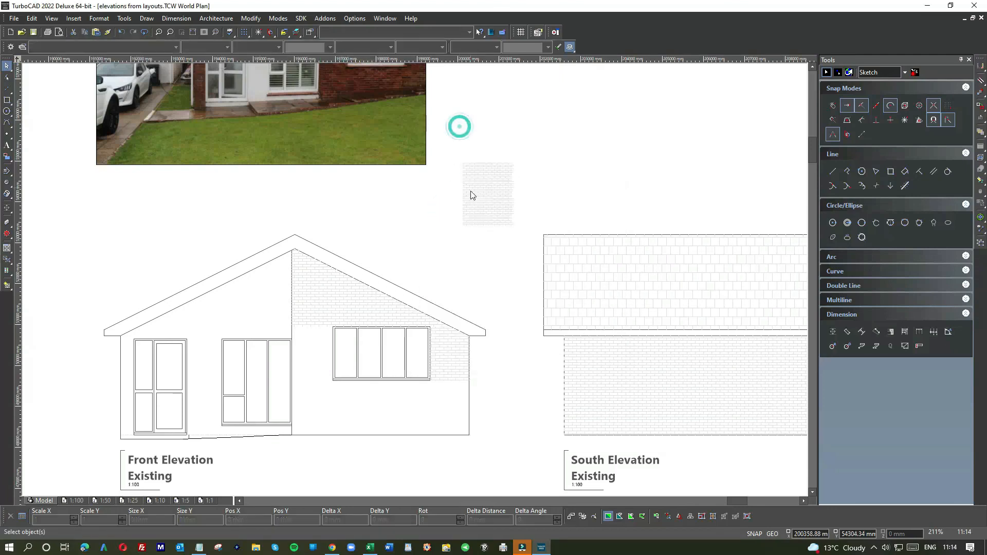
# Move the new brick panel so its upper left corner sits on the lower left corner of the gable brickwork
pyautogui.moveTo(460, 208); pyautogui.dragTo(298, 386)
pyautogui.scroll(5, 416, 284)
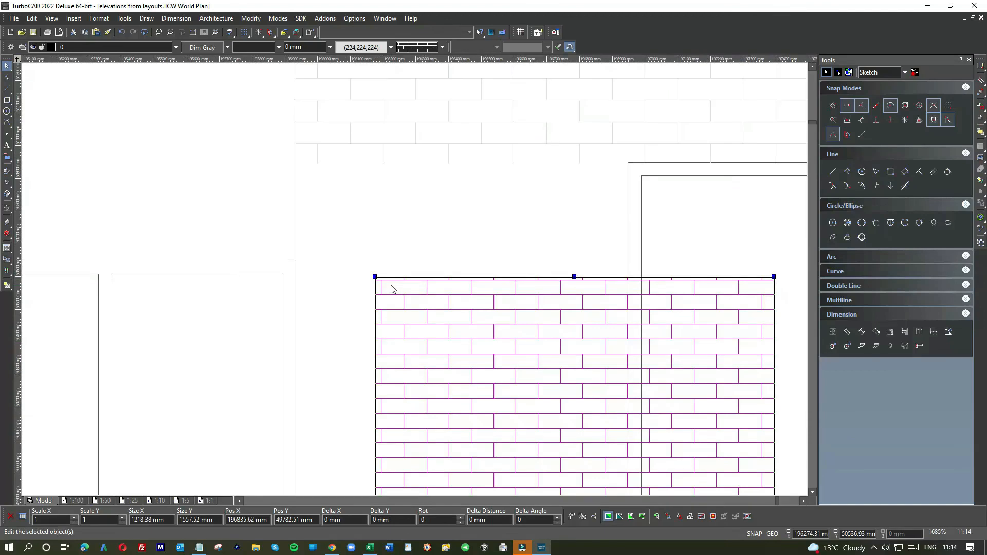
pyautogui.click(376, 276)
pyautogui.click(296, 163)
pyautogui.scroll(-2, 416, 284)
pyautogui.scroll(-3, 417, 284)
# Narrow the brick panel to about 1014 mm so its right edge meets the left edge of the four-pane window frame
pyautogui.click(347, 238)
pyautogui.click(457, 301)
pyautogui.scroll(5, 414, 283)
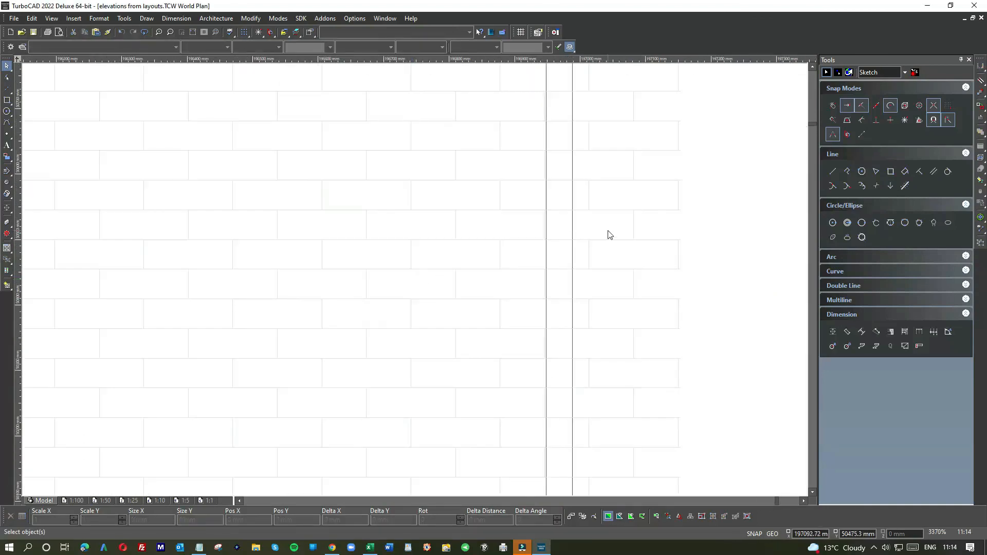
pyautogui.click(609, 235)
pyautogui.click(678, 454)
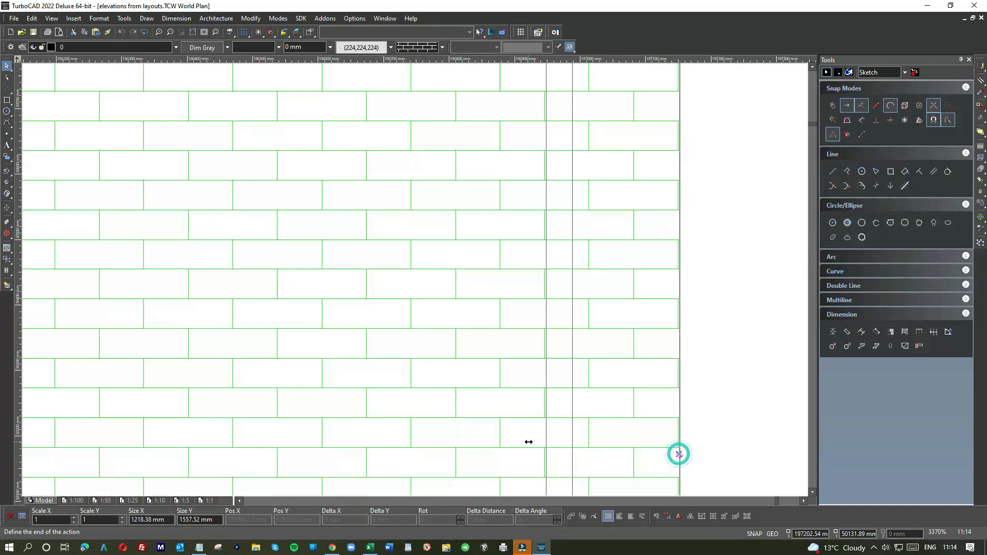
pyautogui.click(546, 436)
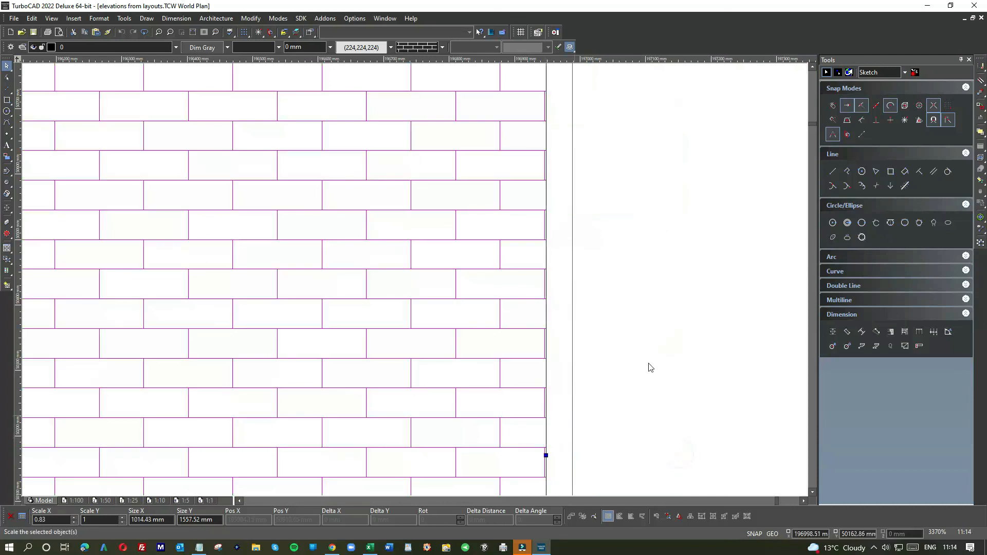
# Check the gable brickwork's hatch settings and set the new panel's BRSTD hatch scale to 25 to match
pyautogui.scroll(-5, 410, 277)
pyautogui.scroll(5, 380, 251)
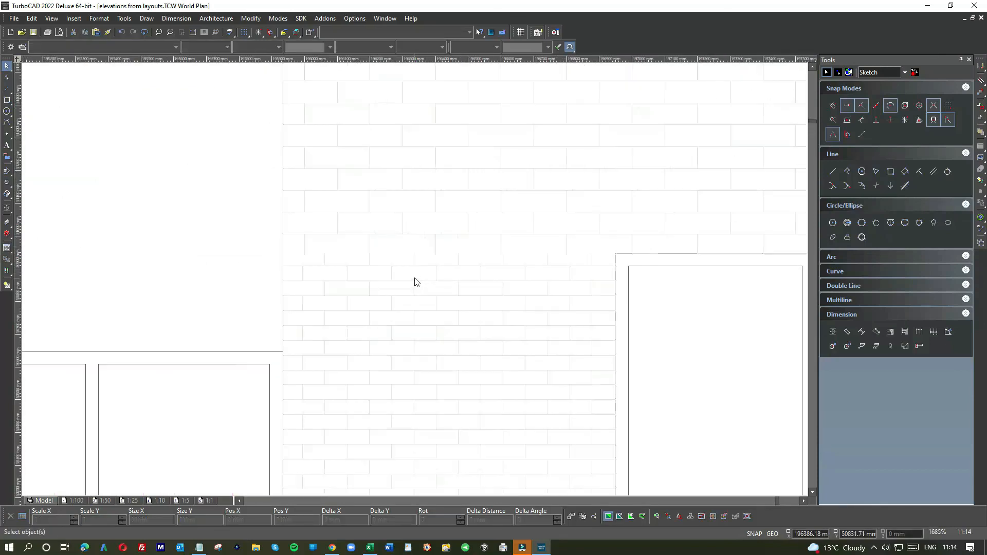
pyautogui.click(425, 237)
pyautogui.doubleClick(425, 240)
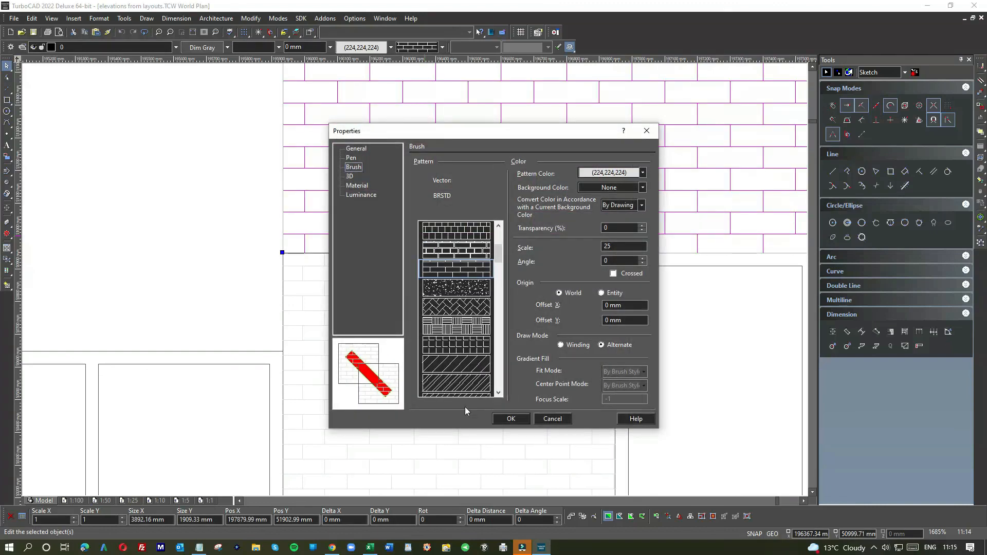
pyautogui.click(544, 419)
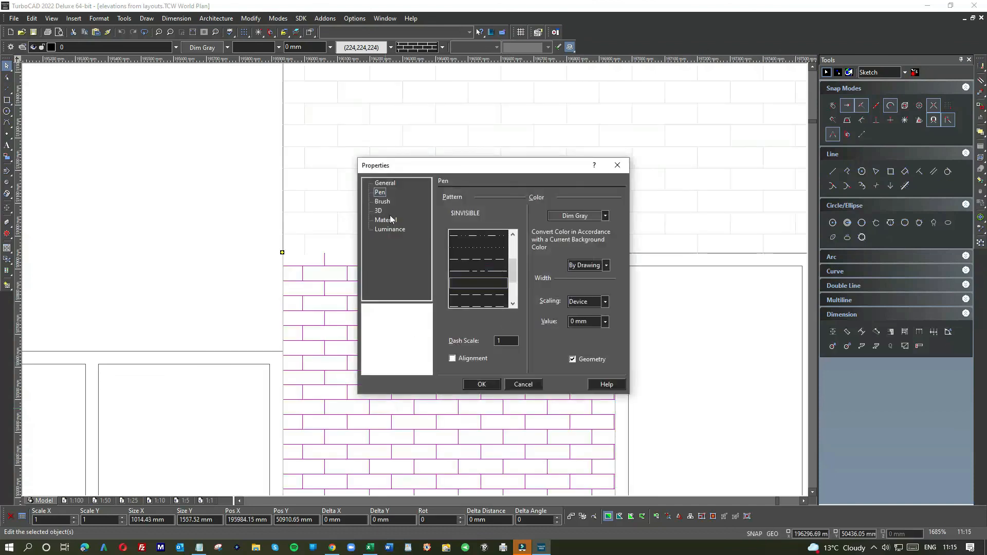
pyautogui.click(382, 201)
pyautogui.doubleClick(643, 280)
pyautogui.write('25')
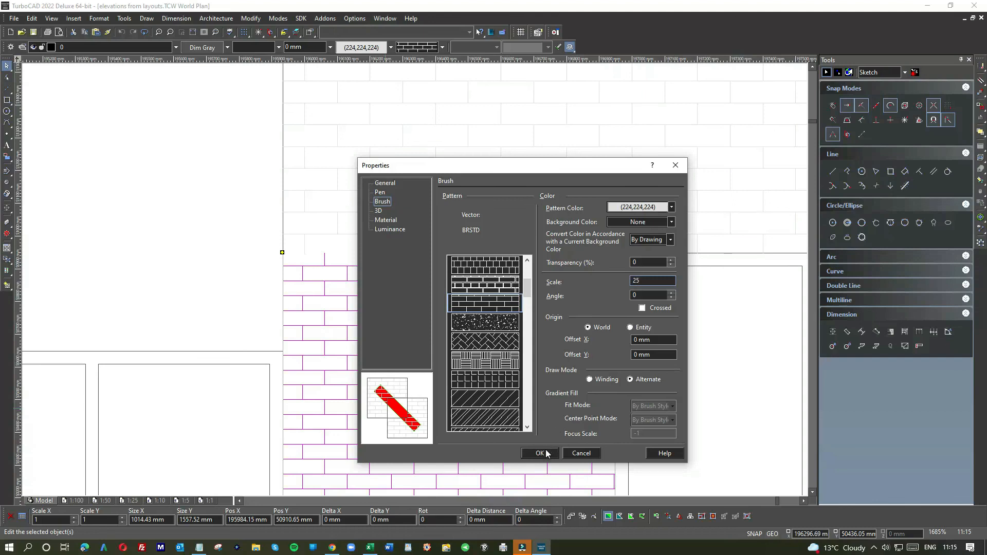
pyautogui.click(547, 453)
pyautogui.click(700, 392)
pyautogui.scroll(-2, 416, 283)
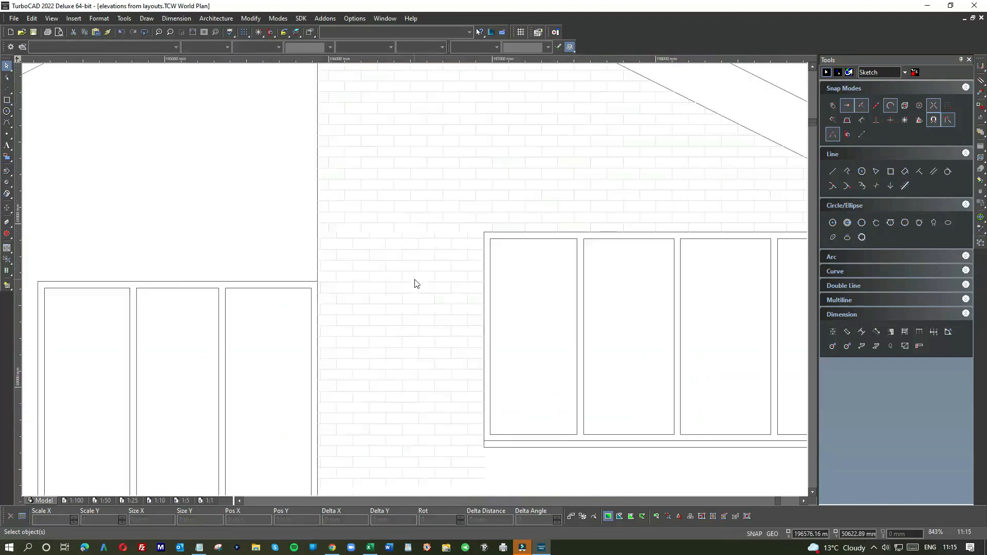
# Reposition the new brick panel by its upper left corner onto the lower left corner of the gable brickwork
pyautogui.scroll(4, 396, 278)
pyautogui.click(395, 279)
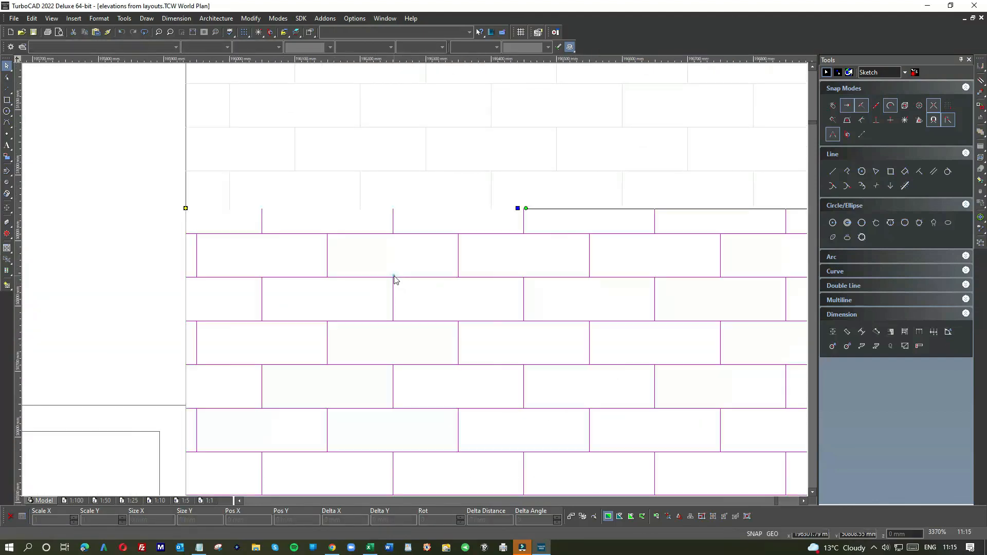
pyautogui.moveTo(397, 267); pyautogui.dragTo(425, 379)
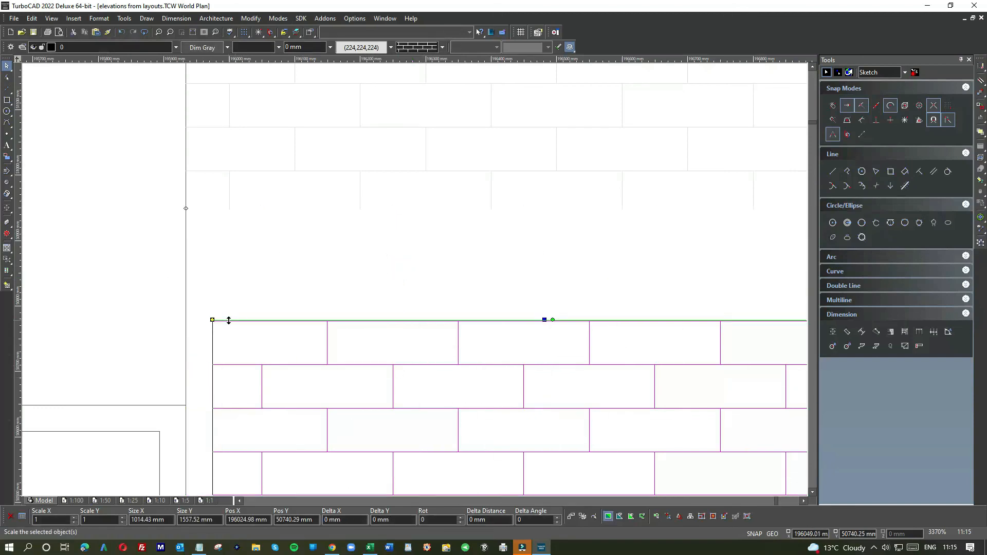
pyautogui.click(212, 320)
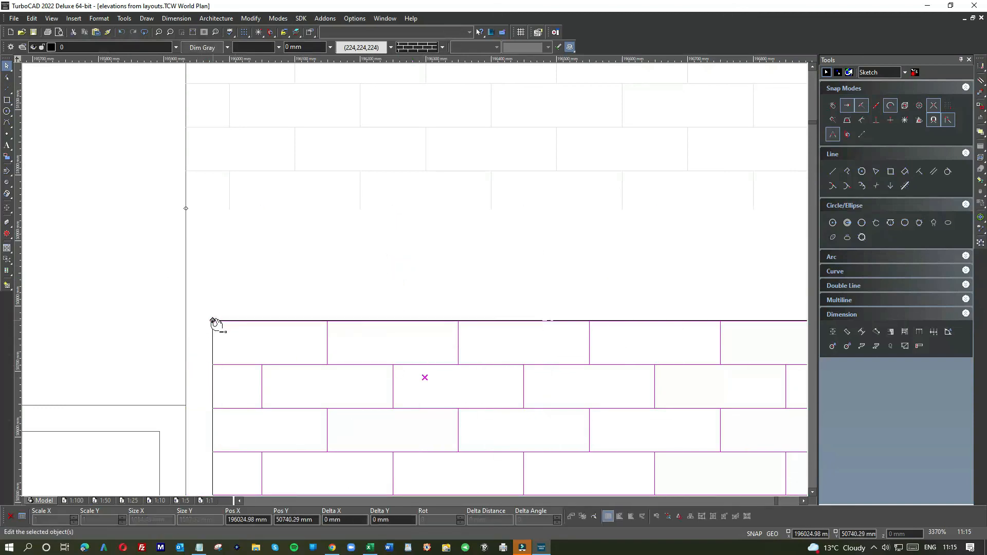
pyautogui.click(212, 320)
pyautogui.click(190, 228)
pyautogui.click(125, 243)
pyautogui.scroll(-10, 291, 275)
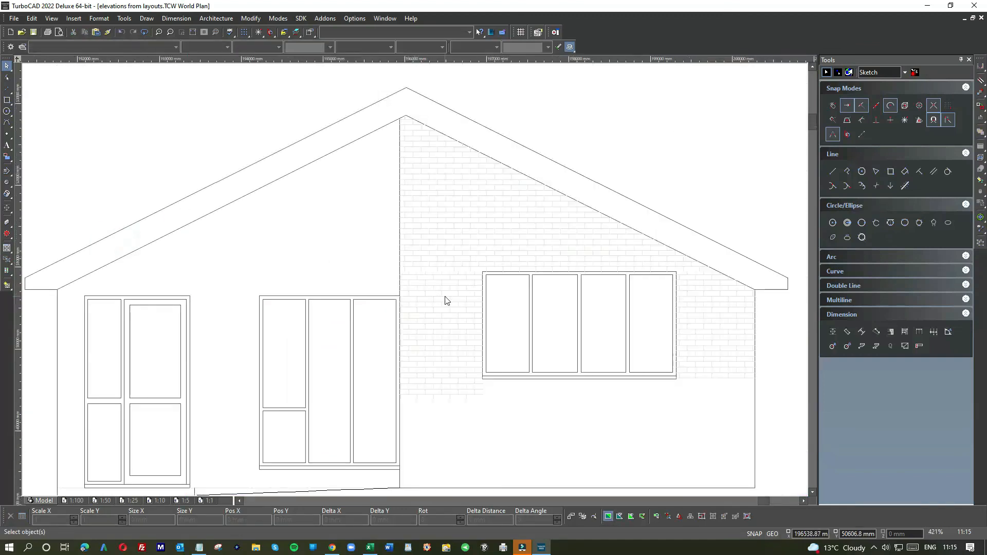
# Compare the brush pattern, scale and origin settings of the gable brickwork and the brick panel beneath it
pyautogui.scroll(-3, 445, 300)
pyautogui.scroll(6, 414, 284)
pyautogui.click(416, 280)
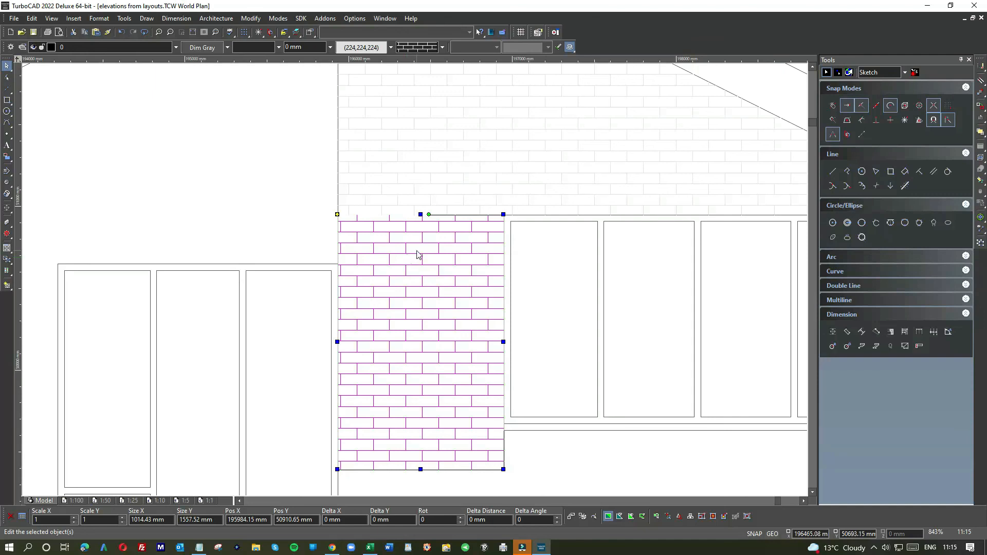
pyautogui.doubleClick(419, 195)
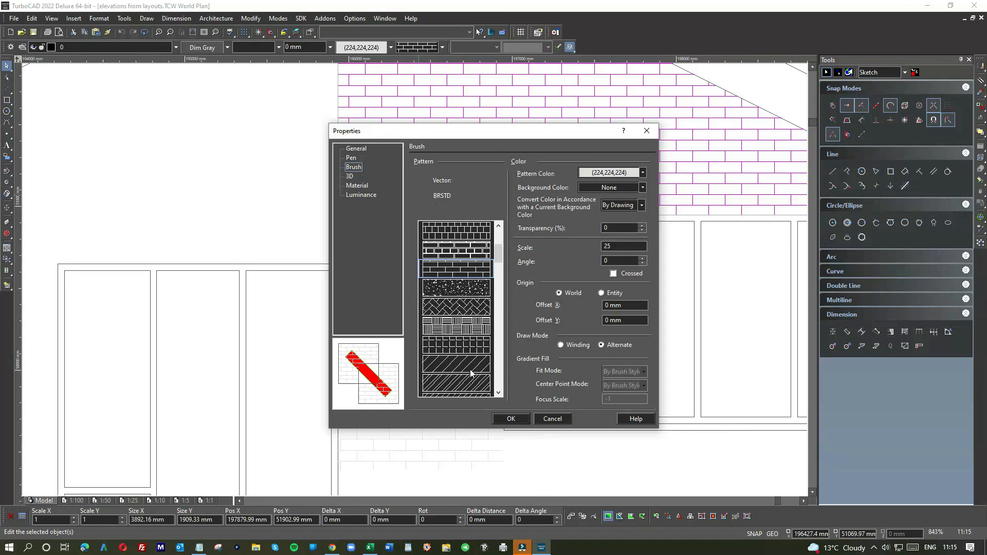
pyautogui.click(552, 419)
pyautogui.click(396, 333)
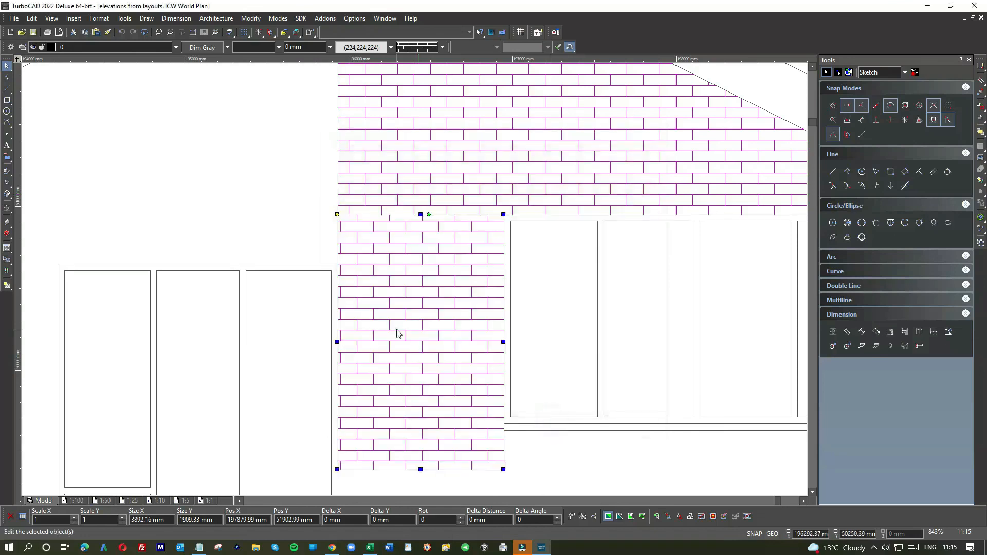
pyautogui.click(397, 329)
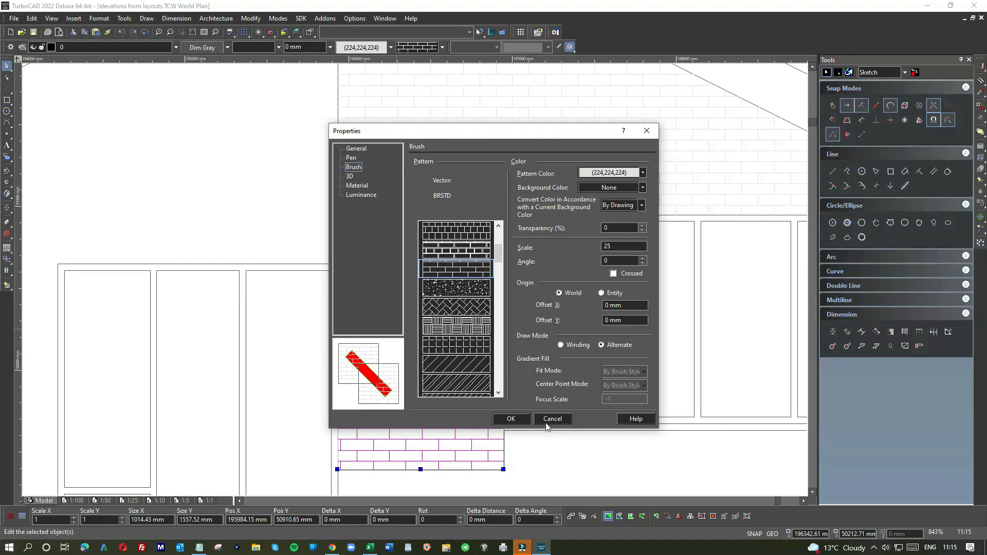
pyautogui.click(561, 418)
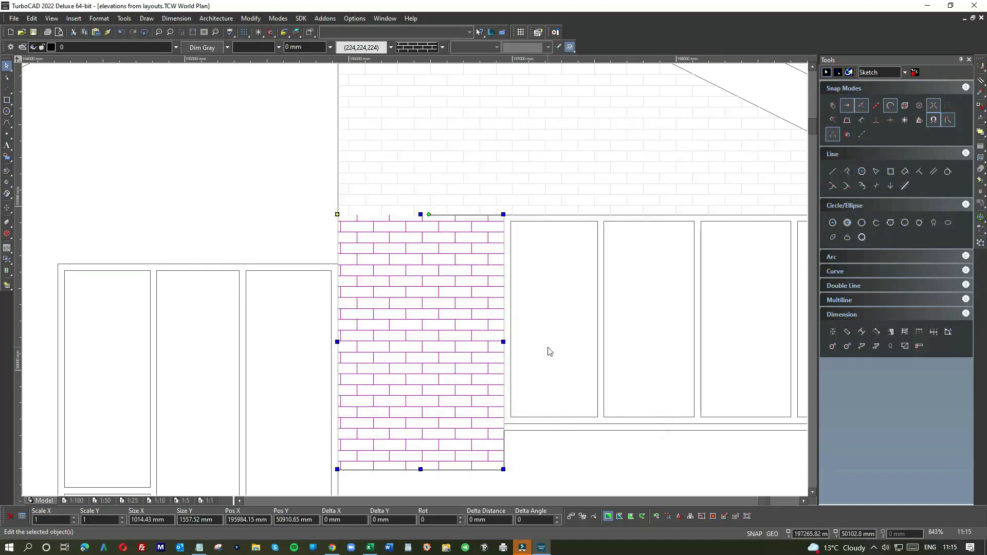
# Draw a horizontal guide line about 1428 mm long leftward from the lower left corner of the four-pane window's sill, using orthogonal snap
pyautogui.scroll(-3, 546, 349)
pyautogui.scroll(2, 416, 283)
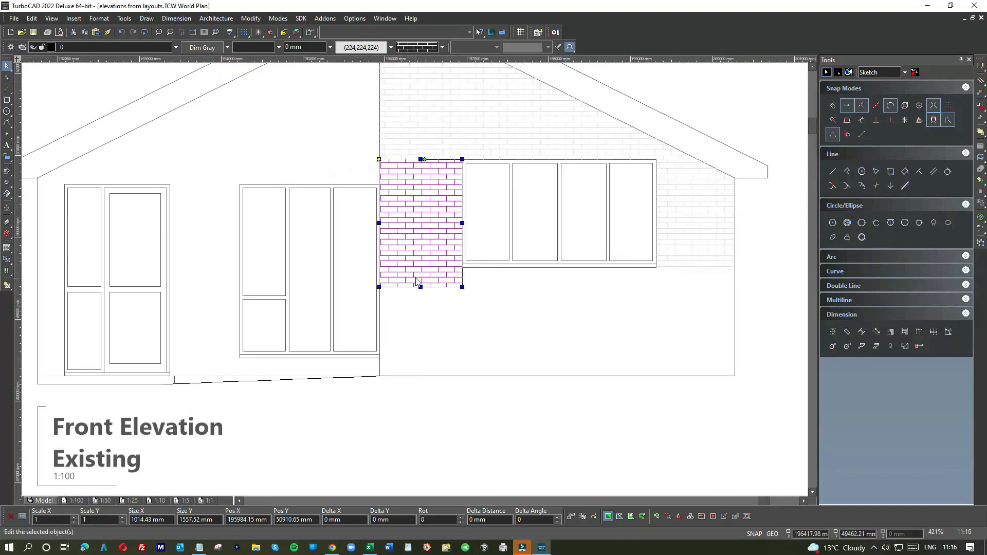
pyautogui.click(7, 100)
pyautogui.click(23, 107)
pyautogui.click(462, 267)
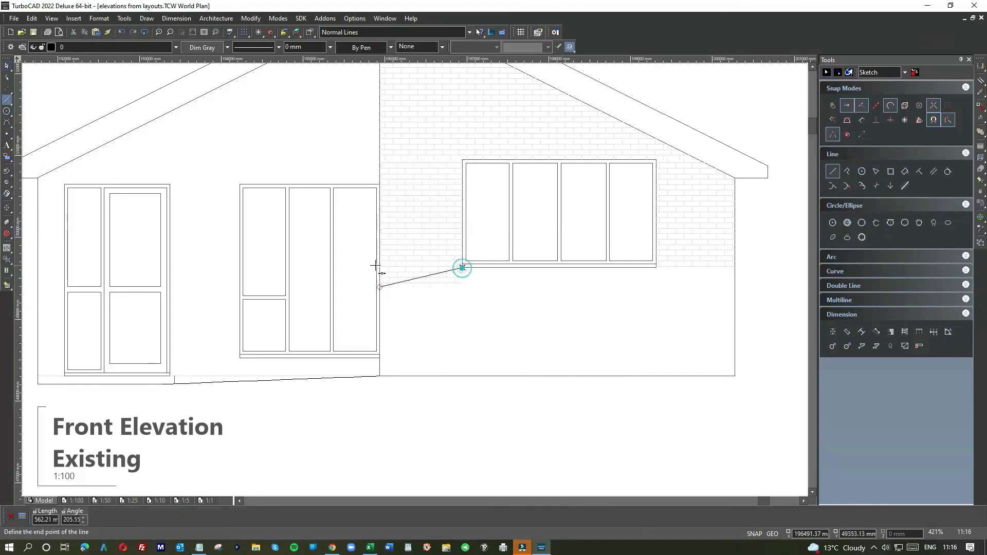
pyautogui.click(905, 124)
pyautogui.click(346, 236)
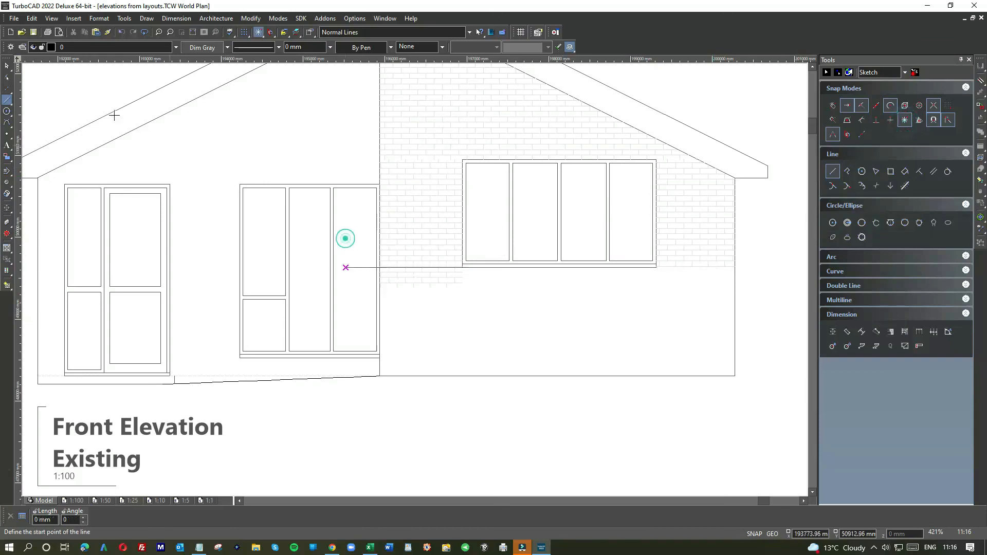
# Shorten the brick panel to 1315 mm high so its bottom edge meets the guide line, and delete that line
pyautogui.click(7, 65)
pyautogui.click(403, 249)
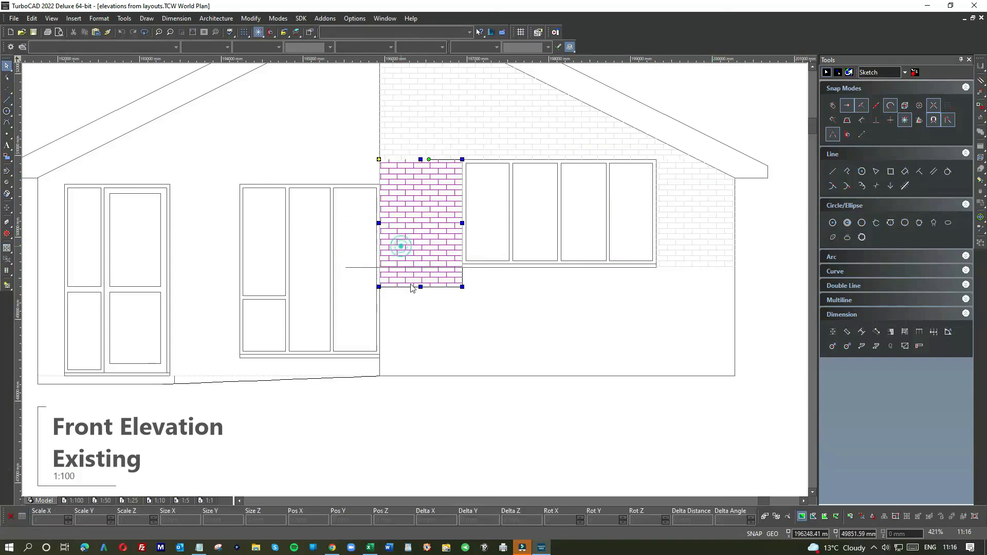
pyautogui.moveTo(421, 286); pyautogui.dragTo(421, 267)
pyautogui.press('Delete')
pyautogui.click(360, 267)
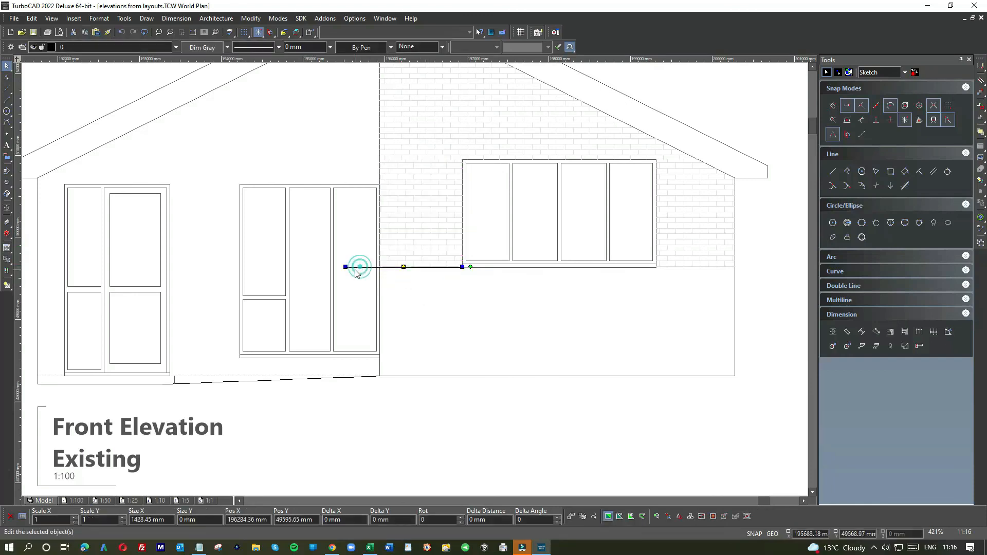
pyautogui.press('Delete')
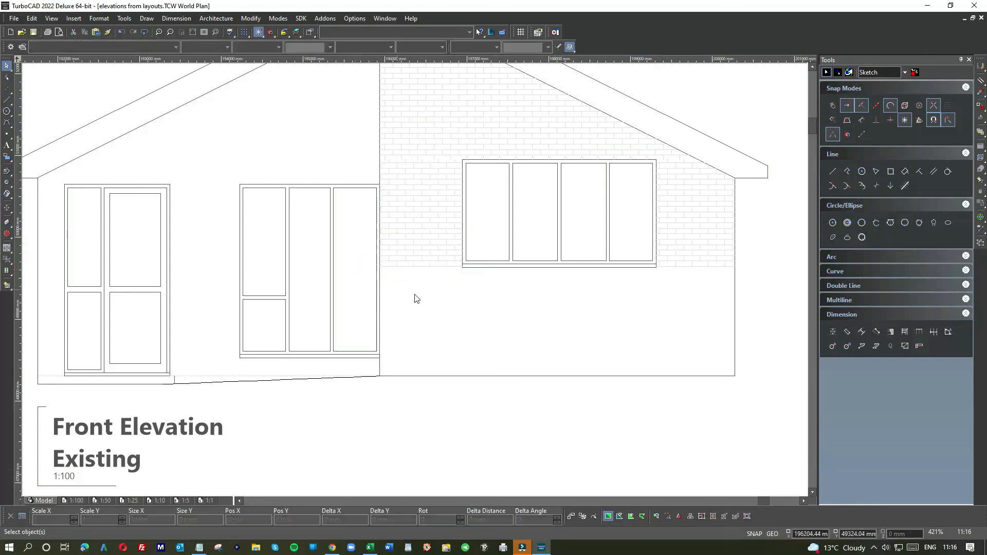
# Copy the shortened brick panel and place the copy directly below it, its upper left corner on the original's lower left corner
pyautogui.click(399, 202)
pyautogui.hotkey('ctrl', 'c')
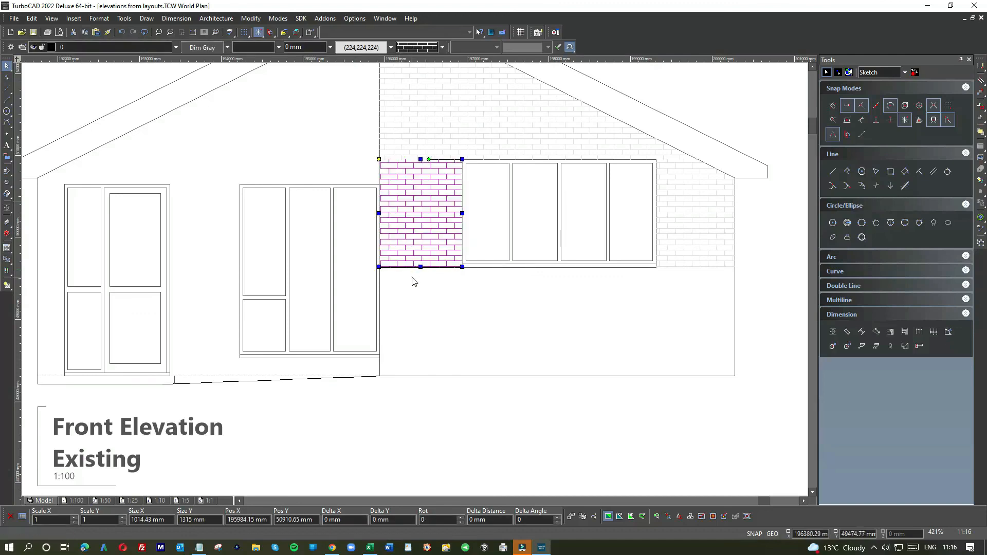
pyautogui.hotkey('ctrl', 'v')
pyautogui.scroll(5, 415, 285)
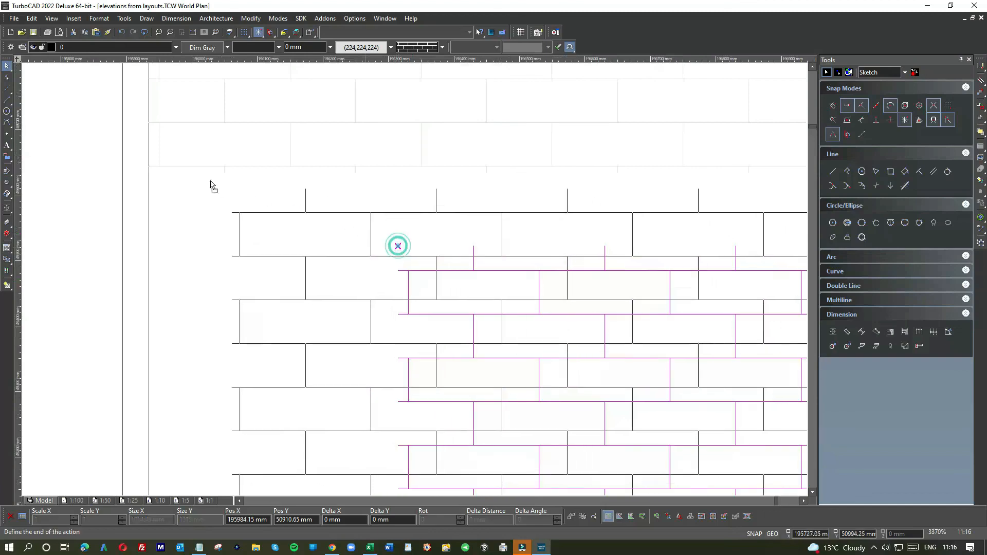
pyautogui.click(149, 173)
pyautogui.scroll(-5, 423, 280)
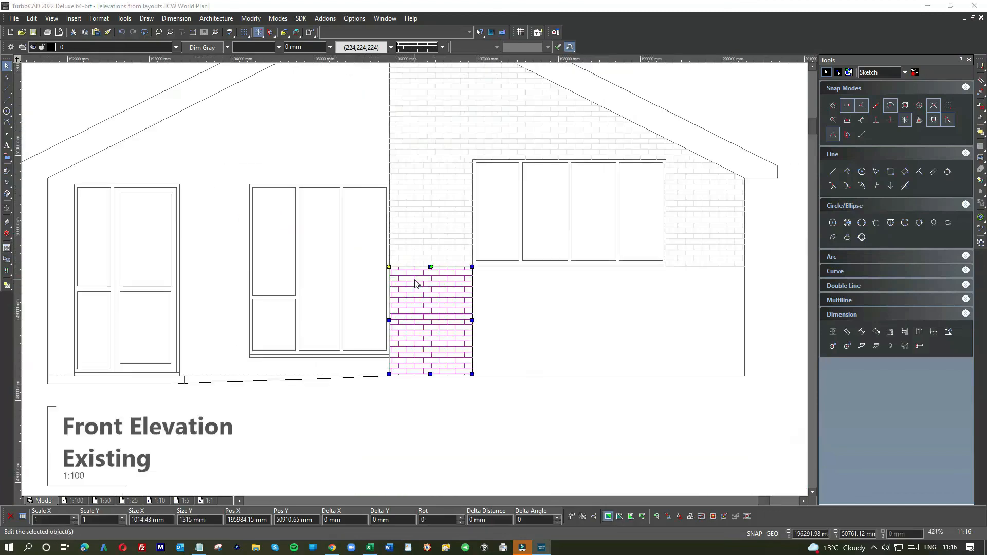
# Widen the lower brick panel to about 4342 mm so its right edge meets the outer right wall line
pyautogui.click(472, 320)
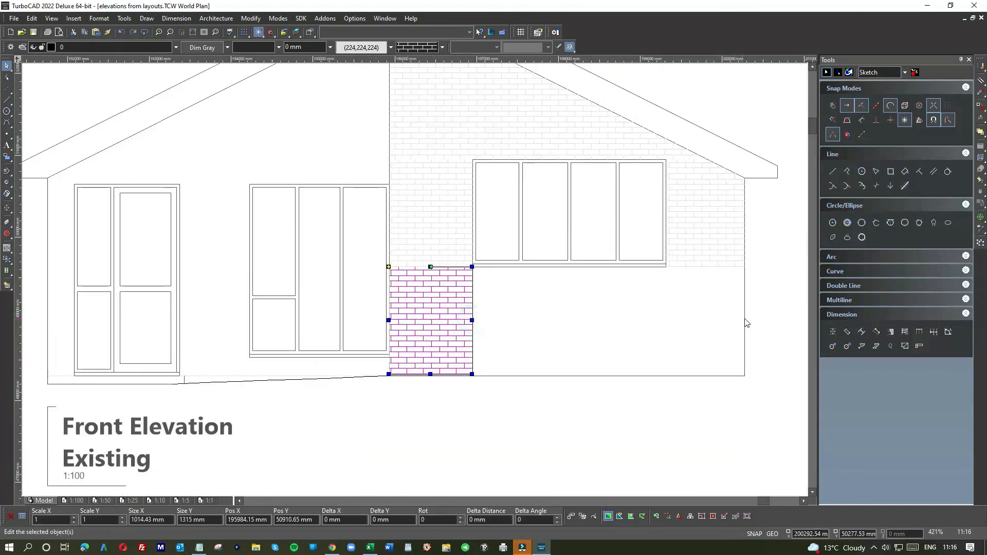
pyautogui.click(537, 317)
pyautogui.click(469, 318)
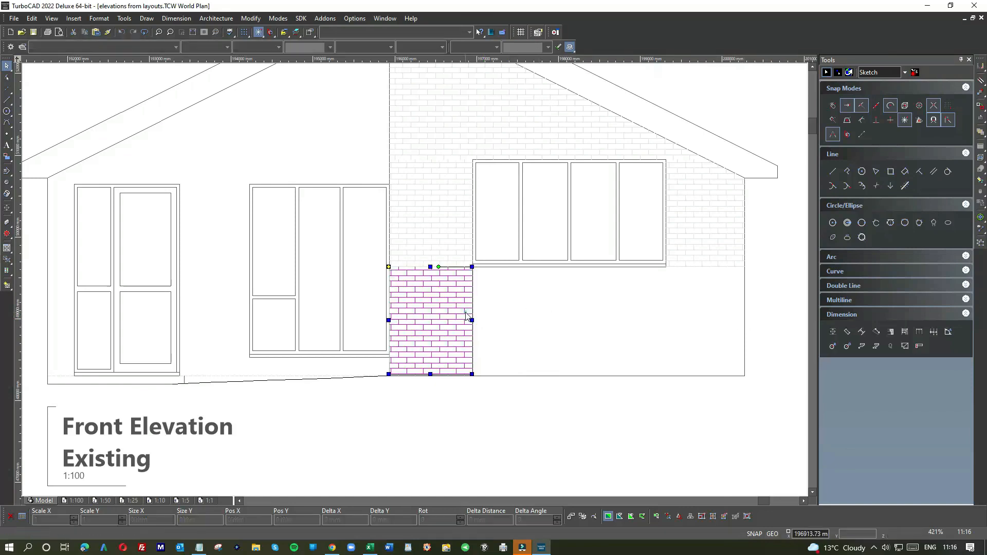
pyautogui.moveTo(472, 318); pyautogui.dragTo(741, 321)
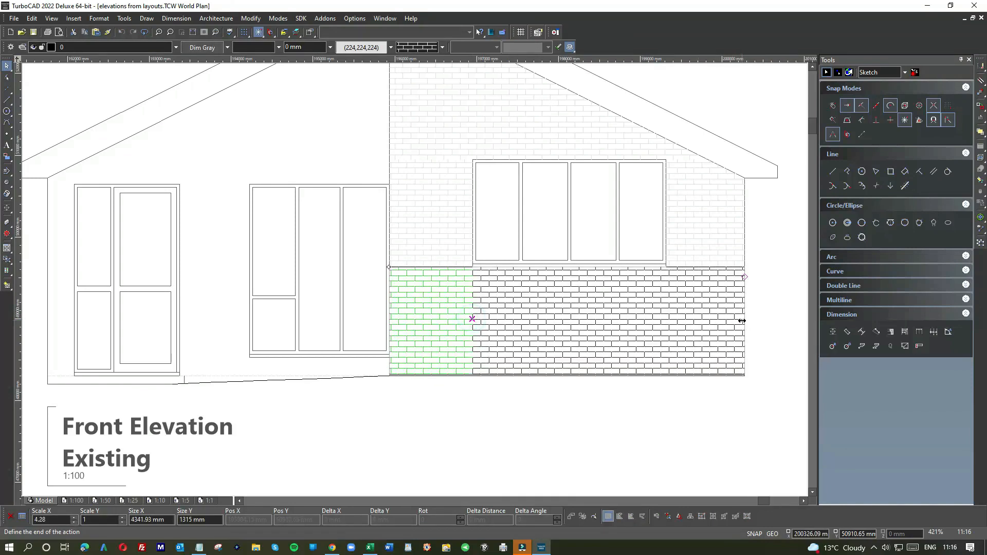
pyautogui.click(757, 301)
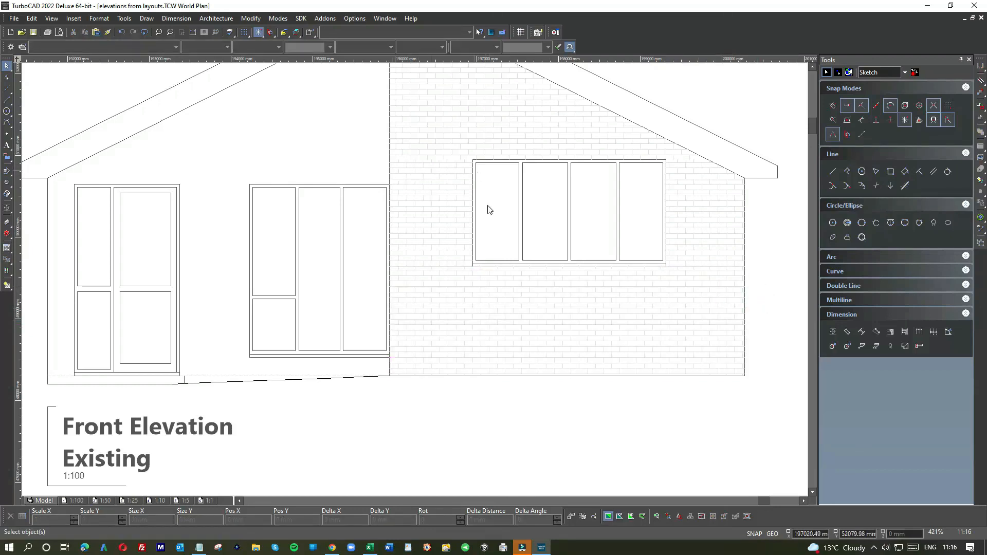
# Review the Front Elevation's brickwork and plain wall area against the site photo and the South Elevation
pyautogui.scroll(-2, 494, 272)
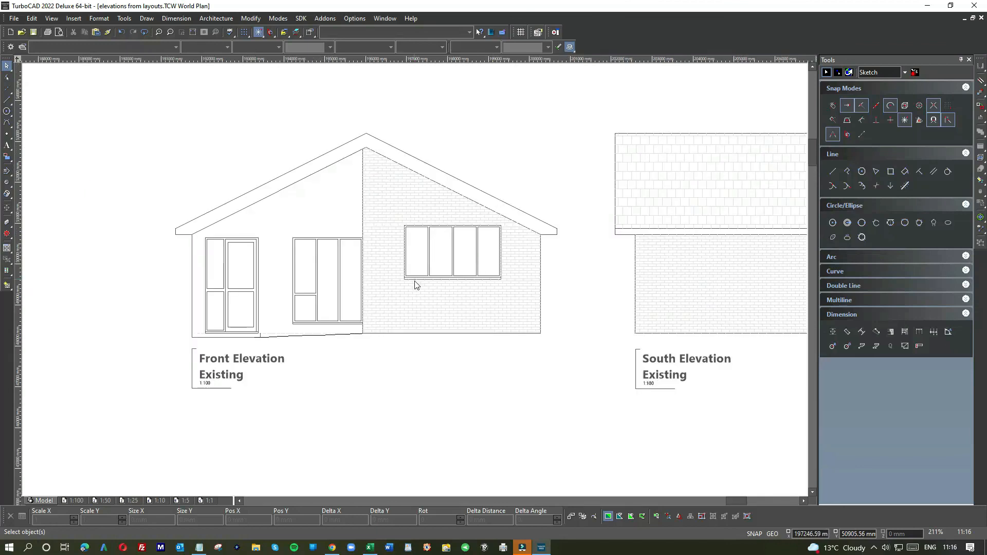
pyautogui.scroll(-2, 416, 286)
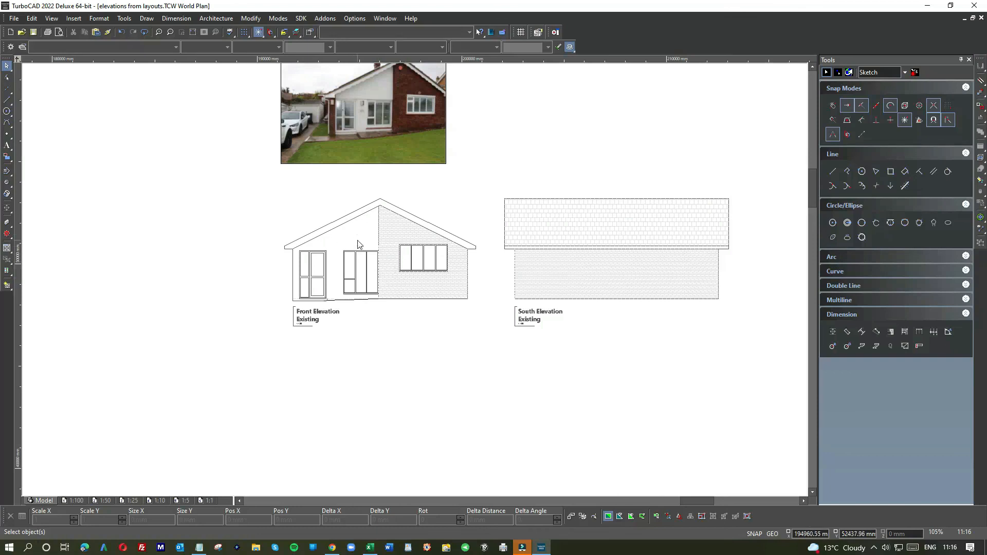
pyautogui.scroll(-1, 358, 244)
pyautogui.scroll(3, 414, 282)
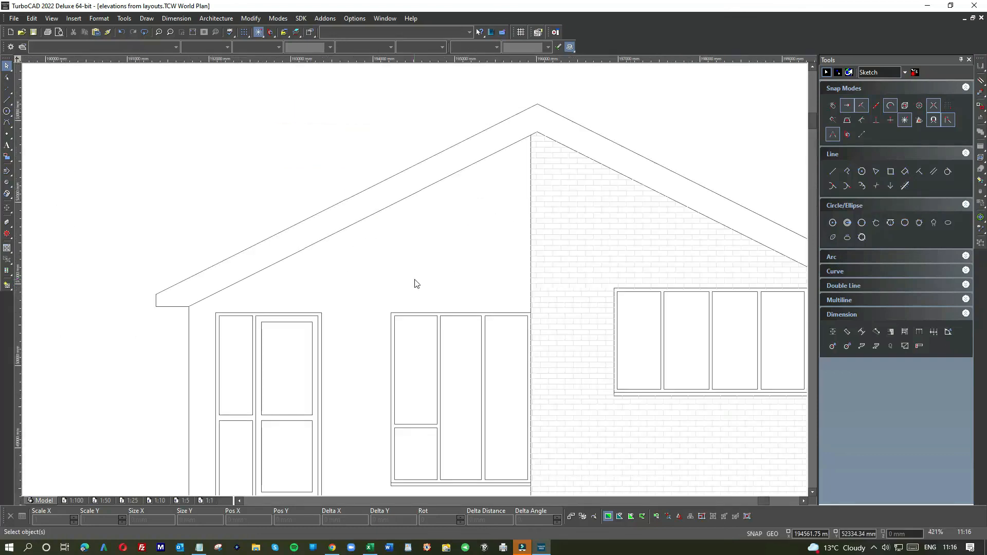
pyautogui.scroll(-2, 416, 284)
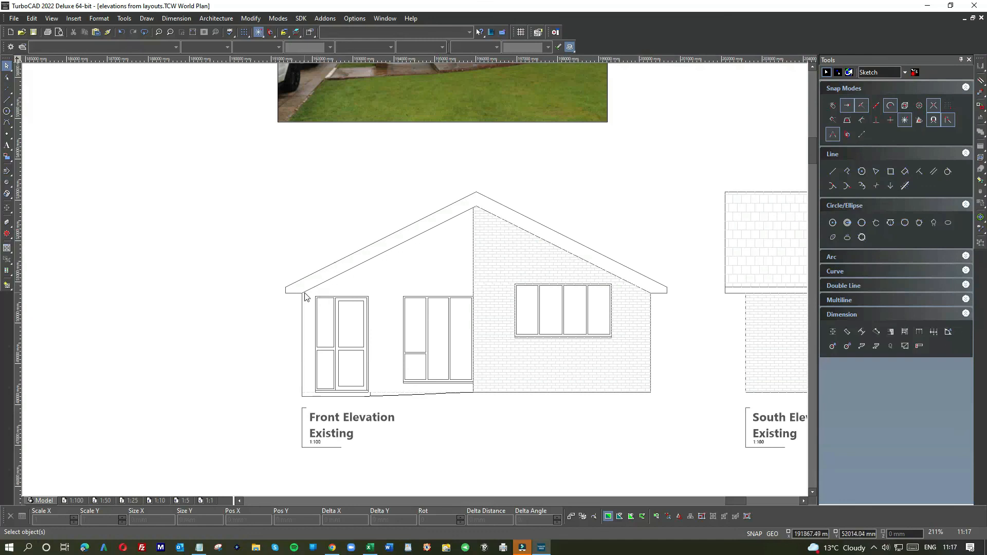
pyautogui.click(848, 175)
pyautogui.scroll(3, 531, 304)
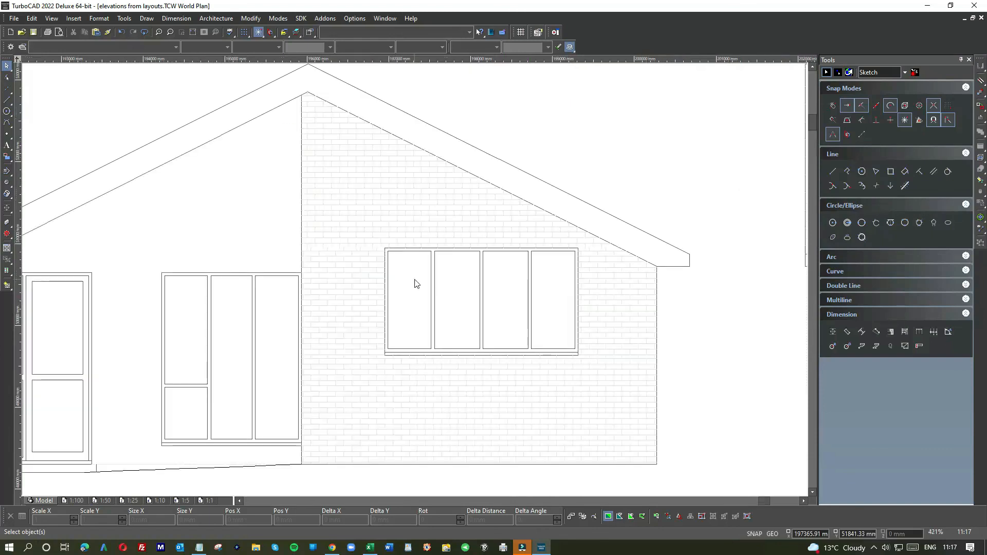
pyautogui.scroll(-6, 416, 284)
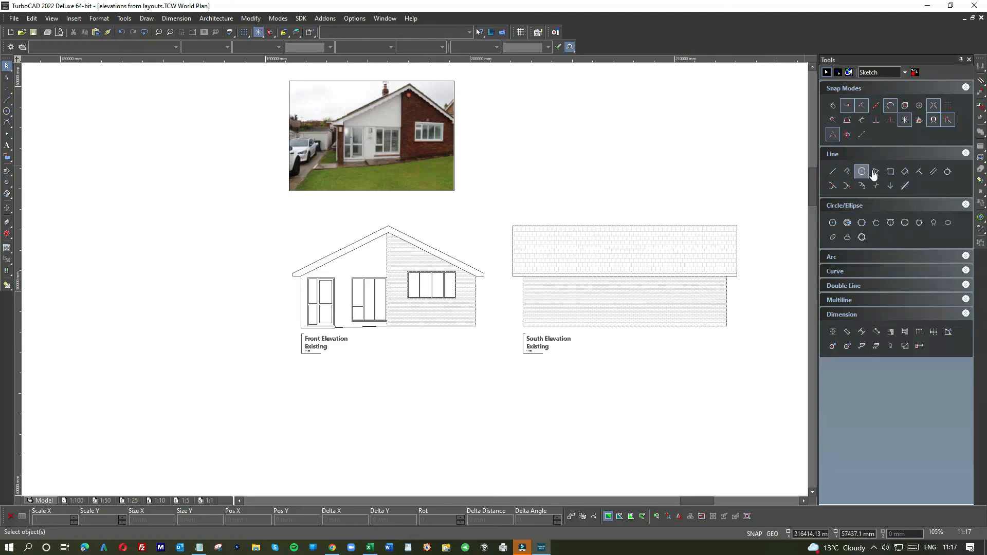
pyautogui.click(890, 171)
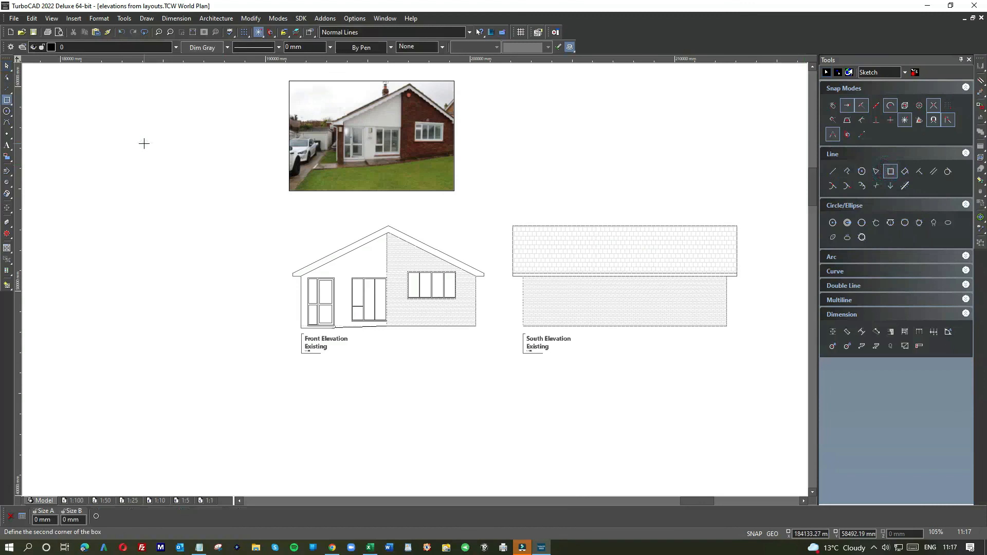
pyautogui.click(93, 197)
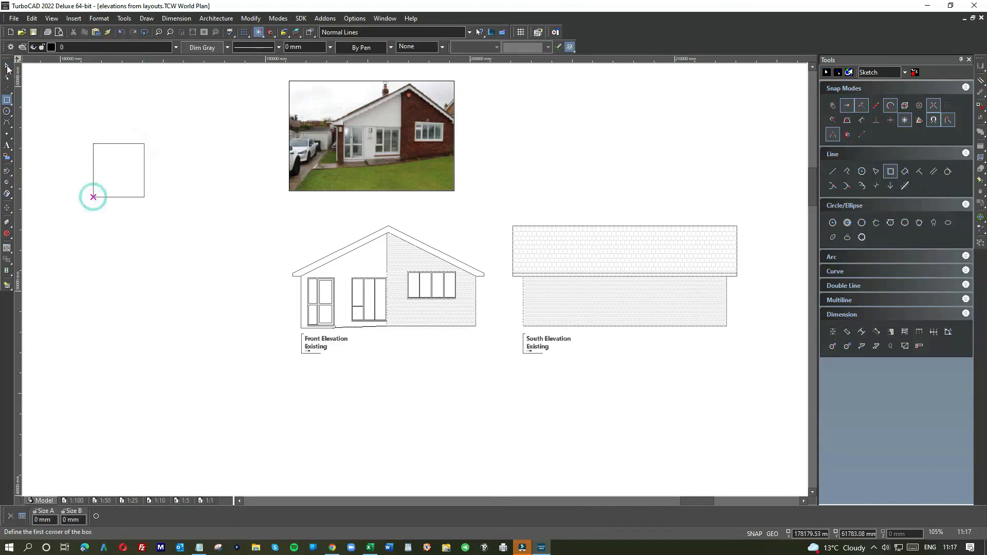
pyautogui.press('Escape')
pyautogui.click(112, 142)
pyautogui.press('Delete')
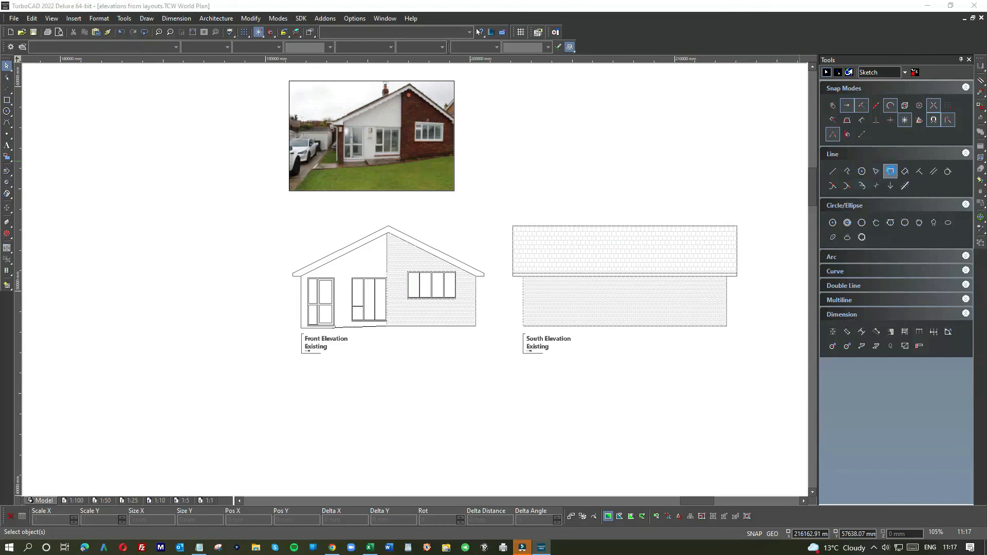
# Set the rectangle tool's default brush background color to Cyan
pyautogui.doubleClick(891, 172)
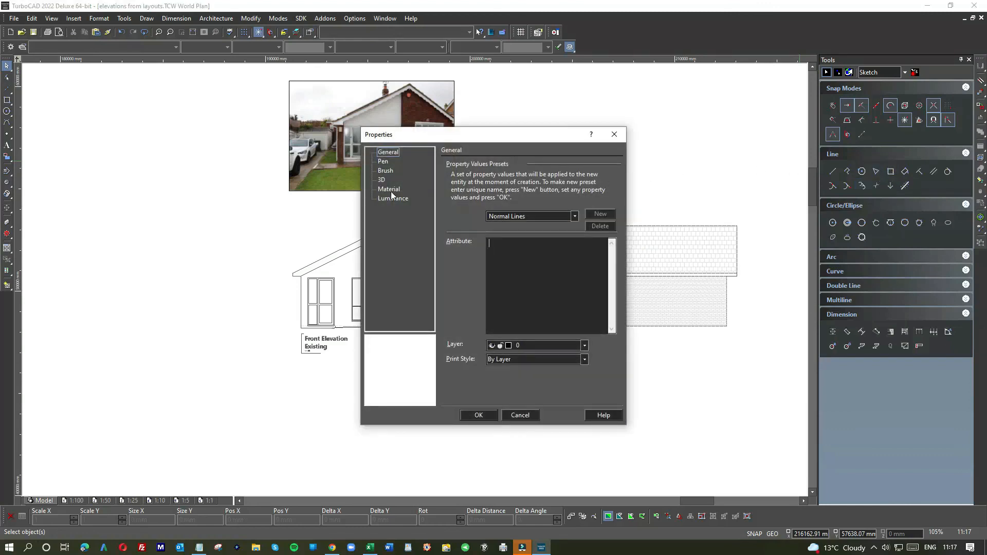
pyautogui.click(387, 171)
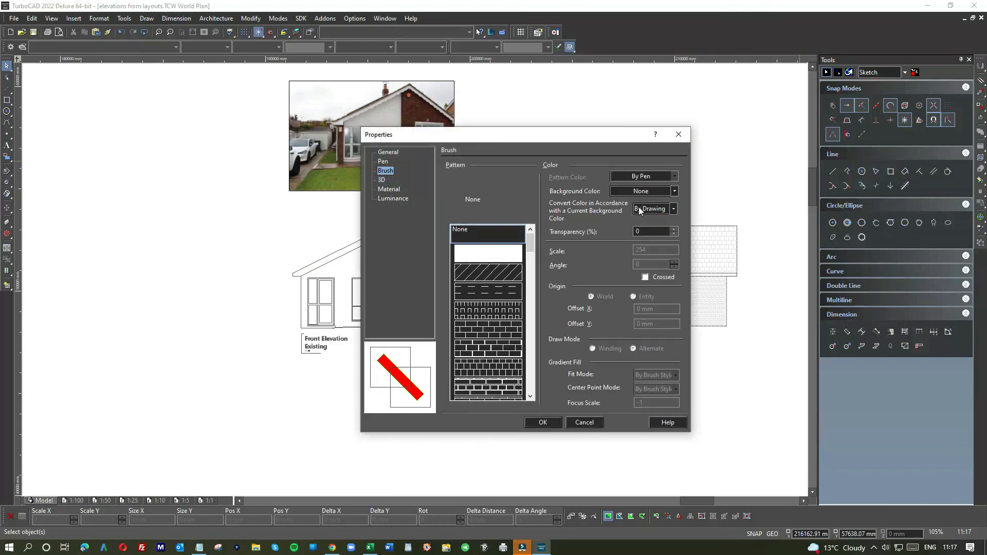
pyautogui.click(674, 191)
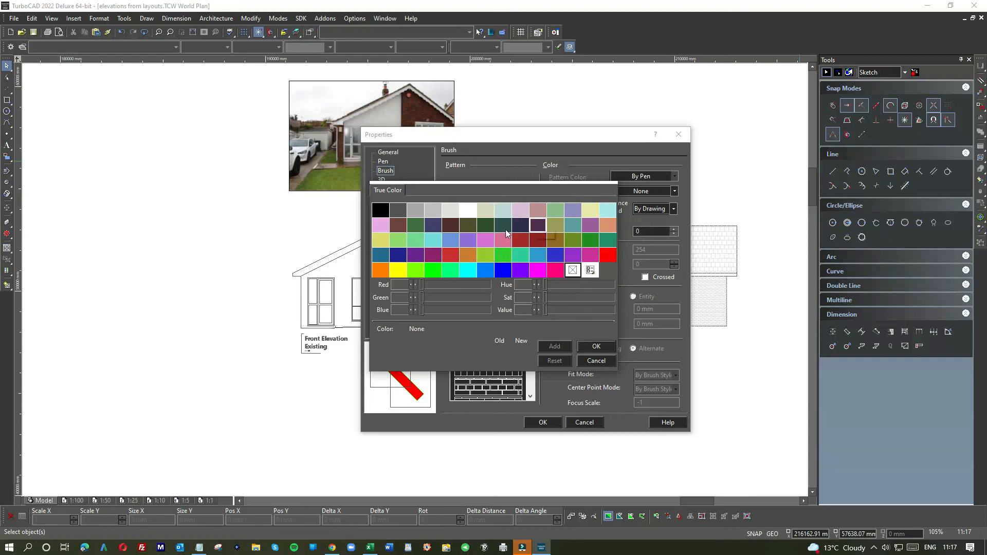
pyautogui.click(471, 271)
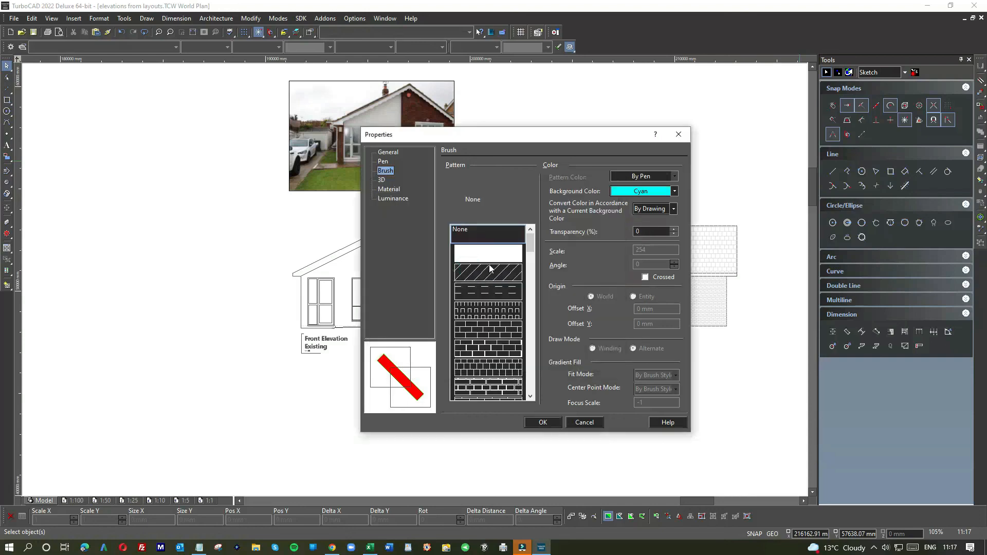
pyautogui.click(543, 422)
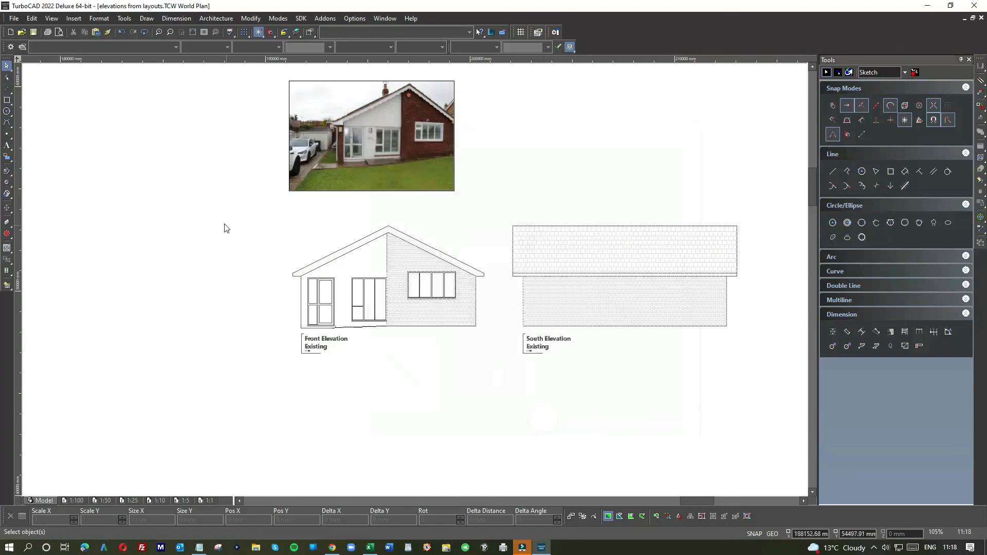
# Draw a test rectangle in the empty space beside the site photo and delete it
pyautogui.click(202, 216)
pyautogui.click(7, 99)
pyautogui.click(109, 121)
pyautogui.click(169, 192)
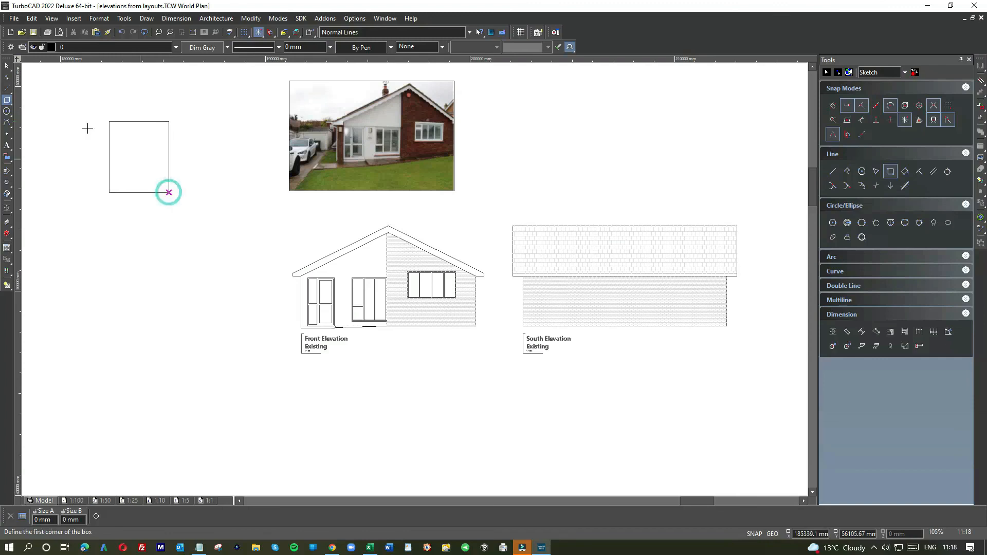
pyautogui.click(7, 66)
pyautogui.click(132, 121)
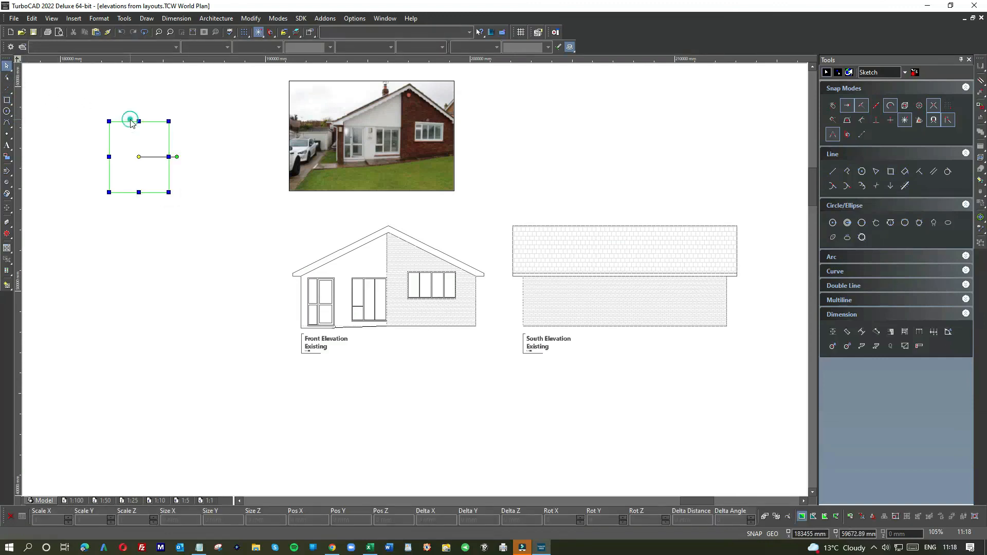
pyautogui.press('Delete')
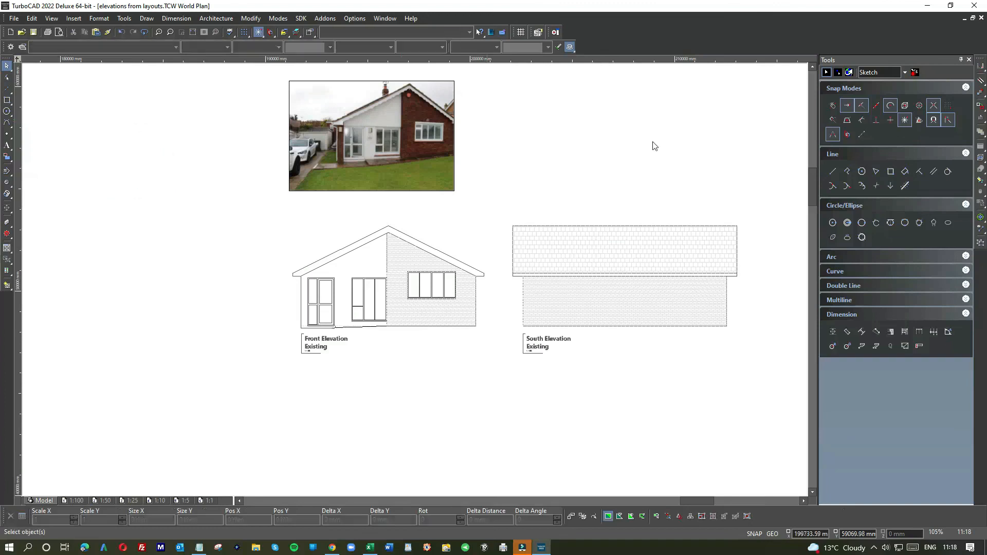
# Set the rectangle tool's default brush to the Solid pattern with Cyan as the pattern color
pyautogui.doubleClick(889, 171)
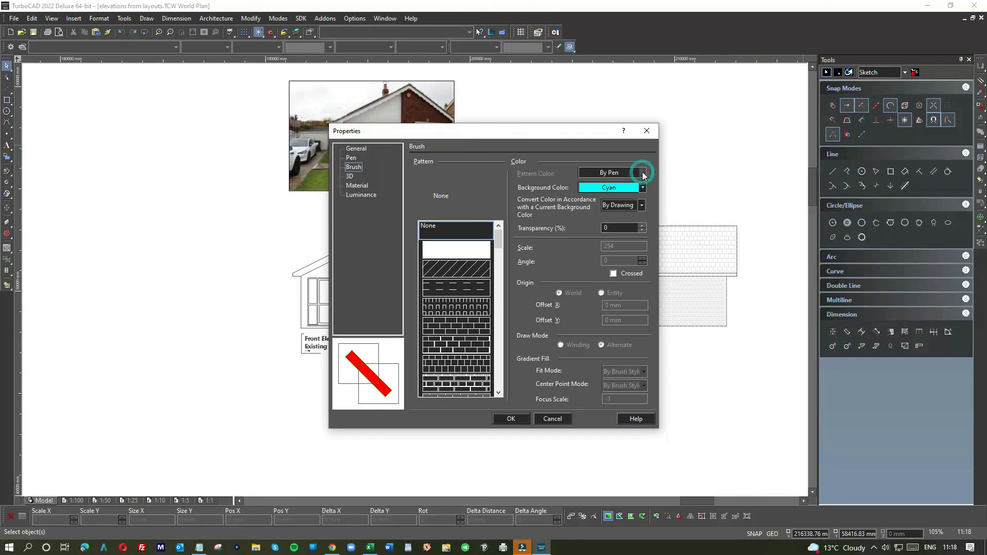
pyautogui.click(454, 251)
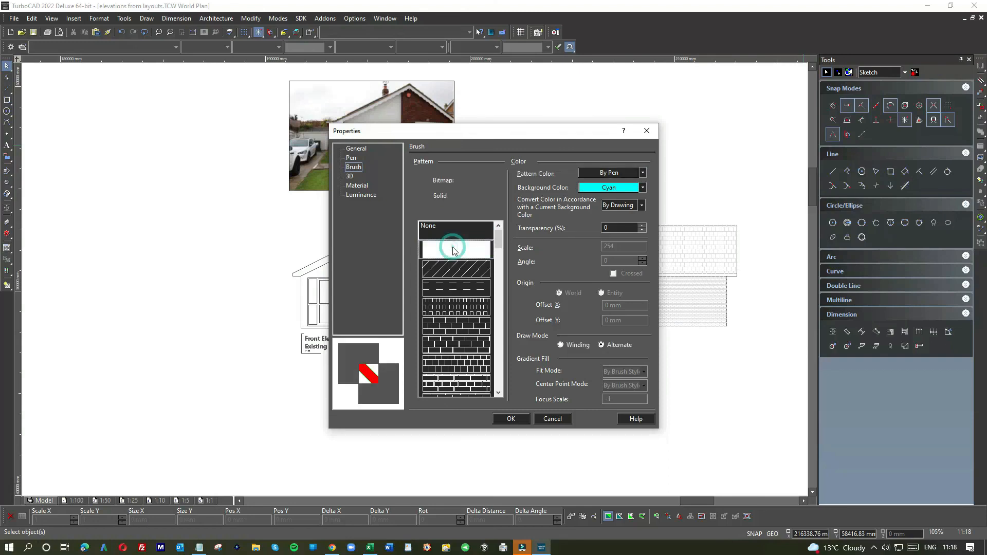
pyautogui.click(644, 172)
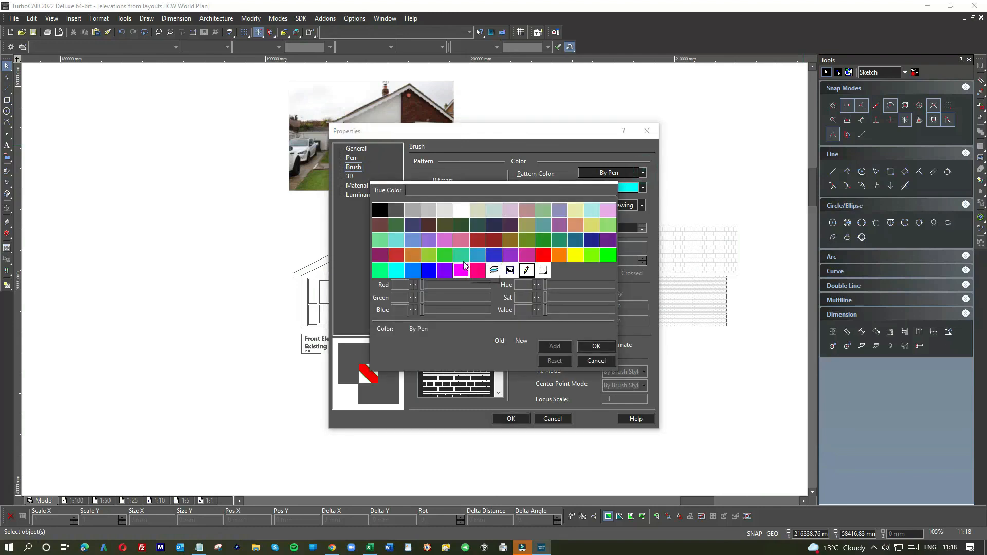
pyautogui.click(397, 269)
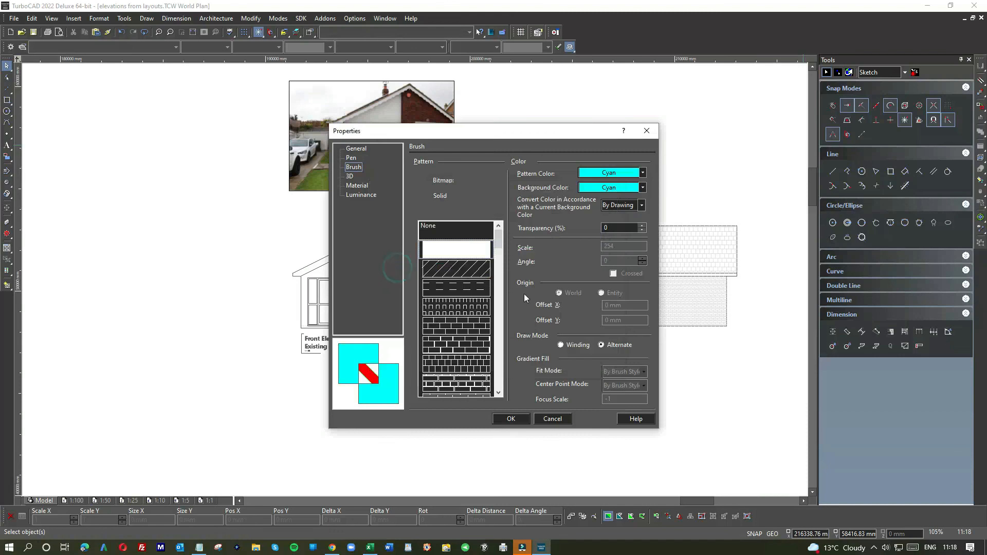
pyautogui.click(509, 420)
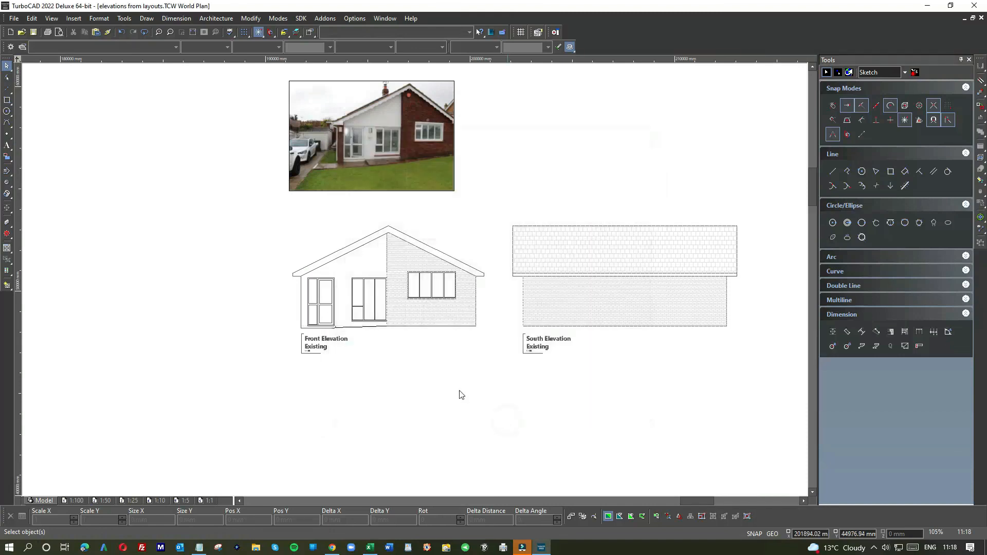
# Draw two test rectangles in the empty space beside the site photo to try the solid fill, and delete both
pyautogui.click(6, 101)
pyautogui.click(109, 114)
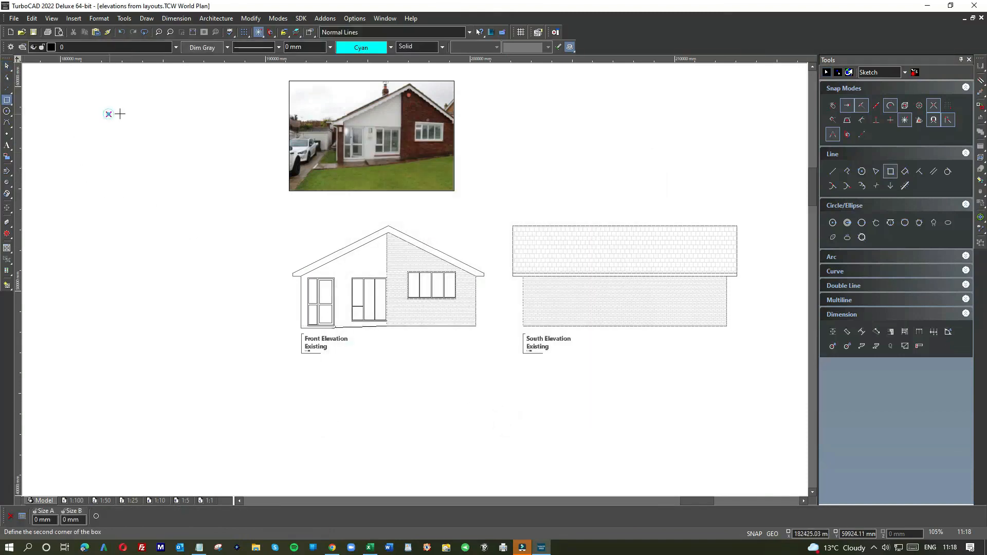
pyautogui.click(189, 193)
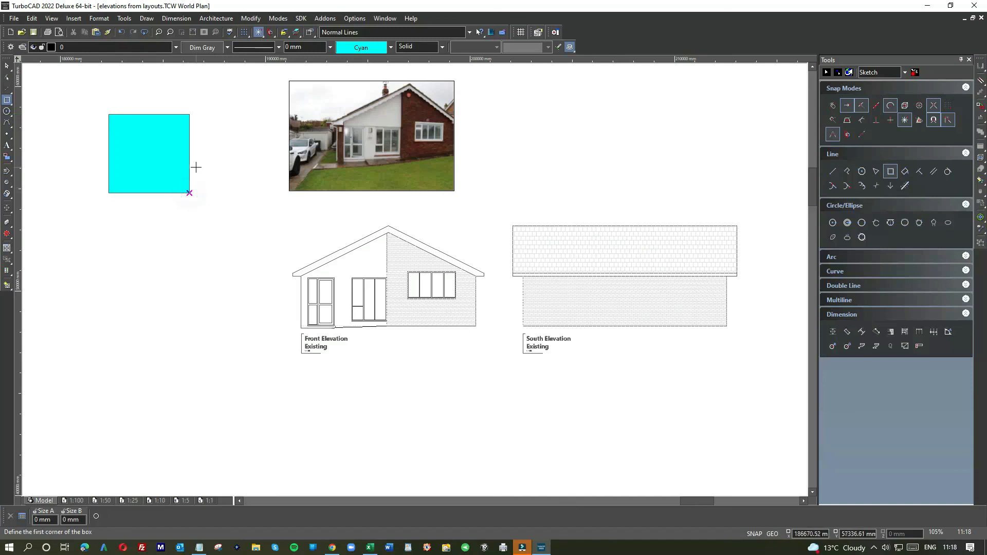
pyautogui.click(172, 213)
pyautogui.click(212, 291)
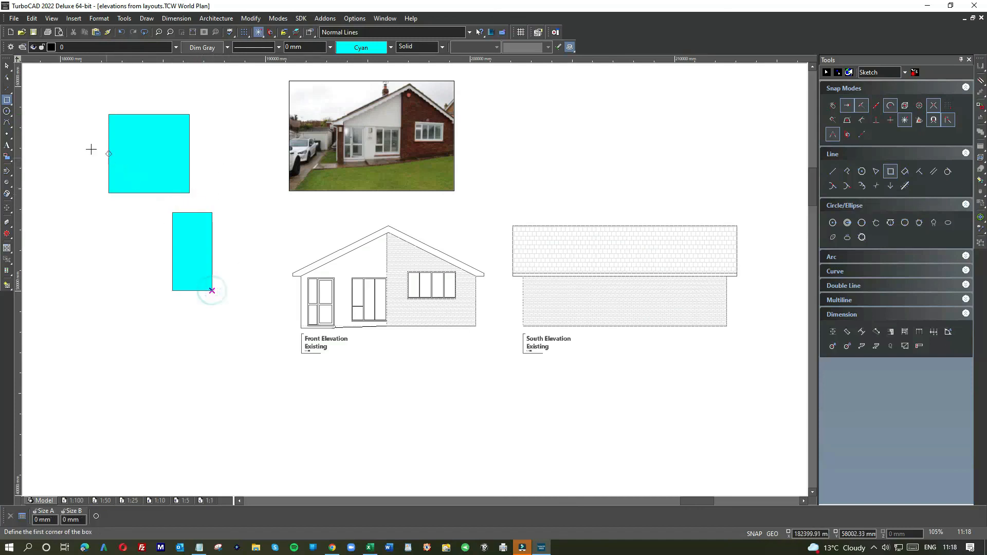
pyautogui.press('Escape')
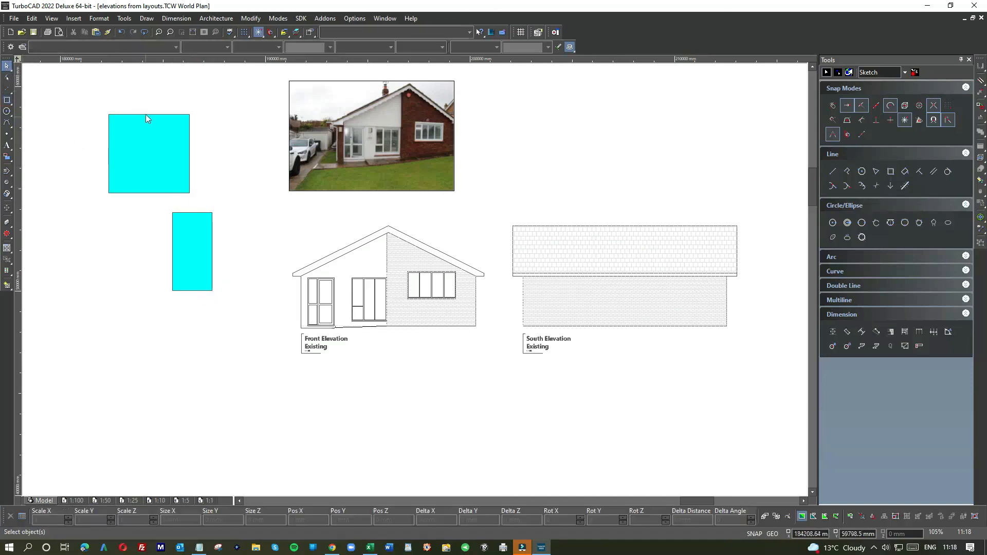
pyautogui.click(146, 115)
pyautogui.press('Delete')
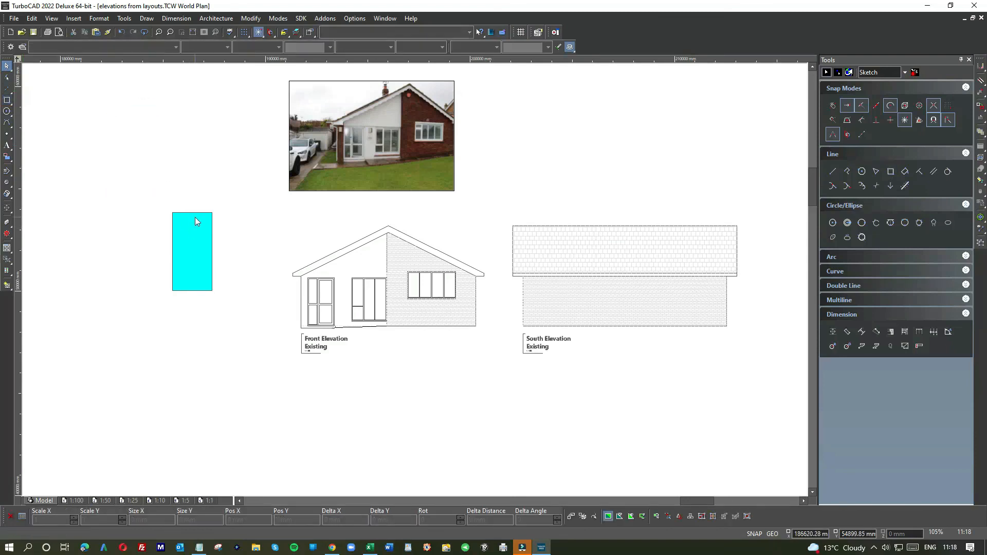
pyautogui.click(196, 222)
pyautogui.press('Delete')
# Draw a solid cyan rectangle over each of the four panes of the window in the Front Elevation's brick wall
pyautogui.scroll(5, 417, 288)
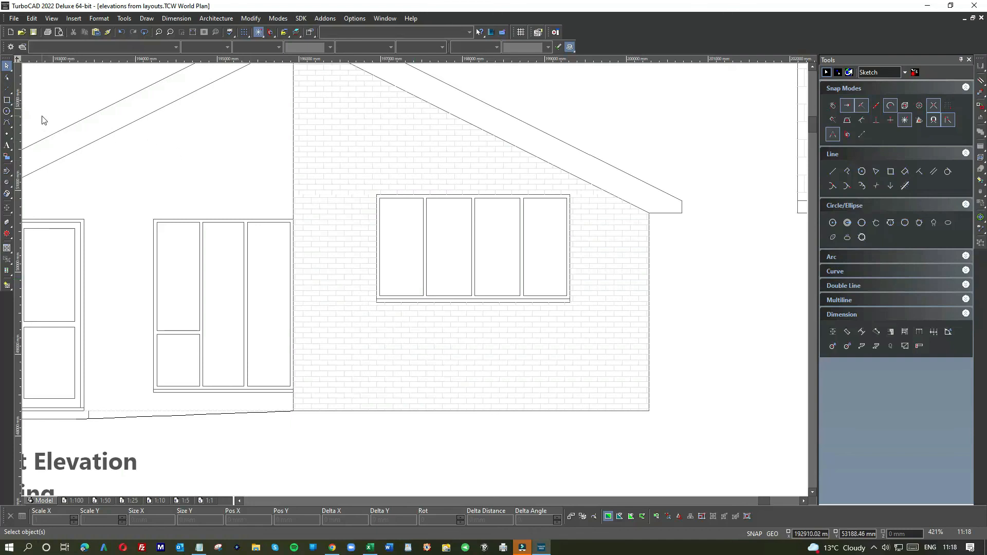
pyautogui.click(8, 101)
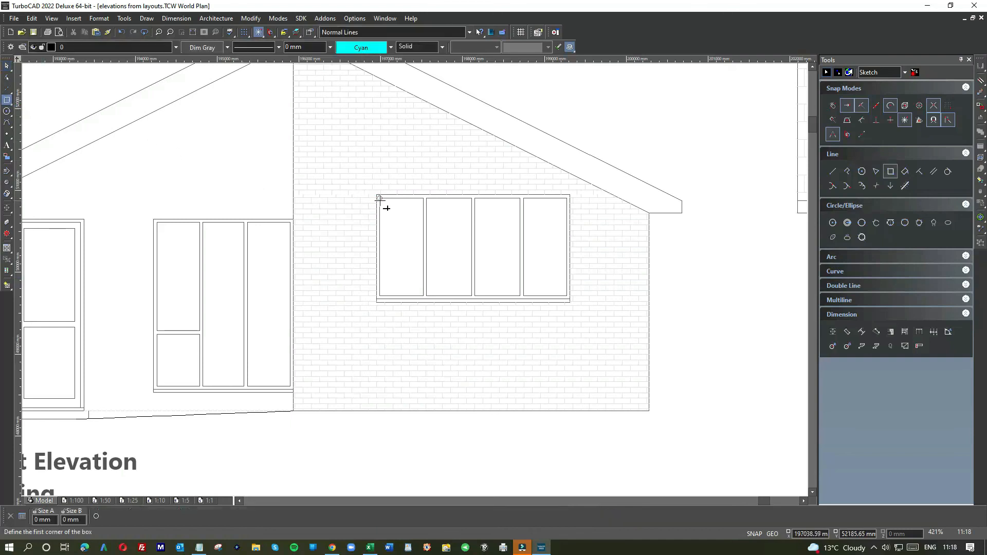
pyautogui.click(380, 199)
pyautogui.click(423, 296)
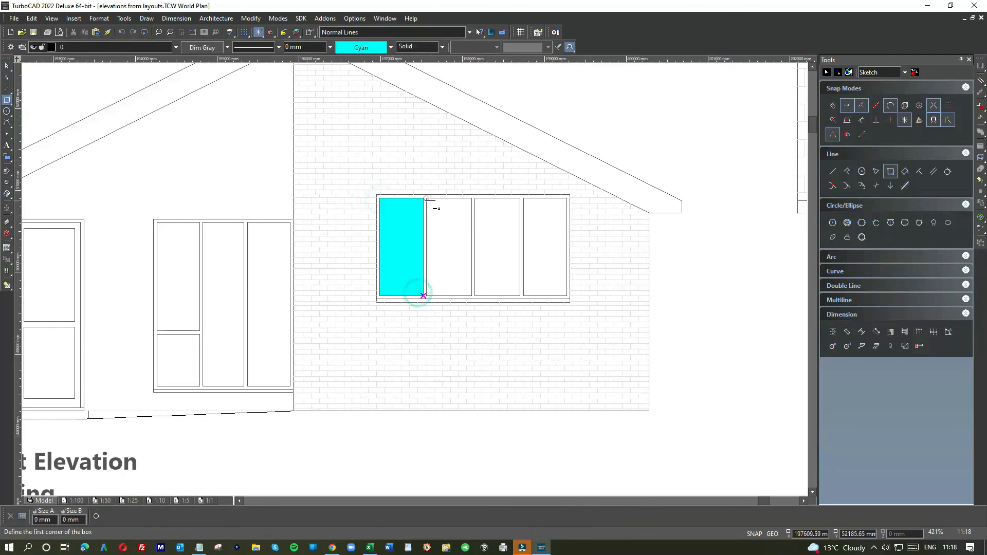
pyautogui.click(426, 199)
pyautogui.click(472, 295)
pyautogui.click(475, 198)
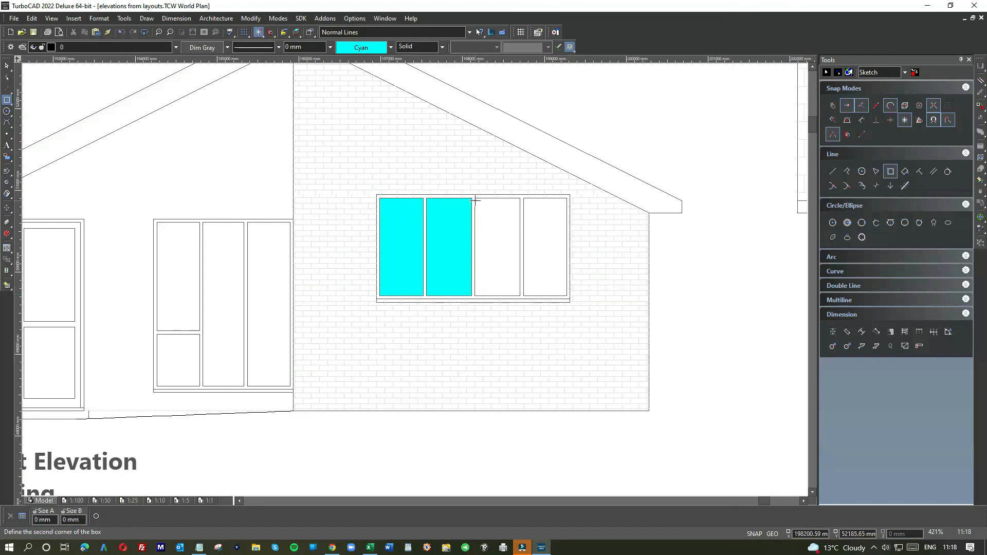
pyautogui.click(520, 296)
pyautogui.click(523, 198)
pyautogui.click(567, 296)
# Draw solid cyan rectangles over all four panes of the window between the door and the brick wall
pyautogui.scroll(-4, 415, 279)
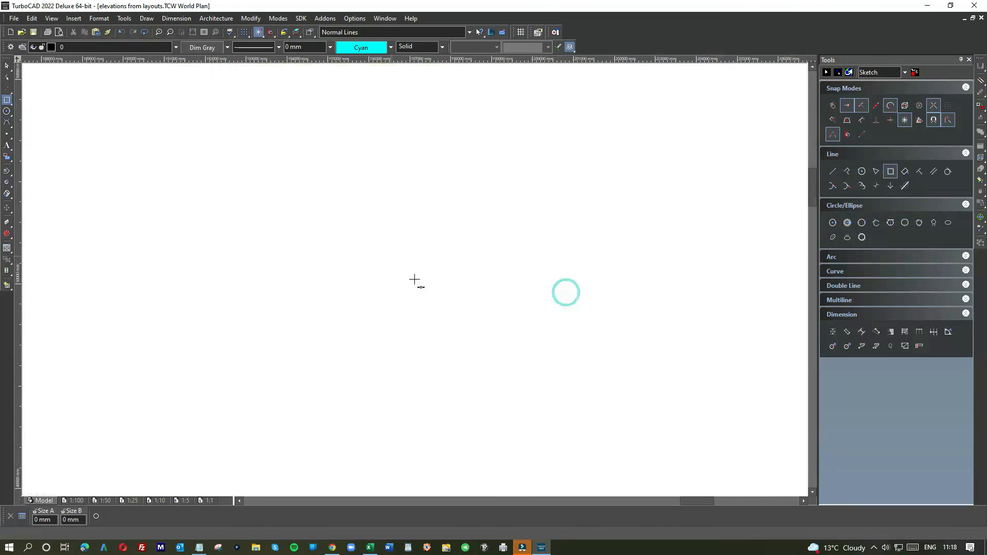
pyautogui.scroll(4, 357, 285)
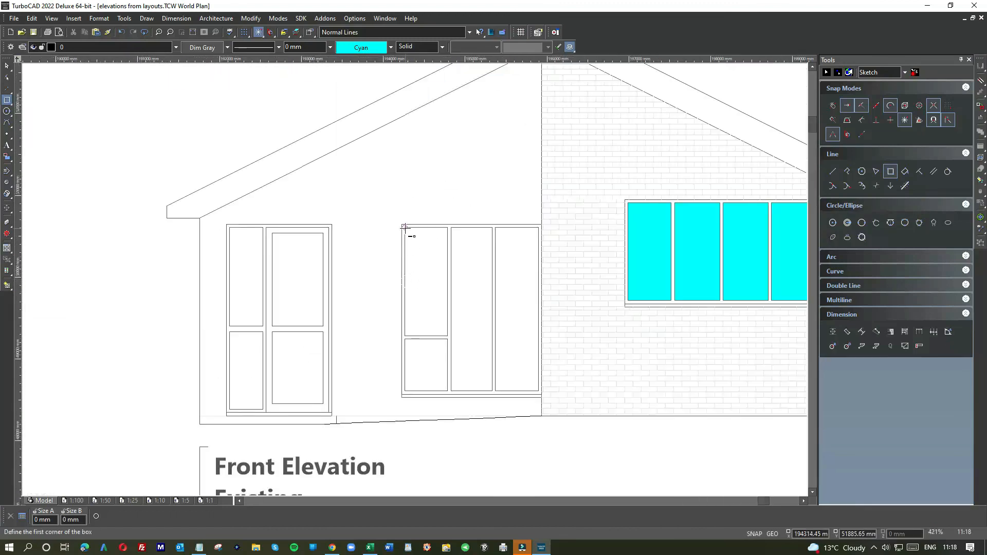
pyautogui.click(404, 228)
pyautogui.click(448, 336)
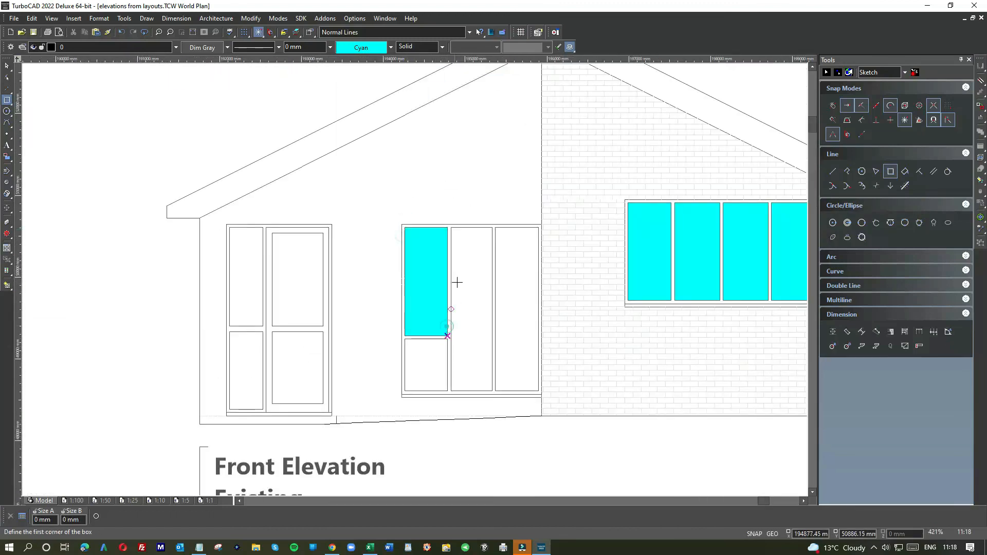
pyautogui.click(451, 228)
pyautogui.click(492, 390)
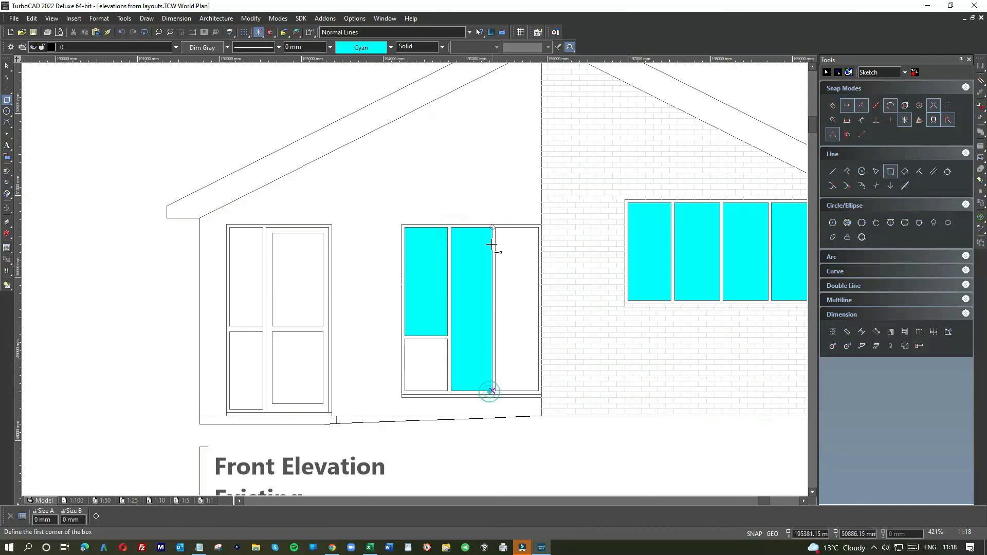
pyautogui.click(495, 227)
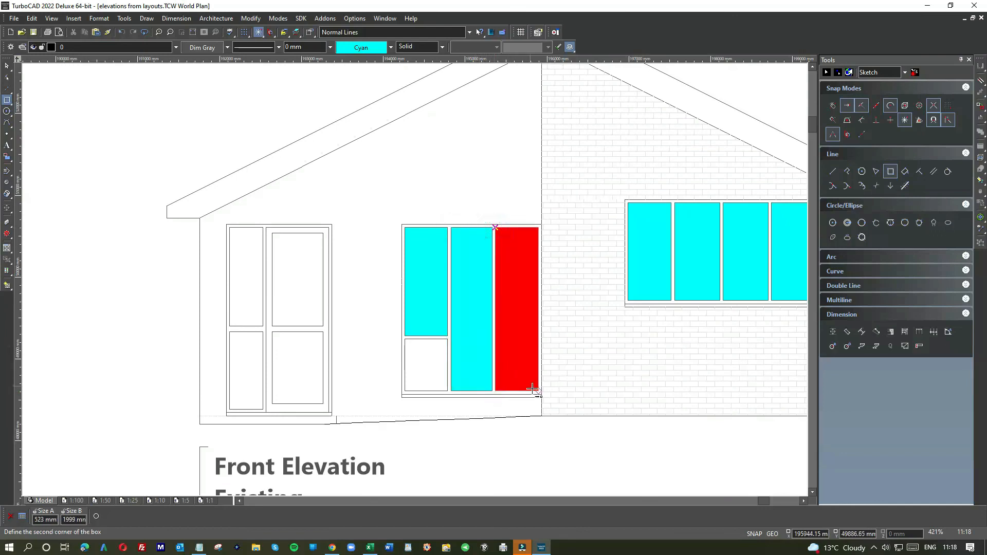
pyautogui.click(538, 390)
pyautogui.click(405, 339)
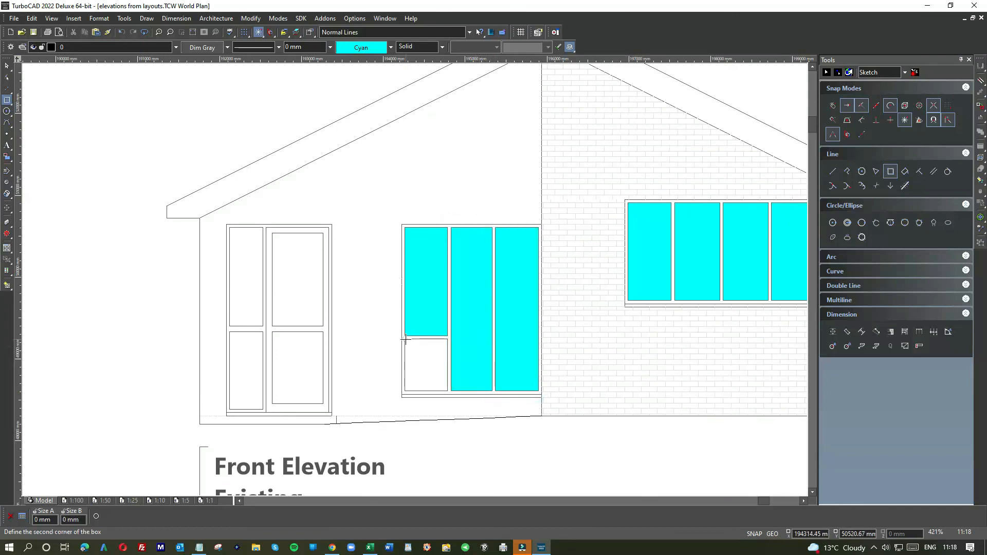
pyautogui.click(438, 388)
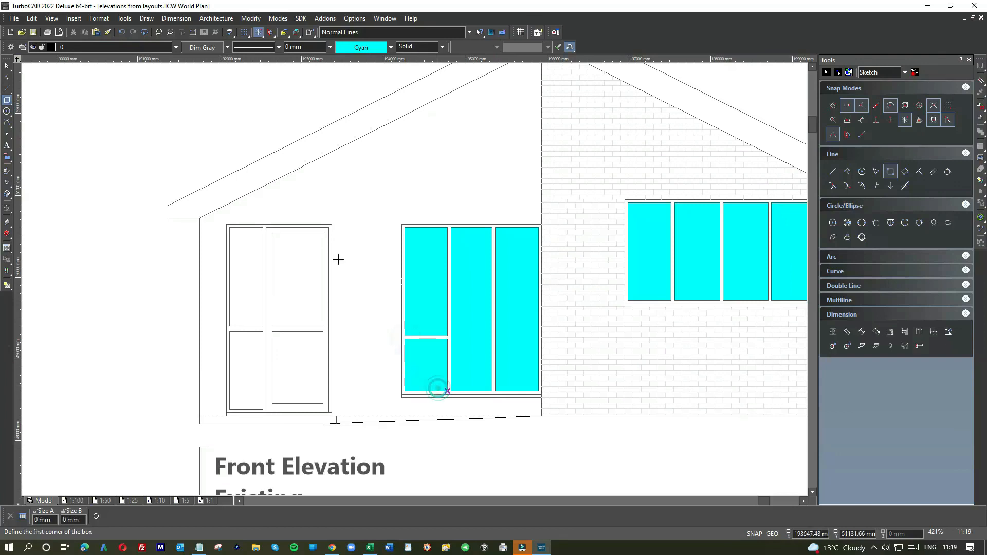
# Draw solid cyan rectangles over the upper and lower panes of the front door and its side panel
pyautogui.click(273, 233)
pyautogui.click(323, 326)
pyautogui.click(272, 335)
pyautogui.click(323, 404)
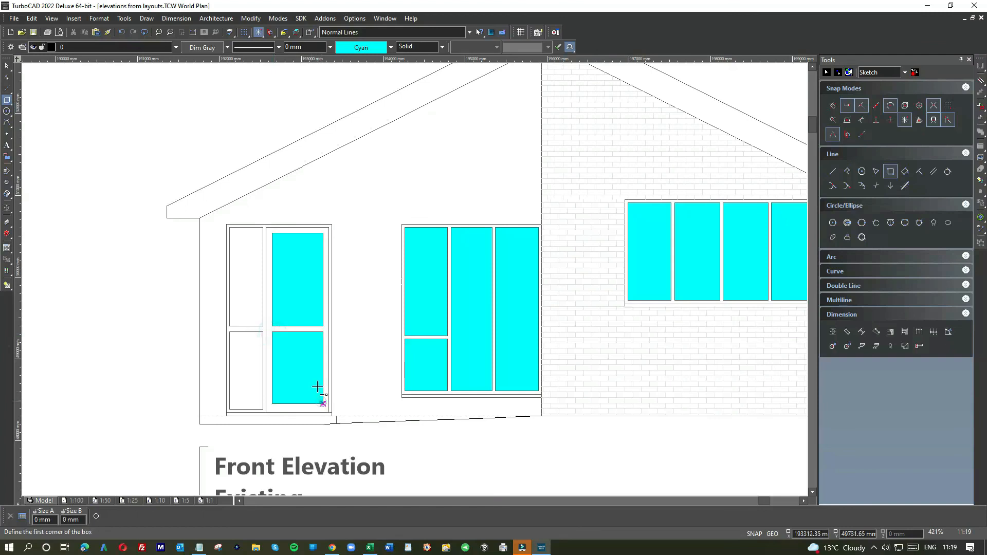
pyautogui.click(230, 227)
pyautogui.click(264, 326)
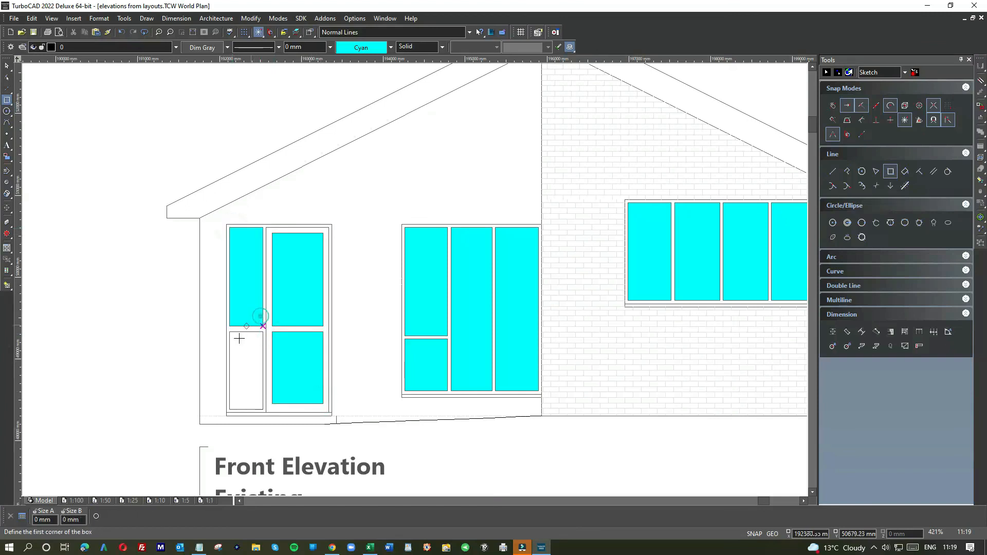
pyautogui.click(230, 333)
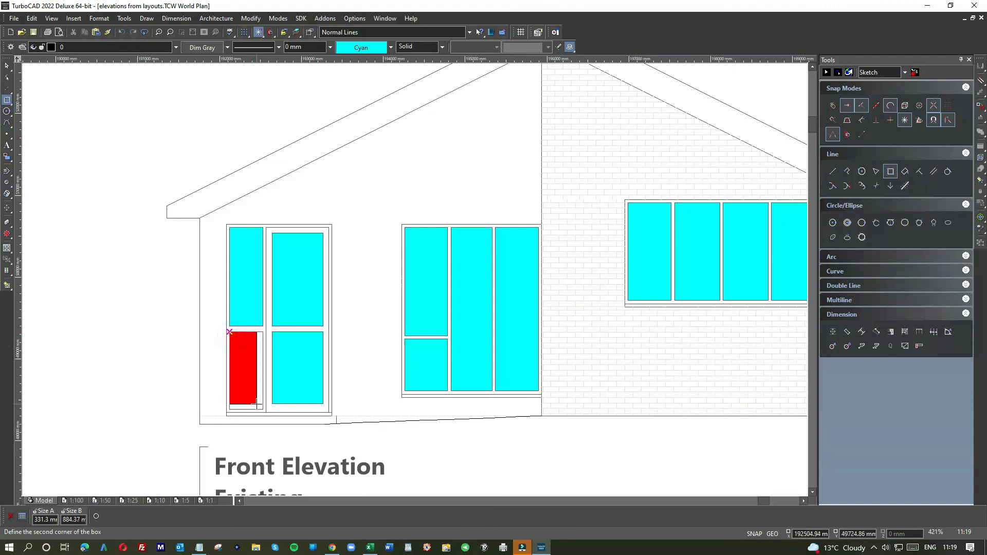
pyautogui.click(260, 407)
# Move the front site photo from above the Front Elevation to the group of site photos below the floor plan
pyautogui.scroll(-5, 260, 403)
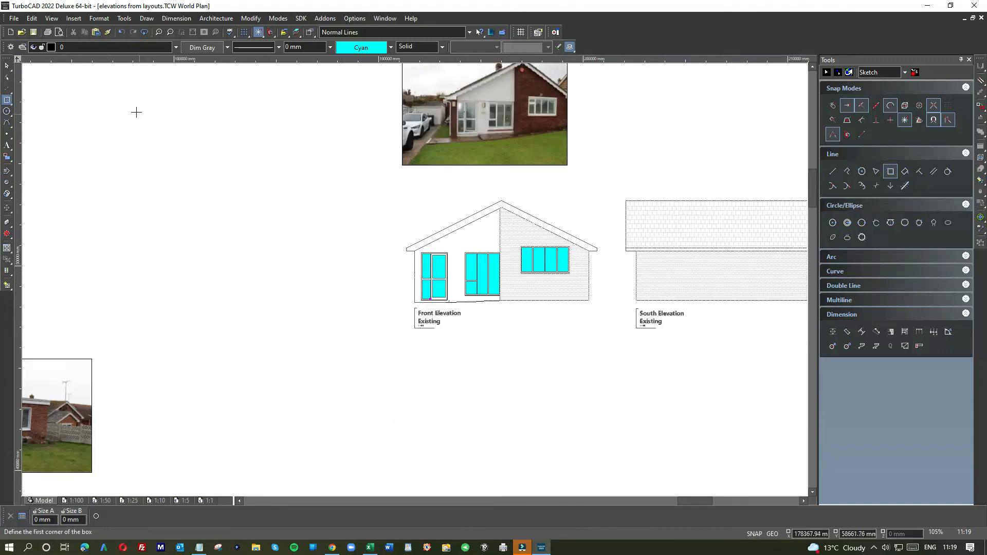
pyautogui.click(7, 65)
pyautogui.scroll(-5, 415, 282)
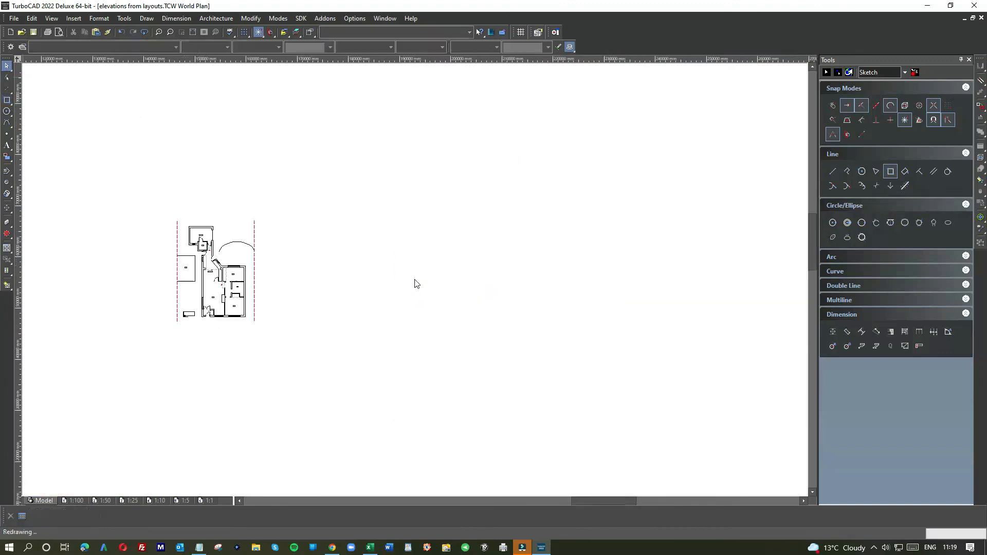
pyautogui.moveTo(423, 270); pyautogui.dragTo(324, 382)
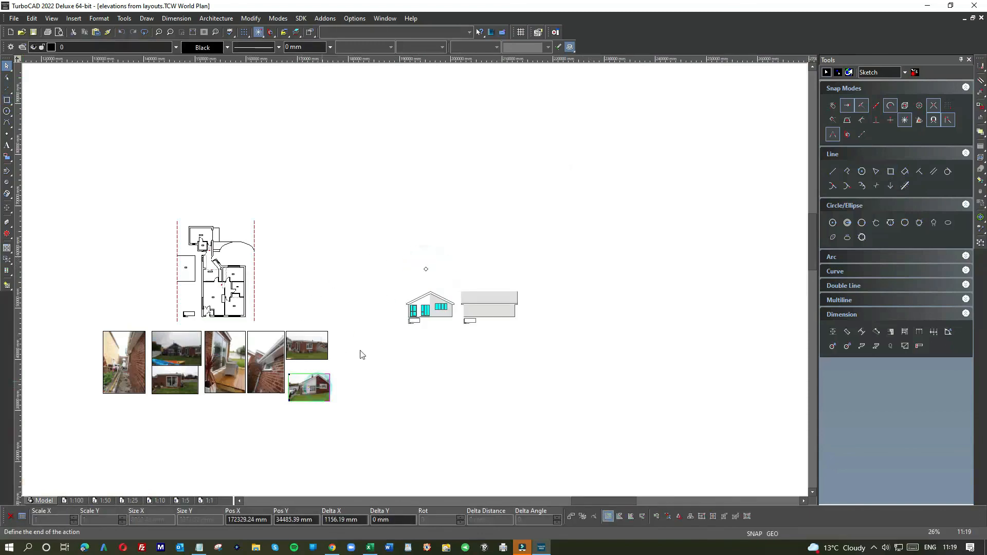
# Review the existing Front and South Elevations up close, checking the glazing, brick hatching and roof tiling
pyautogui.click(193, 32)
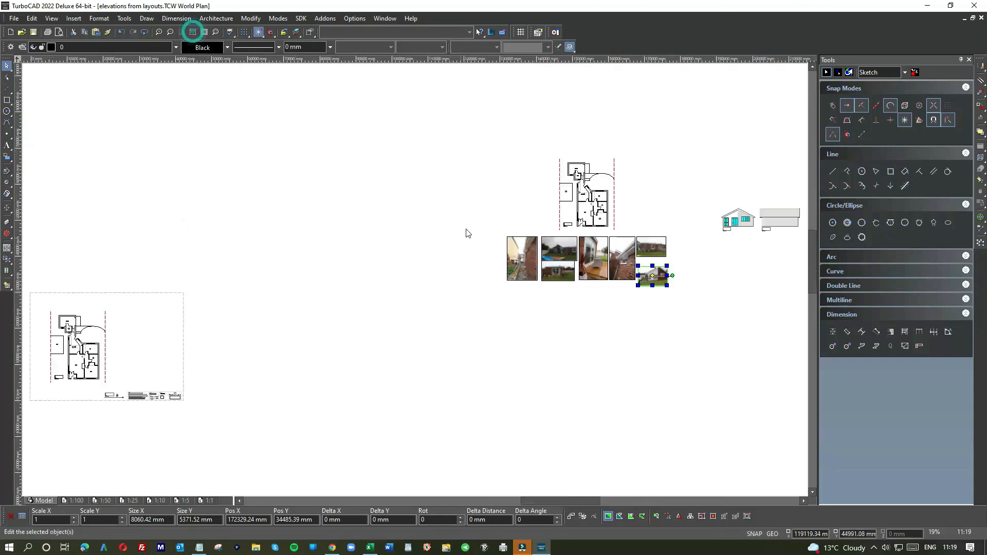
pyautogui.scroll(-5, 527, 311)
pyautogui.scroll(8, 462, 277)
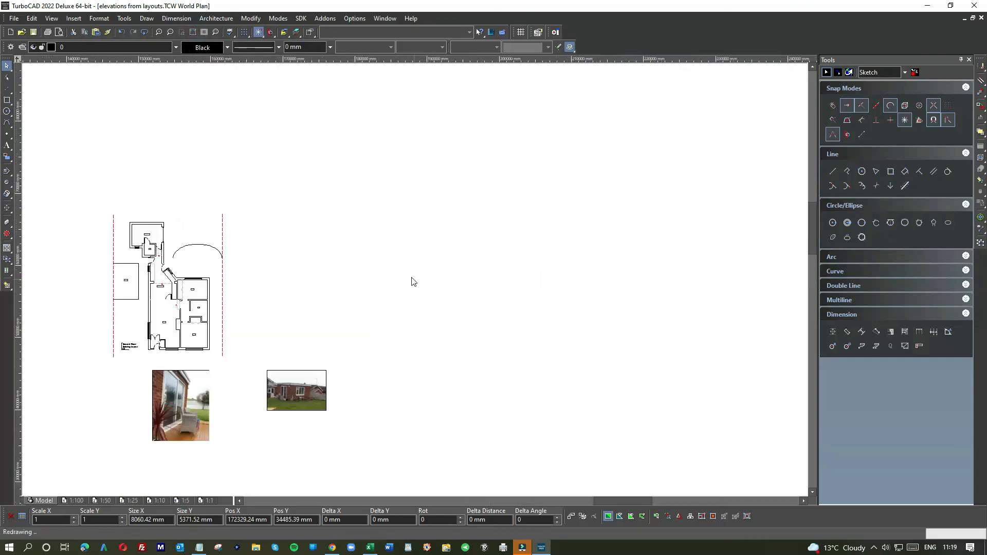
pyautogui.moveTo(418, 280); pyautogui.dragTo(631, 417)
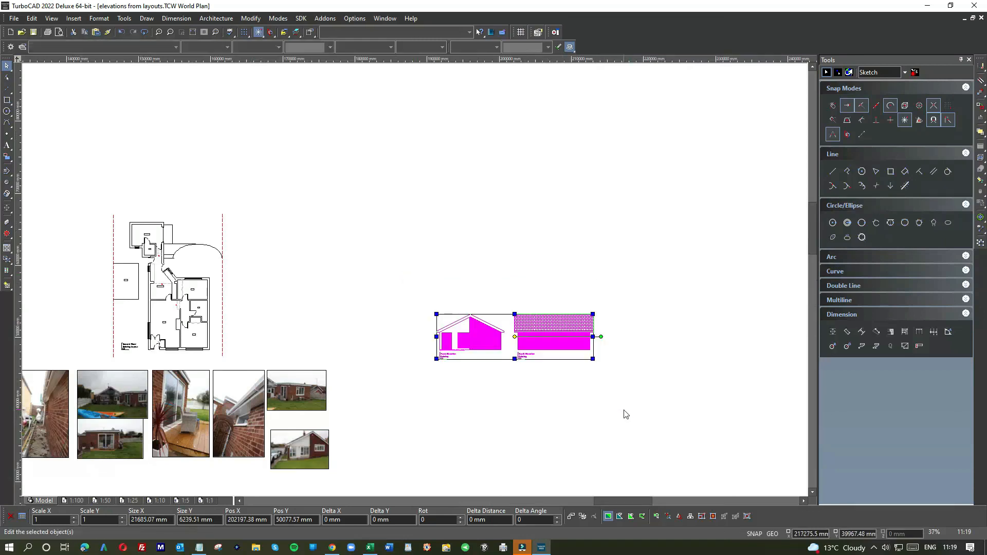
pyautogui.click(182, 32)
pyautogui.click(408, 262)
pyautogui.click(418, 283)
pyautogui.click(632, 401)
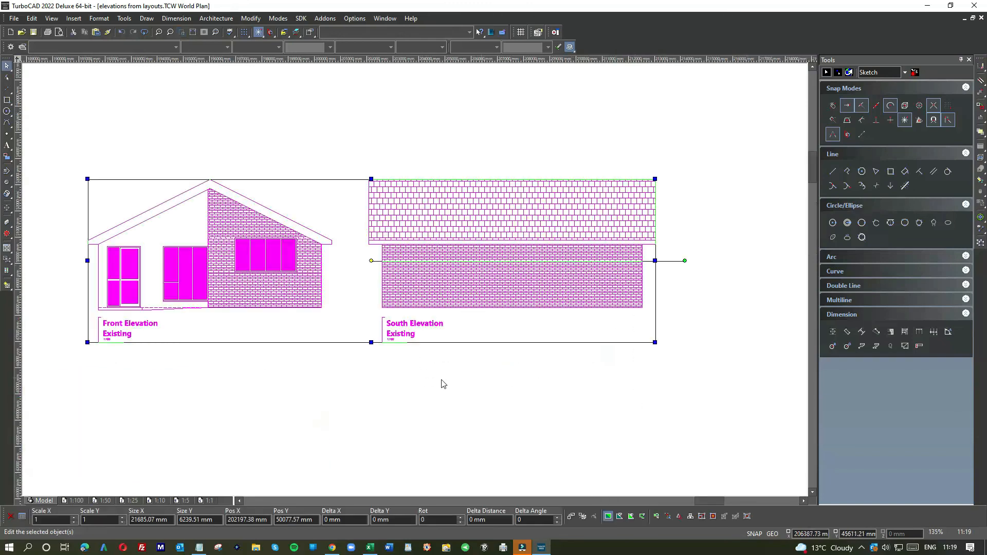
pyautogui.click(400, 401)
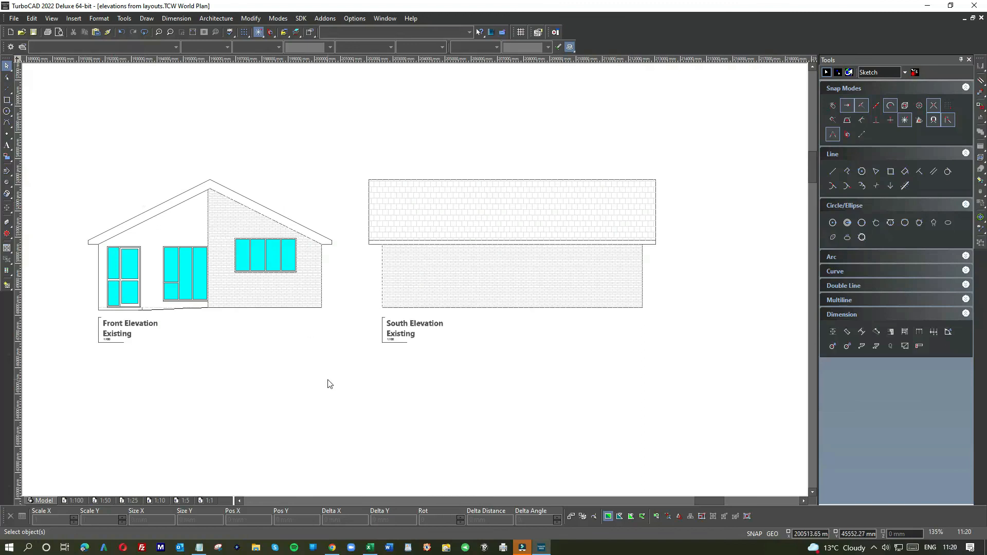
pyautogui.scroll(-2, 328, 383)
pyautogui.scroll(4, 414, 280)
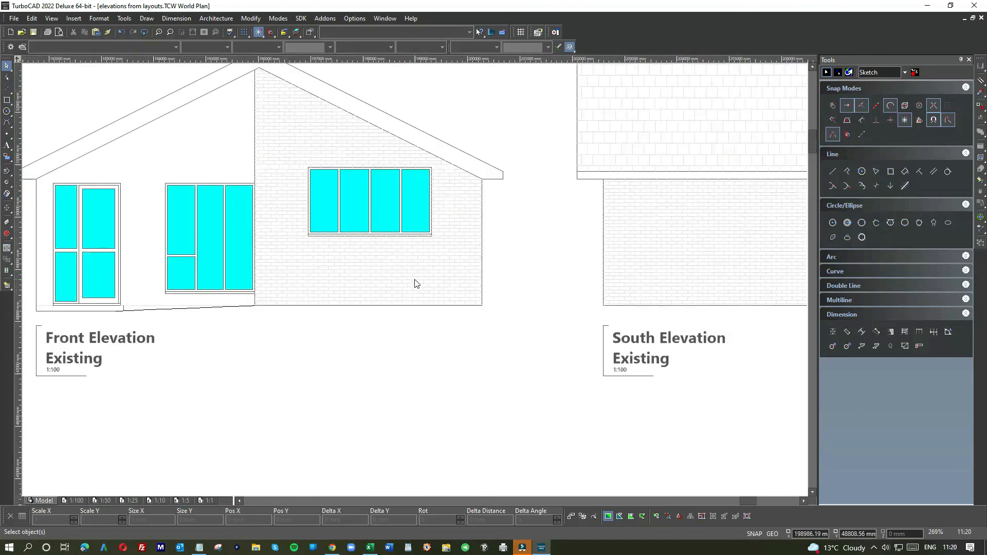
pyautogui.scroll(-2, 416, 284)
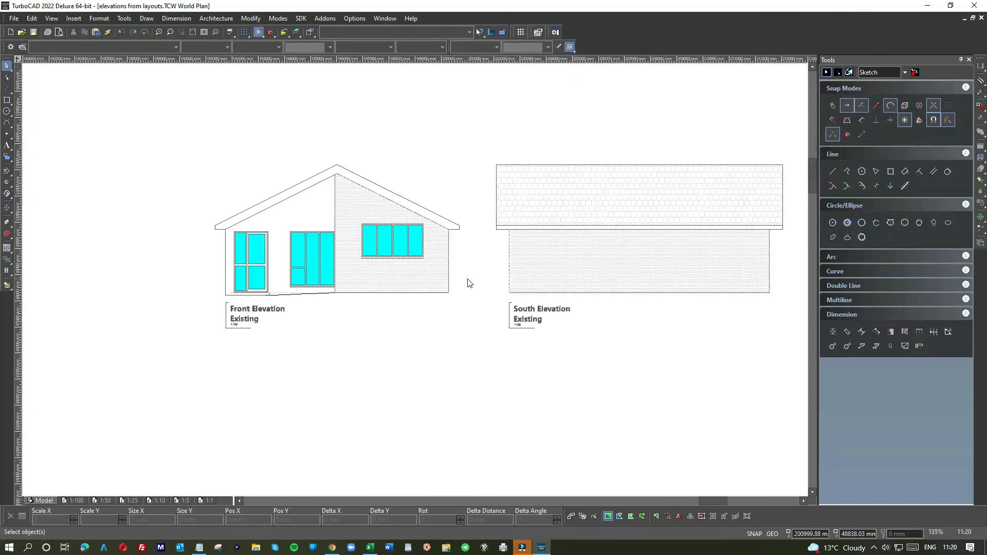